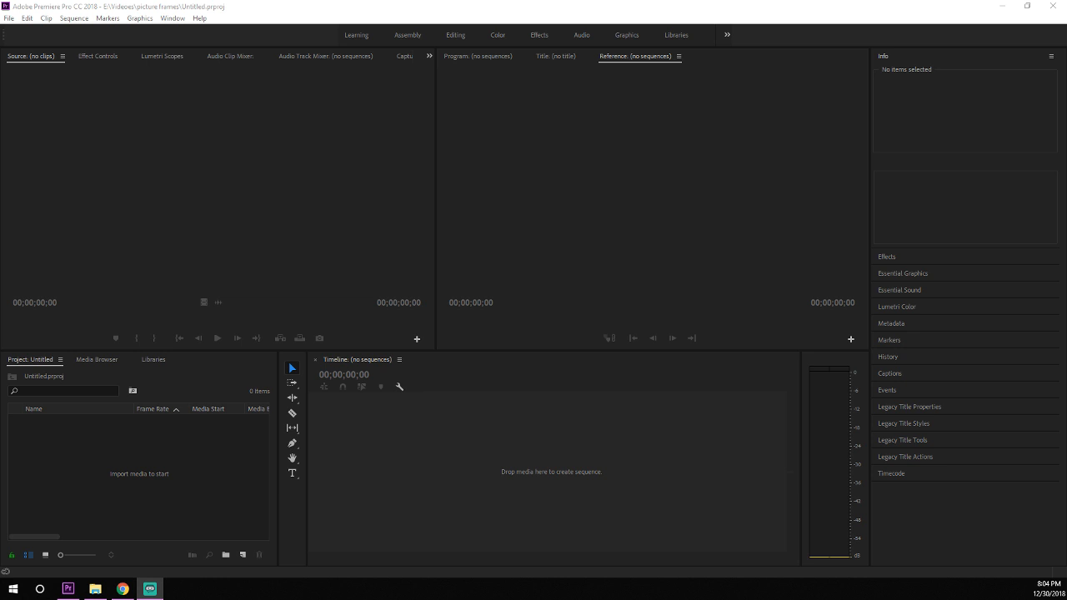
Open the sublimation video folder and preview its footage in the video player.
key("alt+Tab")
left_click_drag(693, 4, 1065, 33)
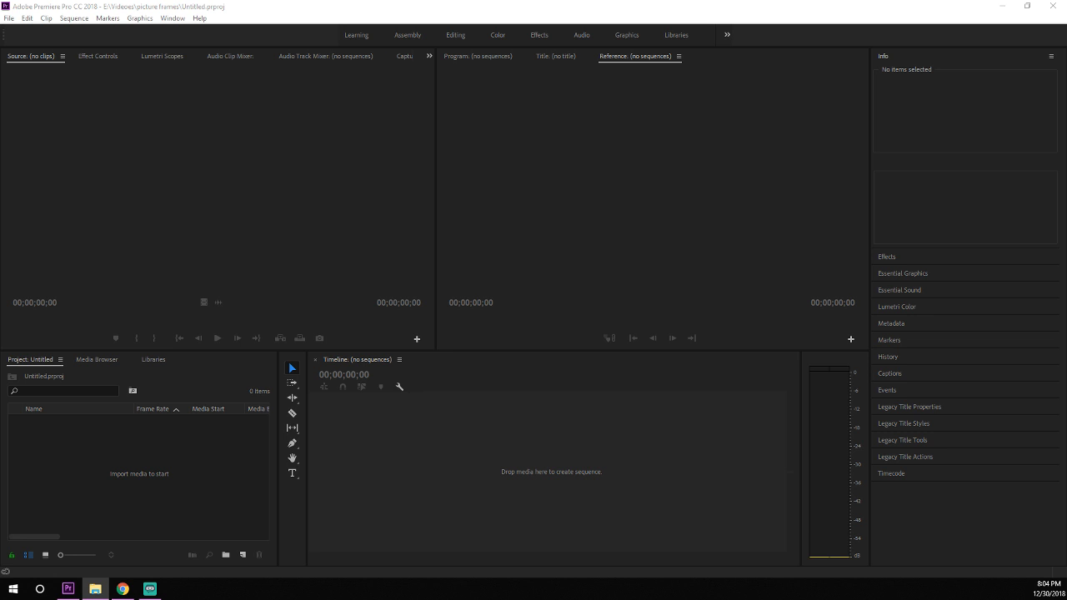
left_click_drag(674, 62, 571, 119)
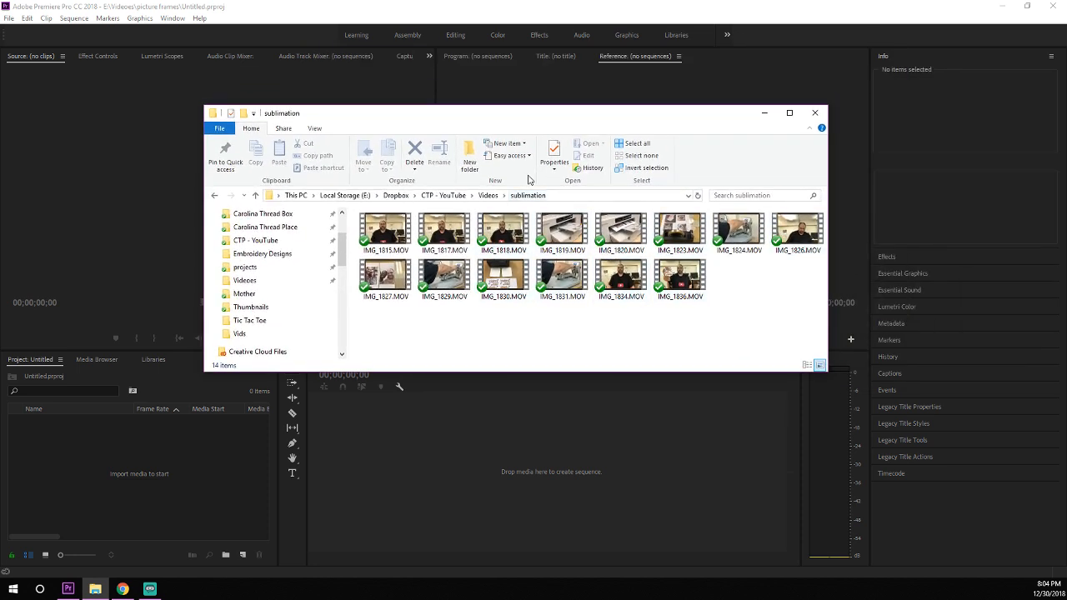
left_click_drag(524, 123, 1065, 121)
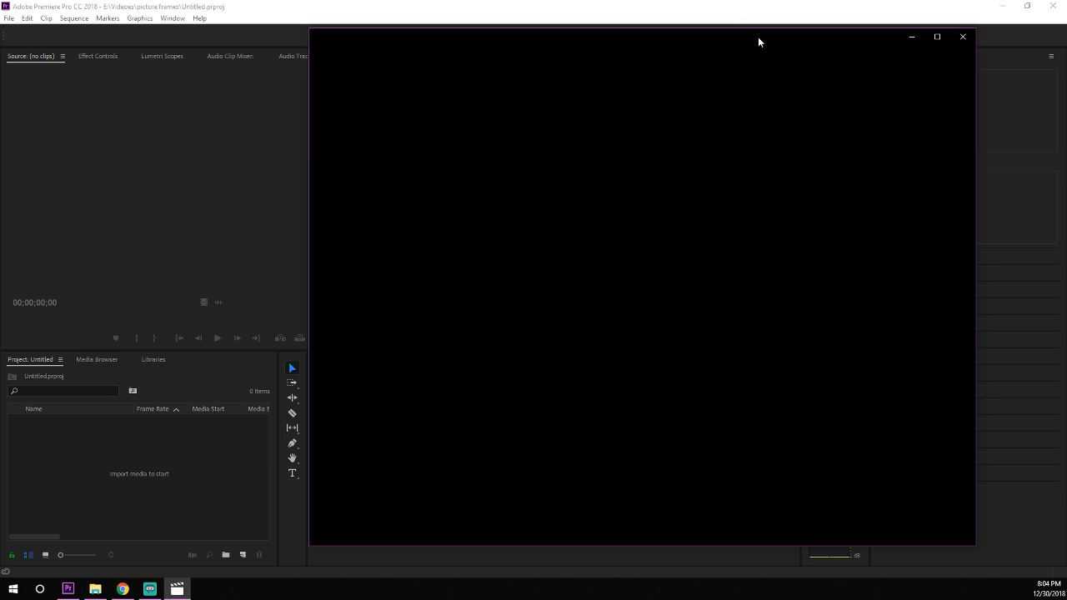
left_click_drag(758, 41, 1065, 81)
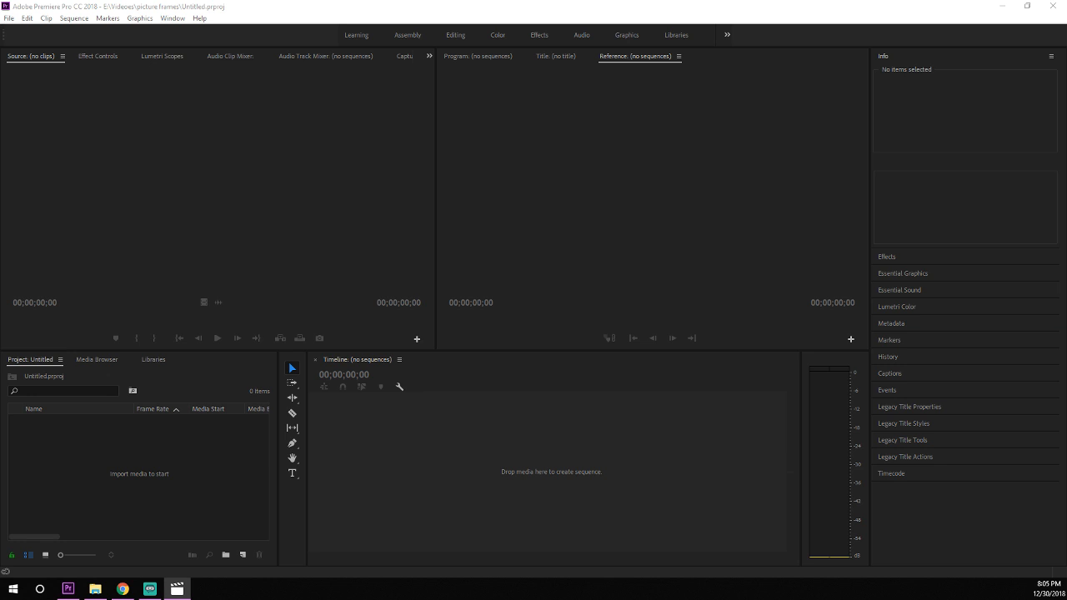
left_click_drag(0, 594, 161, 534)
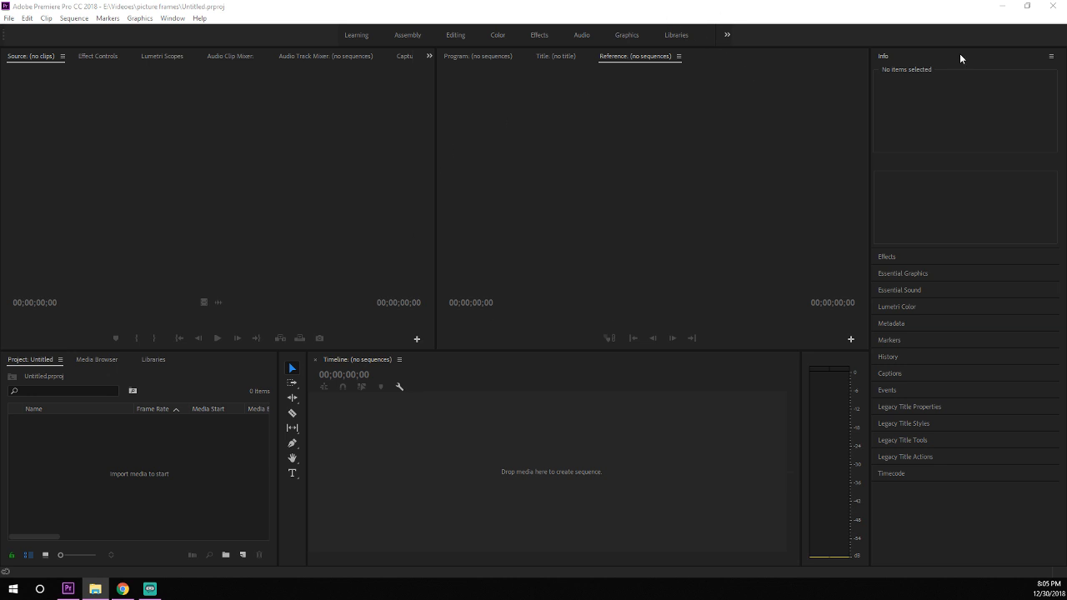
left_click(139, 473)
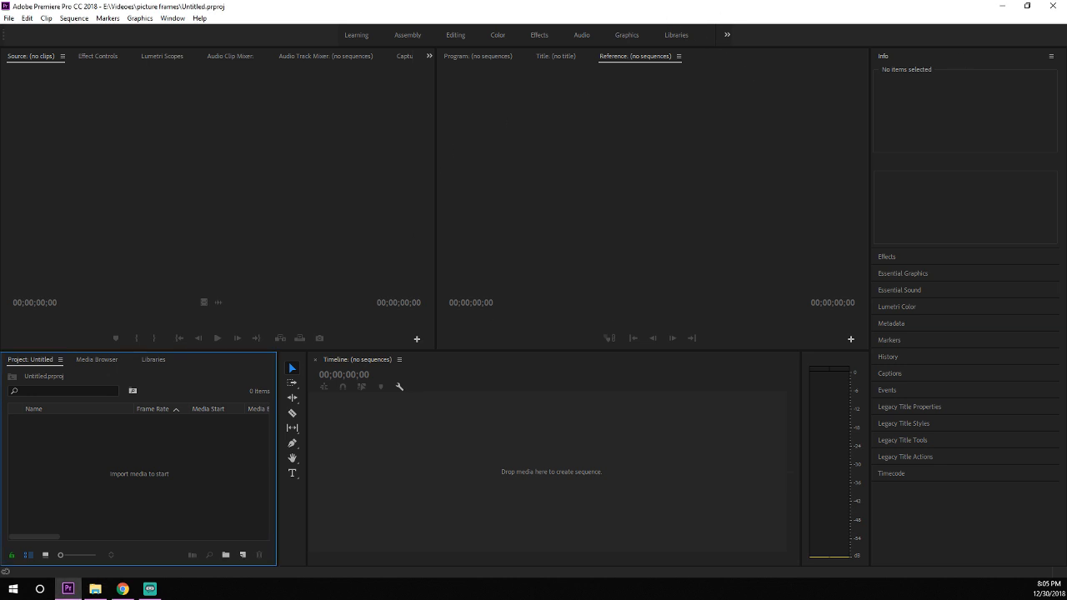
key("alt+Tab")
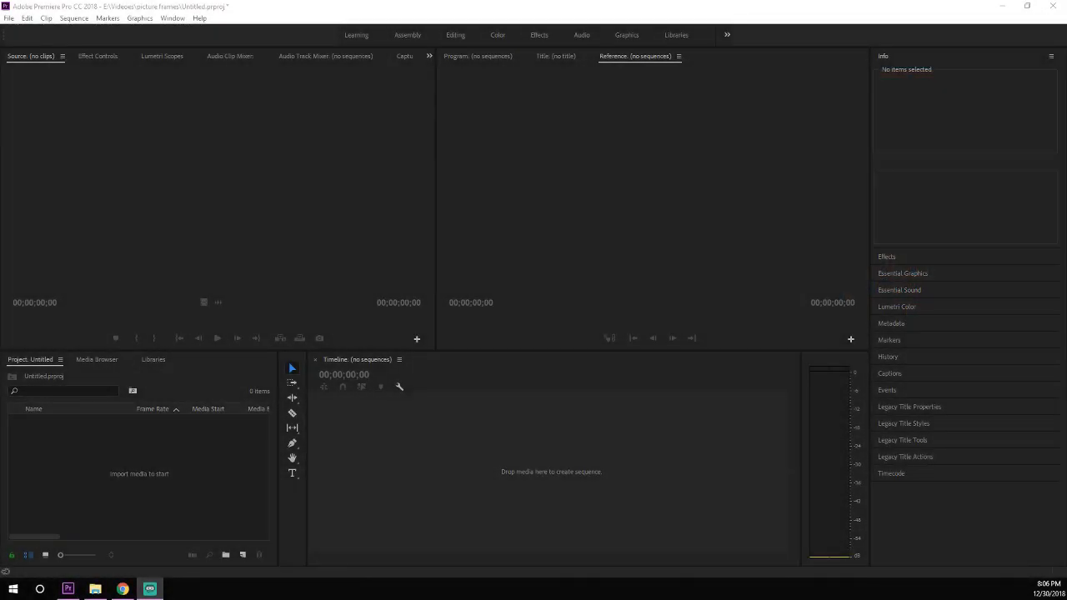
Import IMG_1817.MOV from the sublimation folder into the project.
left_click(95, 588)
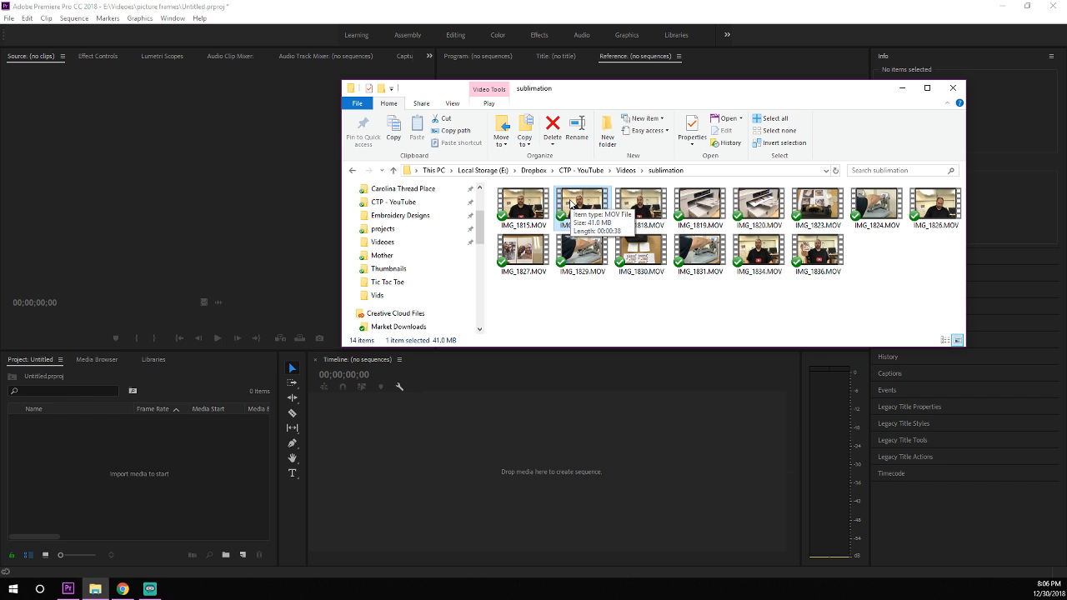
left_click_drag(577, 206, 174, 478)
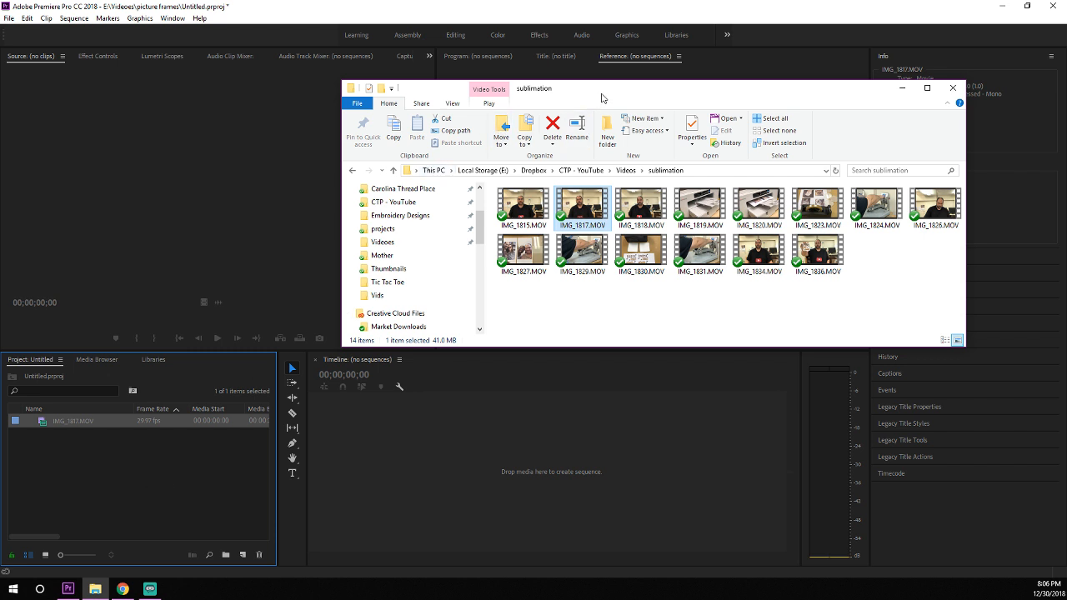
left_click_drag(600, 95, 1065, 143)
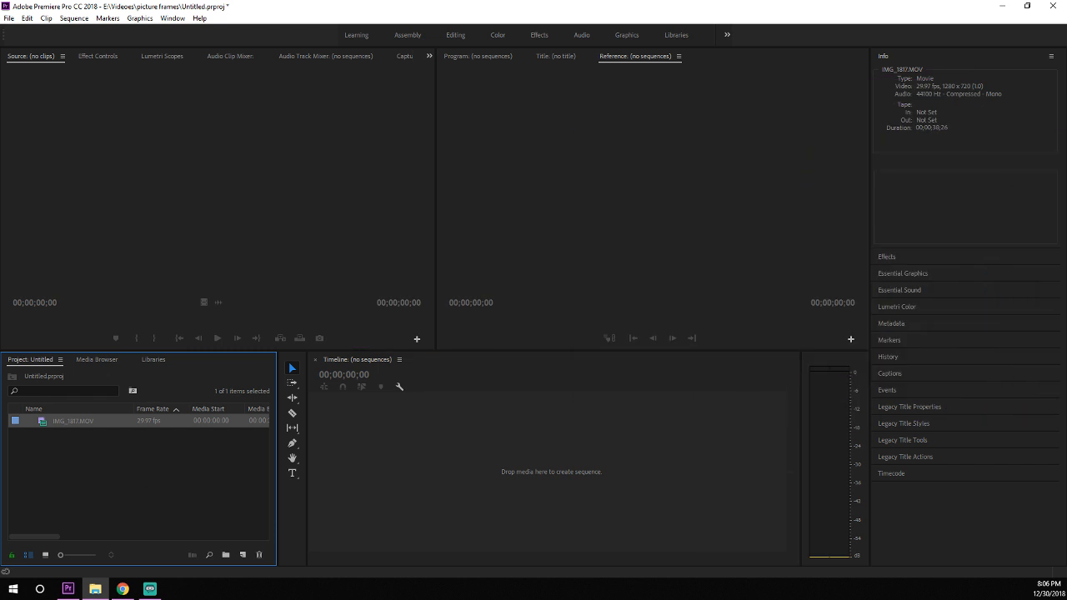
Create a sequence from IMG_1817.MOV in the empty timeline and select its audio clip.
left_click(14, 420)
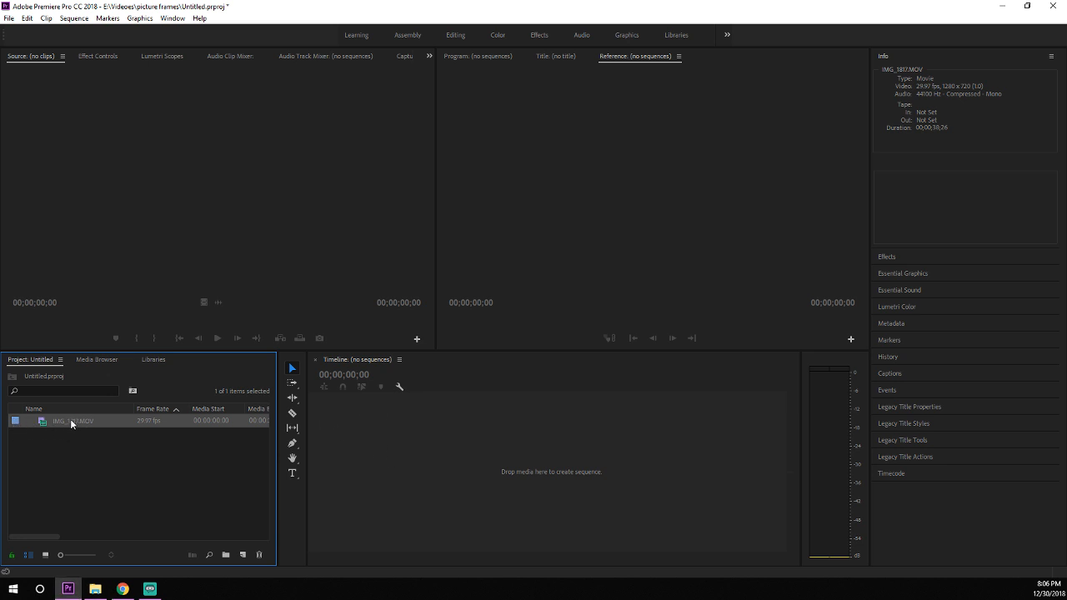
left_click_drag(70, 419, 348, 424)
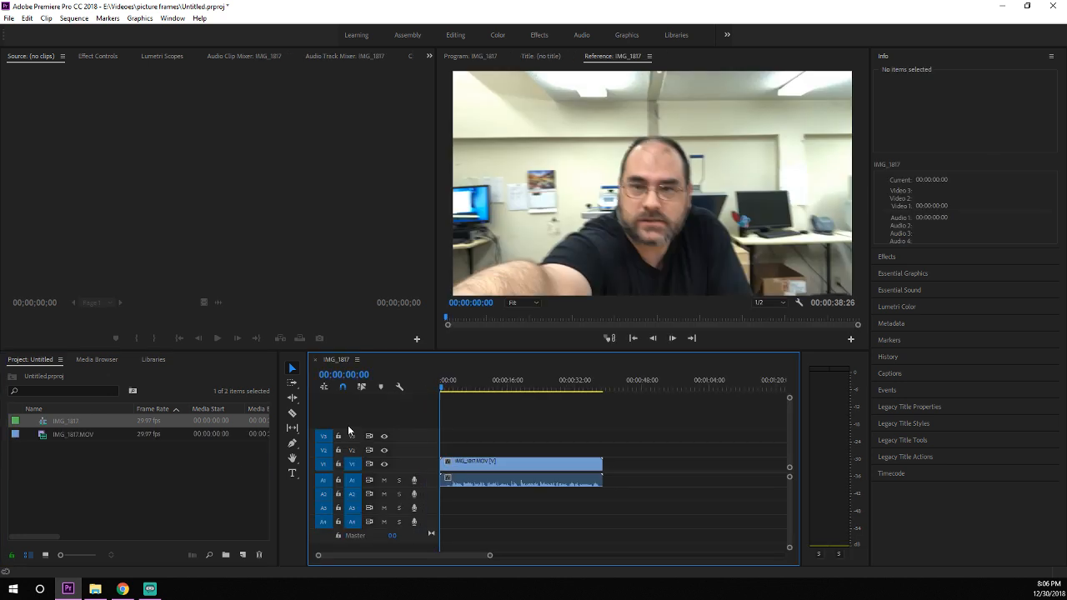
left_click(497, 464)
left_click(504, 483)
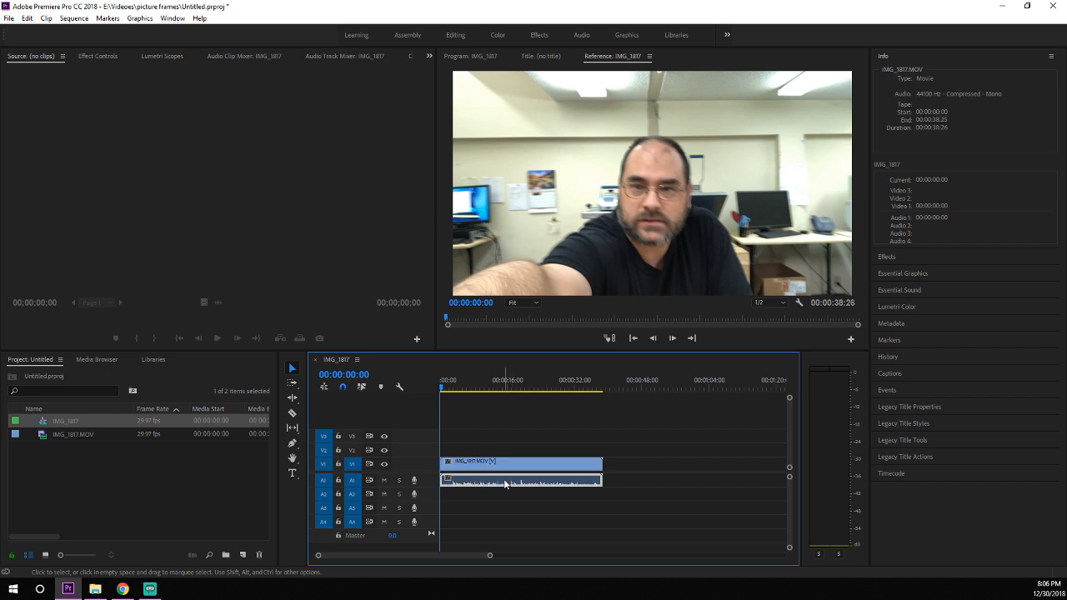
Hide video track V1, play the sequence briefly, and show the track again.
left_click(383, 464)
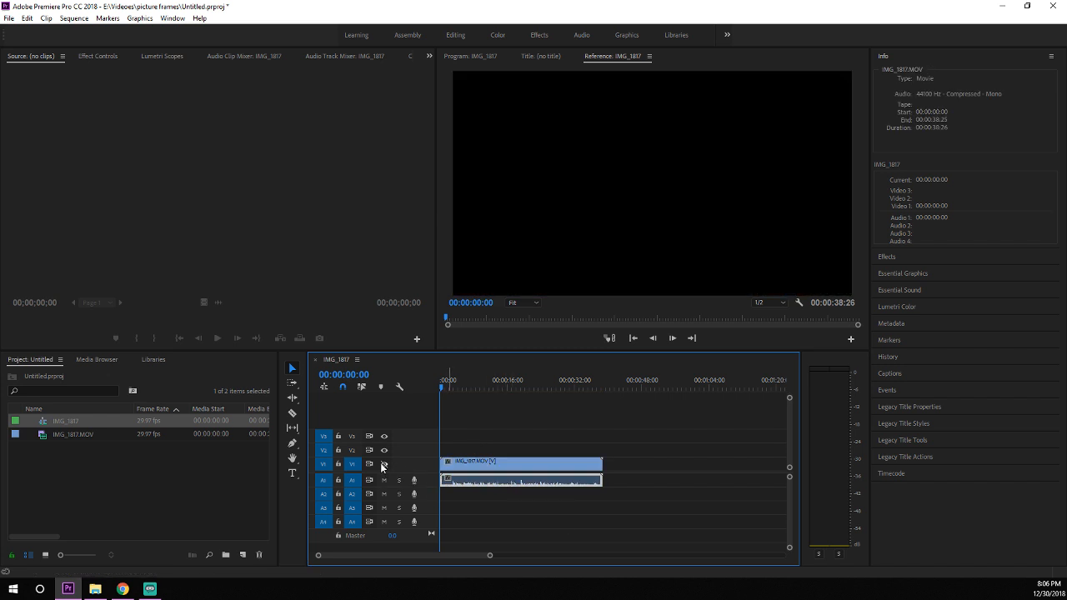
key("space")
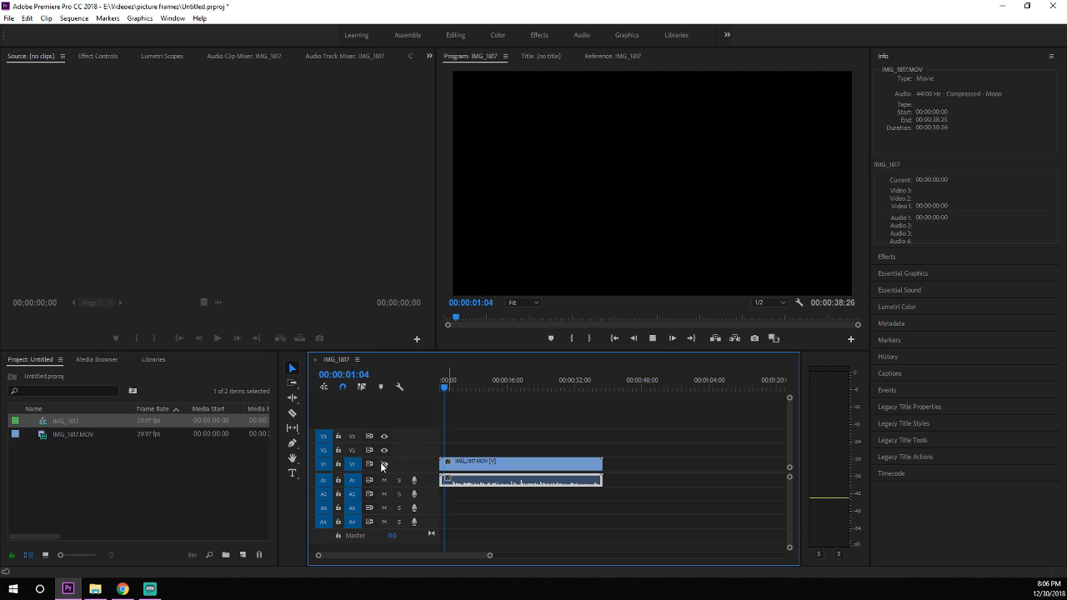
key("space")
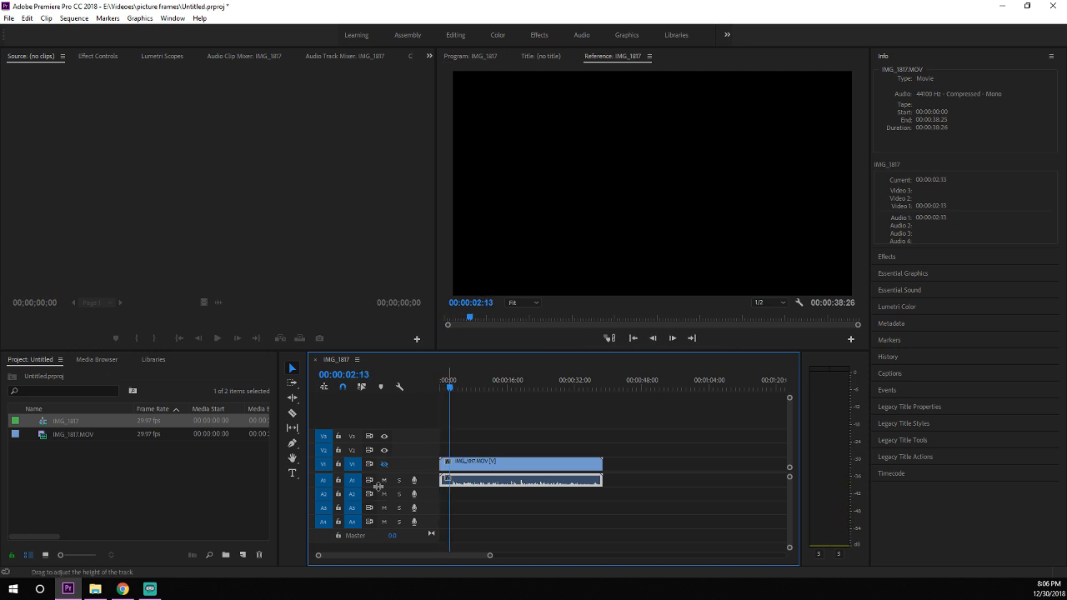
left_click(383, 464)
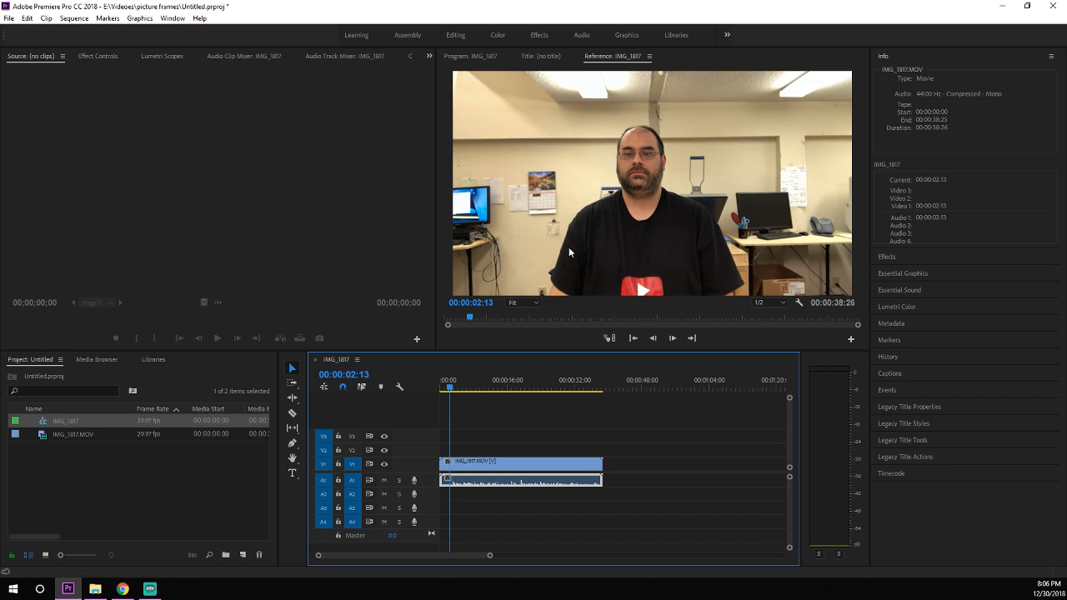
Play a few seconds of the sequence with V1 visible and return the playhead to the start.
key("space")
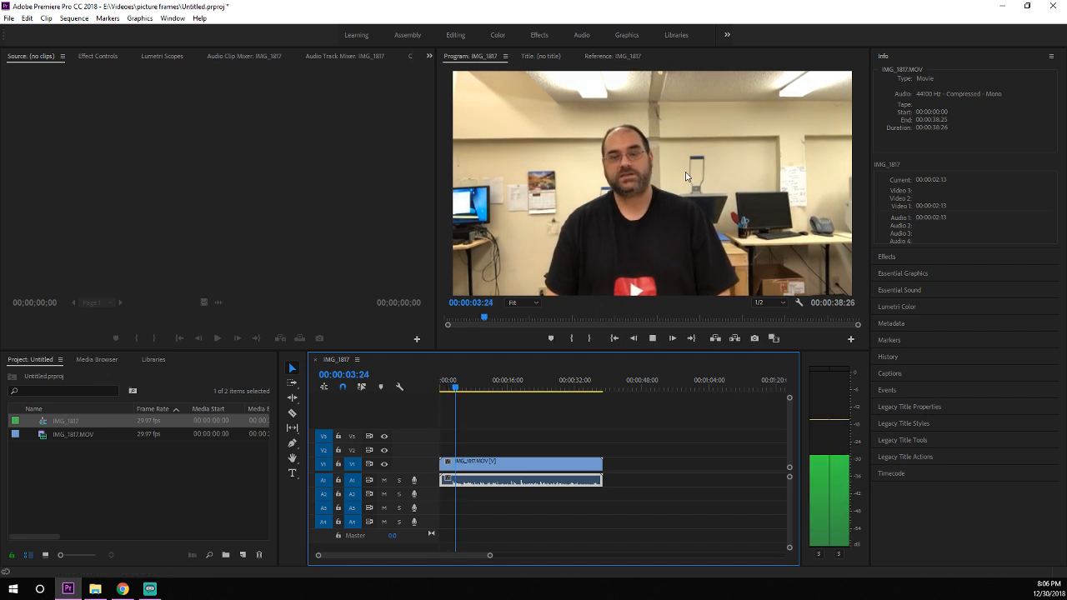
key("space")
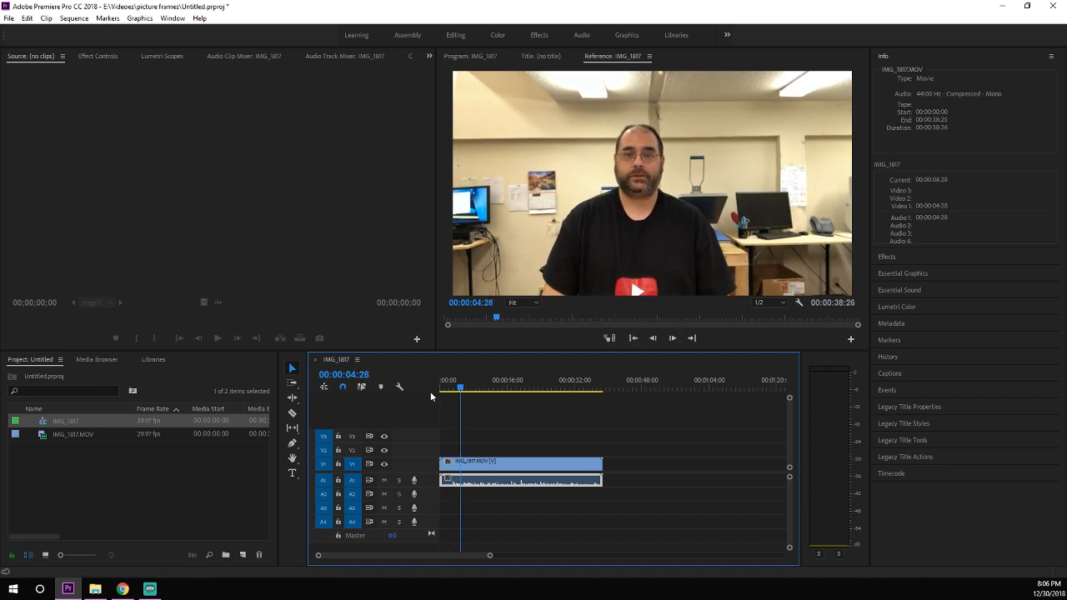
left_click_drag(460, 390, 431, 386)
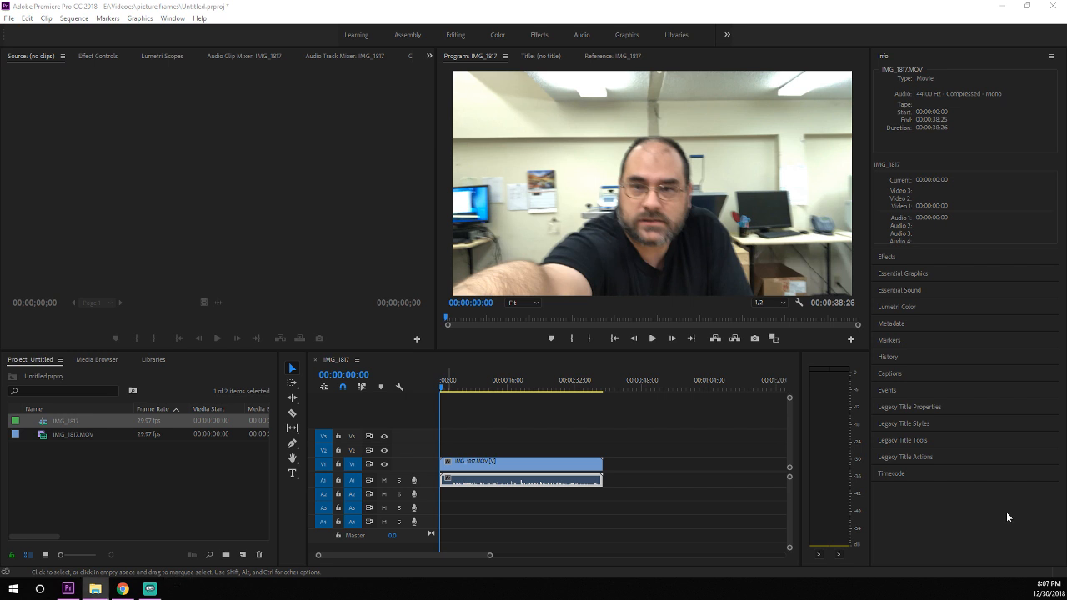
Import IMG_1820.MOV into the project and place it on video track V2 directly after the IMG_1817.MOV clip.
left_click_drag(1009, 519, 175, 502)
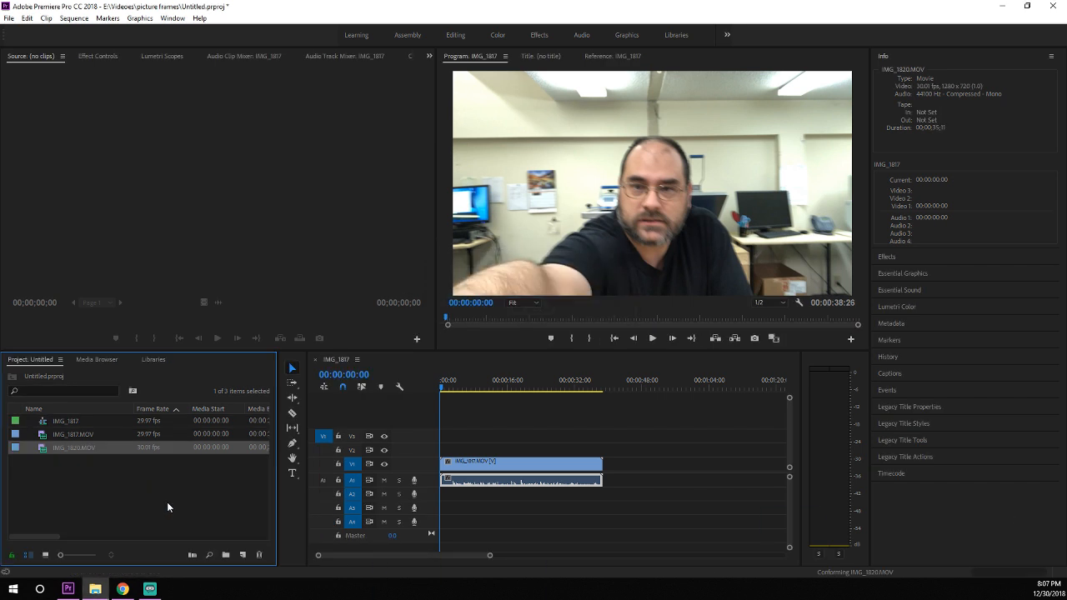
left_click(65, 422)
left_click(71, 433)
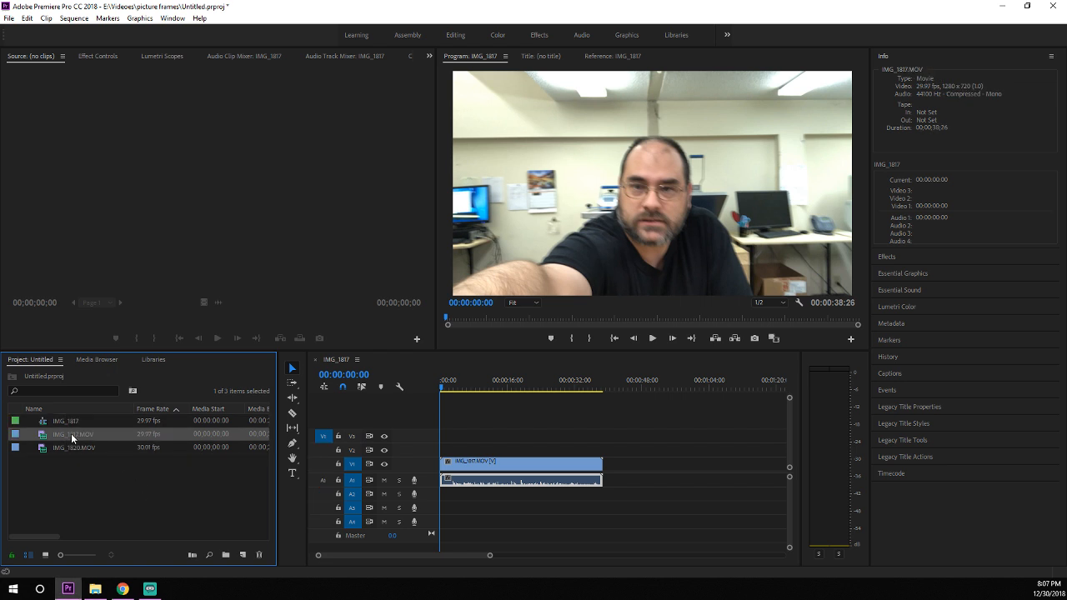
left_click(33, 450)
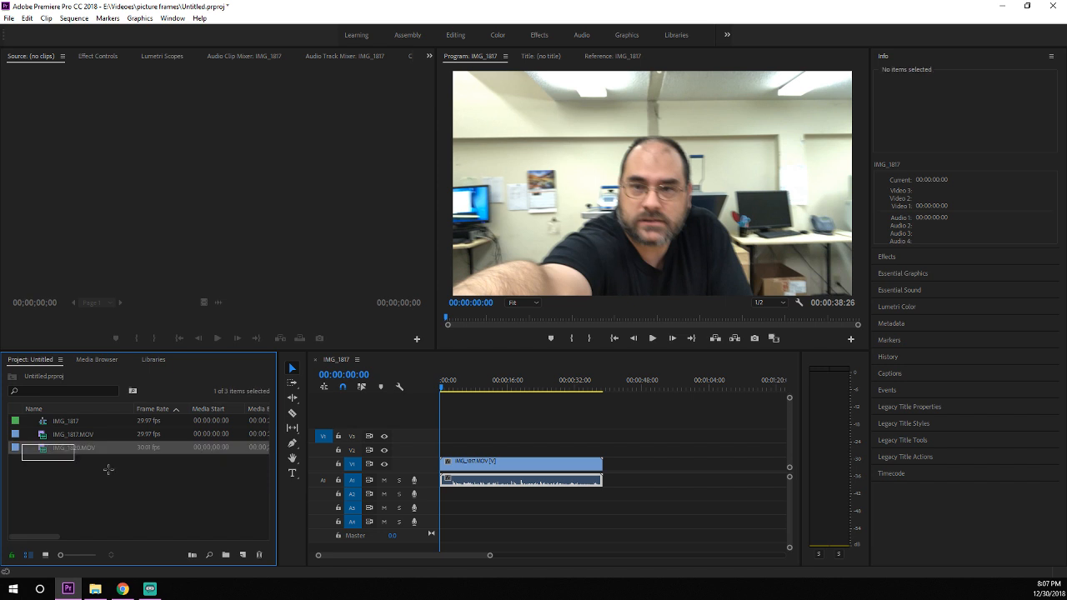
left_click_drag(62, 451, 609, 450)
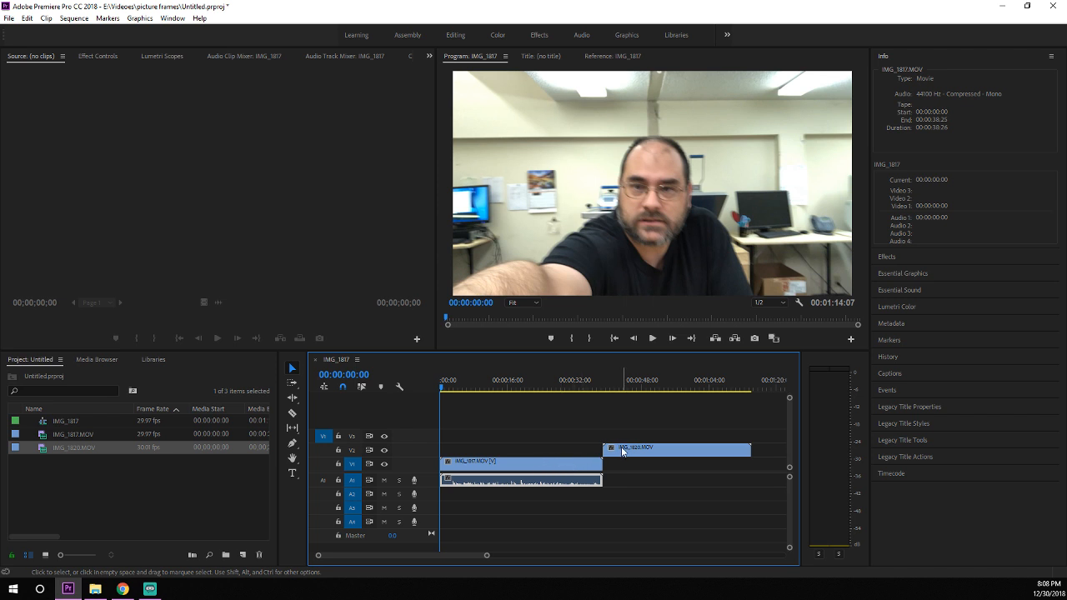
mouse_move(613, 455)
left_mouse_down()
mouse_move(590, 470)
mouse_move(606, 455)
left_mouse_up()
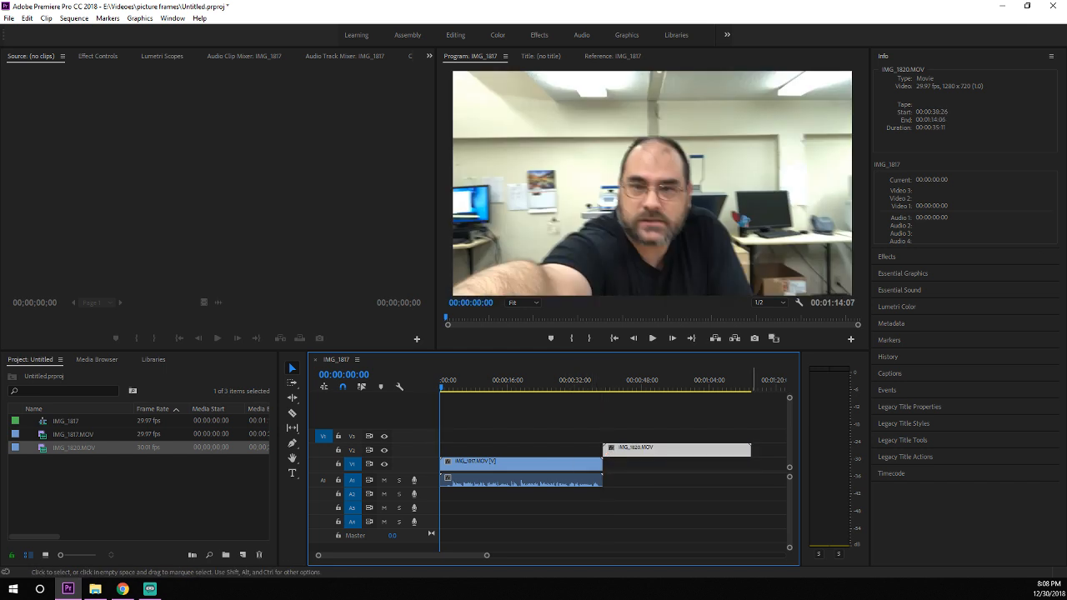
Add IMG_1823.MOV from the sublimation folder to video track V1, starting where the IMG_1820.MOV clip ends.
left_click(96, 590)
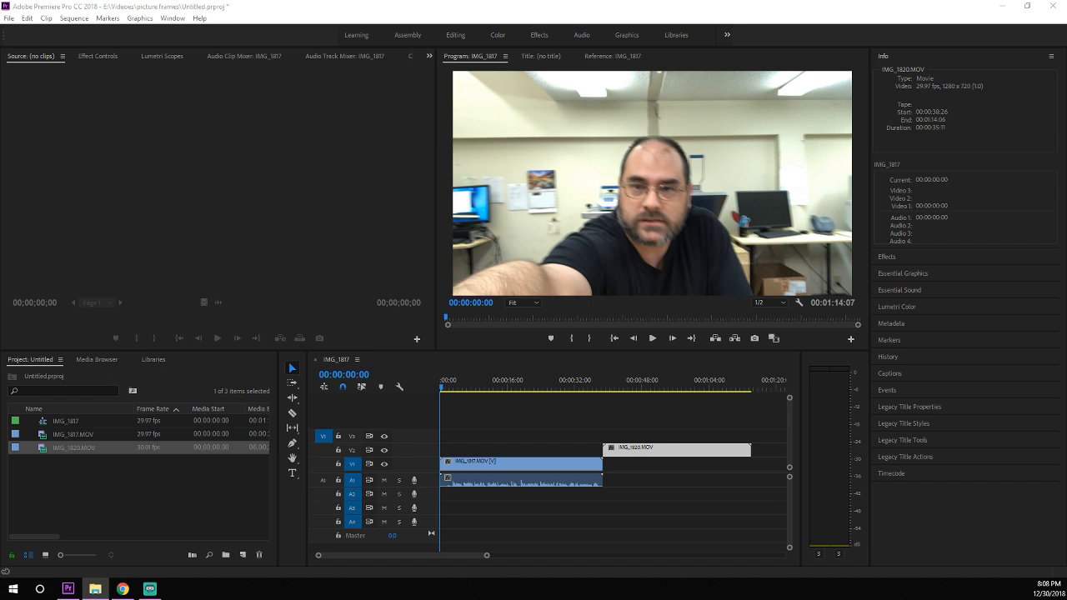
left_click_drag(1065, 525, 754, 439)
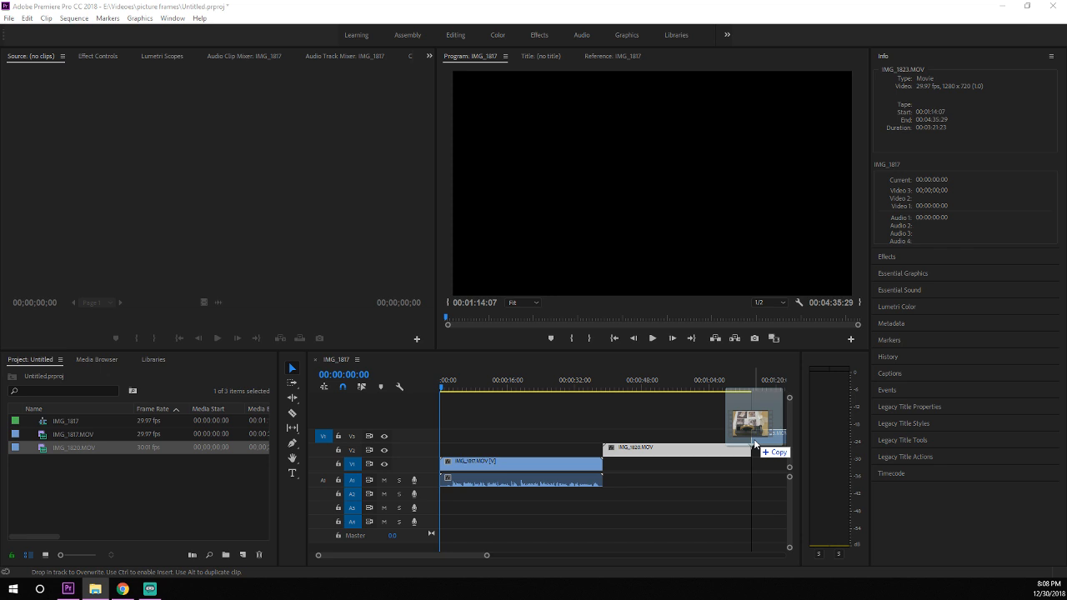
left_click_drag(754, 438, 760, 467)
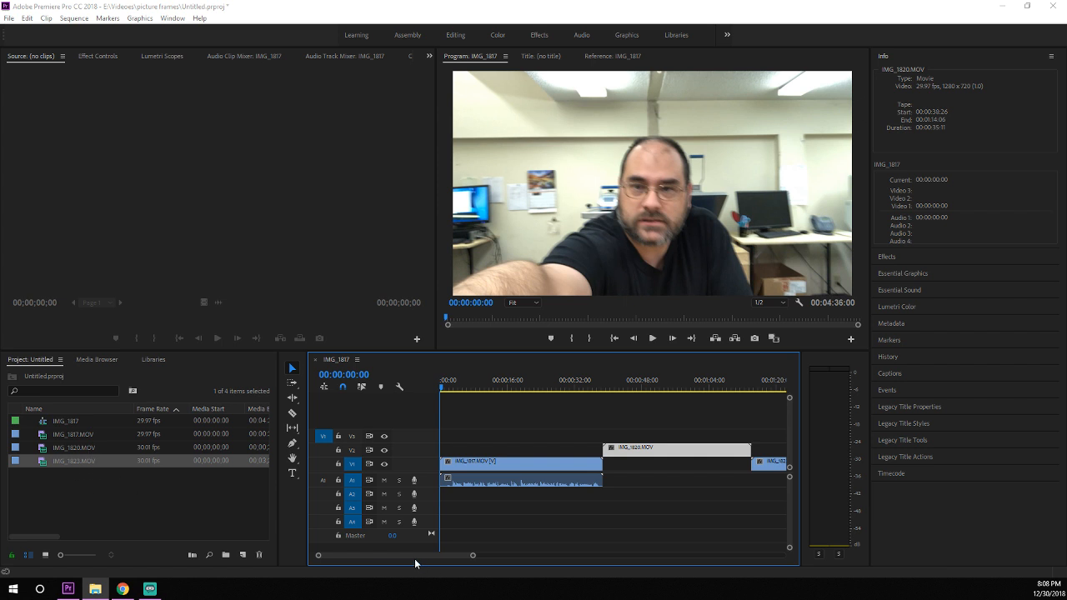
Append IMG_1824.MOV on V2 after the IMG_1823.MOV clip, followed by IMG_1826.MOV on V1.
left_click_drag(411, 553, 501, 557)
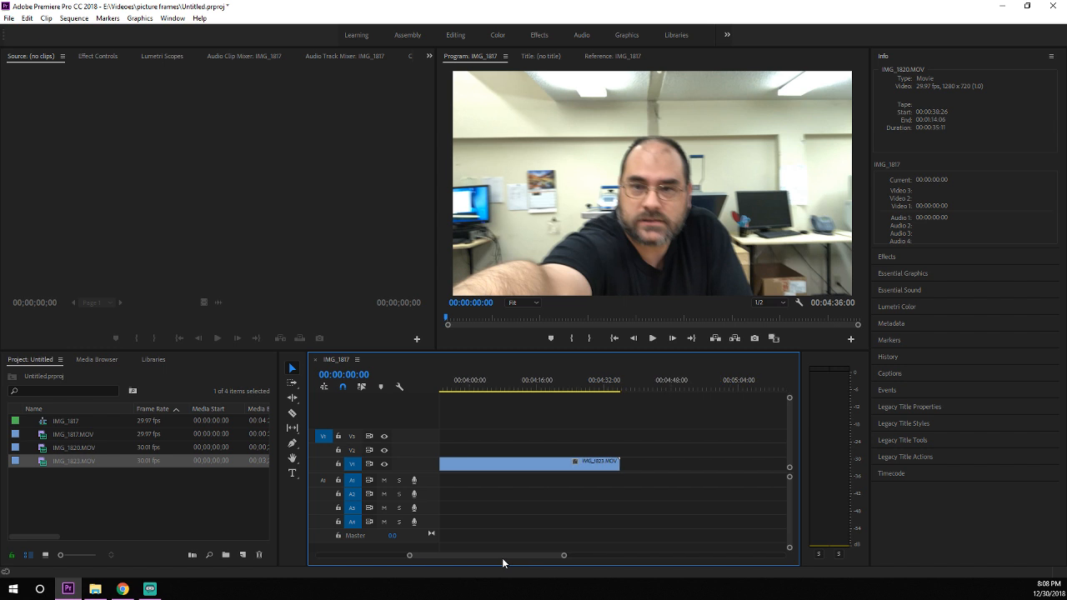
mouse_move(501, 563)
left_mouse_down()
mouse_move(432, 571)
mouse_move(491, 562)
left_mouse_up()
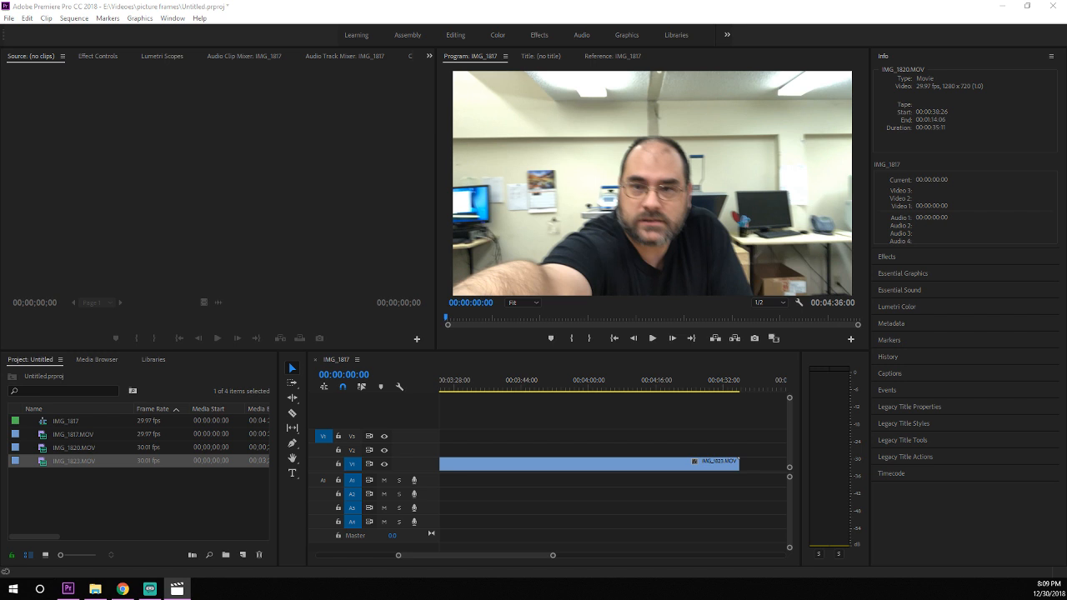
key("alt+F4")
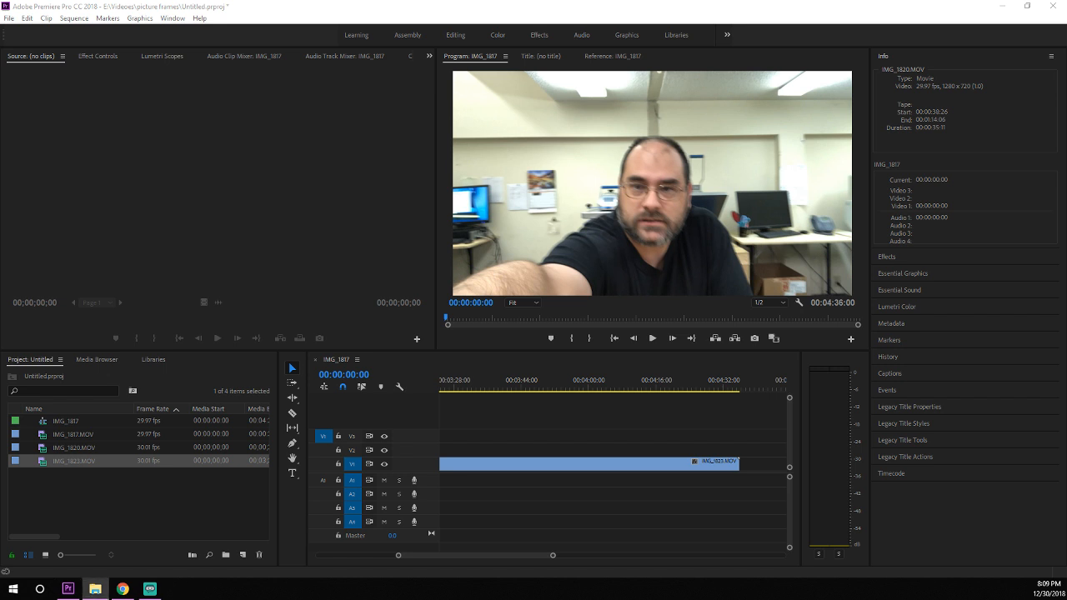
left_click_drag(897, 487, 749, 452)
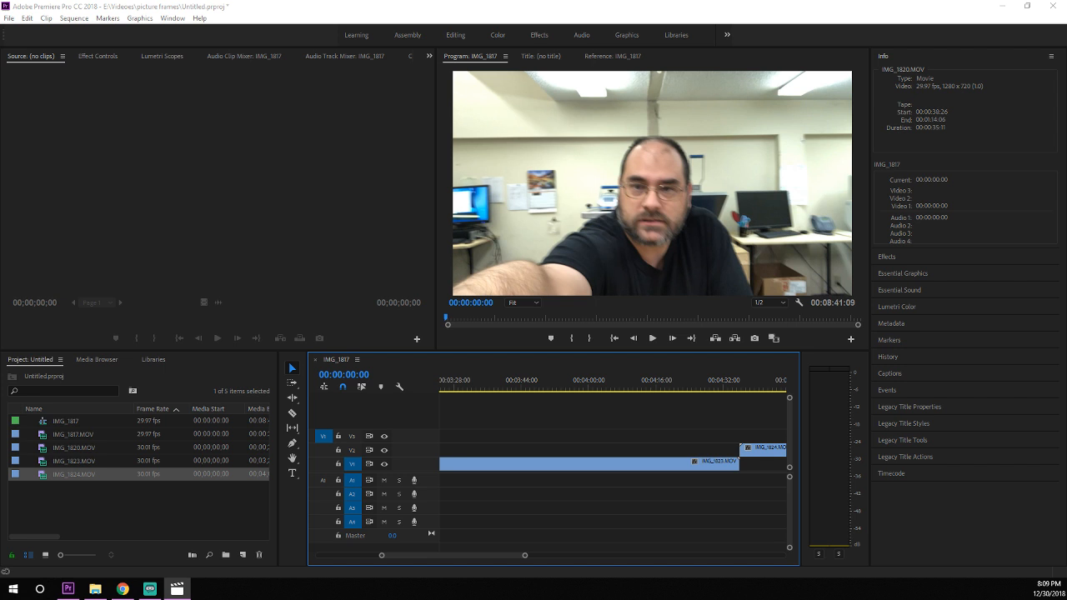
left_click_drag(511, 556, 536, 473)
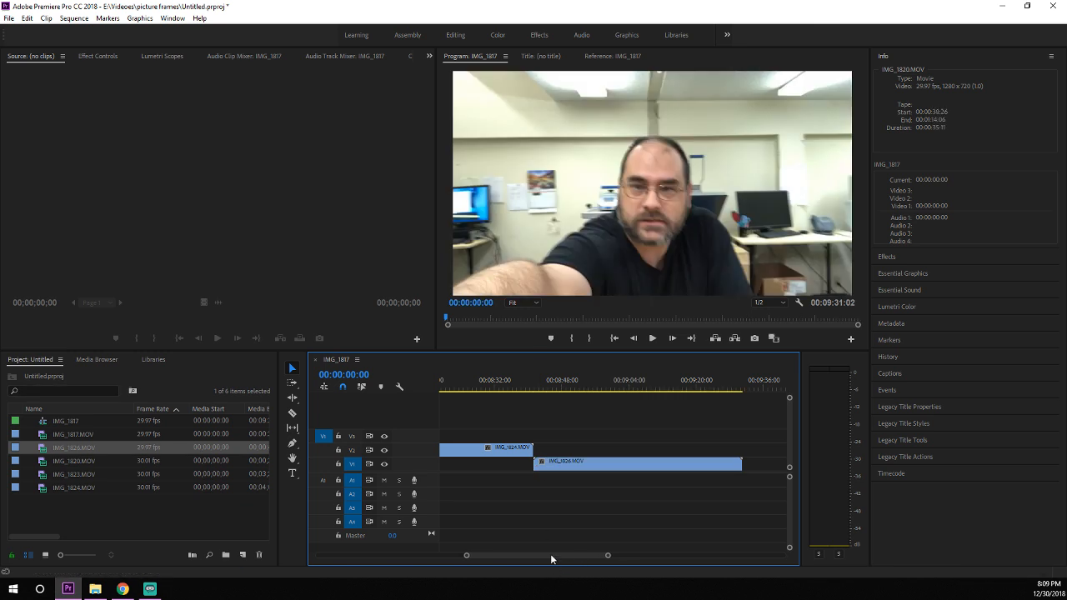
Delete the IMG_1820.MOV clip from video track V2.
left_click_drag(550, 559, 294, 563)
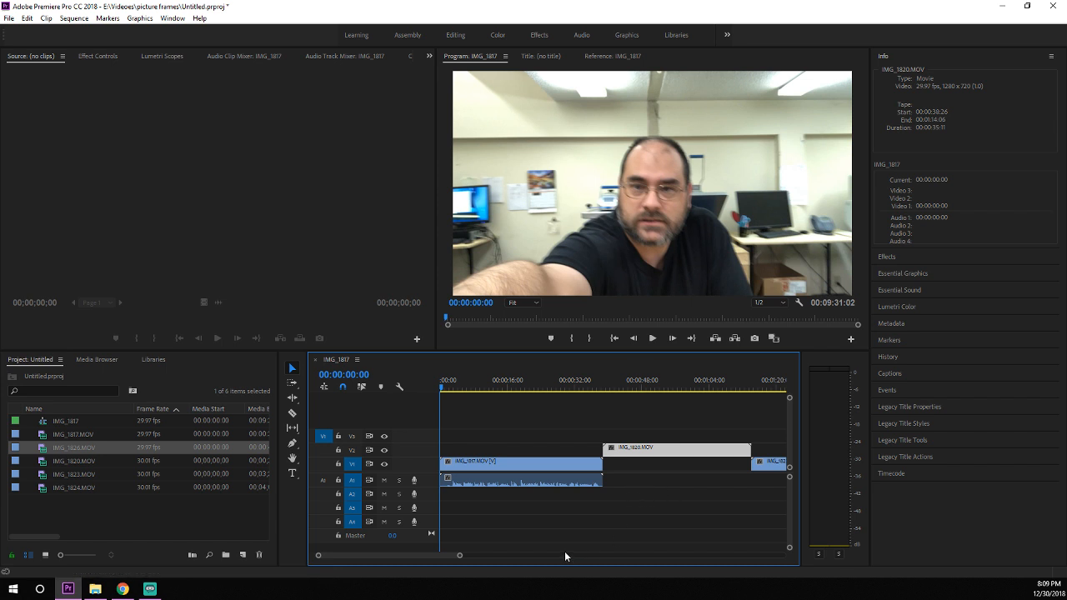
key("Delete")
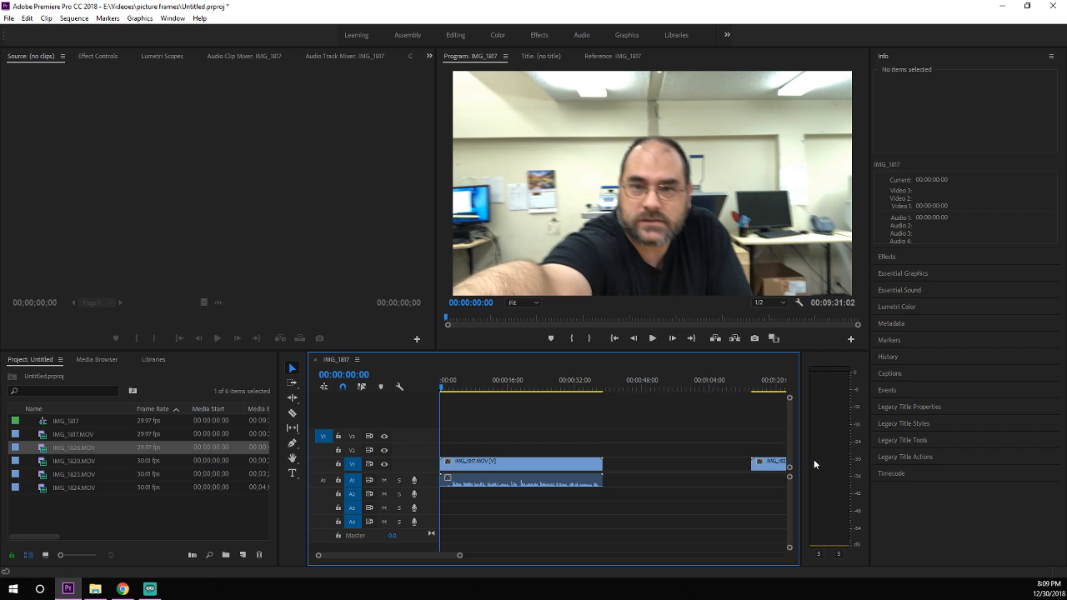
Delete the IMG_1823.MOV, IMG_1824.MOV and IMG_1826.MOV clips from the timeline.
left_click(767, 467)
key("Delete")
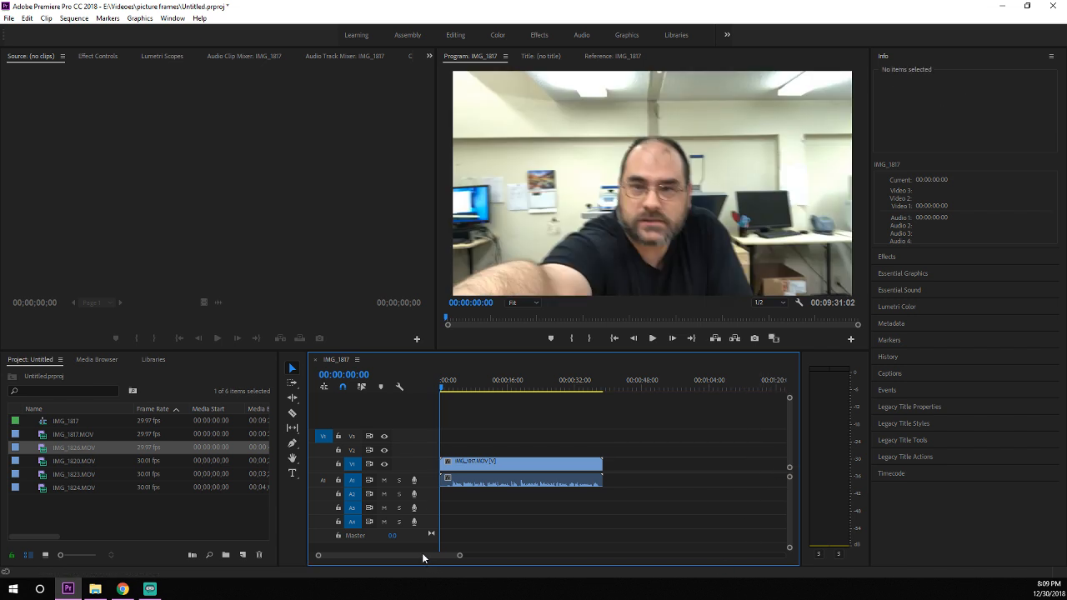
left_click_drag(422, 554, 364, 571)
left_click(541, 453)
key("Delete")
left_click(503, 465)
key("Delete")
Try placing IMG_1826.MOV on V1 directly after the IMG_1817.MOV clip, and delete each placed copy.
left_click(55, 445)
left_click_drag(55, 445, 629, 471)
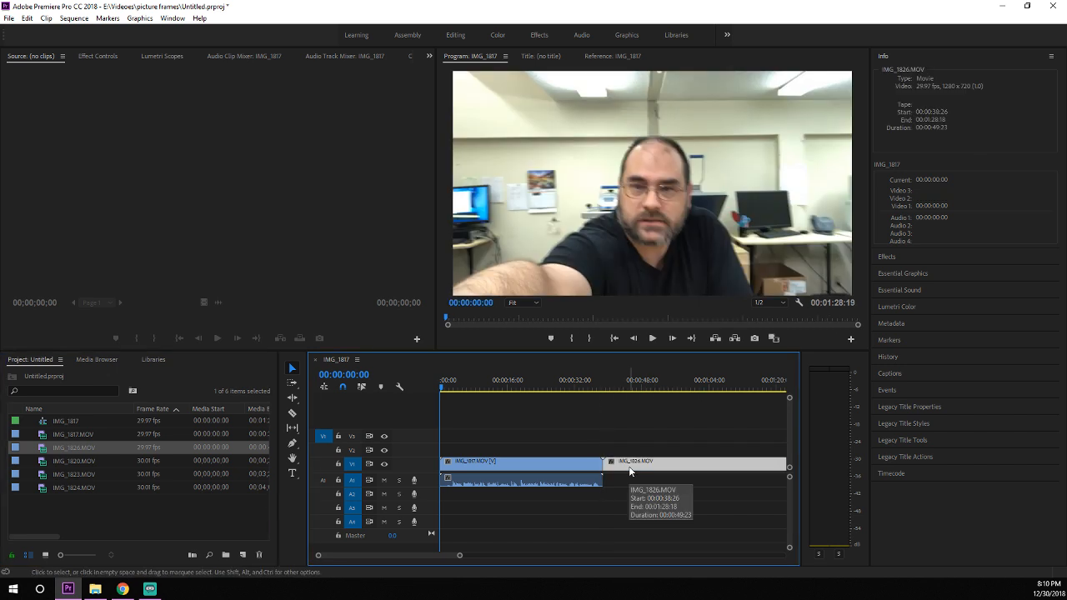
key("Delete")
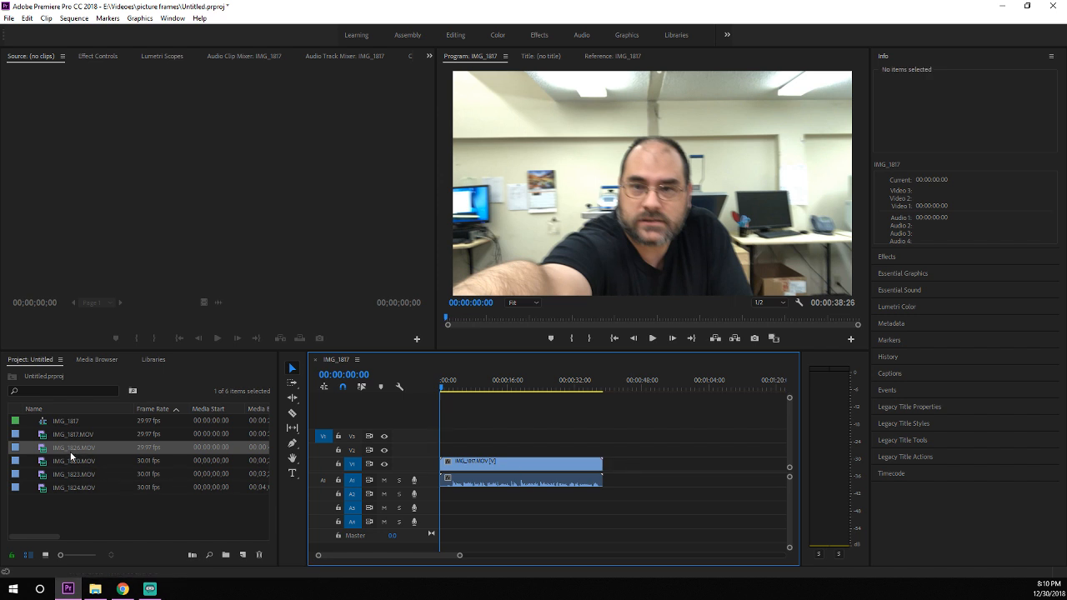
left_click_drag(68, 449, 613, 466)
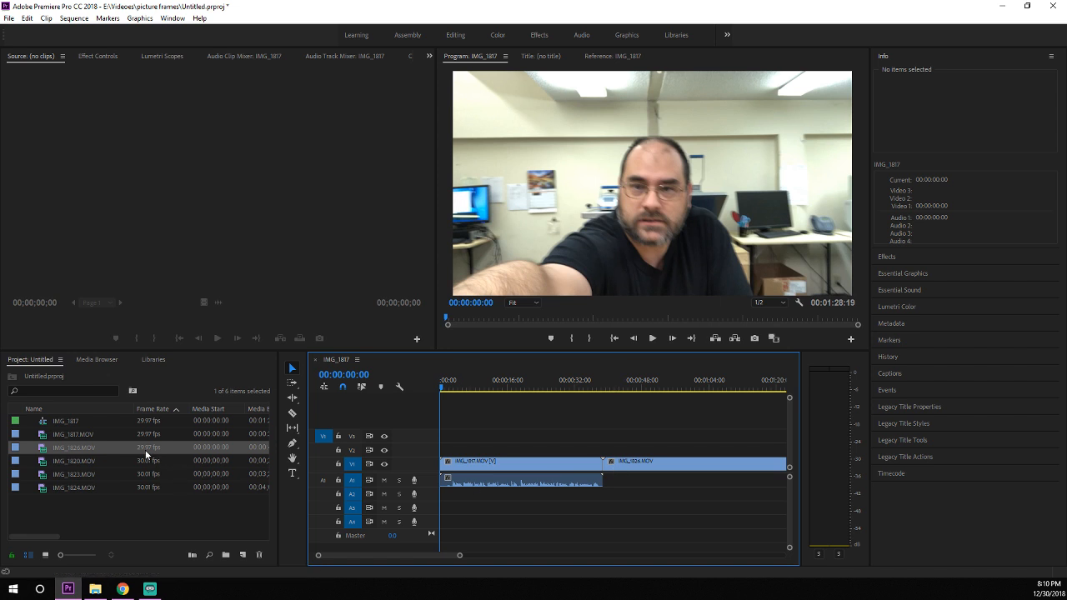
left_click(78, 448)
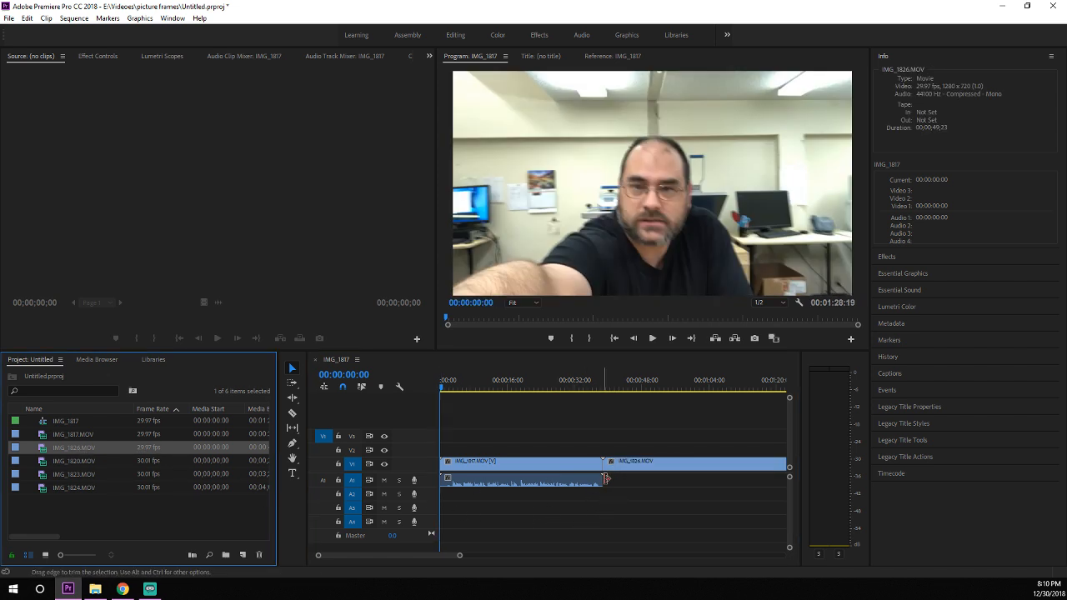
left_click(622, 467)
key("Delete")
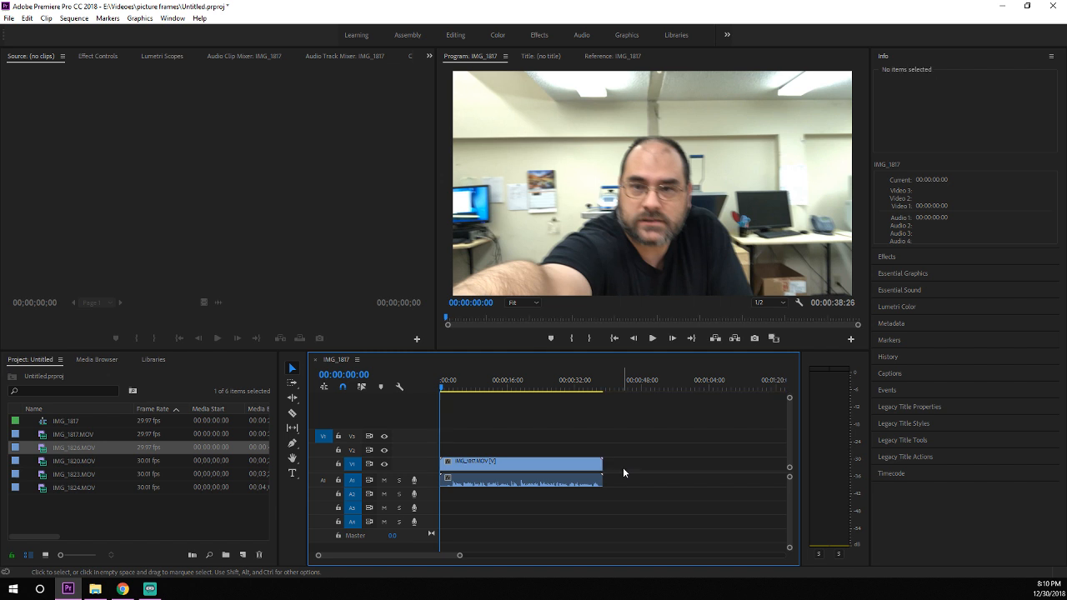
Delete the IMG_1817 sequence and all five imported clips from the project.
left_click(70, 432)
left_click(67, 421)
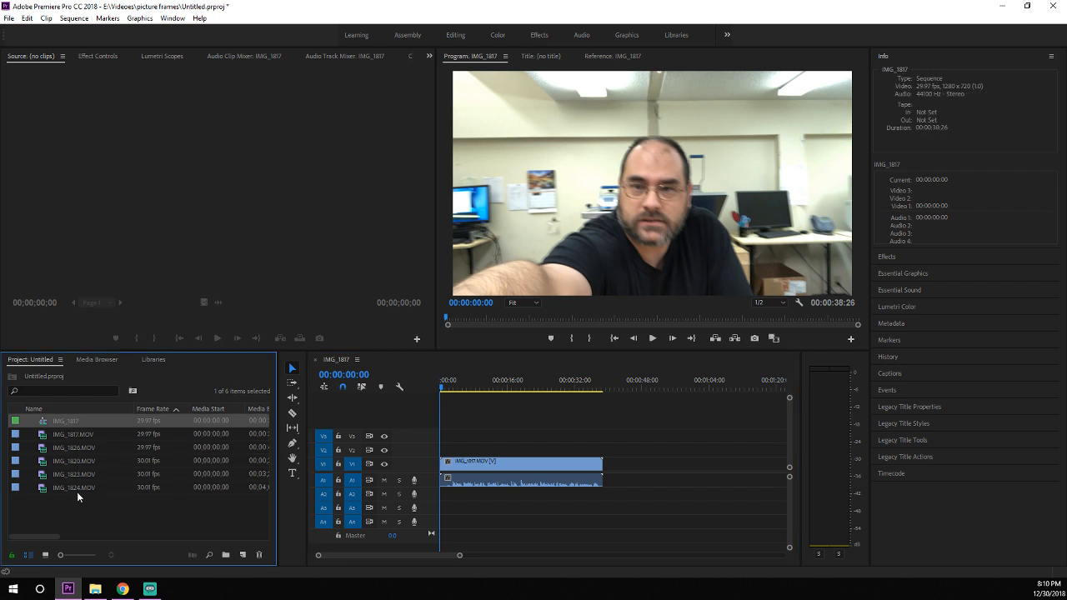
left_click(78, 488, "shift")
left_click(258, 554)
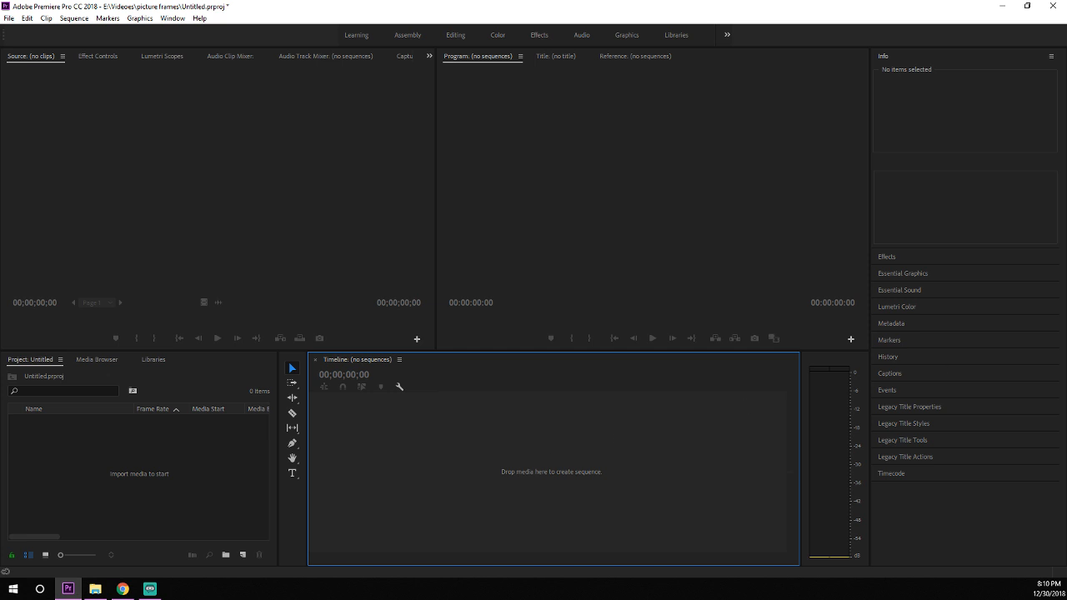
Import IMG_1817.MOV and IMG_1820.MOV, building a sequence from IMG_1817.MOV with IMG_1820.MOV appended on V1.
key("alt+Tab")
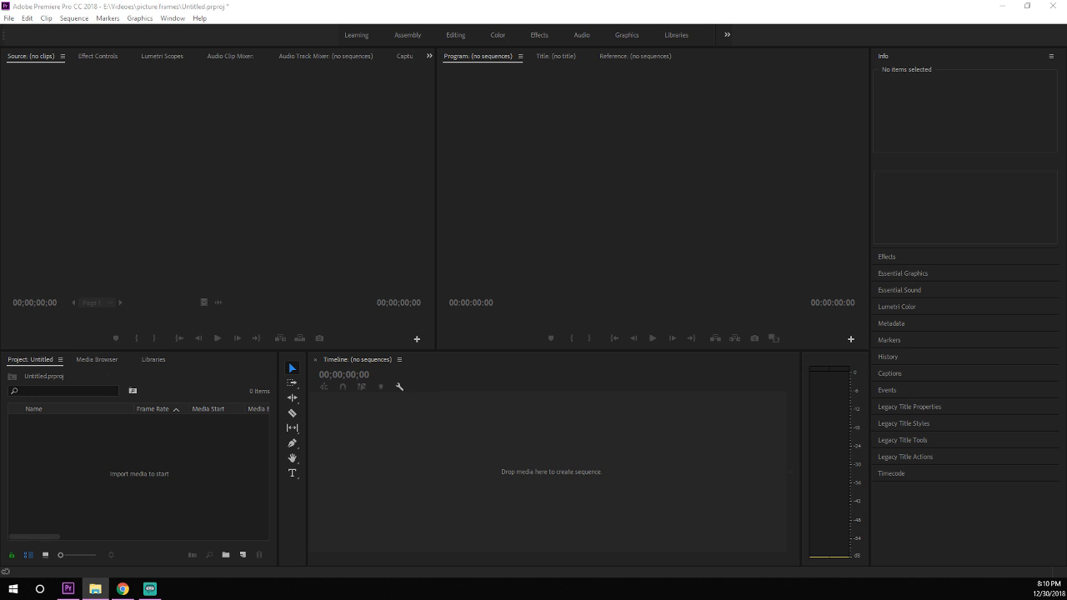
left_click_drag(643, 543, 135, 484)
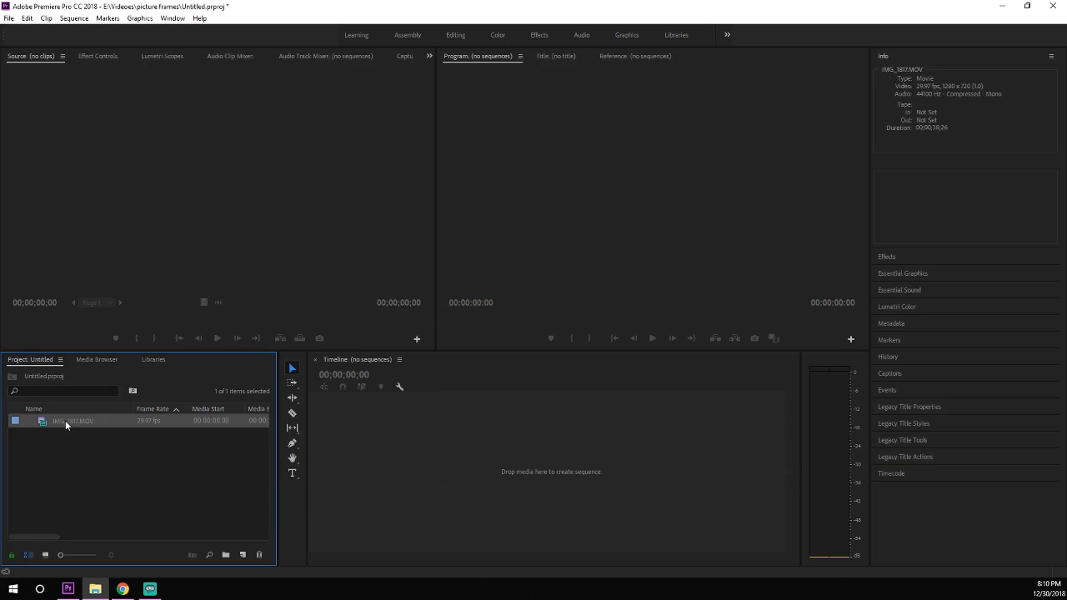
left_click_drag(65, 420, 386, 473)
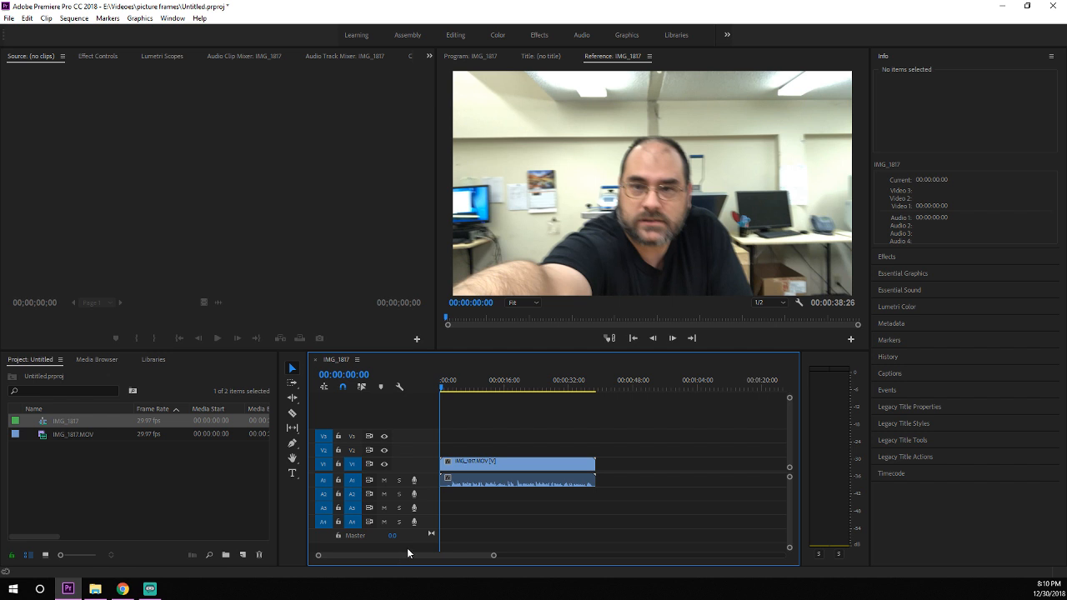
left_click_drag(288, 599, 71, 527)
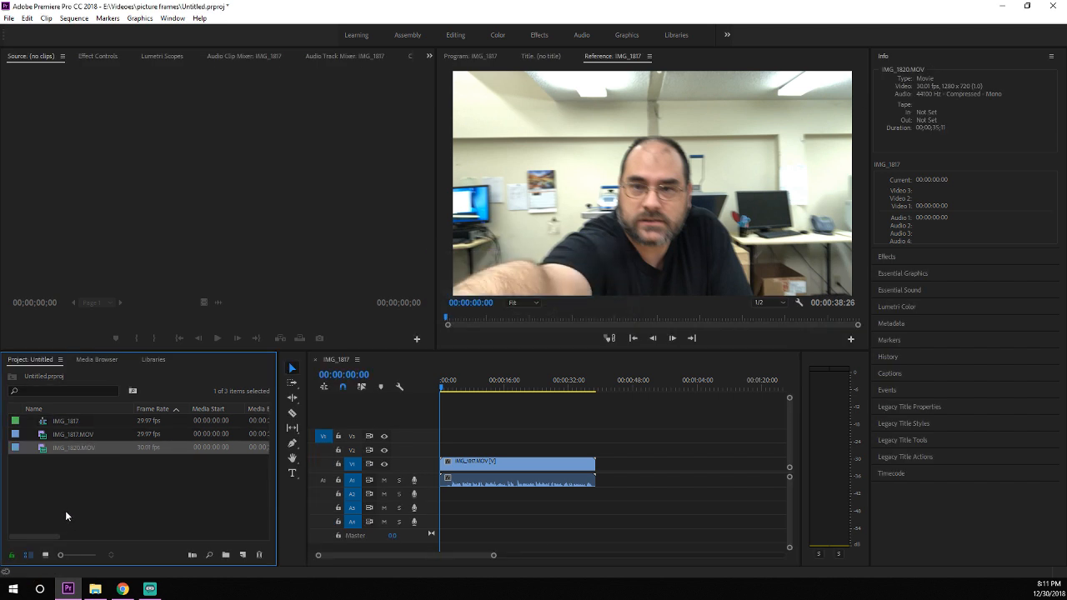
left_click_drag(70, 449, 597, 485)
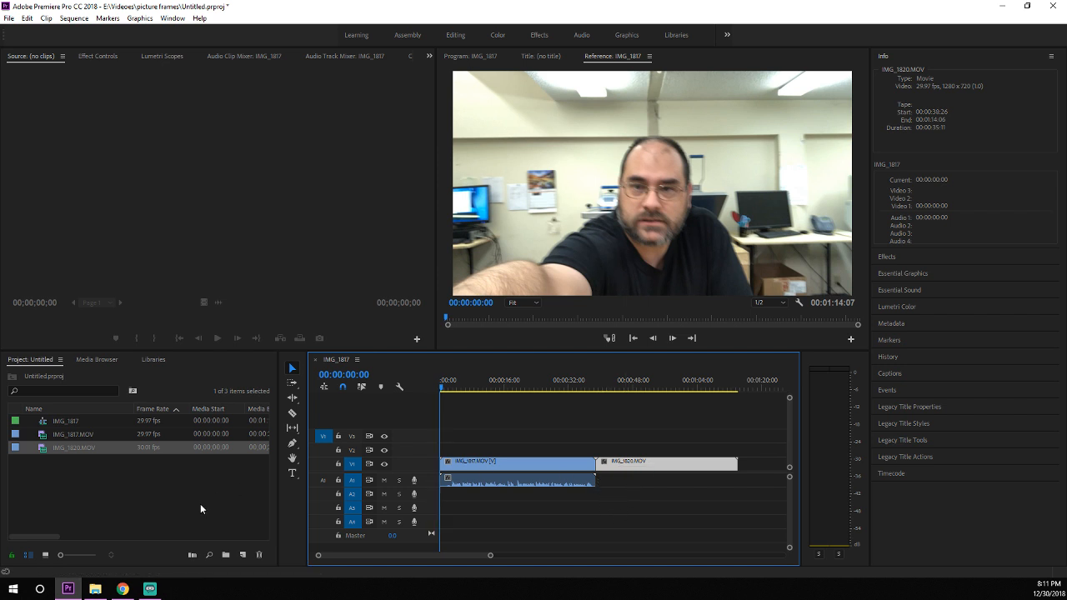
Delete the IMG_1817 sequence and both of its source clips from the project.
left_click(67, 420)
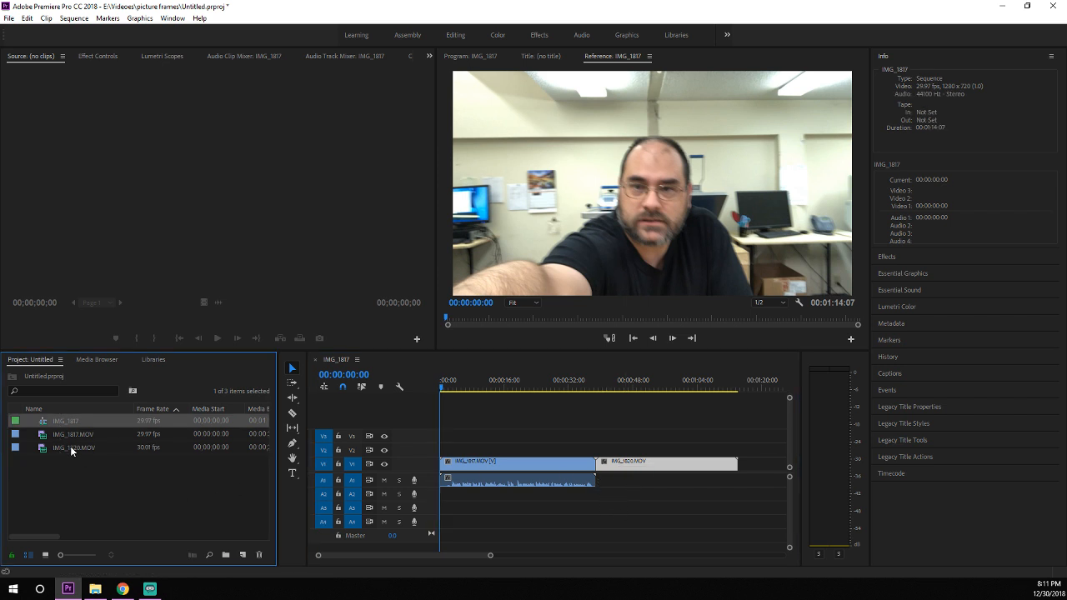
left_click(70, 446, "shift")
left_click(259, 554)
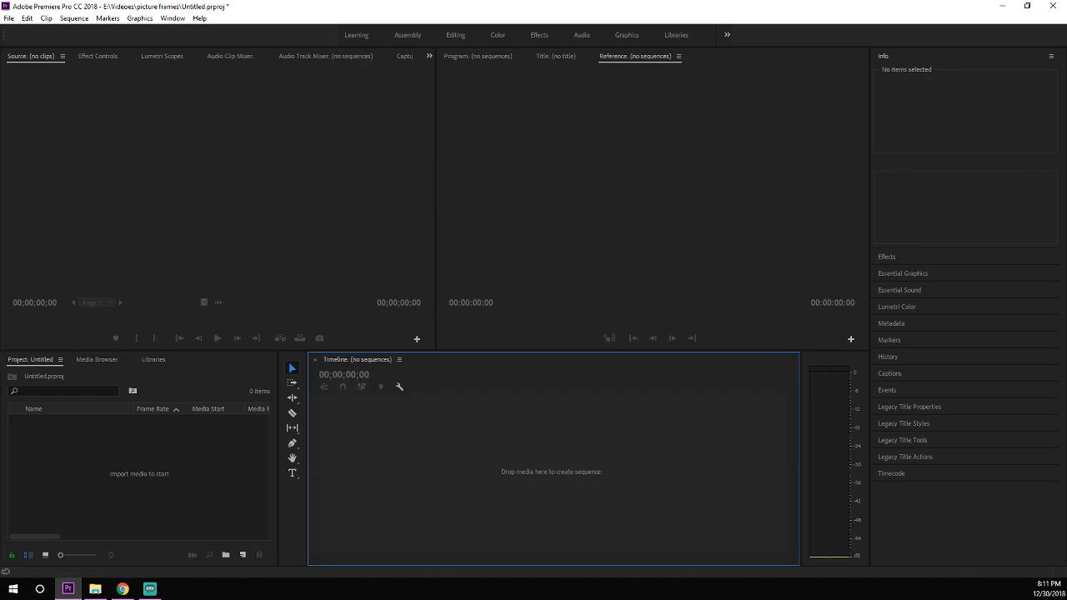
Import all five sublimation clips together and create a single new sequence containing them.
left_click(95, 588)
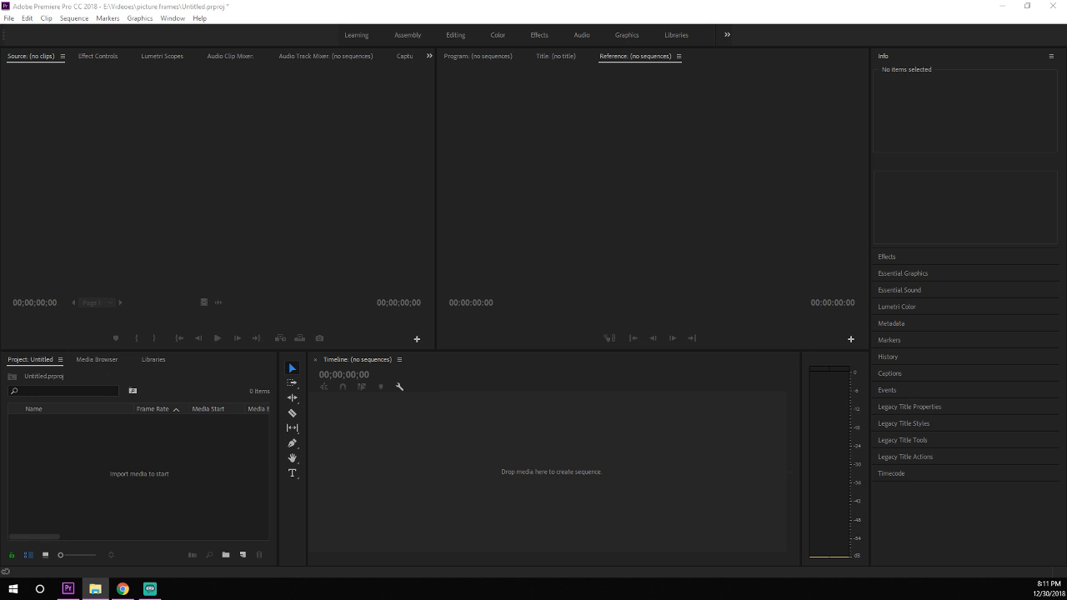
left_click_drag(1066, 450, 162, 477)
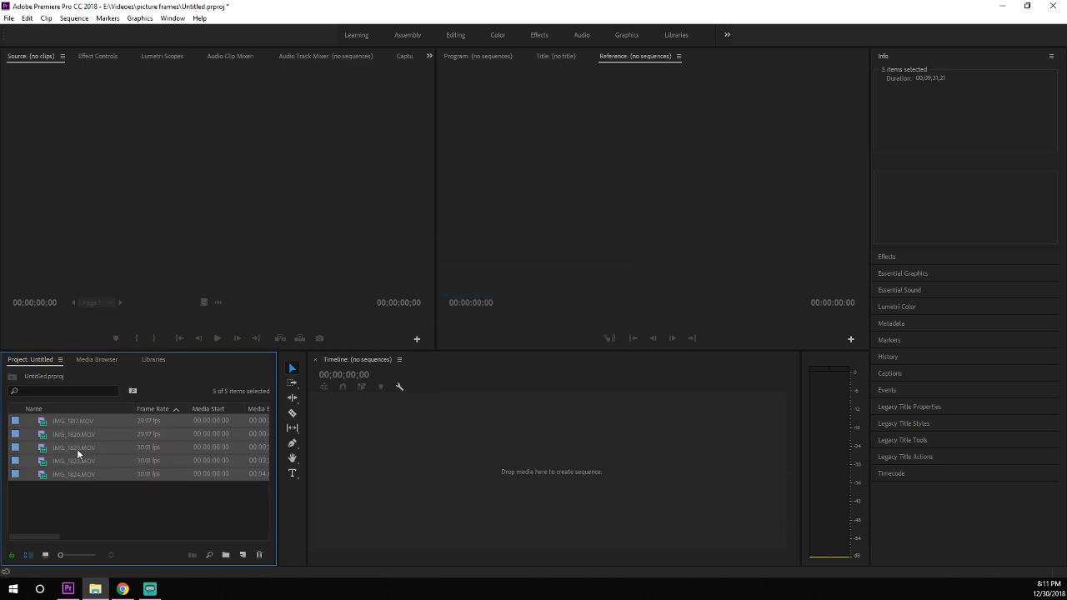
left_click_drag(66, 421, 370, 464)
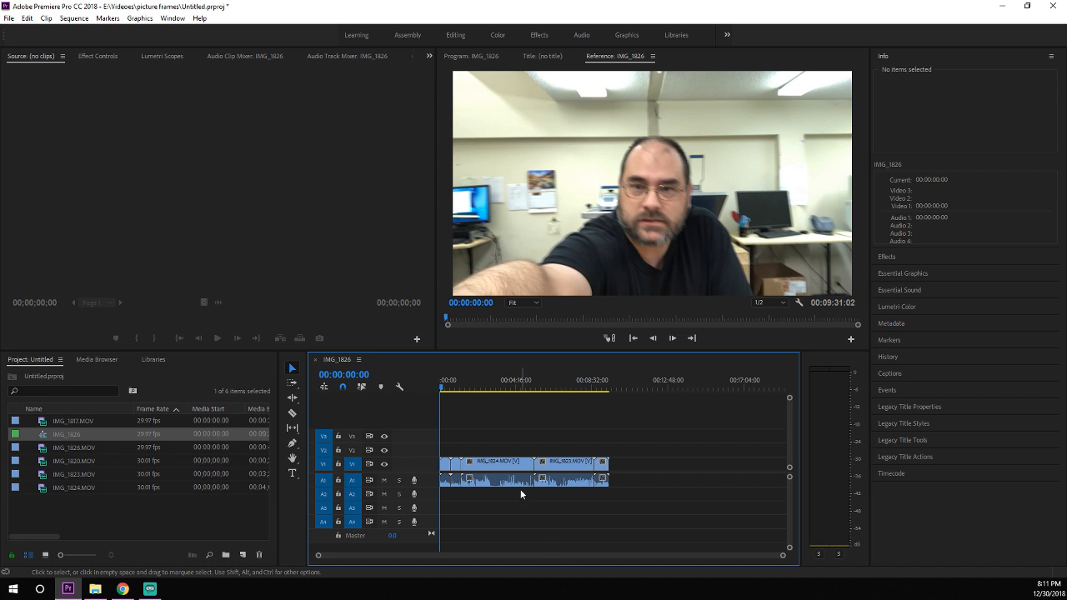
Preview the opening seconds of the new sequence.
key("space")
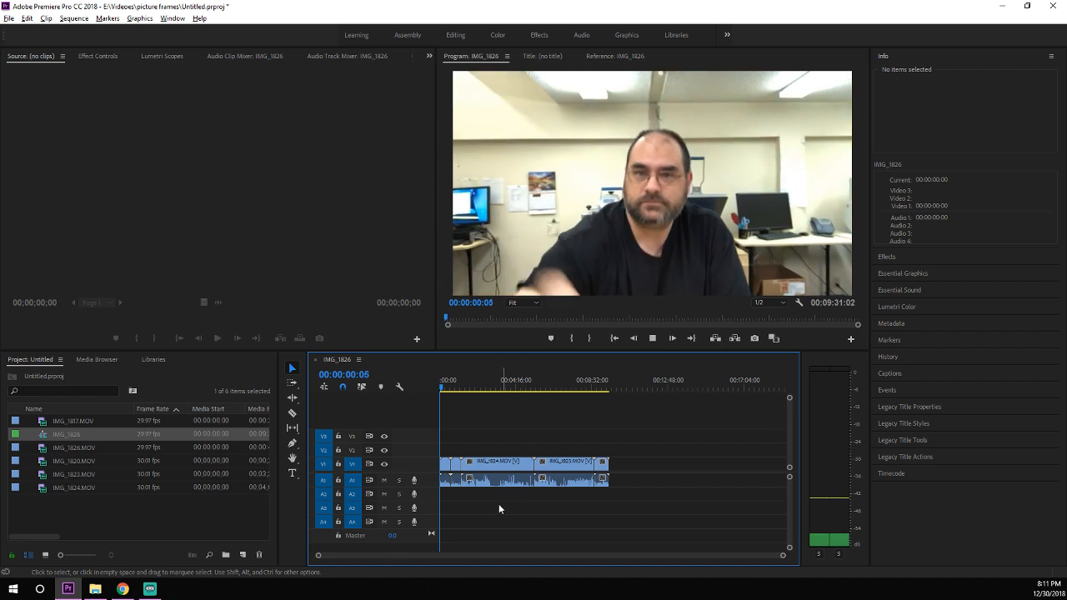
key("space")
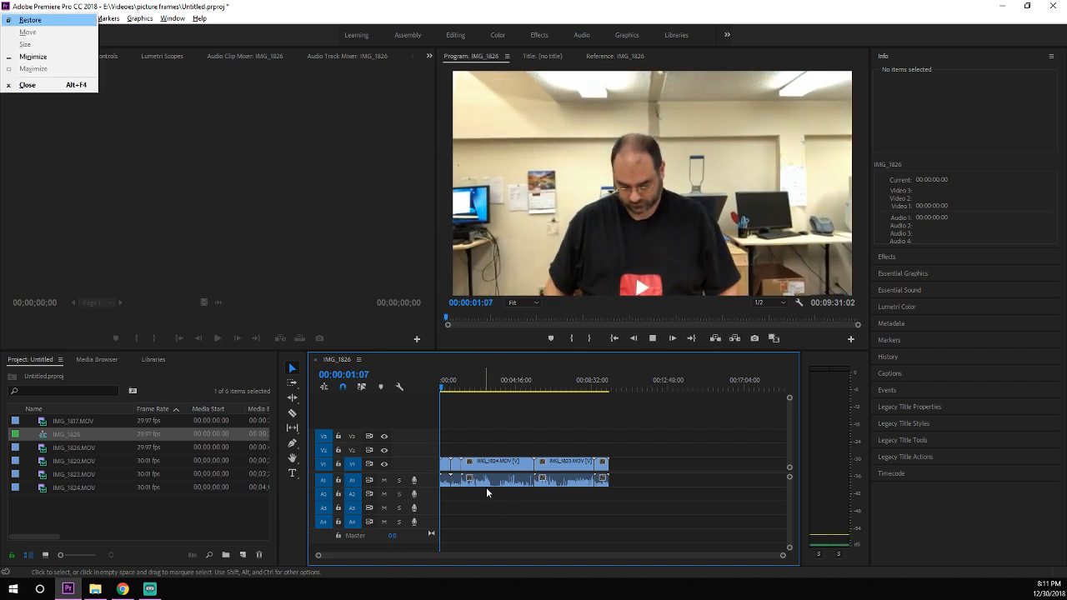
left_click(366, 280)
key("space")
Scrub through the IMG_1817.MOV, IMG_1820.MOV, IMG_1824.MOV and IMG_1823.MOV clips to check their order.
scroll(490, 472, "up", 3)
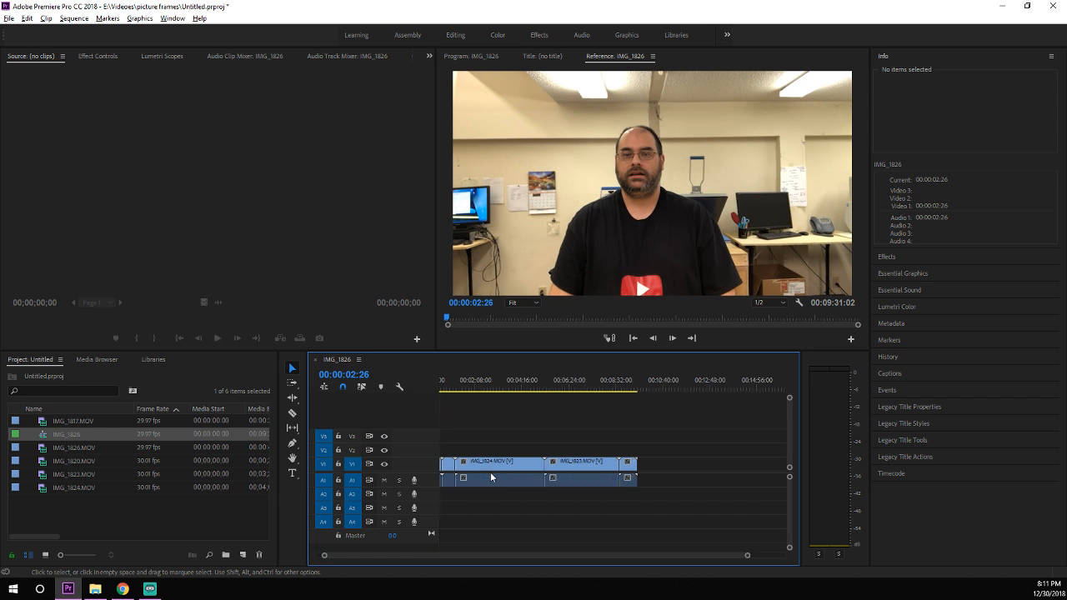
scroll(490, 473, "up", 1)
mouse_move(436, 558)
left_mouse_down()
mouse_move(412, 557)
mouse_move(438, 560)
left_mouse_up()
scroll(500, 478, "up", 3)
left_click_drag(484, 386, 555, 387)
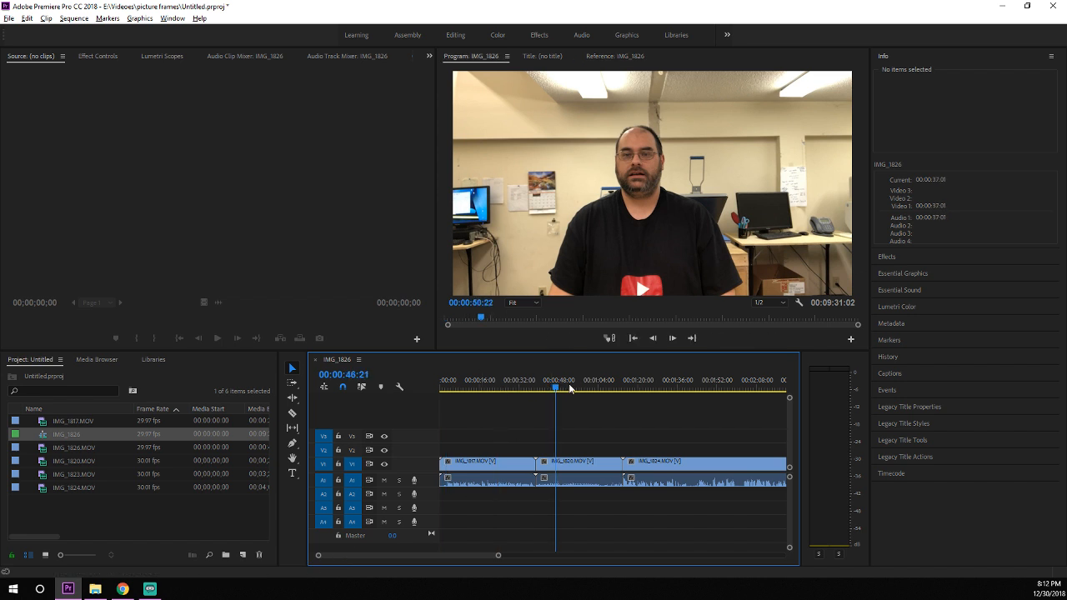
left_click(570, 387)
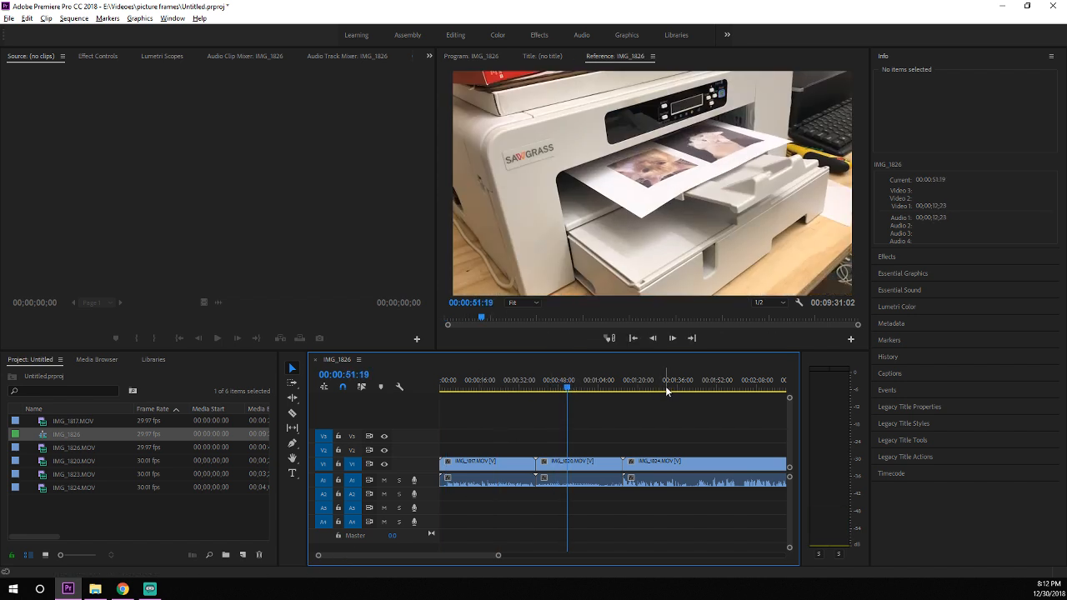
left_click(663, 386)
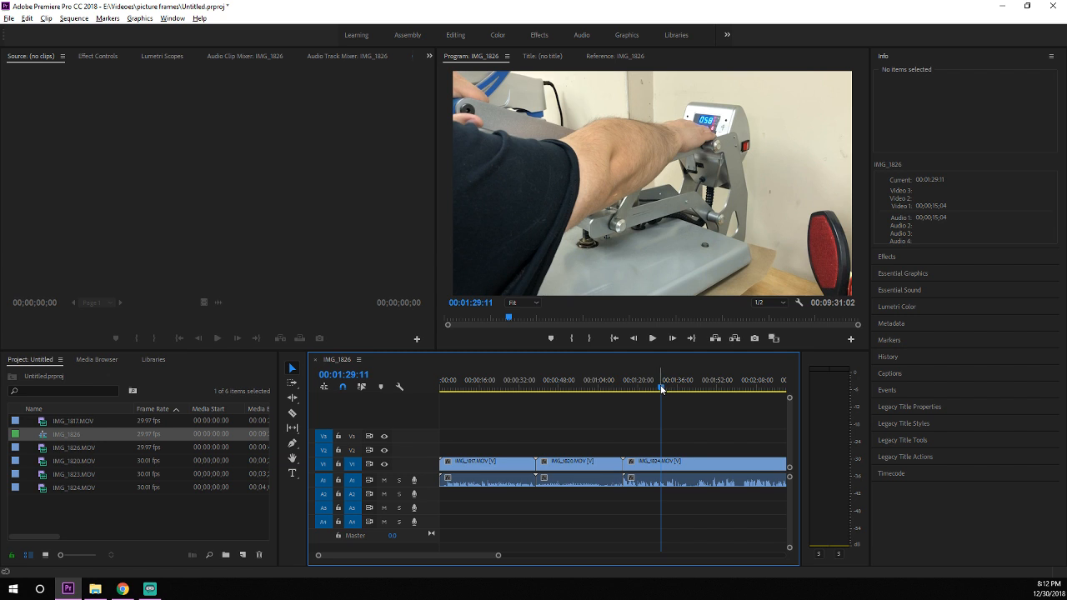
left_click_drag(661, 388, 633, 388)
left_click_drag(452, 553, 531, 571)
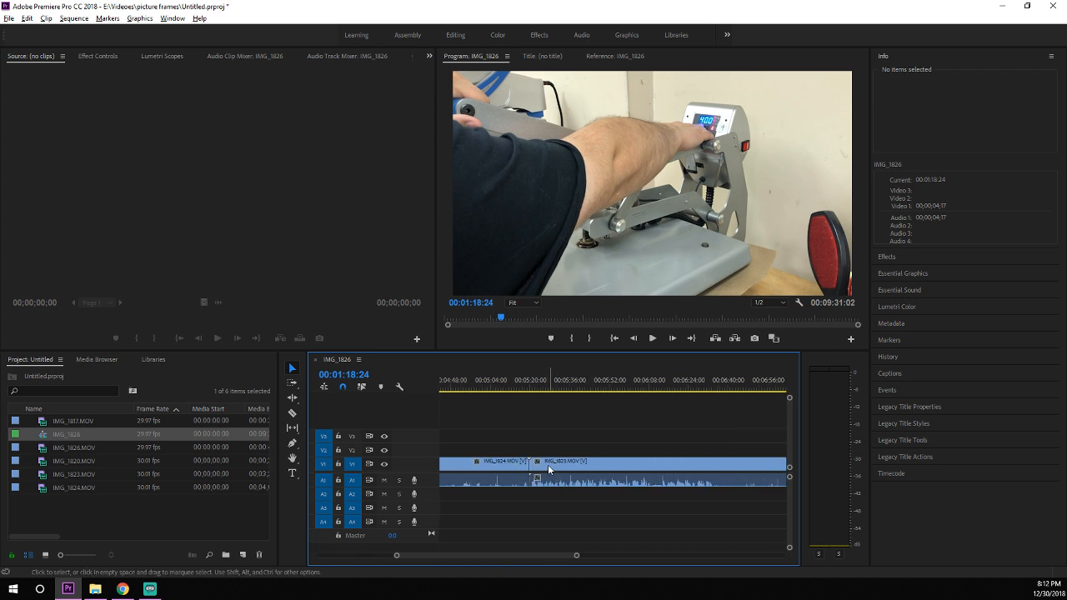
left_click(573, 385)
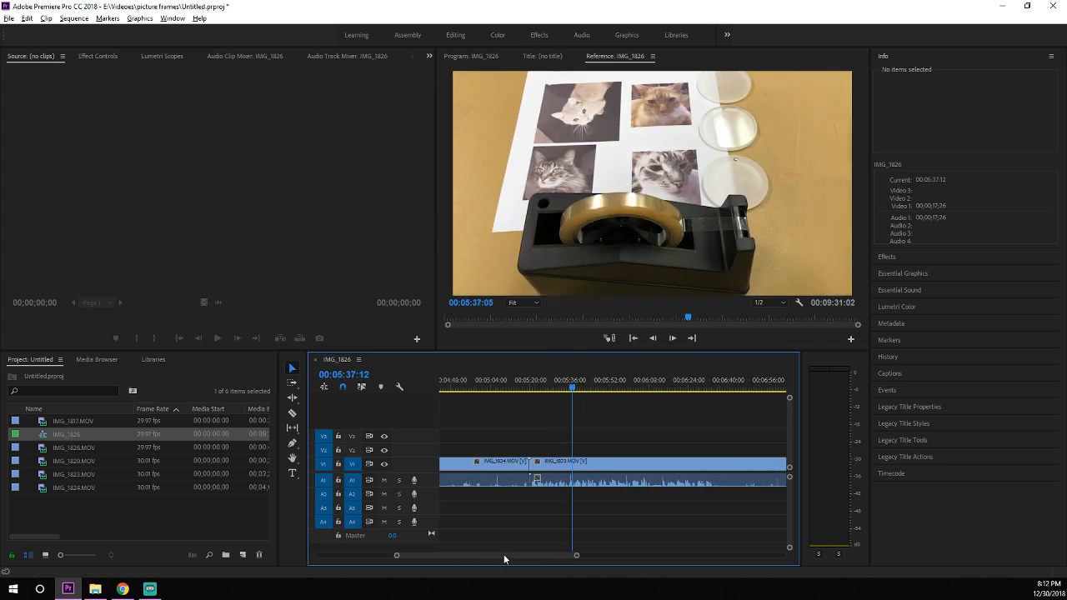
Move the IMG_1823.MOV clip's video to V2 and its audio to A2, starting at 00:03:48:25.
left_click_drag(504, 557, 488, 555)
left_click_drag(677, 461, 457, 455)
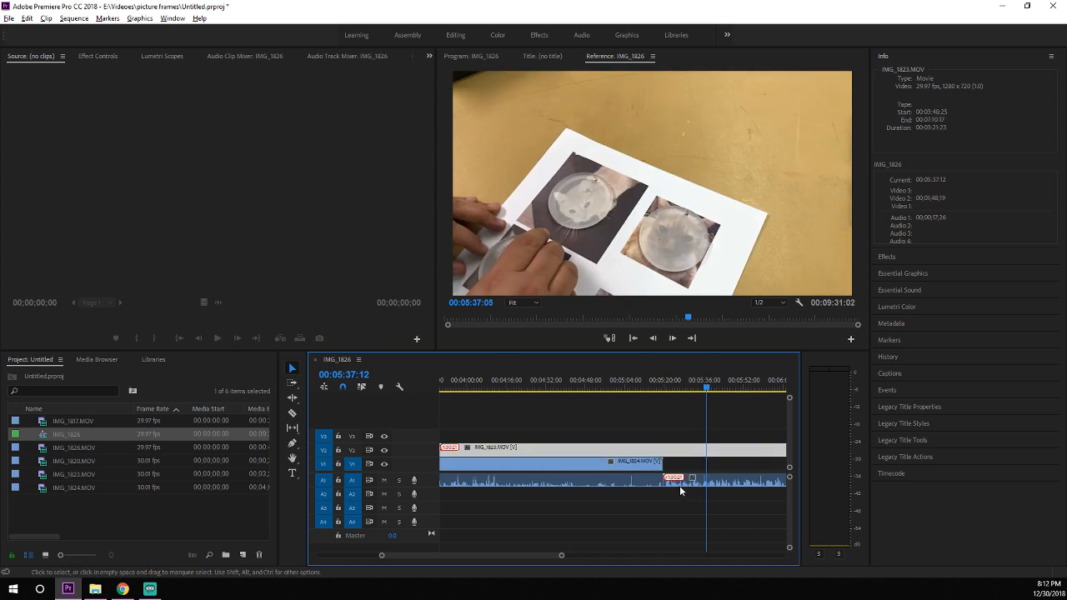
left_click_drag(679, 484, 454, 497)
Shift IMG_1826.MOV later, then reorder the clips so IMG_1823.MOV follows IMG_1820.MOV and IMG_1824.MOV starts at 00:04:36:00 on V1.
key("minus")
key("minus")
key("minus")
key("minus")
key("minus")
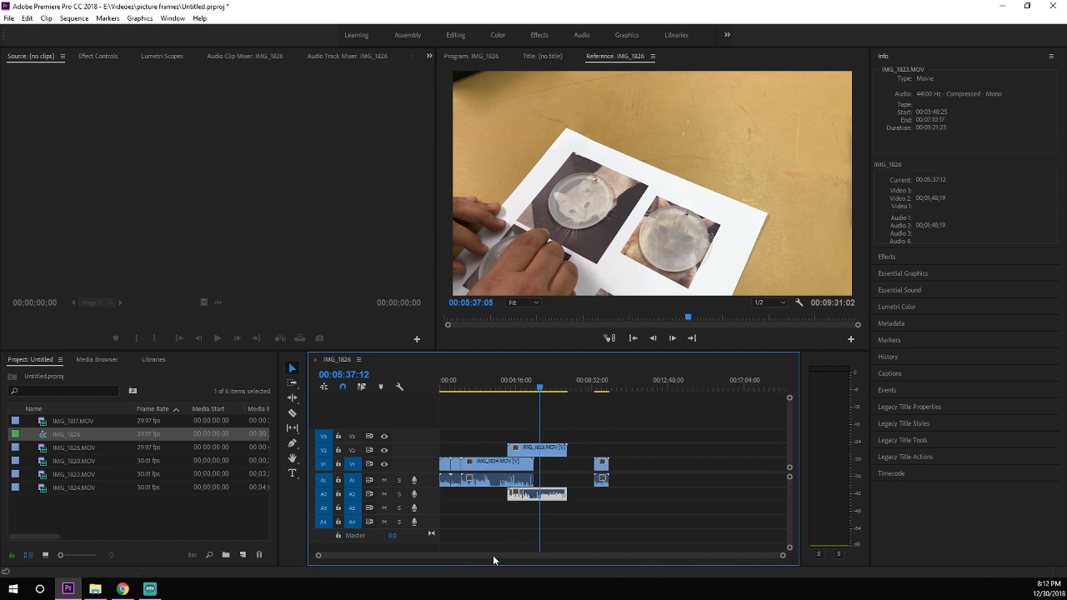
left_click(601, 469)
left_click_drag(601, 469, 648, 490)
left_click_drag(499, 471, 489, 497)
left_click_drag(535, 454, 548, 491)
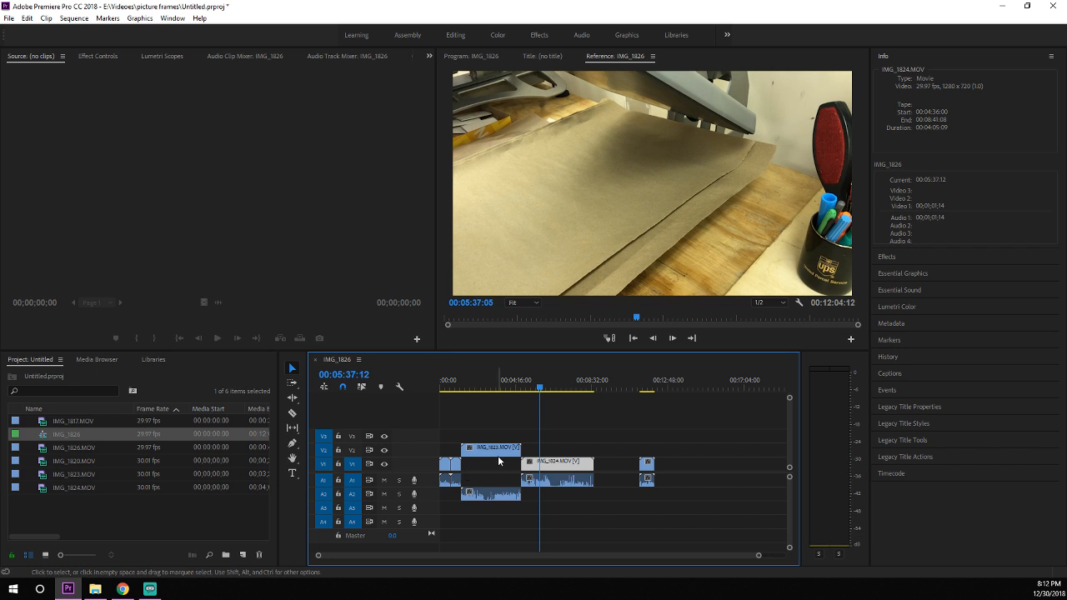
Move IMG_1824.MOV to start at the playhead at 00:05:37:12, and shift the IMG_1823.MOV video on V2 to end there.
mouse_move(568, 466)
left_mouse_down()
mouse_move(586, 466)
mouse_move(567, 481)
left_mouse_up()
left_click(556, 482)
left_click_drag(492, 455, 507, 455)
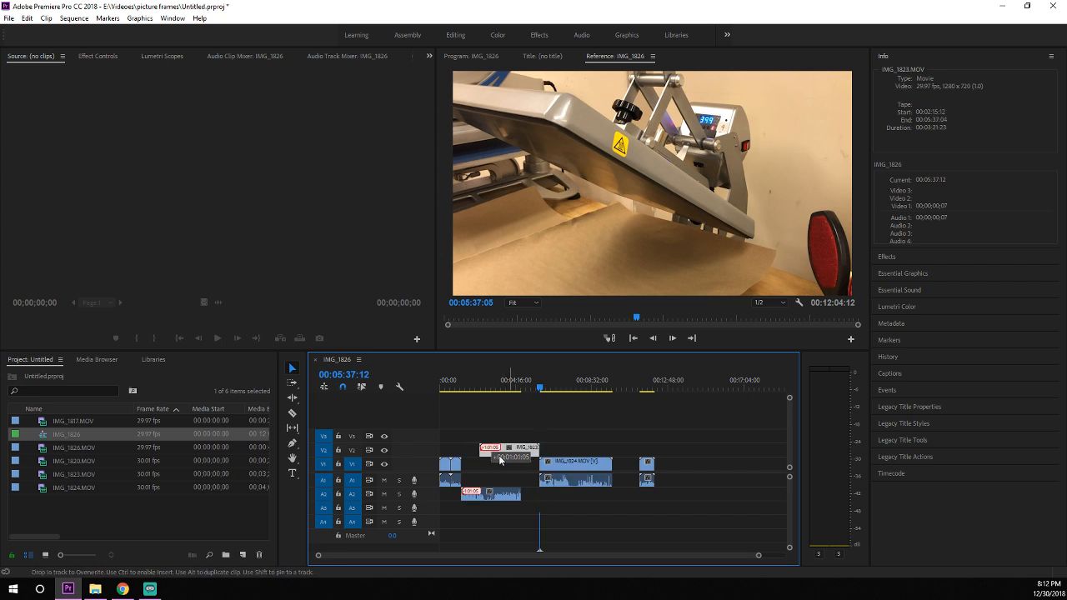
Move the IMG_1820.MOV video to V2 and its audio to A2, and realign the IMG_1823.MOV audio with its video on V1.
left_click(457, 467)
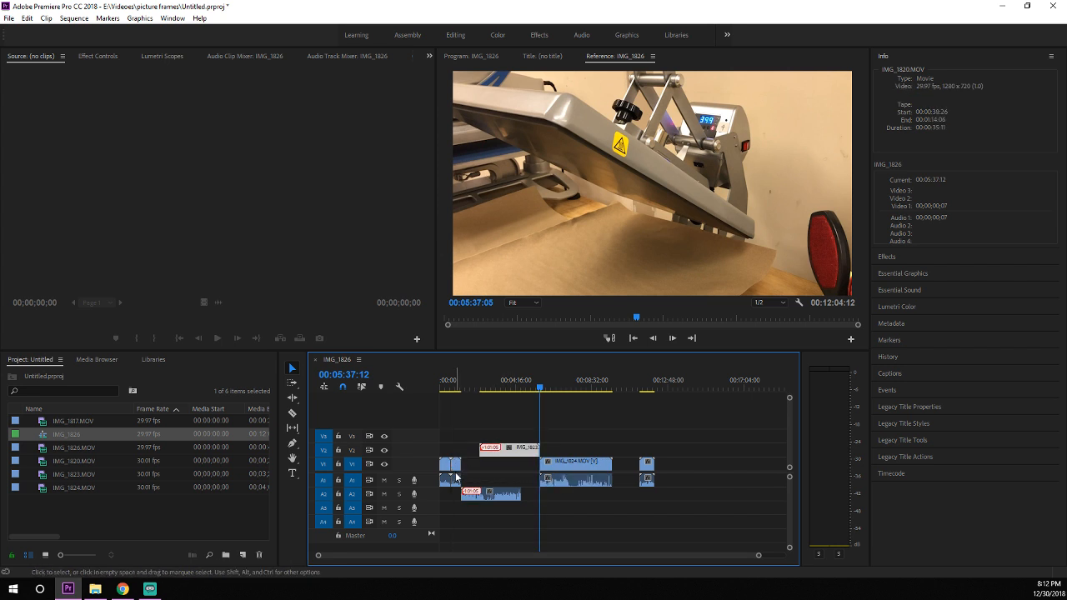
left_click_drag(456, 467, 457, 452)
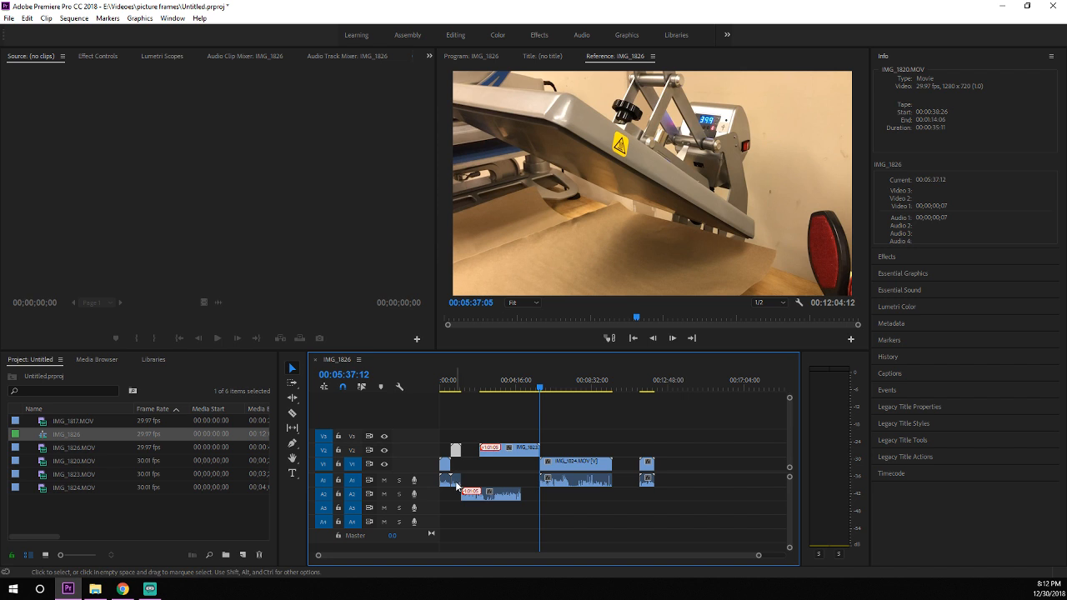
left_click_drag(481, 499, 456, 499)
left_click(456, 484)
left_click_drag(504, 450, 503, 473)
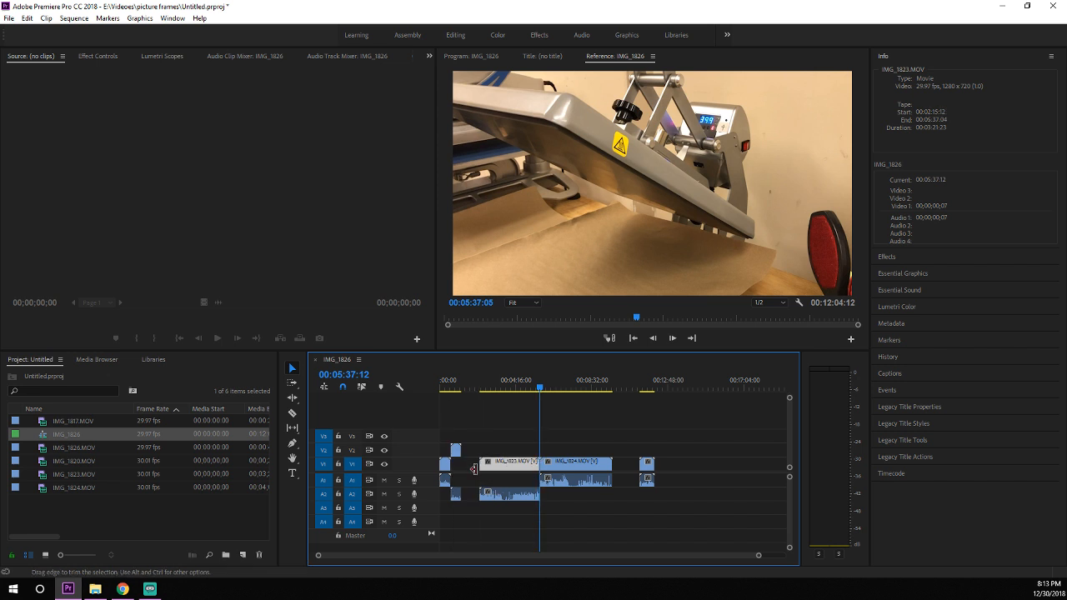
Move the IMG_1823.MOV video and audio to start at 00:01:14:07, directly after the IMG_1820.MOV clip.
scroll(460, 473, "up", 5)
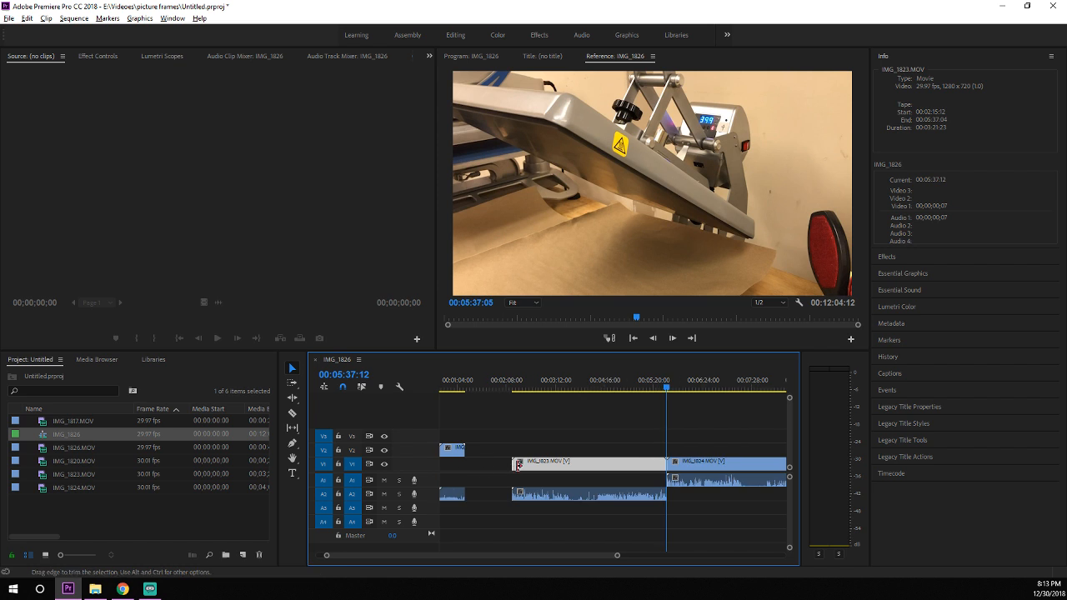
left_click_drag(544, 467, 501, 467)
left_click_drag(541, 501, 495, 500)
left_click_drag(575, 552, 592, 553)
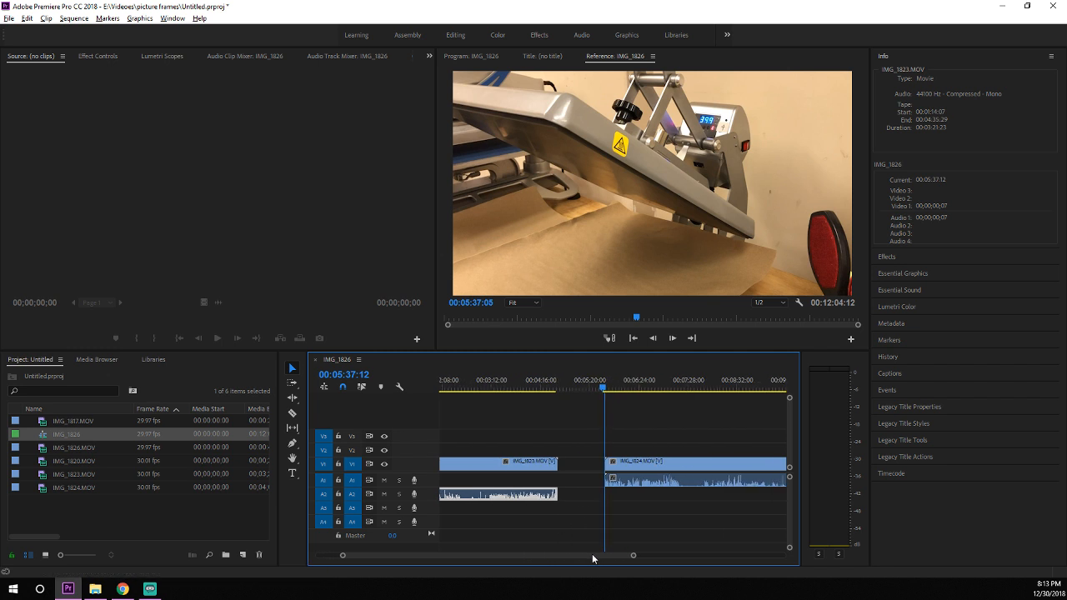
Move the IMG_1823.MOV audio to A1, and place IMG_1824.MOV on V2 and A2 starting at 00:04:36:00.
left_click(632, 462)
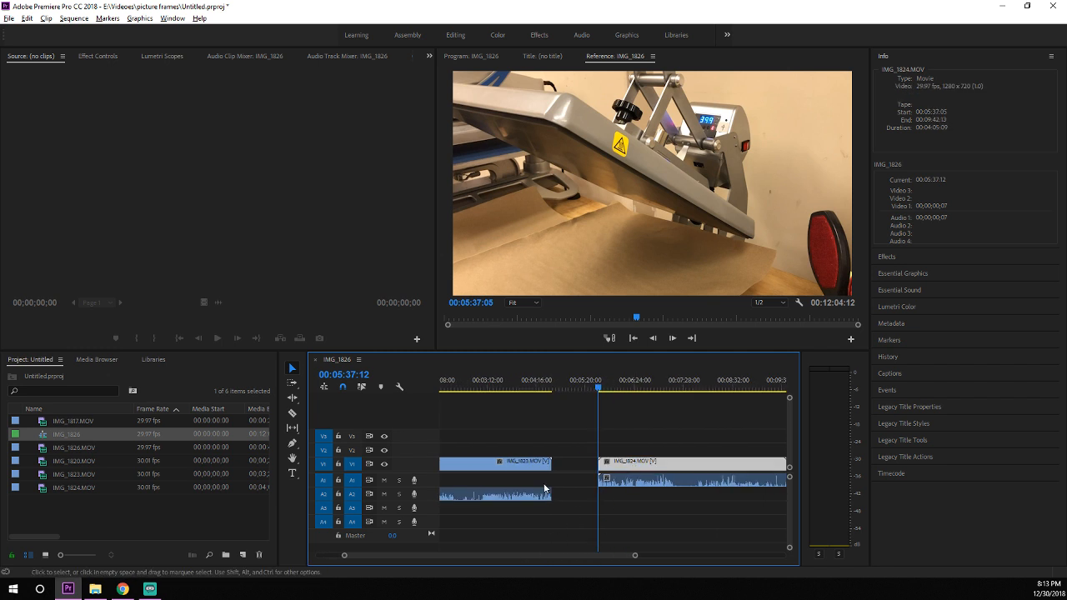
left_click_drag(523, 495, 524, 483)
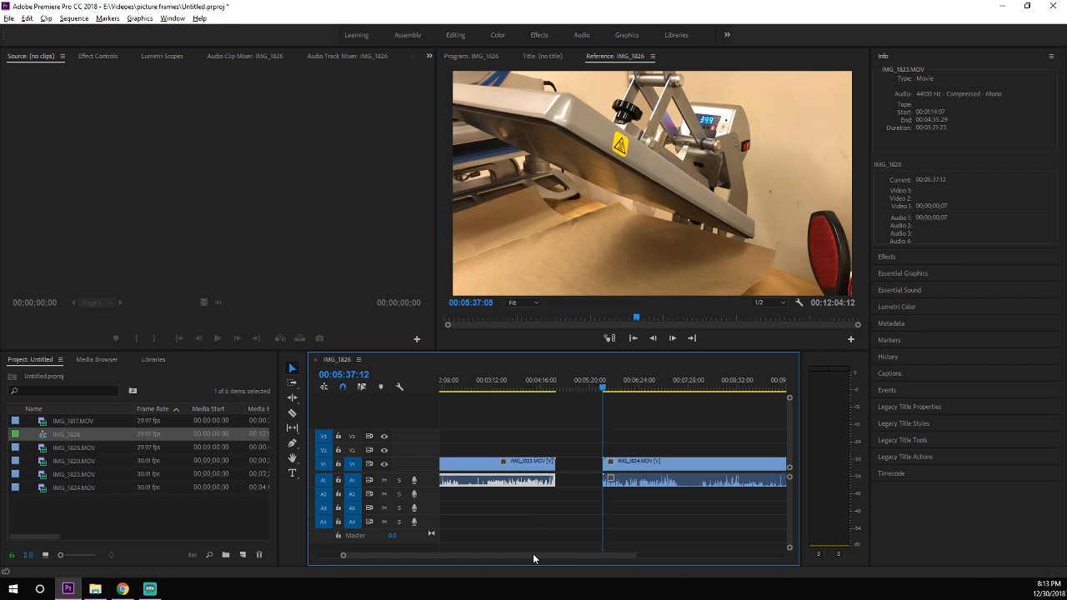
mouse_move(532, 554)
left_mouse_down()
mouse_move(505, 553)
mouse_move(526, 552)
left_mouse_up()
left_click_drag(677, 464, 620, 494)
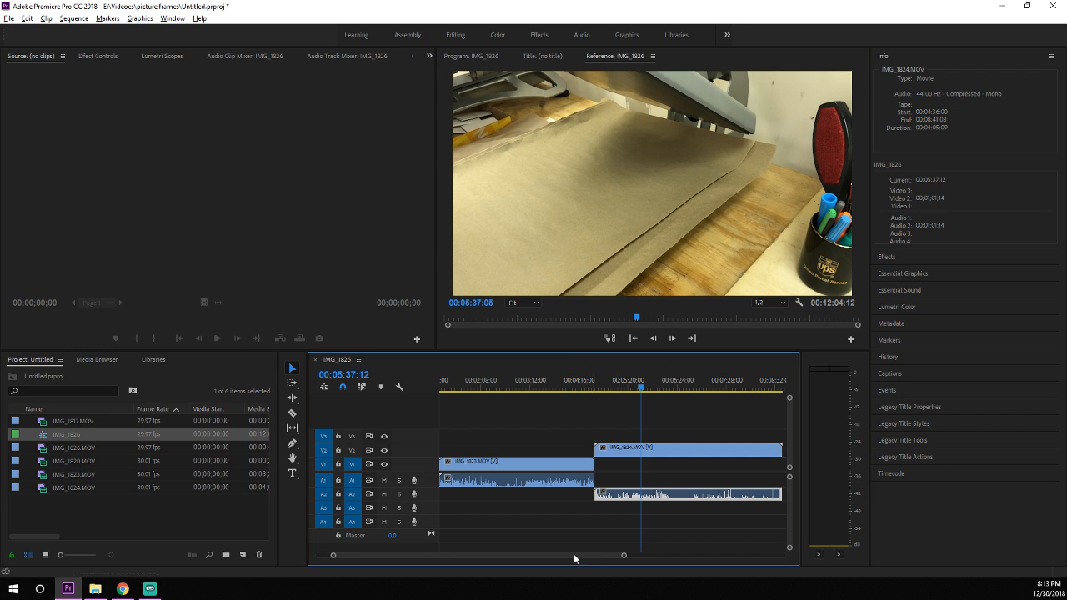
Move the IMG_1826.MOV video and audio on V1 and A1 to start at 00:08:41:09, directly after IMG_1824.MOV.
left_click_drag(573, 553, 636, 556)
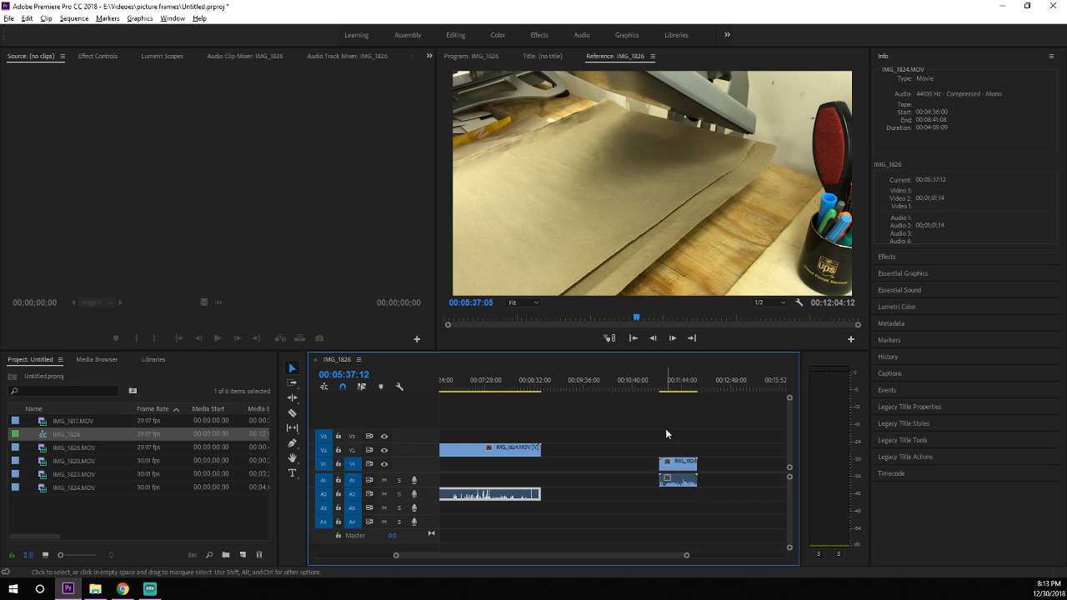
left_click_drag(673, 466, 555, 465)
left_click_drag(669, 488, 551, 482)
left_click(558, 385)
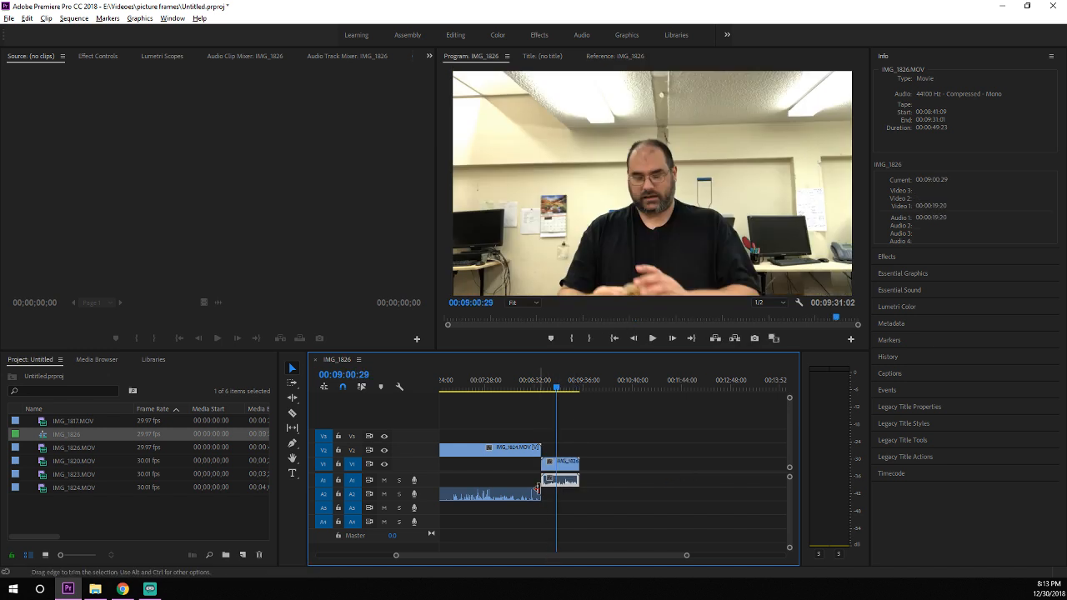
Preview a frame in each of the five clips in sequence order and return the playhead to 00:00:00:00.
scroll(536, 500, "down", 2)
scroll(534, 499, "down", 2)
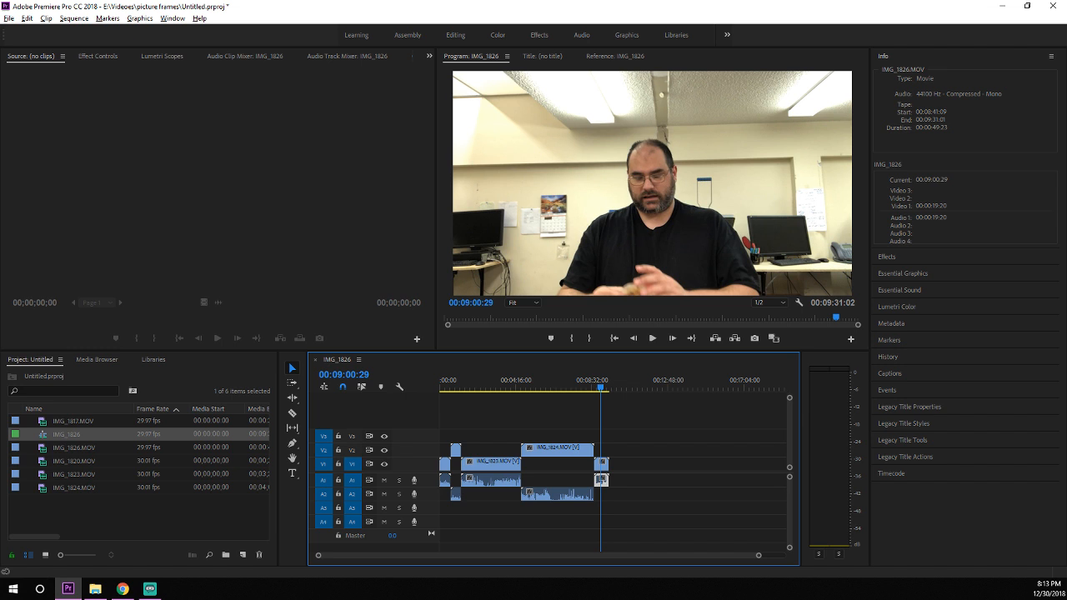
left_click(445, 465)
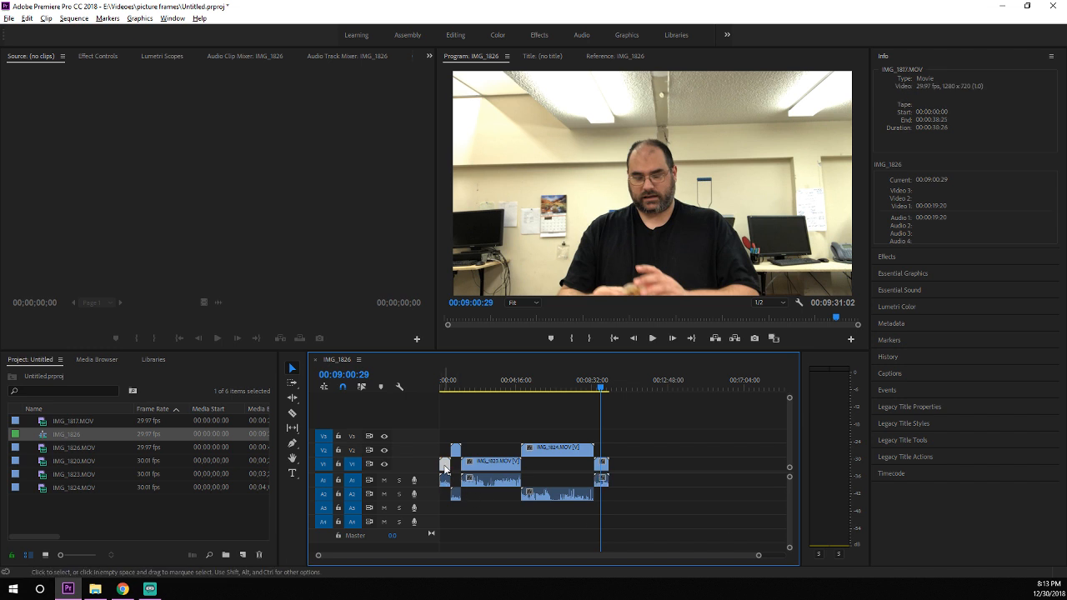
left_click(441, 390)
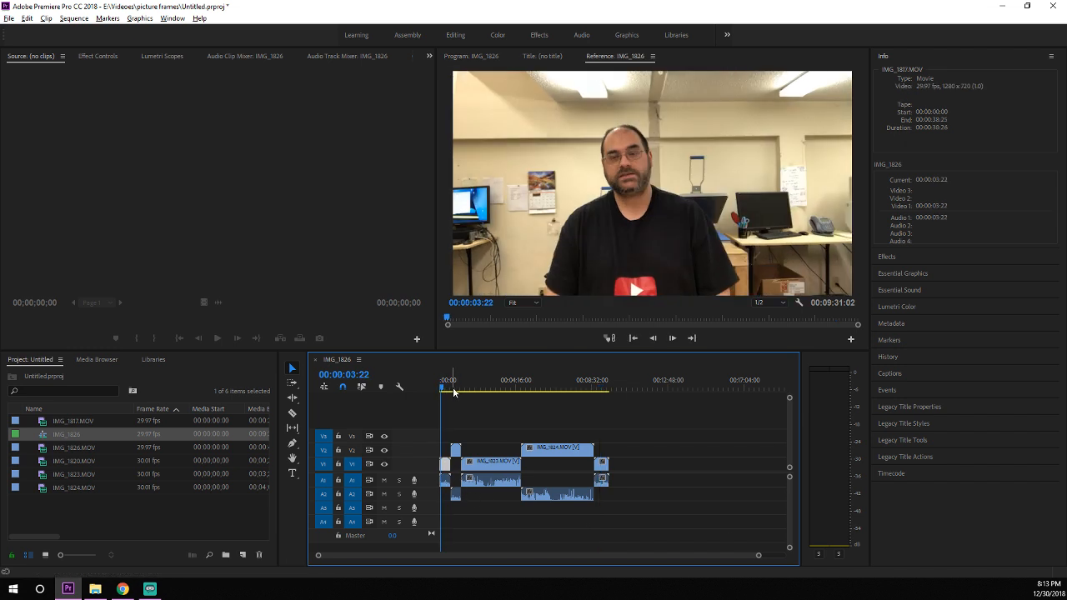
left_click(454, 390)
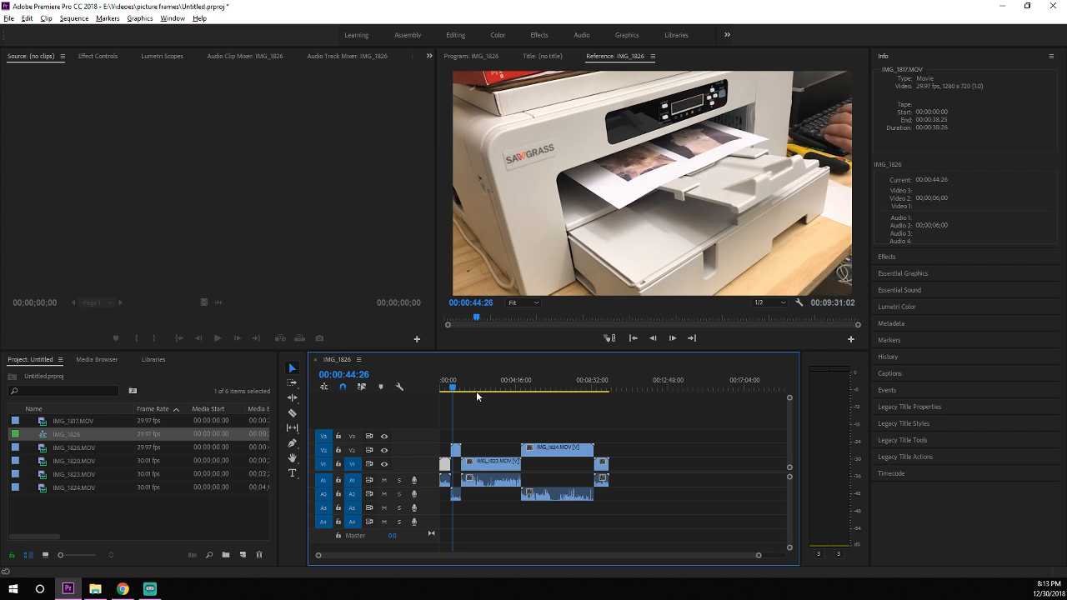
left_click(478, 389)
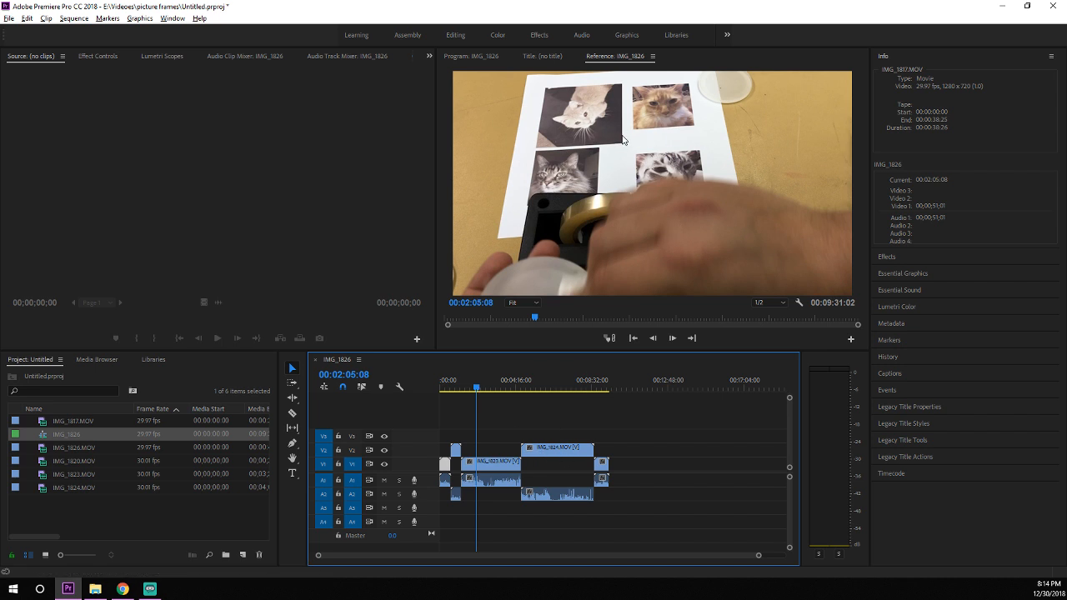
left_click(535, 388)
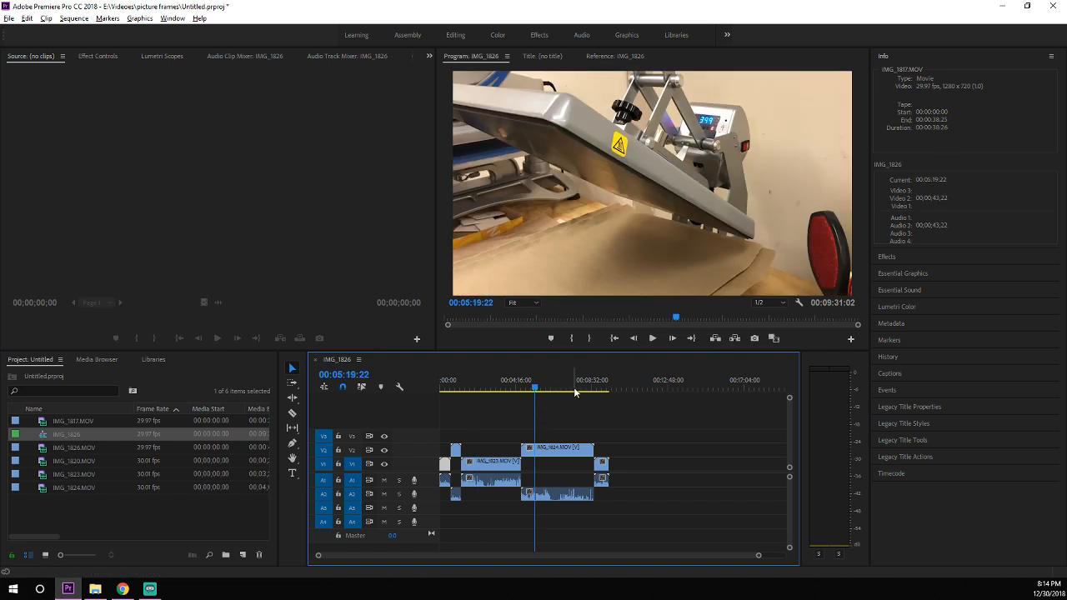
left_click(571, 388)
left_click(605, 390)
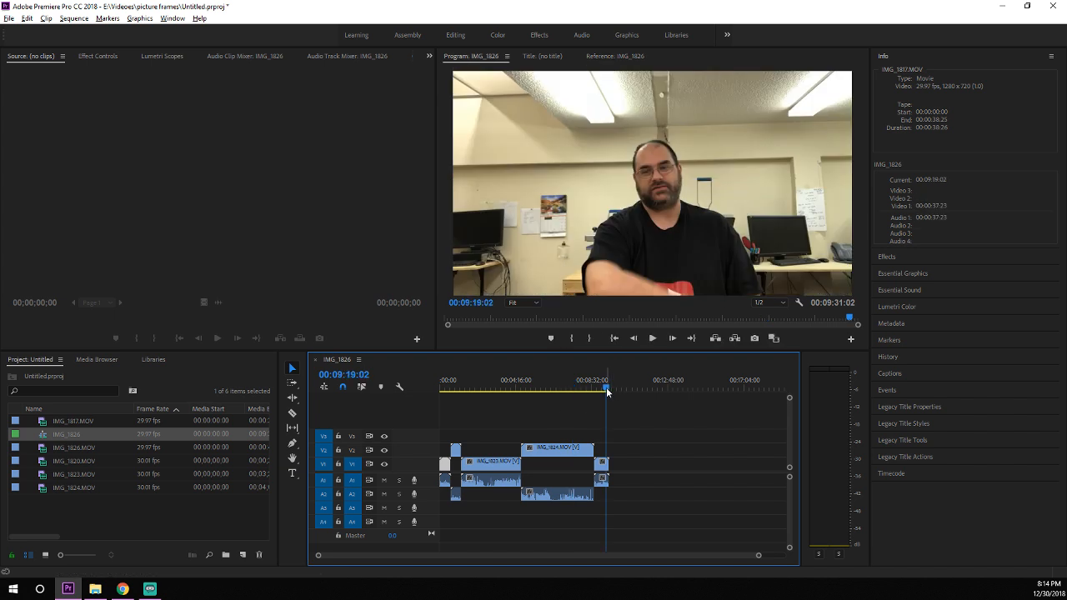
left_click(441, 388)
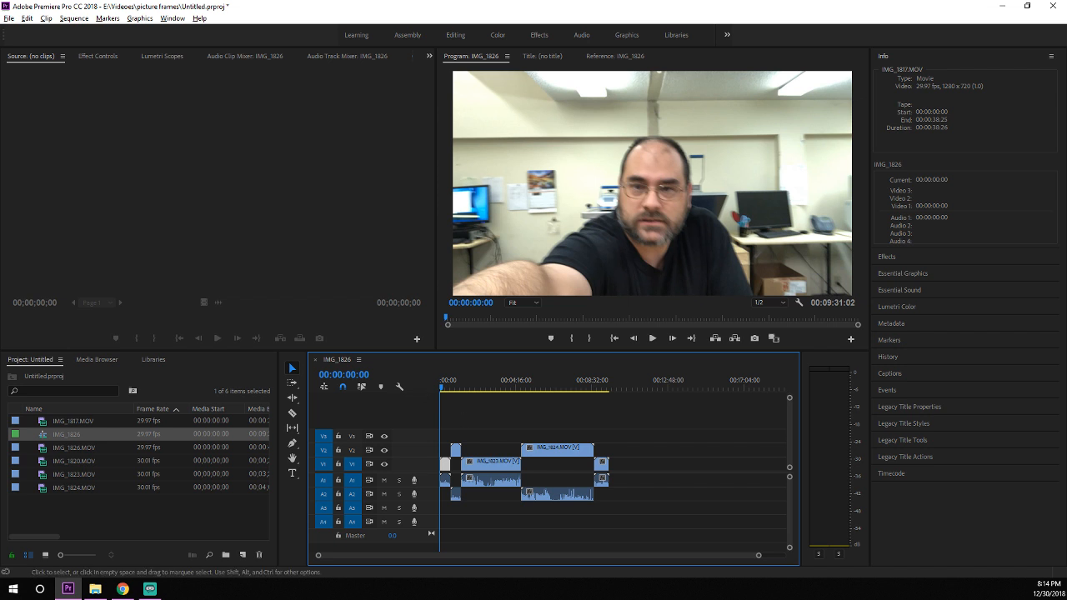
left_click(122, 588)
left_click_drag(679, 6, 1066, 4)
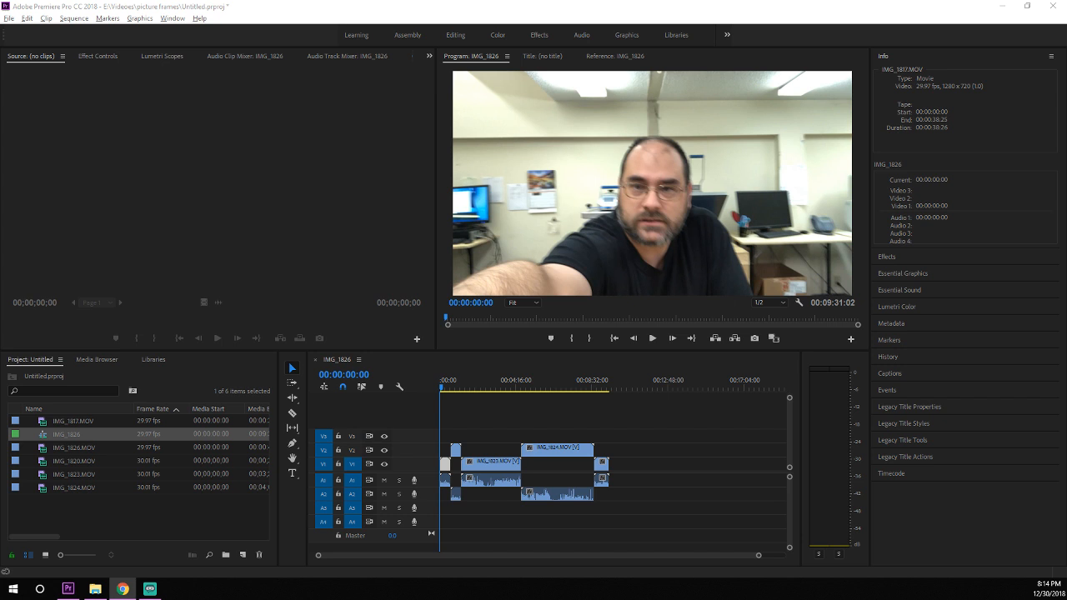
key("alt+Tab")
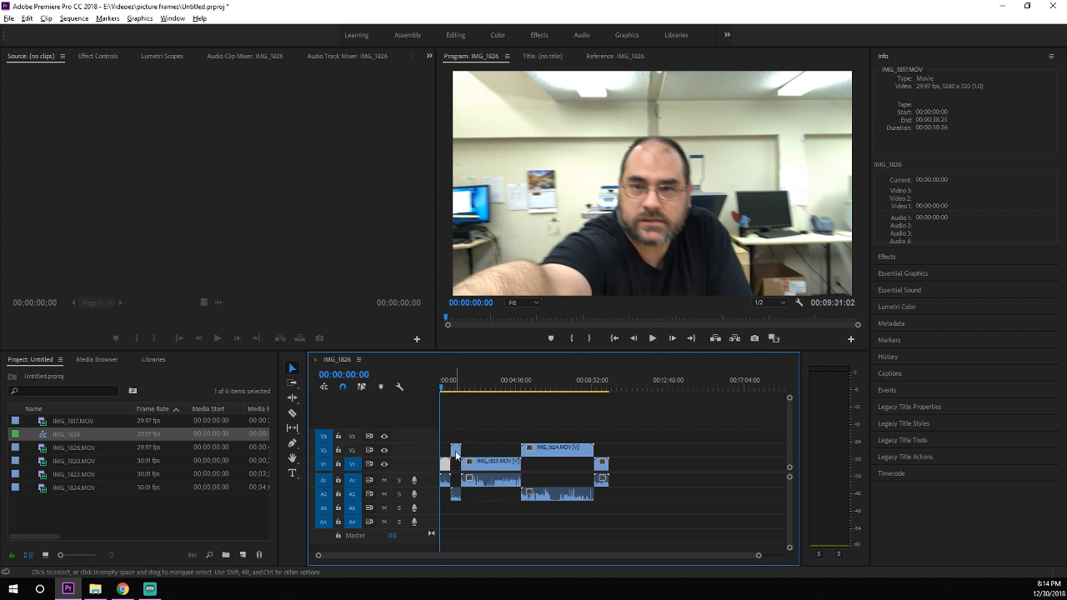
Examine the timeline up close around IMG_1817.MOV and its junction with IMG_1820.MOV.
key("=")
key("=")
key("=")
key("=")
key("=")
key("=")
key("=")
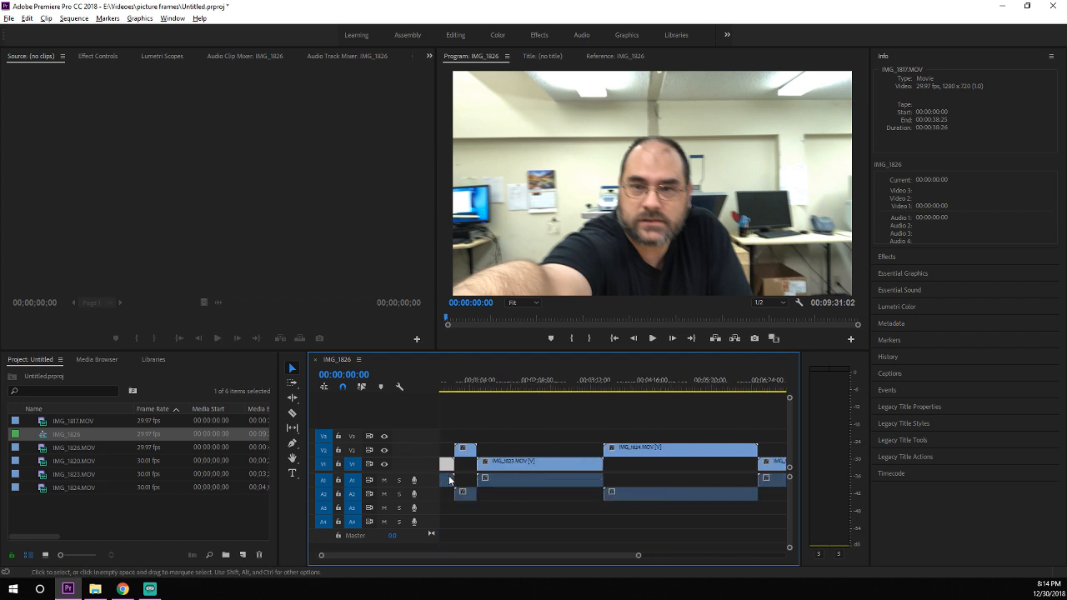
key("=")
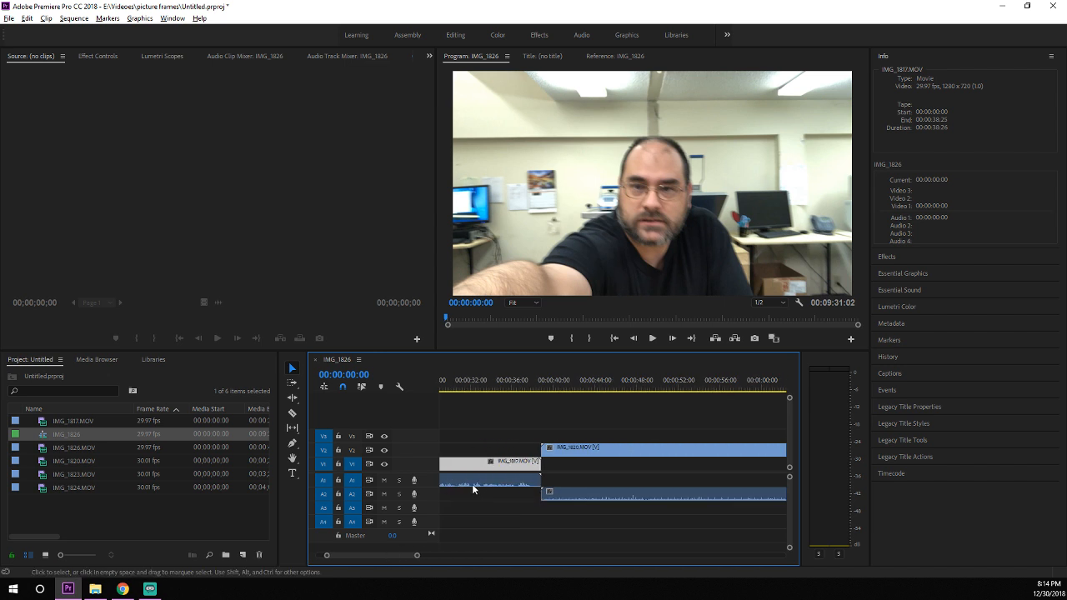
key("=")
left_click_drag(369, 556, 342, 553)
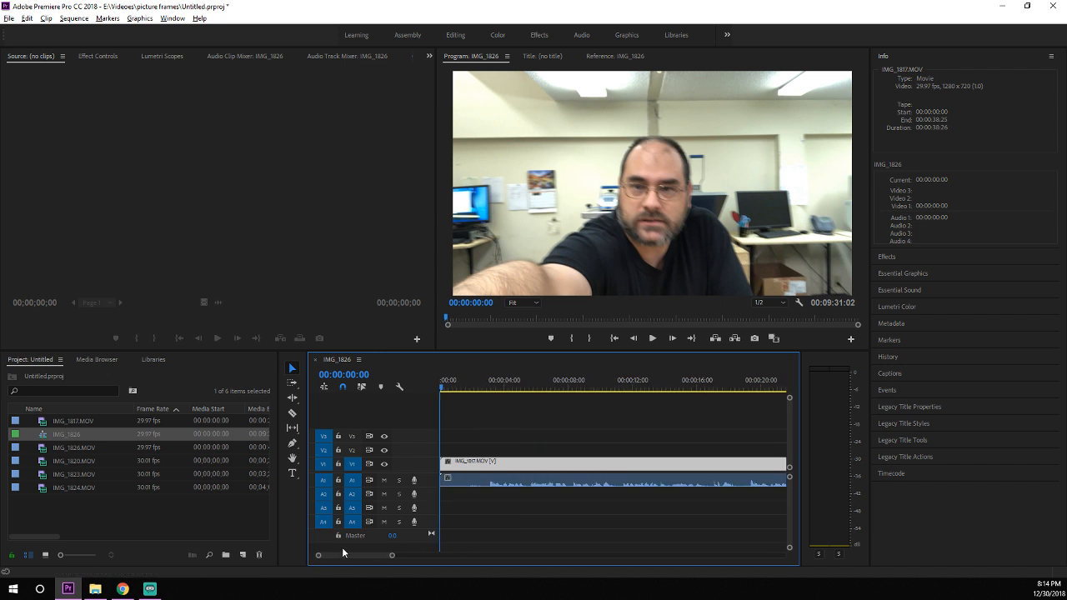
scroll(483, 480, "down", 1)
scroll(482, 476, "down", 3)
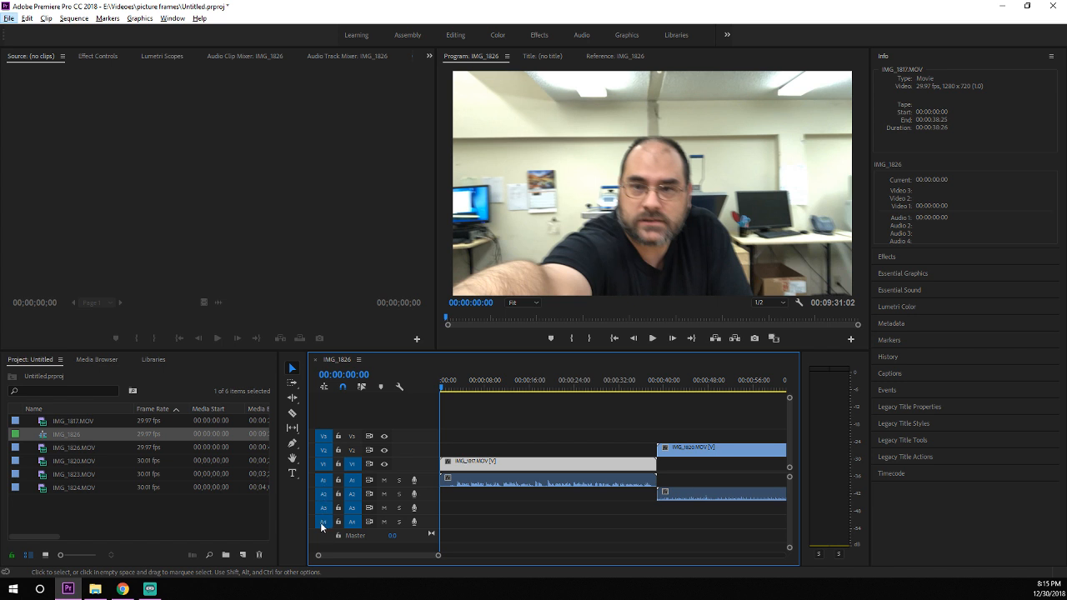
right_click(324, 408)
left_click(362, 471)
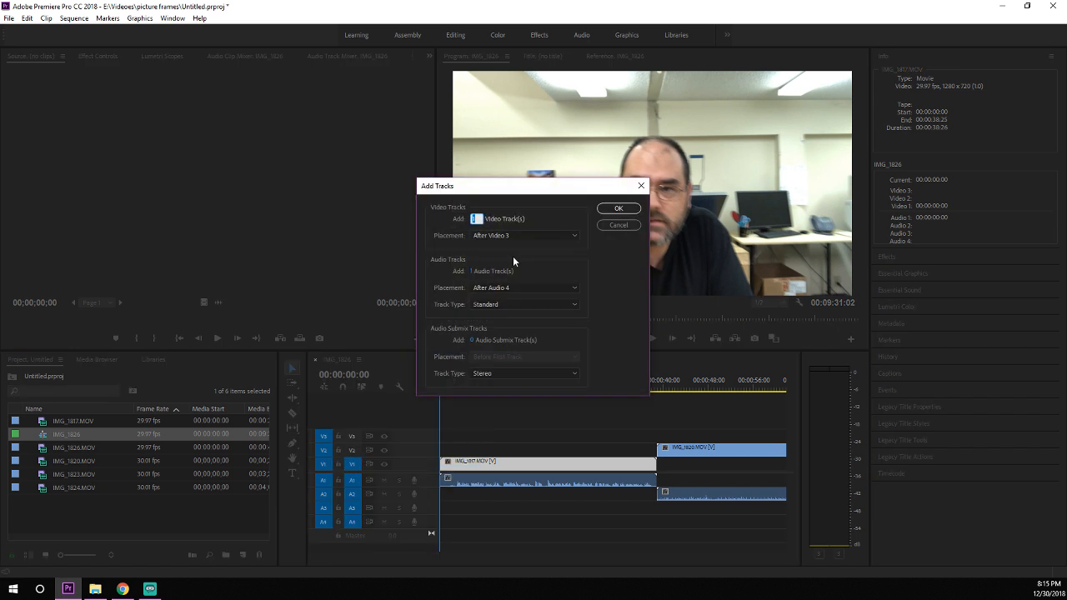
left_click(500, 235)
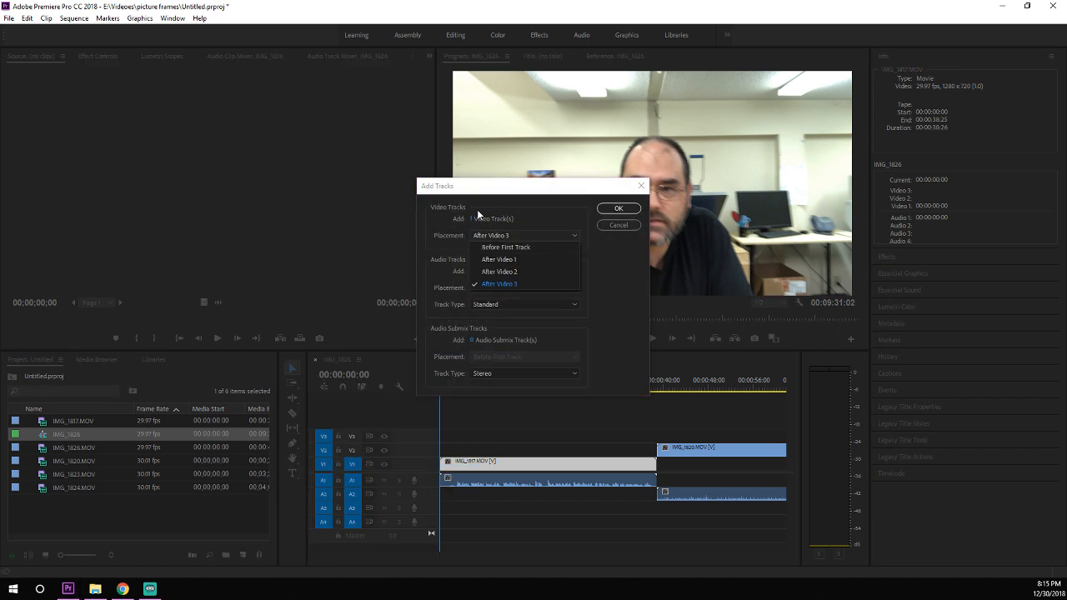
left_click(629, 343)
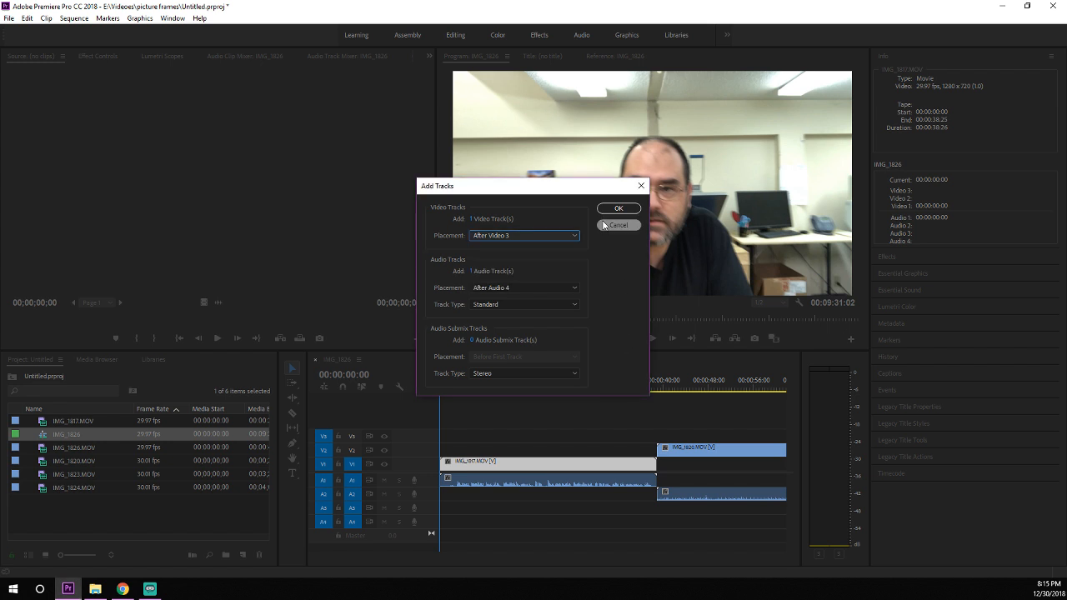
left_click(604, 224)
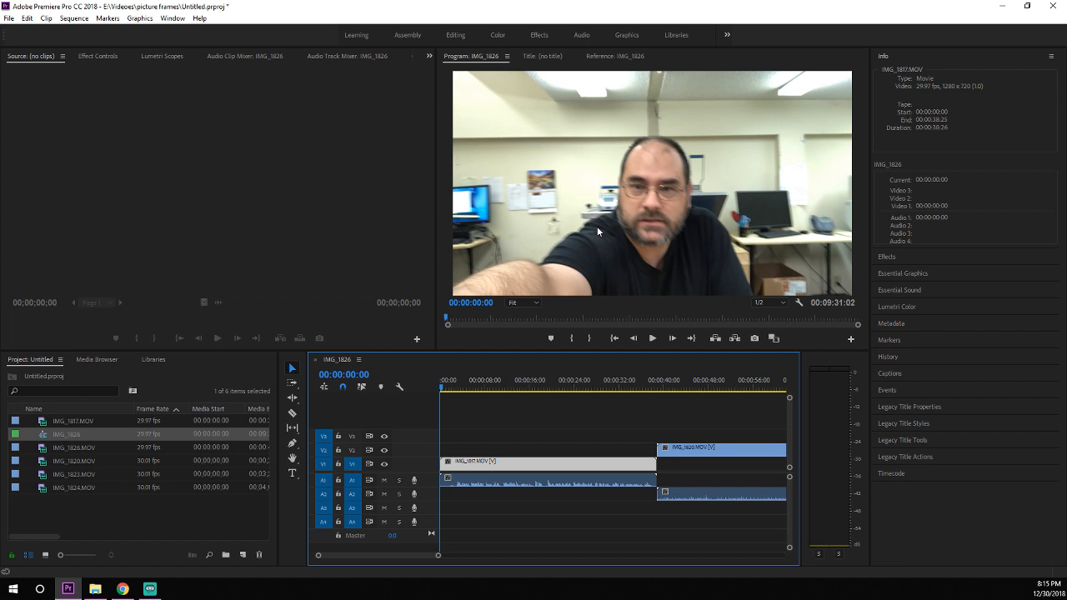
left_click(890, 256)
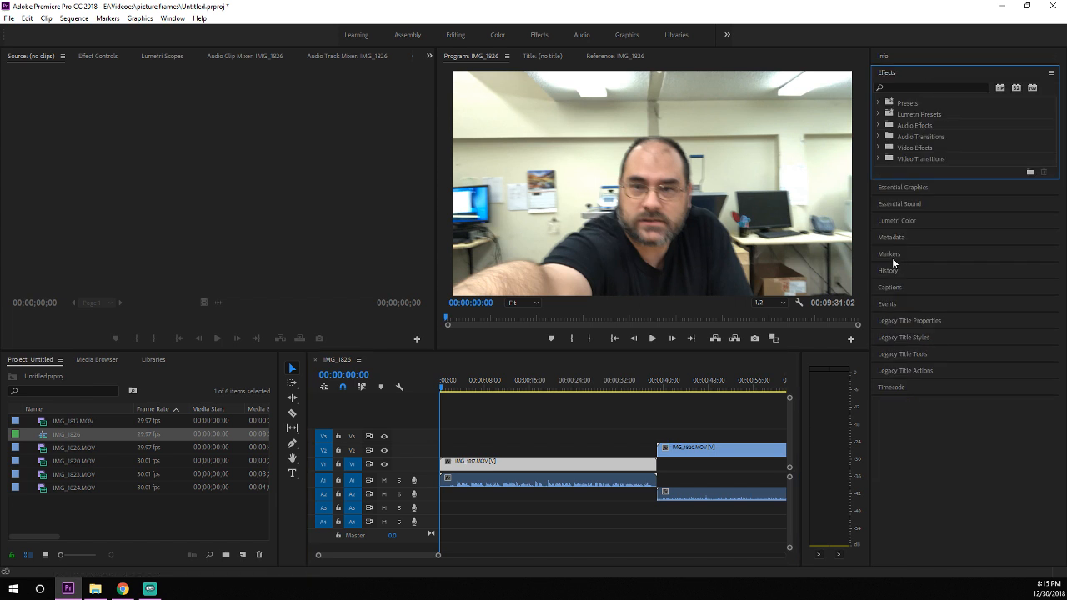
left_click(880, 103)
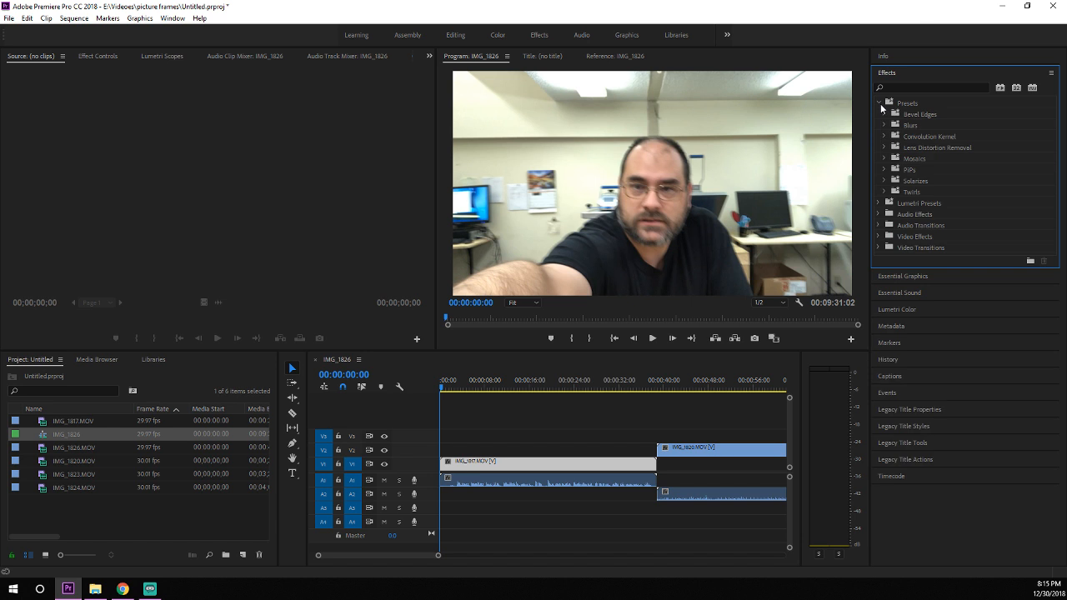
left_click(880, 103)
left_click(884, 57)
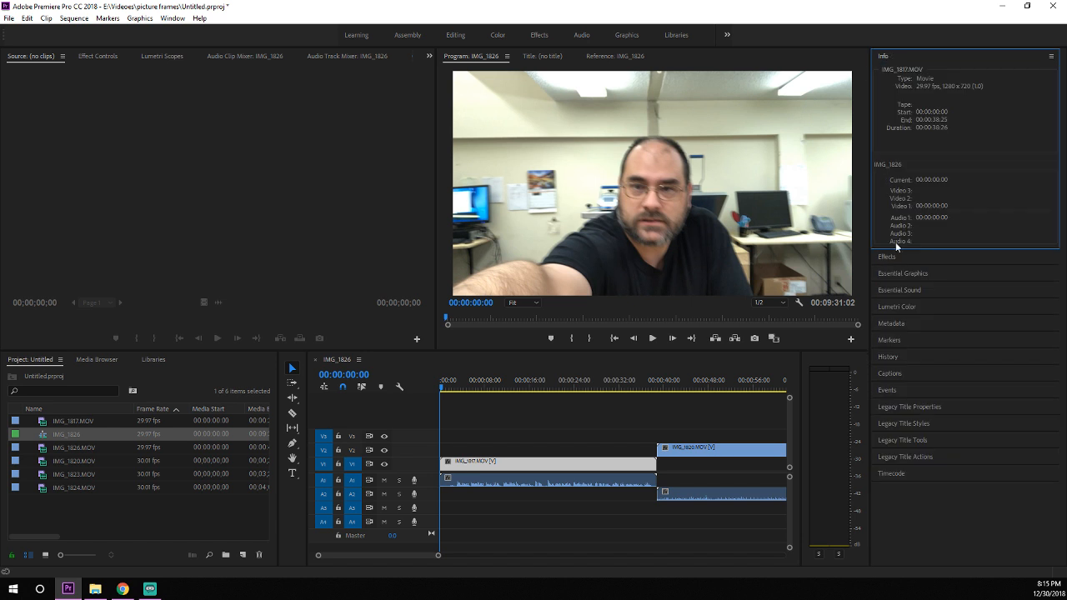
Browse the 3D Motion, Dissolve and Slide groups of video transitions and select Cross Dissolve.
left_click(890, 258)
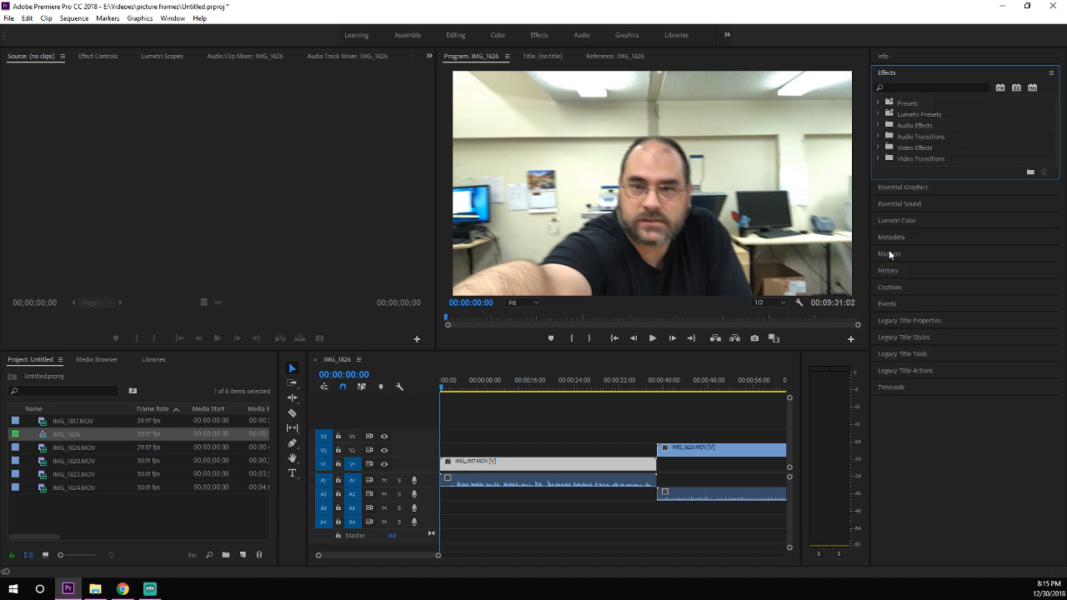
left_click(879, 158)
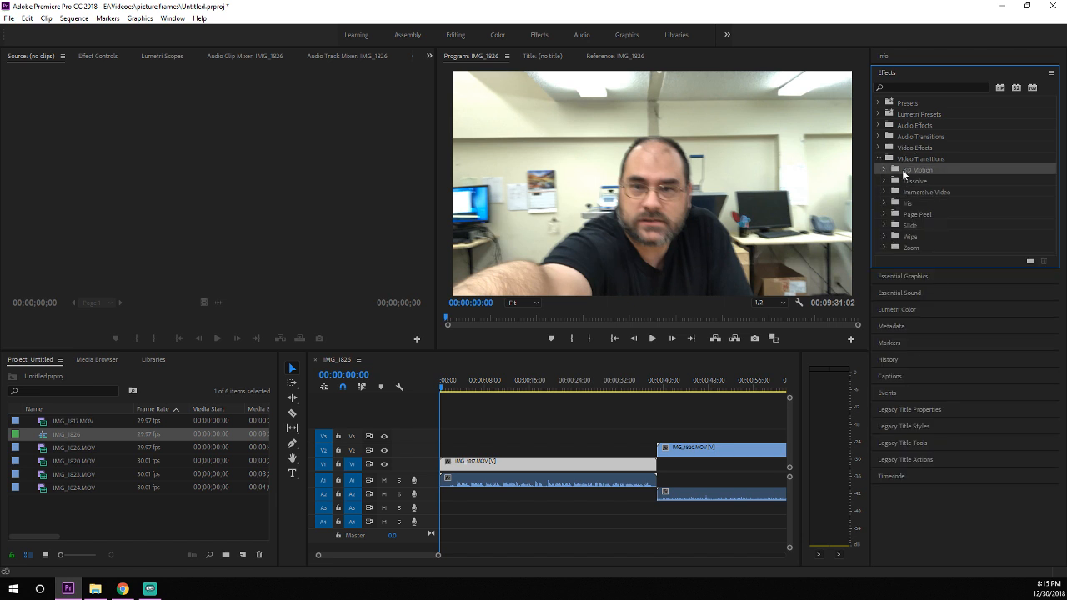
left_click(884, 170)
left_click(883, 169)
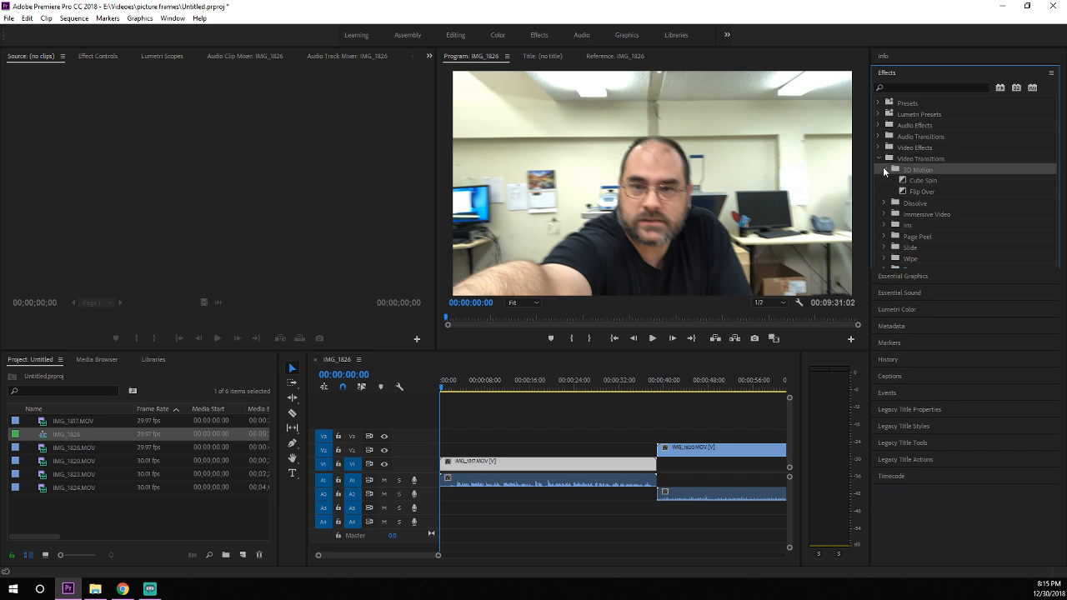
left_click(885, 181)
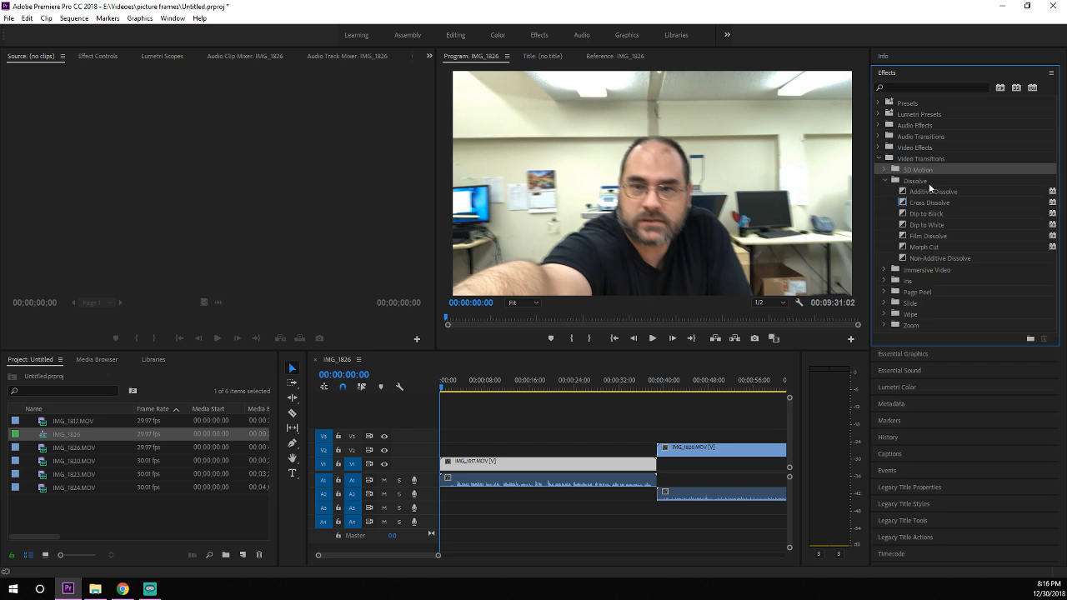
left_click(922, 204)
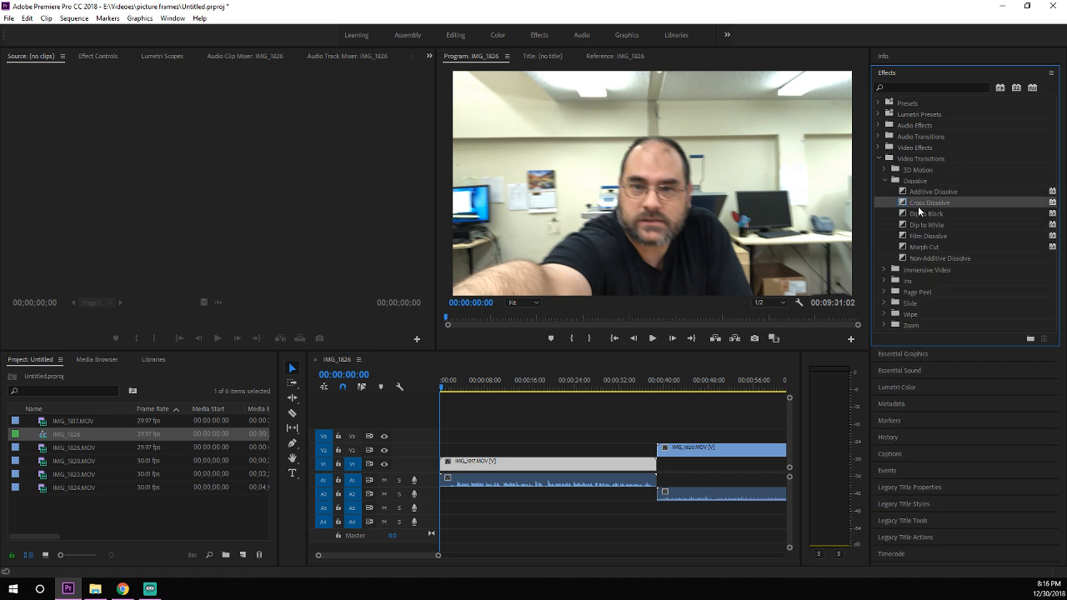
left_click(920, 211)
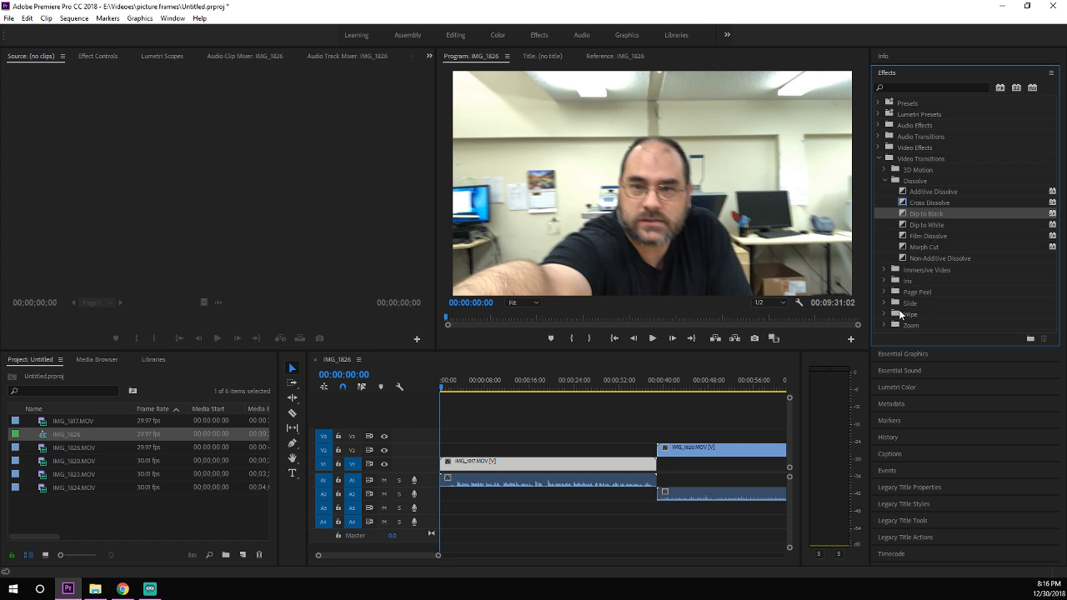
left_click(882, 304)
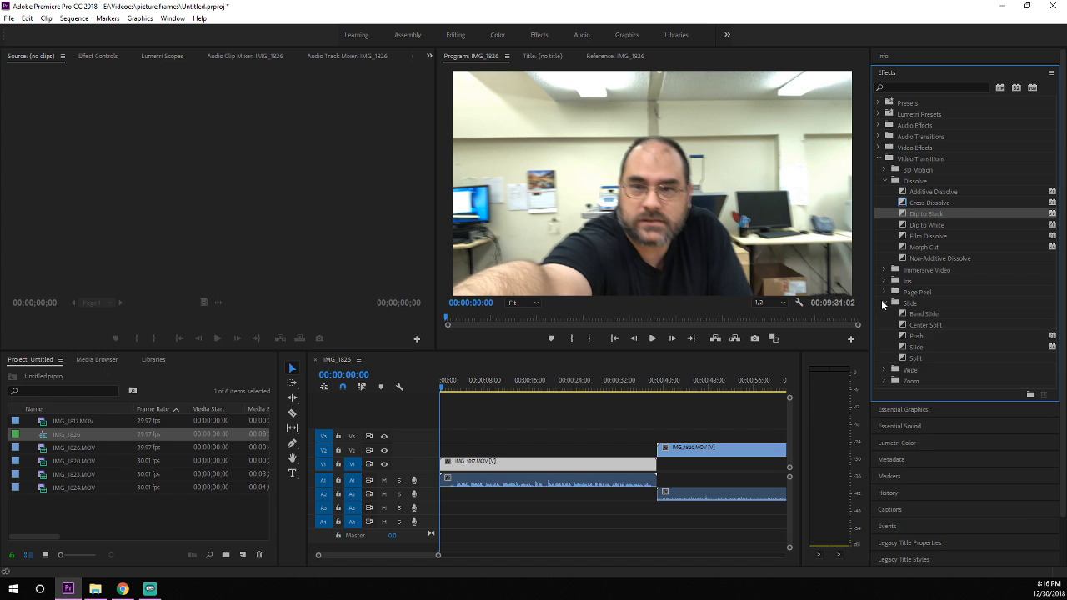
left_click(882, 304)
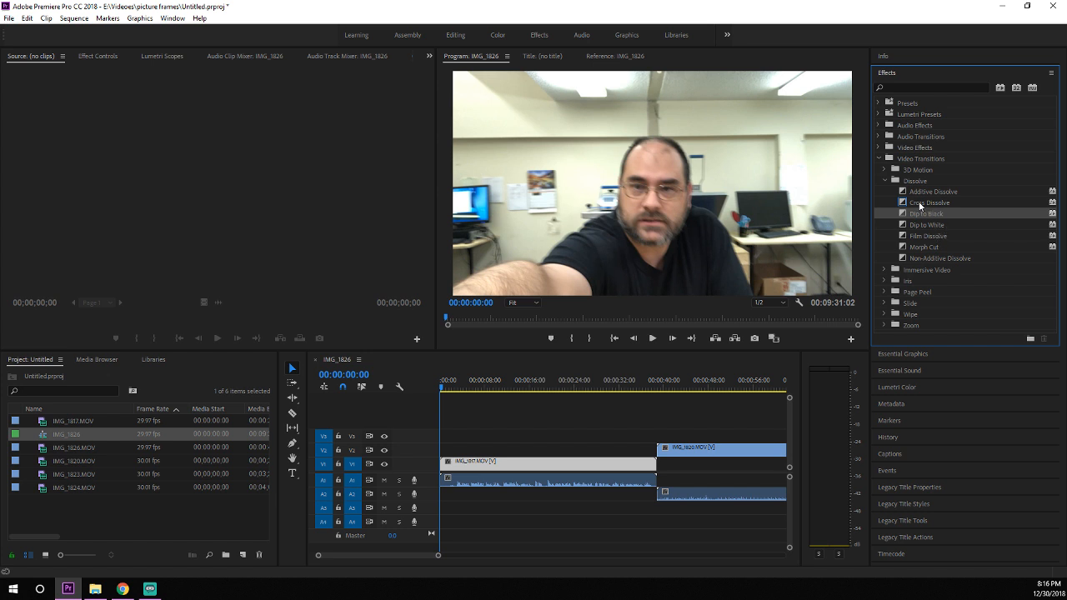
left_click(920, 205)
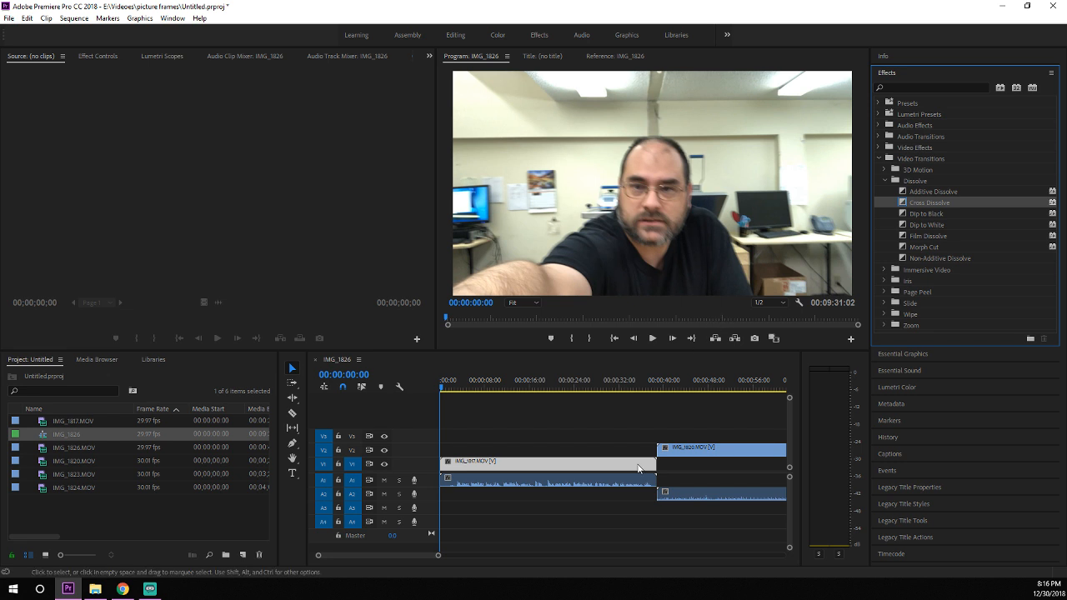
Play the opening of IMG_1817.MOV to find where to trim it, and split its video and audio at 00:00:02:00.
left_click_drag(403, 556, 372, 562)
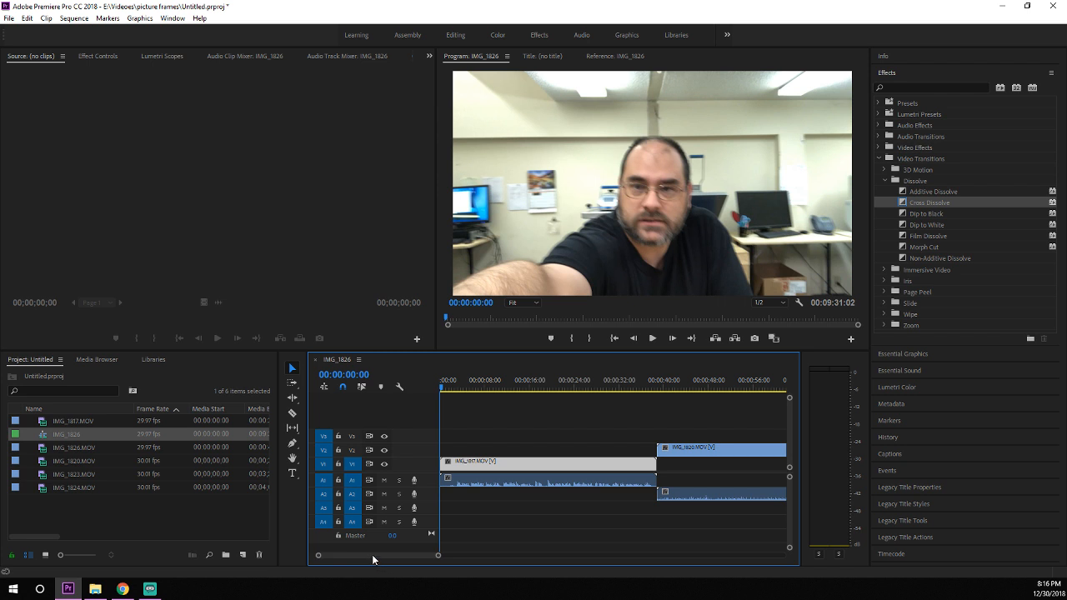
key("space")
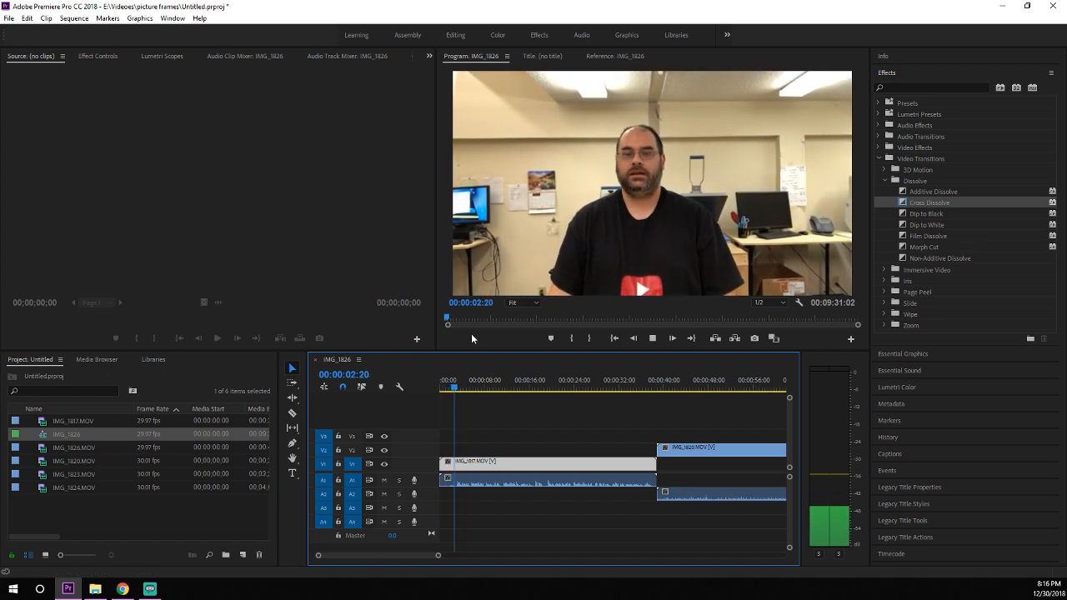
left_click(464, 389)
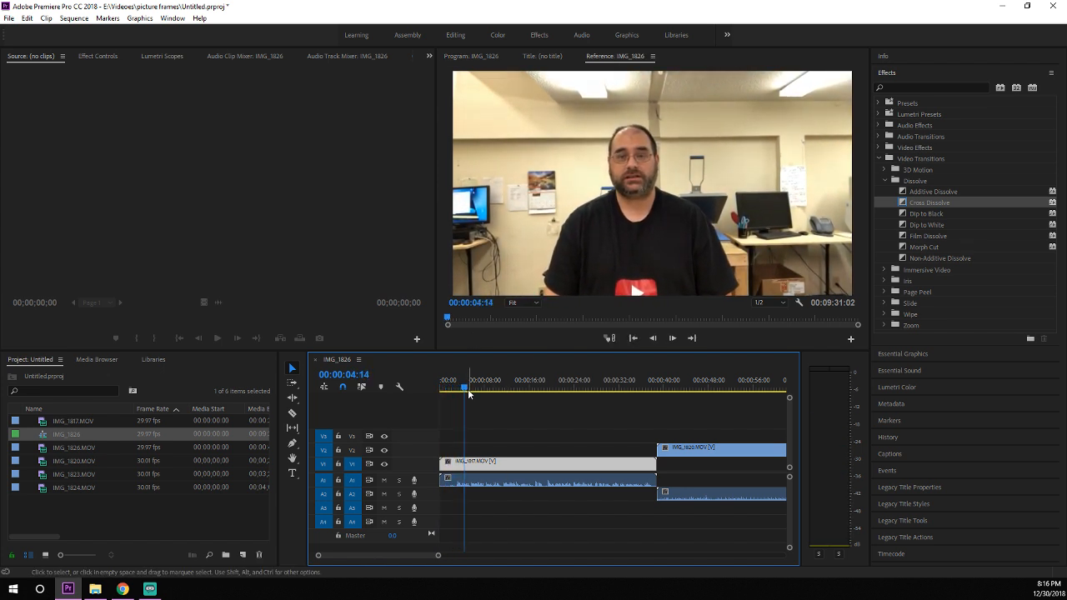
left_click_drag(463, 388, 450, 393)
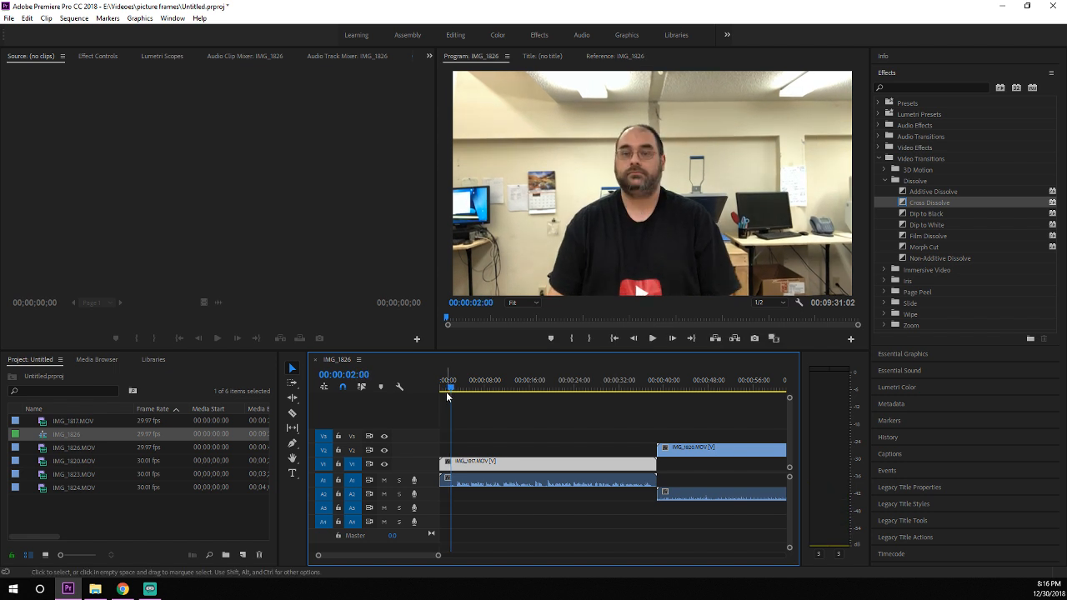
left_click(290, 413)
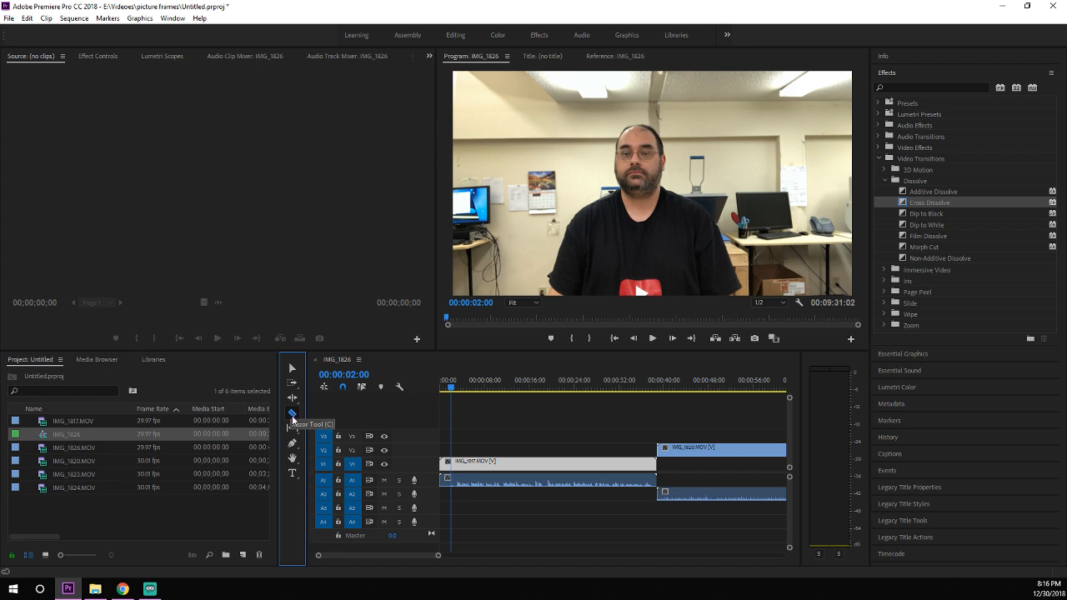
left_click(293, 414)
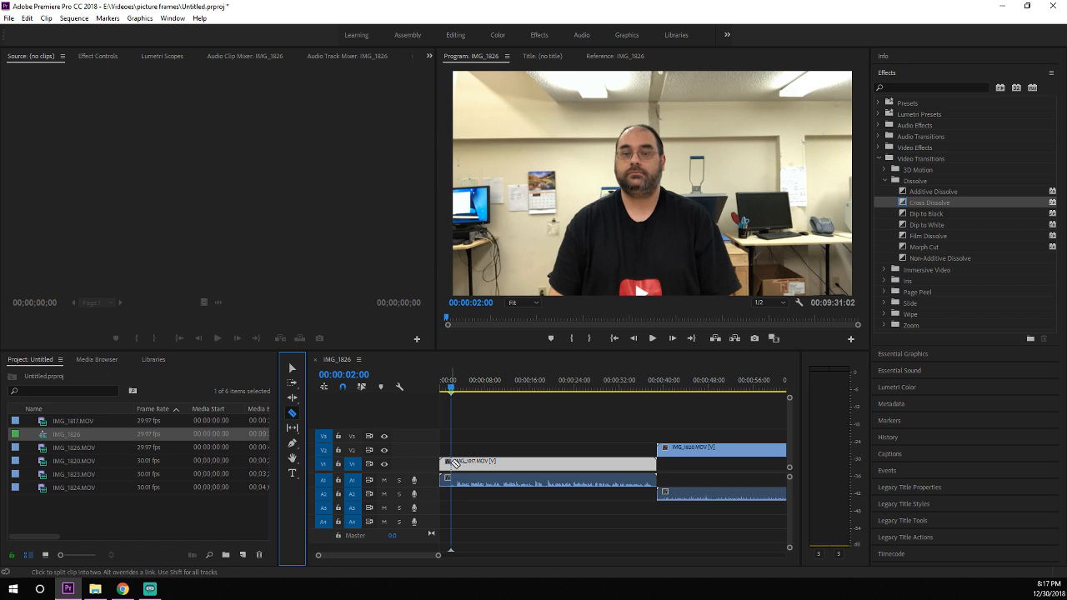
left_click(452, 464)
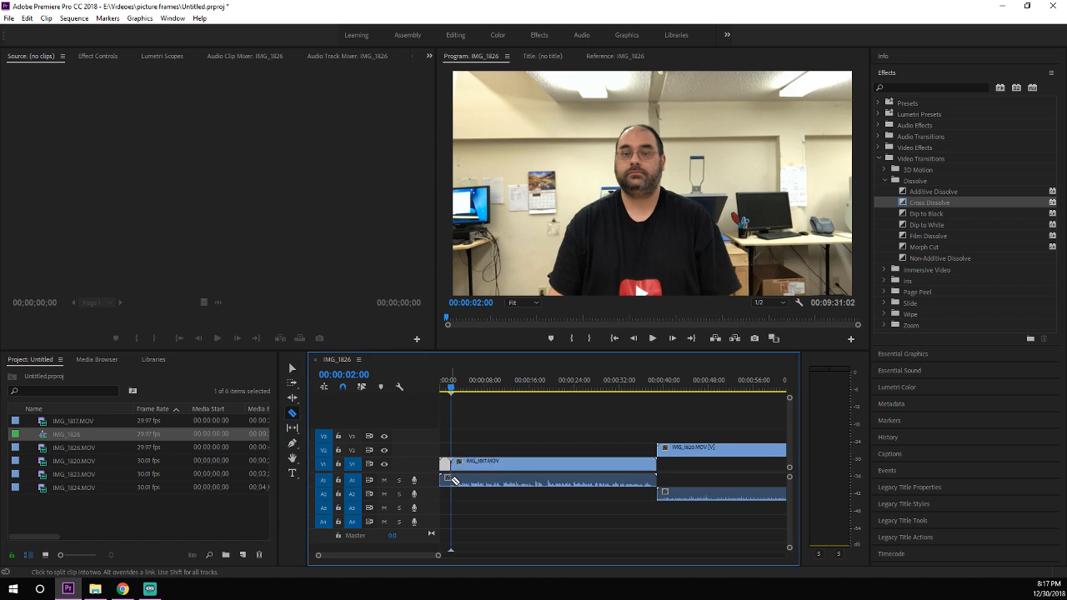
Delete the video and audio pieces of IMG_1817.MOV before 00:00:02:00 on V1 and A1.
left_click(292, 368)
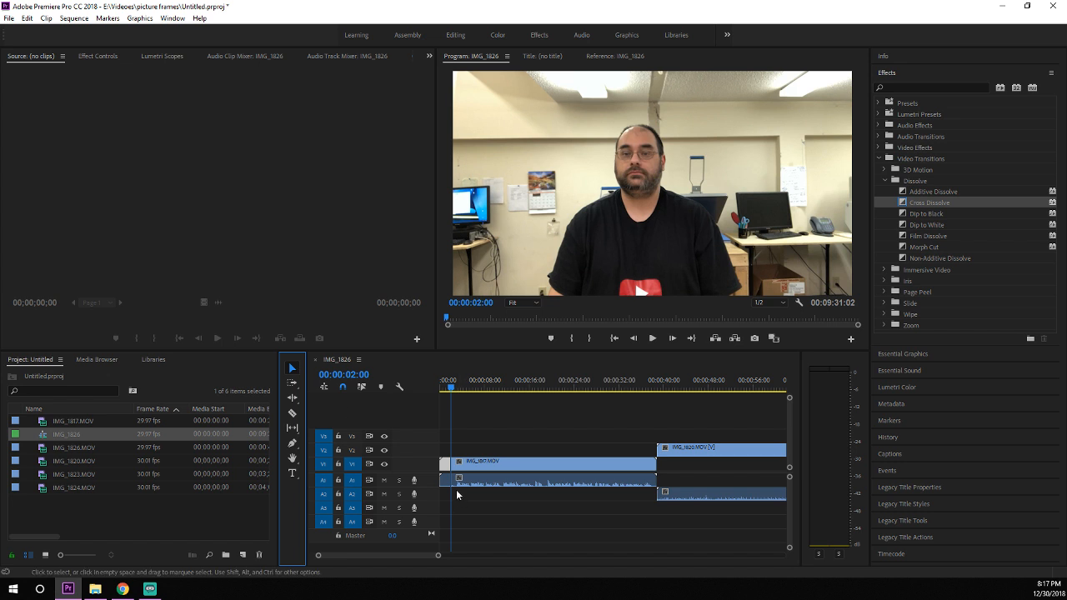
left_click(444, 468)
key("Delete")
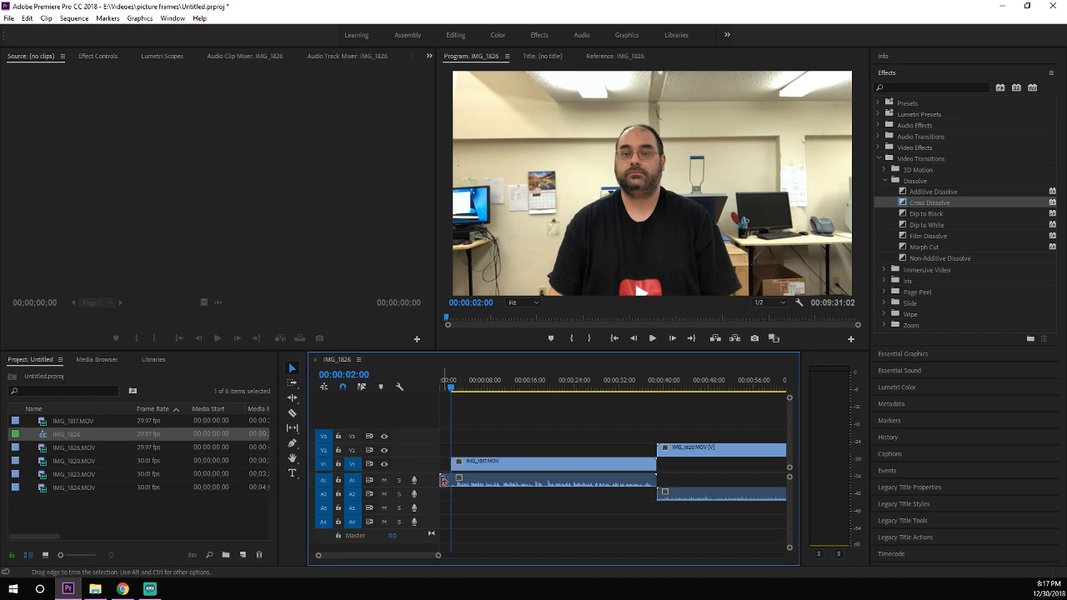
left_click(444, 480)
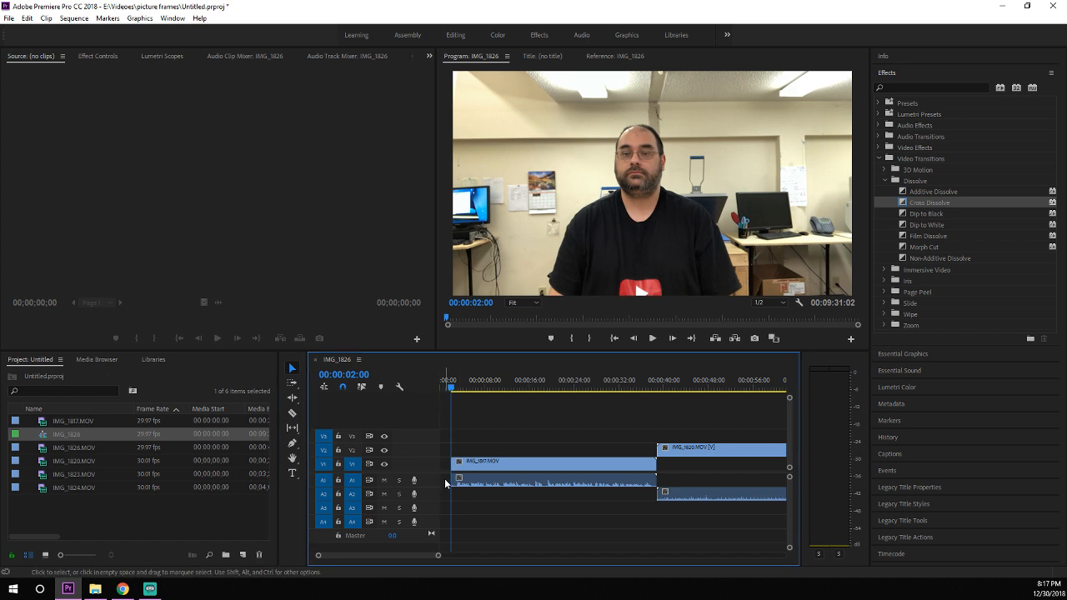
Shift all clips together back to 00:00:00:00, play the new opening, and return the playhead to the start.
key("ctrl+a")
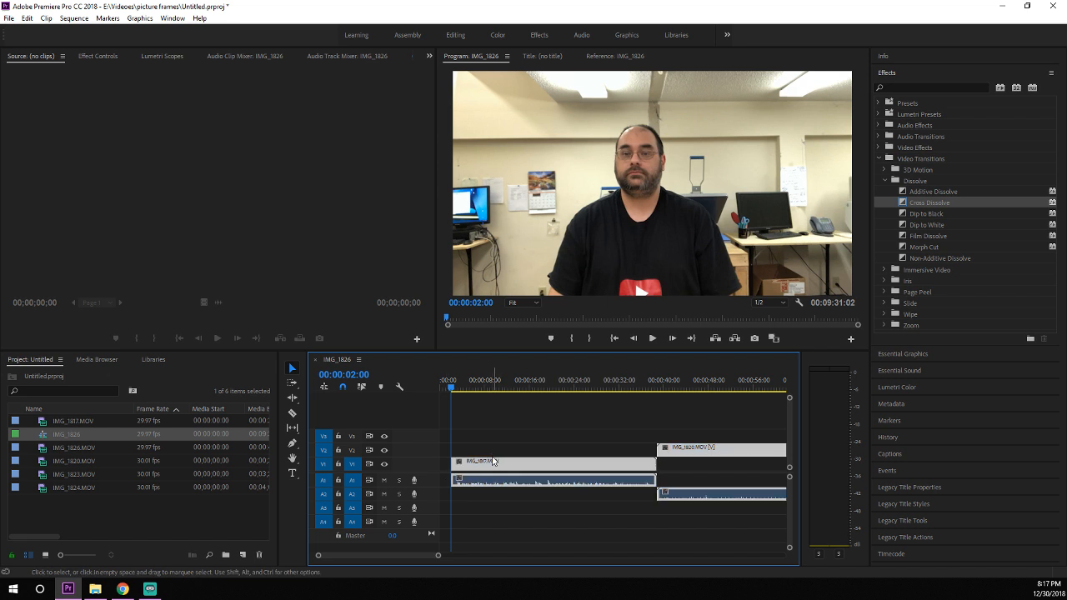
left_click_drag(492, 461, 480, 465)
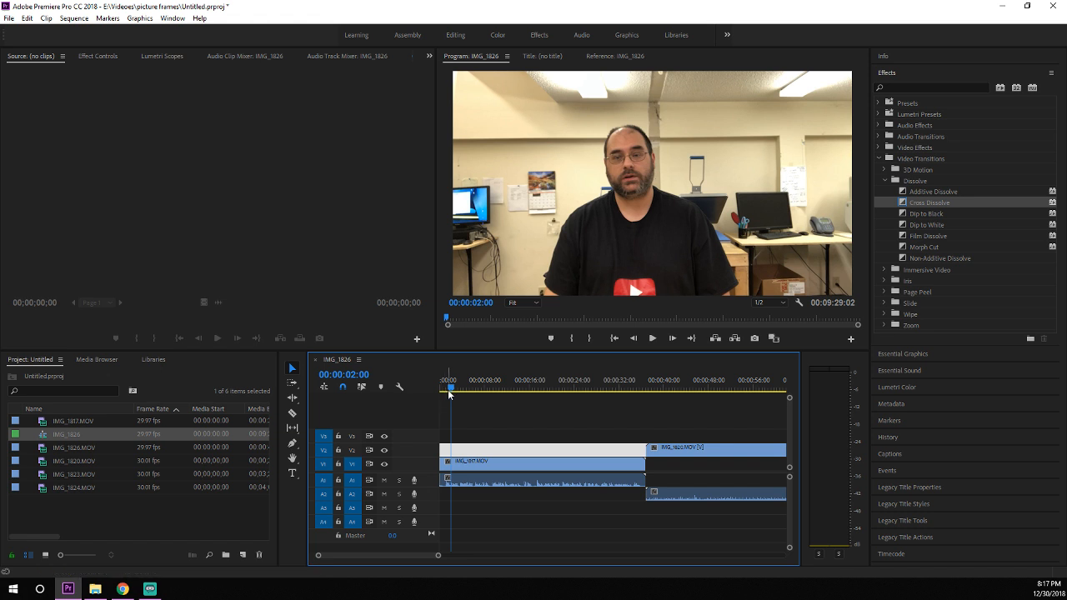
left_click_drag(447, 385, 429, 384)
key("space")
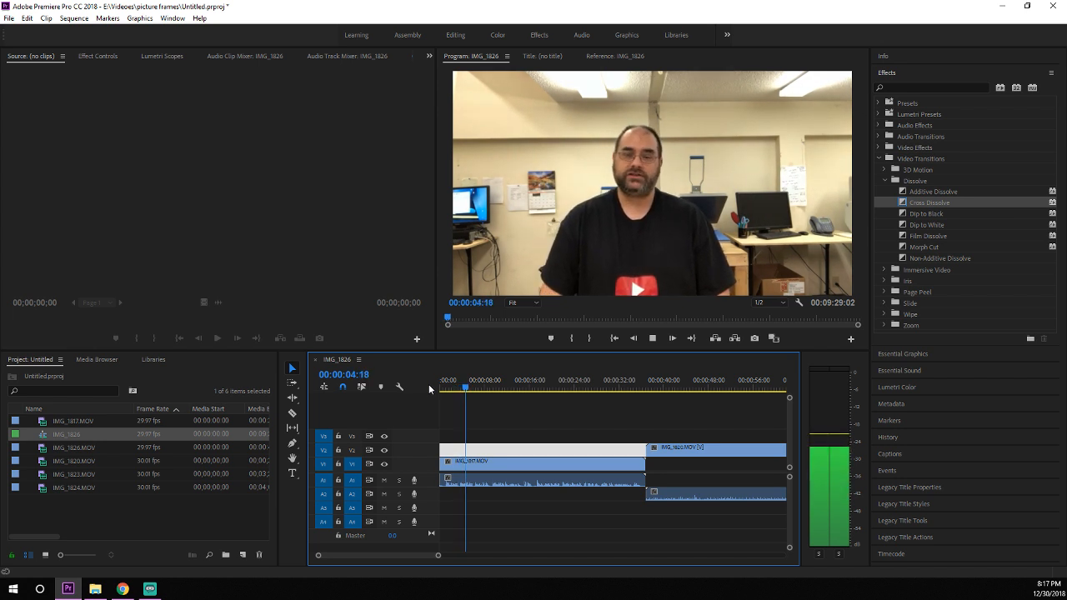
key("space")
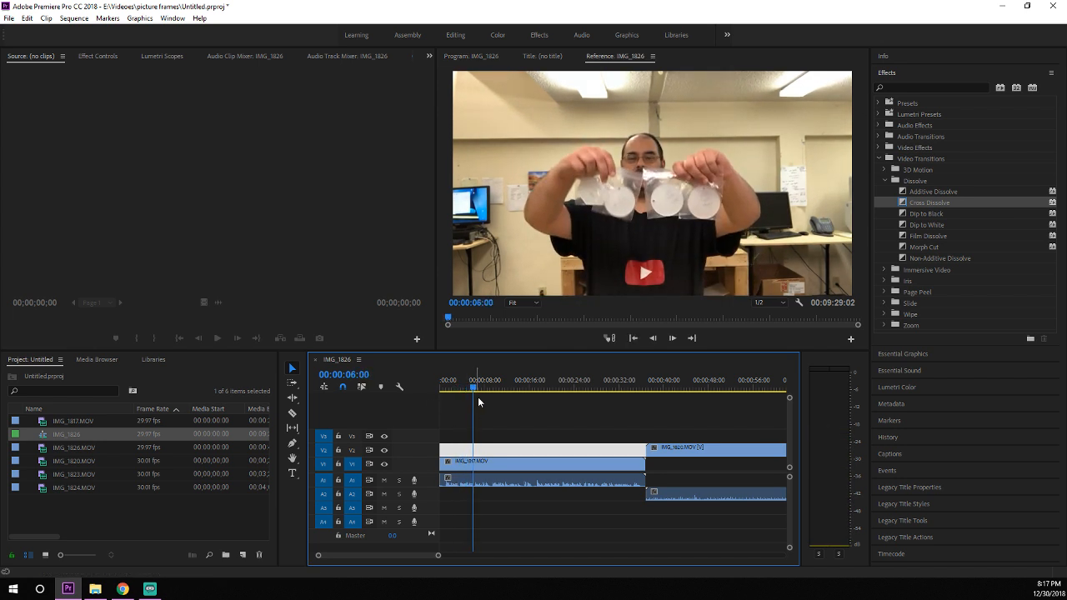
left_click_drag(475, 392, 431, 389)
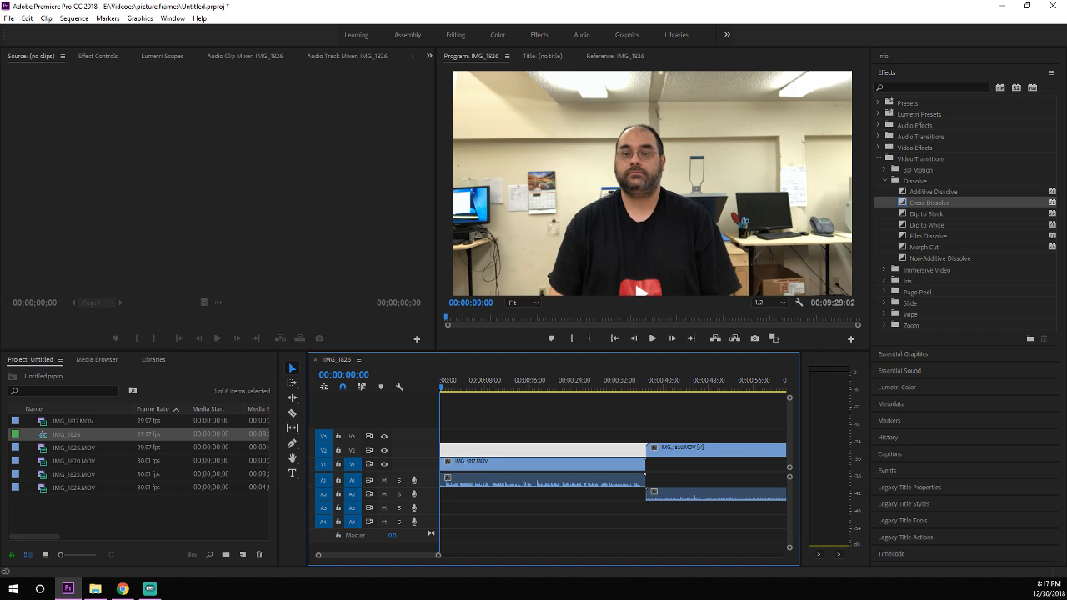
Play the sequence from the start past the junction of IMG_1817.MOV and IMG_1820.MOV, and return to just before the cut.
key("alt+Tab")
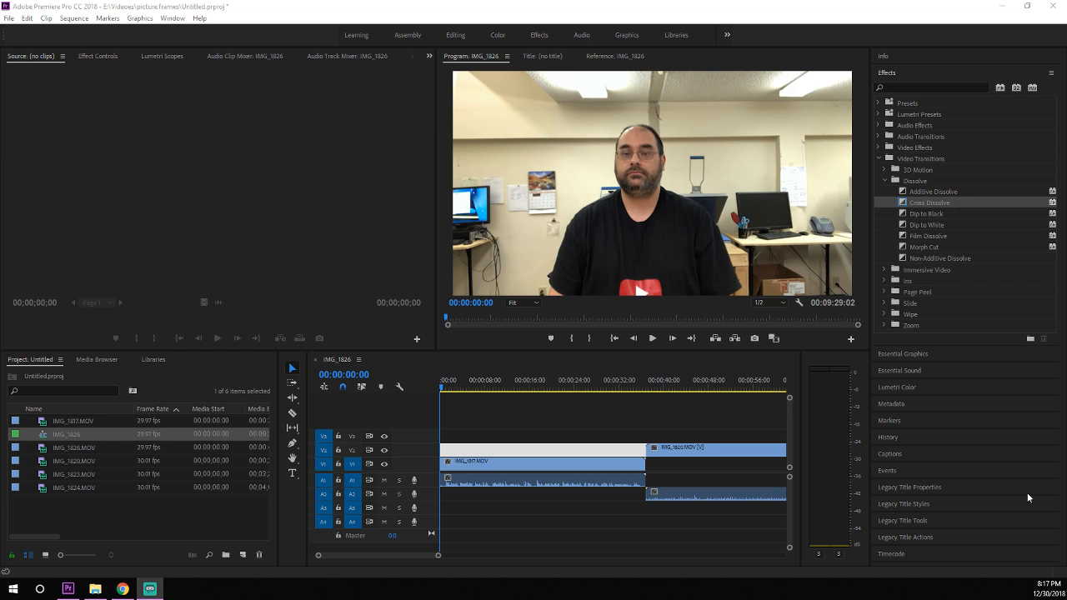
left_click(462, 338)
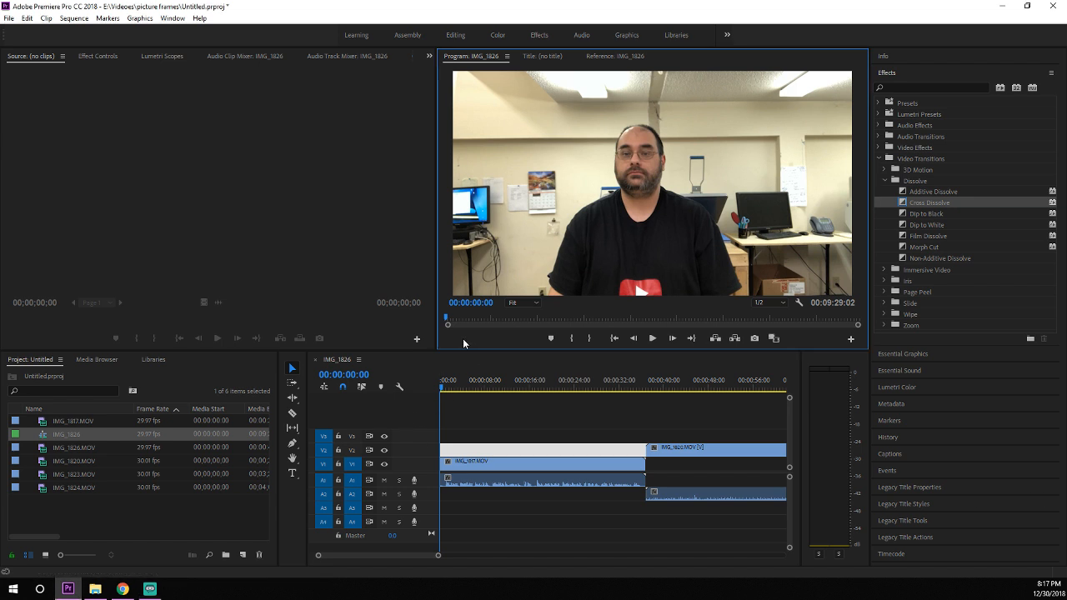
key("space")
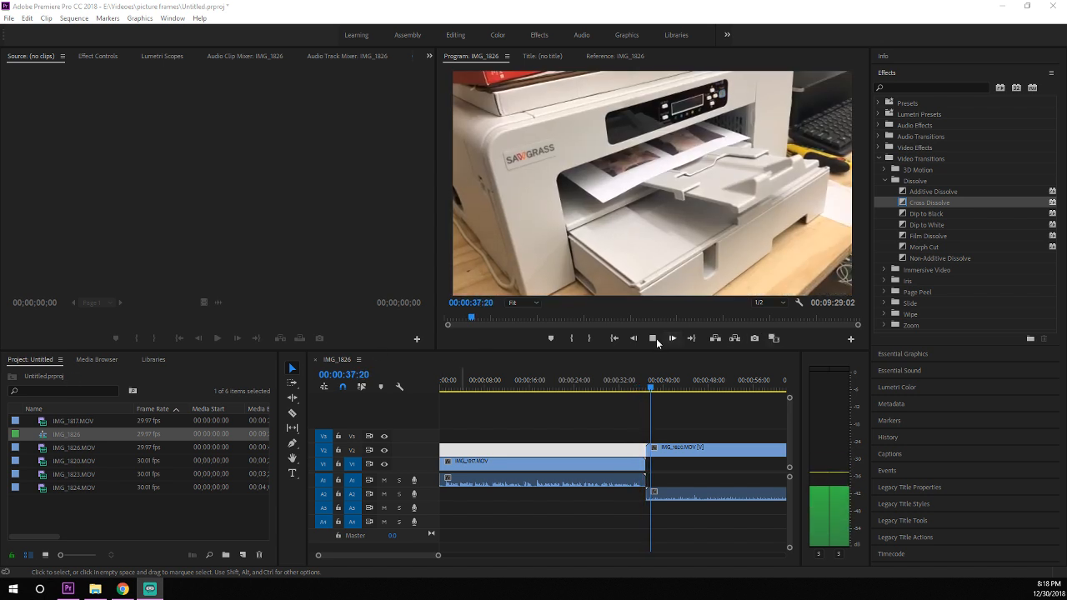
left_click(654, 338)
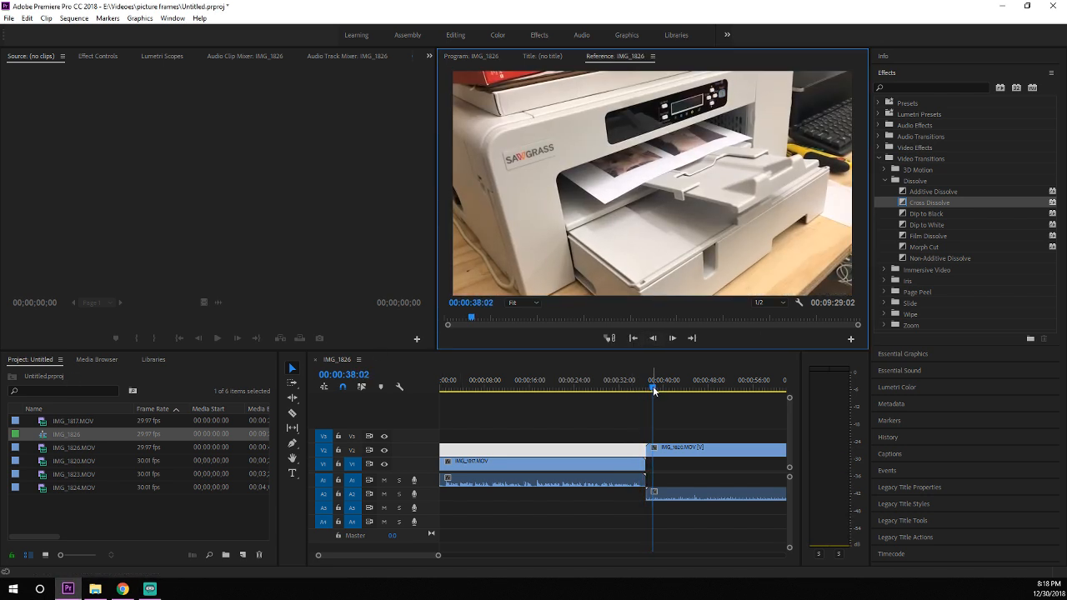
left_click_drag(652, 385, 637, 385)
key("space")
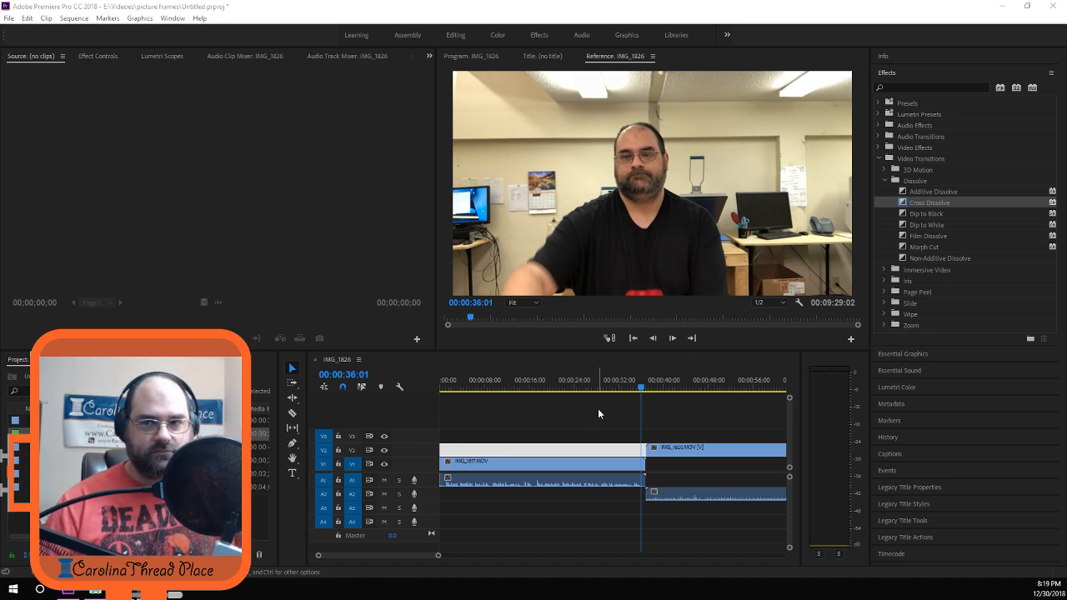
Set the playhead to 00:00:35:25 and split the IMG_1817.MOV video and audio there with the Razor tool.
left_click(640, 387)
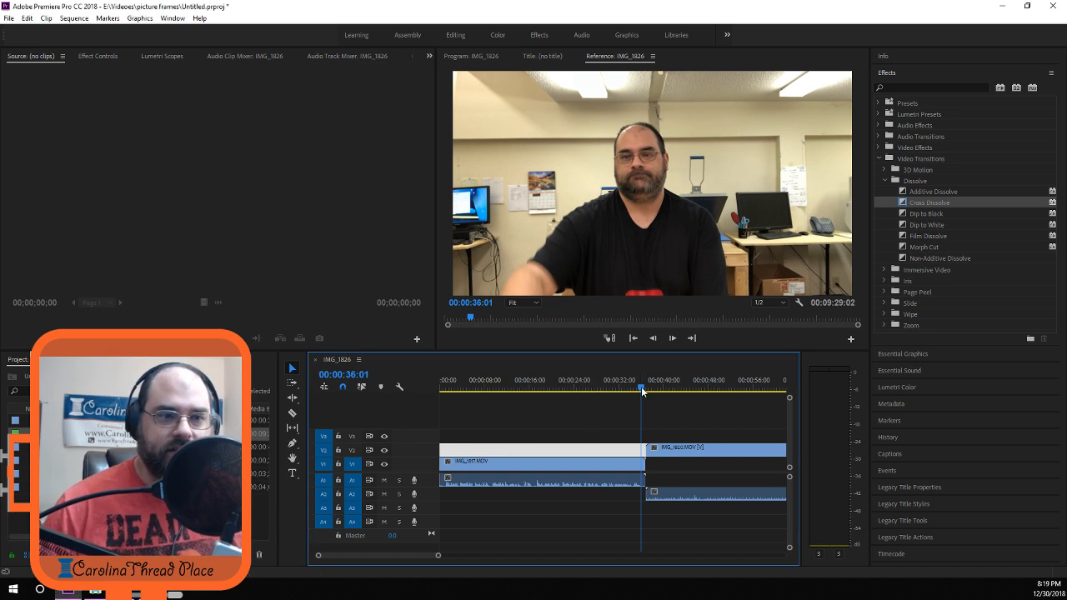
left_click_drag(641, 387, 640, 388)
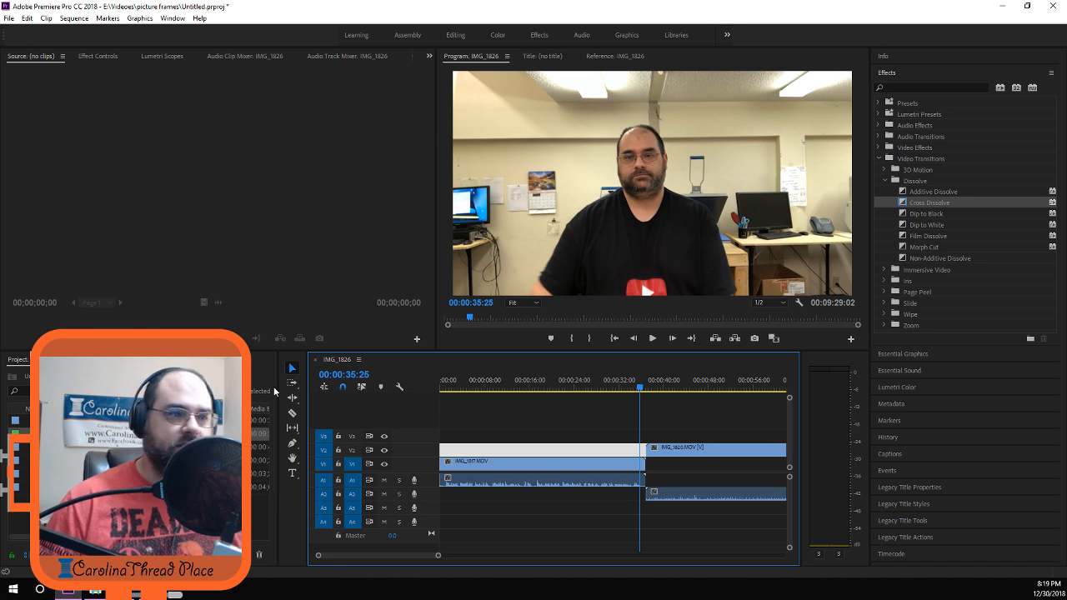
left_click(292, 412)
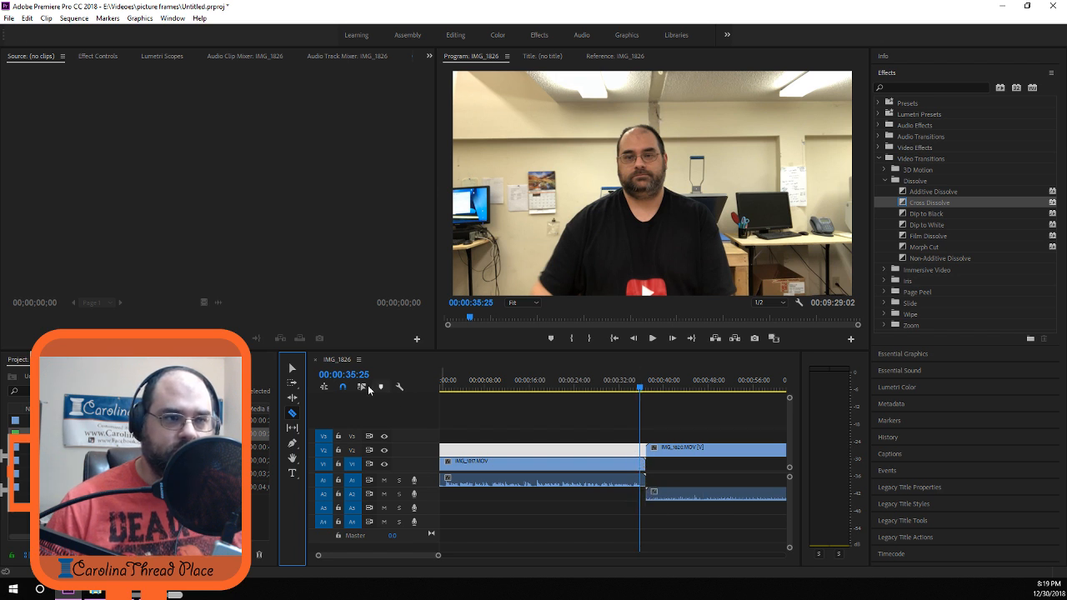
left_click(291, 367)
left_click(471, 412)
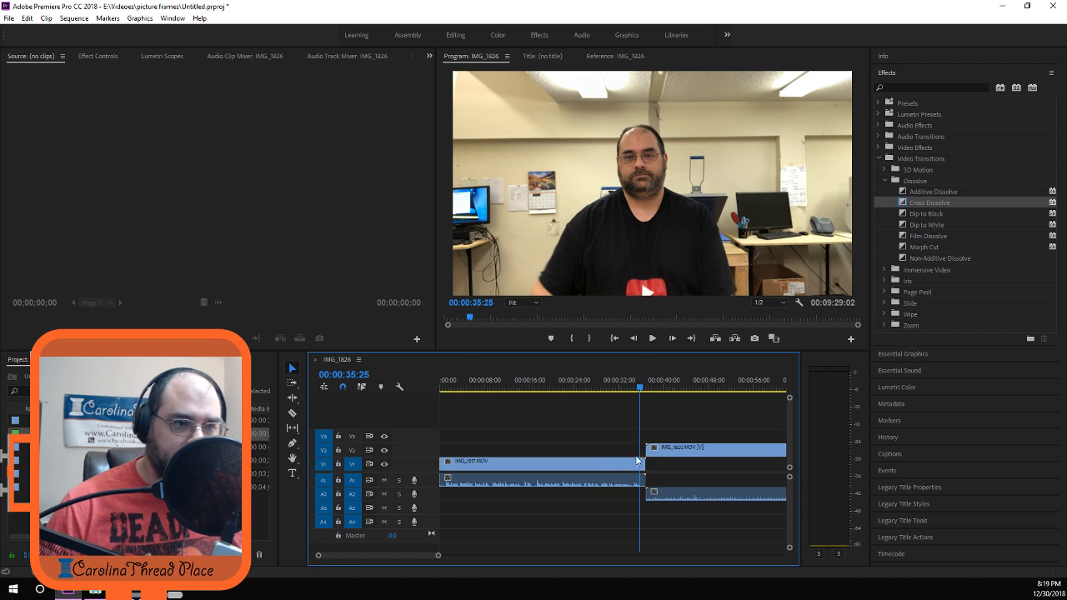
left_click(292, 412)
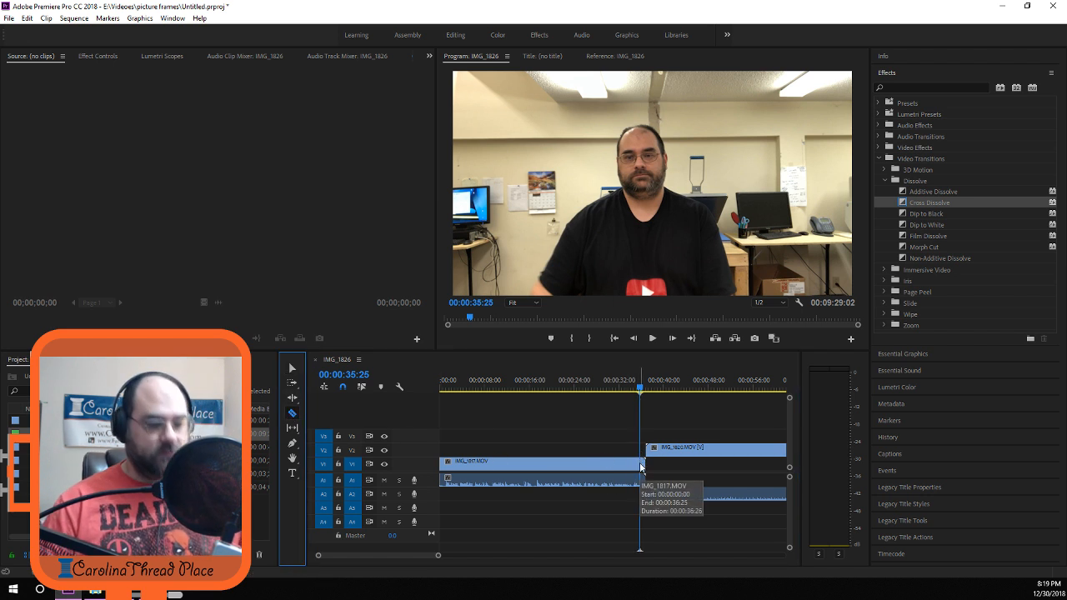
scroll(642, 463, "up", 1)
scroll(642, 462, "up", 5)
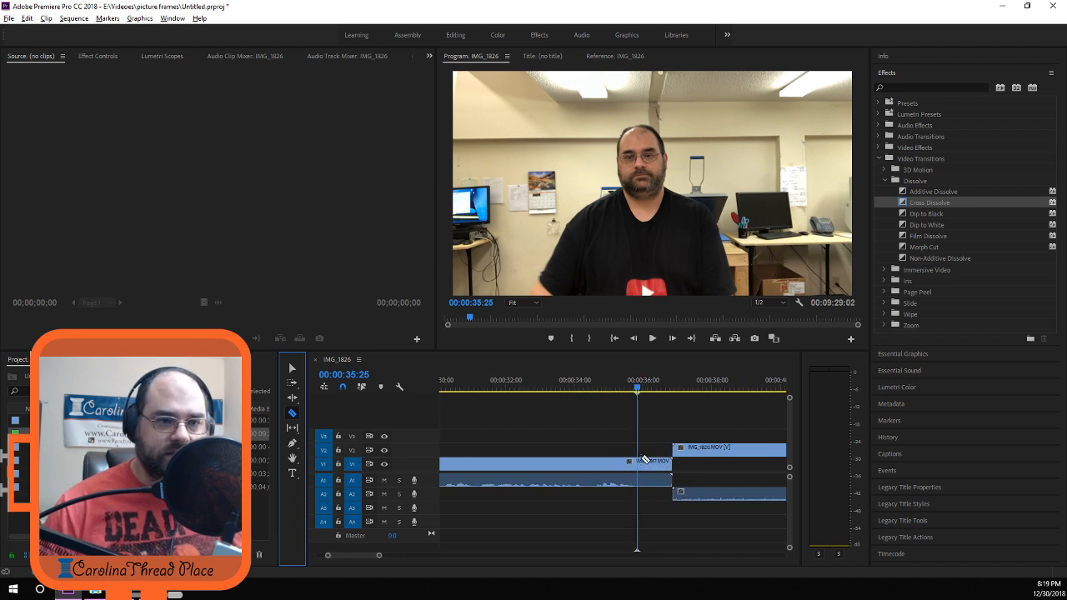
left_click(637, 463, "alt")
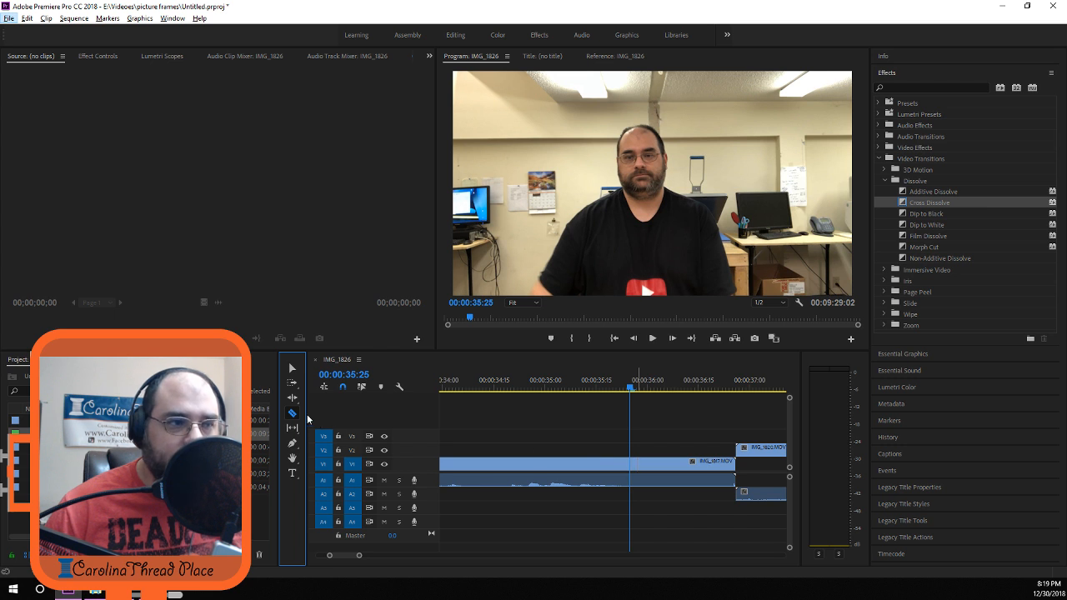
left_click(631, 464)
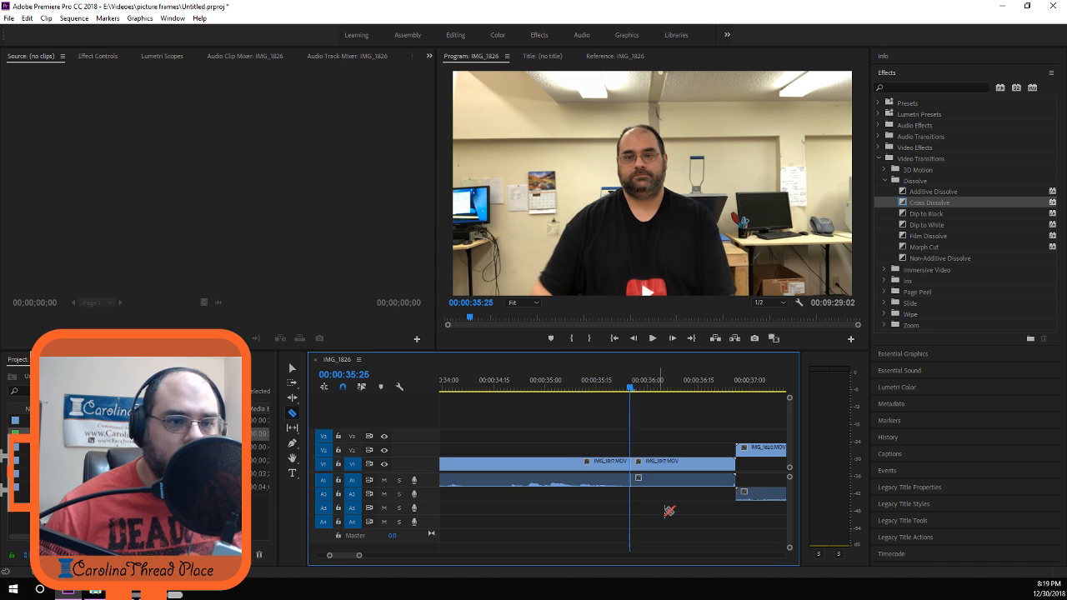
Delete the video and audio pieces of IMG_1817.MOV after 00:00:35:25 on V1 and A1.
left_click(292, 368)
left_click(680, 465)
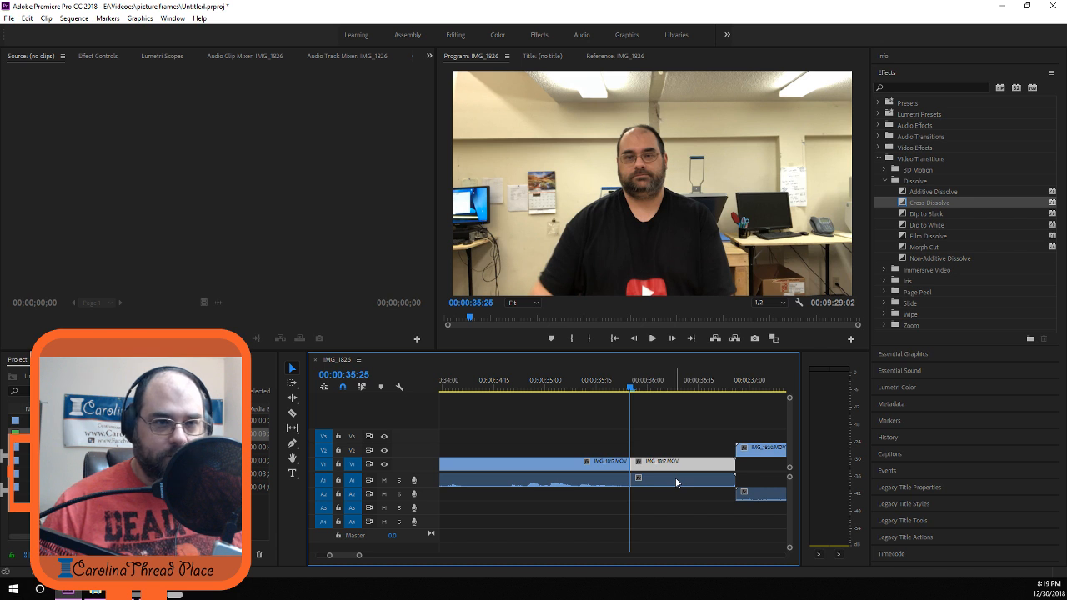
left_click(675, 482, "shift")
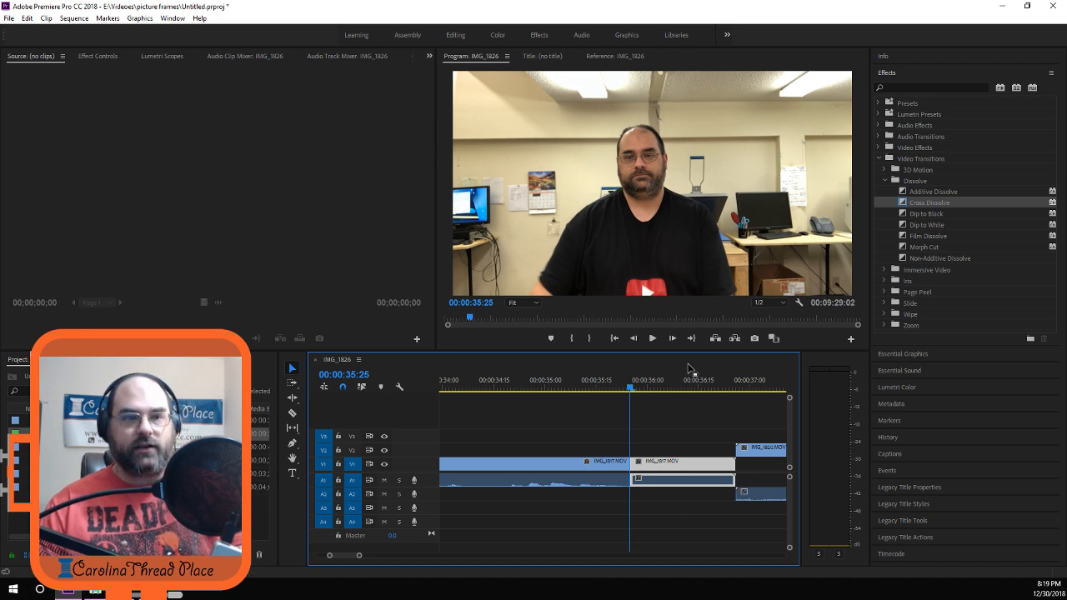
key("Delete")
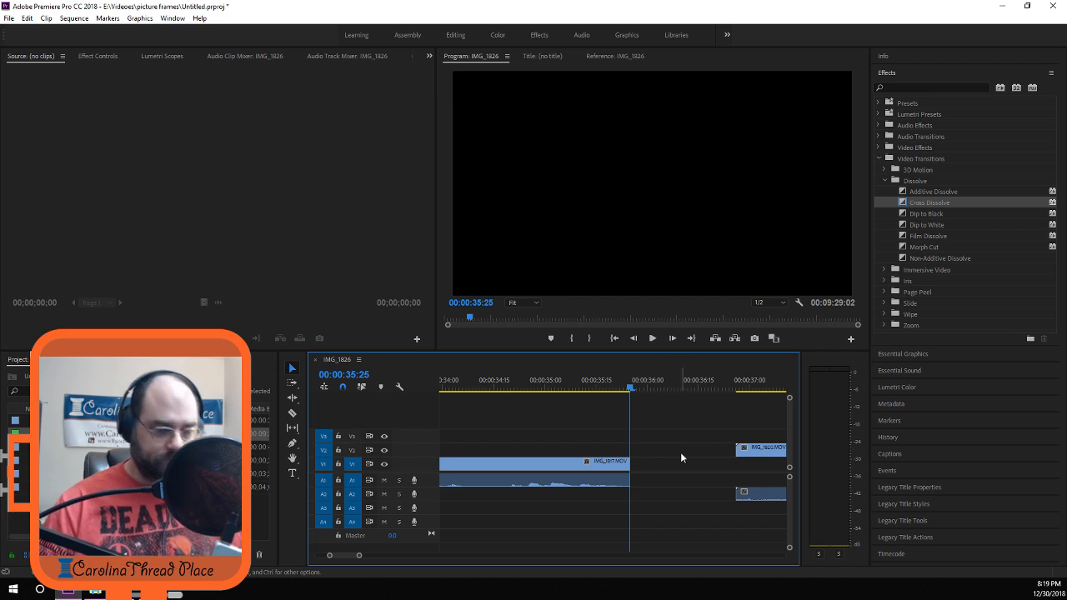
Move the IMG_1820.MOV video on V2 and audio on A2 together to start at the end of IMG_1817.MOV, at 00:00:35:25.
scroll(677, 498, "down", 5)
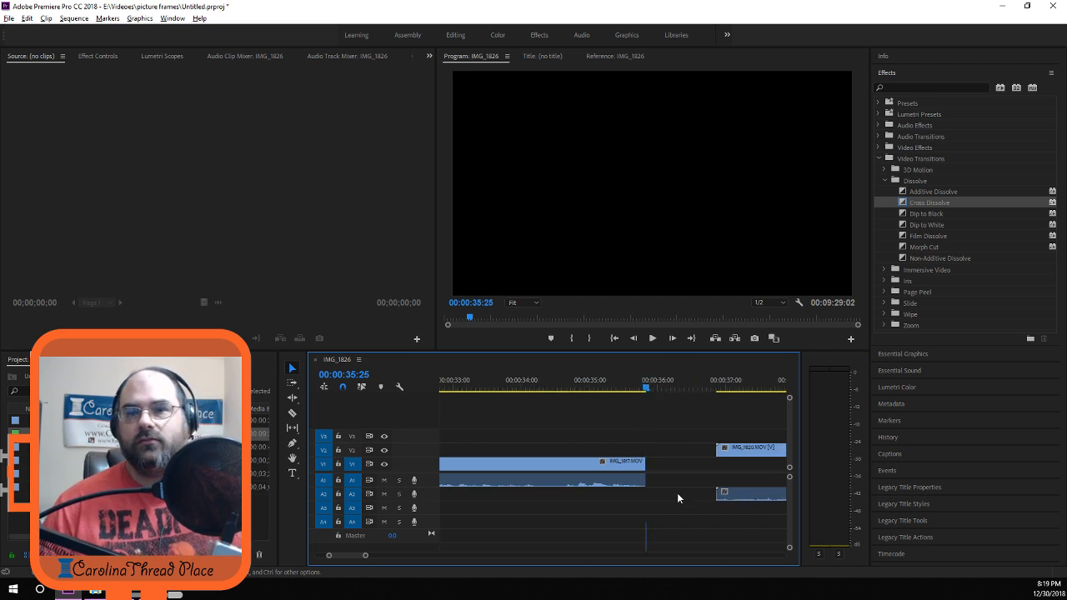
left_click_drag(361, 556, 356, 556)
scroll(475, 505, "down", 10)
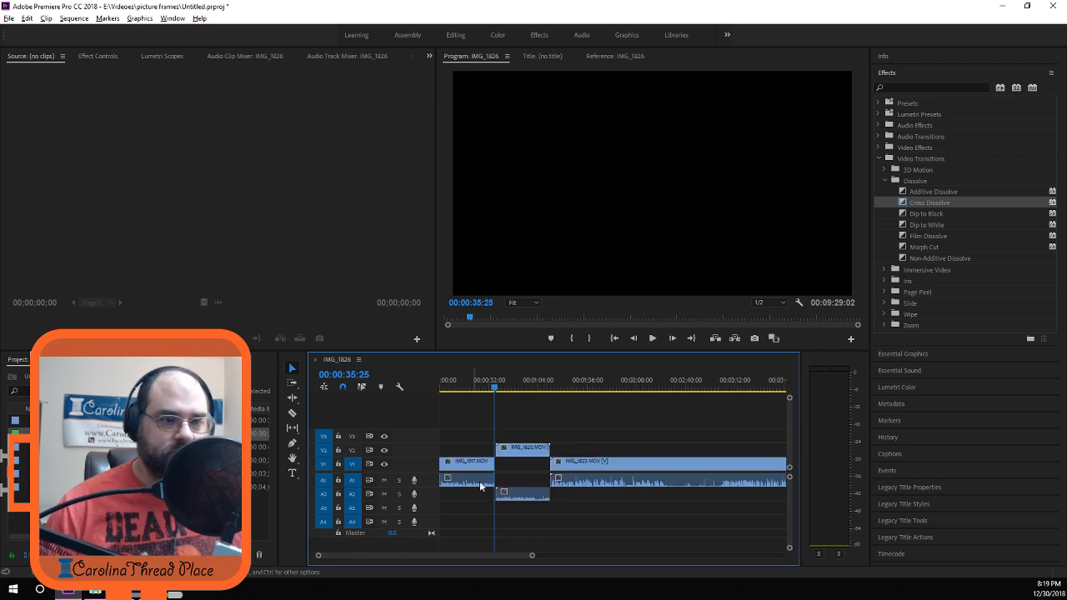
left_click(520, 453)
left_click(509, 450, "shift")
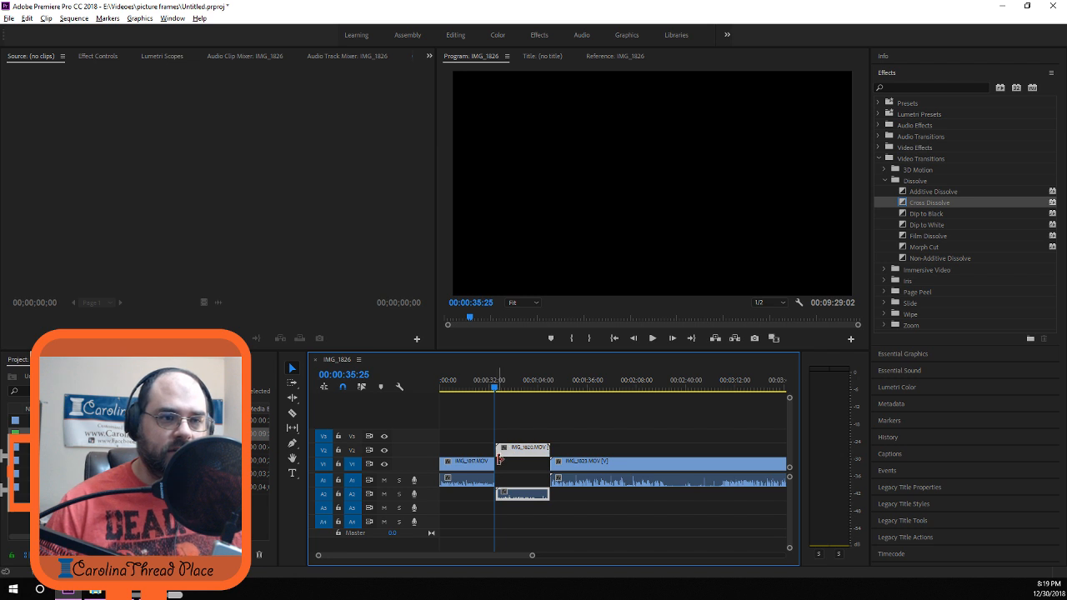
scroll(498, 462, "up", 6)
scroll(497, 462, "up", 1)
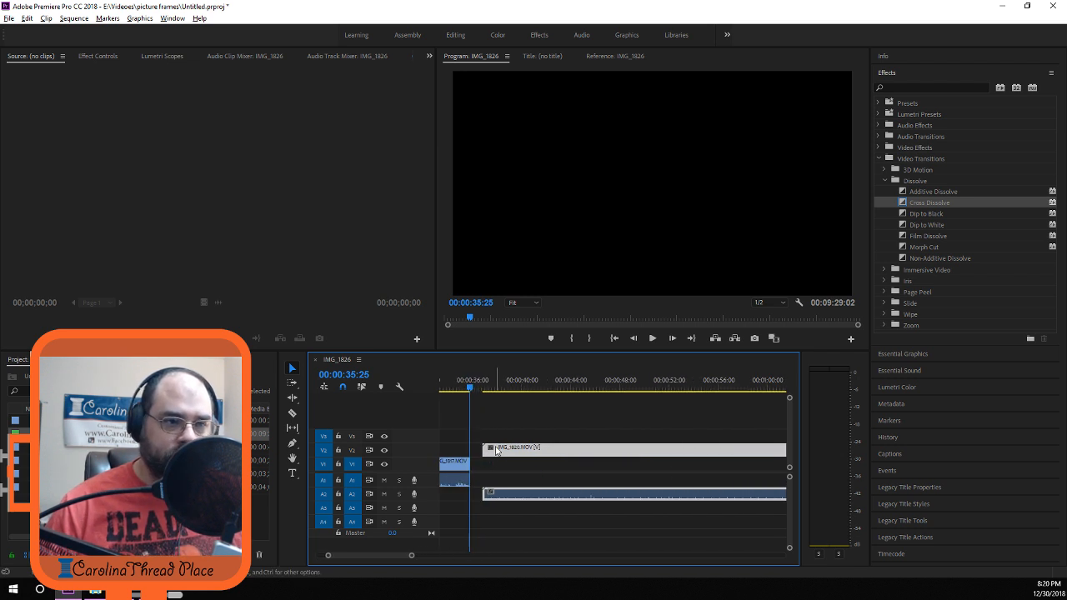
mouse_move(498, 451)
left_mouse_down()
mouse_move(486, 450)
mouse_move(506, 464)
left_mouse_up()
left_click(506, 464)
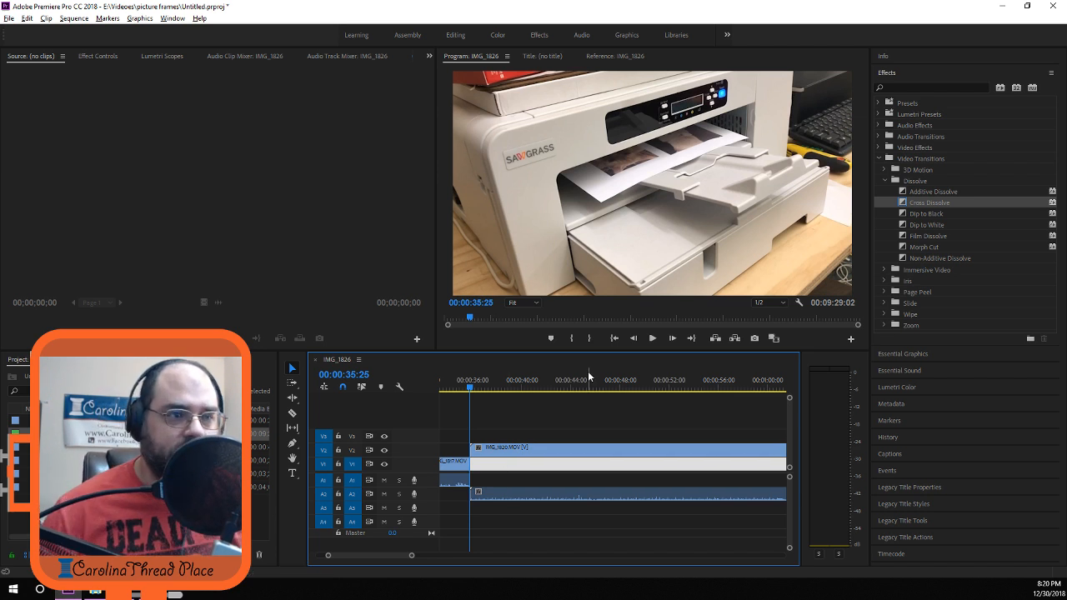
Play IMG_1820.MOV from its start at 00:00:35:25 and stop at 00:00:40:03.
key("space")
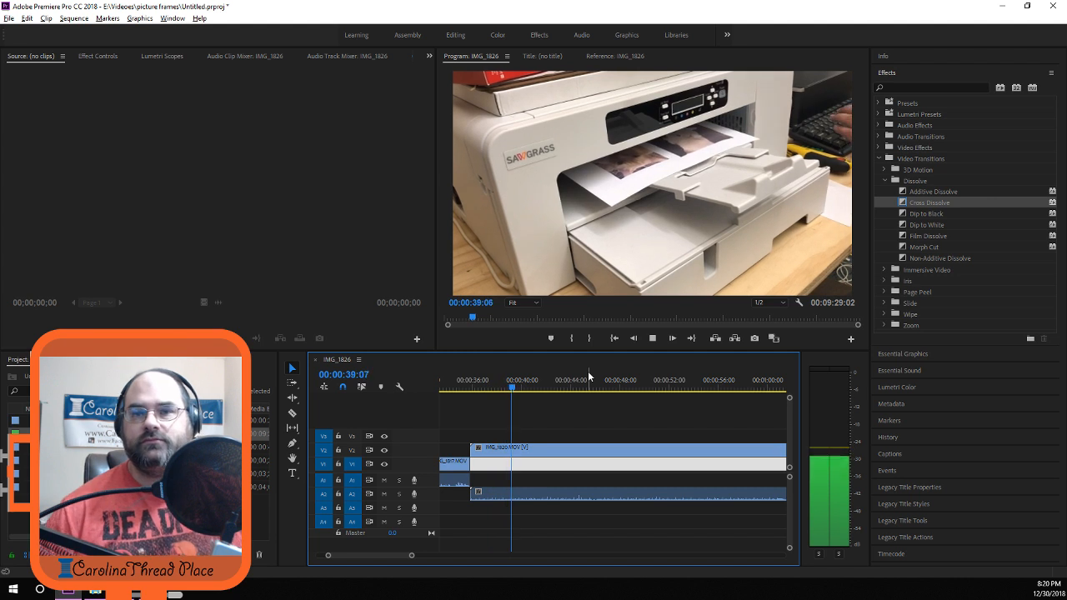
key("space")
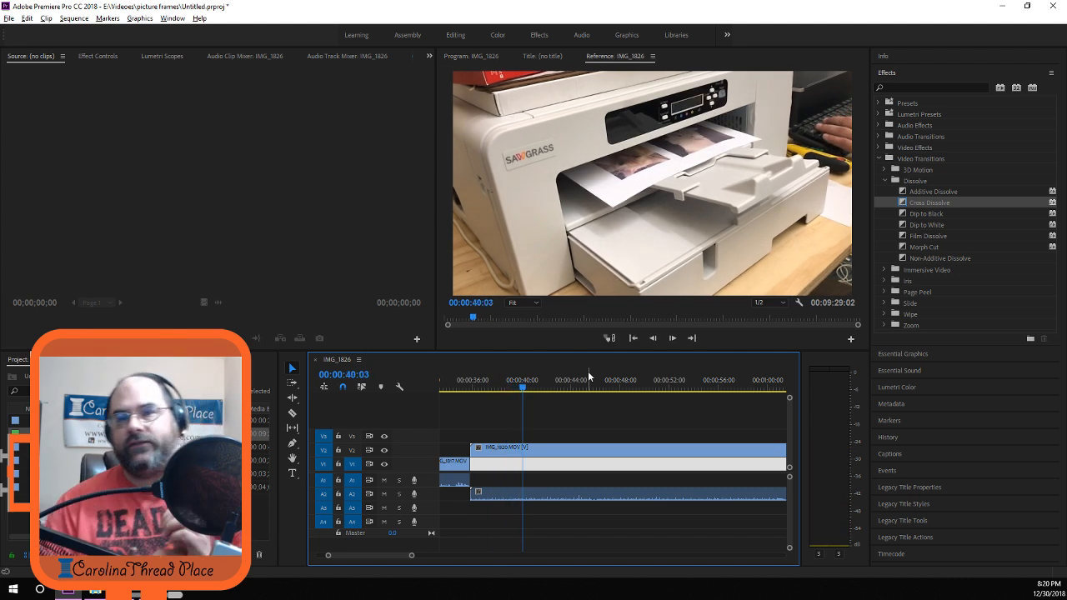
left_click(593, 426)
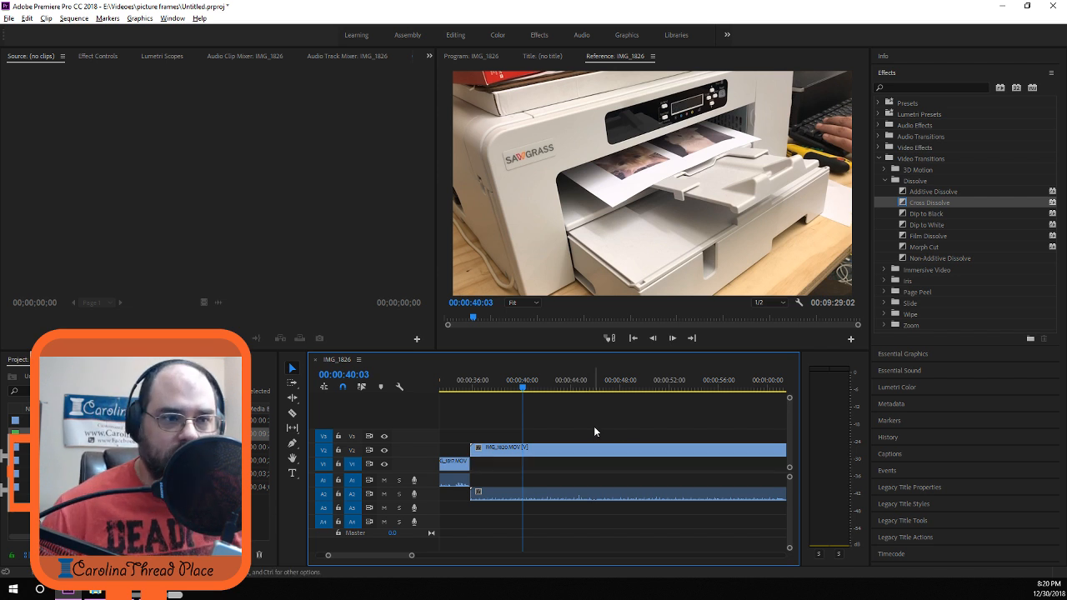
Speed up the IMG_1820.MOV video clip on V2 by setting its duration to 00:00:05:00.
left_click(590, 450)
right_click(590, 453)
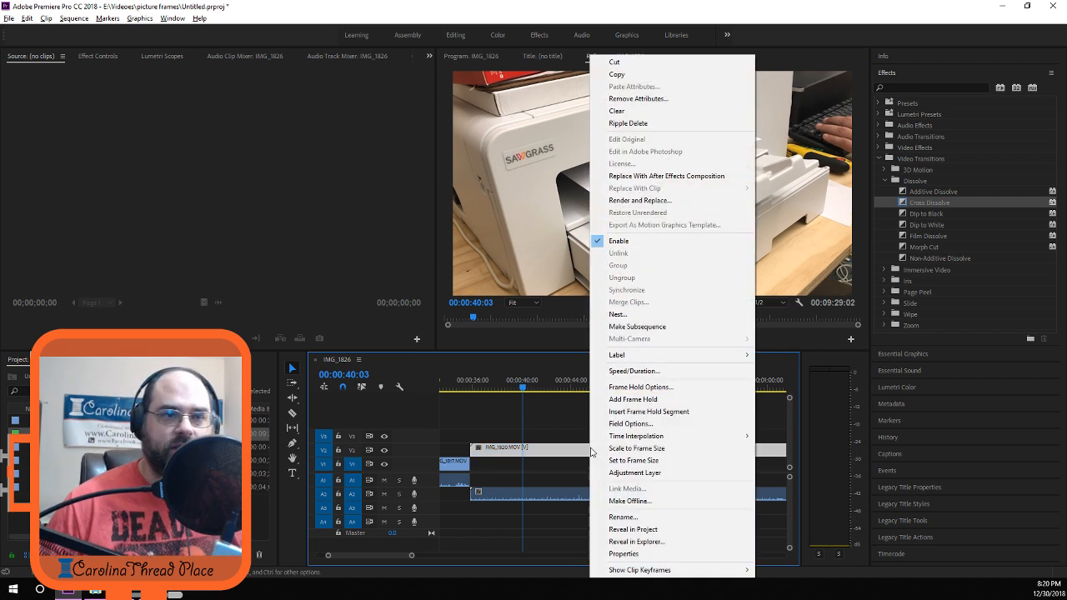
left_click(623, 372)
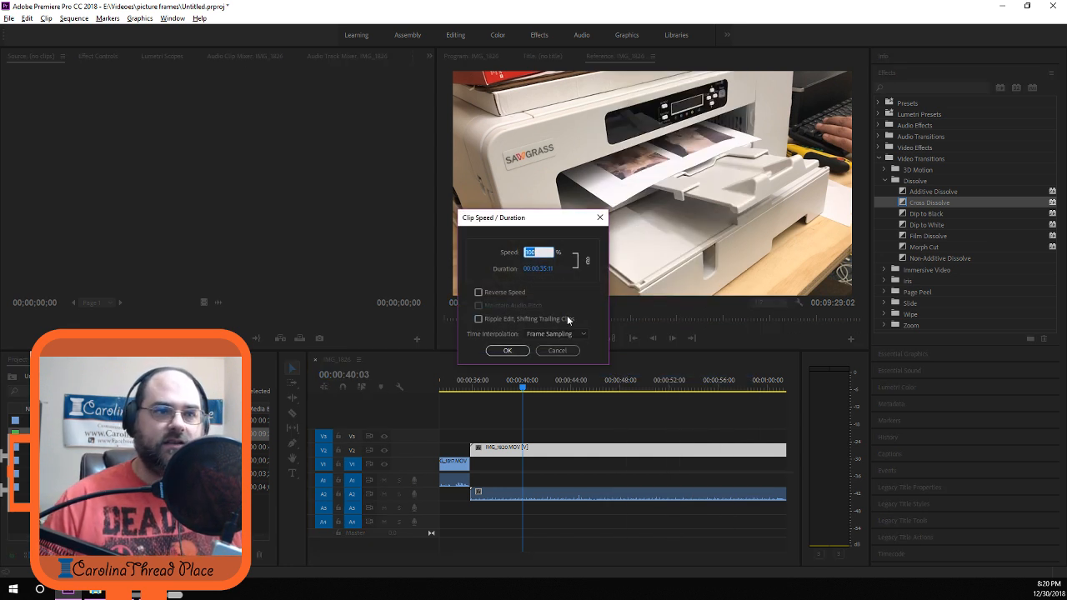
left_click(542, 251)
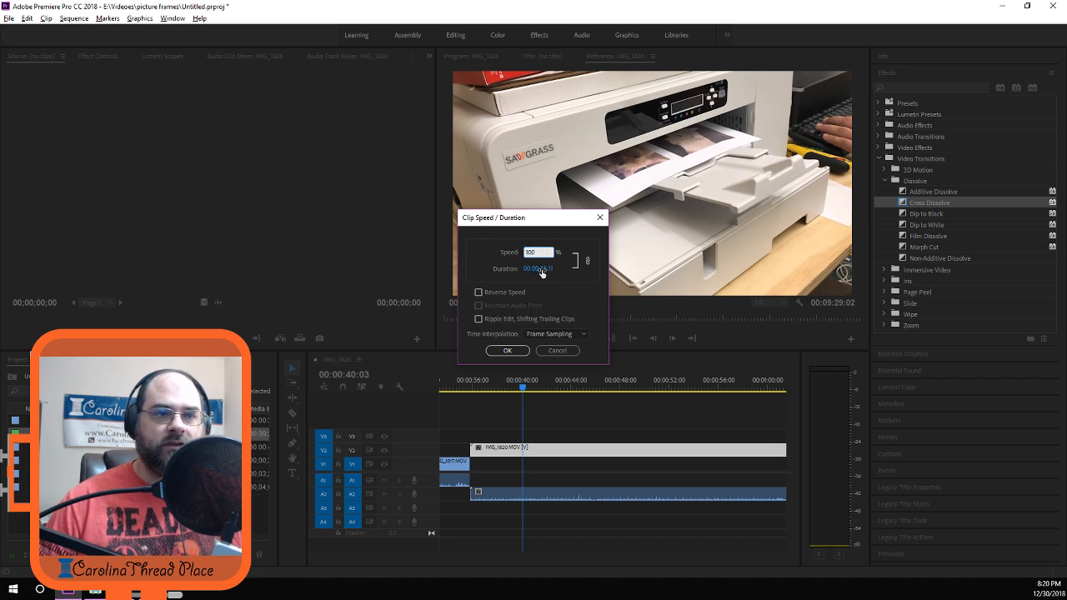
left_click(542, 267)
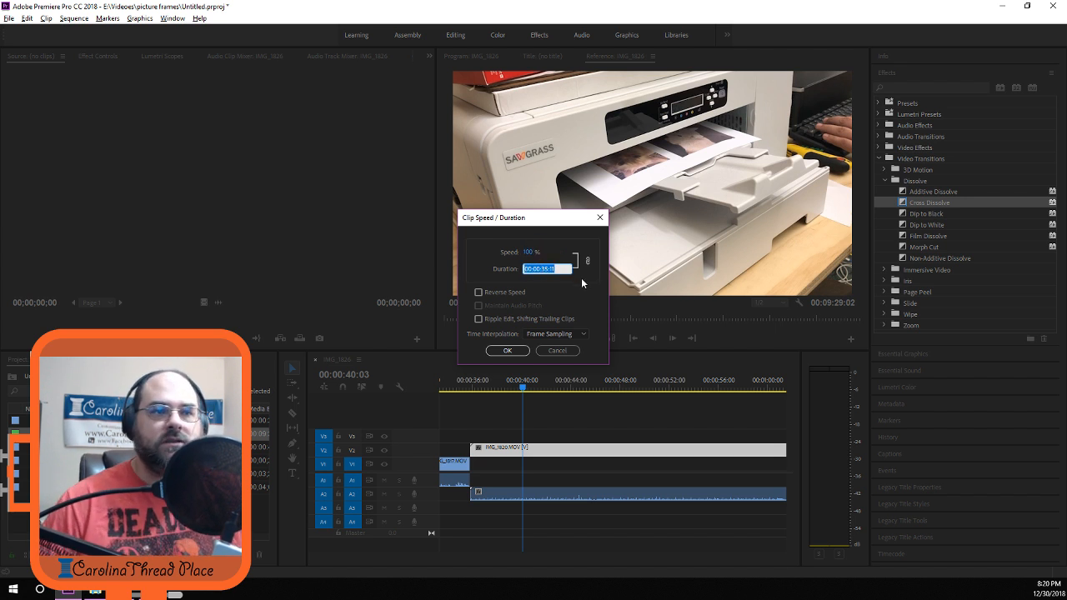
key("Left")
key("Right")
key("Right")
key("Right")
key("Right")
key("Right")
key("Right")
key("shift+Right")
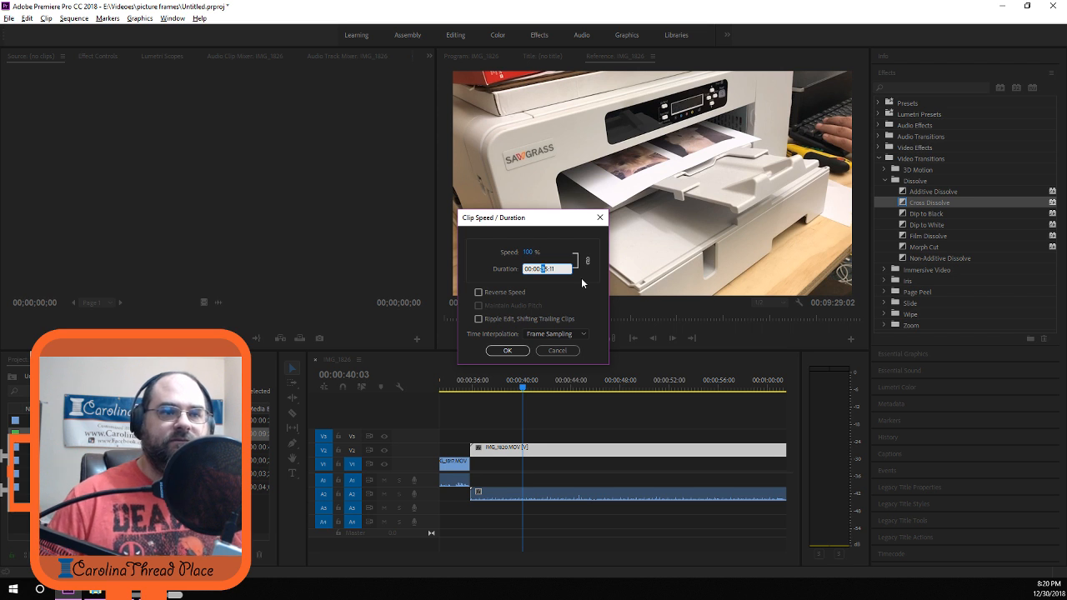
type("0")
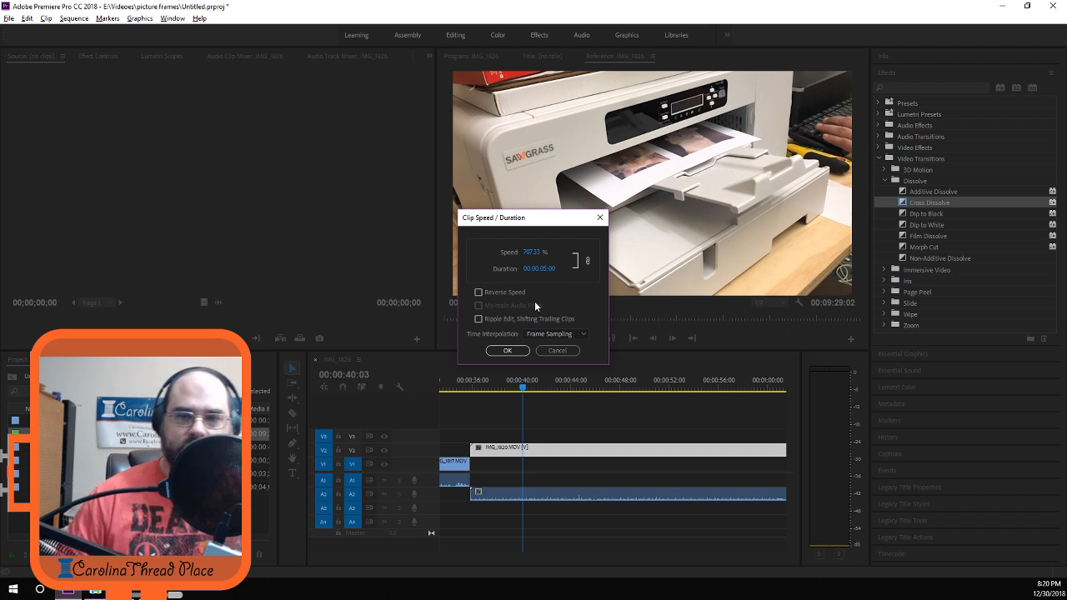
left_click(506, 350)
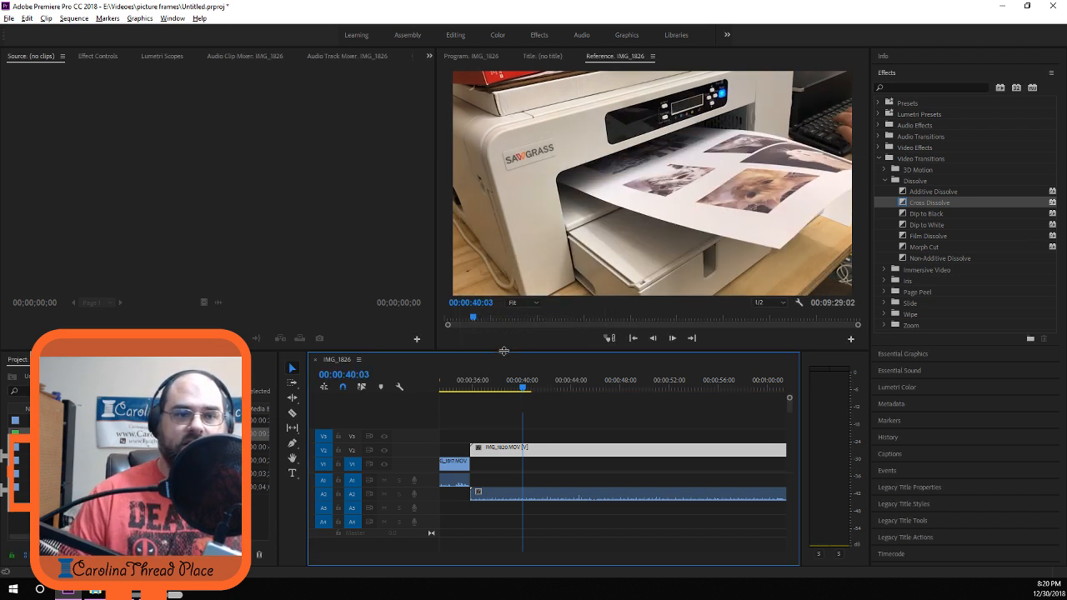
right_click(515, 497)
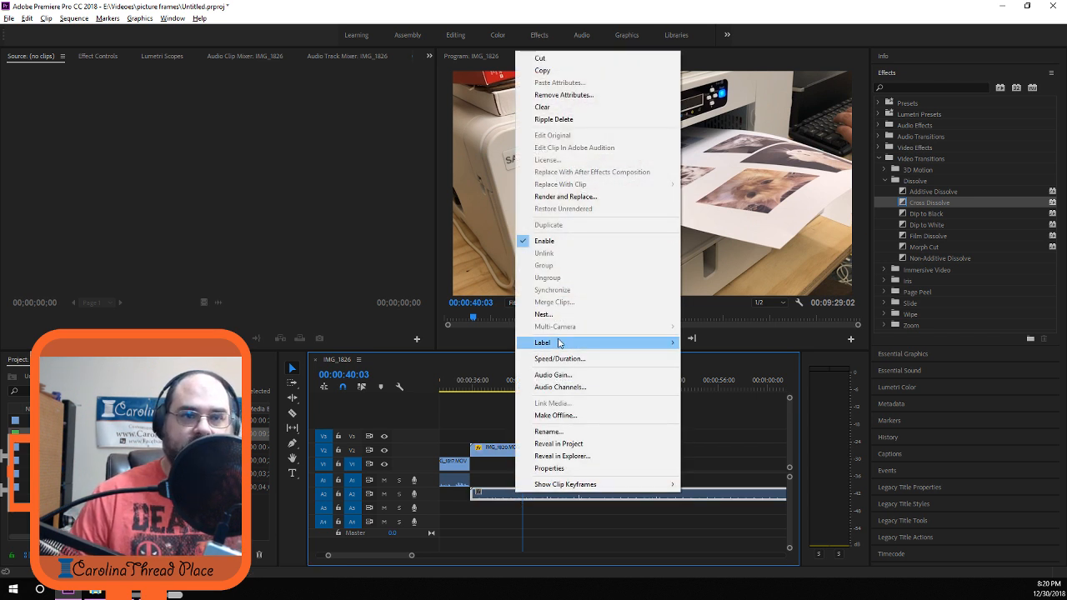
left_click(554, 359)
left_click(553, 351)
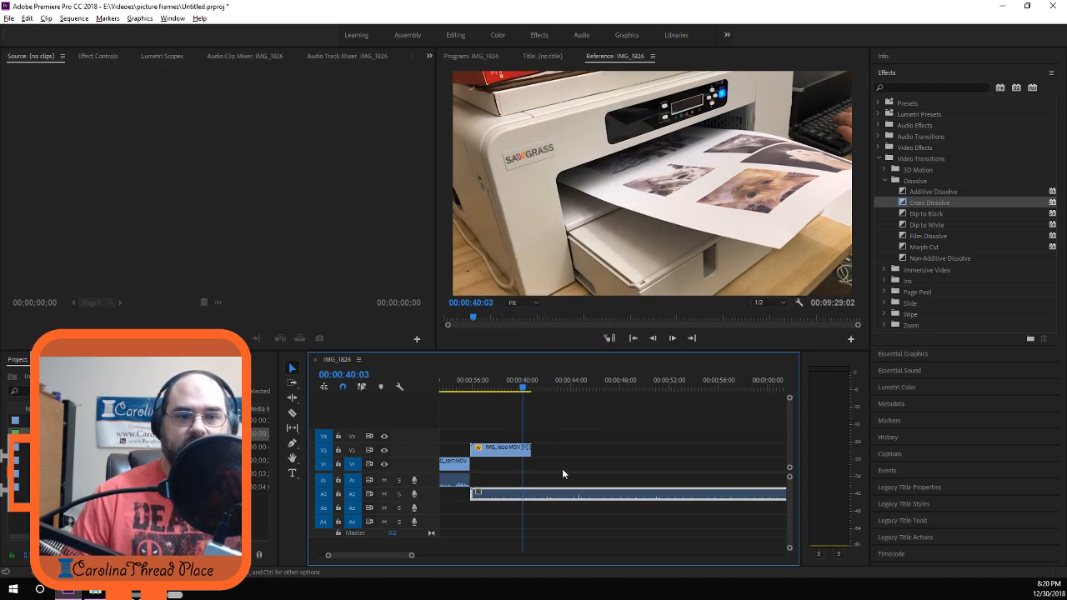
Set the duration of the IMG_1820.MOV audio clip on A2 to five seconds to match its video.
right_click(507, 497)
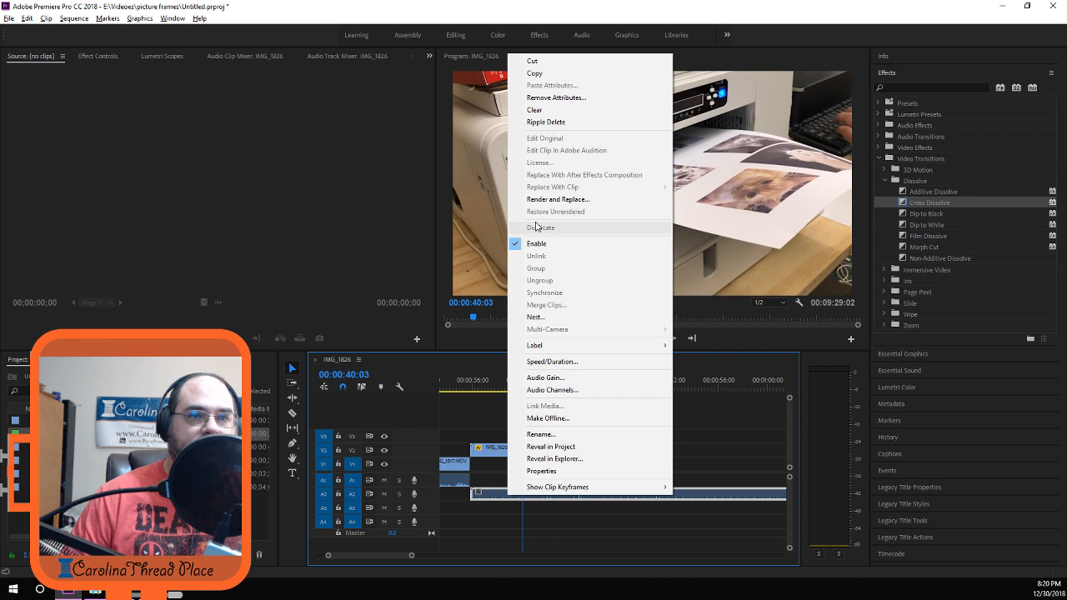
left_click(550, 361)
left_click(540, 270)
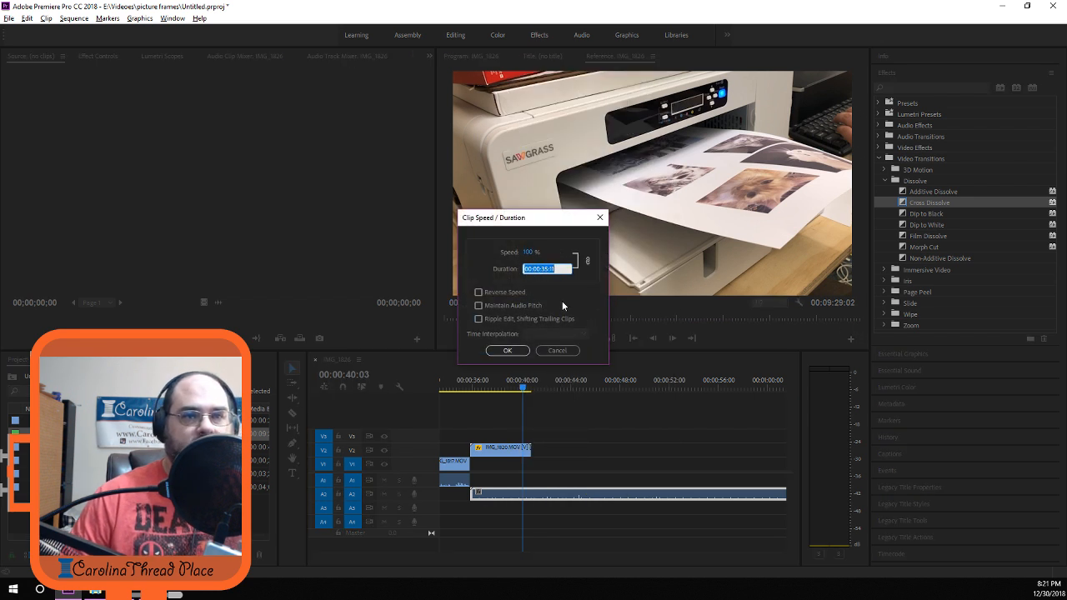
key("Left")
key("Left")
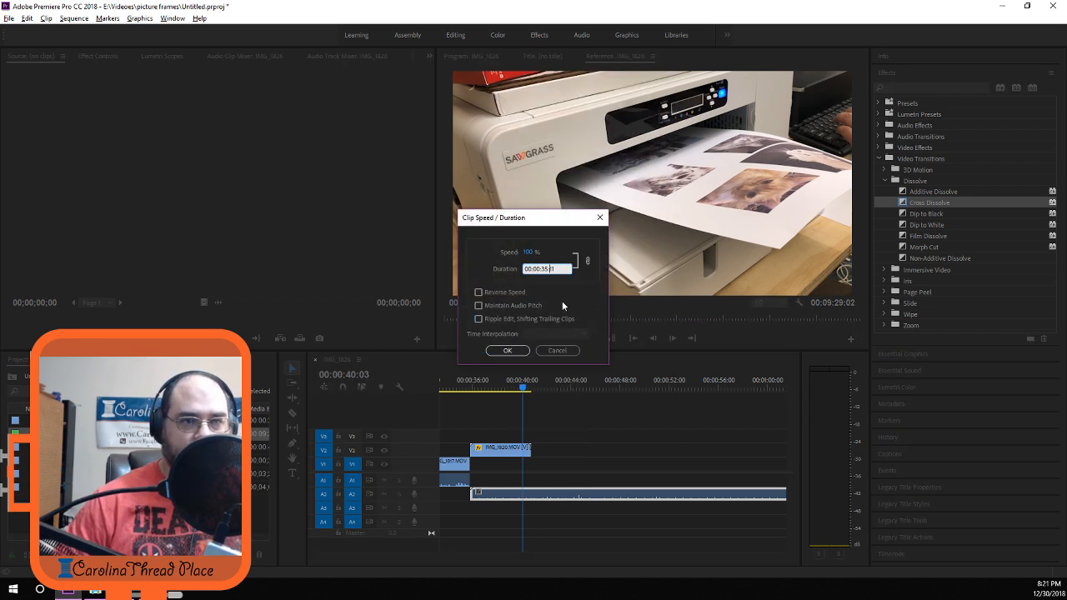
type("0")
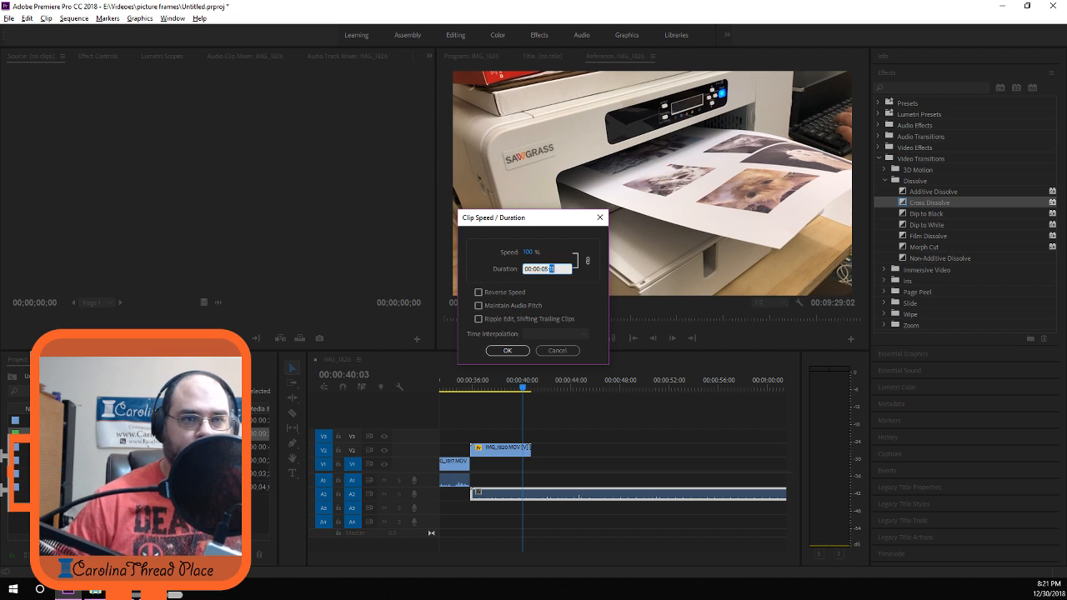
left_click(506, 350)
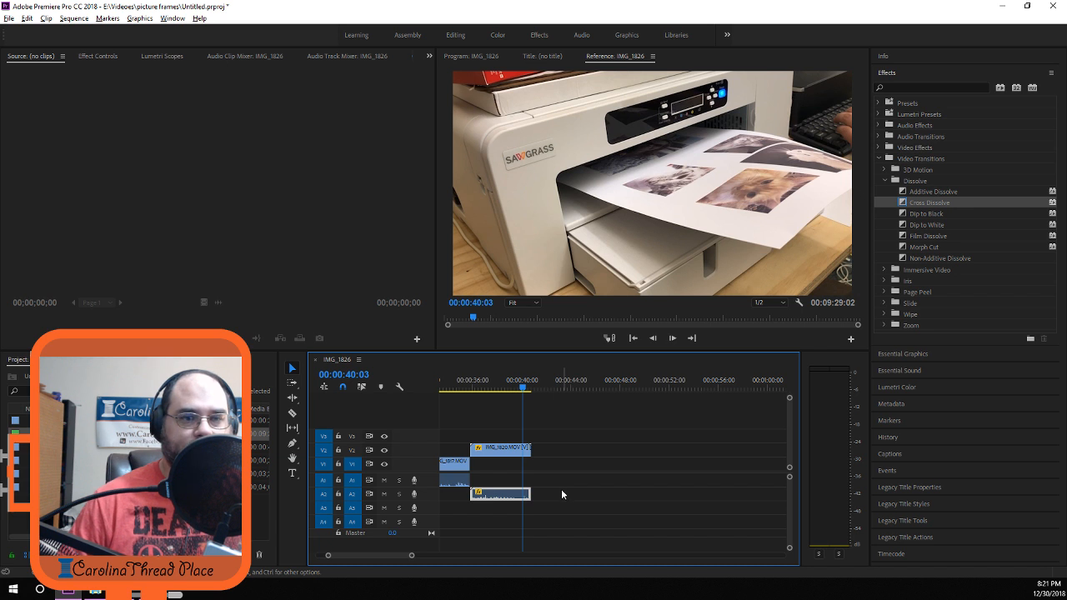
Preview the sped-up IMG_1820.MOV from 00:00:35:24 and delete its audio clip from A2.
left_click_drag(522, 388, 472, 390)
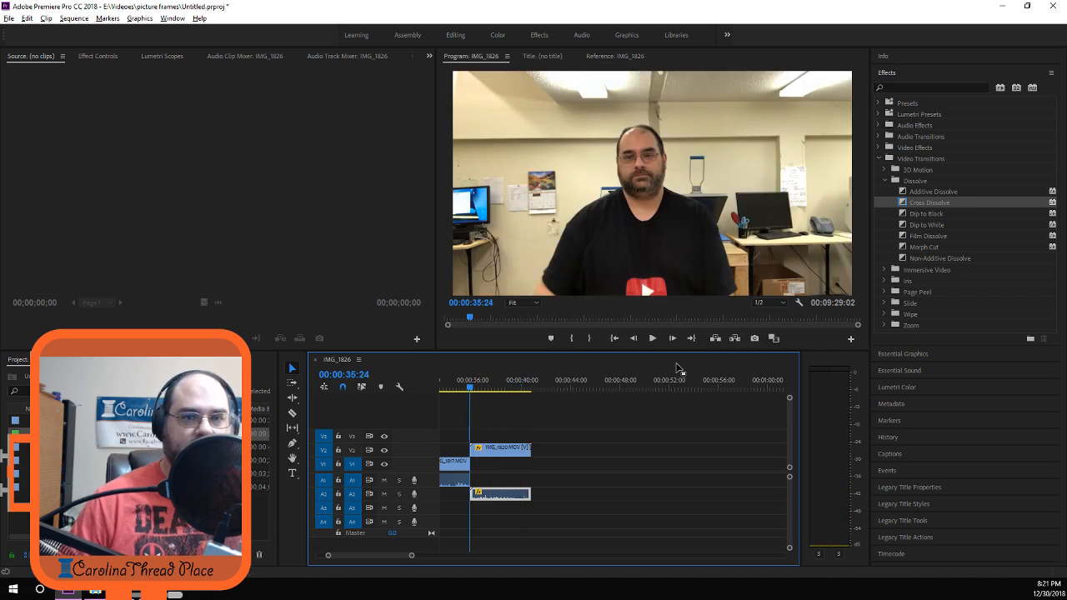
key("space")
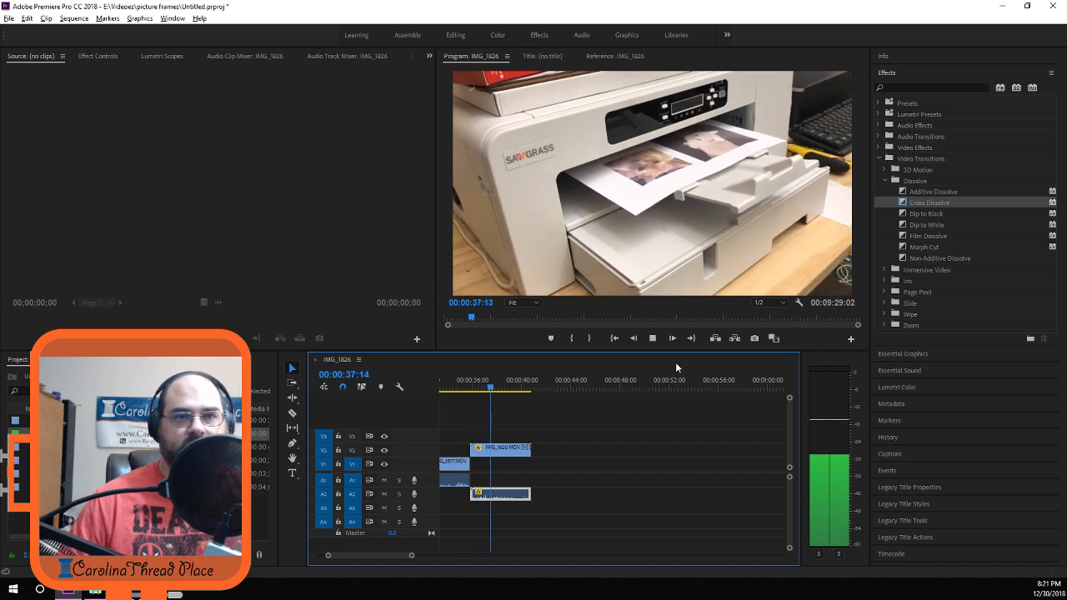
key("space")
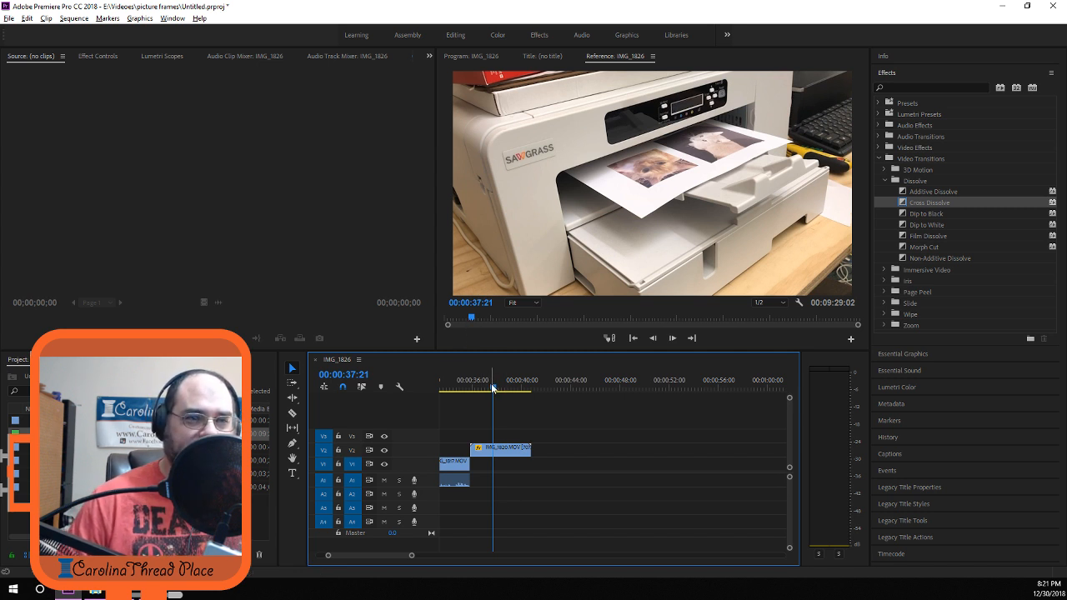
left_click_drag(493, 388, 469, 390)
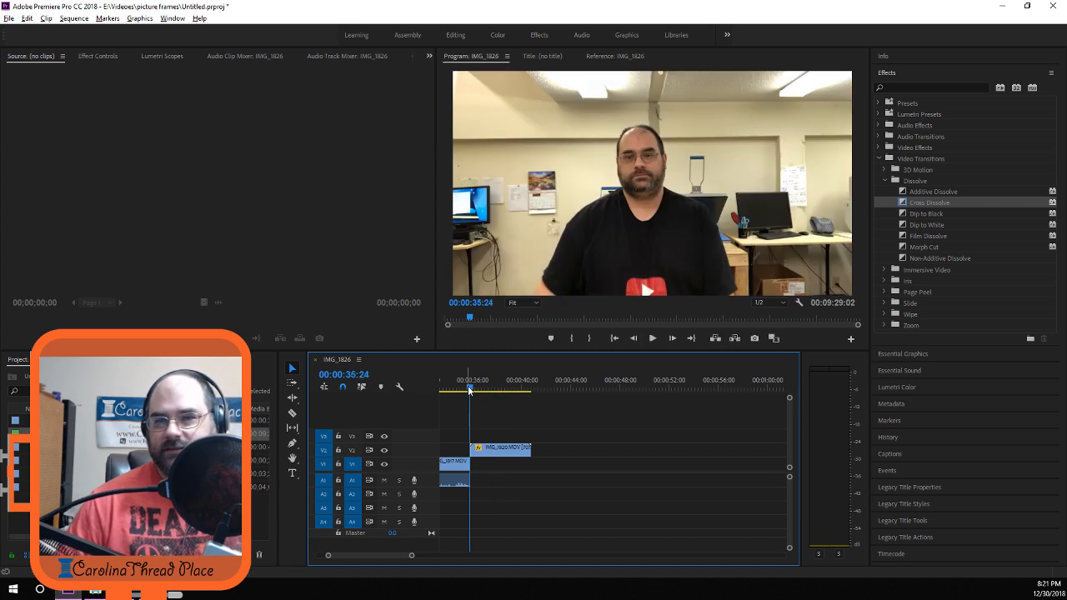
key("space")
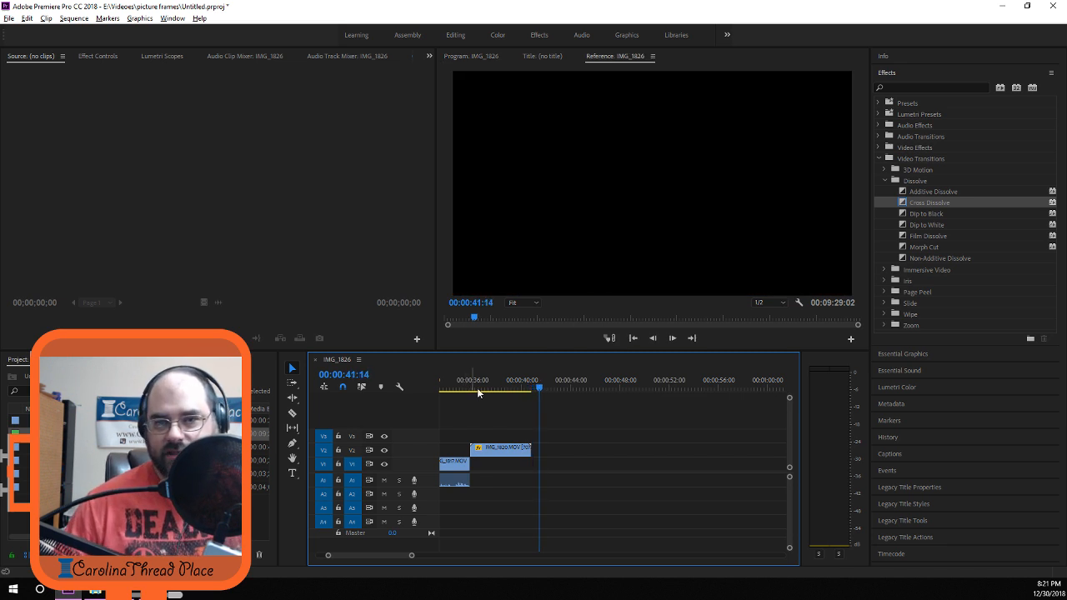
Select the three remaining clips from IMG_1823.MOV onward with their audio and move them together to start at the end of IMG_1820.MOV.
left_click_drag(383, 556, 399, 555)
scroll(460, 525, "down", 4)
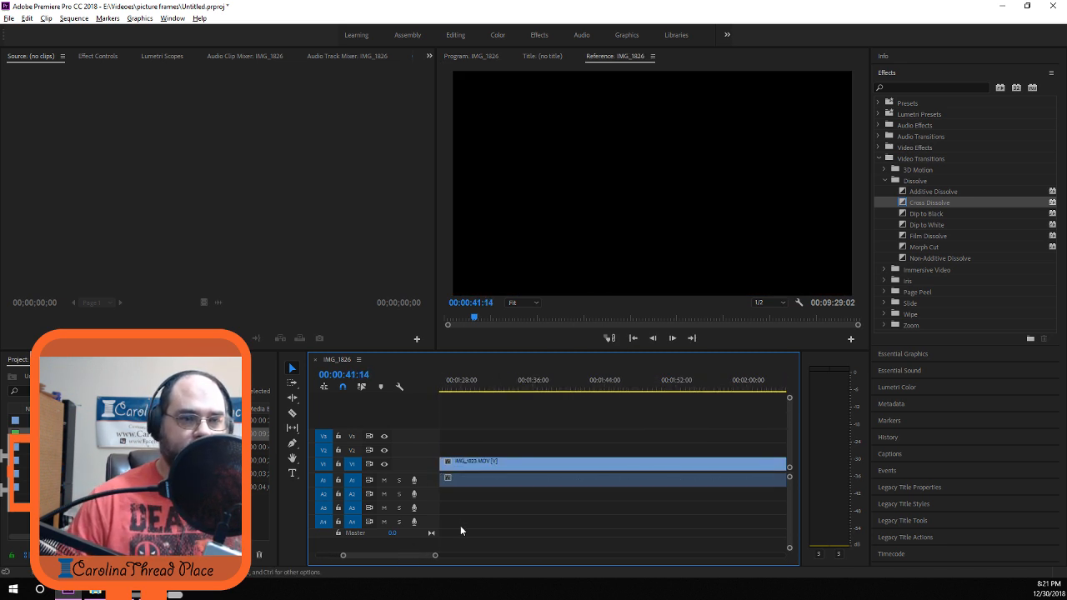
scroll(464, 520, "up", 10)
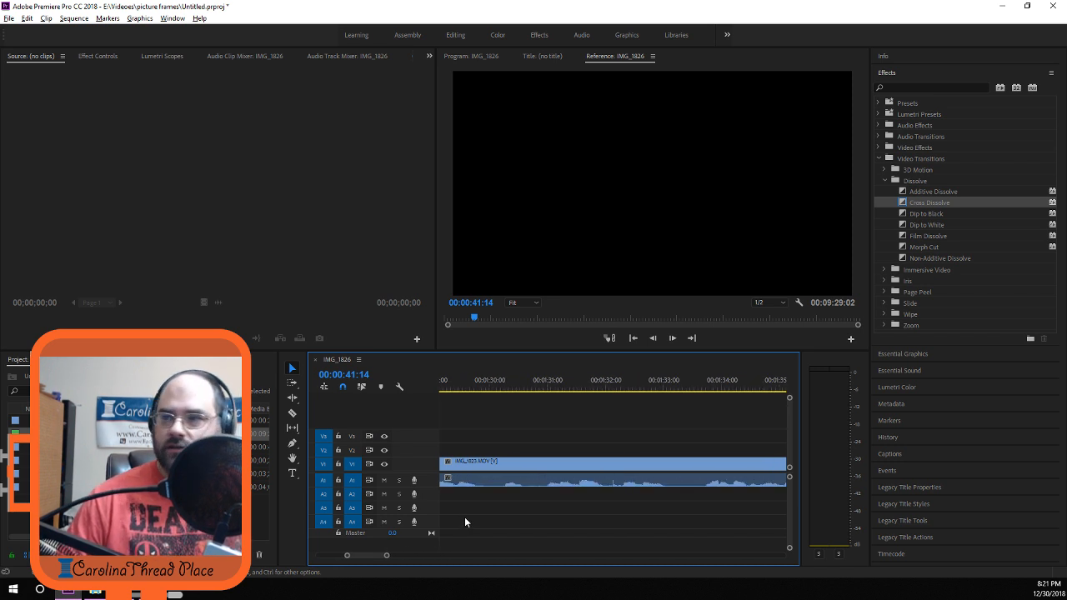
scroll(466, 517, "down", 10)
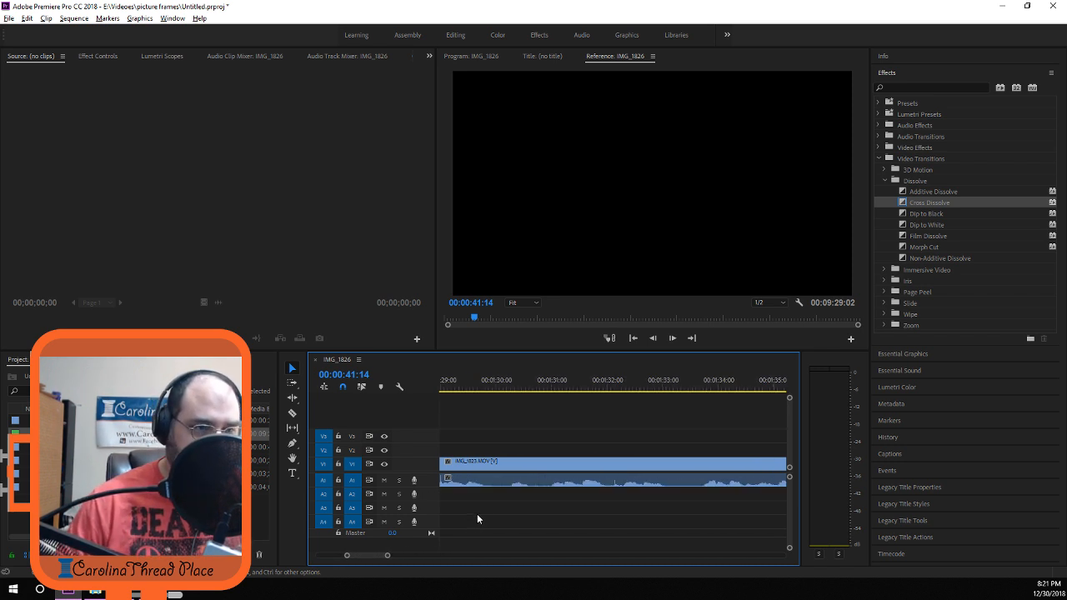
scroll(483, 495, "down", 8)
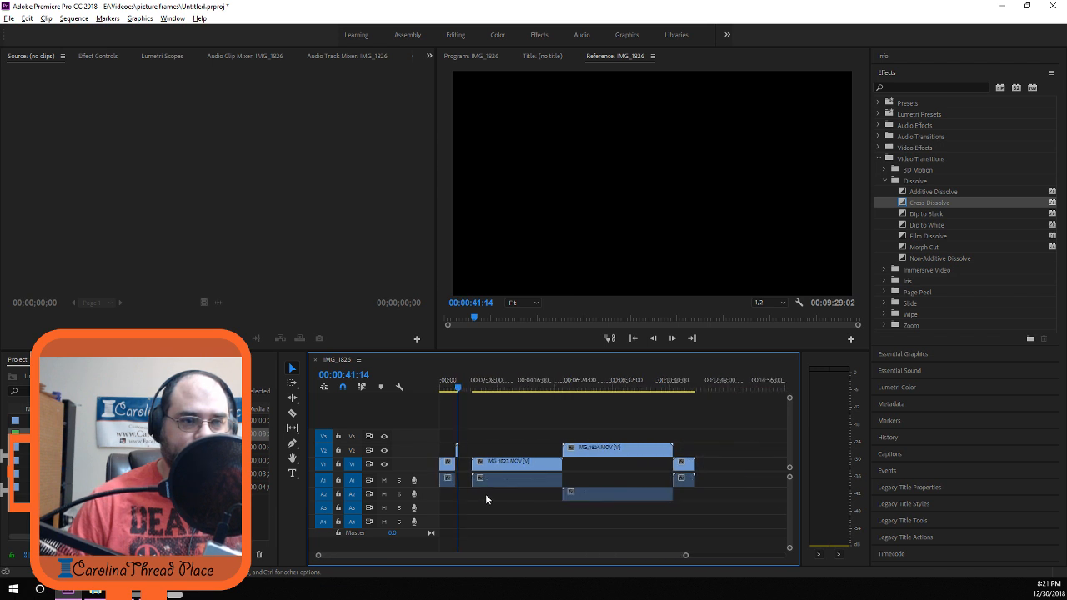
left_click_drag(469, 435, 607, 507)
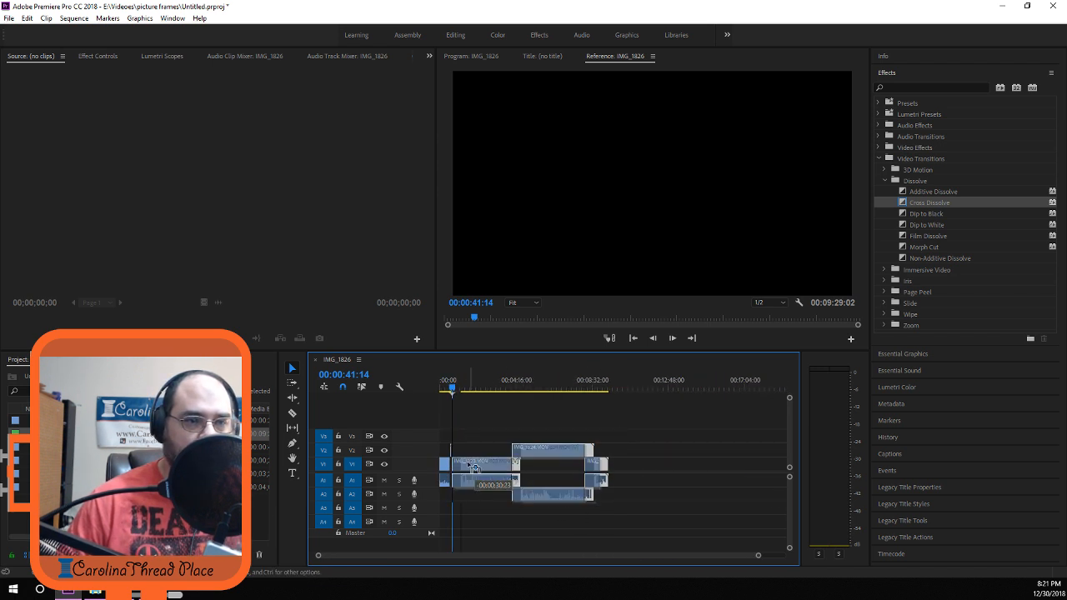
scroll(450, 466, "up", 8)
scroll(451, 466, "up", 4)
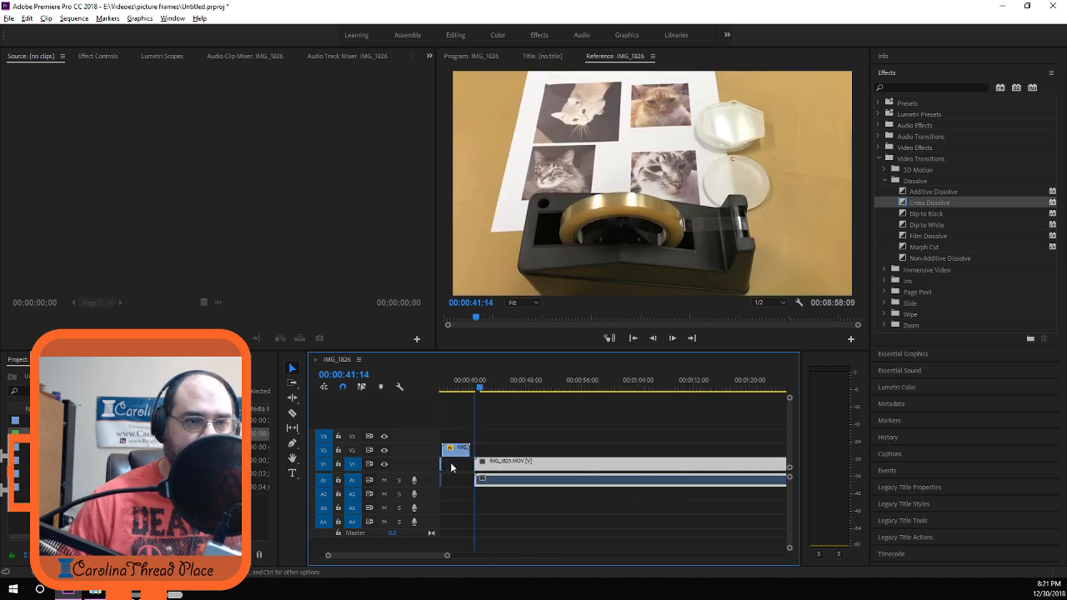
scroll(450, 466, "up", 3)
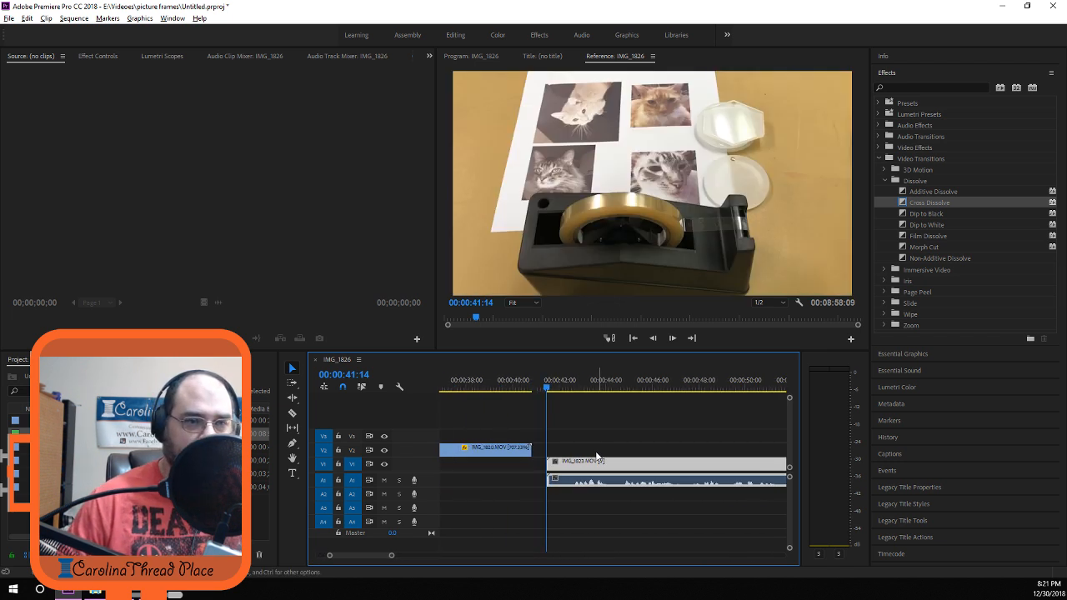
left_click_drag(573, 467, 559, 467)
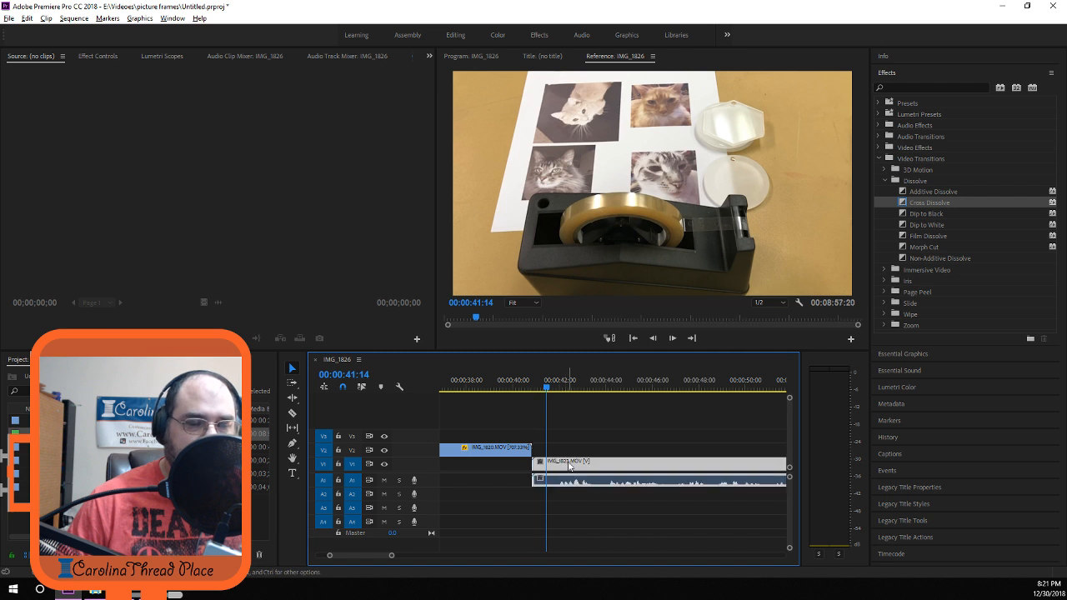
Preview the cut from IMG_1820.MOV to IMG_1823.MOV starting at 00:00:40:20.
left_click_drag(546, 394, 528, 389)
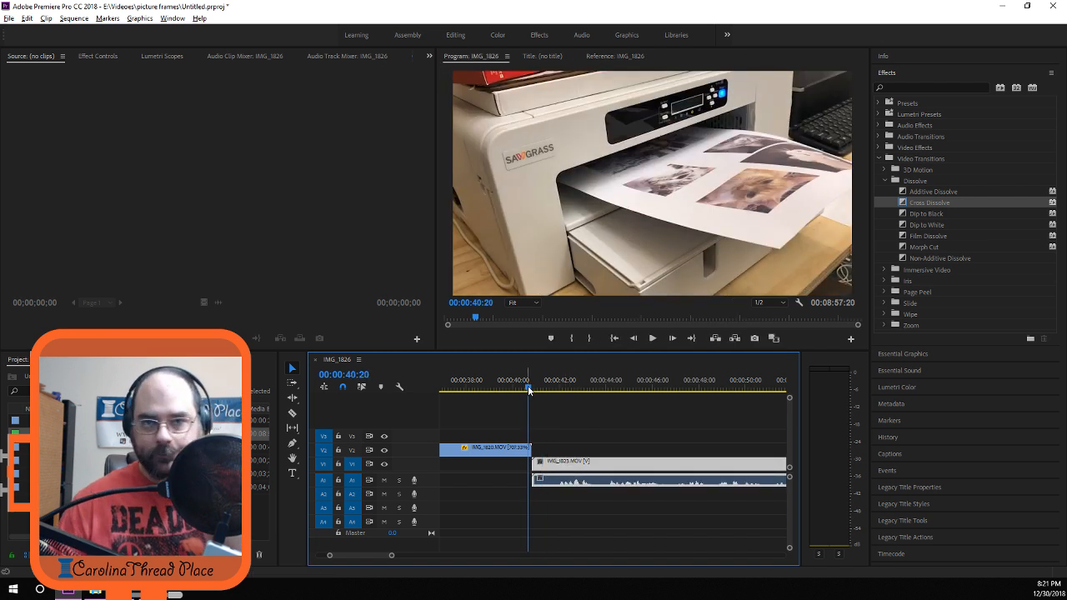
key("space")
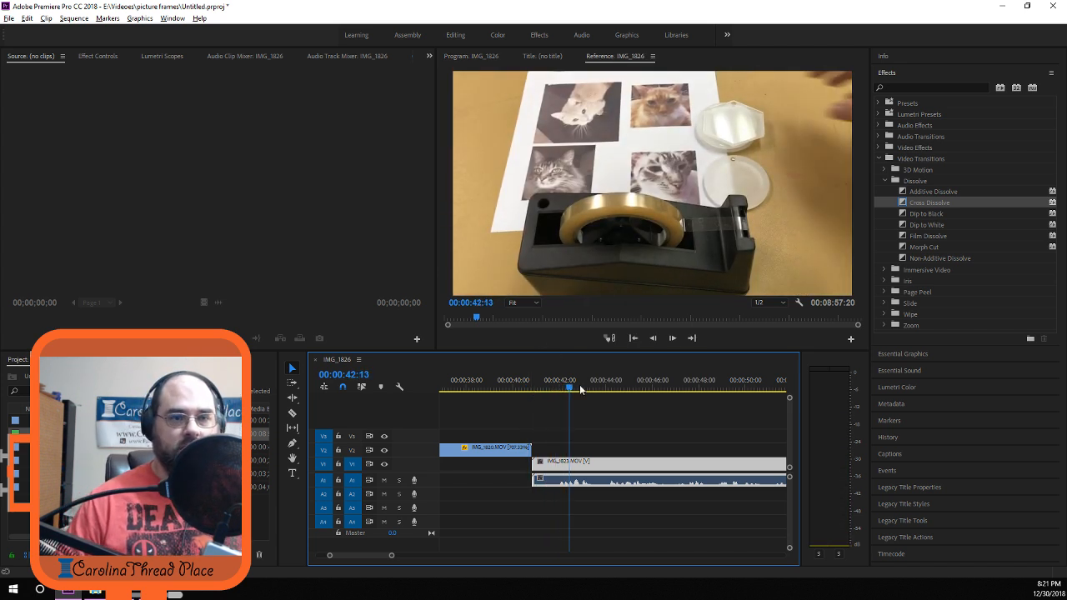
left_click_drag(569, 388, 538, 385)
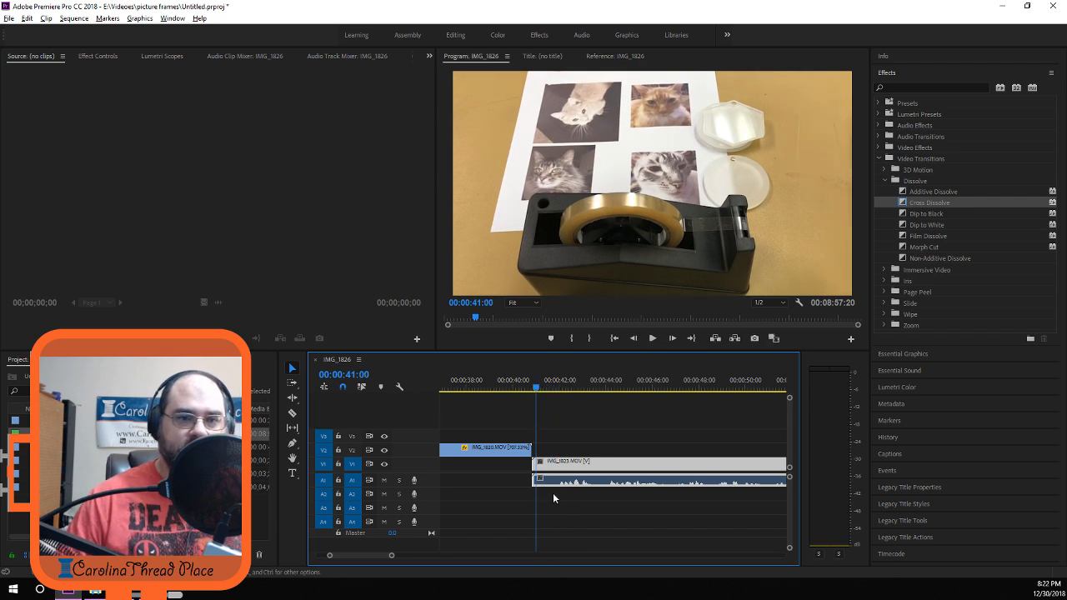
scroll(551, 488, "up", 3)
scroll(552, 500, "up", 2)
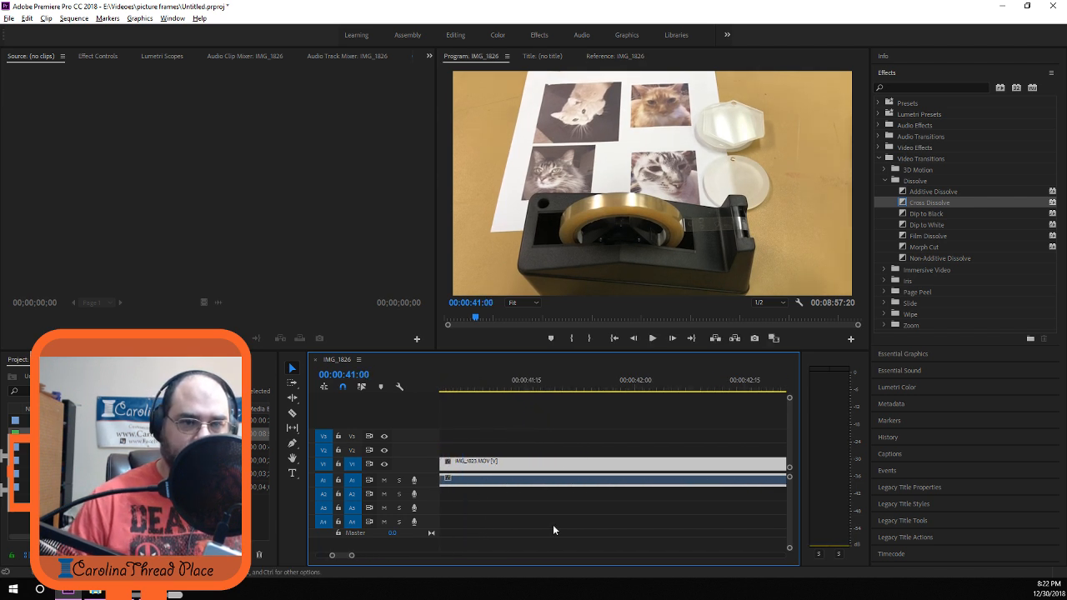
scroll(583, 510, "down", 3)
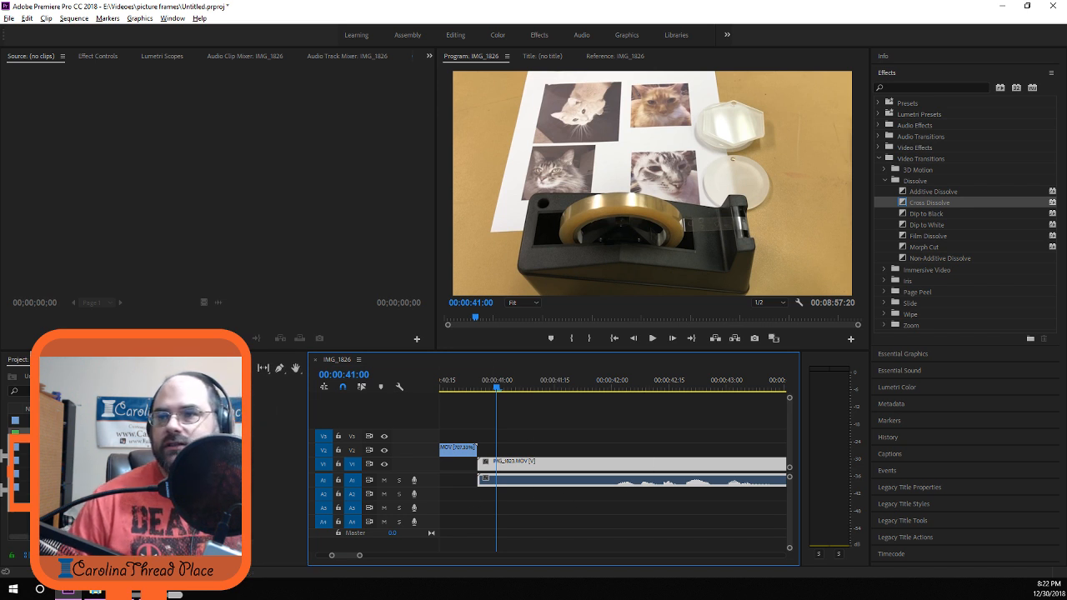
Widen the timeline by narrowing the tools area to one column and shrinking the effects and audio meter areas.
left_click_drag(260, 421, 261, 421)
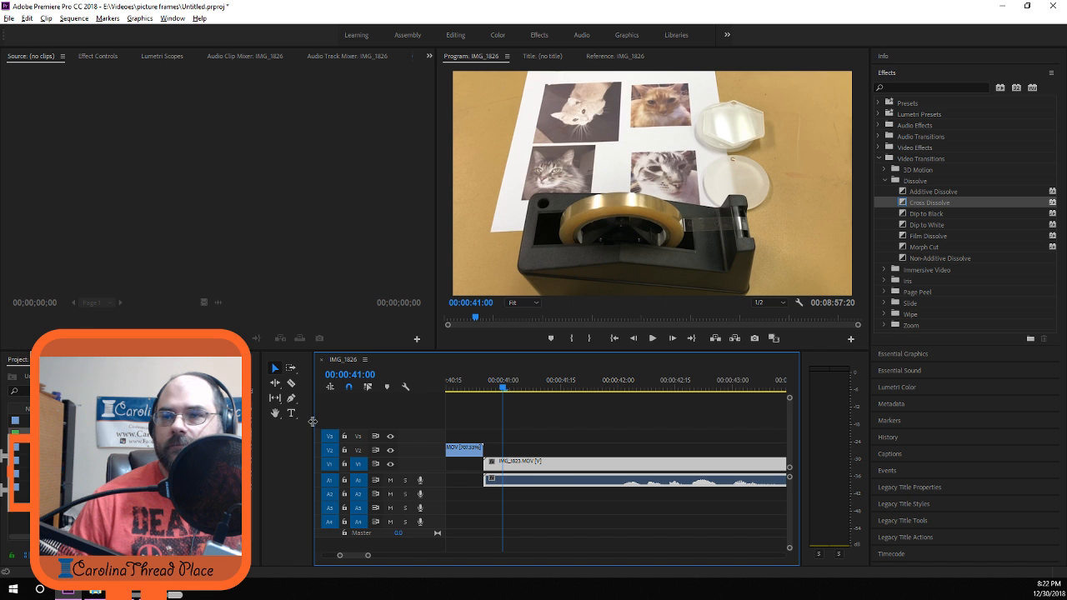
left_click_drag(312, 421, 290, 420)
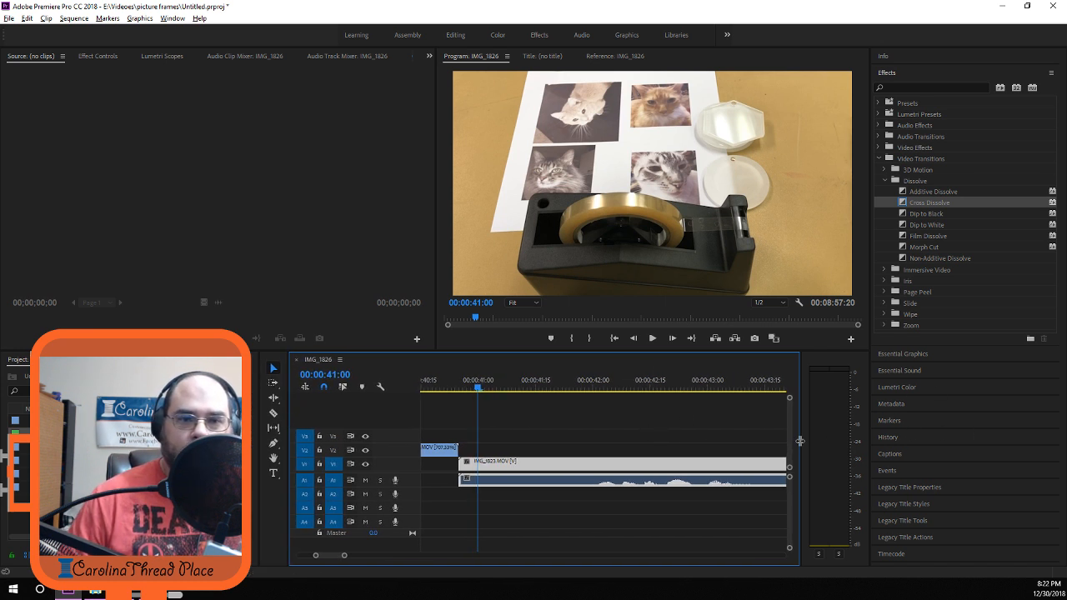
left_click_drag(794, 442, 938, 420)
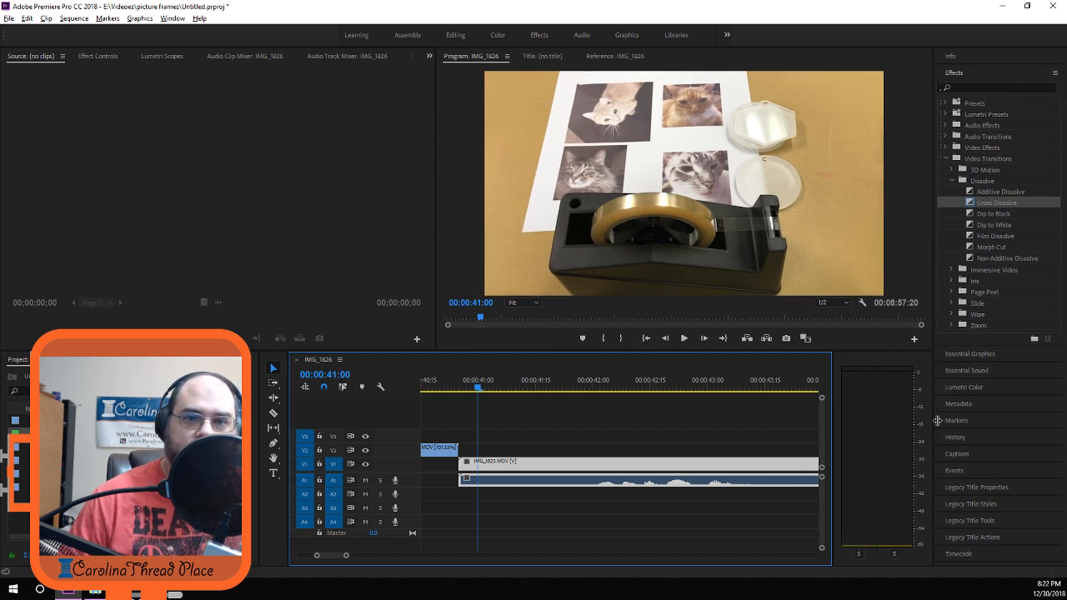
left_click_drag(834, 427, 895, 426)
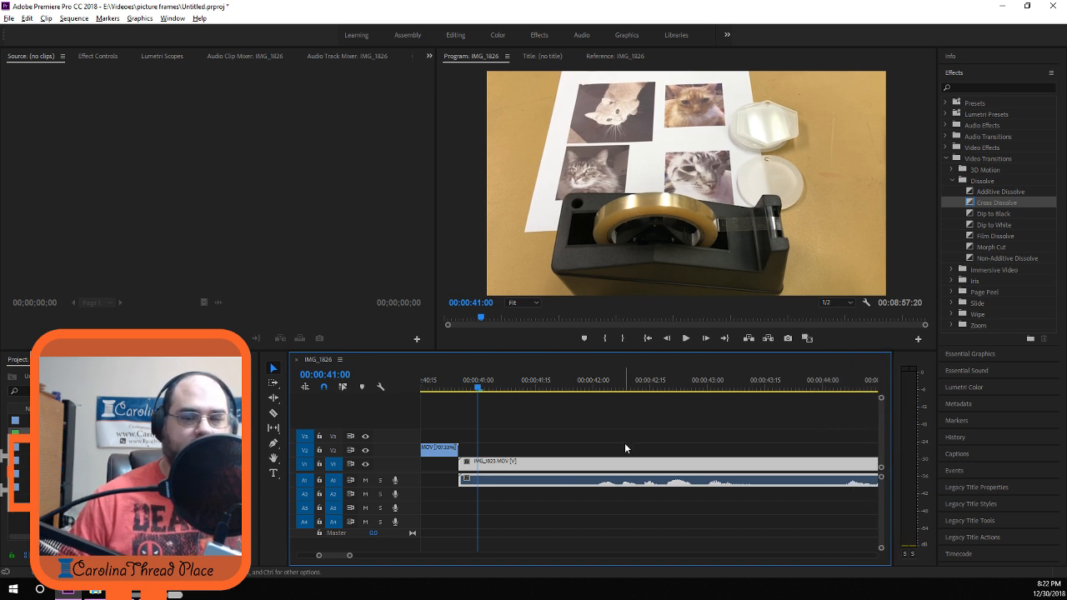
Split the IMG_1823.MOV video and audio with the Razor tool at 00:00:41:18, just before the speech starts.
left_click(589, 467)
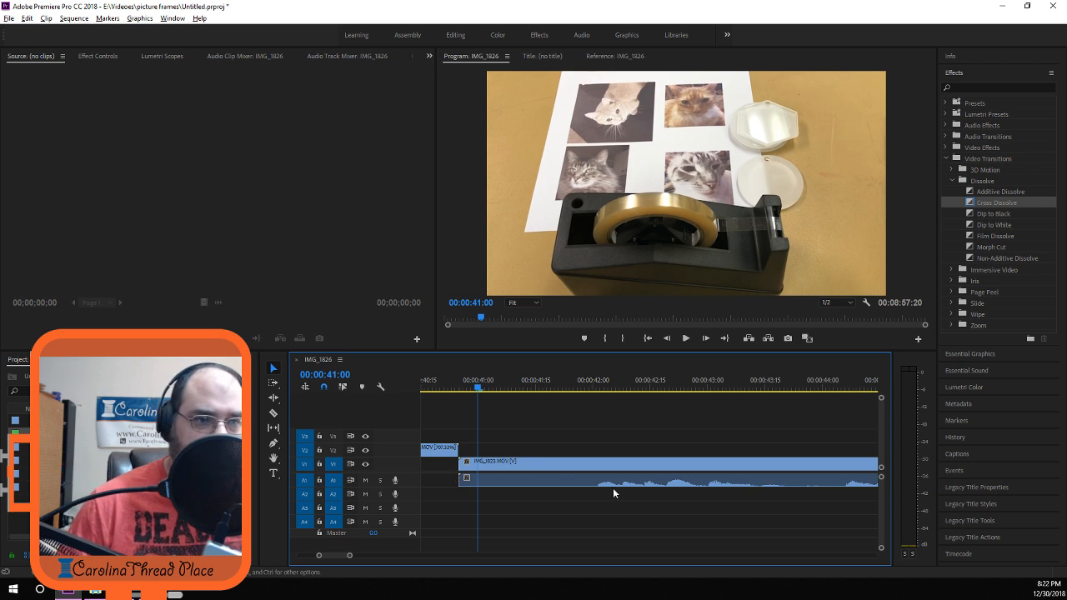
left_click(597, 389)
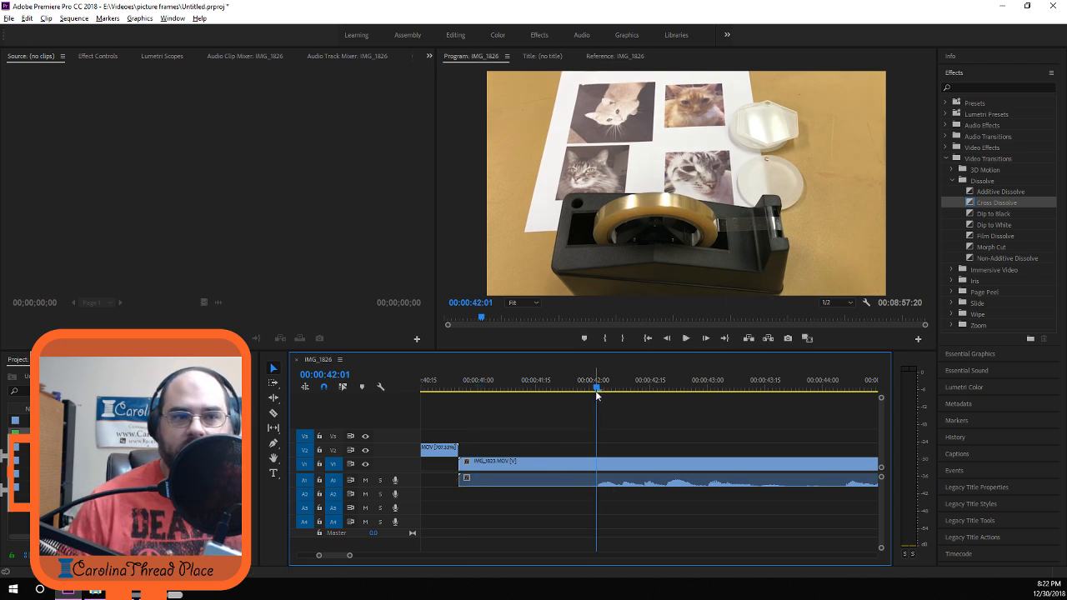
left_click_drag(596, 389, 523, 391)
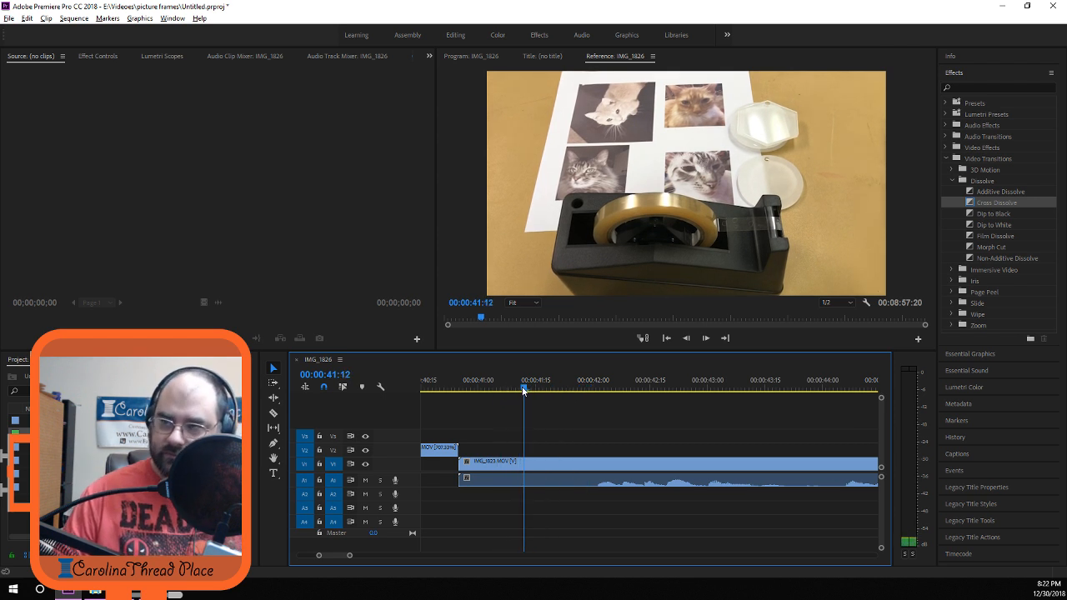
left_click_drag(524, 390, 547, 390)
left_click(272, 415)
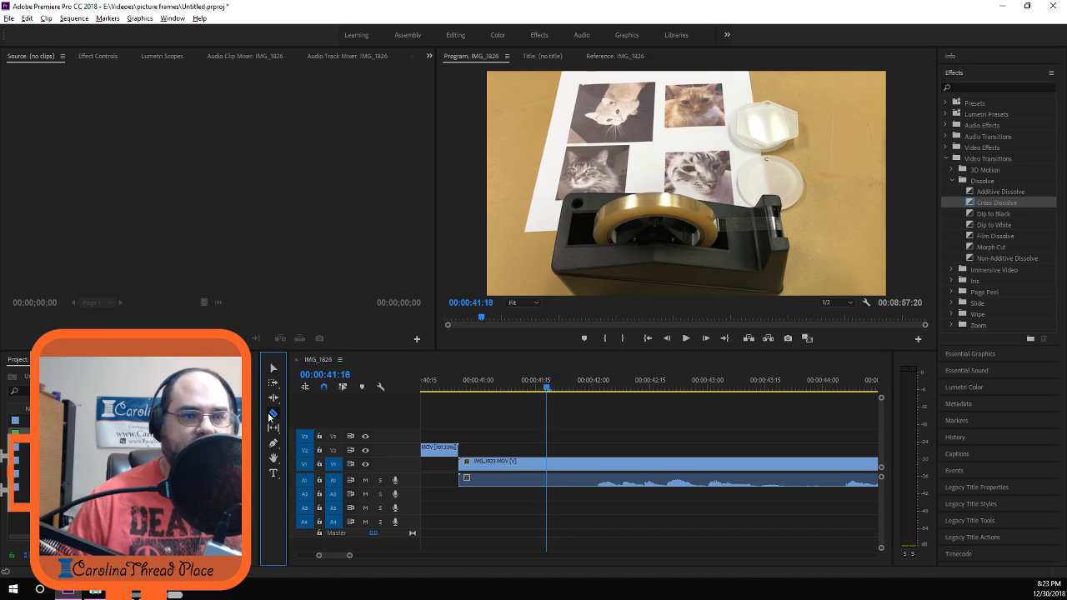
left_click(549, 464)
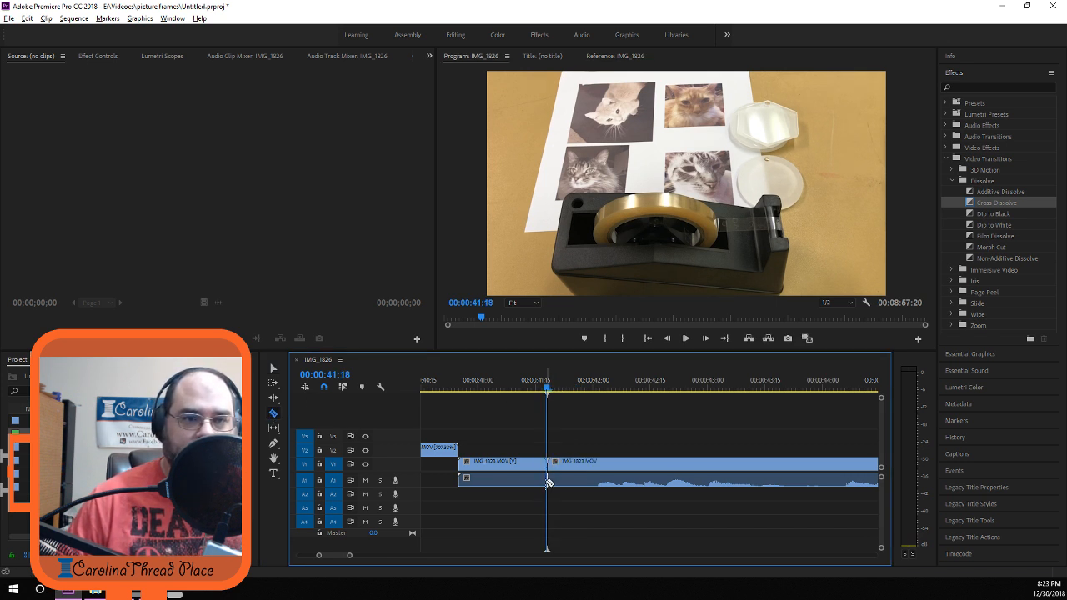
Delete the short video and audio pieces of IMG_1823.MOV that lie before the split.
left_click(274, 370)
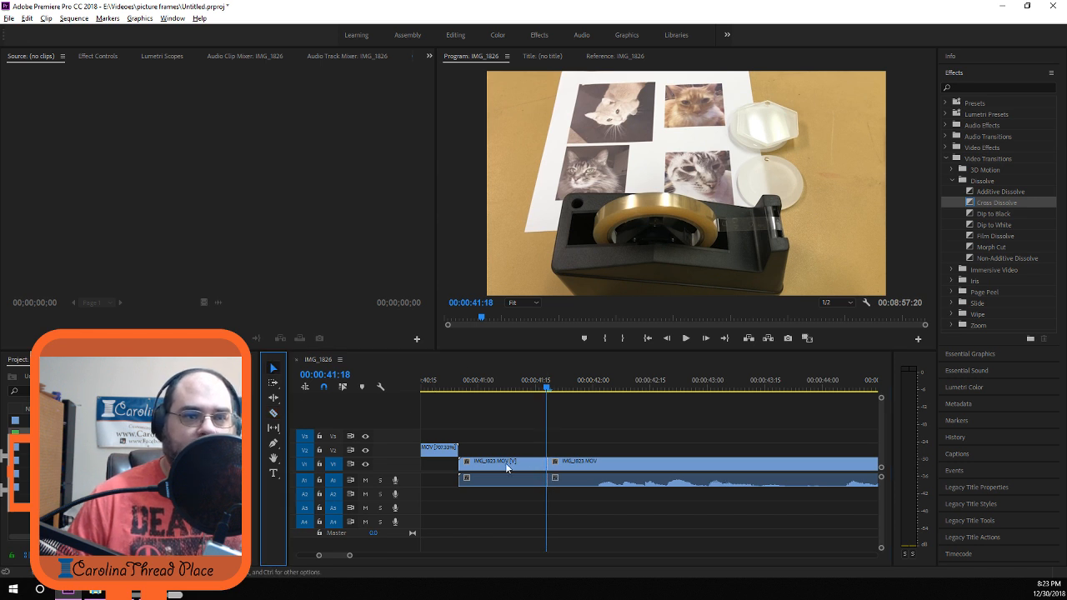
left_click(499, 466)
key("Delete")
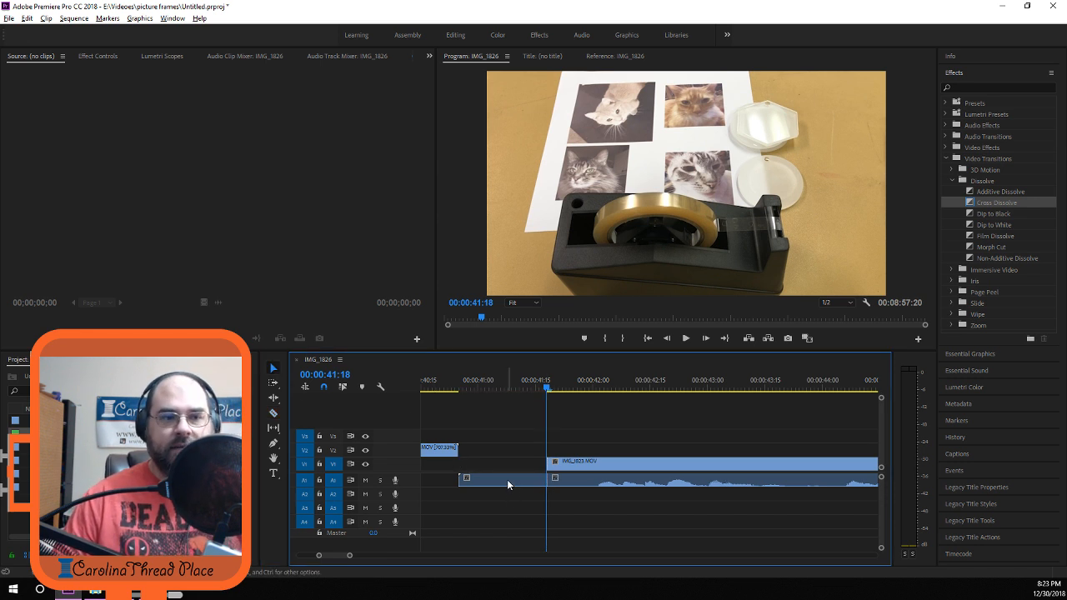
left_click(506, 480)
key("Delete")
Move the remaining IMG_1823.MOV video and audio together to start at the end of IMG_1820.MOV.
left_click(569, 481)
left_click(571, 484, "shift")
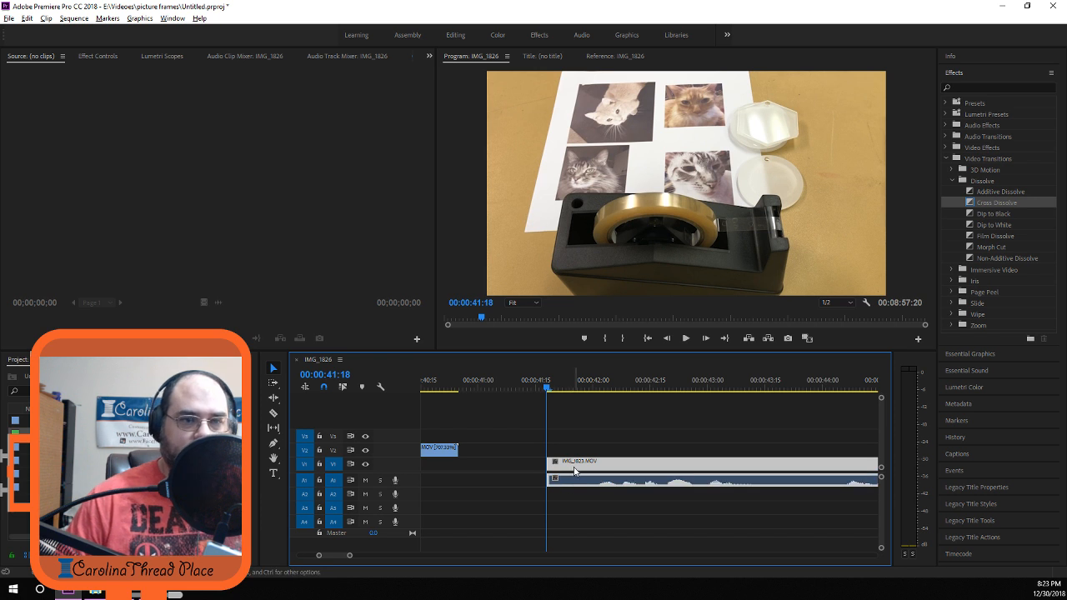
left_click_drag(555, 469, 466, 468)
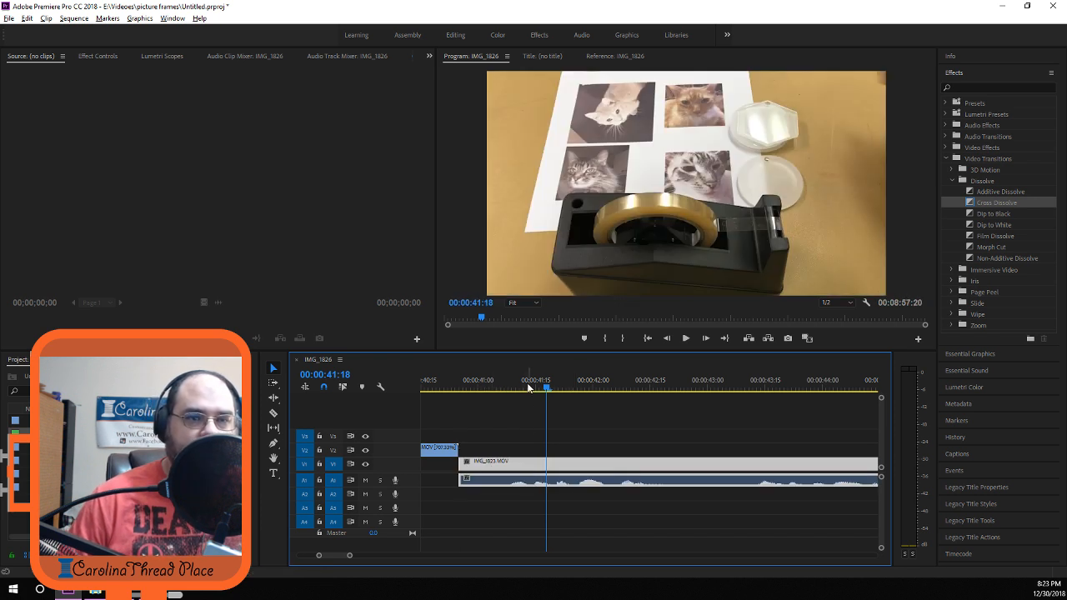
Play the trimmed IMG_1823.MOV from 00:00:40:26 to about 00:02:10 to review its content.
left_click_drag(546, 389, 463, 393)
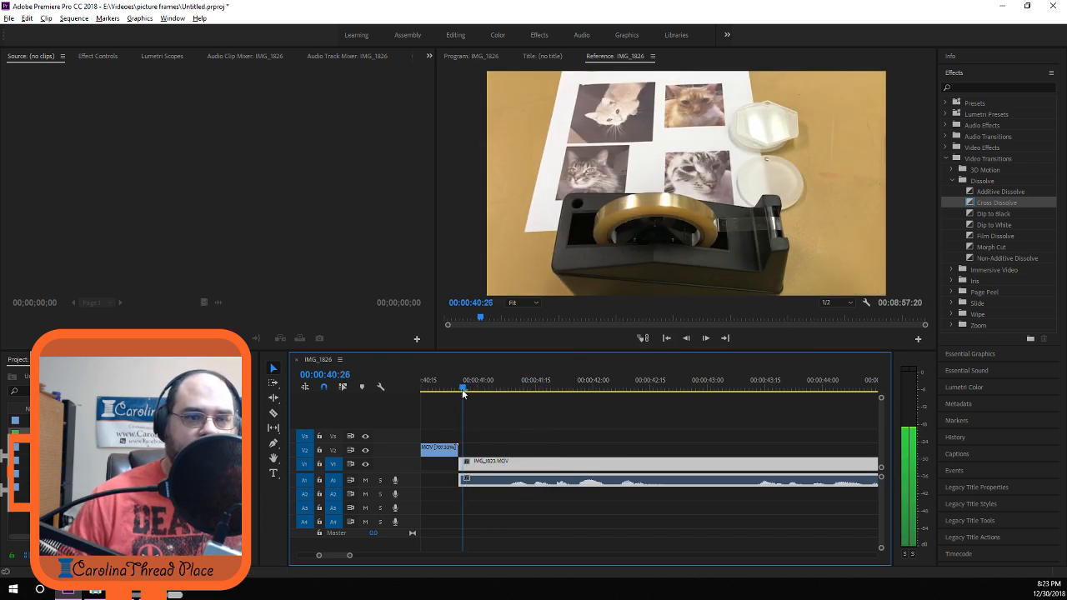
key("space")
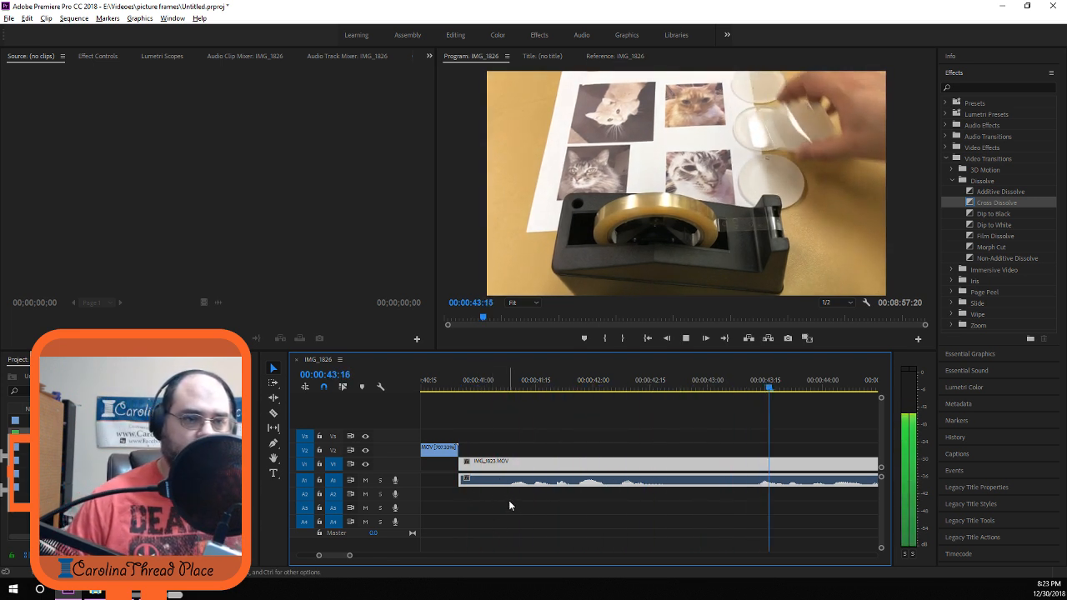
scroll(523, 507, "down", 8)
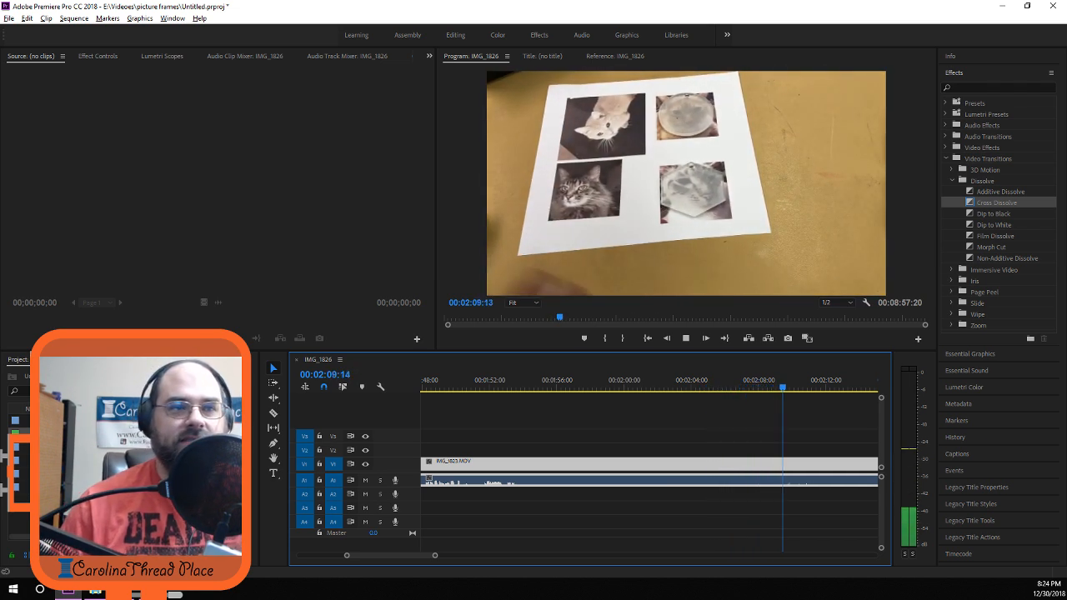
key("space")
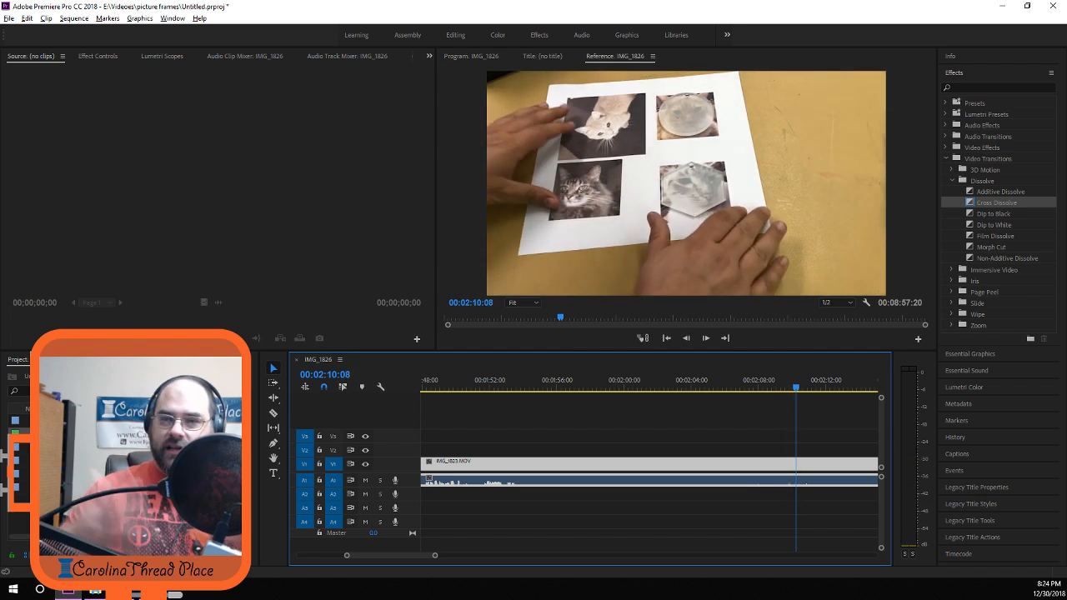
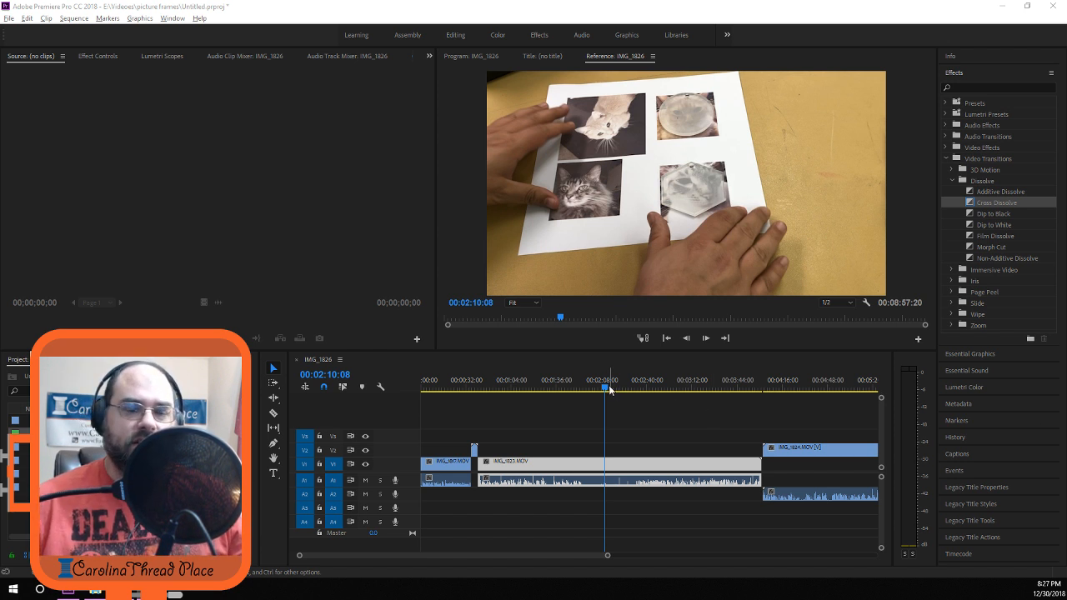
Review the later part of IMG_1823.MOV from 00:03:26:29 through the gap to the start of IMG_1824.MOV.
left_click_drag(616, 386, 713, 388)
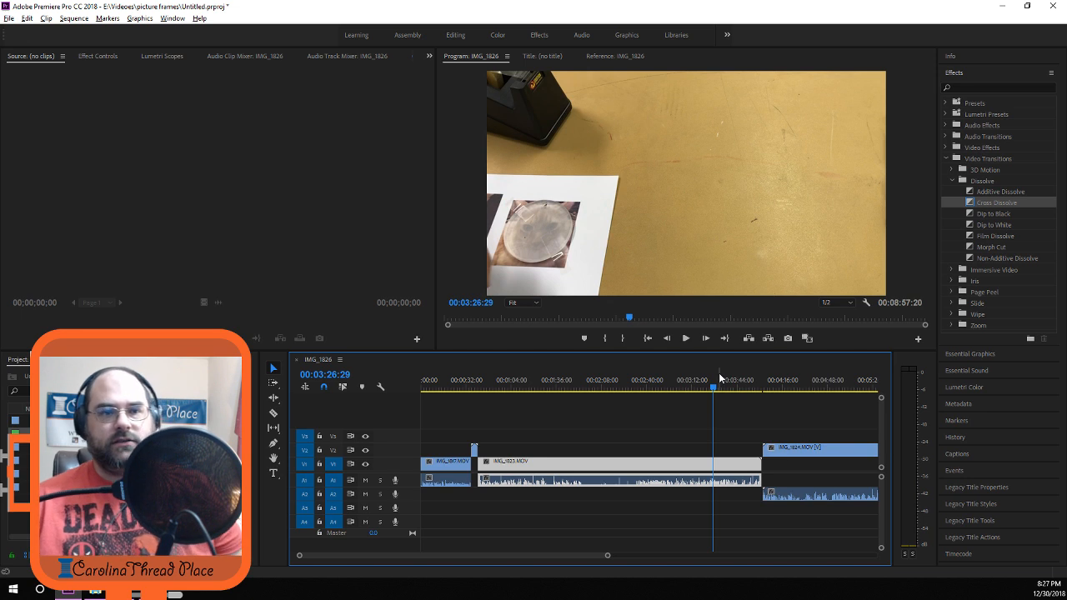
key("space")
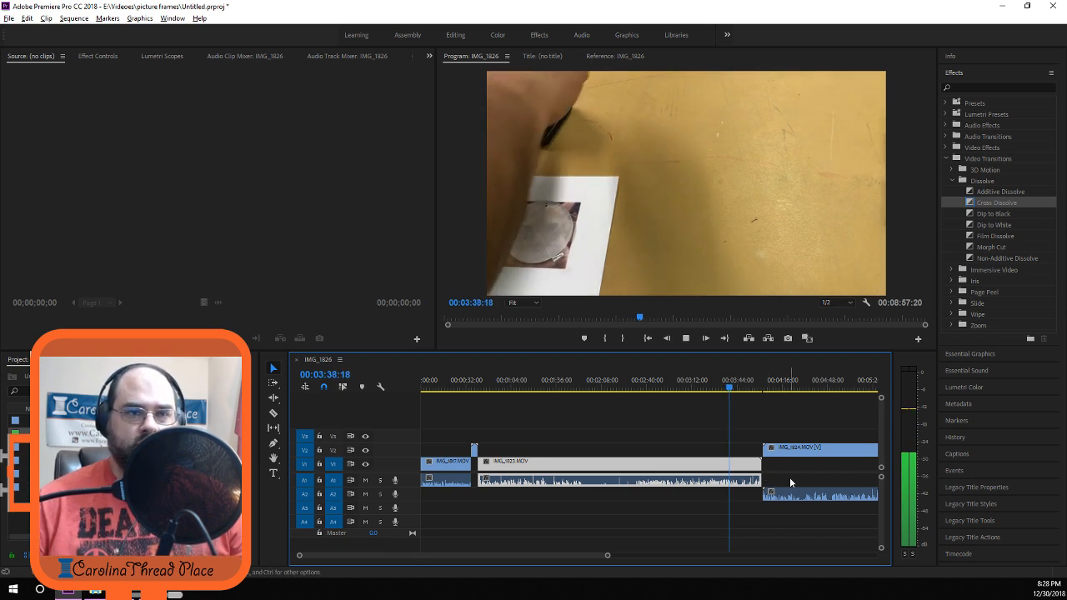
key("space")
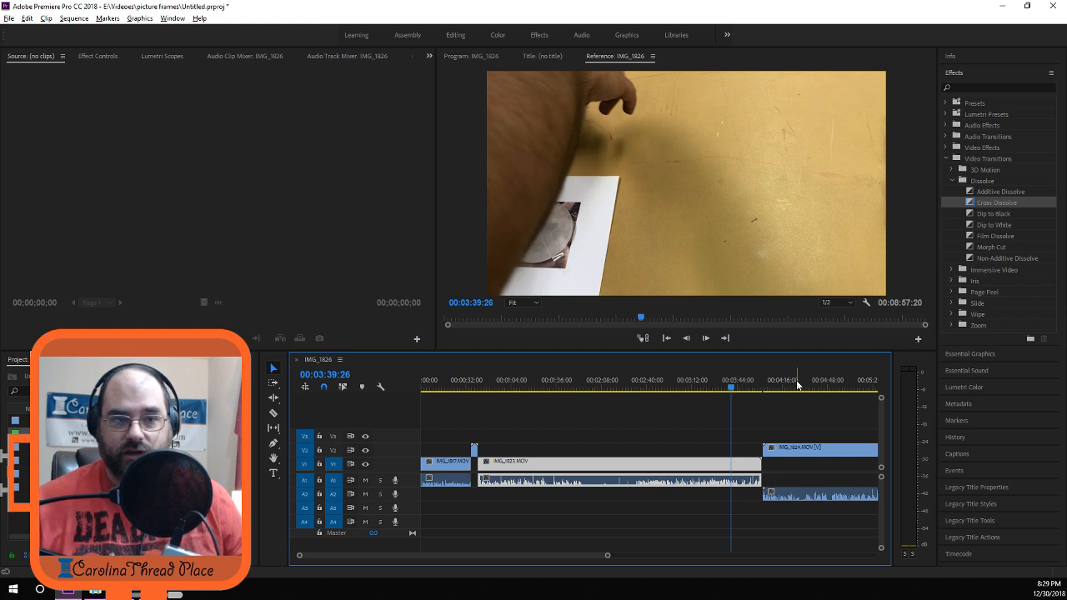
left_click_drag(731, 388, 746, 389)
key("space")
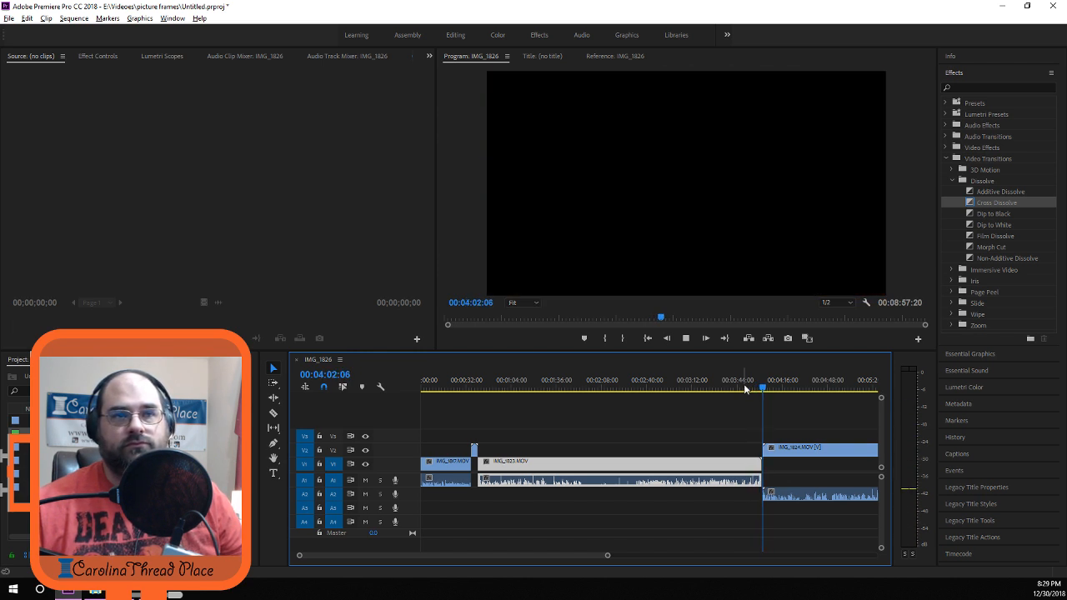
key("space")
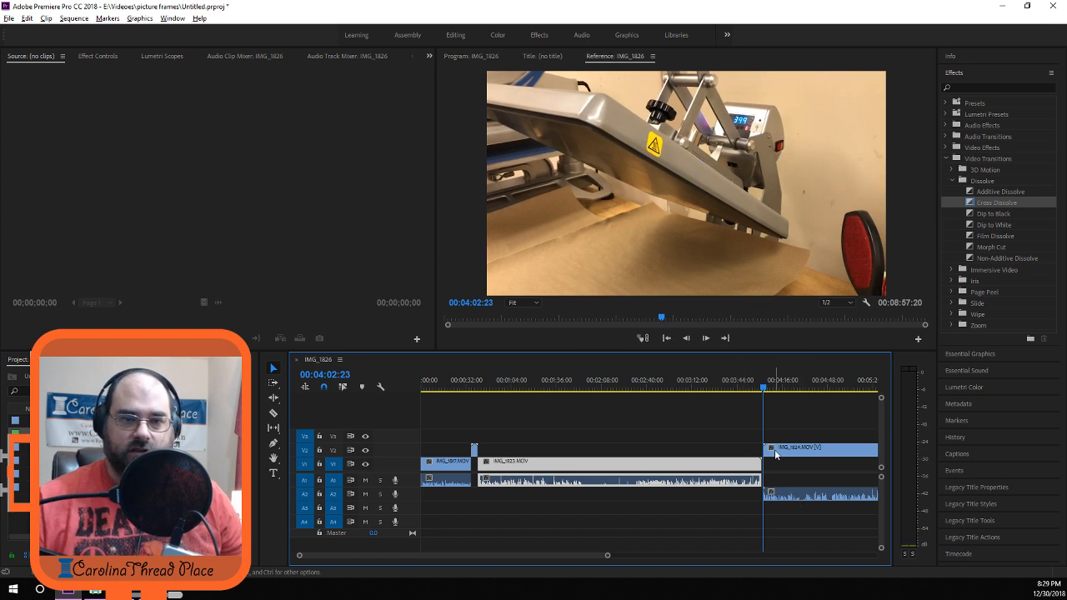
Close the gap after IMG_1823.MOV by moving the IMG_1824.MOV video on V2 and audio on A2 to its end.
key("equal")
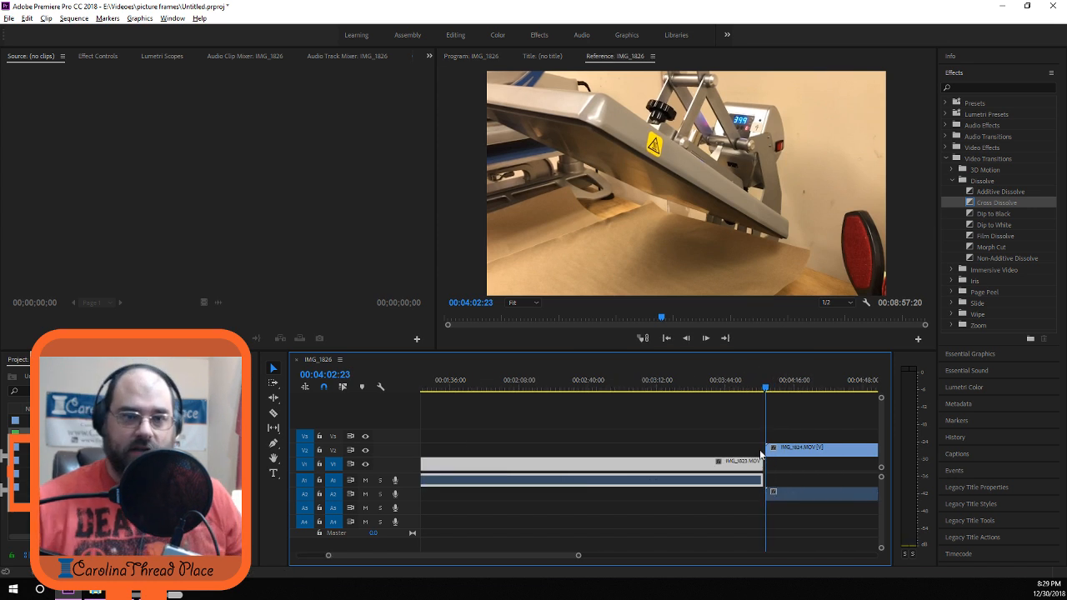
key("equal")
key("equal")
key("equal")
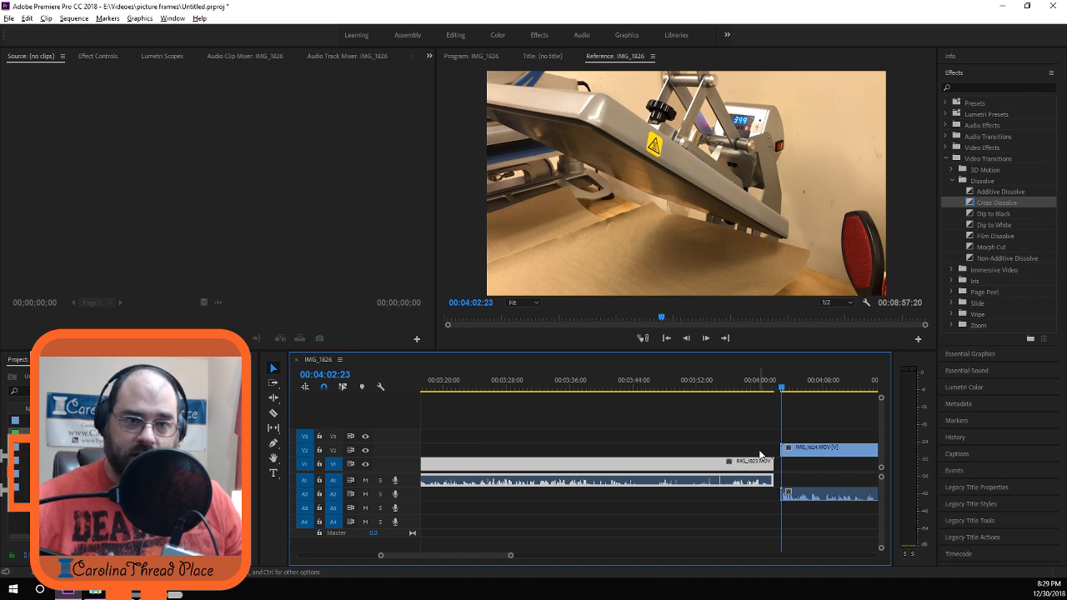
key("equal")
key("equal")
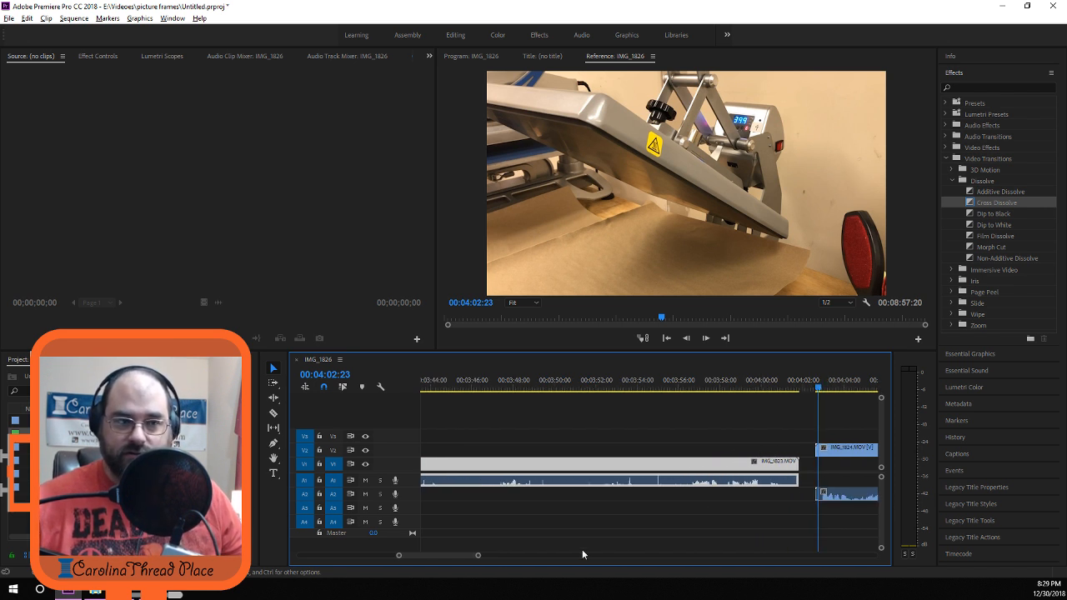
mouse_move(452, 558)
left_mouse_down()
mouse_move(471, 560)
mouse_move(455, 559)
left_mouse_up()
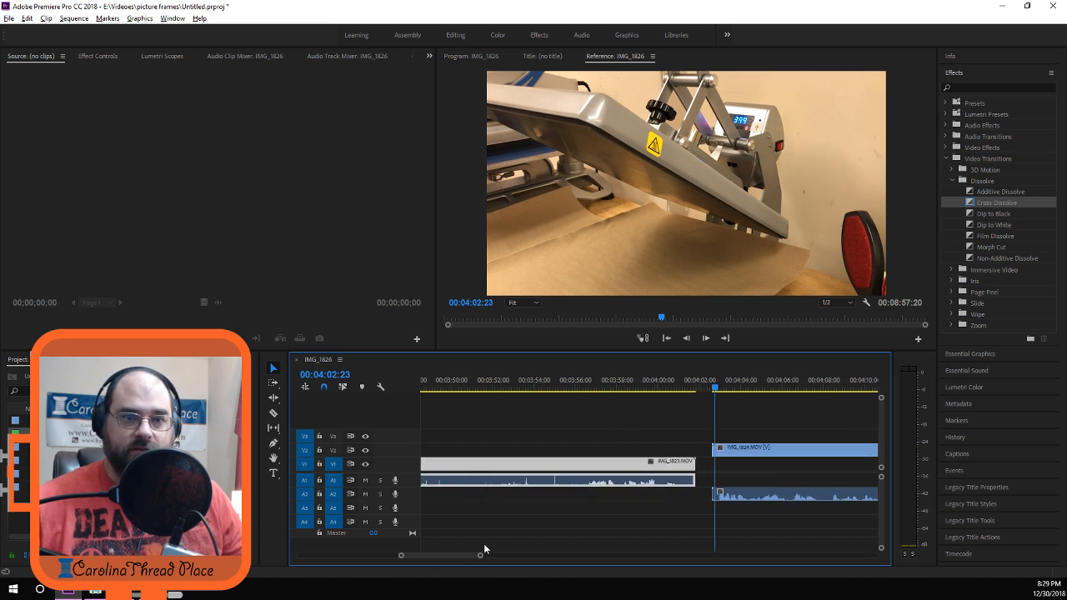
left_click_drag(714, 388, 693, 391)
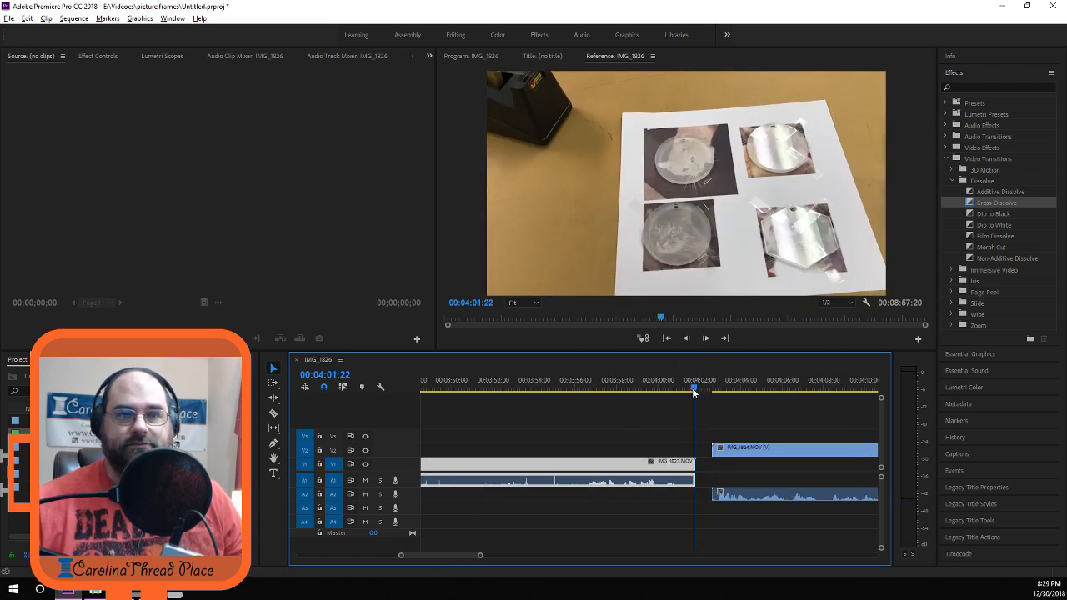
left_click(734, 450)
left_click_drag(732, 450, 716, 451)
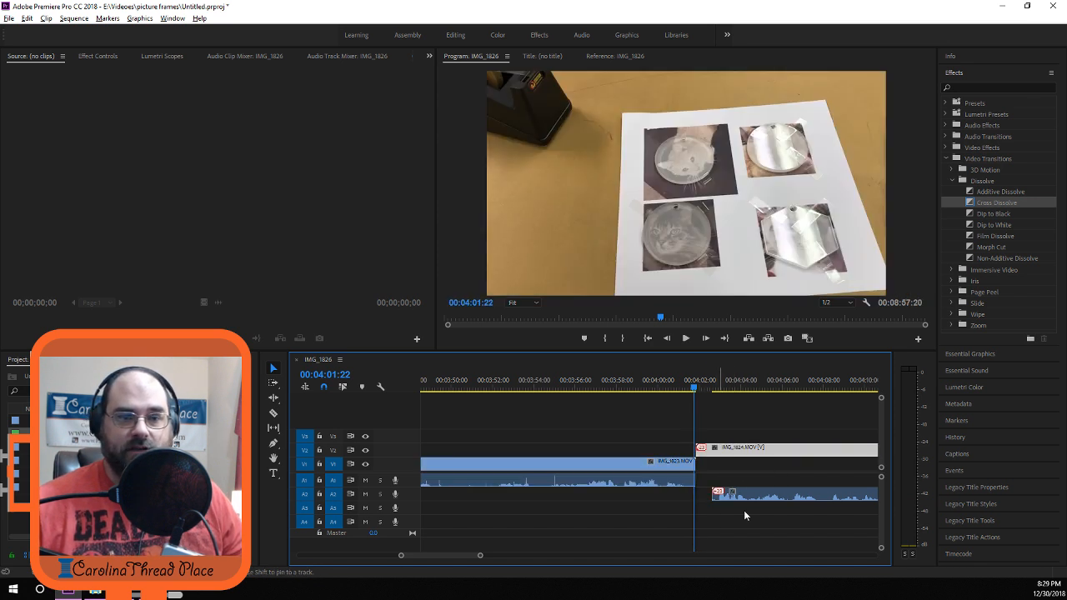
left_click_drag(744, 495, 722, 494)
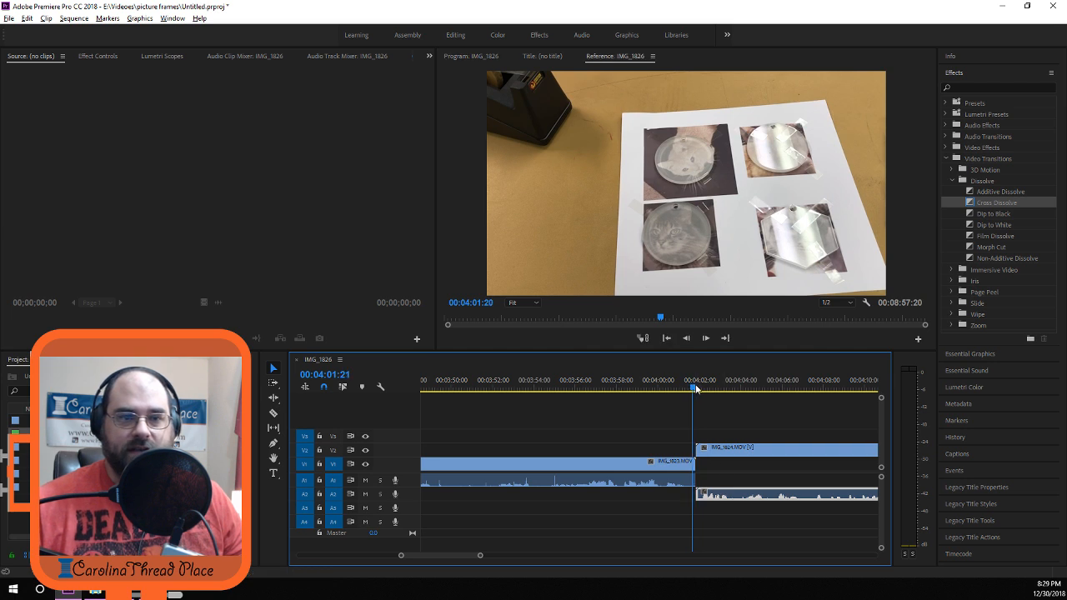
Play across the cut from IMG_1823.MOV to IMG_1824.MOV, from 00:04:01:03 to 00:04:06:14.
left_click_drag(694, 388, 680, 392)
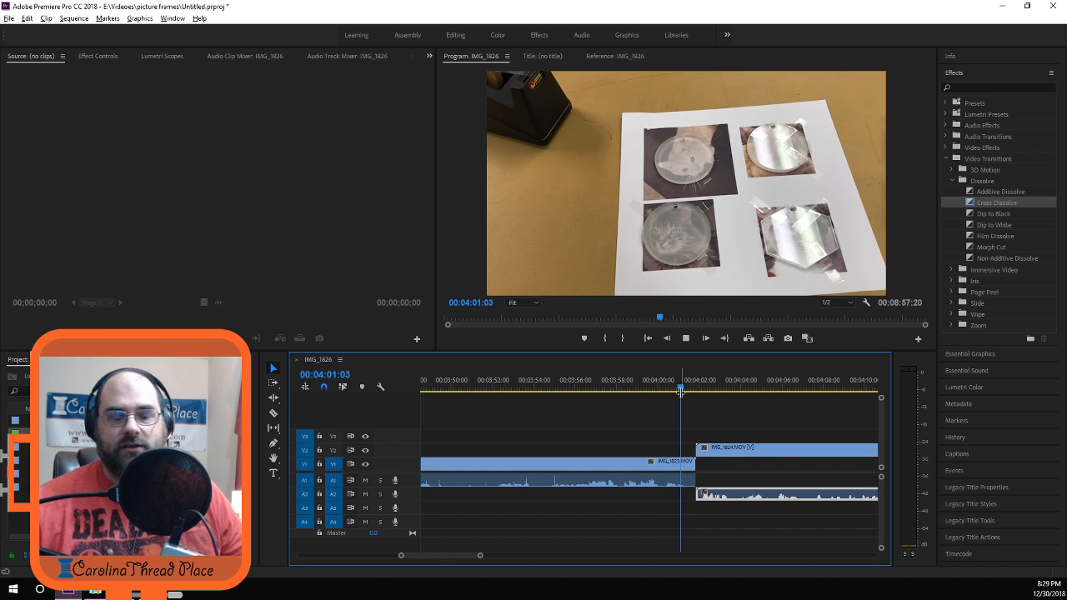
key("space")
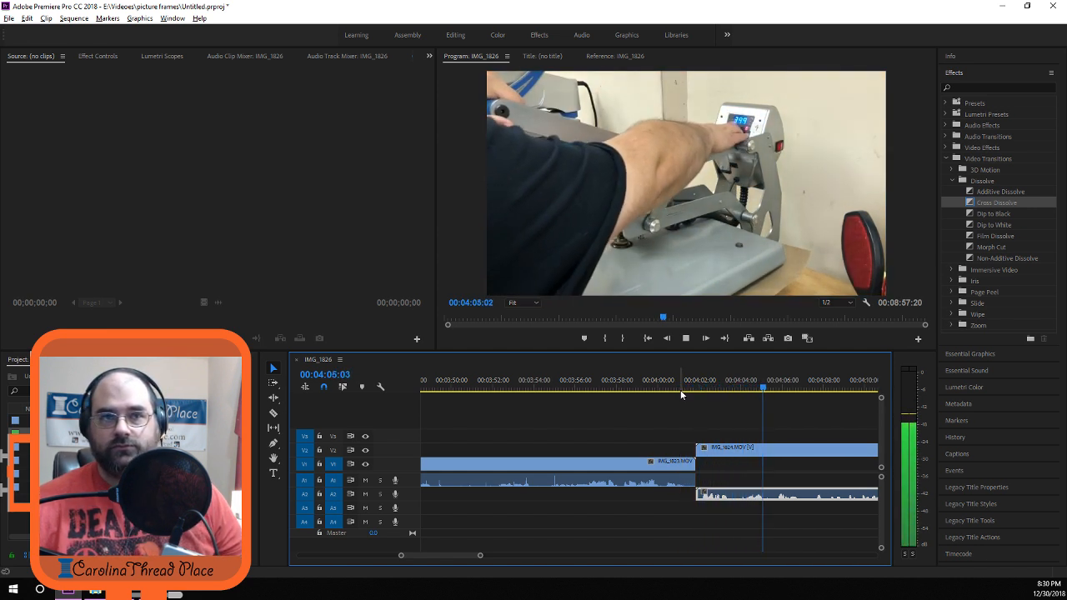
key("space")
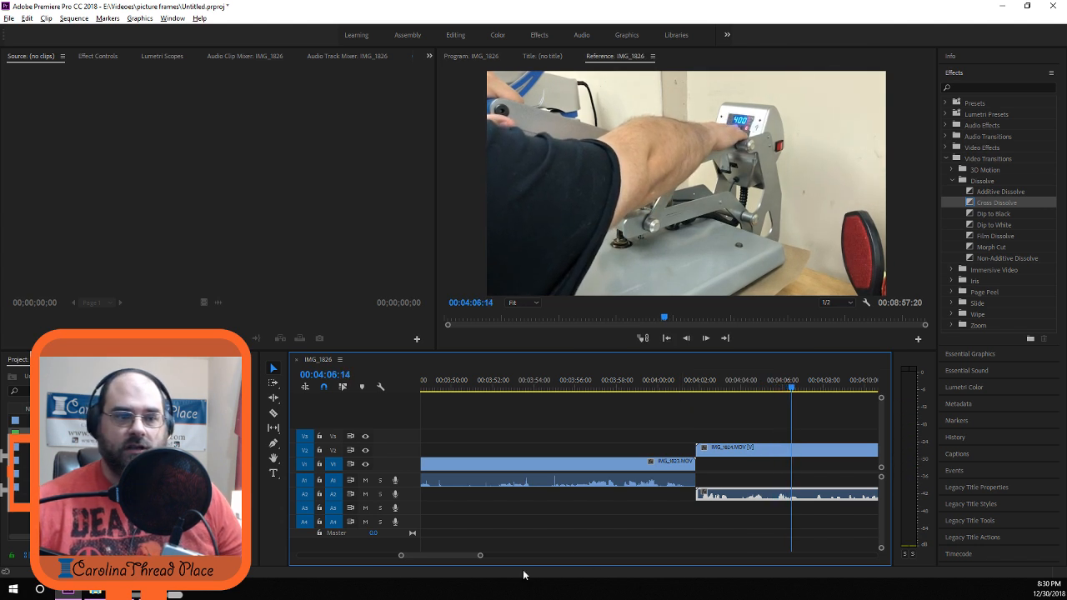
mouse_move(452, 551)
left_mouse_down()
mouse_move(468, 557)
mouse_move(450, 556)
left_mouse_up()
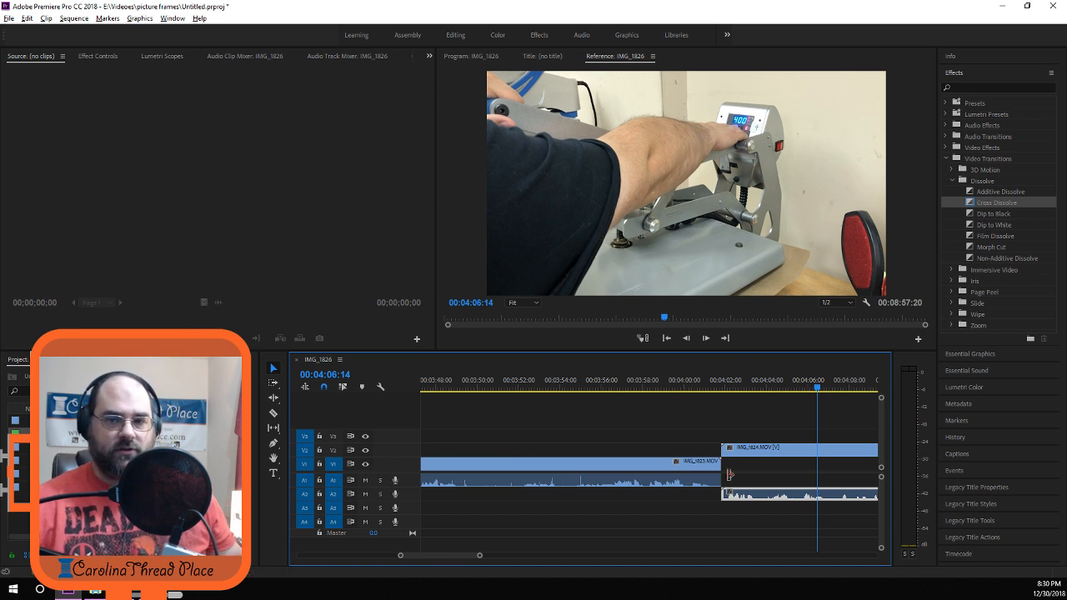
Examine the junction of IMG_1823.MOV and IMG_1824.MOV around 00:04:01:25 up close and within the whole sequence.
left_click(722, 387)
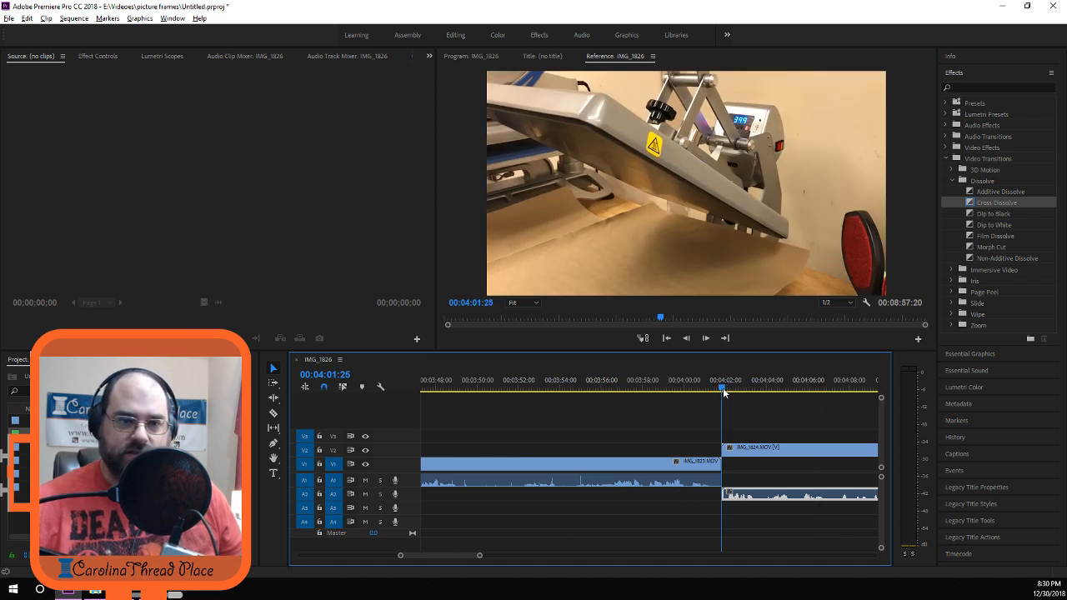
scroll(733, 504, "up", 5)
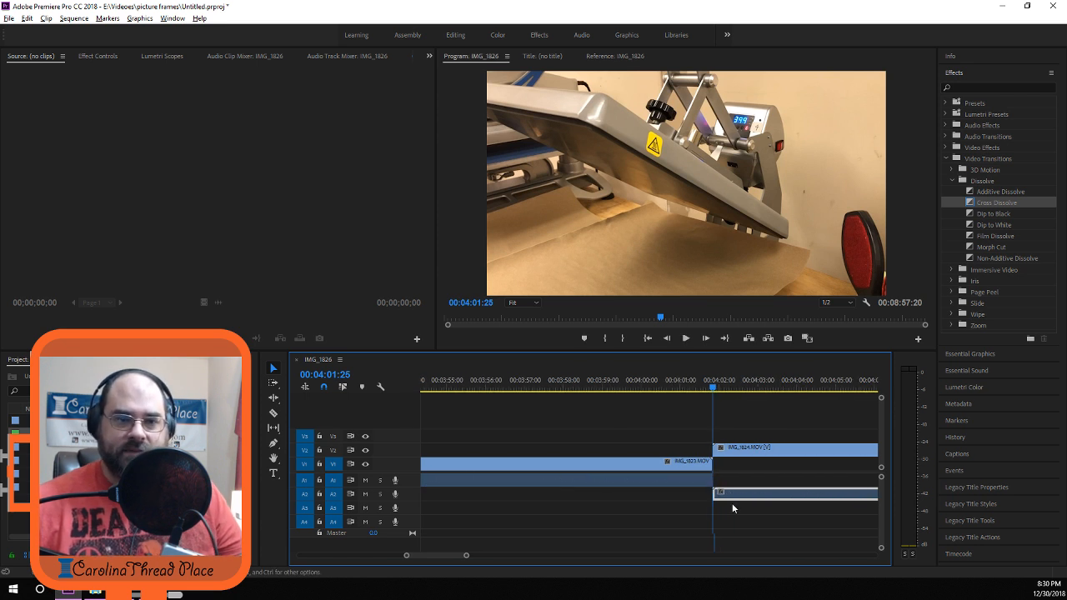
scroll(732, 502, "up", 2)
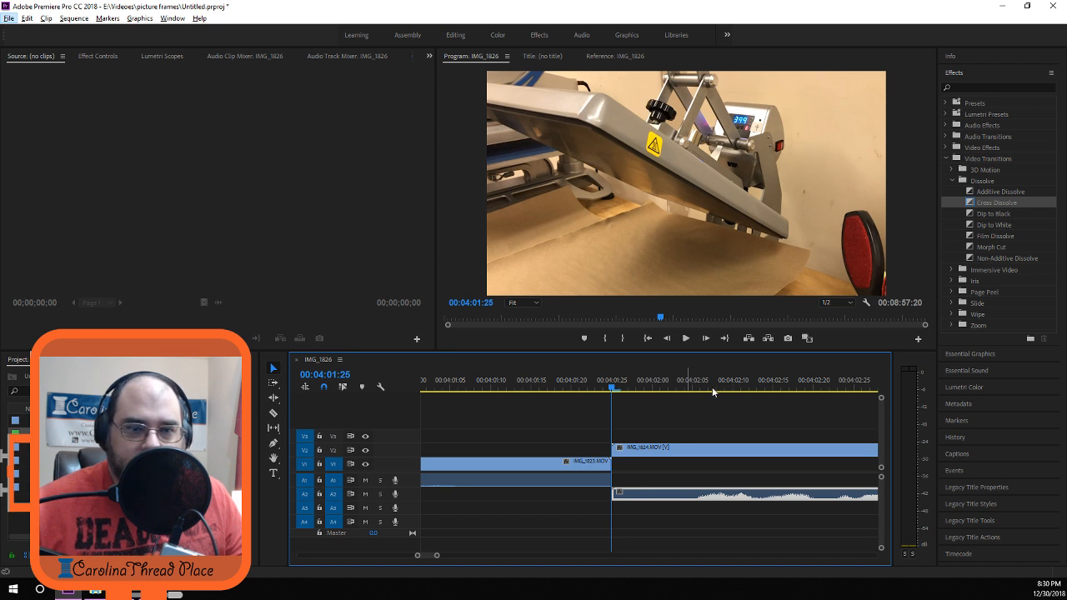
mouse_move(690, 388)
left_mouse_down()
mouse_move(701, 389)
mouse_move(615, 389)
mouse_move(692, 388)
left_mouse_up()
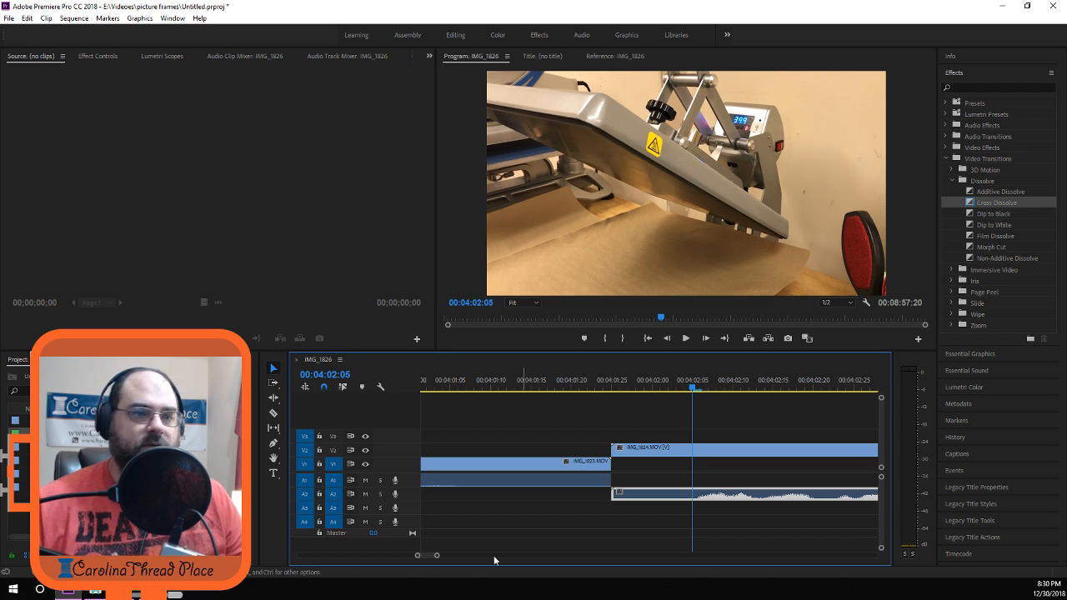
scroll(605, 472, "down", 5)
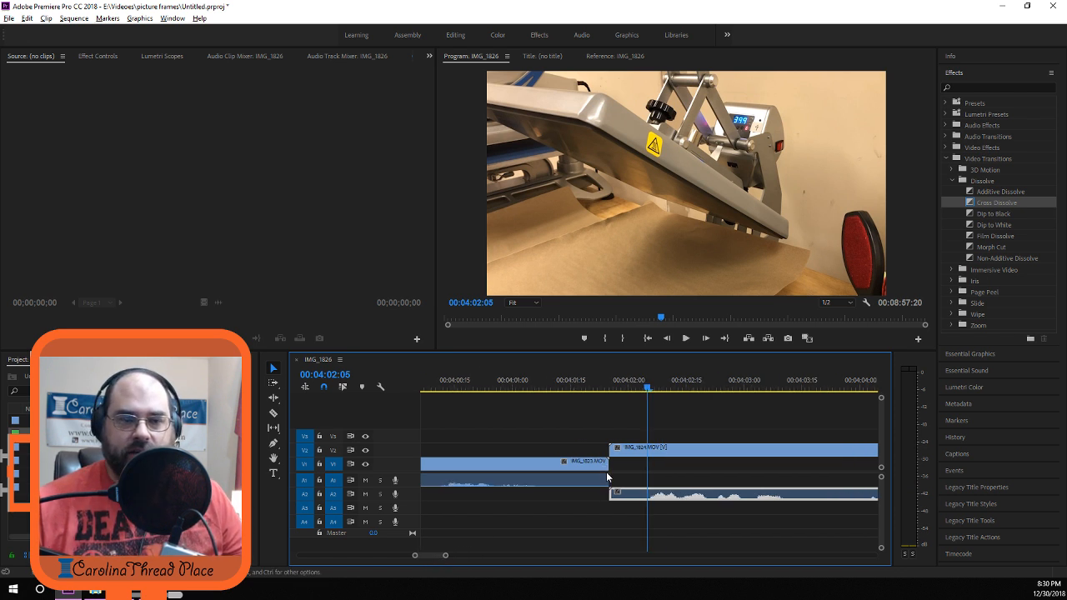
scroll(605, 472, "down", 3)
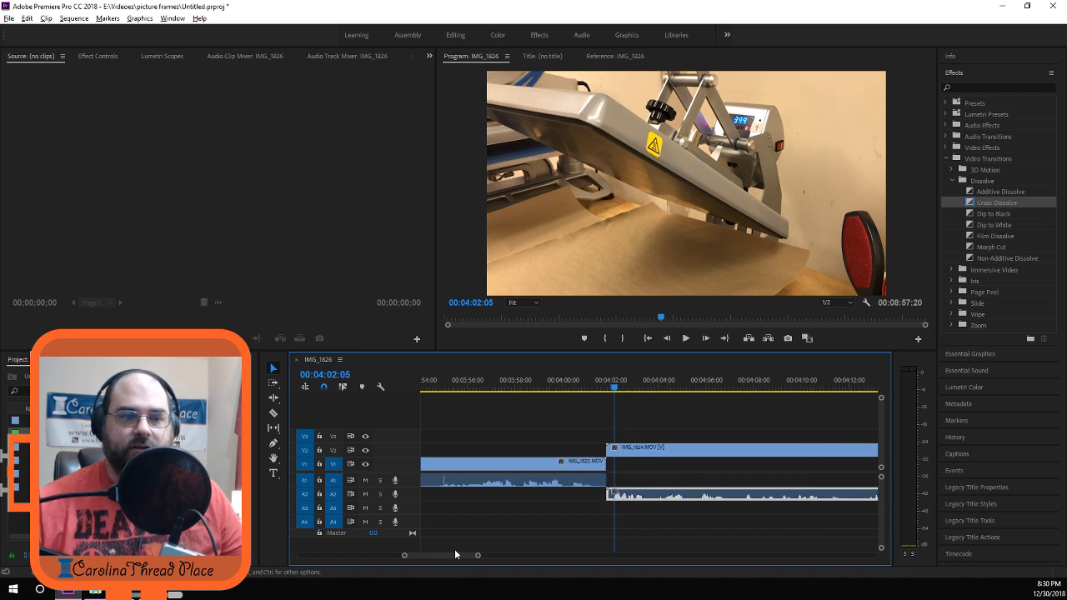
mouse_move(454, 549)
left_mouse_down()
mouse_move(543, 555)
mouse_move(553, 543)
mouse_move(454, 559)
left_mouse_up()
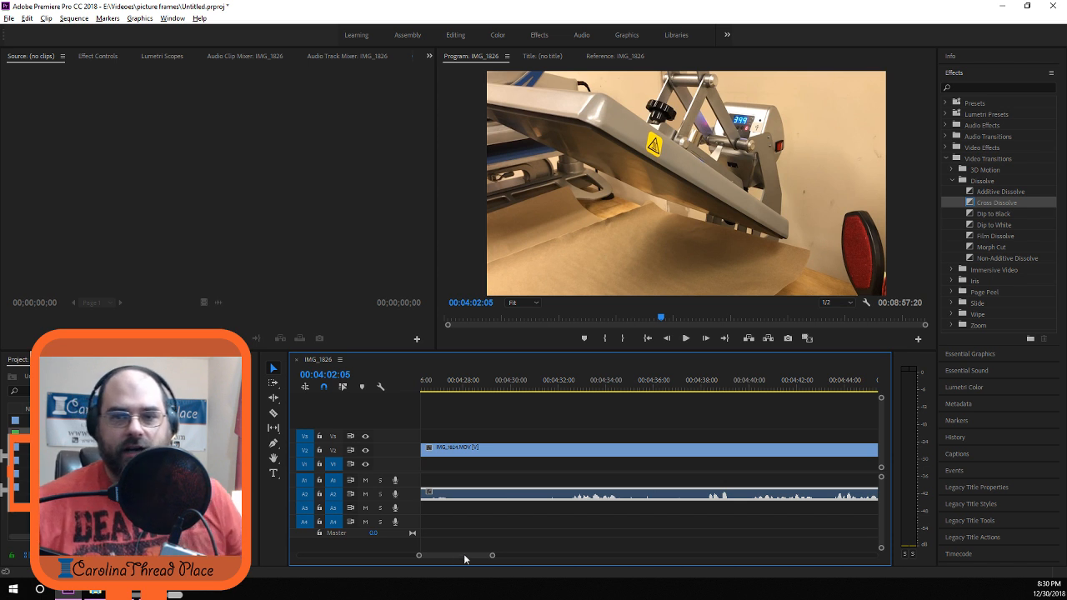
mouse_move(464, 558)
left_mouse_down()
mouse_move(432, 555)
mouse_move(471, 558)
mouse_move(453, 562)
left_mouse_up()
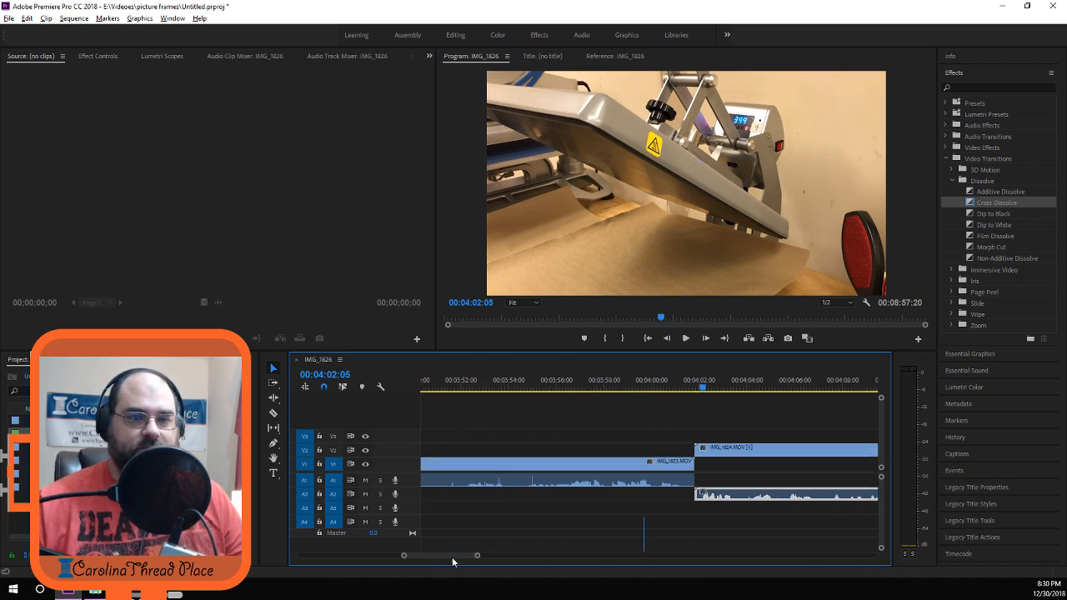
scroll(655, 485, "down", 6)
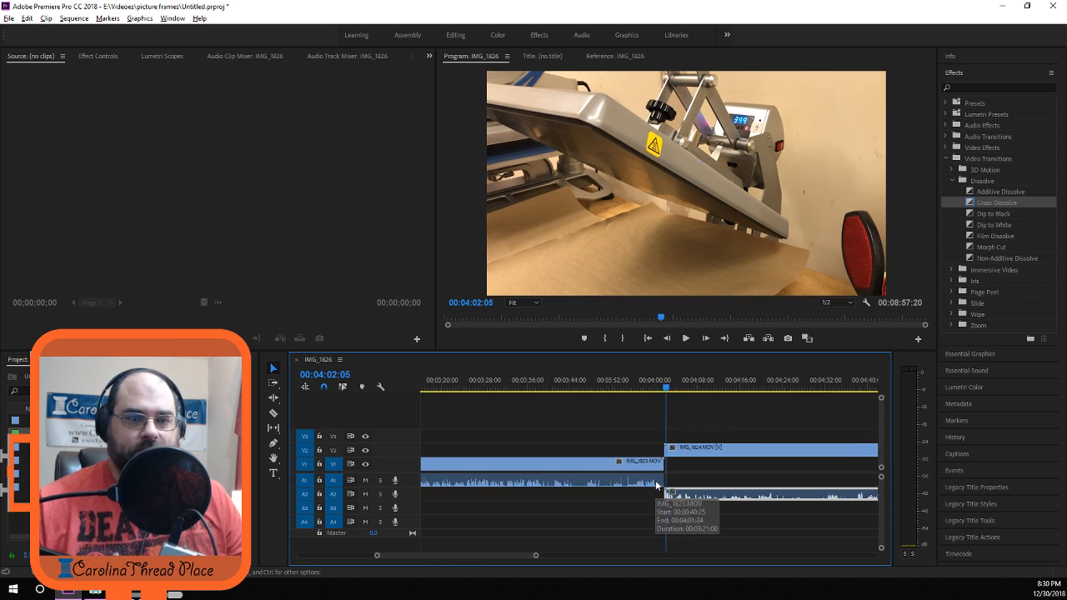
scroll(656, 484, "down", 6)
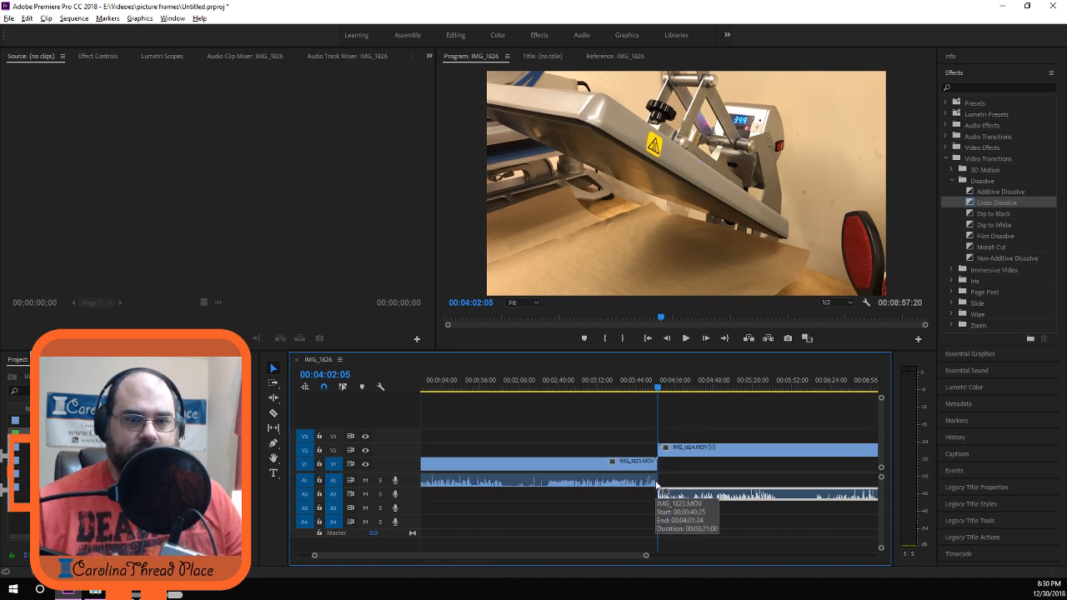
scroll(656, 484, "down", 3)
scroll(531, 560, "down", 2)
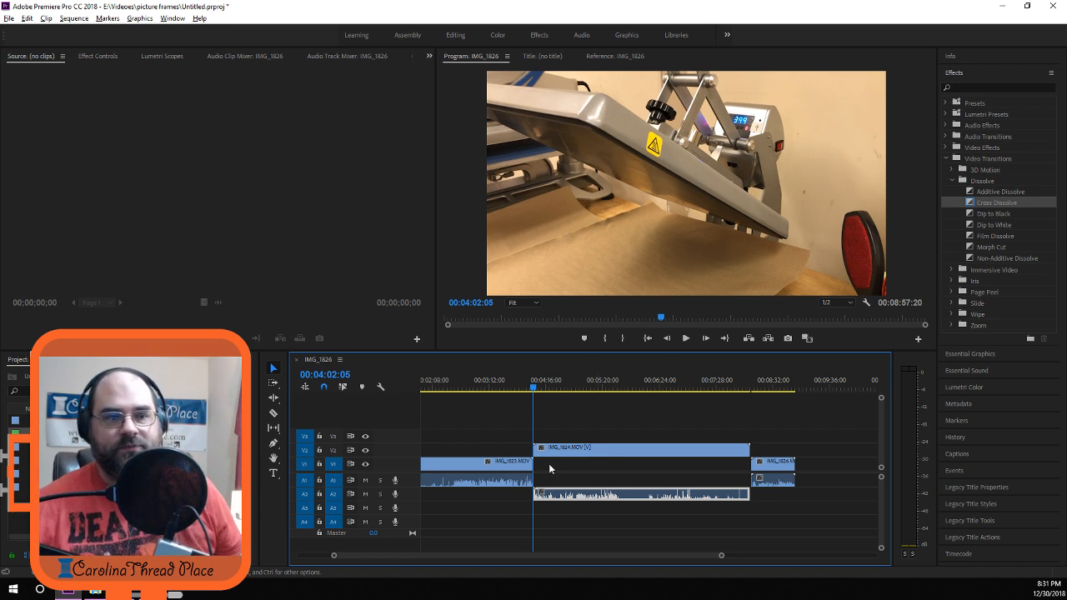
Play IMG_1824.MOV from 00:04:02:05 to 00:05:39:08 to find where the heat press is closed and waiting.
key("space")
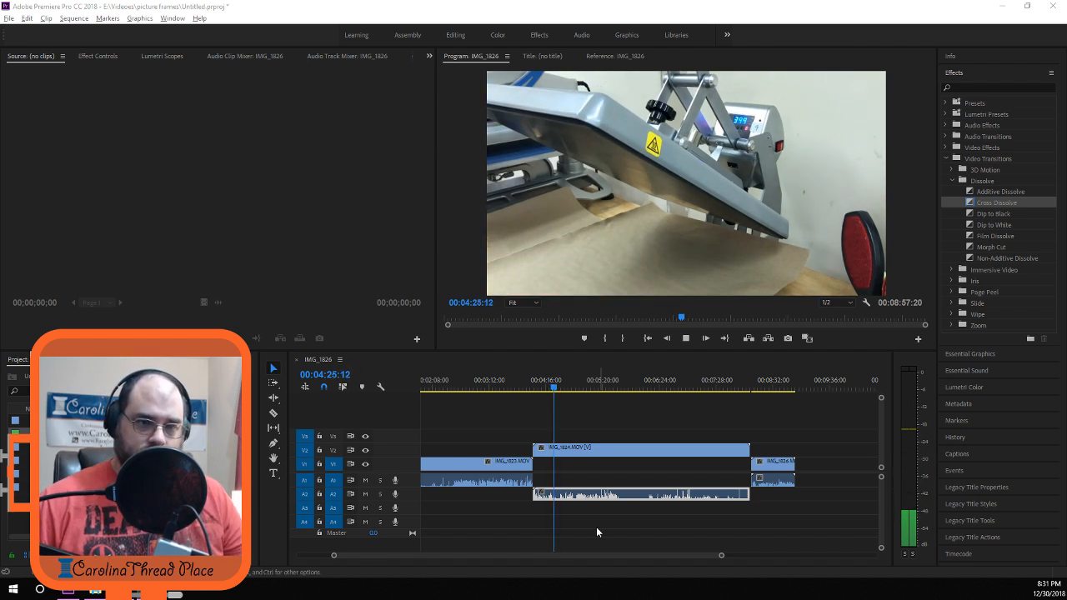
scroll(565, 489, "up", 5)
scroll(564, 489, "up", 2)
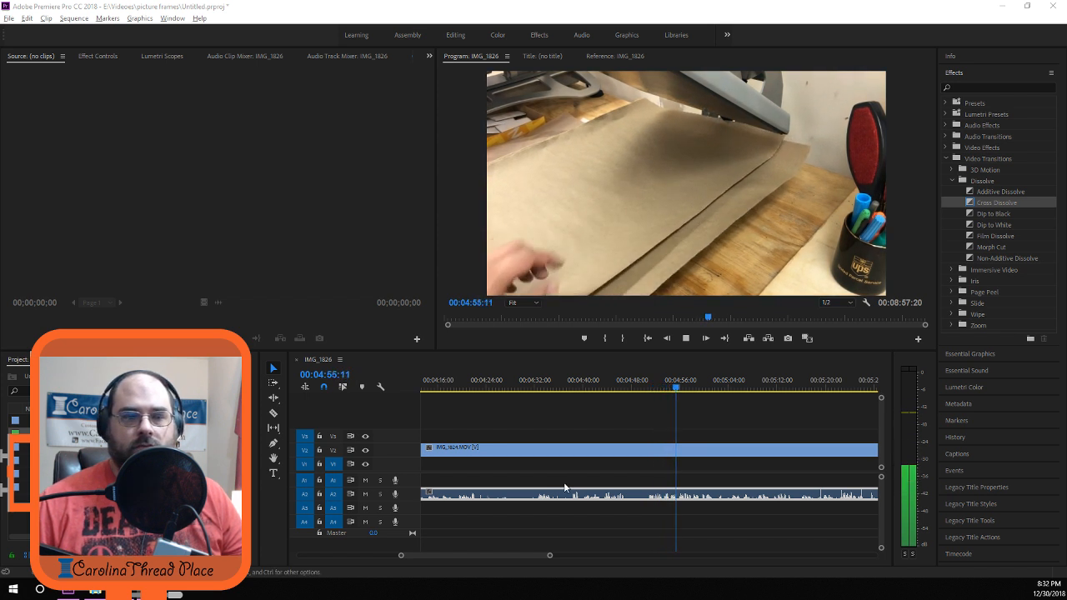
left_click(710, 373)
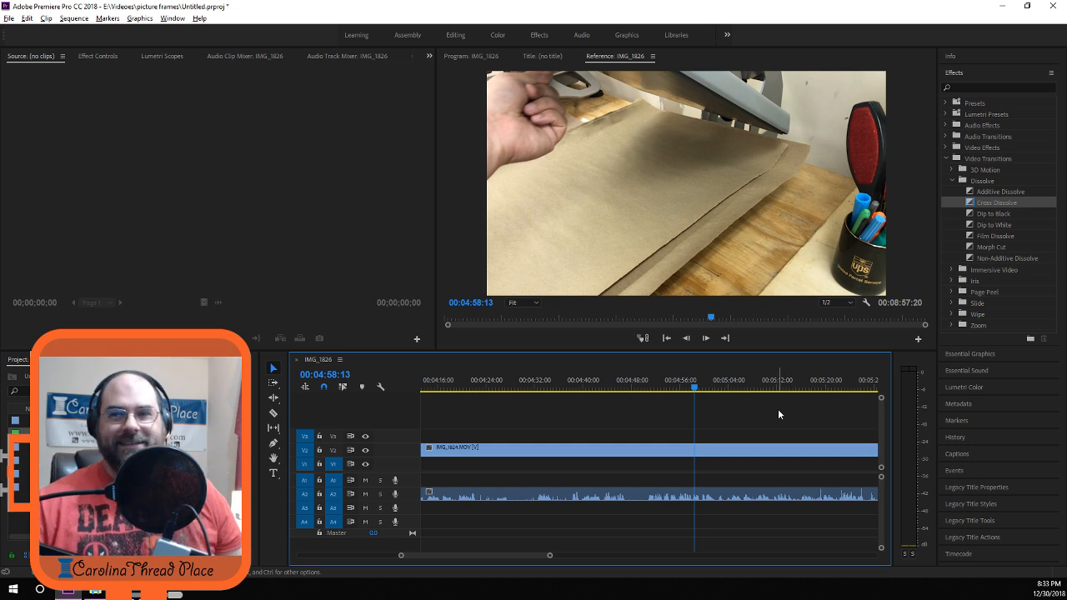
key("space")
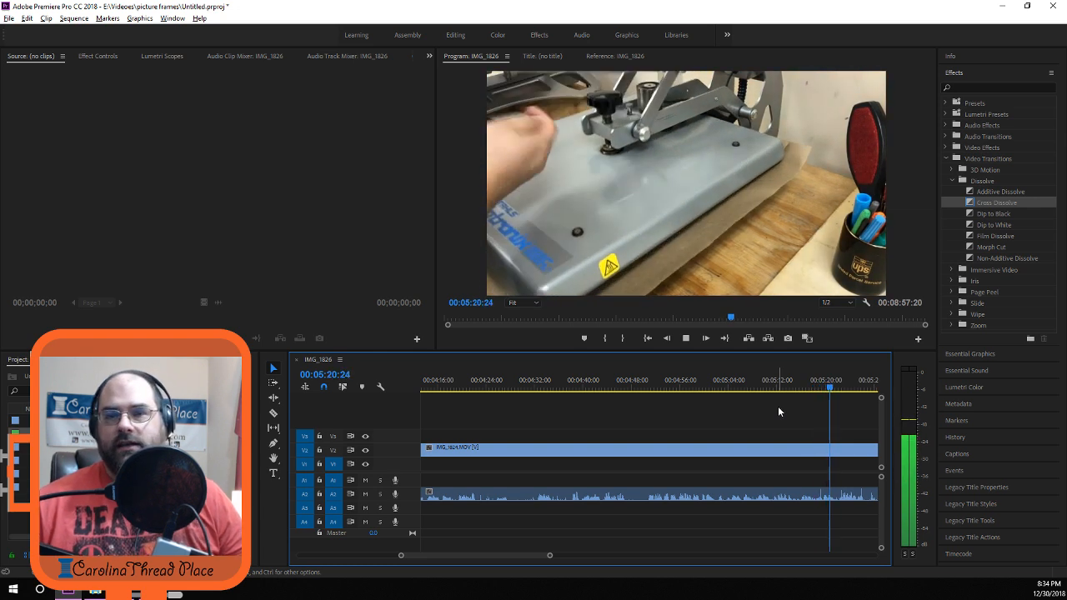
key("space")
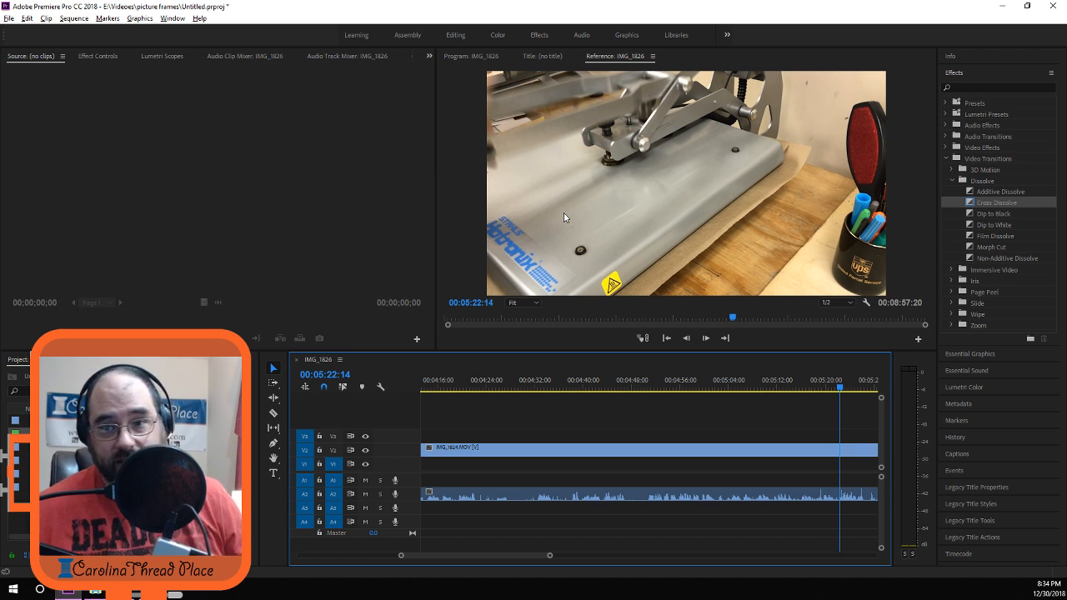
key("space")
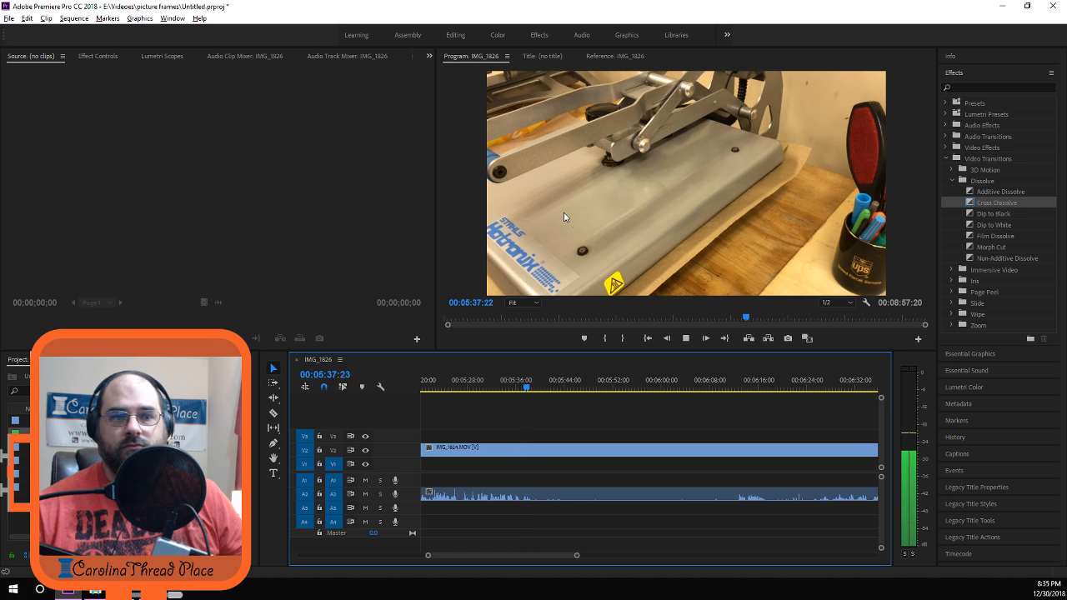
key("space")
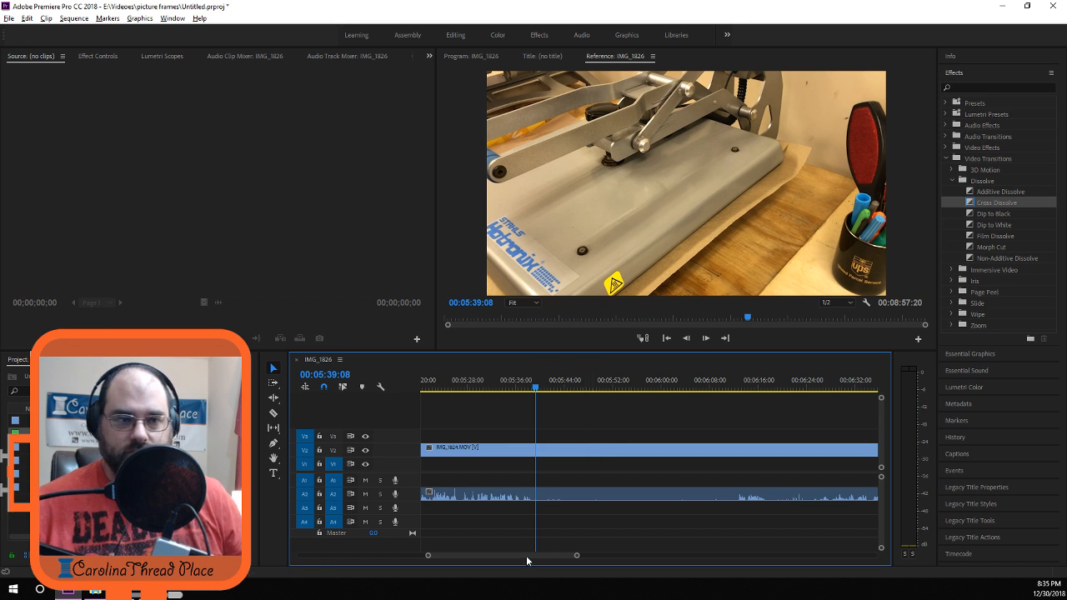
Split the IMG_1824.MOV video and audio at 00:05:40:05 with the Razor tool.
key("space")
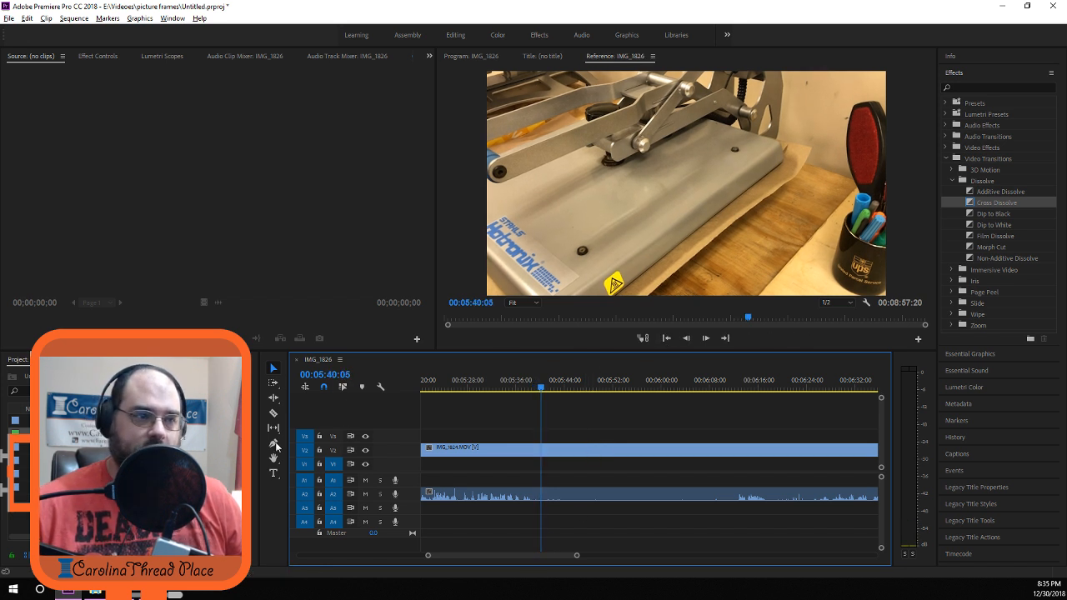
left_click(274, 413)
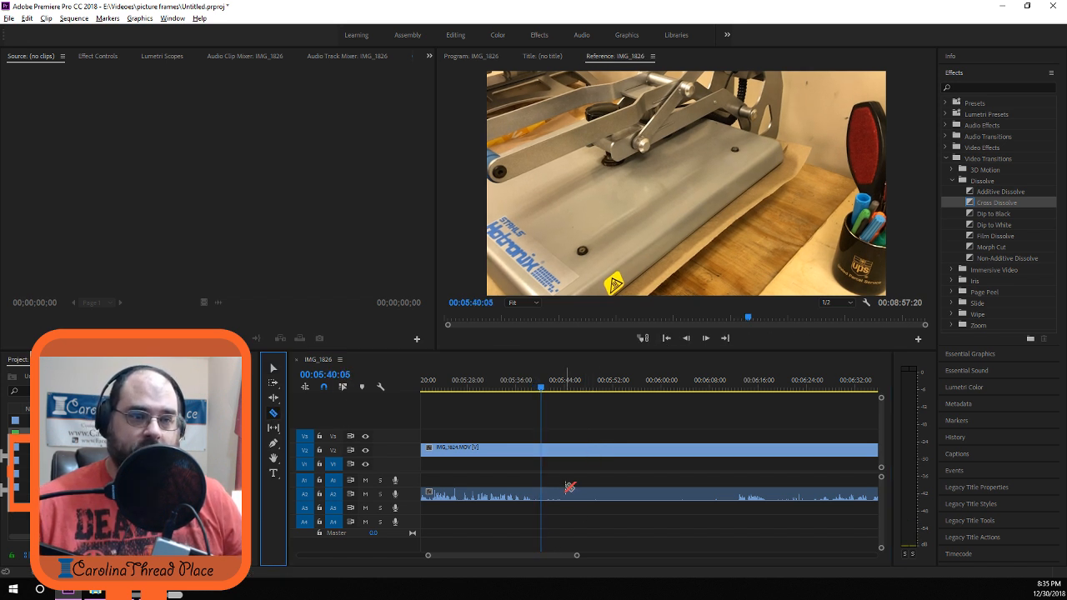
left_click(543, 450)
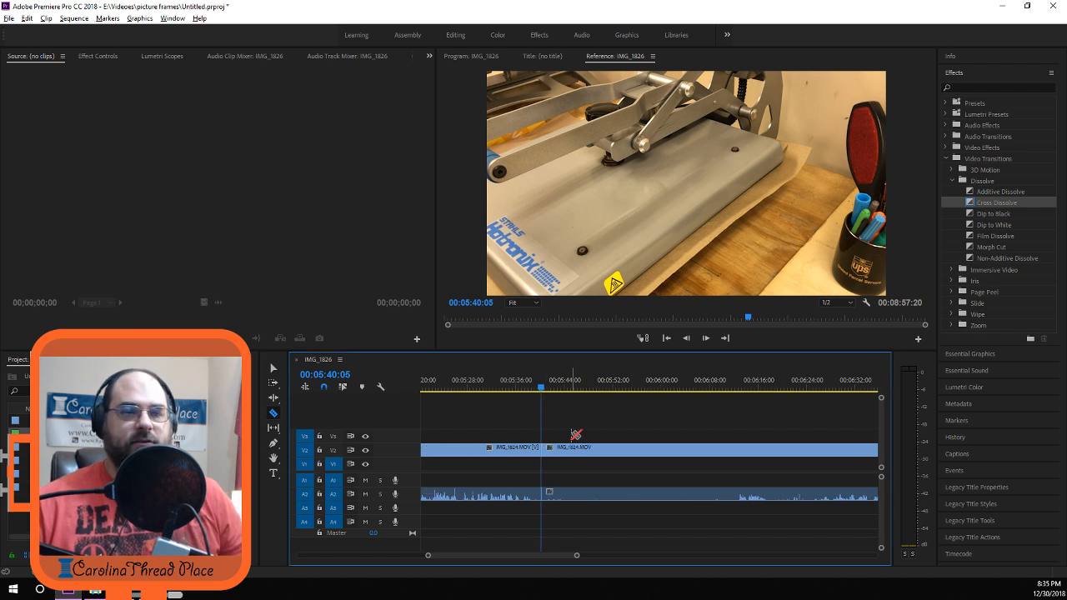
Play and skip through IMG_1824.MOV from 00:05:40:05 to 00:06:17:09 to find where the heat press wait ends.
key("space")
key("space")
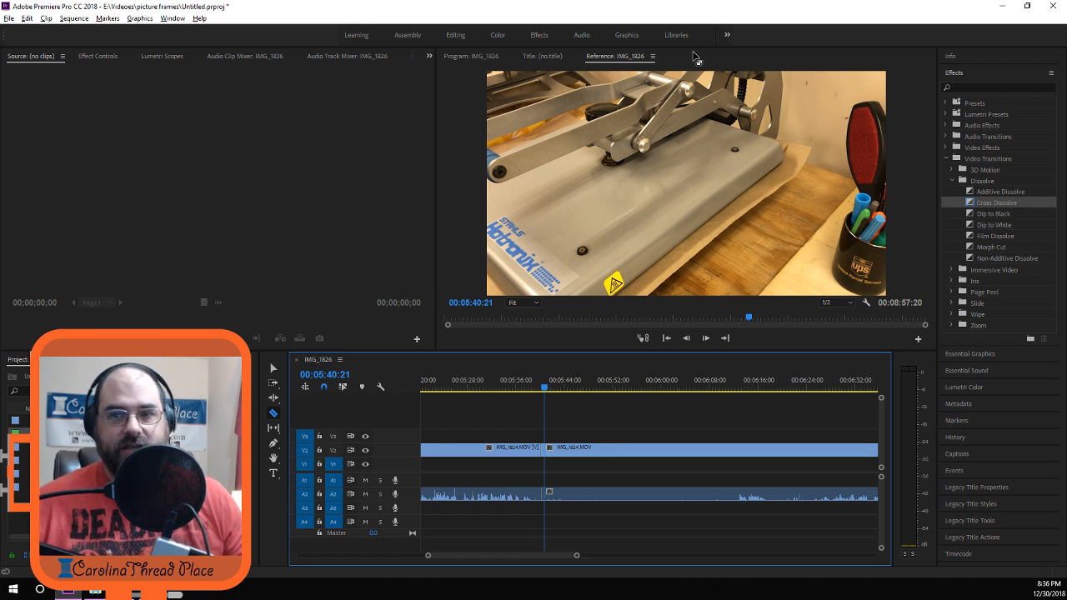
key("space")
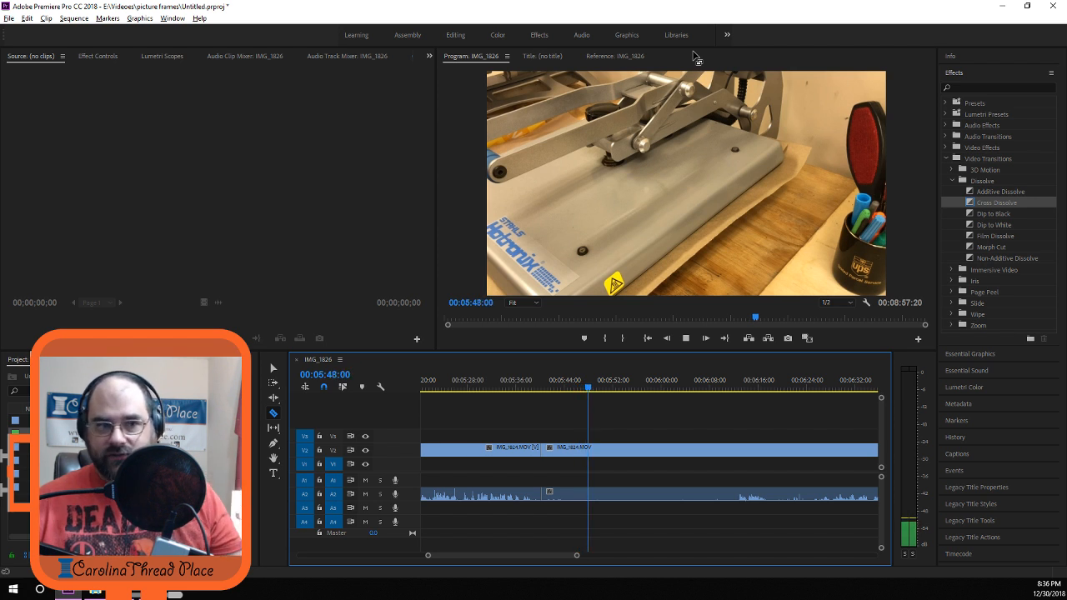
left_click(615, 55)
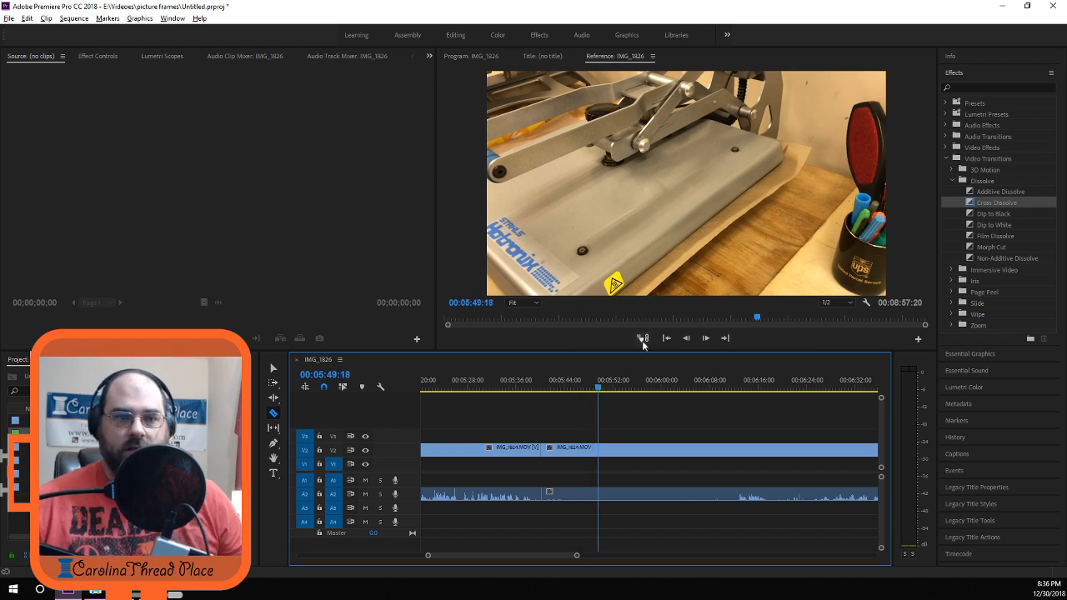
left_click(708, 387)
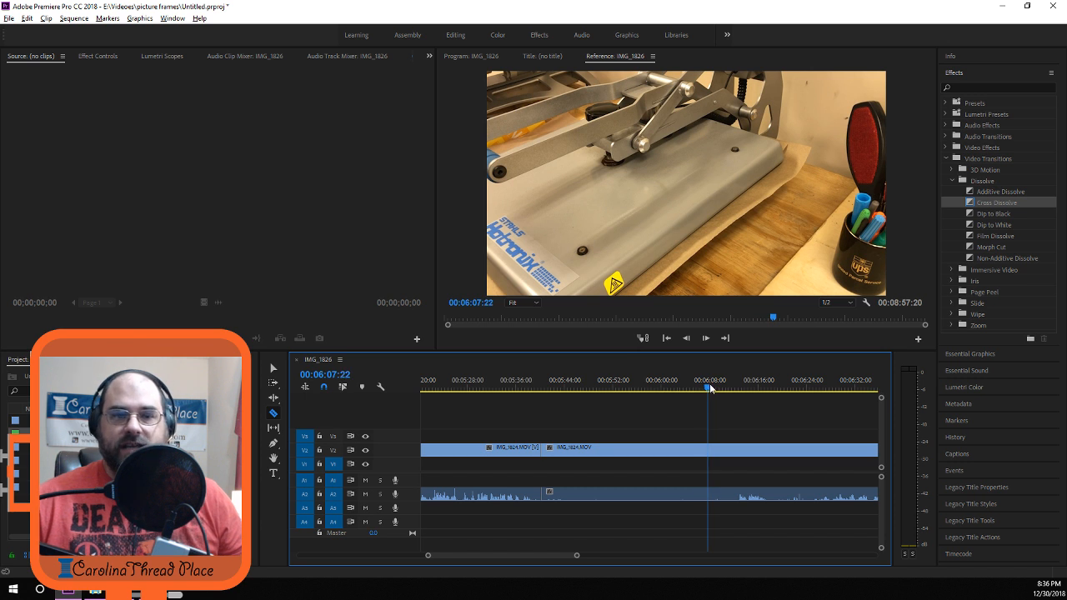
key("space")
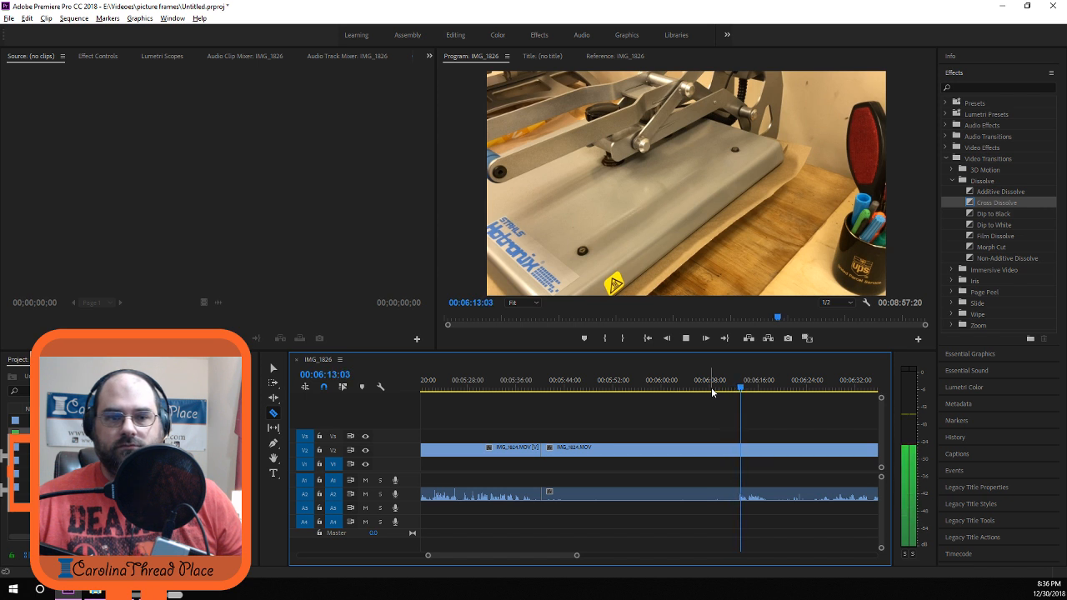
key("space")
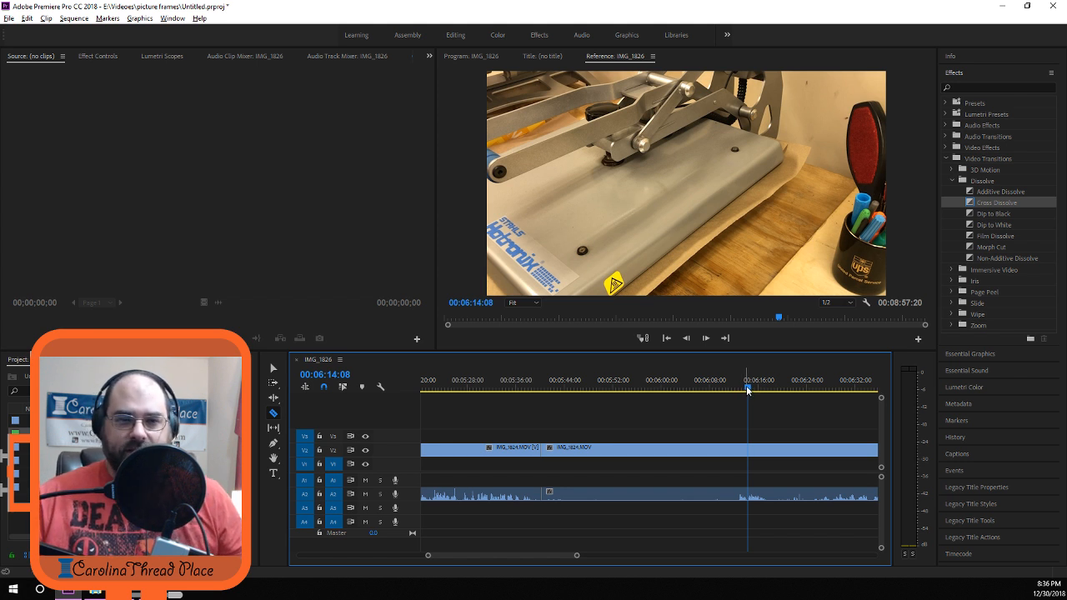
key("space")
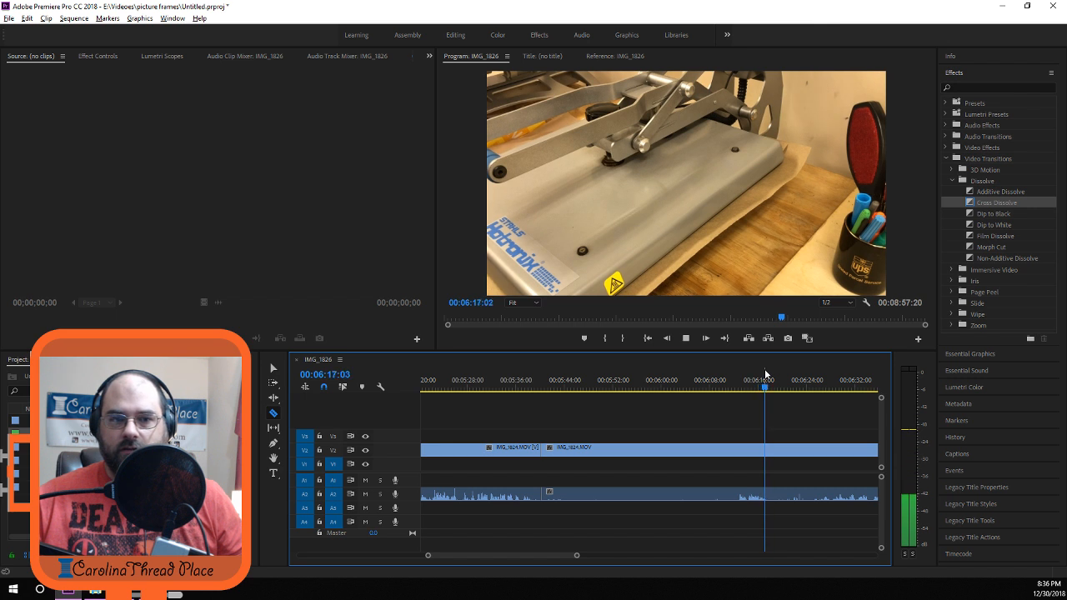
key("space")
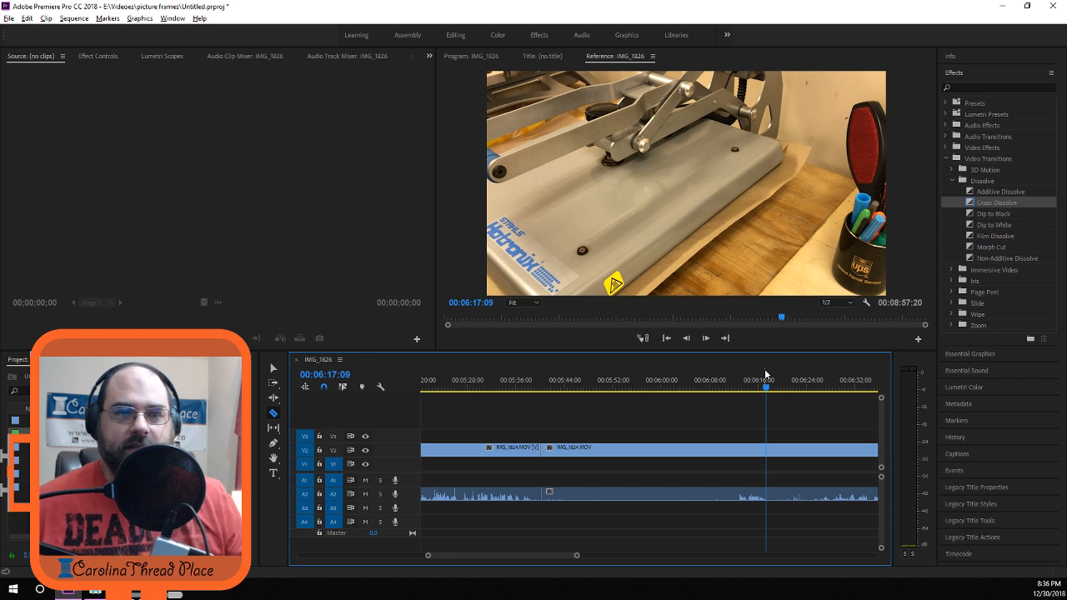
Split the IMG_1824.MOV video and audio at 00:06:23:29 with the Razor tool.
key("space")
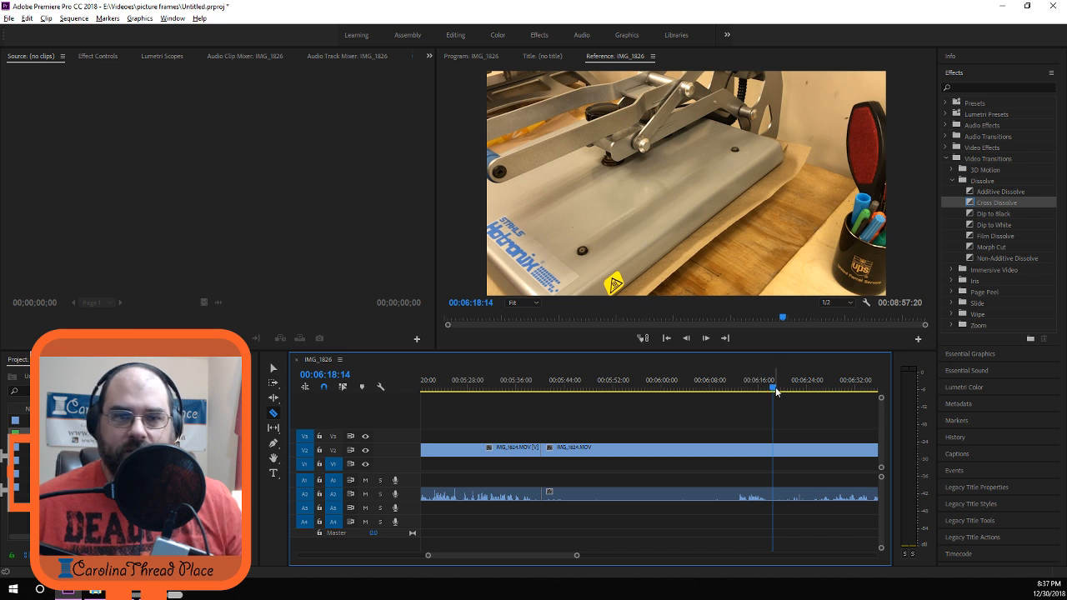
left_click_drag(772, 392, 807, 394)
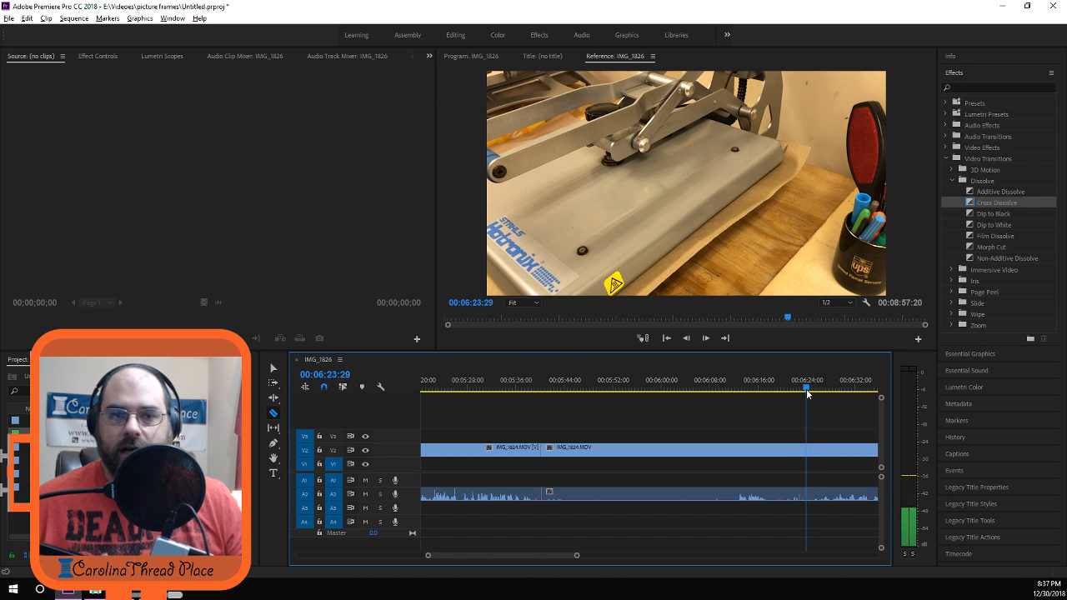
left_click(805, 450)
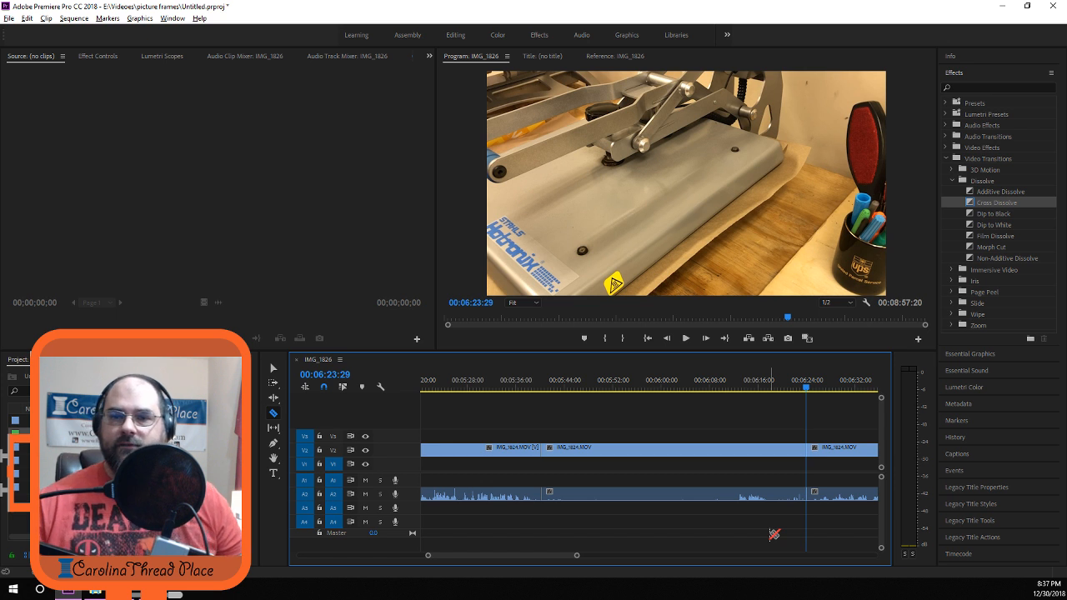
Delete the audio of the middle IMG_1824.MOV segment between 00:05:40:05 and 00:06:23:29.
left_click(273, 367)
left_click(591, 446)
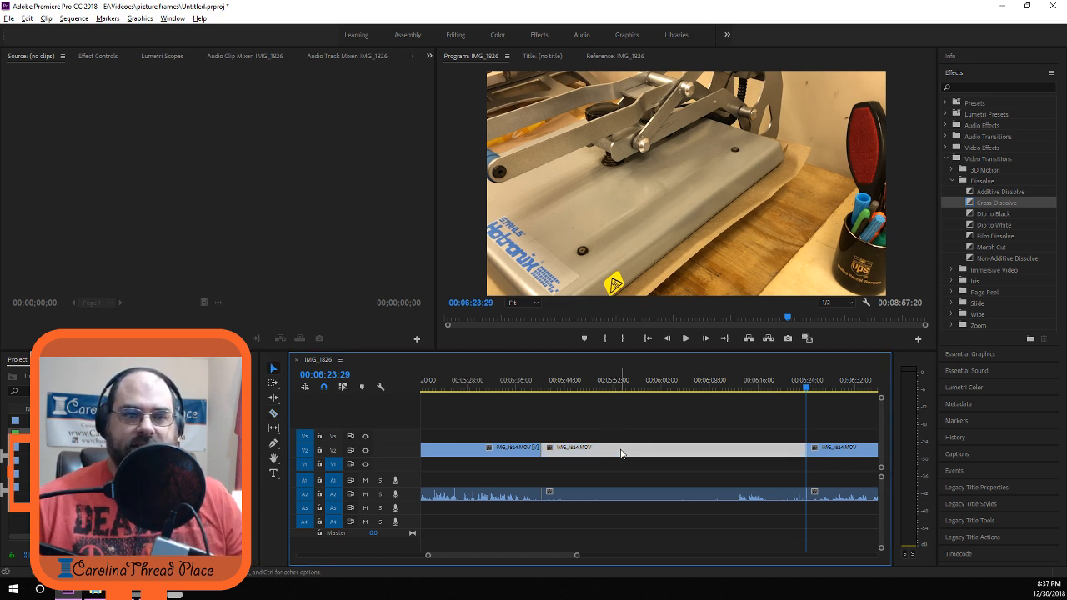
left_click(622, 496)
key("Delete")
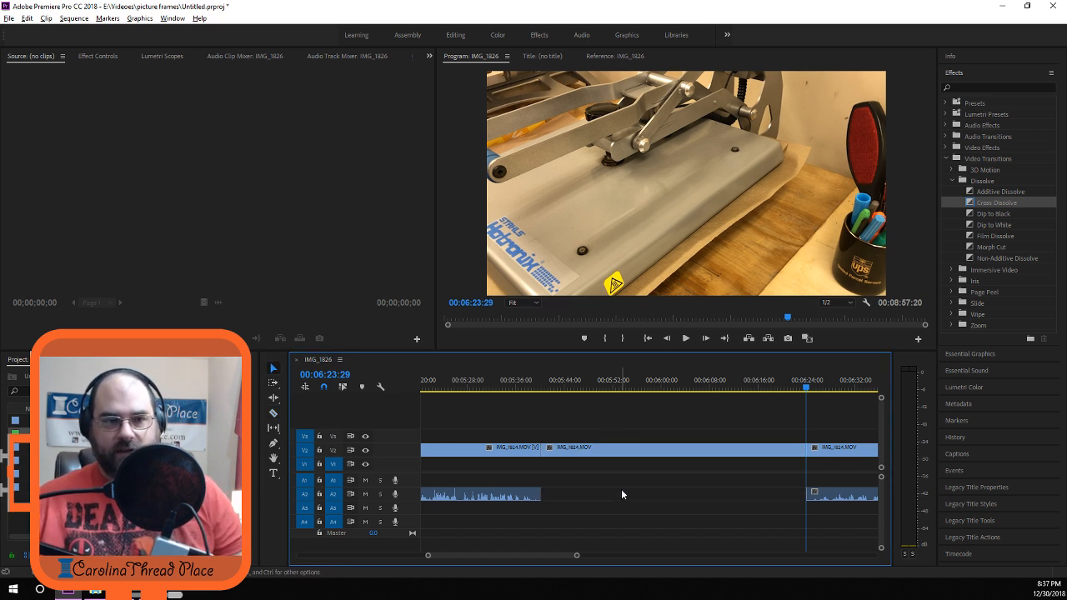
Open the speed and duration settings for the middle IMG_1824.MOV video segment and enter a speed of 1500%.
right_click(622, 441)
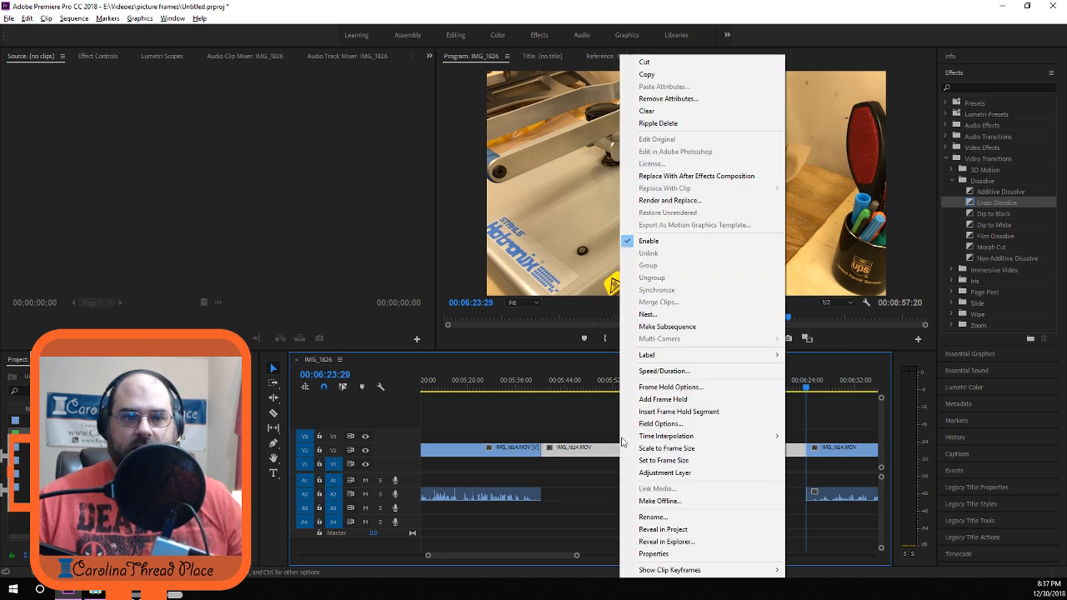
left_click(656, 371)
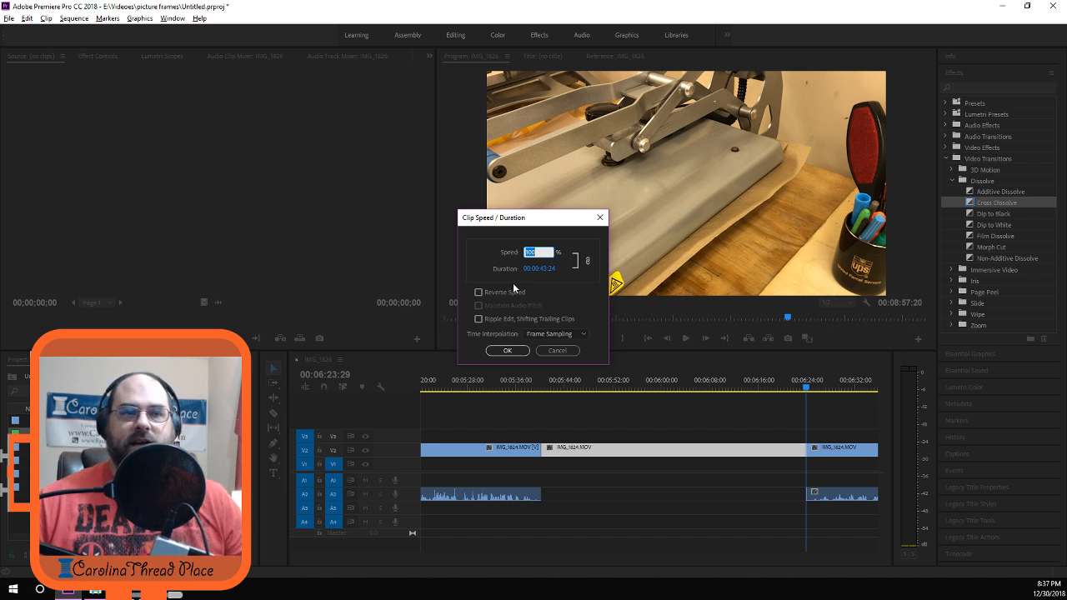
type("100")
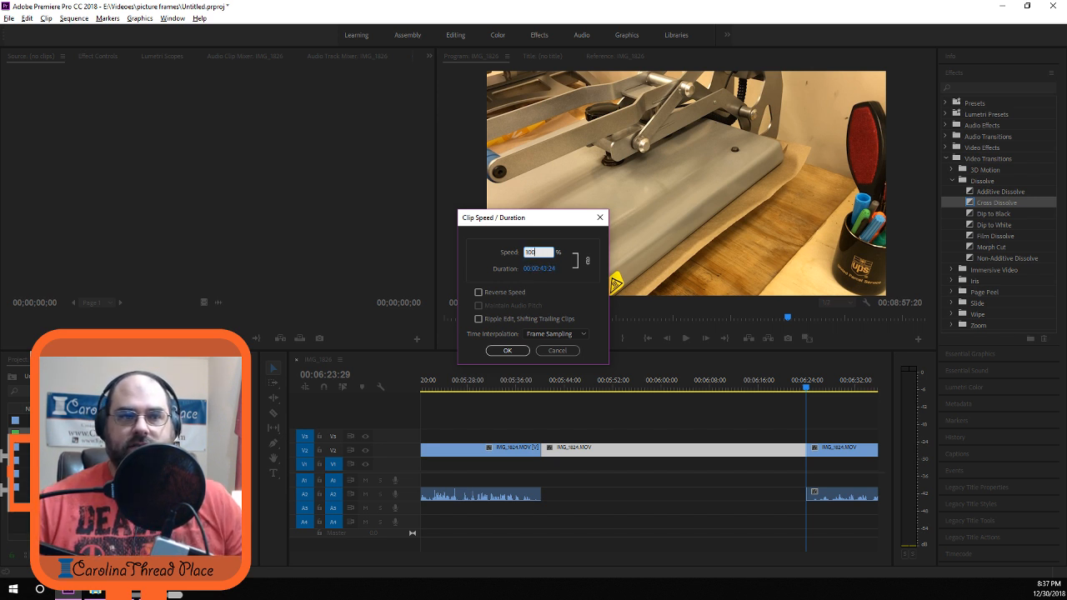
type("0")
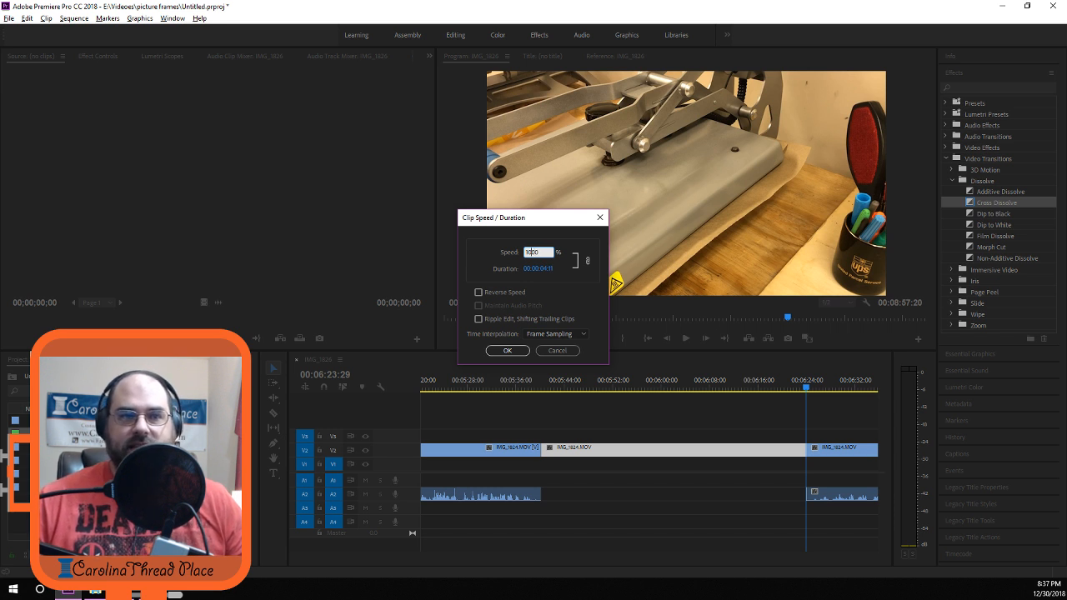
type("125")
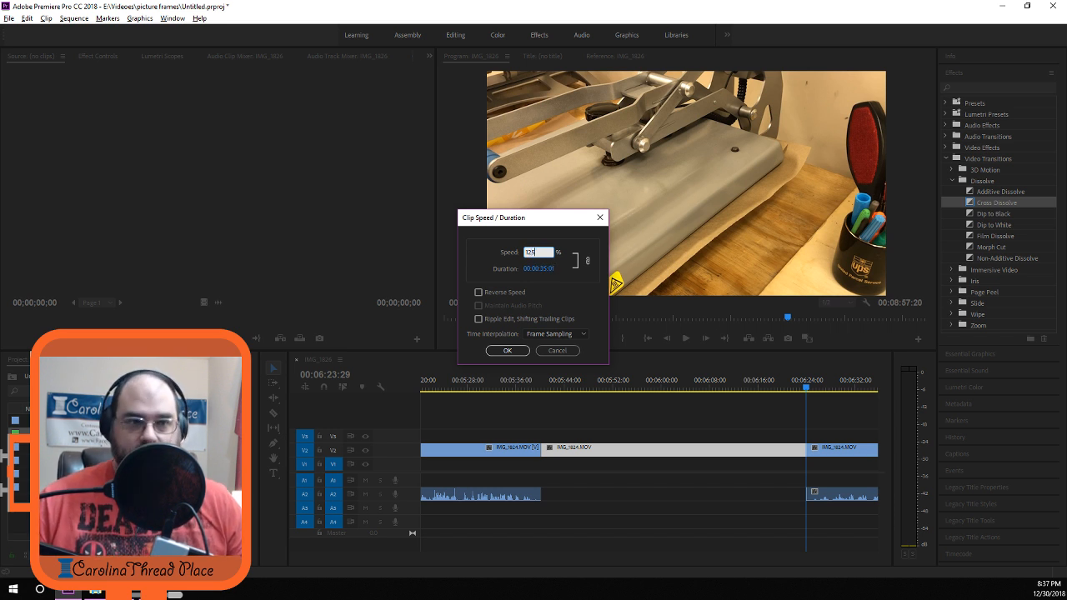
type("0")
left_click_drag(538, 253, 527, 253)
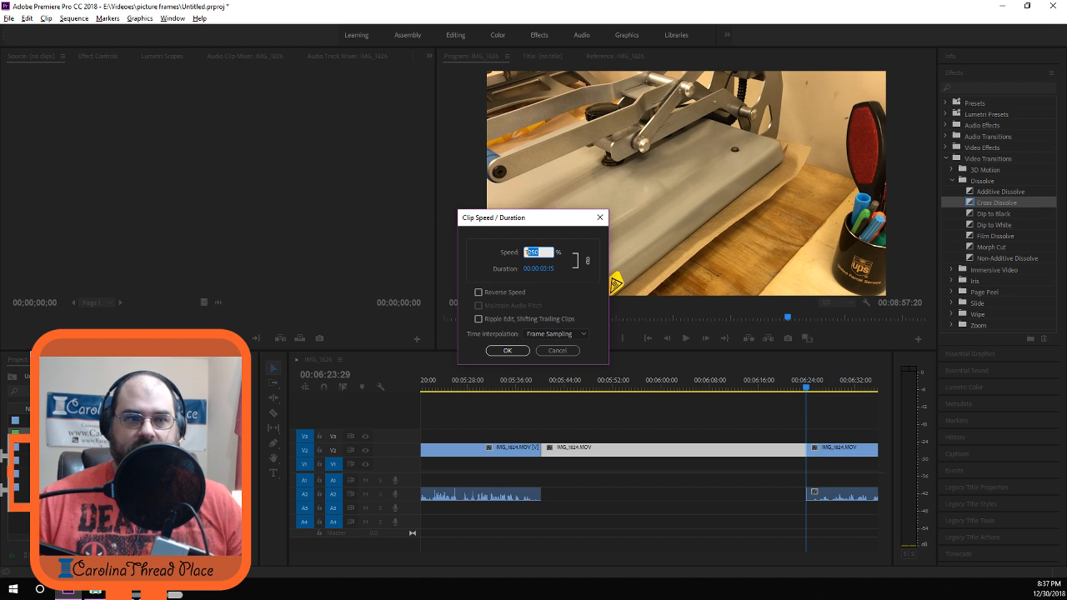
type("500")
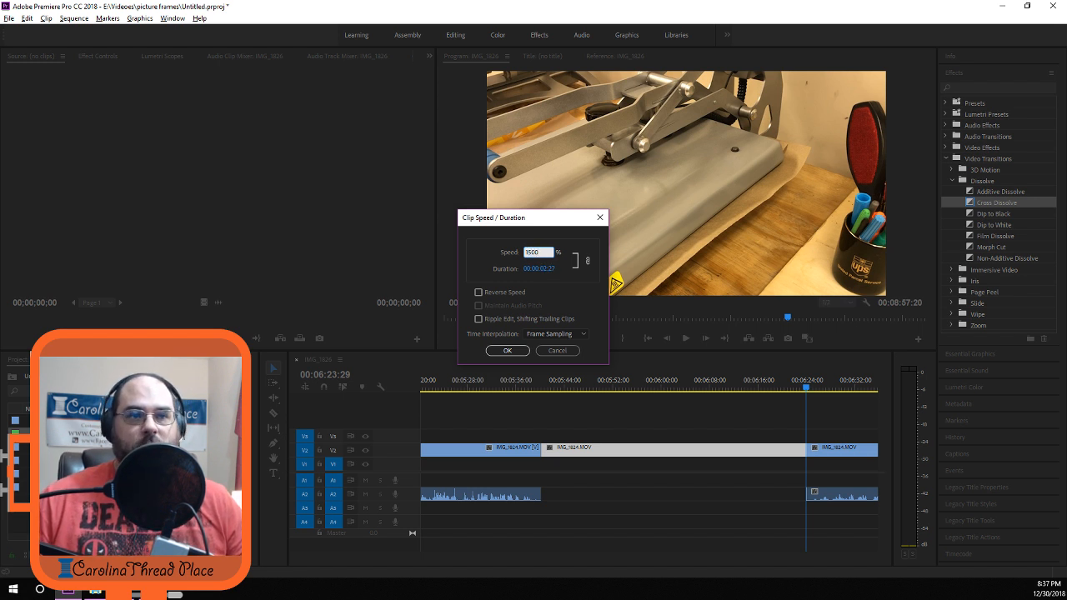
Set the middle segment's duration to 00:00:03:00 and apply the speed change.
left_click(544, 267)
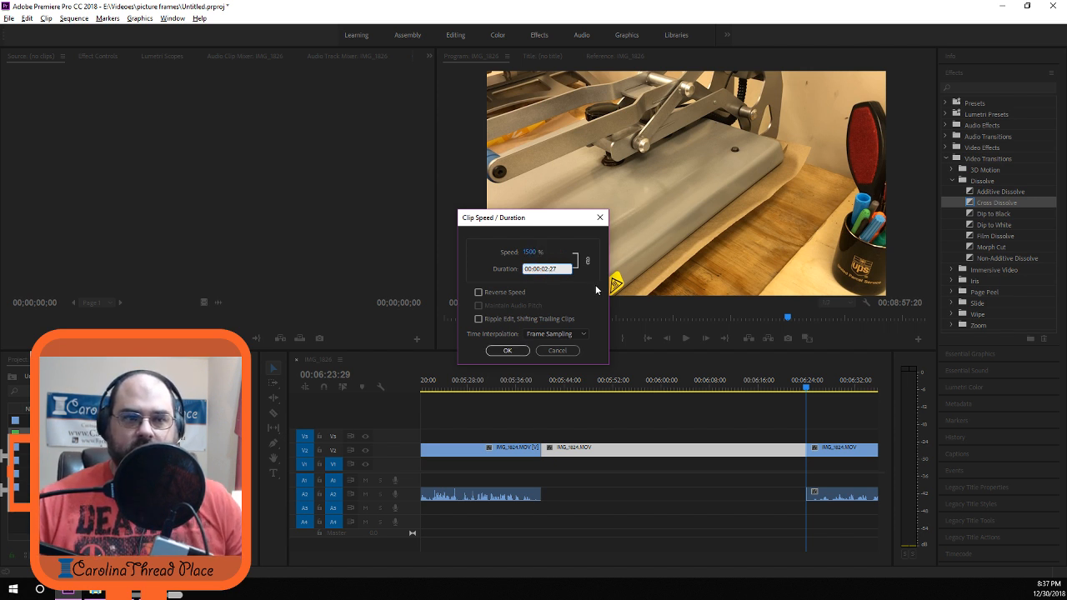
key("shift+Right")
key("Right")
key("Right")
key("shift+Right")
key("shift+Right")
type("50")
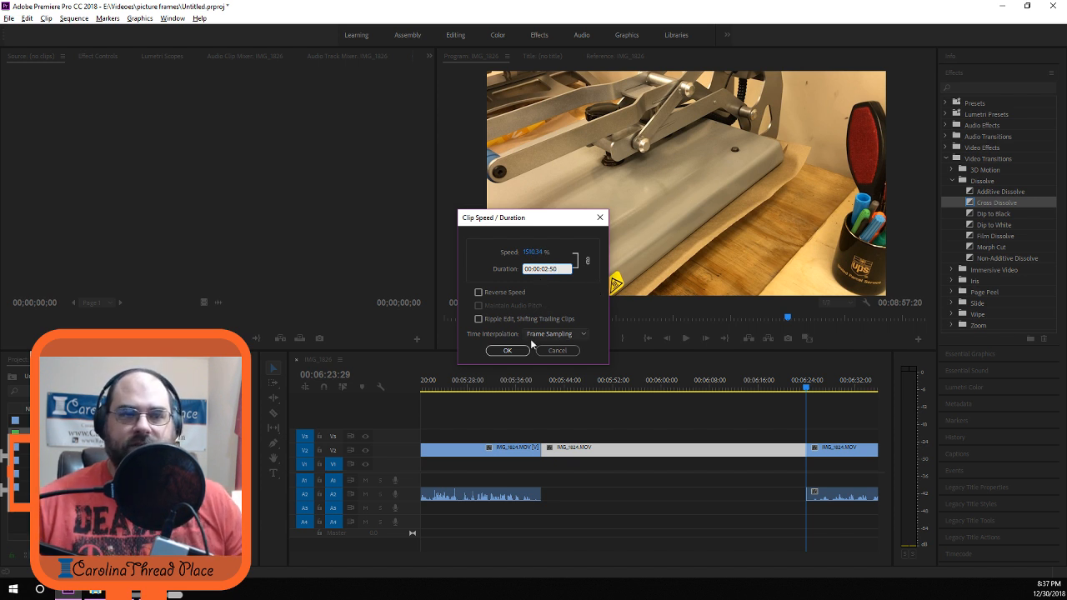
key("Left")
key("Left")
key("Left")
key("shift+Left")
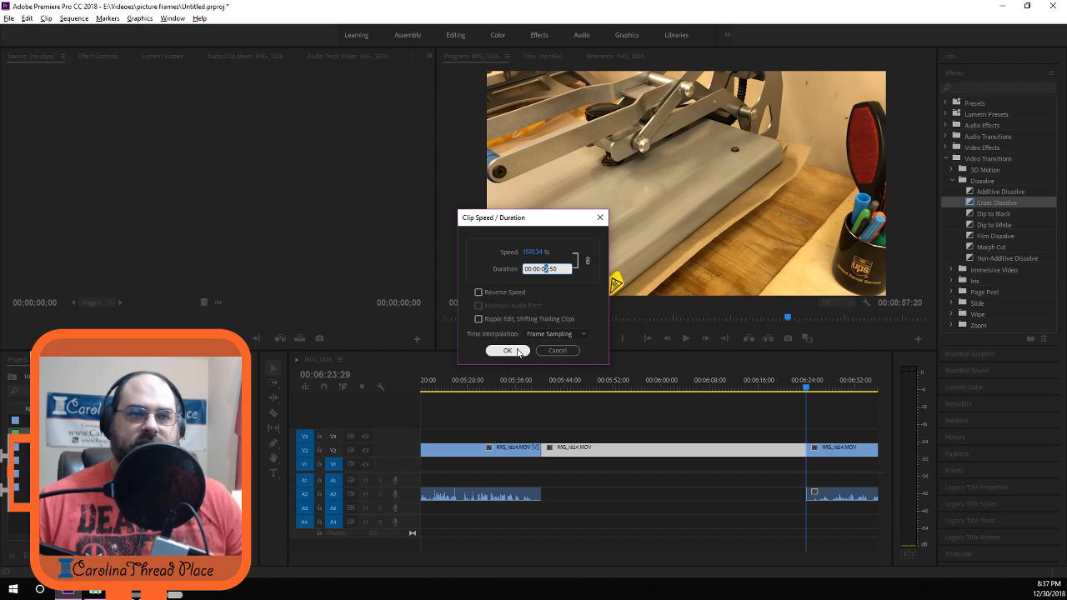
type("3")
key("shift+Left")
type("0")
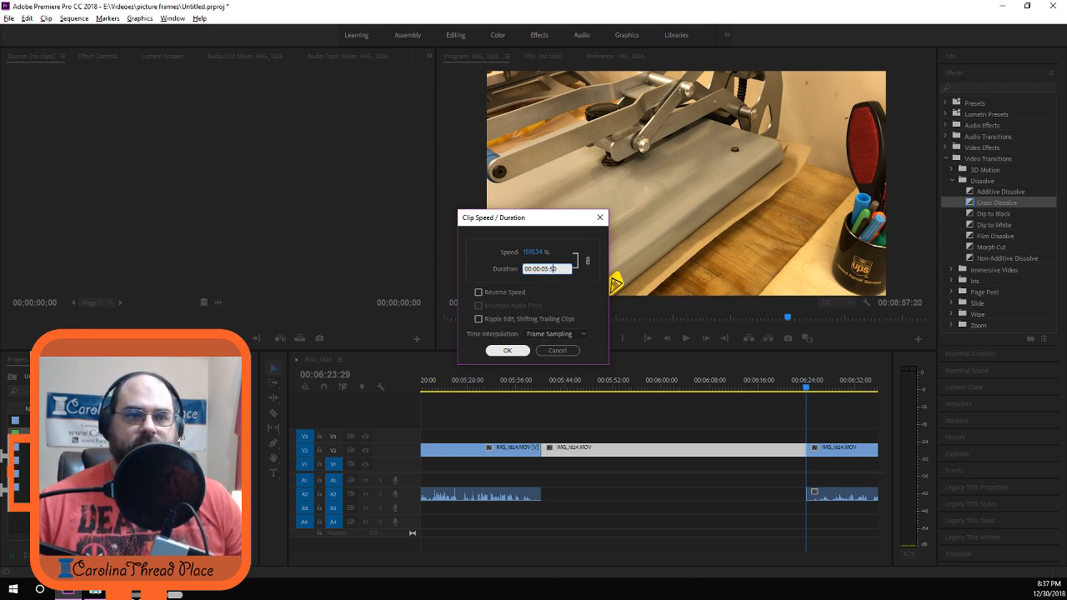
left_click(570, 238)
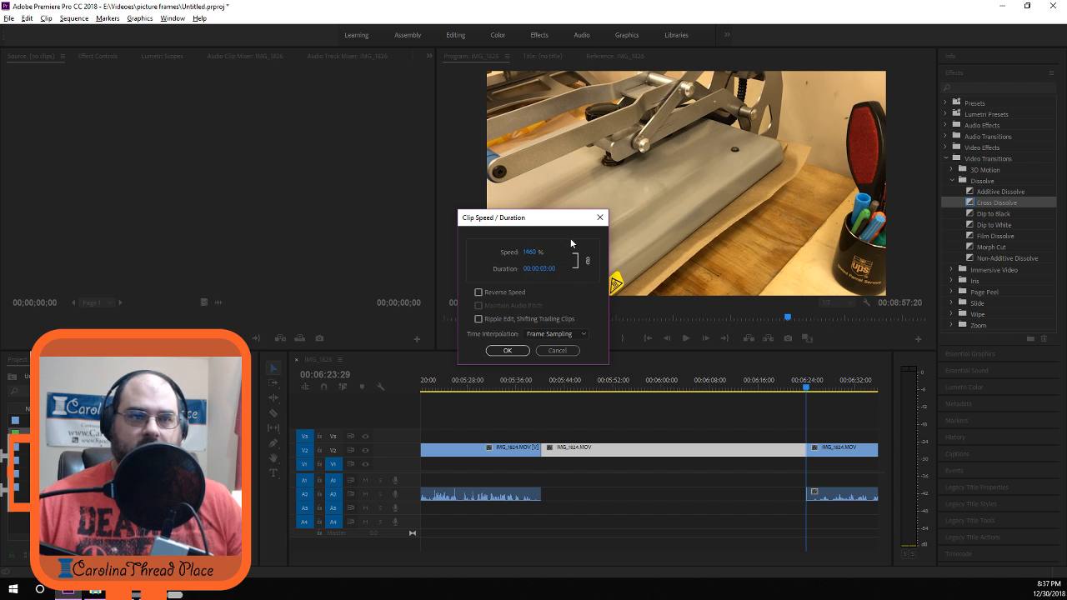
left_click(517, 350)
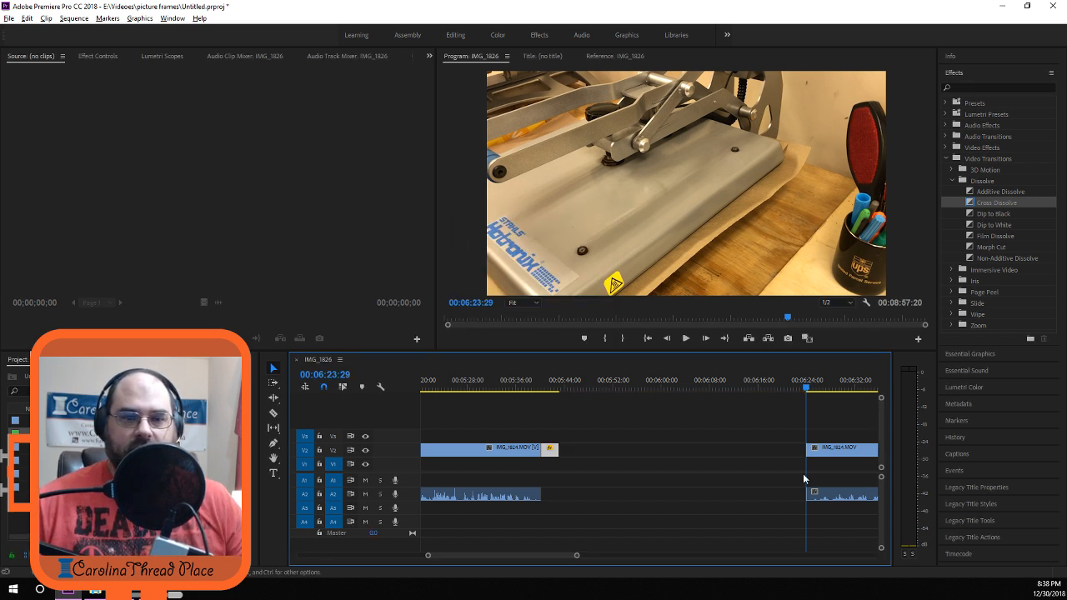
Play the sped-up IMG_1824.MOV segment from just before its start until 00:05:43:09.
left_click(538, 387)
key("space")
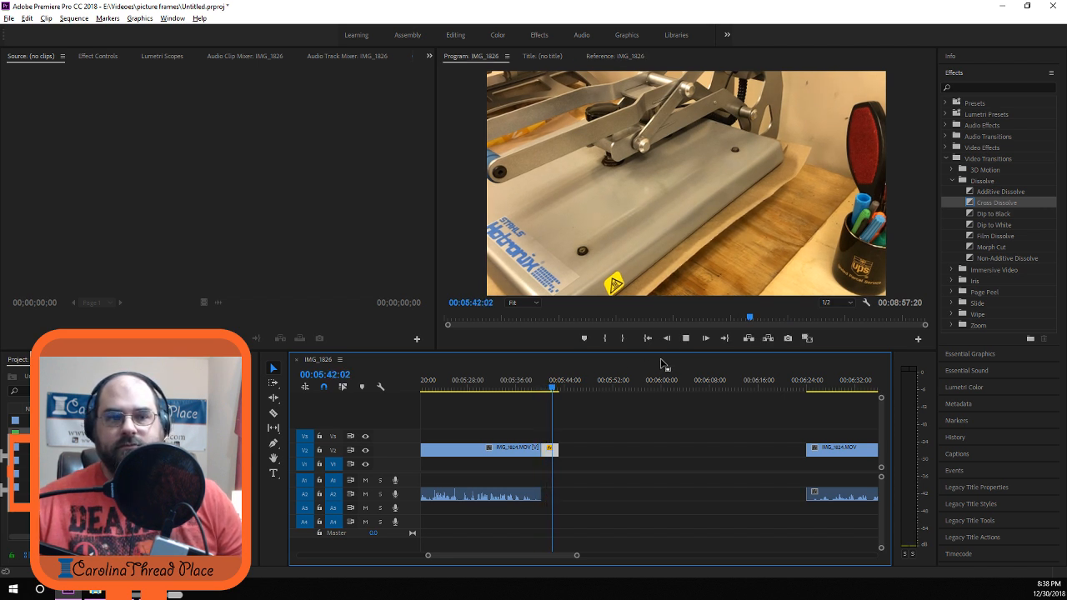
key("space")
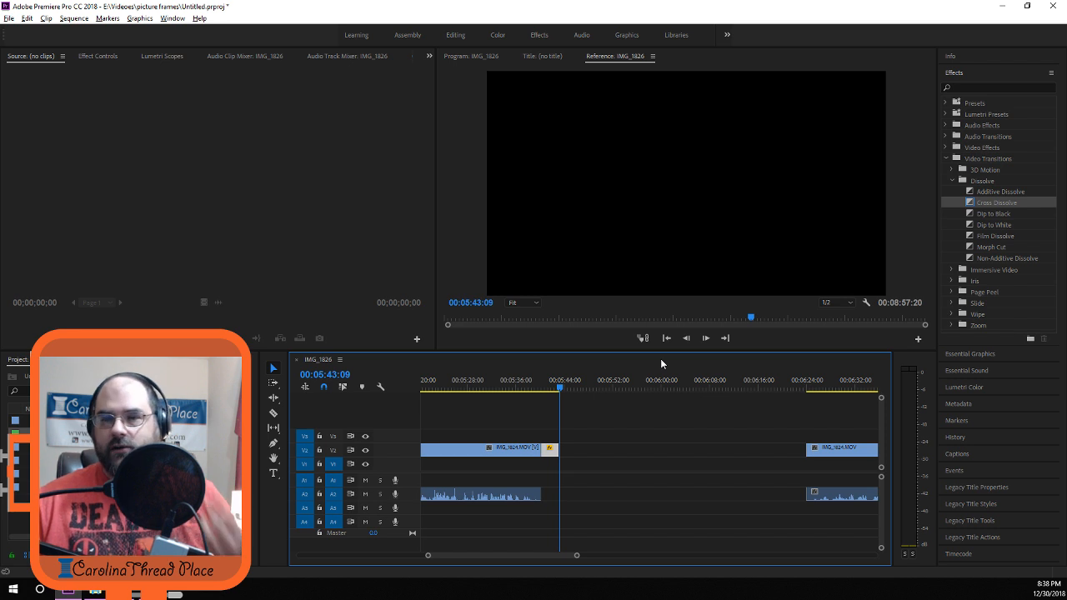
Move the trailing IMG_1824.MOV video and audio to start at 00:05:43:09, and select the adjoining video segments.
left_click_drag(825, 456, 573, 458)
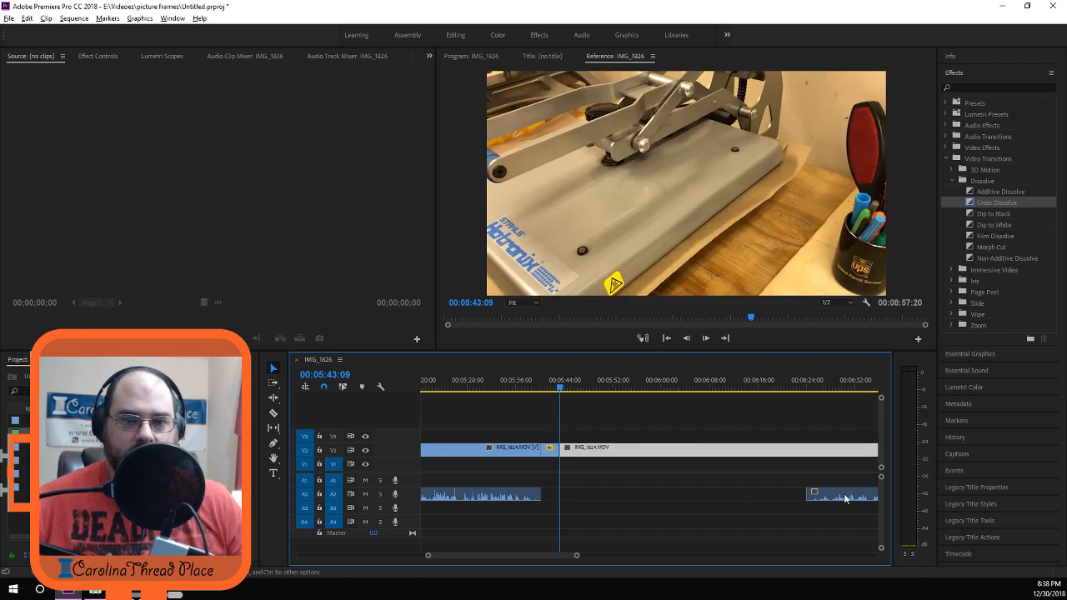
left_click_drag(846, 497, 612, 488)
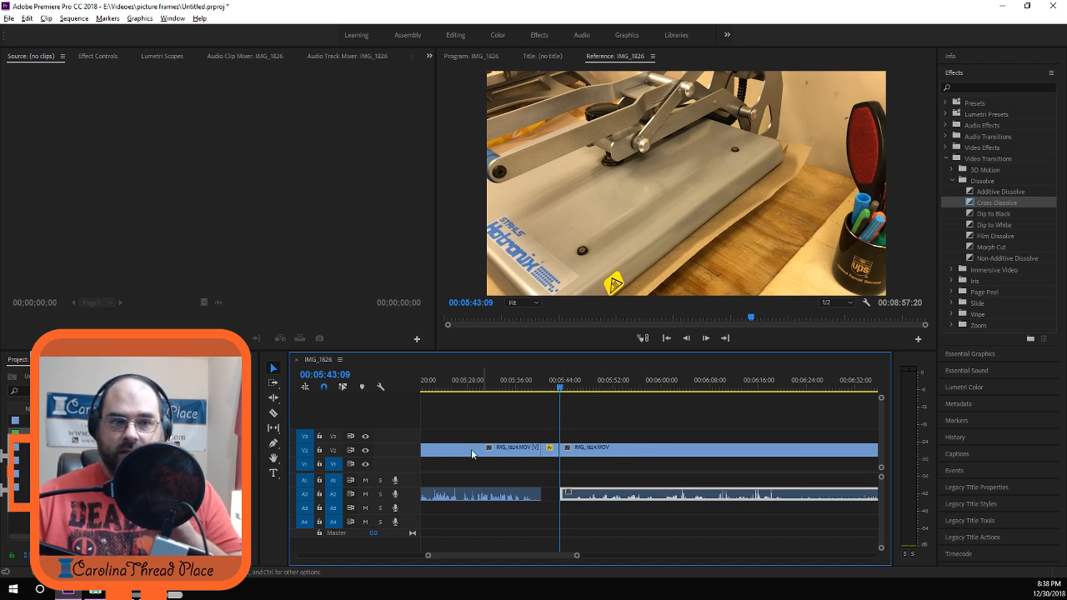
left_click(553, 453)
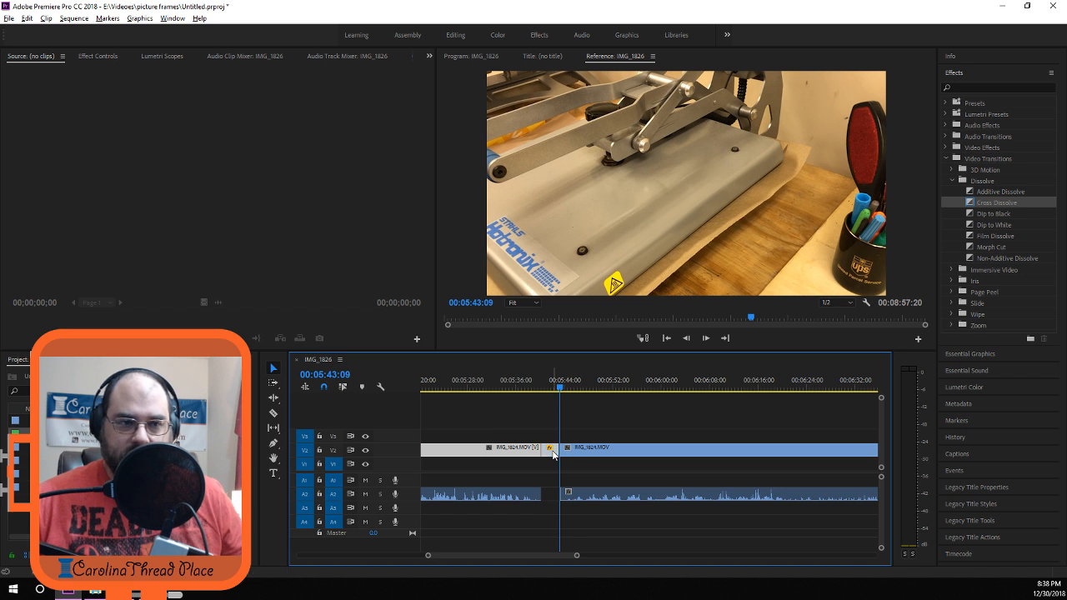
left_click(594, 454, "shift")
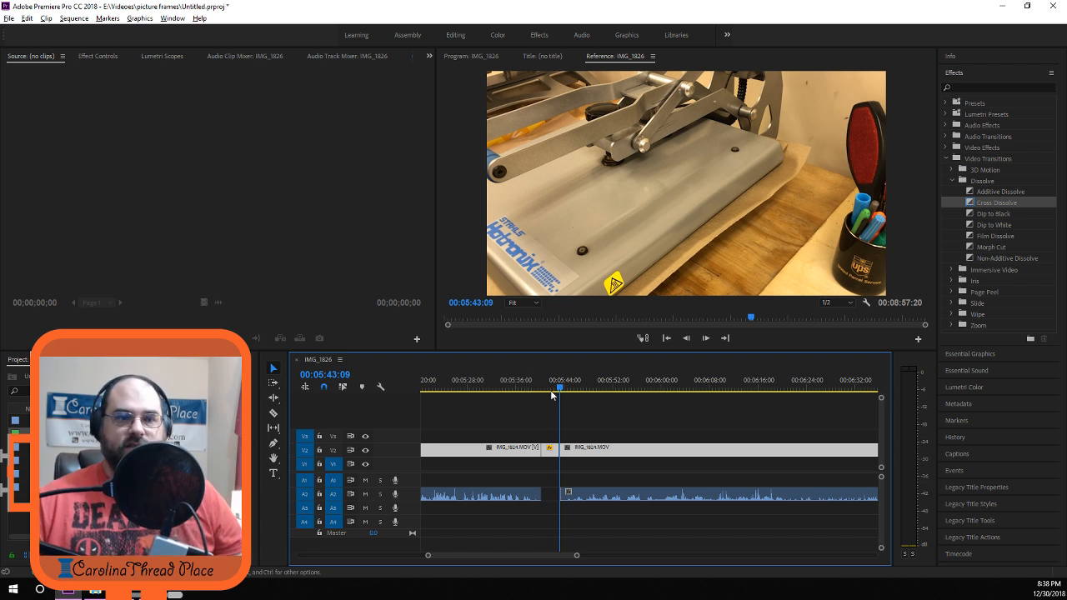
Play the trailing IMG_1824.MOV segment from 00:05:43:09 to review its footage for a trim point near the end.
left_click_drag(559, 388, 558, 389)
key("space")
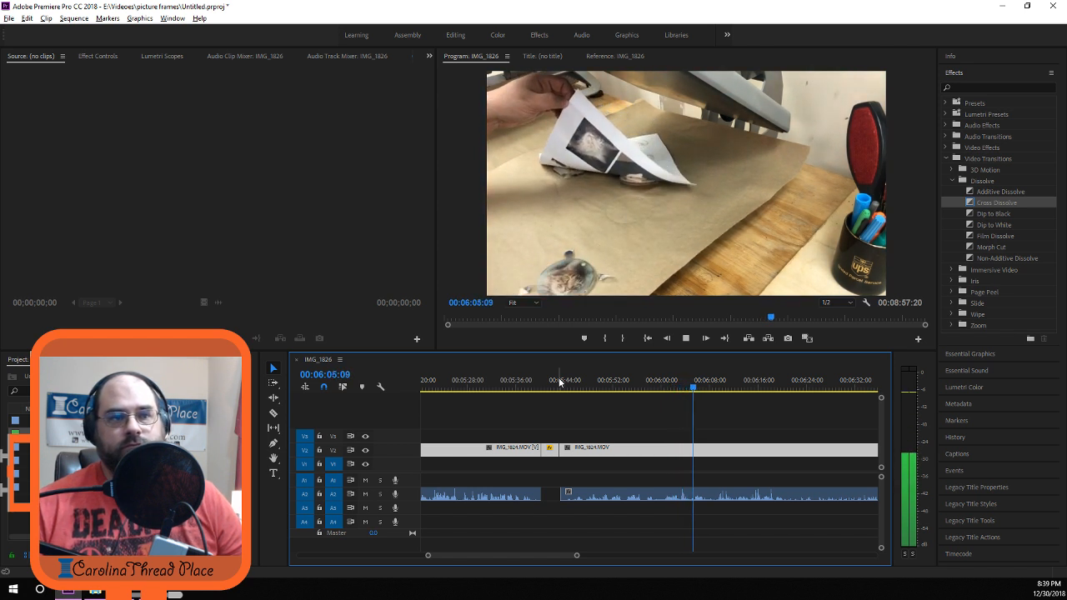
key("space")
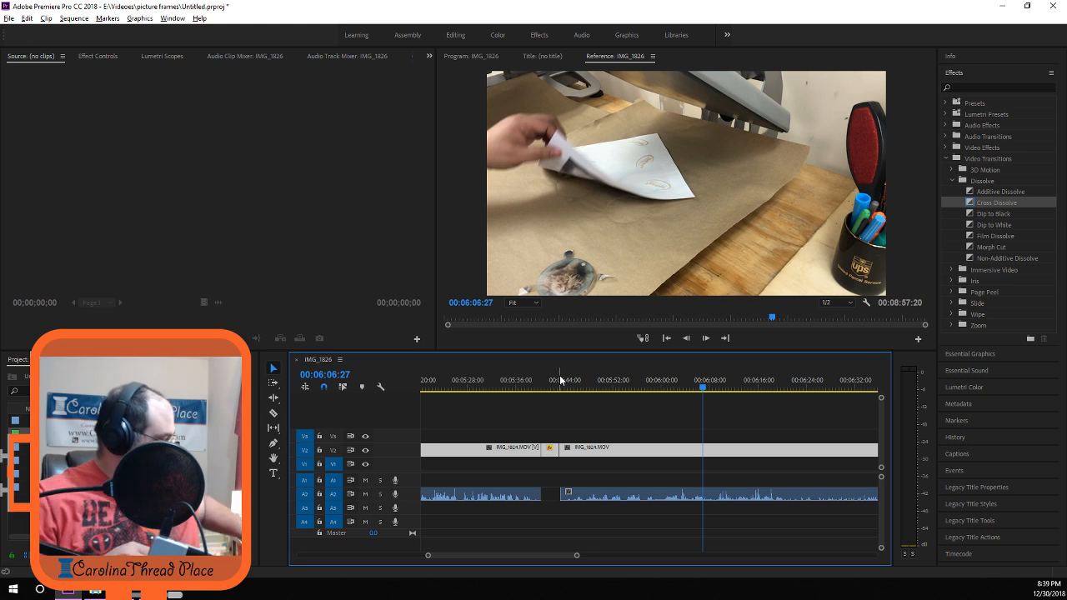
key("space")
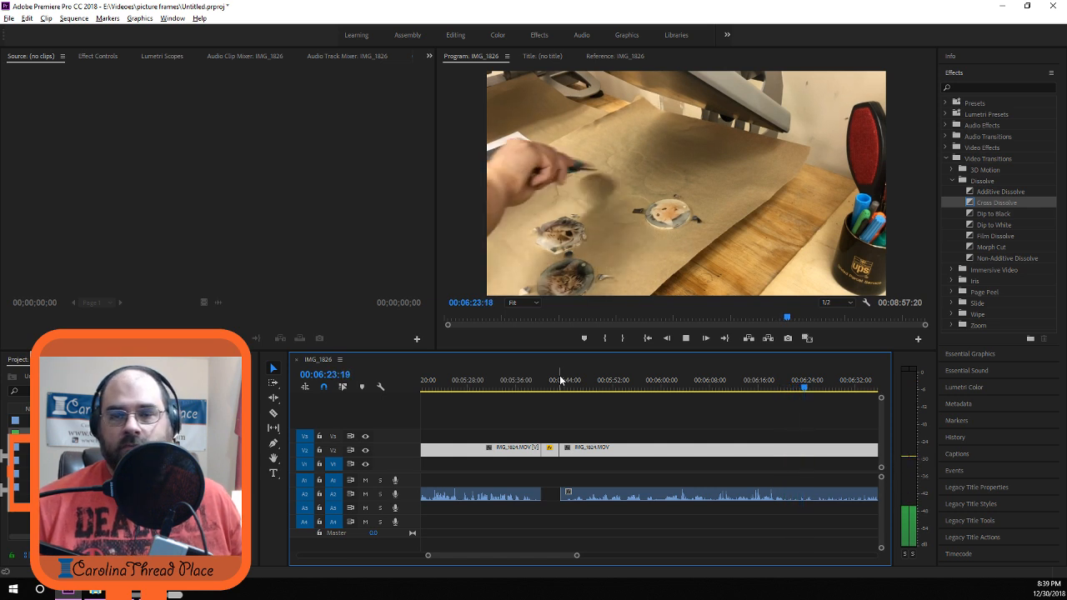
key("space")
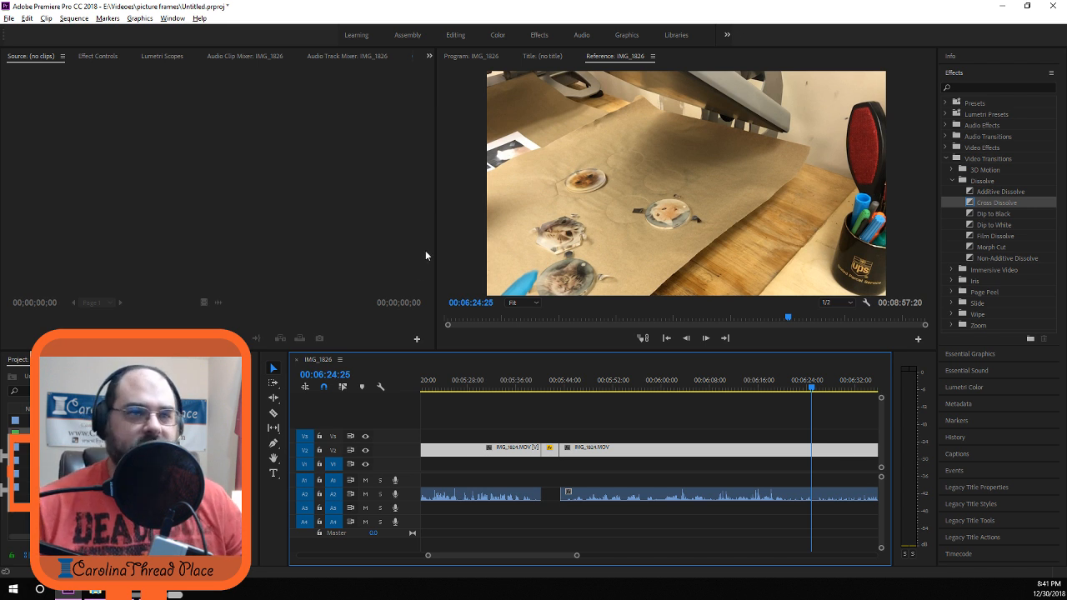
key("space")
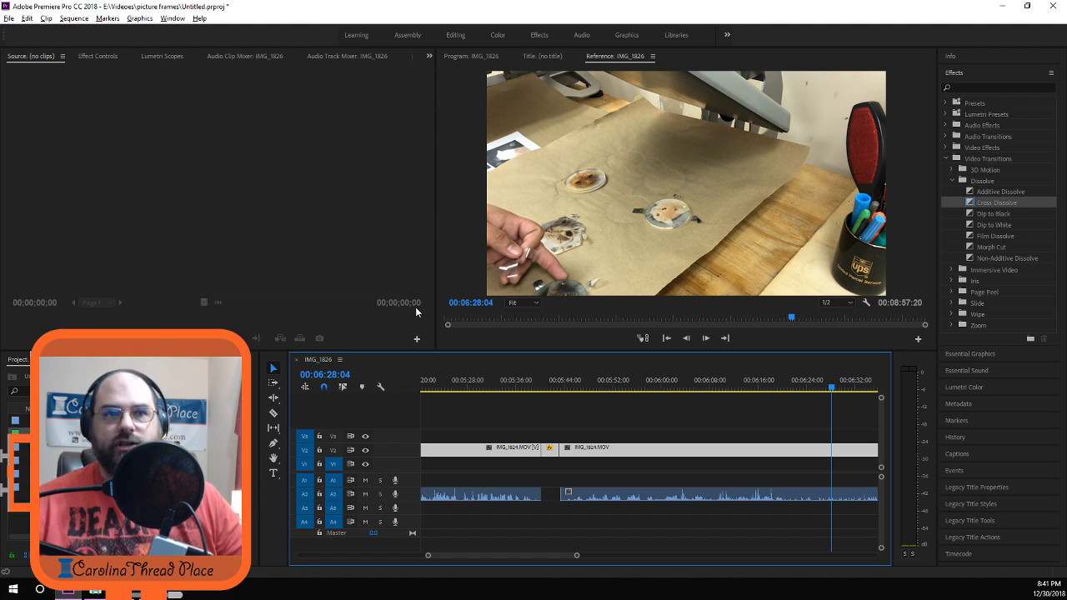
key("space")
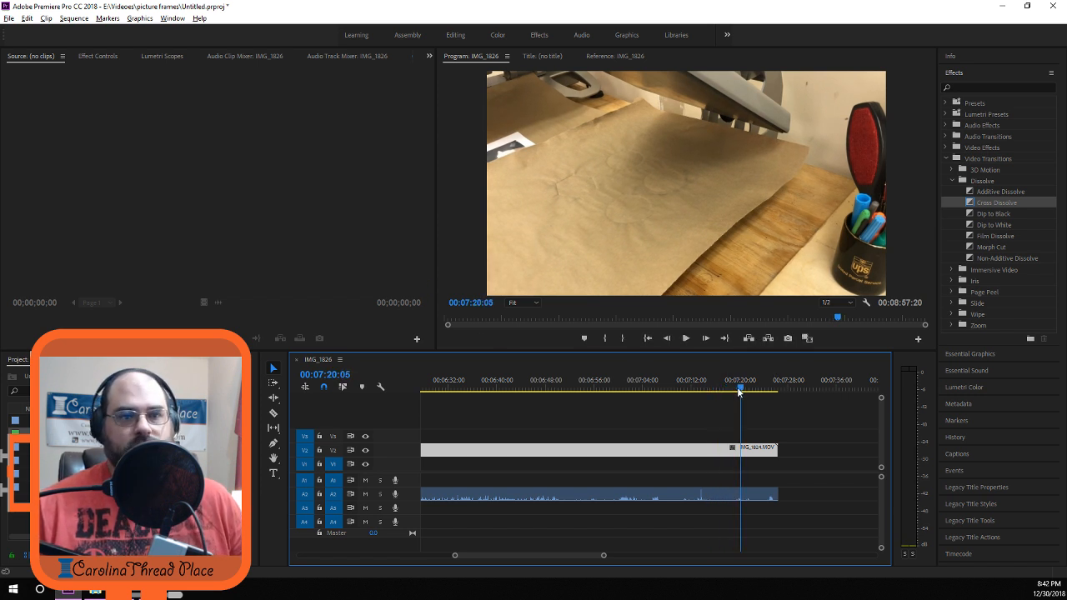
Locate the end of the useful footage in the trailing IMG_1824.MOV segment and split its video and audio at 00:07:15:05.
left_click_drag(733, 389, 694, 399)
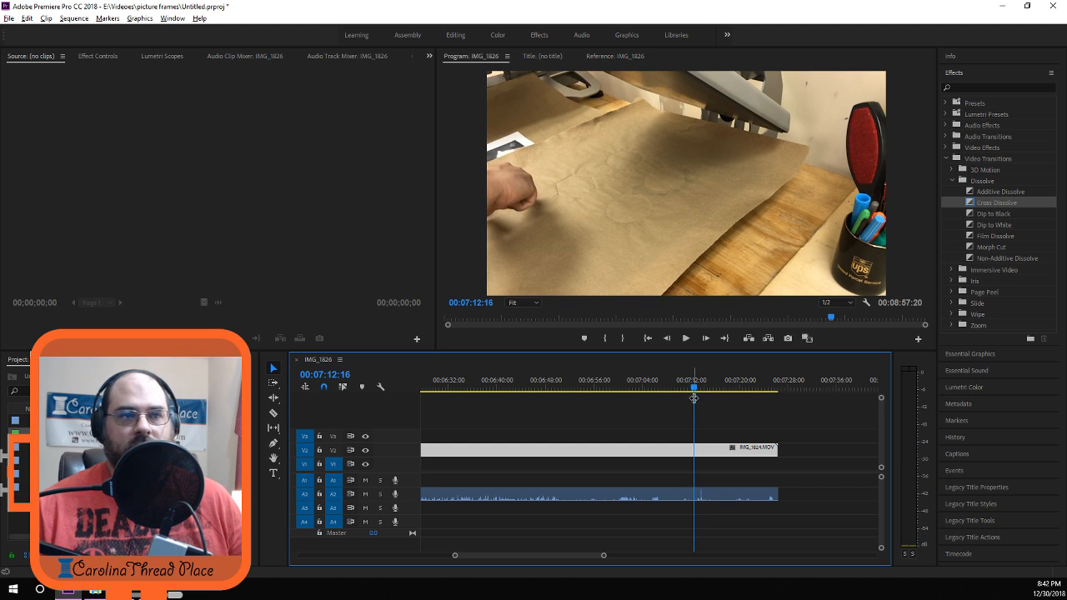
left_click(684, 338)
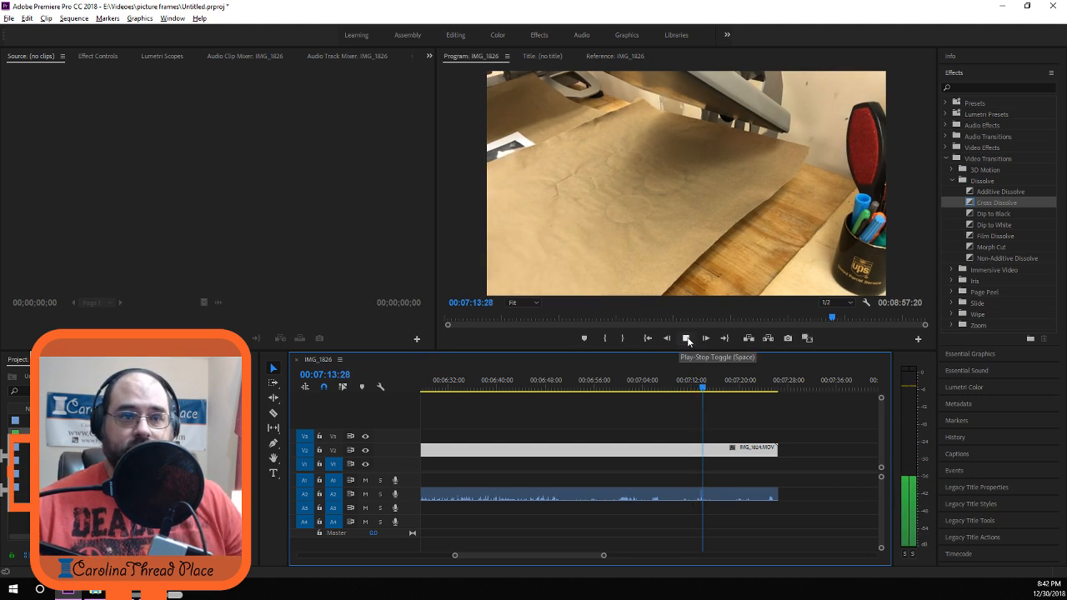
left_click(686, 338)
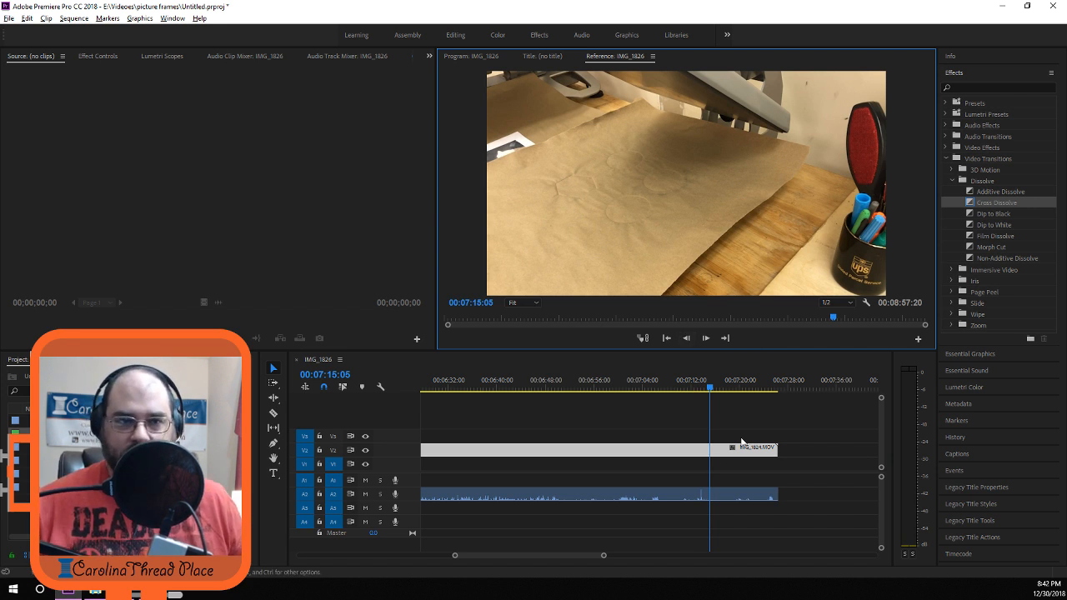
left_click(273, 413)
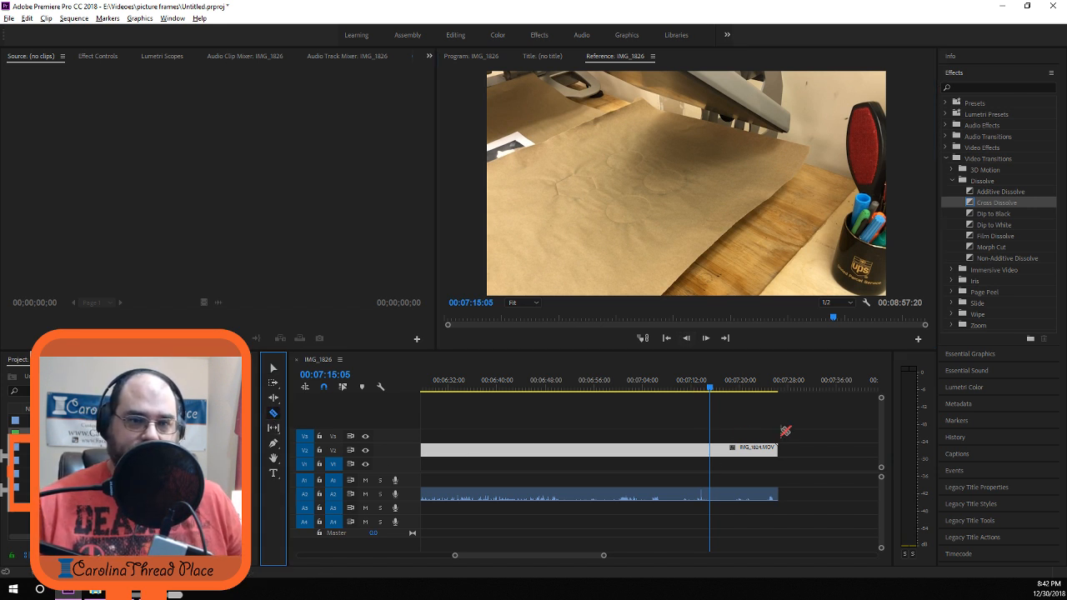
left_click(710, 451)
left_click(710, 451)
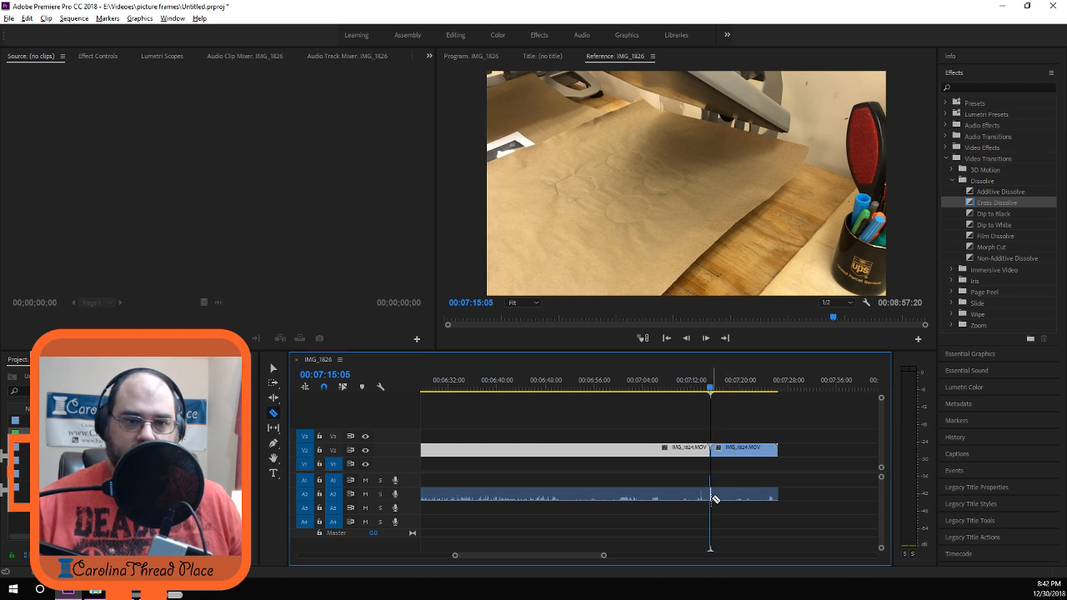
left_click(272, 414)
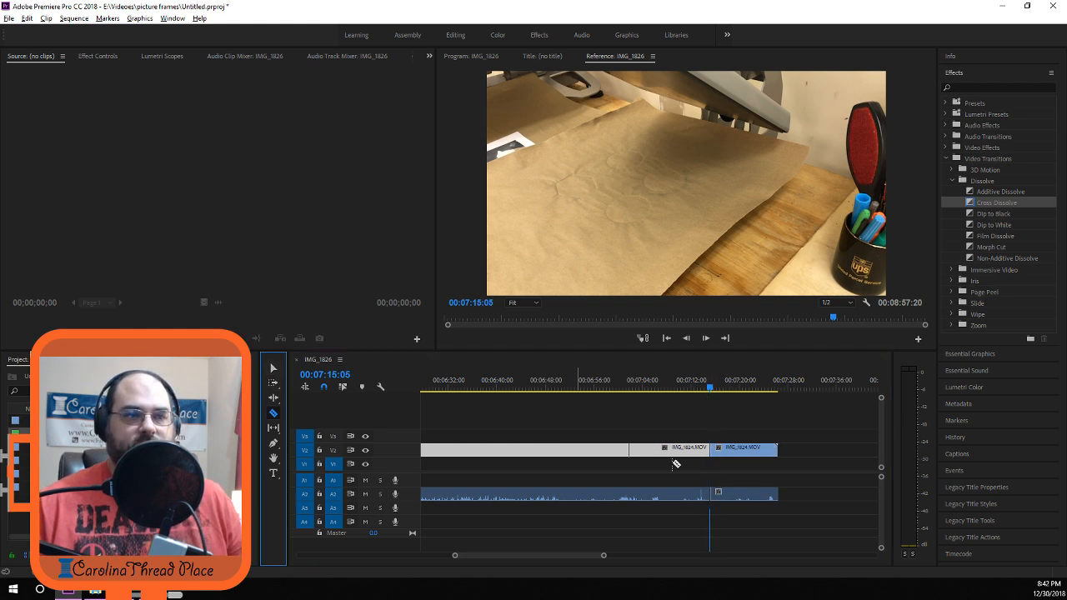
left_click(757, 452)
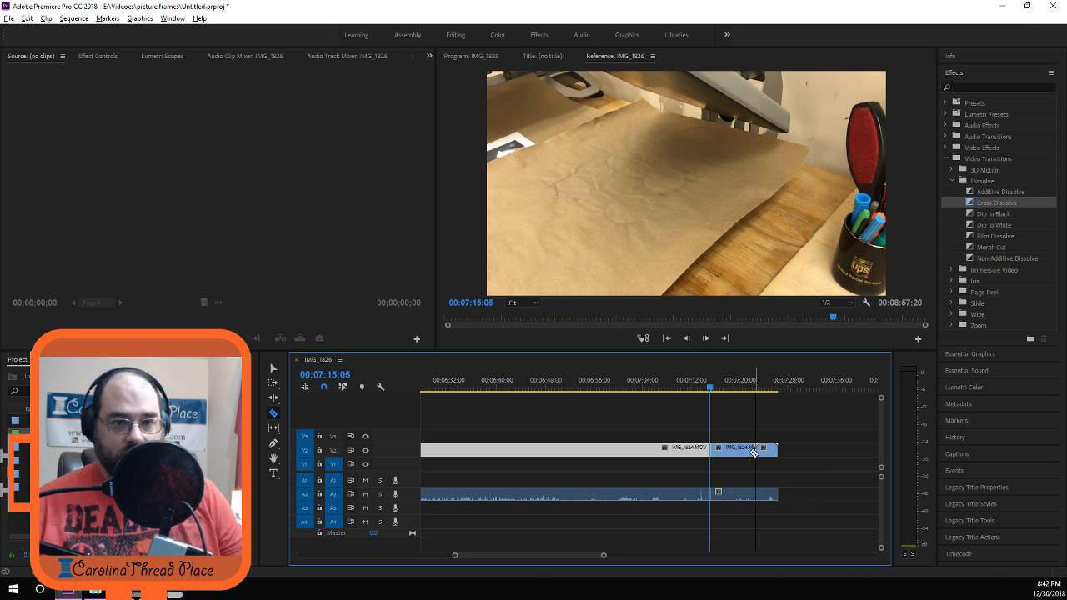
Delete the leftover IMG_1824.MOV video pieces and audio after 00:07:15:05.
left_click(274, 369)
left_click(740, 453)
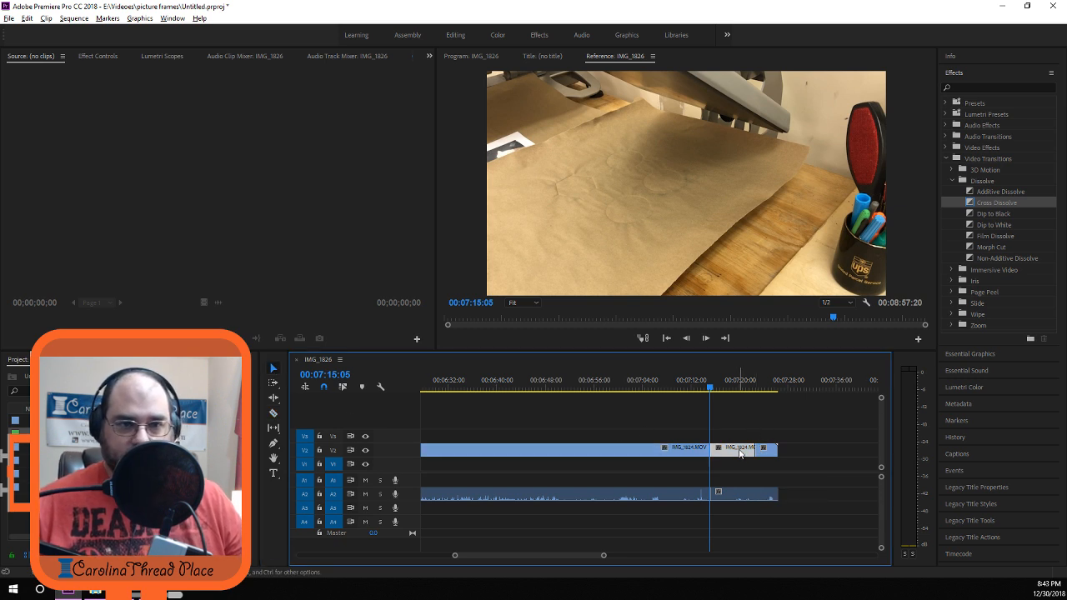
key("Delete")
left_click(766, 453)
key("Delete")
left_click(743, 493)
key("Delete")
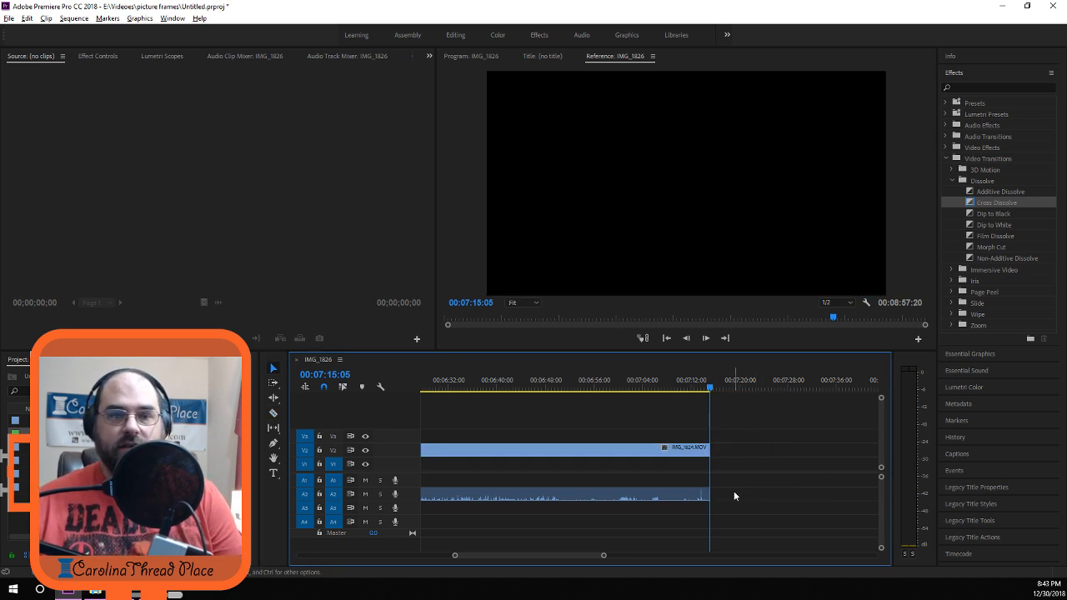
Move the IMG_1826.MOV video and audio to start at 00:07:15:05, and preview the clip's opening.
scroll(696, 499, "down", 3, "alt")
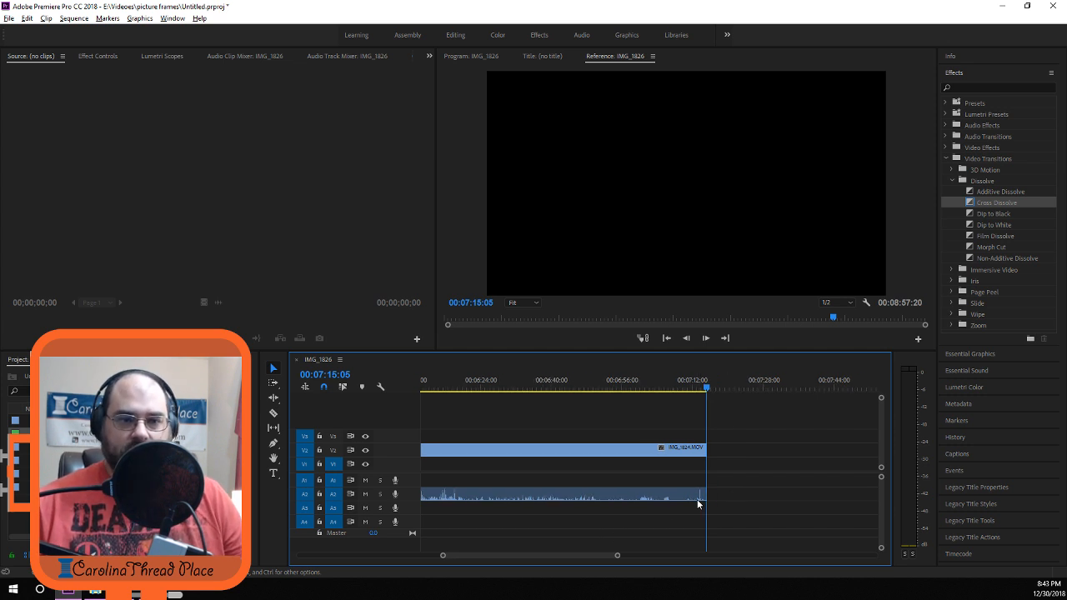
scroll(697, 500, "down", 1, "alt")
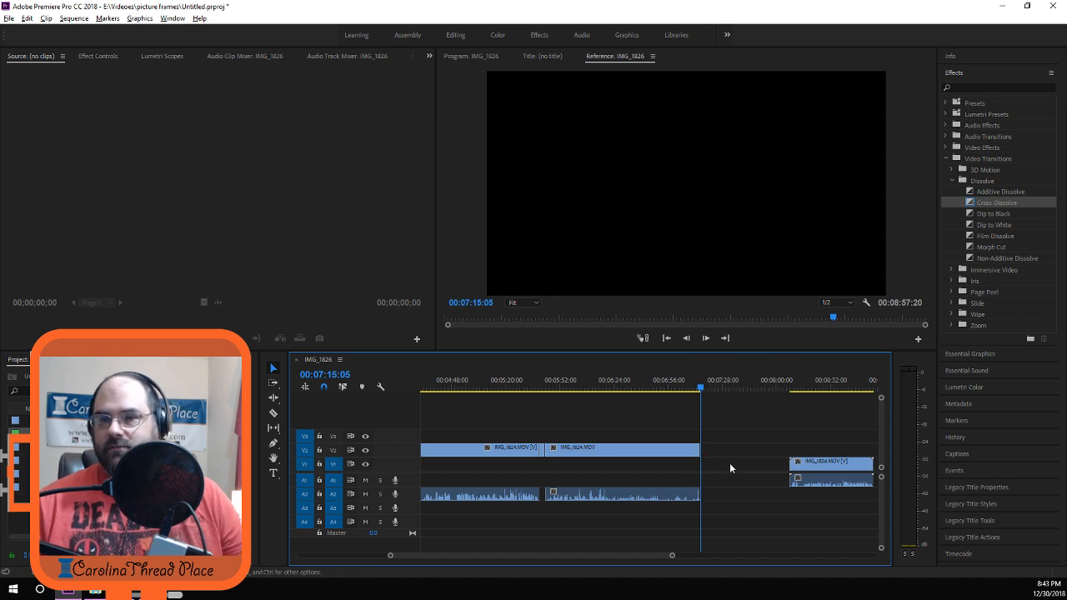
left_click_drag(819, 468, 730, 468)
key("space")
key("space")
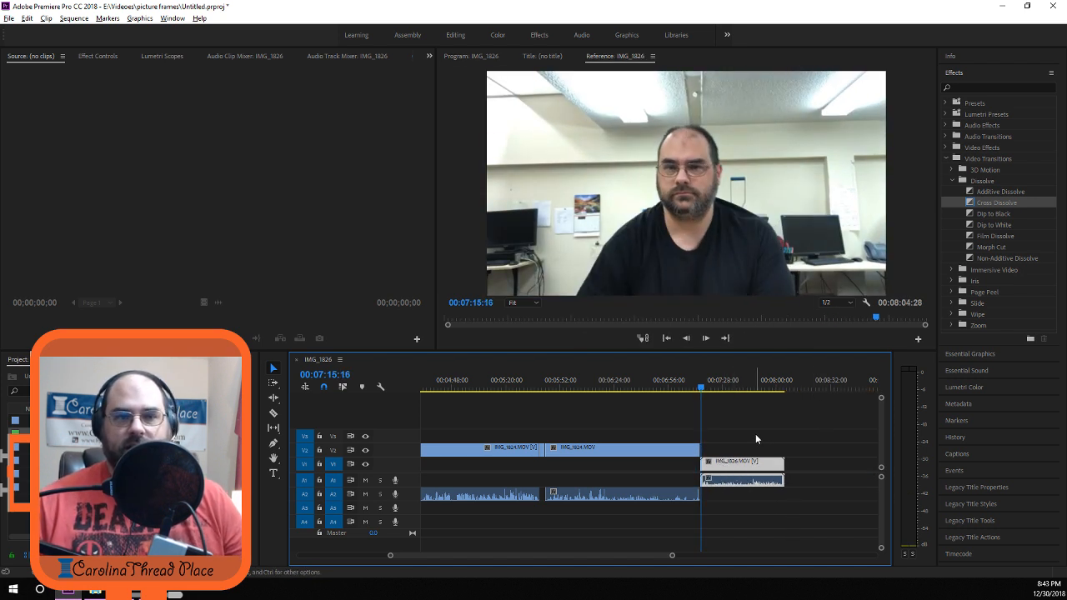
left_click(667, 336)
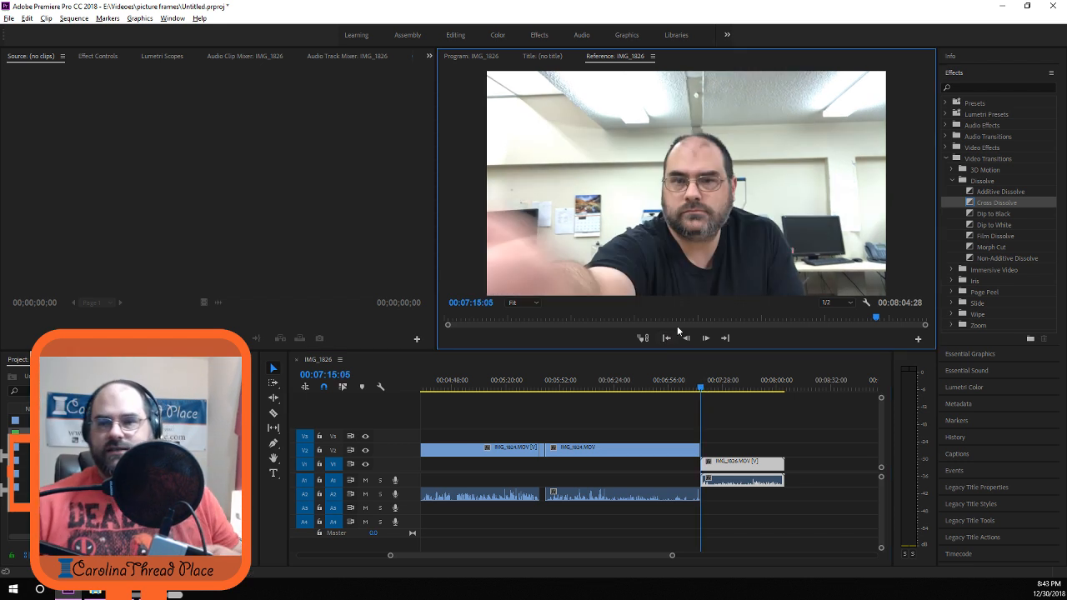
Find the moment just before speech starts in IMG_1826.MOV and split its video and audio at 00:07:16:12.
scroll(704, 479, "up", 4)
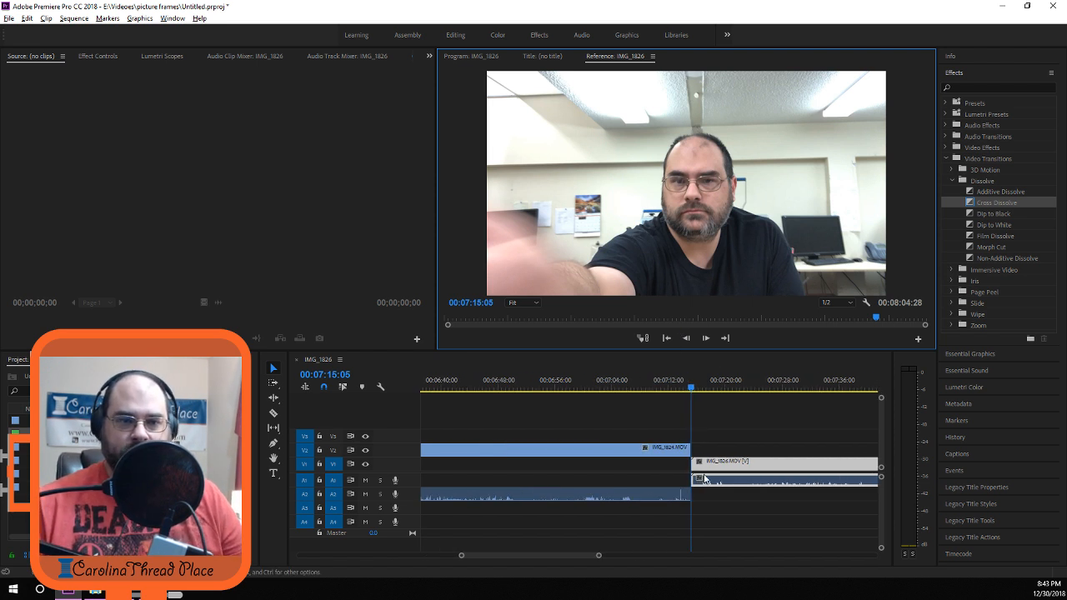
scroll(704, 479, "up", 5)
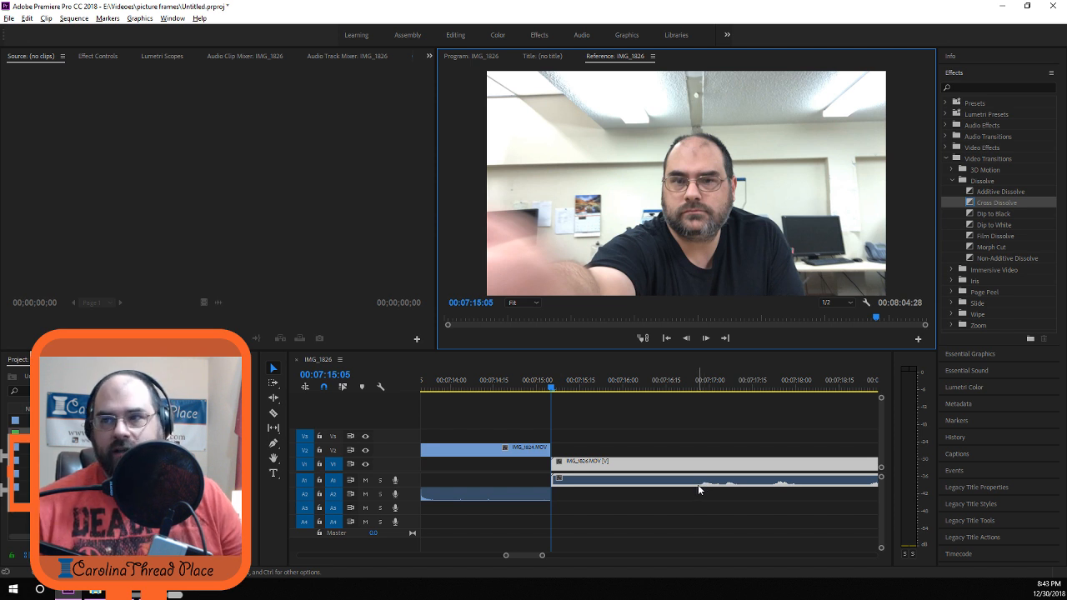
key("space")
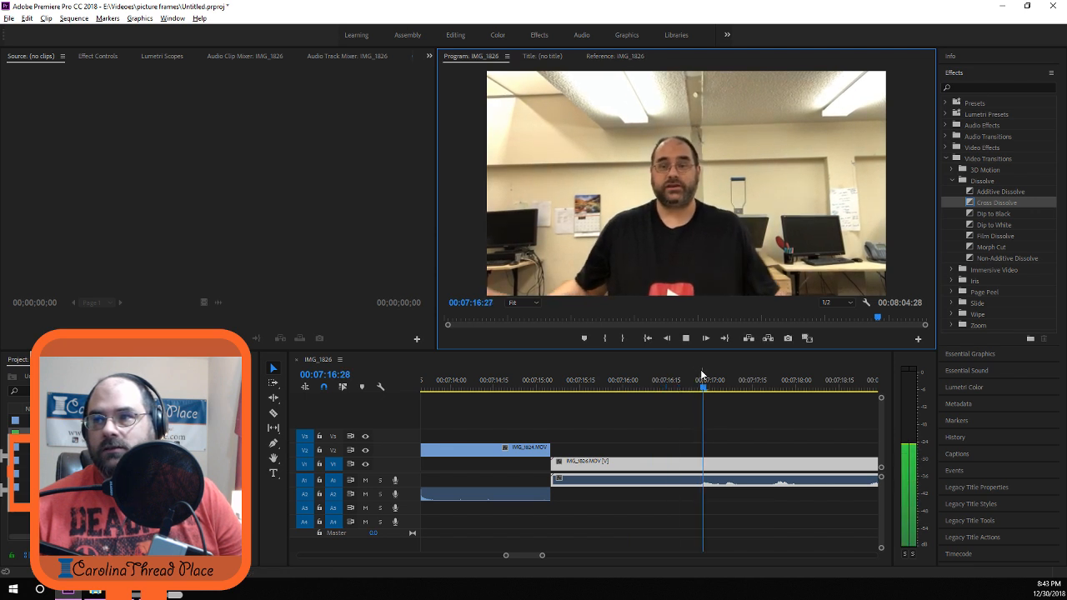
key("space")
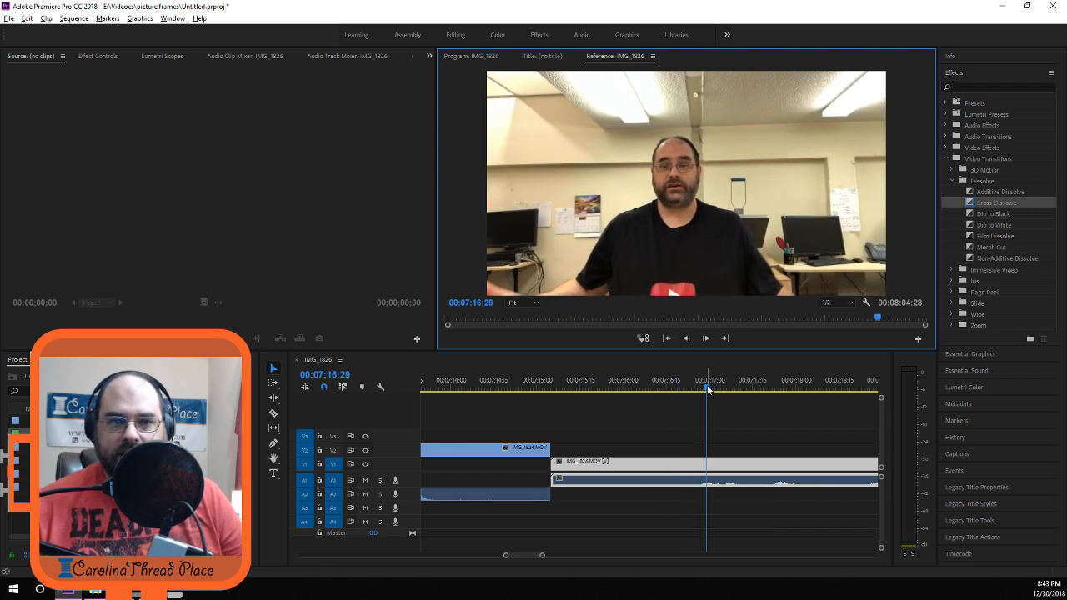
left_click_drag(708, 388, 648, 396)
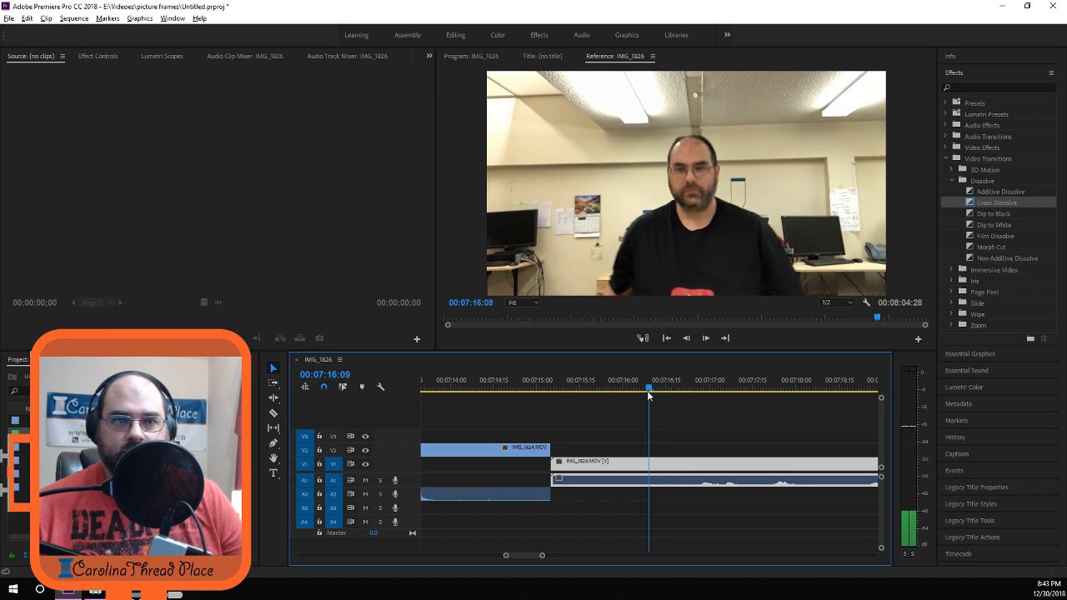
key("space")
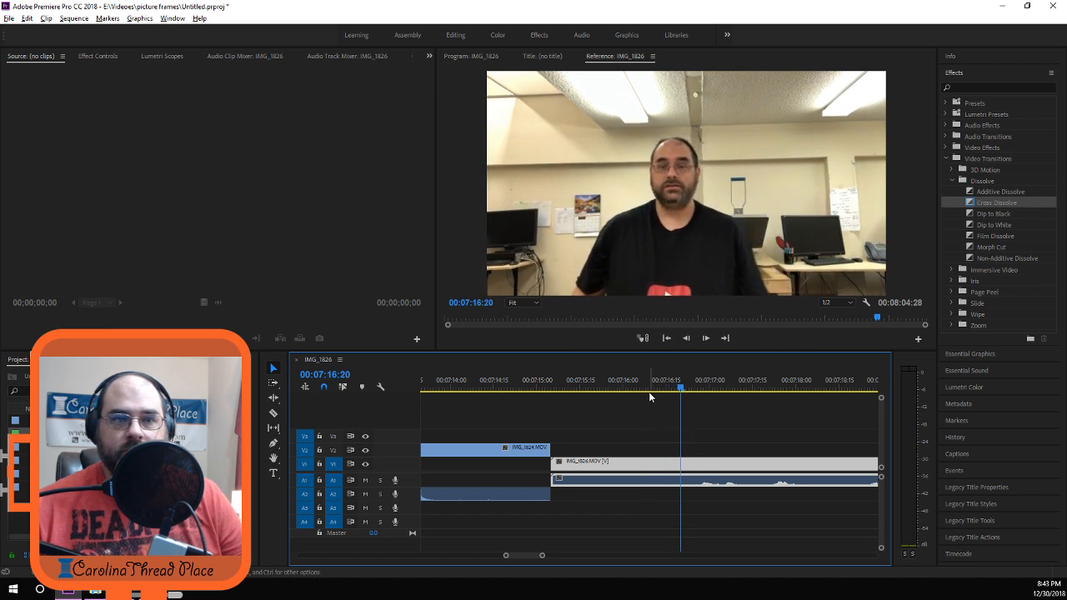
left_click_drag(681, 392, 658, 393)
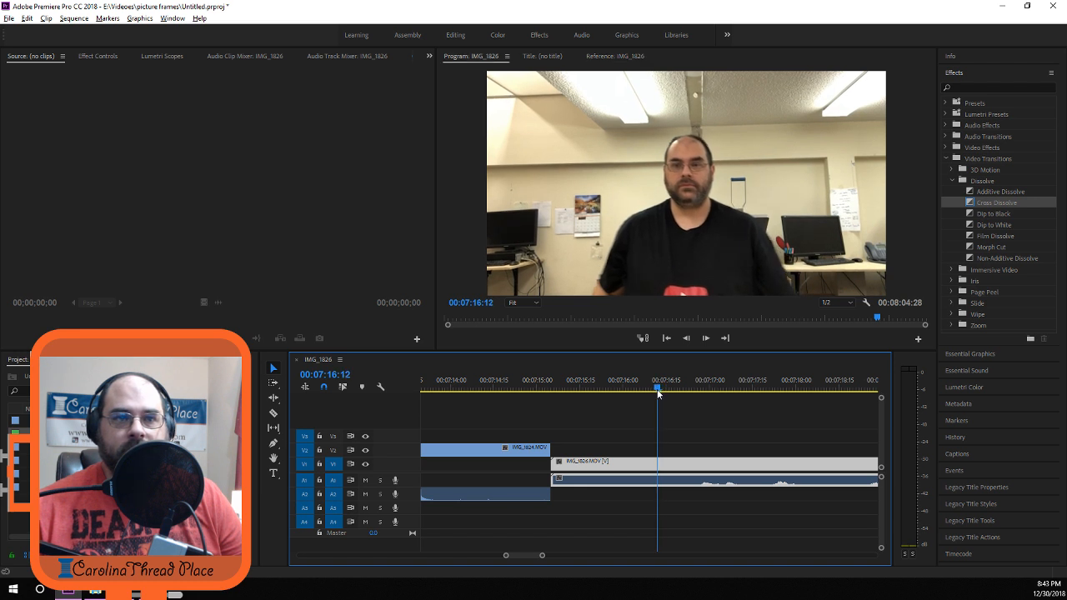
left_click(275, 411)
left_click(659, 463)
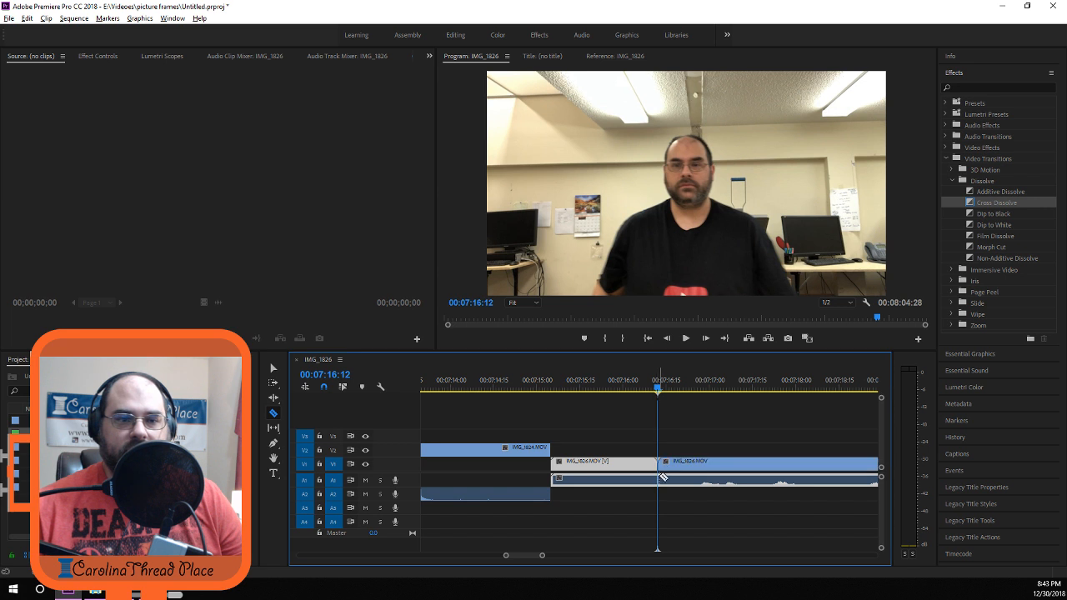
Delete the opening piece of IMG_1826.MOV and close the gap by moving the remaining video and audio to 00:07:15:05.
left_click(274, 368)
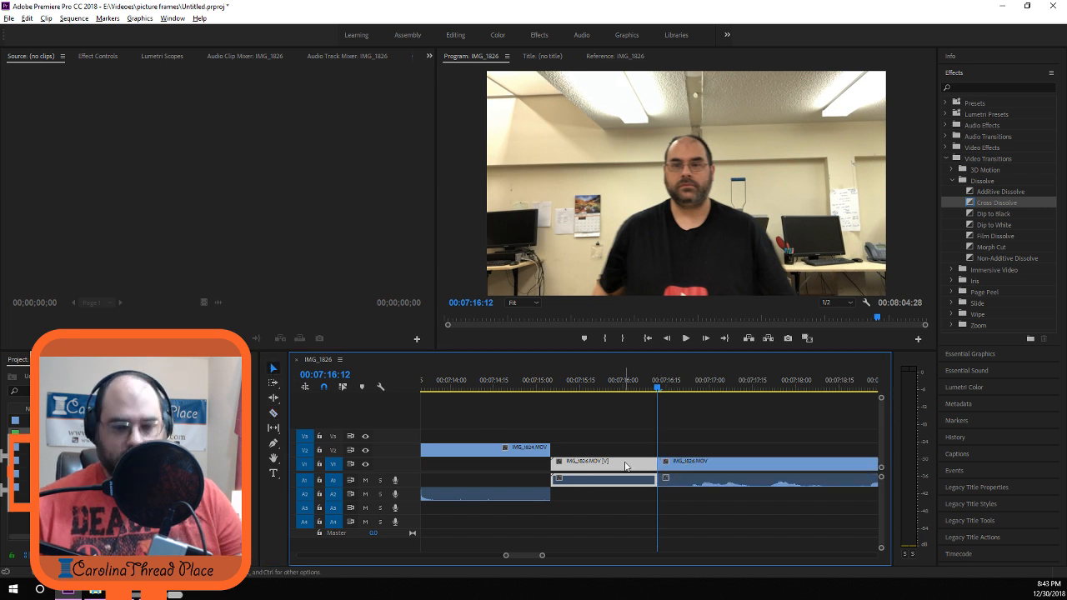
key("Delete")
left_click(627, 481)
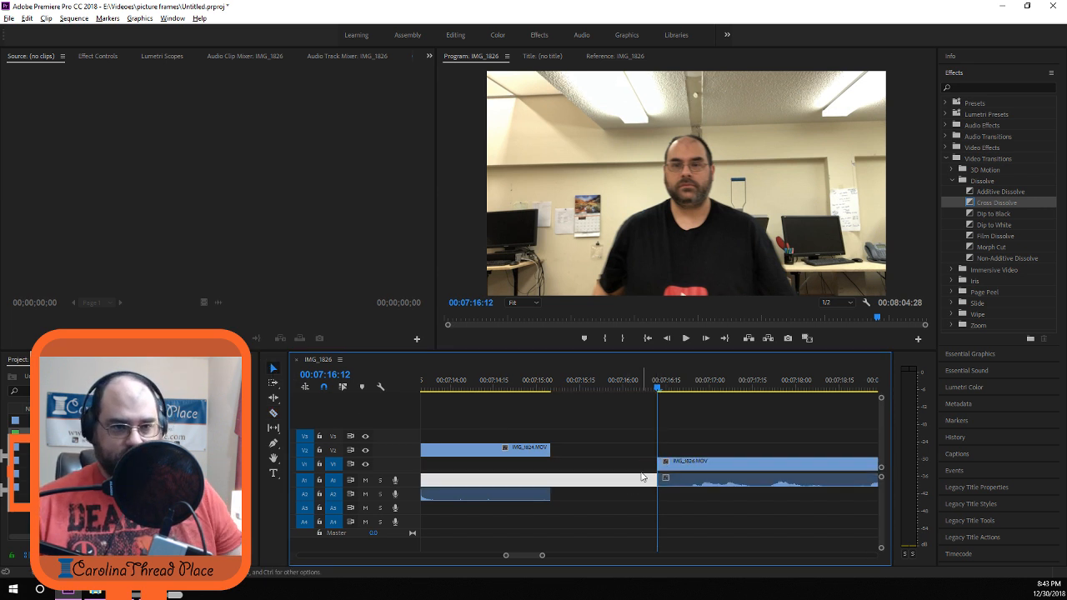
left_click(643, 463)
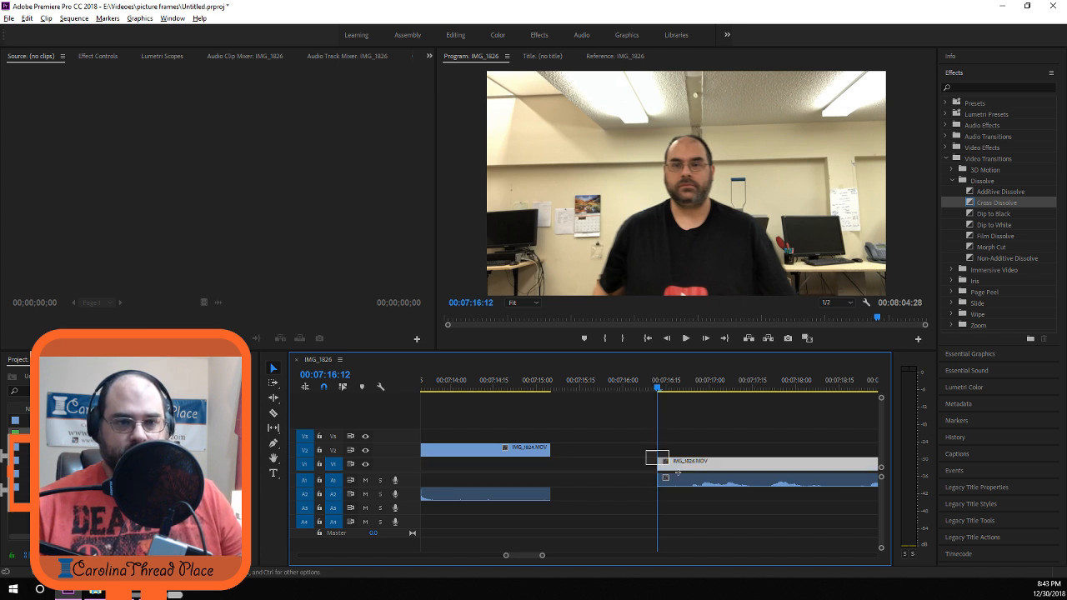
left_click_drag(658, 460, 565, 469)
Play IMG_1826.MOV from 00:07:15:05 through to its end to check the speech and find where the talk finishes.
left_click_drag(657, 390, 551, 397)
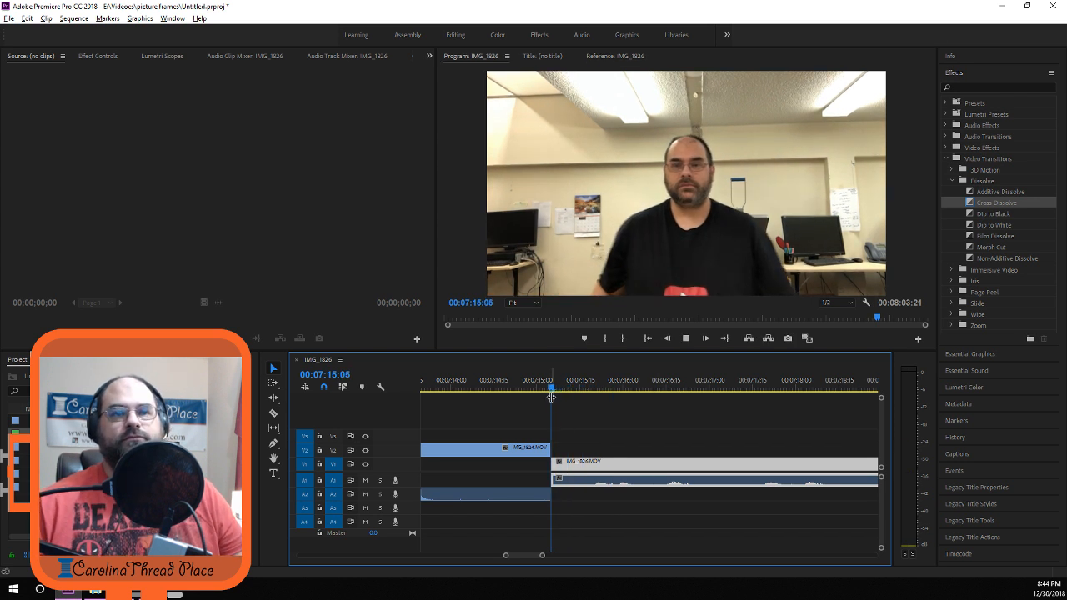
key("space")
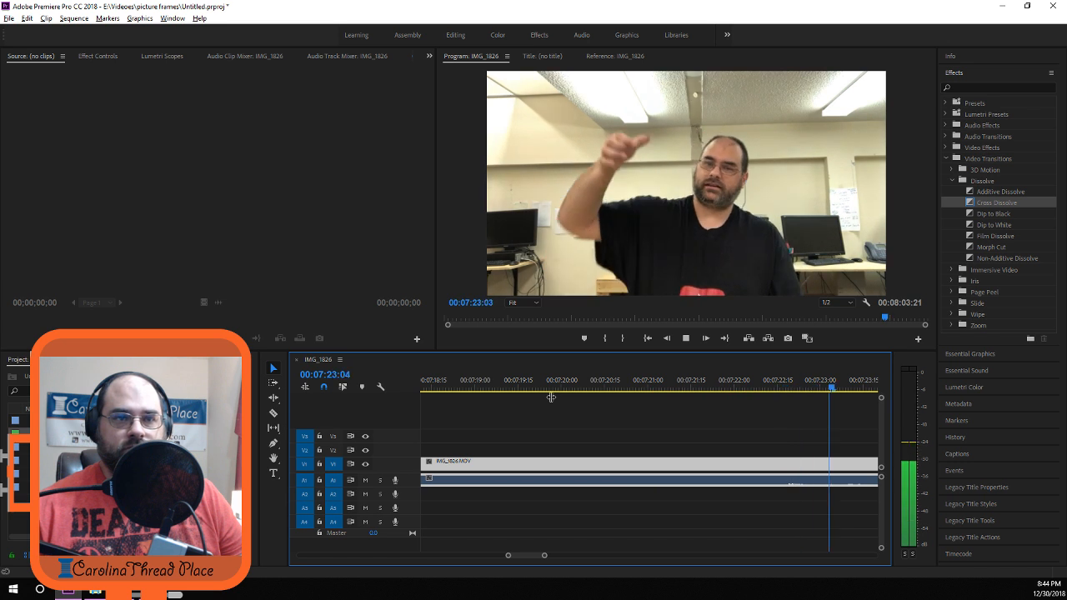
key("space")
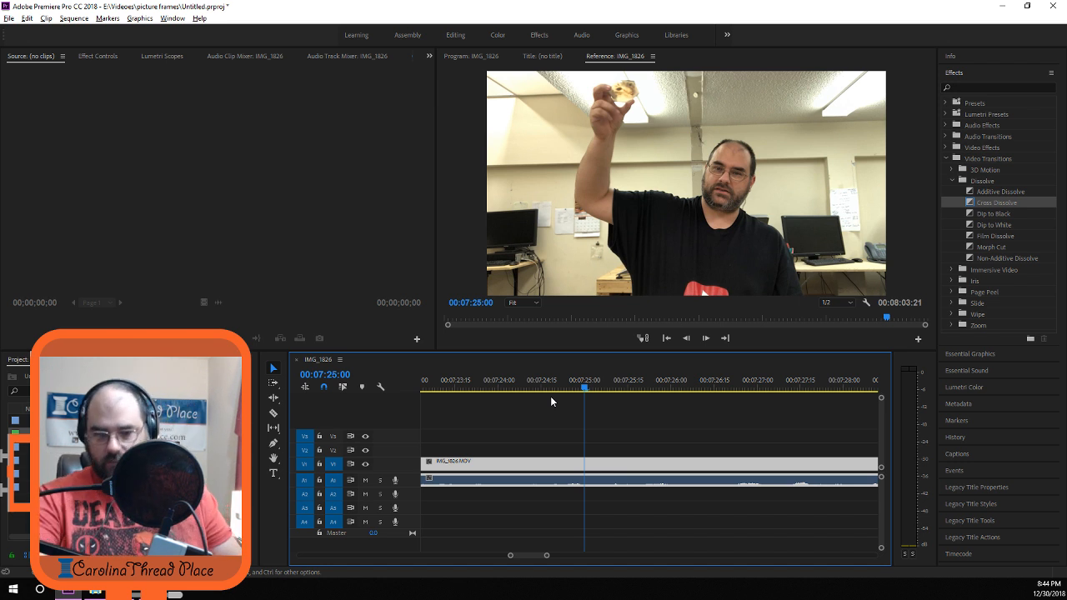
key("space")
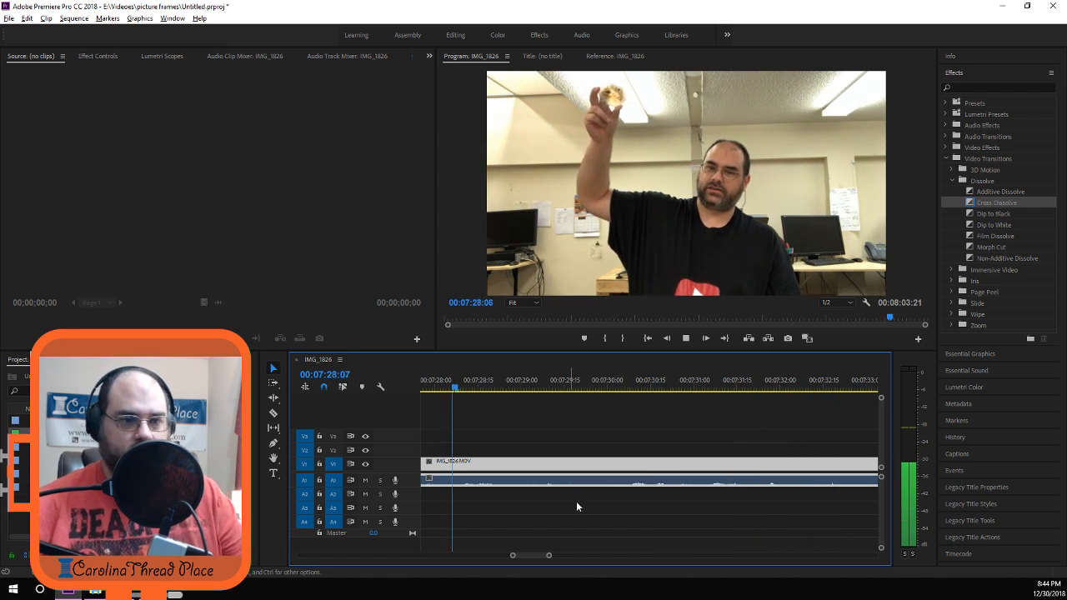
scroll(587, 500, "down", 8)
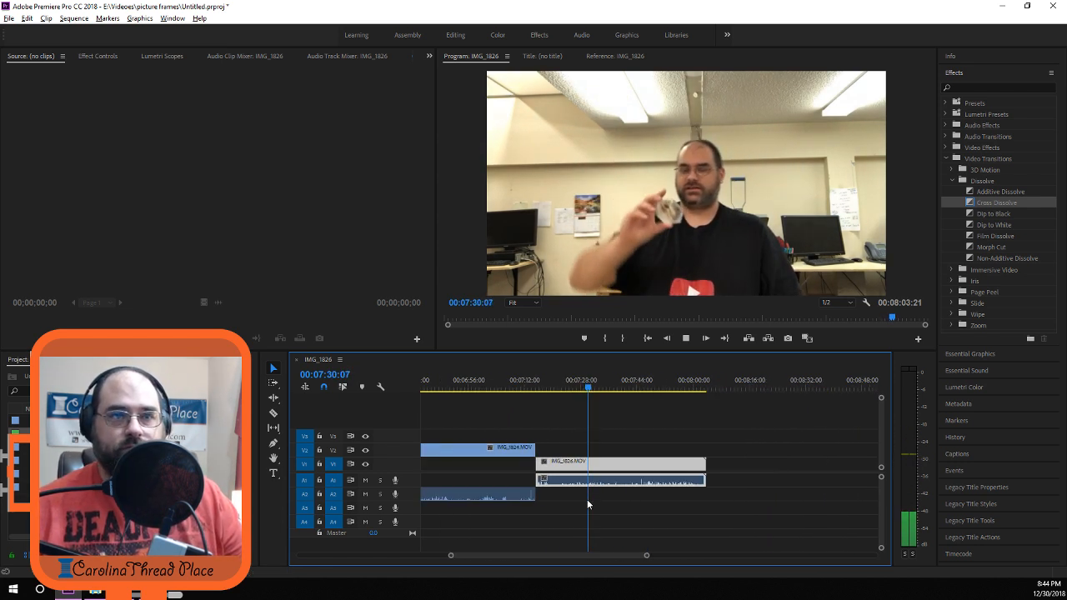
scroll(588, 500, "up", 5)
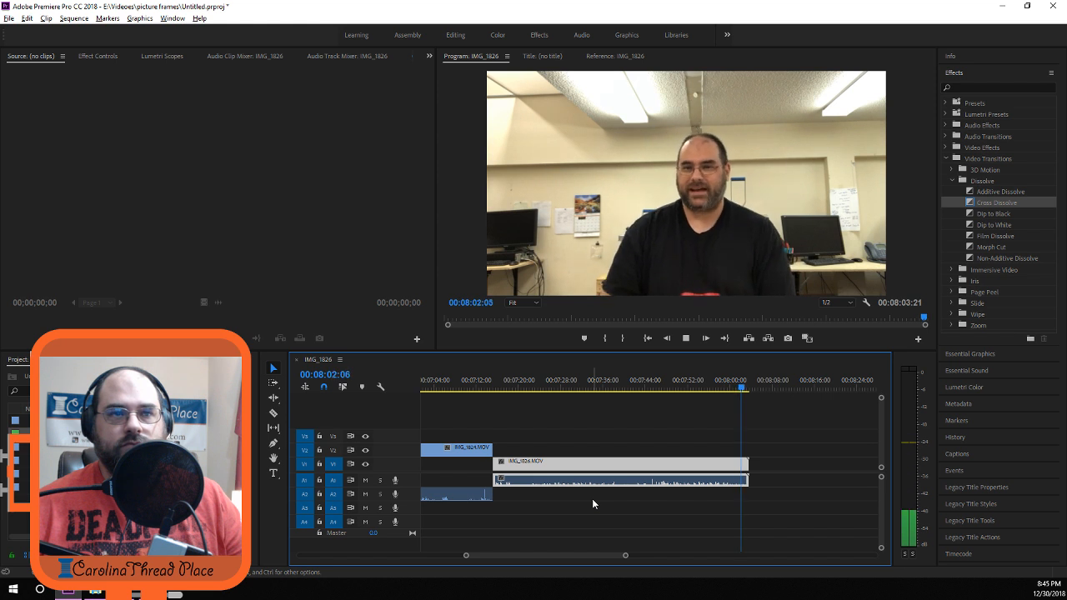
key("space")
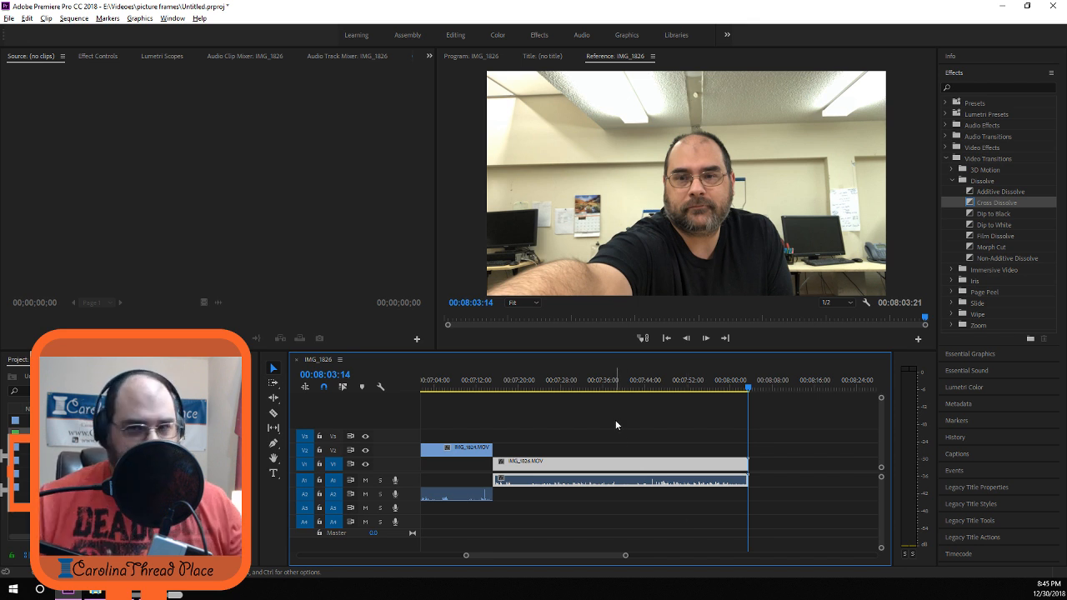
Find the farewell wave near the end of IMG_1826.MOV and split its video and audio at 00:08:02:15.
key("=")
key("=")
key("=")
key("=")
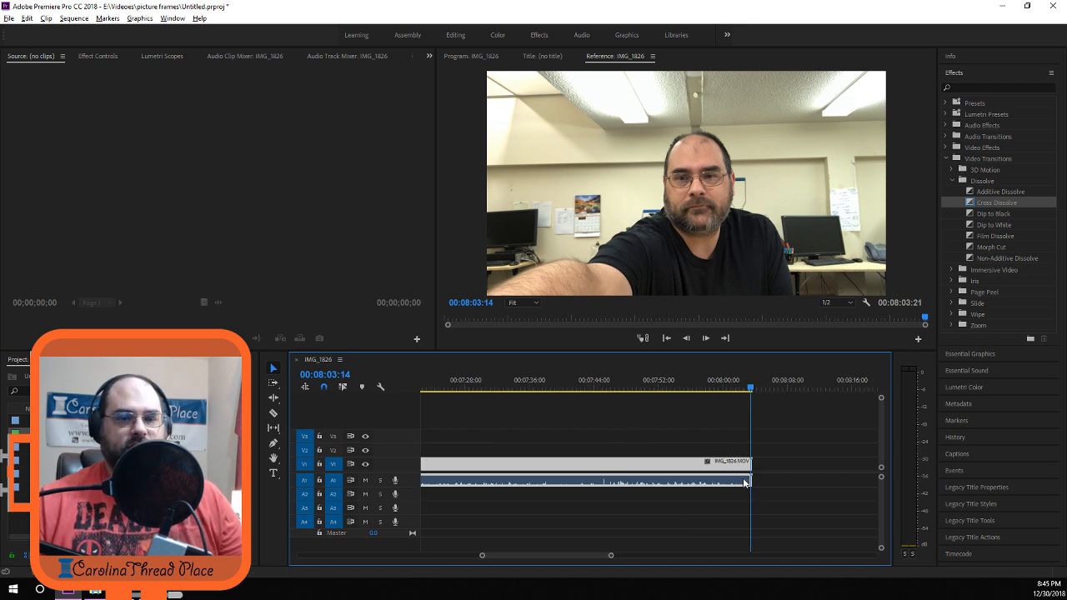
key("=")
left_click_drag(841, 388, 743, 388)
key("space")
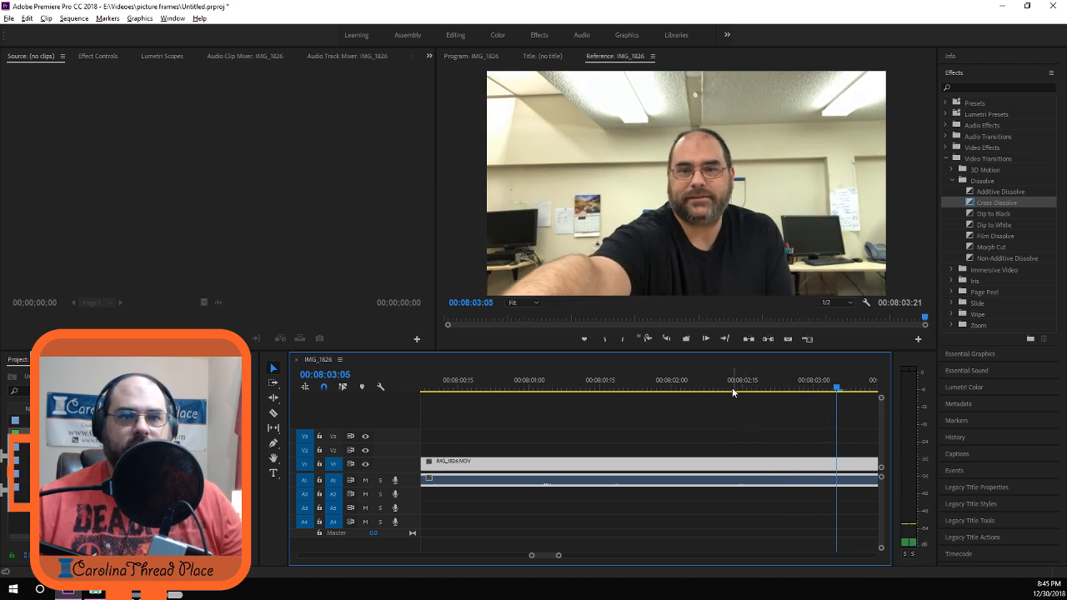
left_click(742, 387)
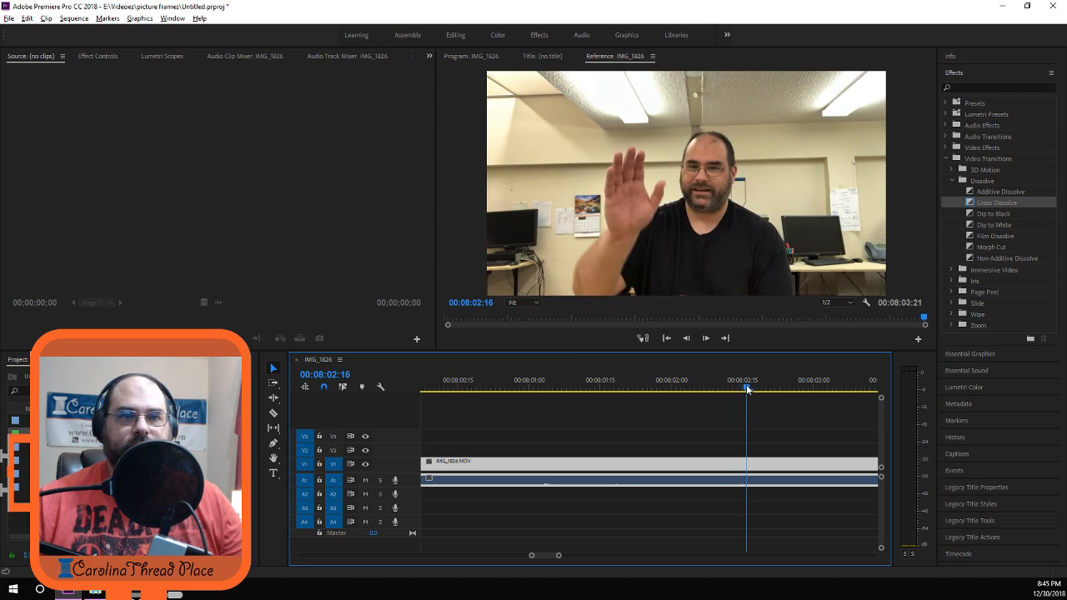
left_click(272, 412)
left_click(744, 465)
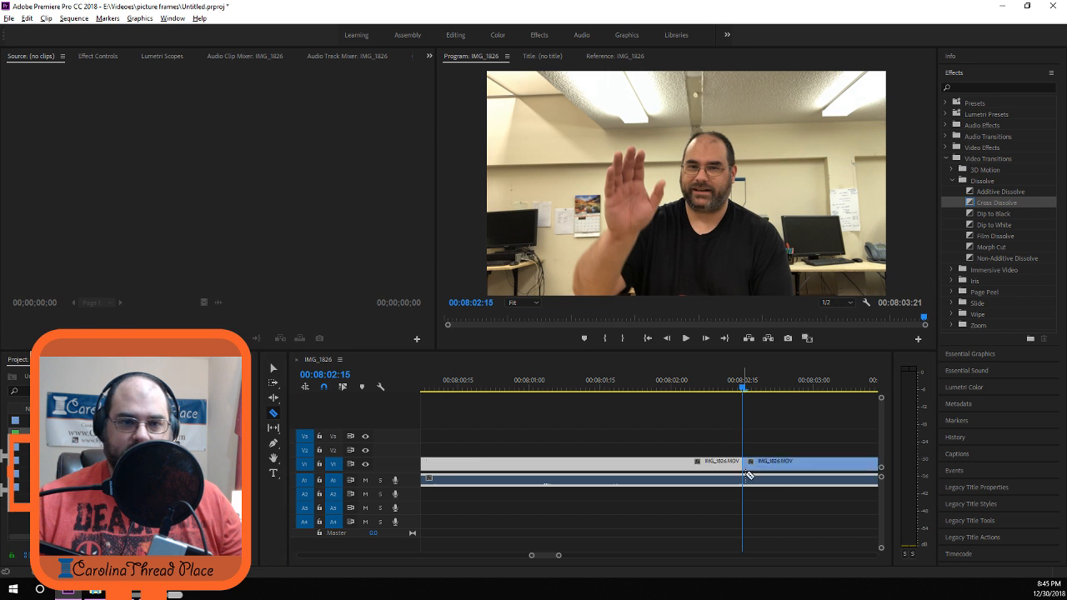
left_click(275, 369)
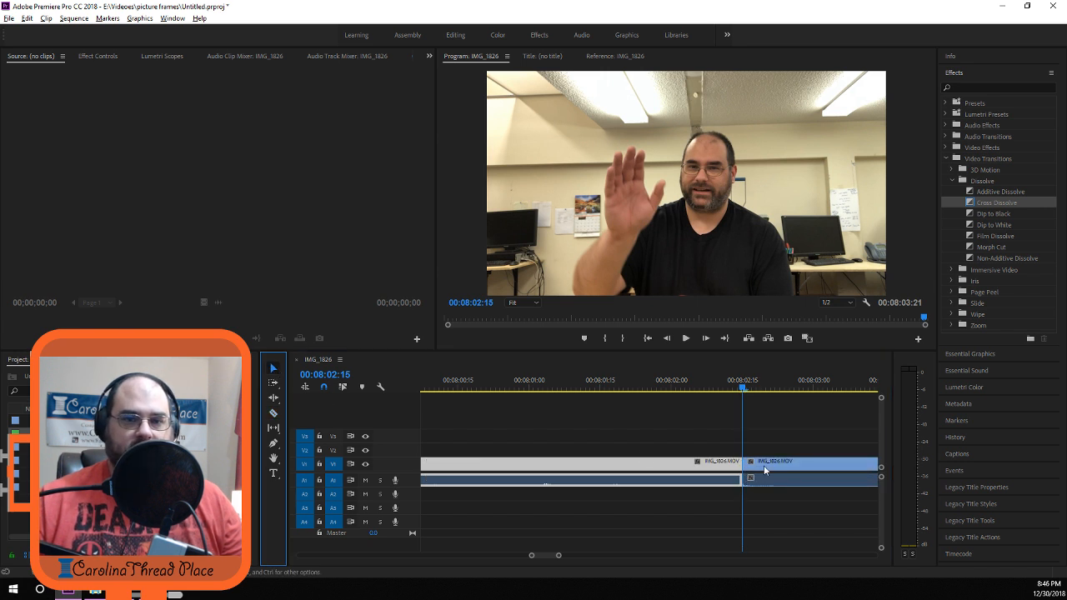
Delete the leftover IMG_1826.MOV video and audio pieces after 00:08:02:15.
key("Delete")
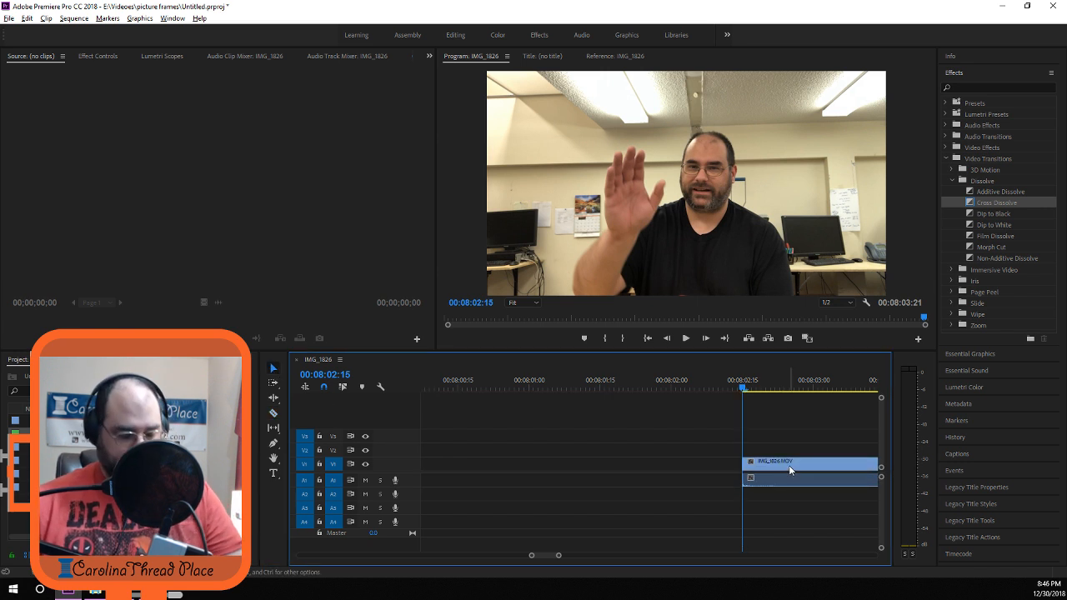
key("ctrl+z")
left_click(788, 465)
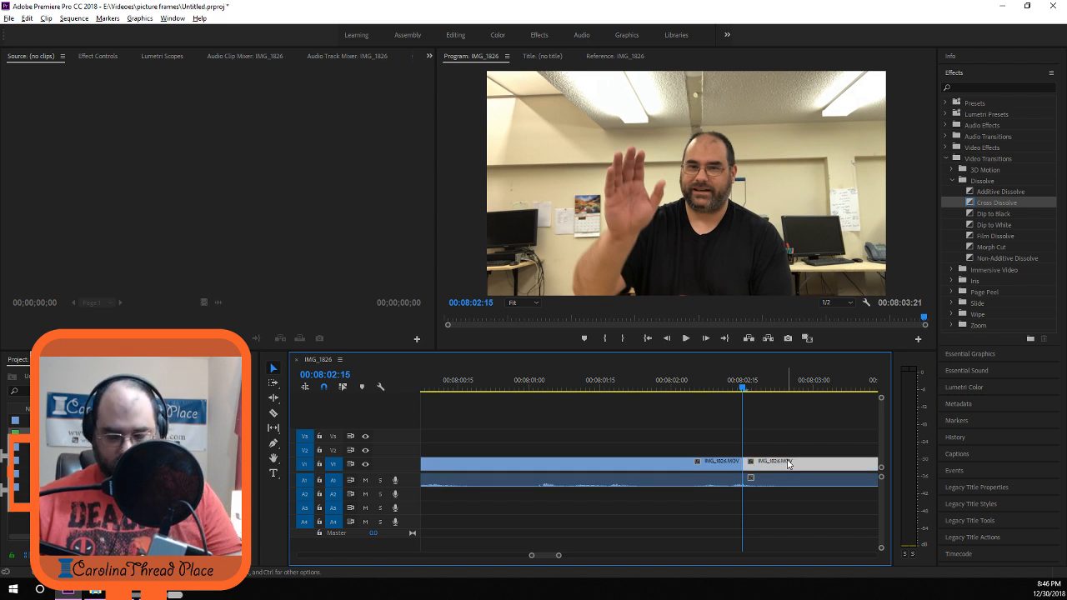
left_click(774, 479, "shift")
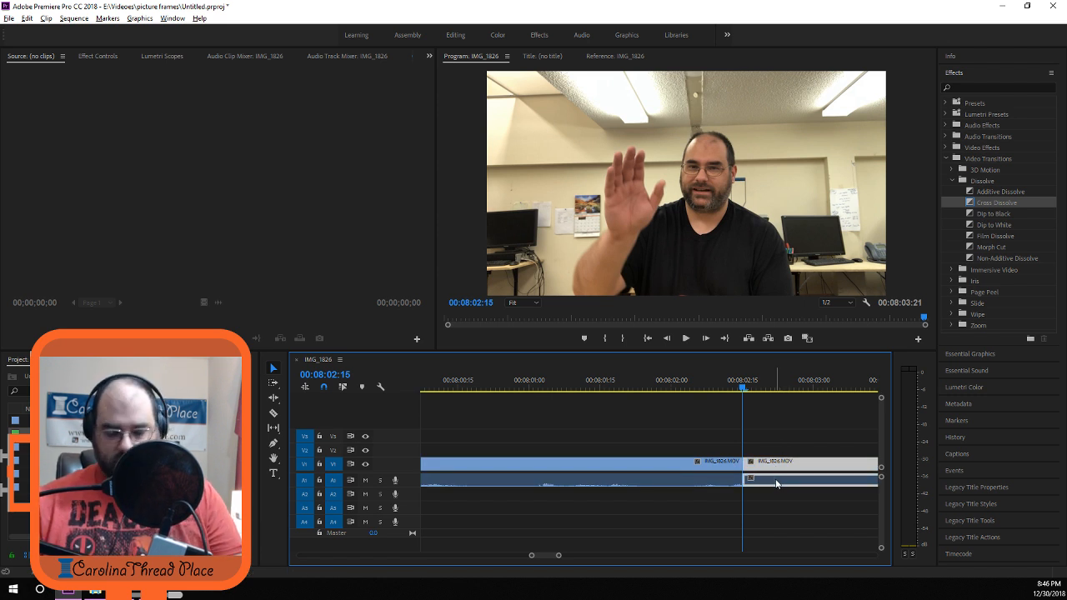
key("Delete")
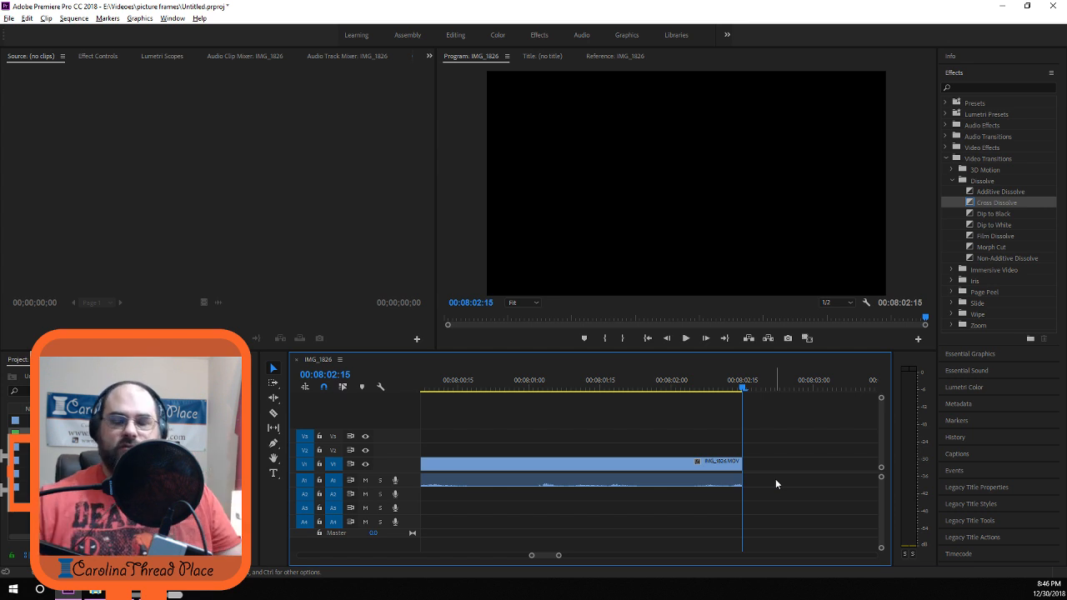
Look over the assembled clips on the timeline, from the end of IMG_1826.MOV back through IMG_1824.MOV to IMG_1823.MOV.
scroll(599, 492, "down", 3)
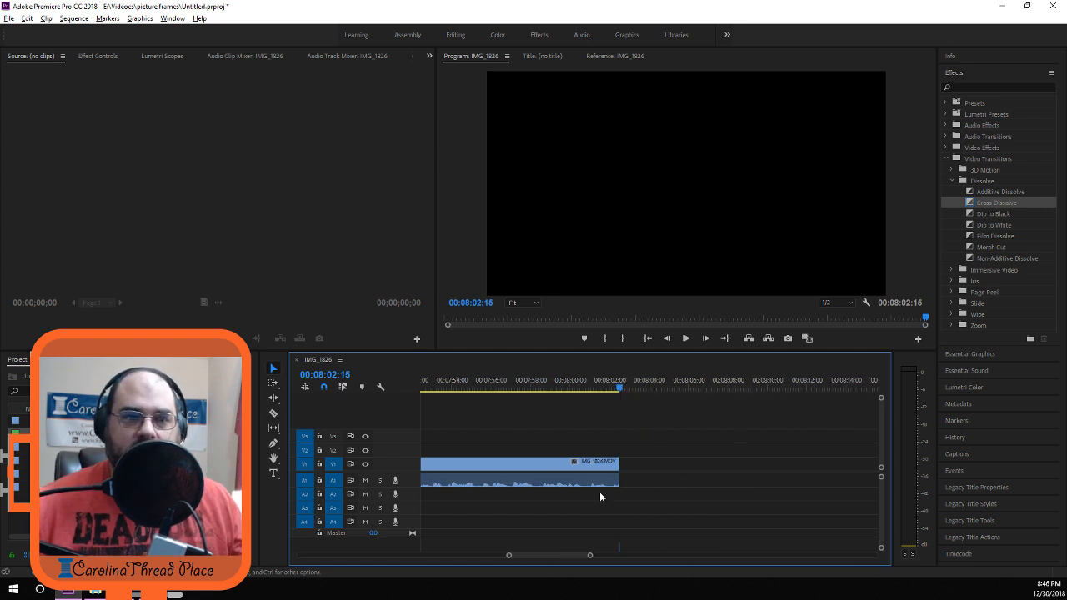
scroll(599, 491, "down", 5)
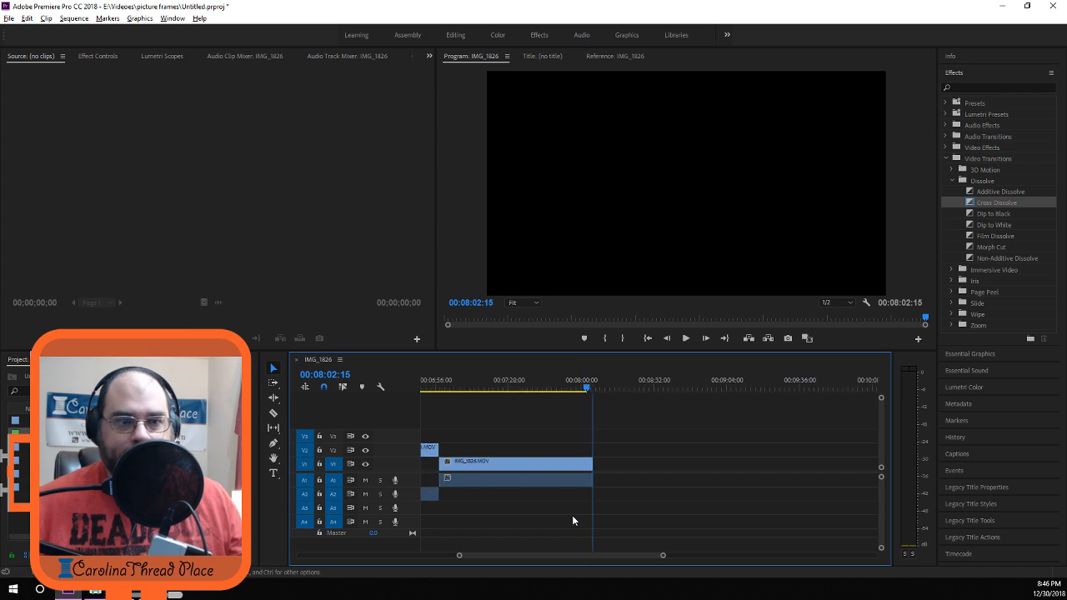
scroll(570, 519, "down", 3)
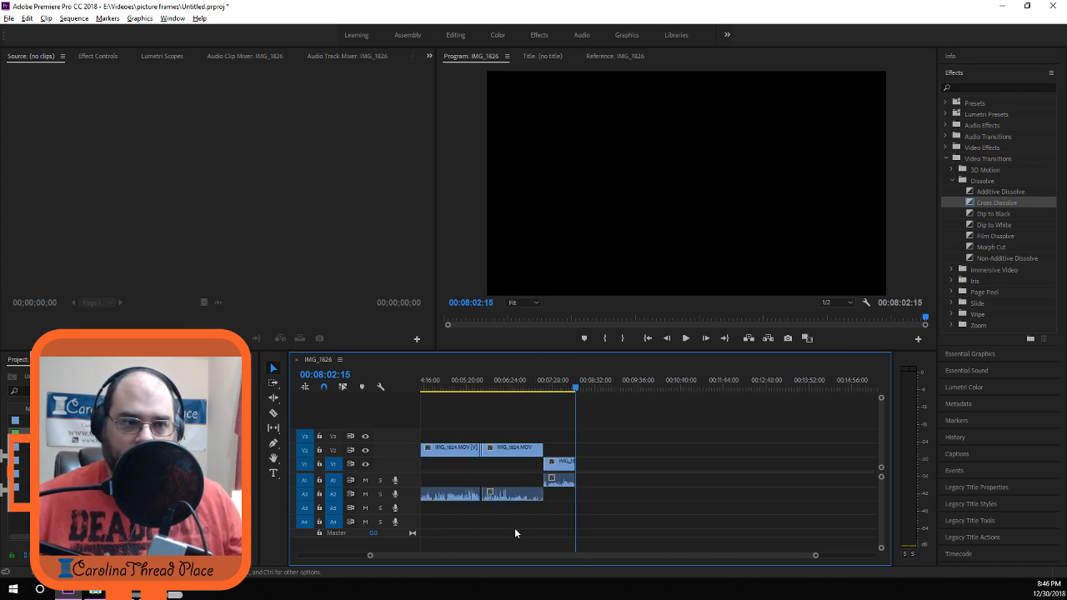
scroll(479, 495, "up", 4)
scroll(526, 510, "down", 4)
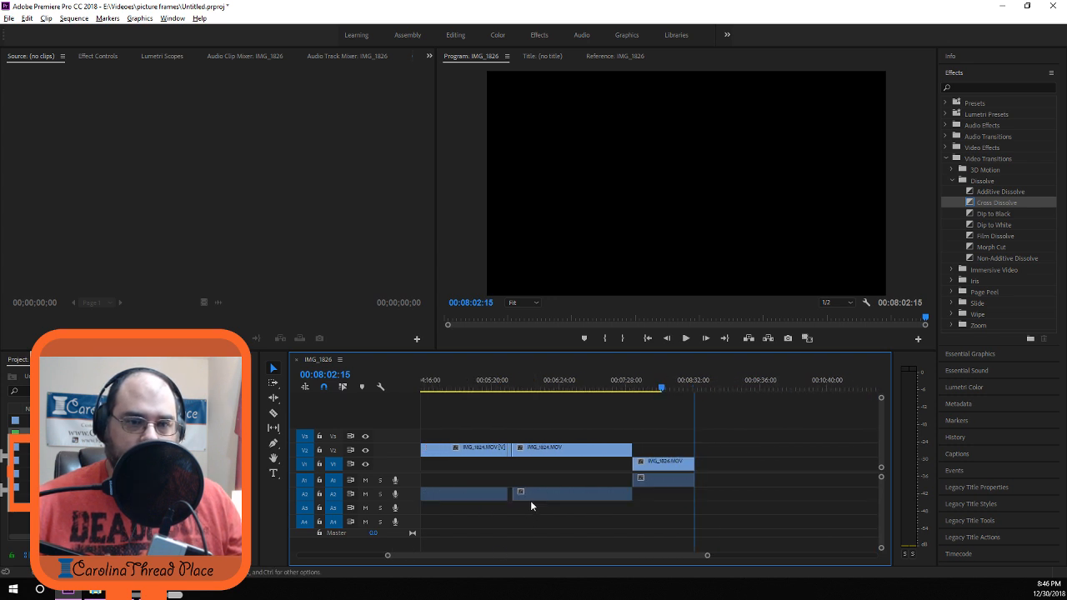
left_click_drag(567, 553, 505, 554)
scroll(506, 517, "down", 4)
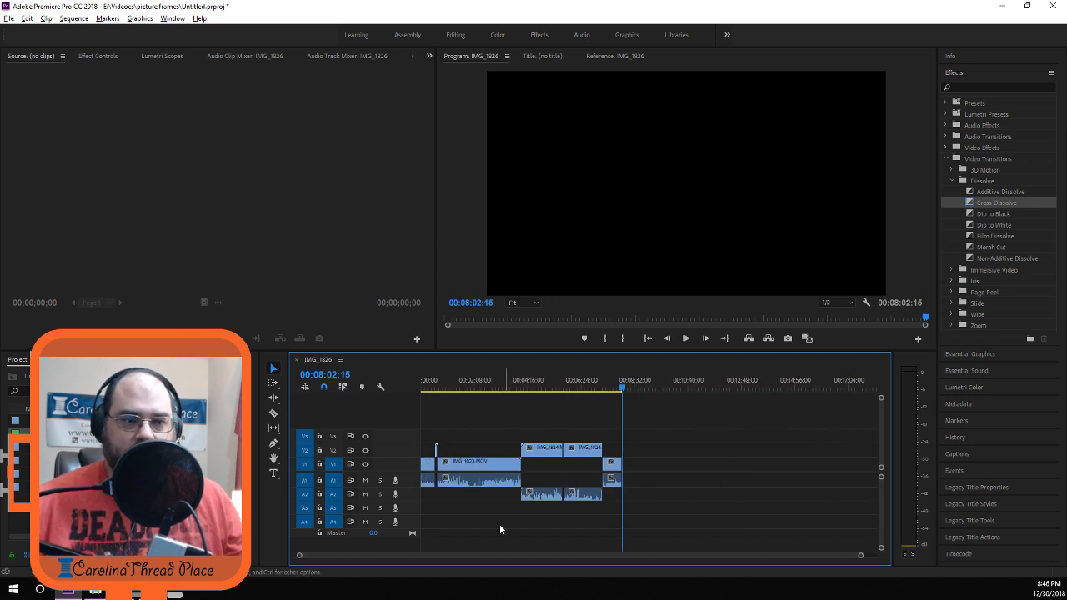
scroll(577, 464, "up", 5)
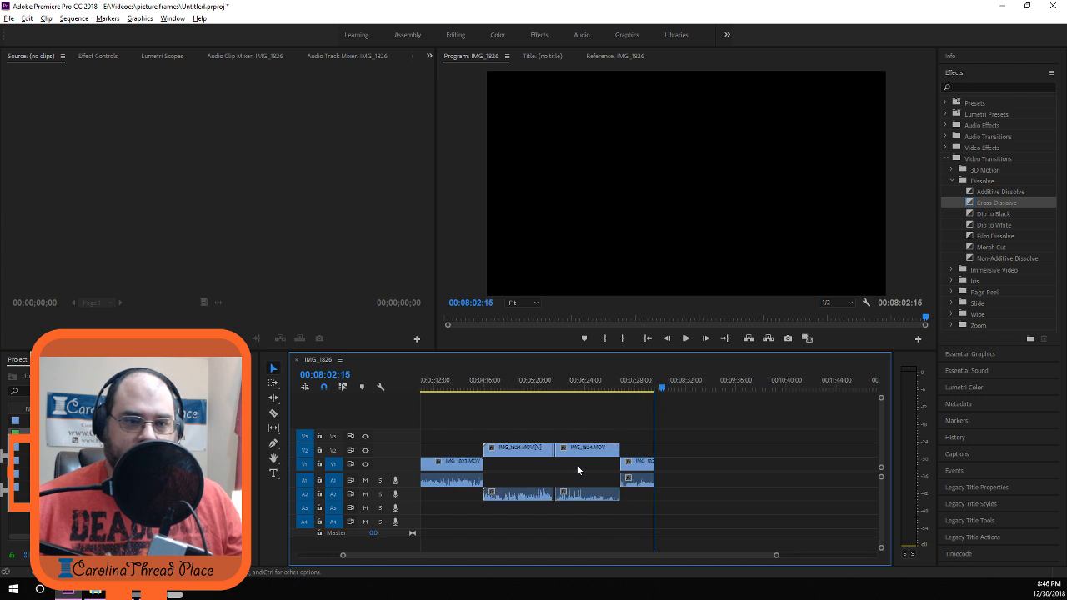
left_click_drag(500, 451, 498, 466)
scroll(475, 495, "down", 5)
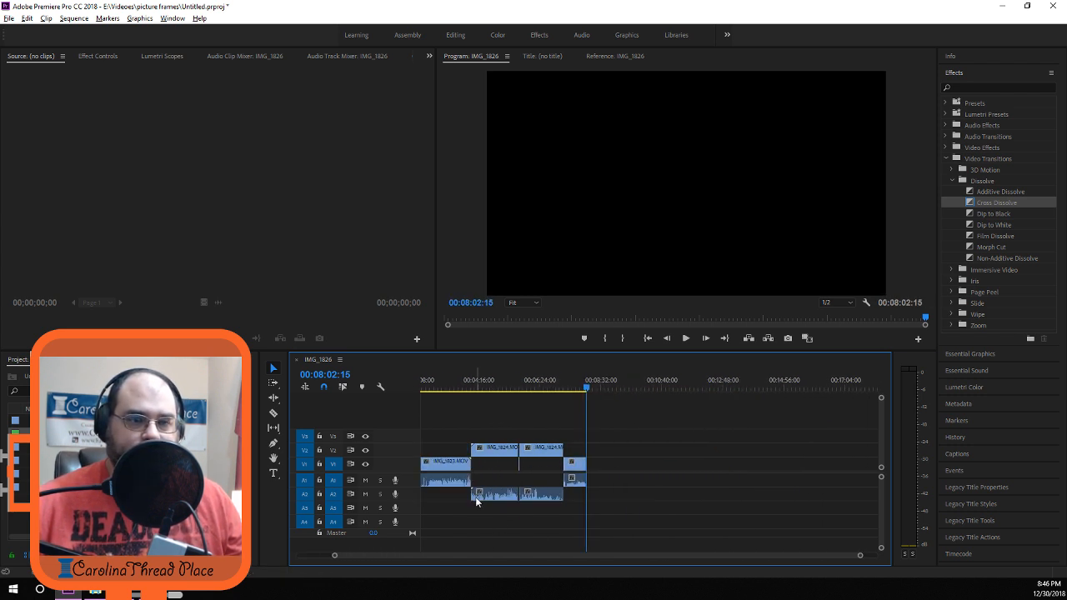
Return to the sequence start and apply Cross Dissolve to the end of IMG_1817.MOV and the start of IMG_1823.MOV.
left_click_drag(625, 392, 399, 398)
scroll(426, 474, "up", 2)
scroll(426, 472, "up", 4)
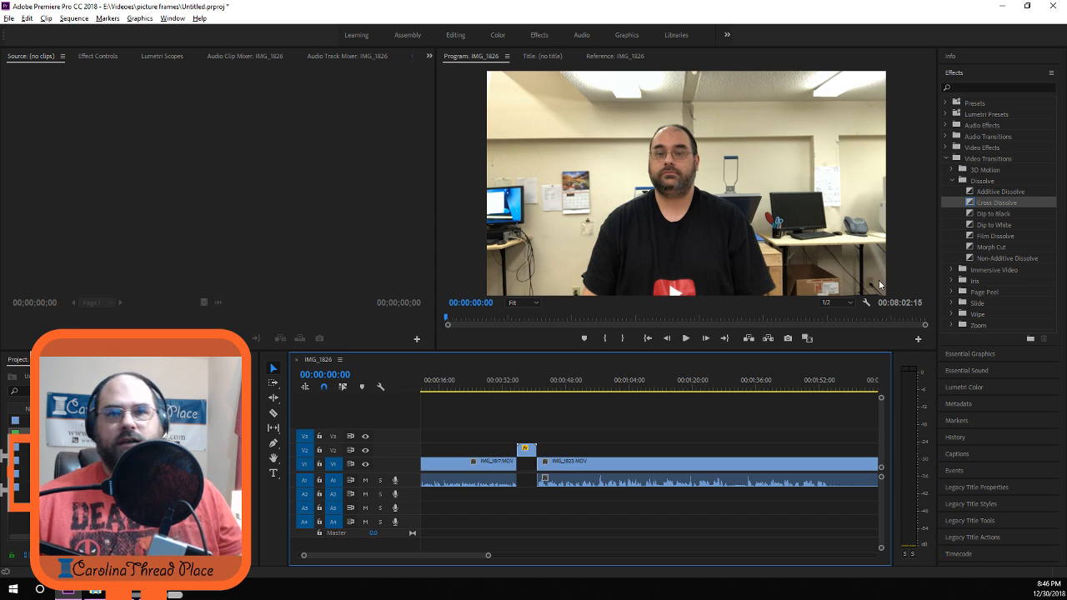
mouse_move(992, 202)
left_mouse_down()
mouse_move(524, 454)
mouse_move(520, 475)
mouse_move(533, 479)
left_mouse_up()
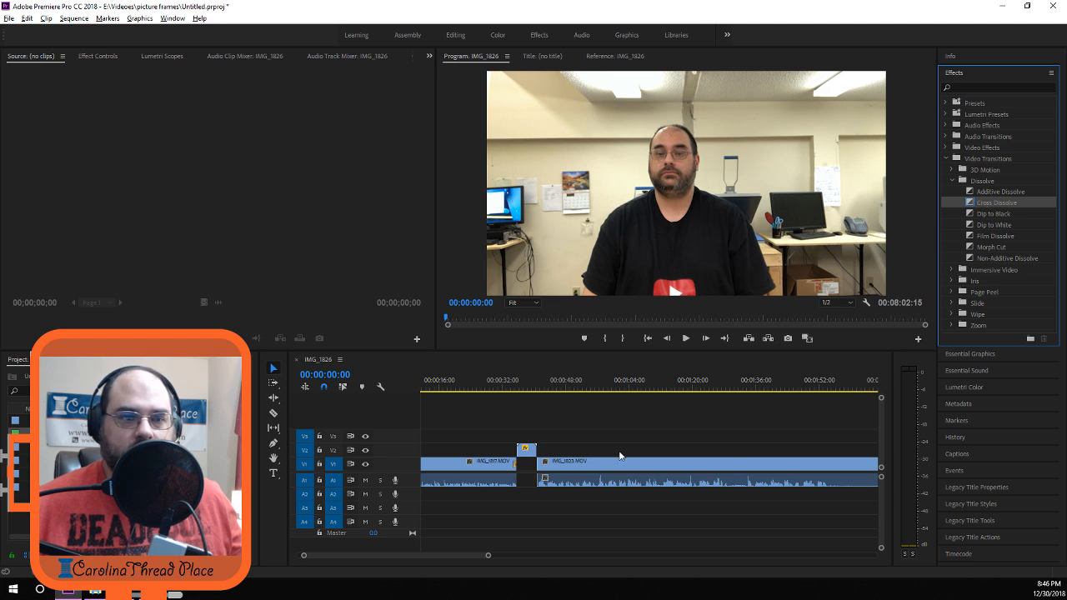
Preview the cuts around the short printer clip from about 00:00:33 and apply Cross Dissolve to both ends of that clip.
left_click(506, 390)
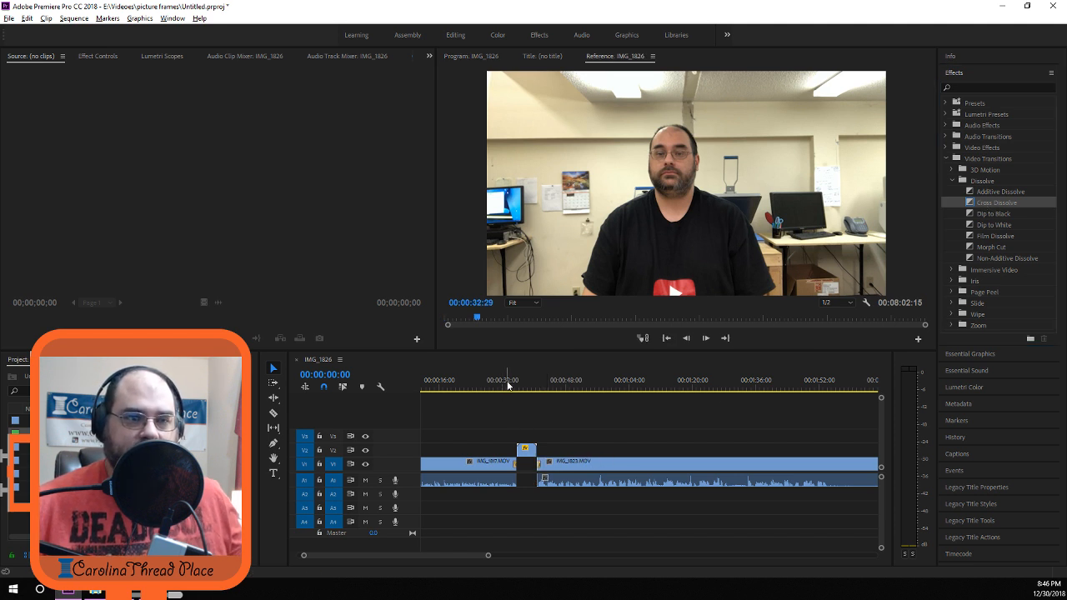
key("space")
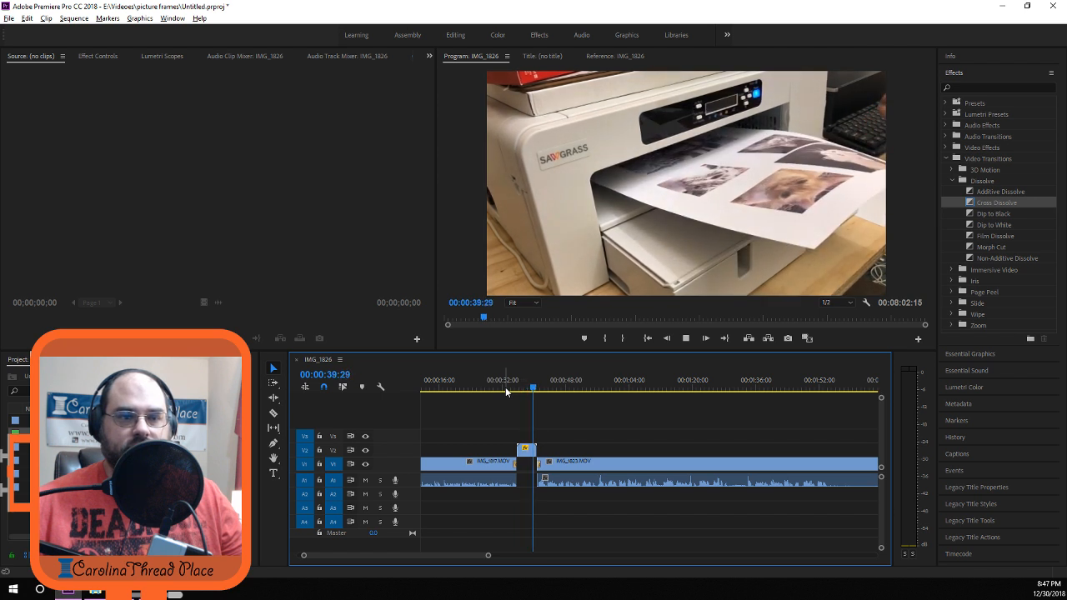
key("space")
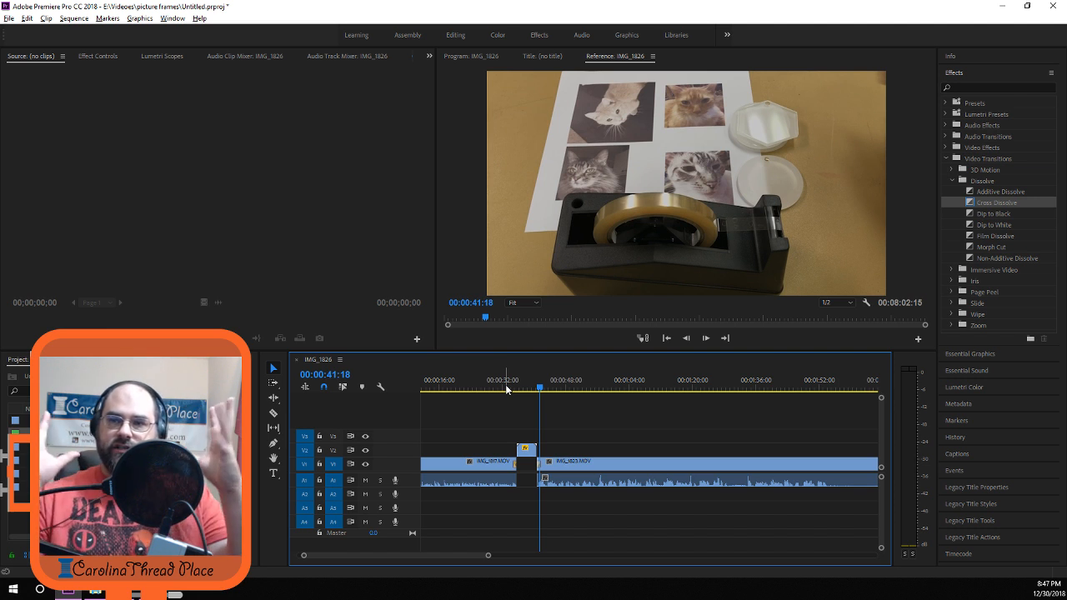
mouse_move(977, 204)
left_mouse_down()
mouse_move(743, 370)
mouse_move(514, 463)
mouse_move(521, 451)
left_mouse_up()
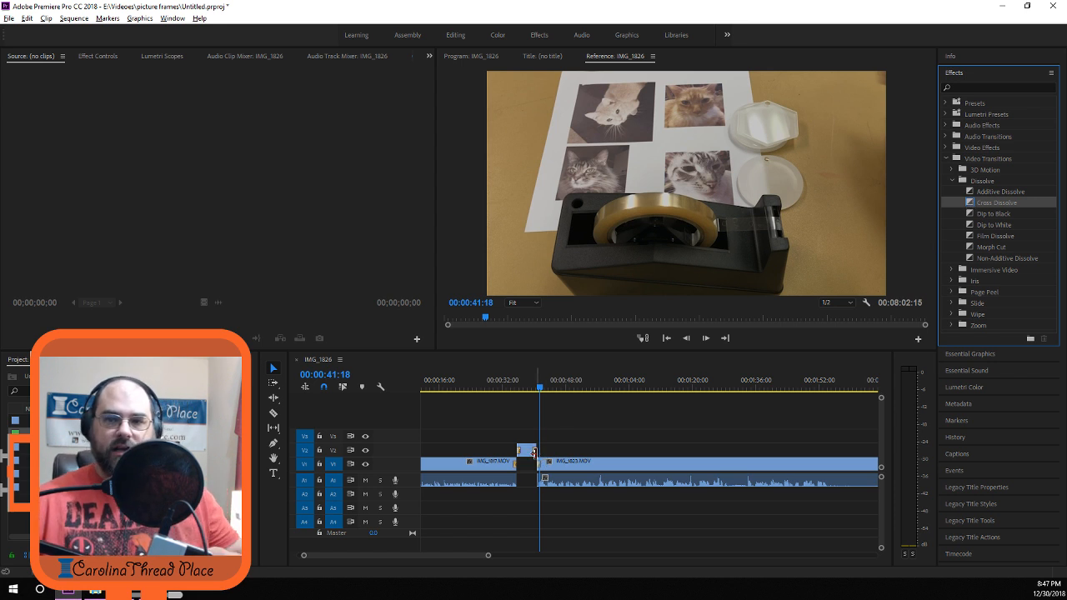
Shift IMG_1823.MOV earlier so its opening Cross Dissolve overlaps the one ending IMG_1820.MOV, and play back the overlap.
scroll(511, 461, "up", 2, "alt")
scroll(512, 460, "up", 5, "alt")
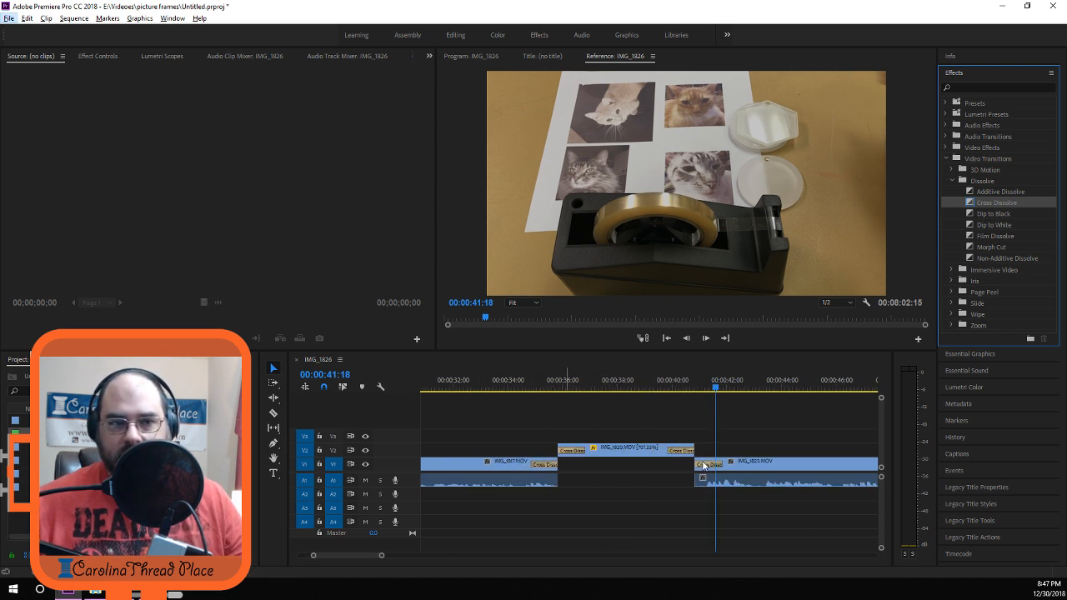
left_click_drag(706, 468, 709, 472)
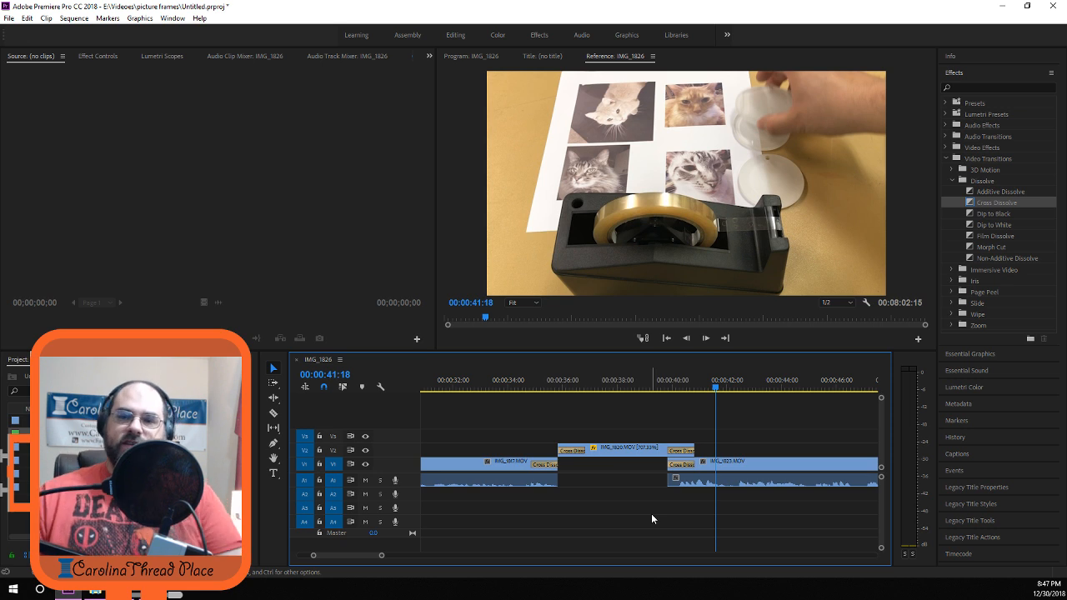
left_click_drag(714, 390, 670, 390)
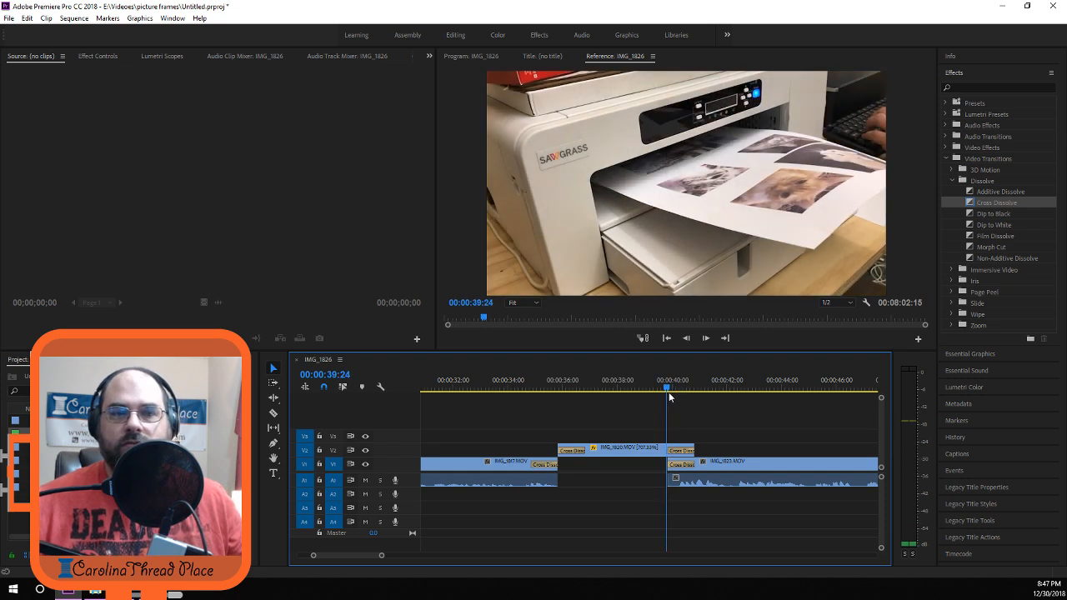
key("space")
key("space")
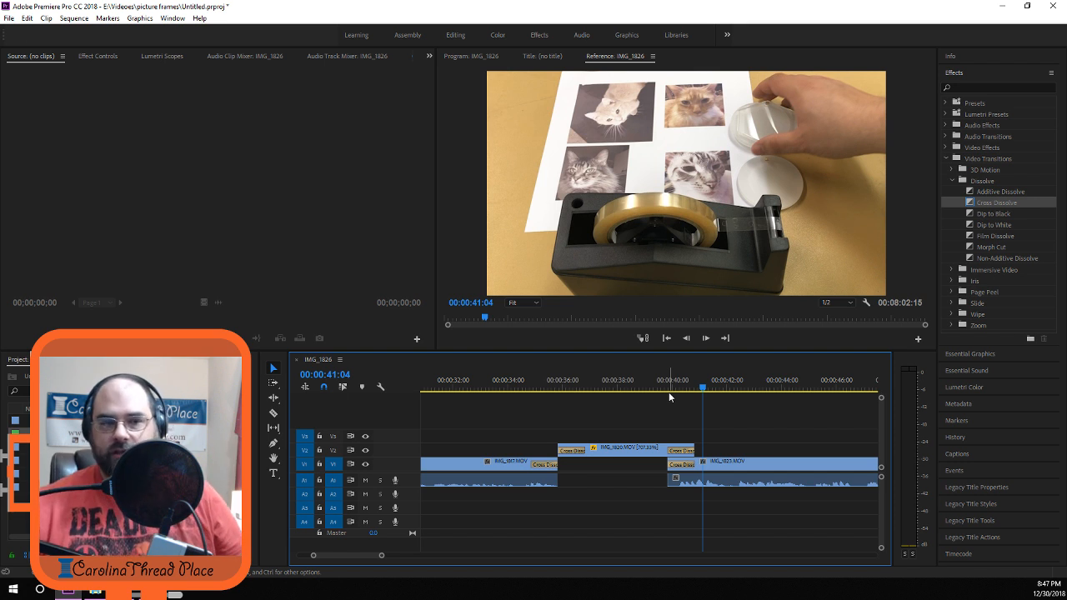
Close the gap after IMG_1823.MOV by moving the first IMG_1824.MOV clip with its audio up to its end.
scroll(673, 480, "down", 4)
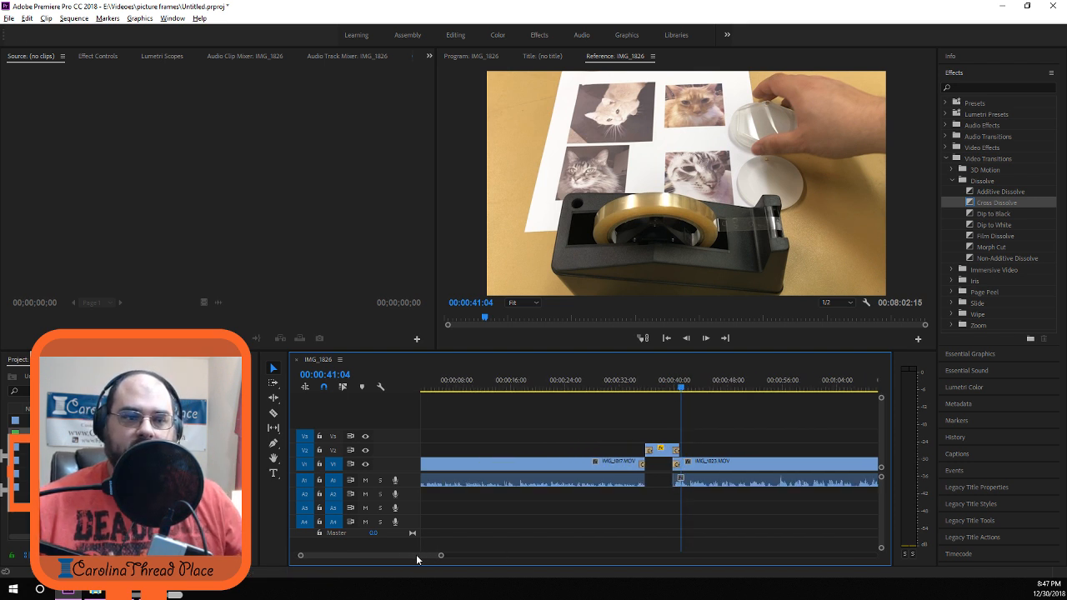
left_click_drag(415, 555, 503, 556)
left_click(600, 455)
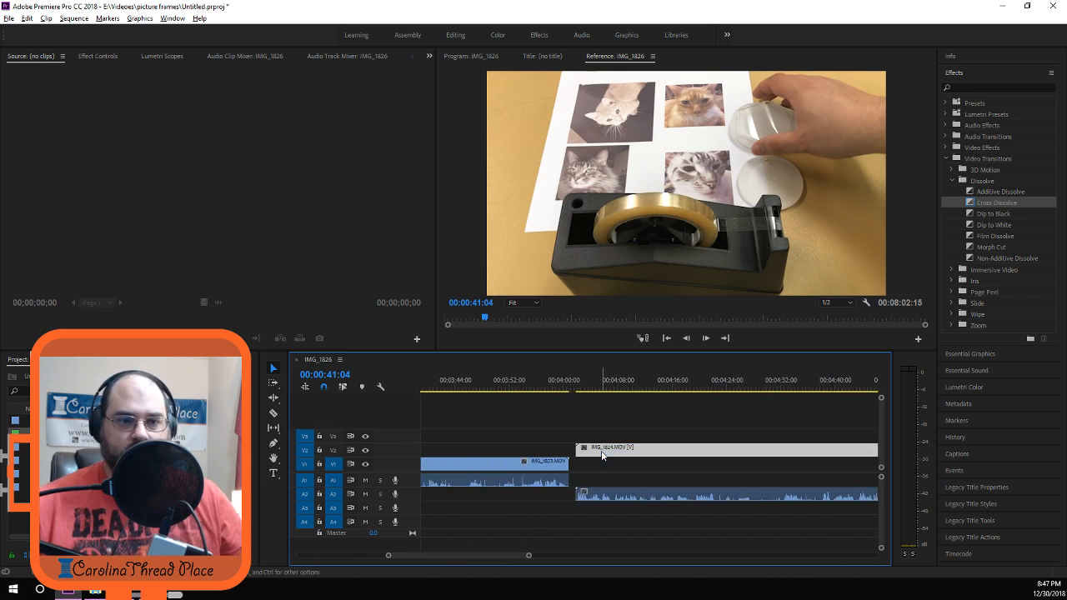
left_click_drag(601, 453, 594, 450)
Apply Cross Dissolve to the end of IMG_1823.MOV and the start of the first IMG_1824.MOV clip.
left_click_drag(994, 206, 647, 431)
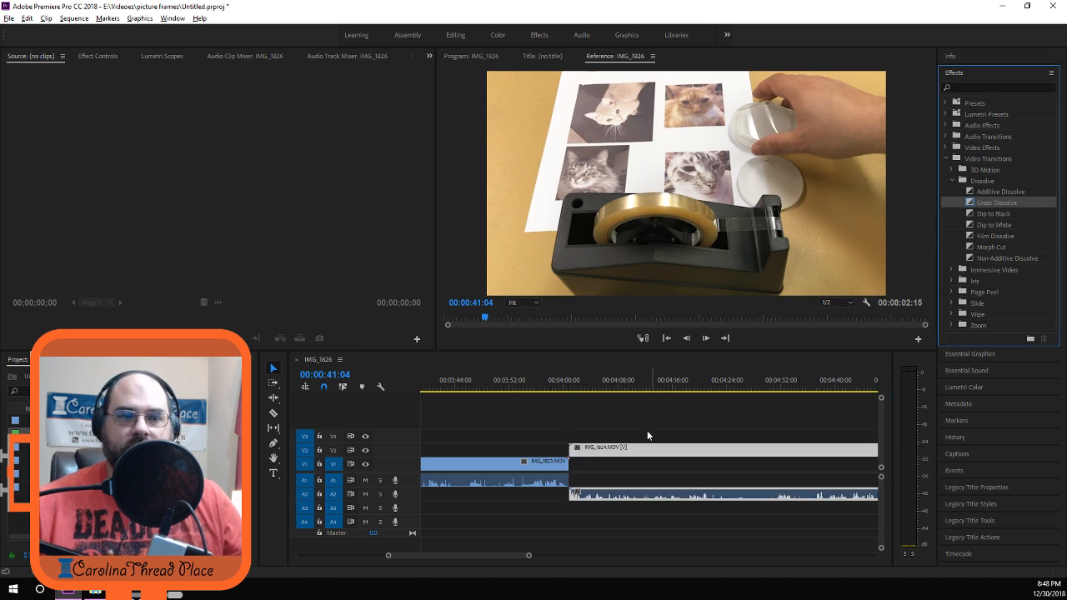
left_click_drag(571, 468, 570, 468)
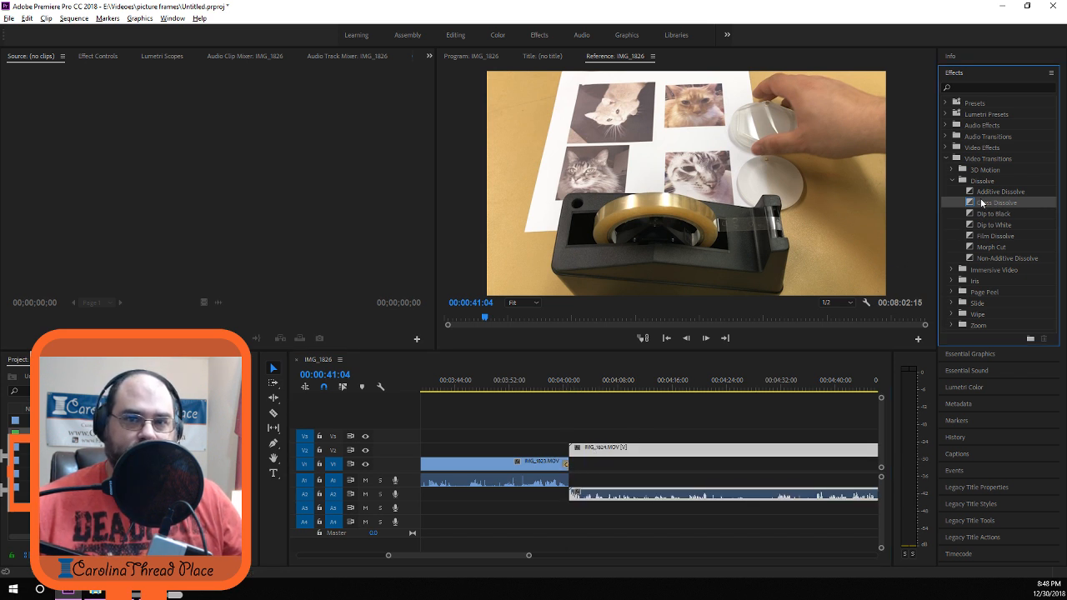
left_click_drag(624, 386, 571, 451)
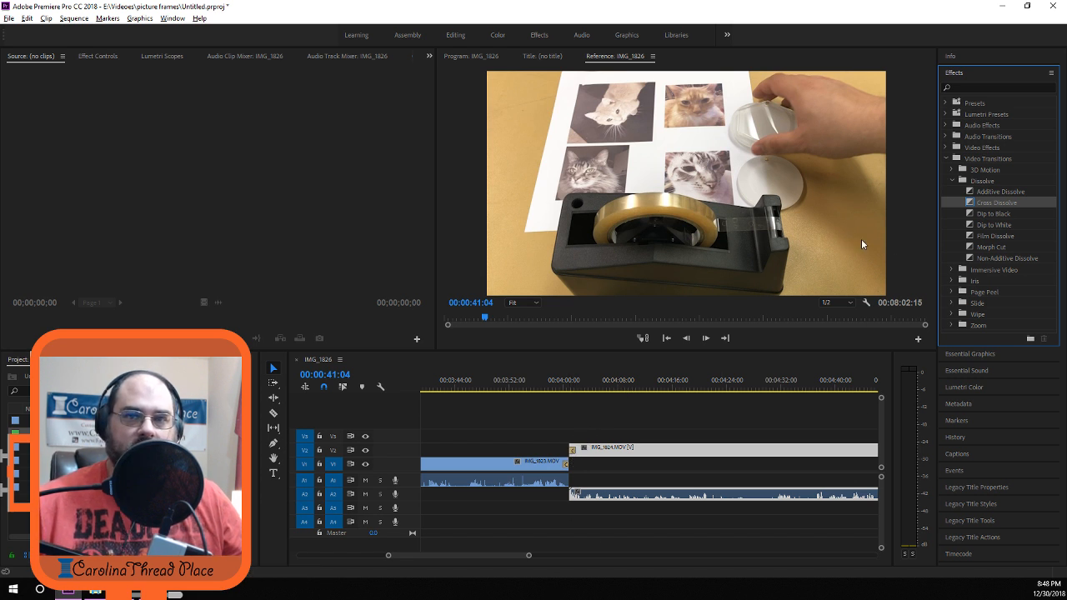
Move the short sped-up V1 clip and the second IMG_1824.MOV clip earlier to close the gap after the first IMG_1824.MOV clip.
left_click_drag(506, 556, 545, 556)
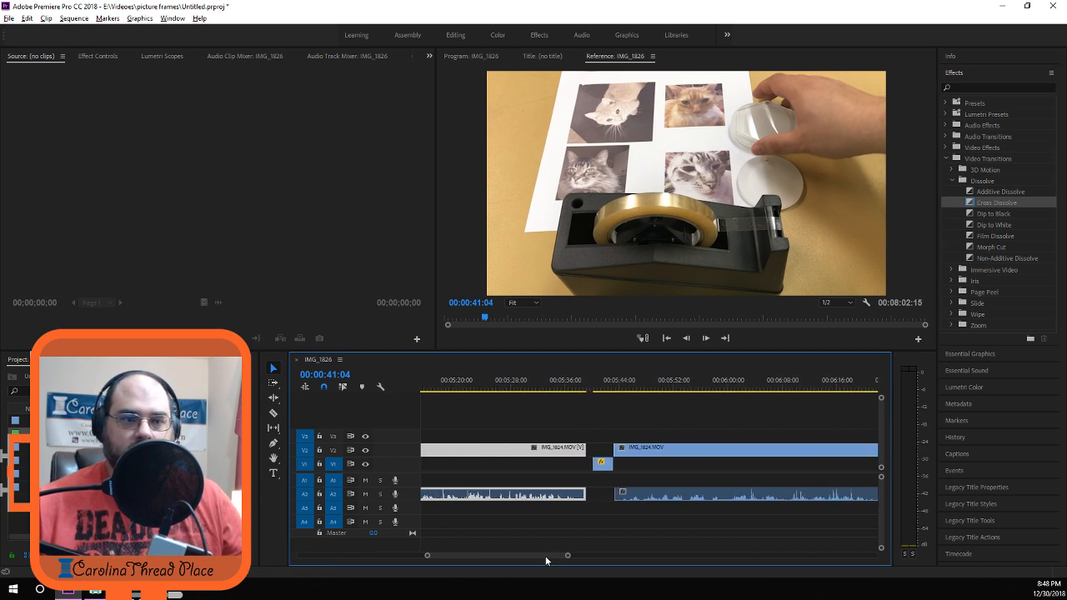
left_click_drag(603, 435, 641, 512)
left_click_drag(630, 455, 623, 454)
left_click(627, 436)
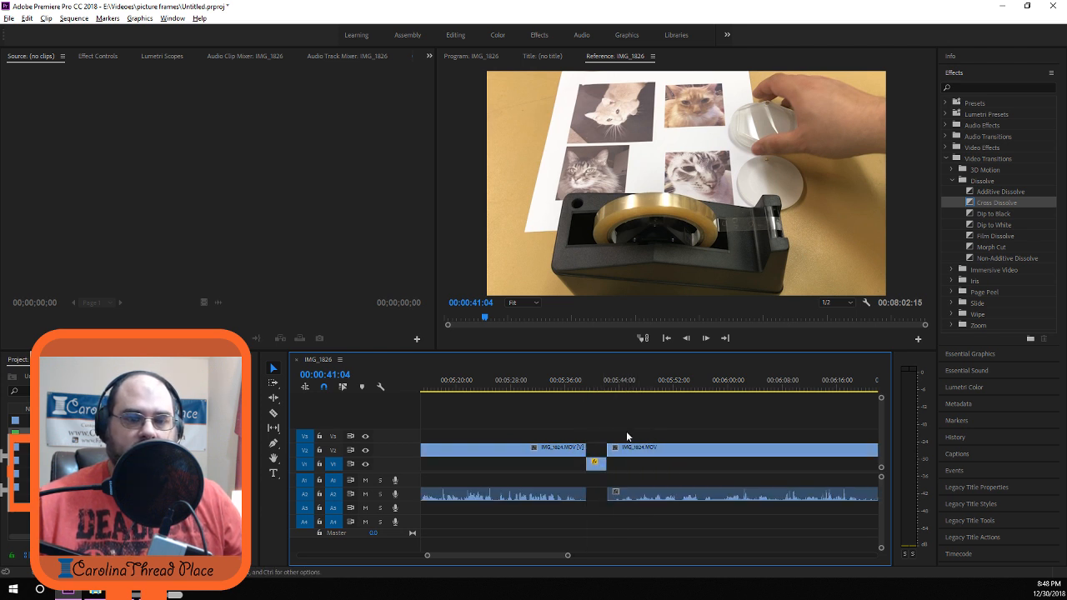
Apply Cross Dissolve to both ends of the sped-up V1 clip, the first IMG_1824.MOV clip's end and the second one's start.
left_click(597, 466)
left_click_drag(972, 208, 744, 333)
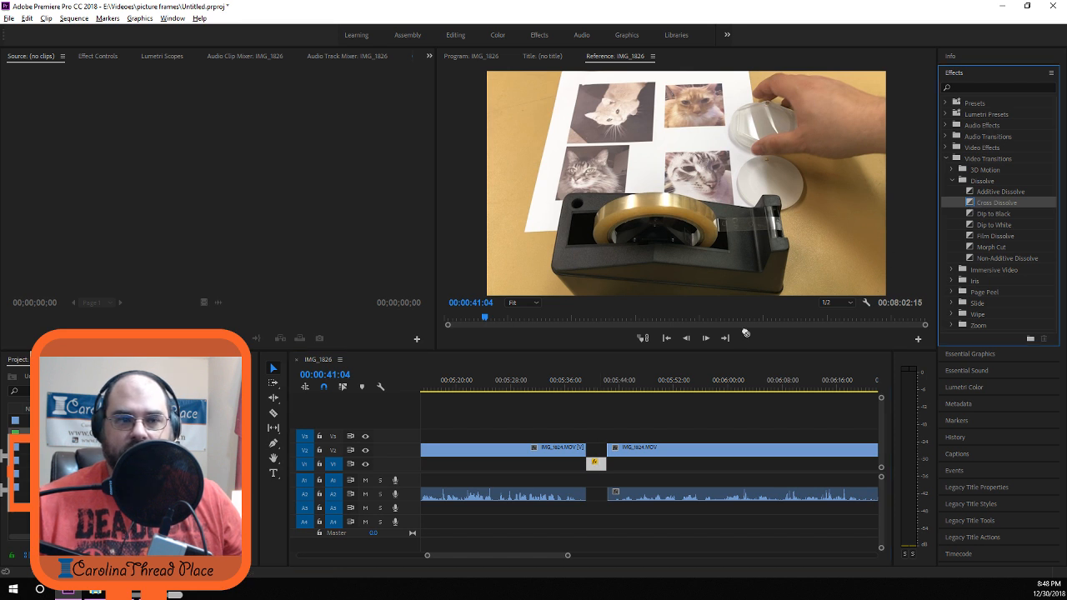
left_click_drag(599, 433, 581, 450)
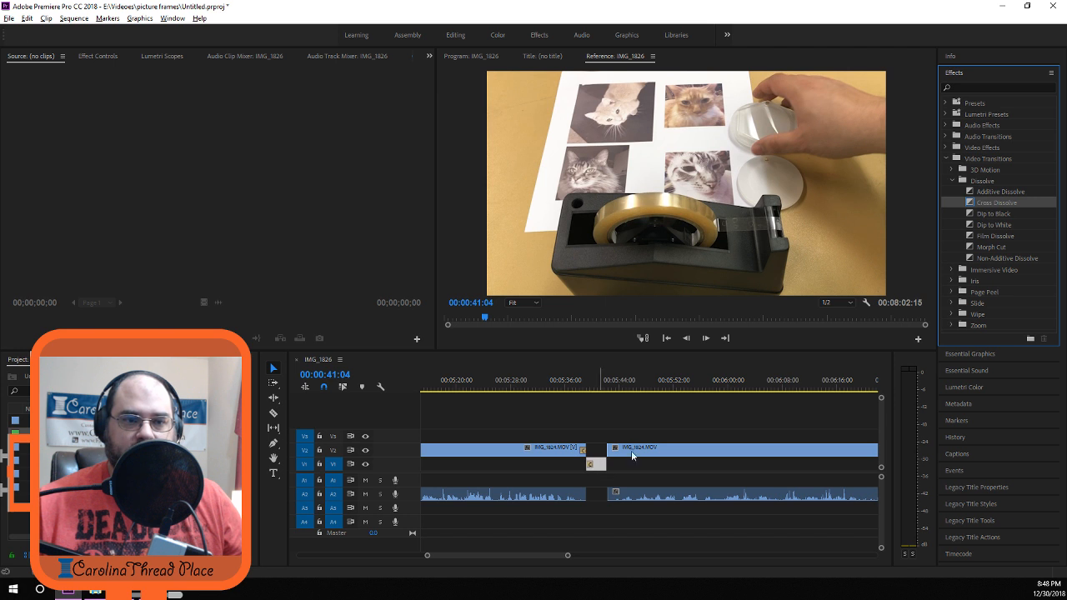
left_click_drag(980, 205, 603, 464)
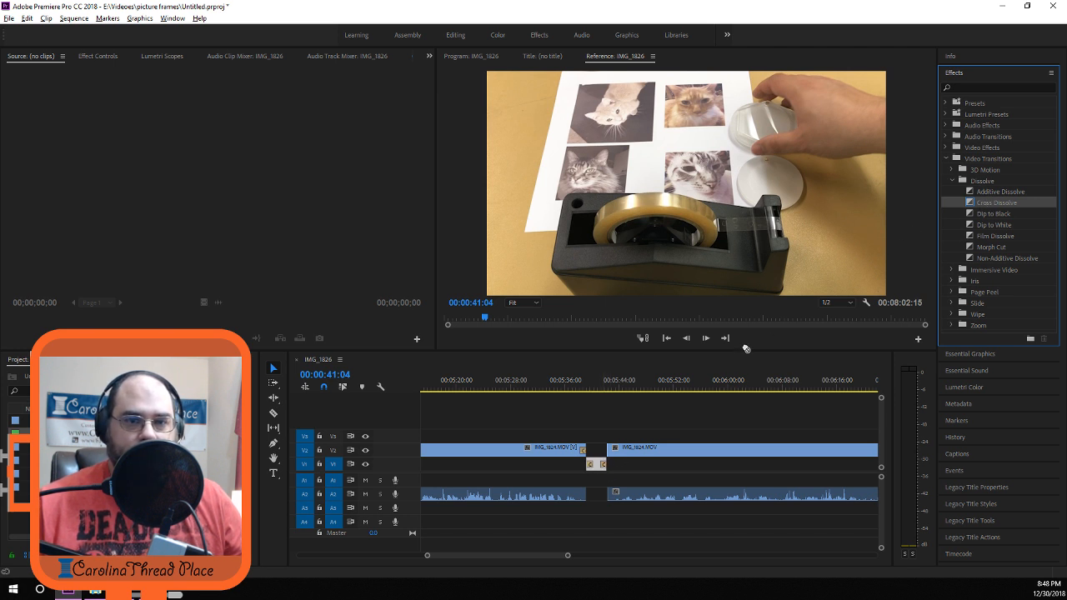
left_click_drag(746, 348, 610, 452)
Align the start of the second IMG_1824.MOV clip's A2 audio with the start of its video.
scroll(604, 458, "up", 3)
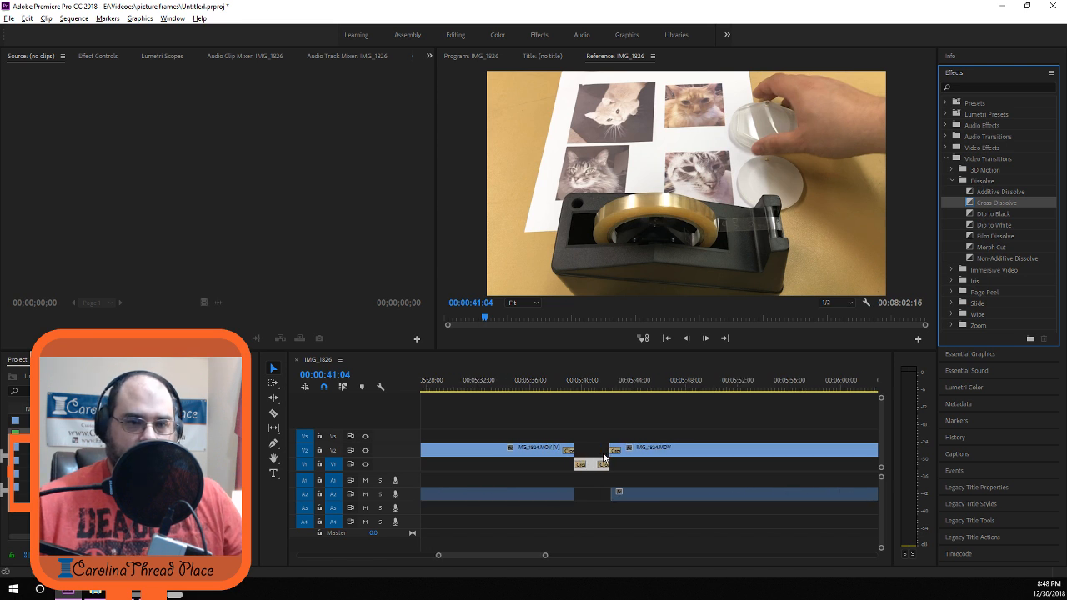
scroll(604, 458, "up", 4)
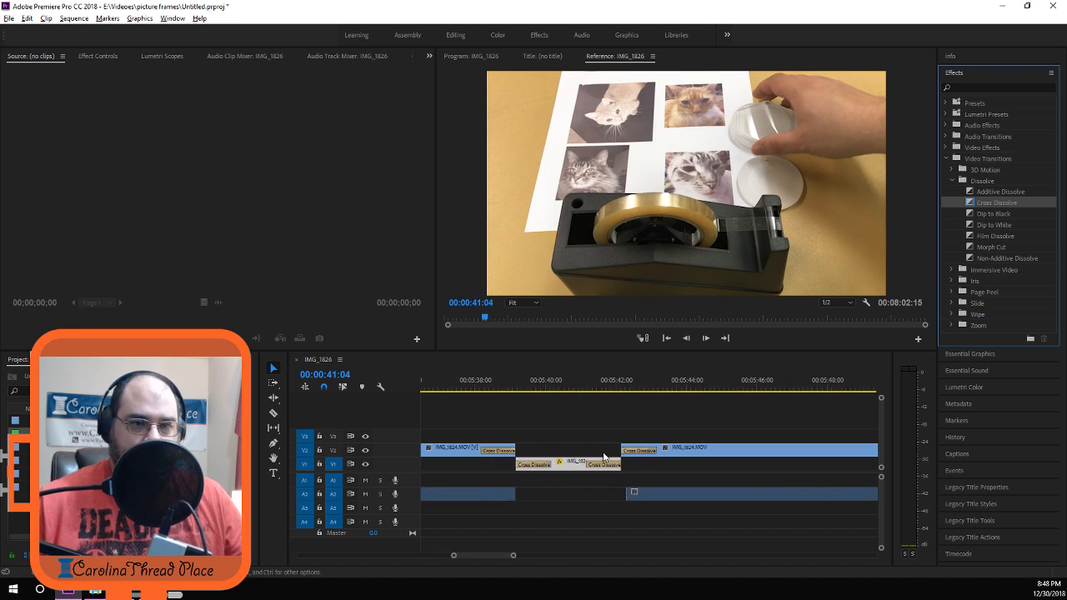
left_click(675, 498)
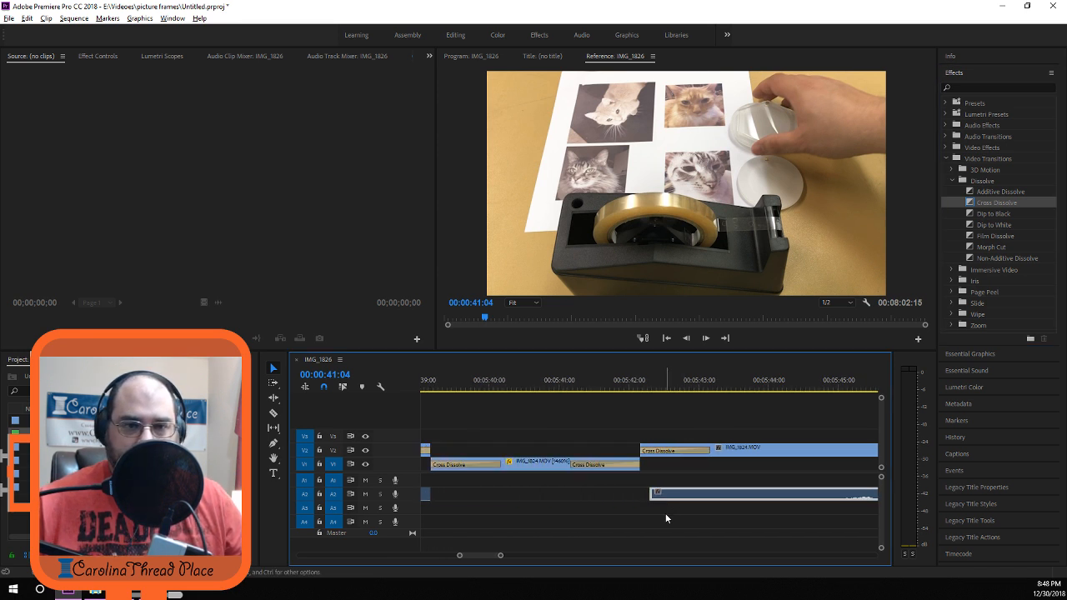
left_click_drag(675, 495, 666, 495)
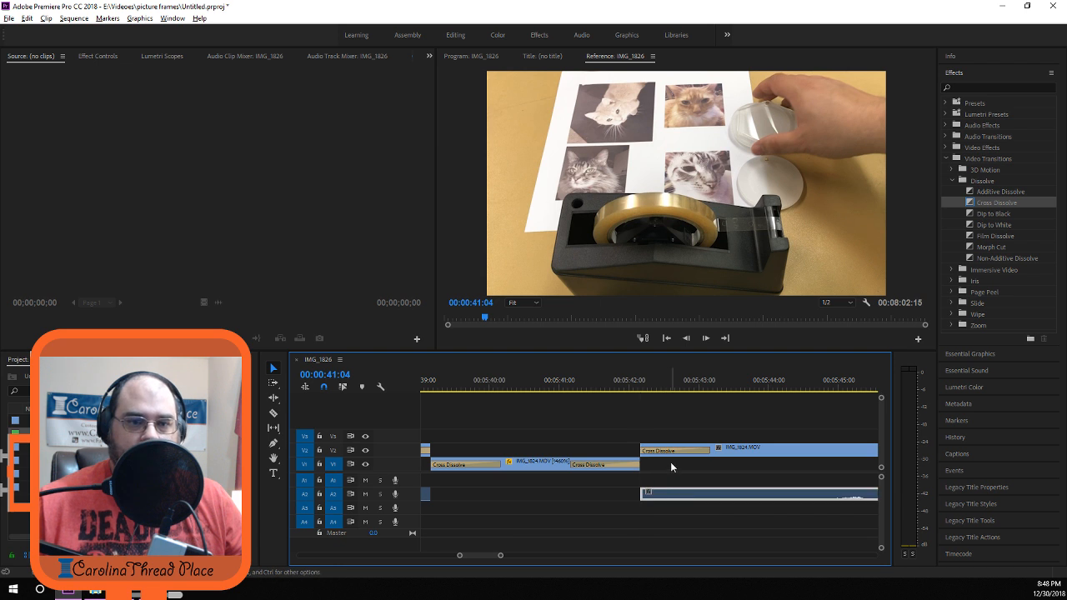
Try overlapping the second IMG_1824.MOV clip's opening dissolve with the sped-up clip's closing one, moving its audio along, and play the overlap.
left_click_drag(672, 451, 570, 447)
left_click(716, 451)
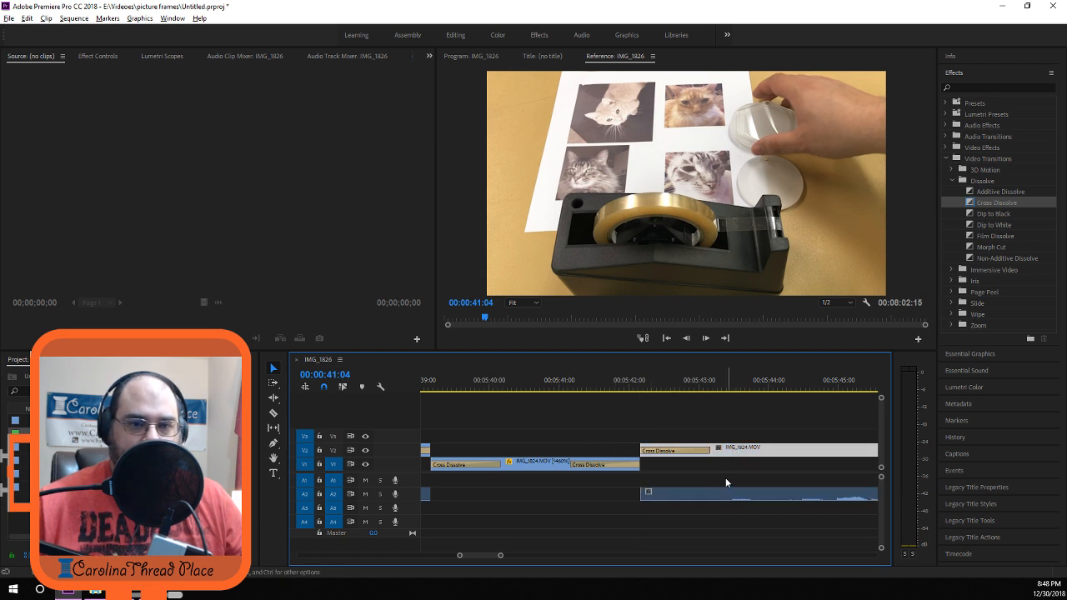
left_click(719, 492, "shift")
left_click_drag(725, 455, 664, 456)
left_click(570, 384)
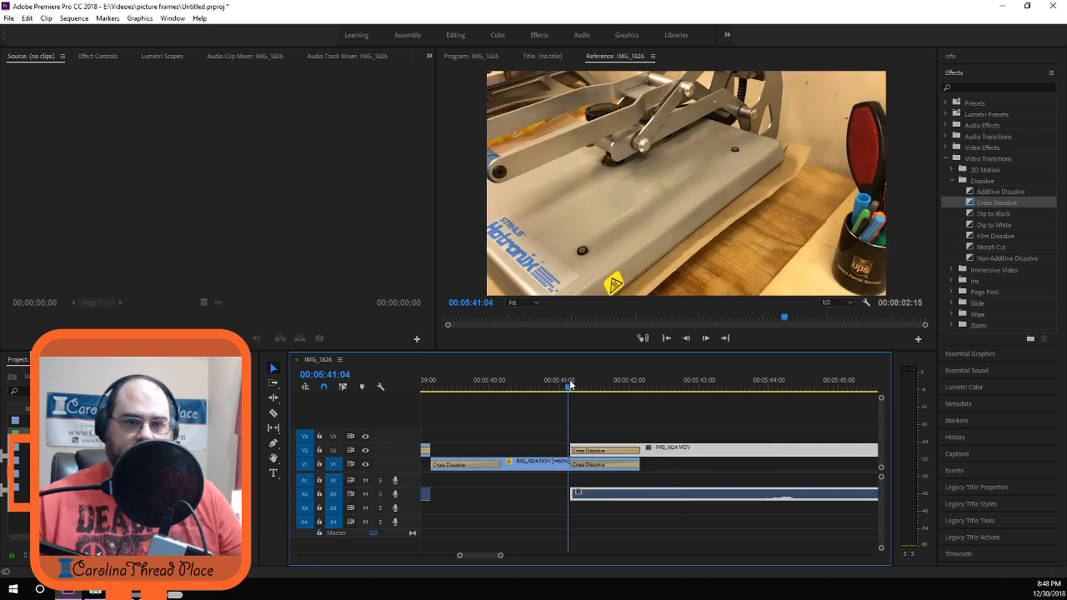
mouse_move(570, 384)
left_mouse_down()
mouse_move(615, 388)
mouse_move(571, 392)
left_mouse_up()
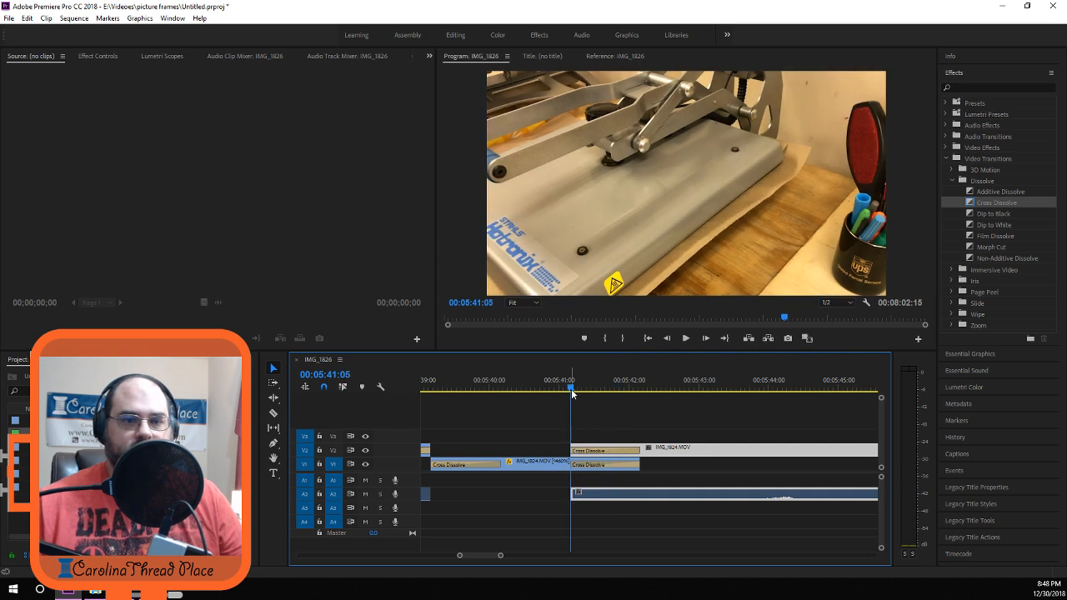
key("space")
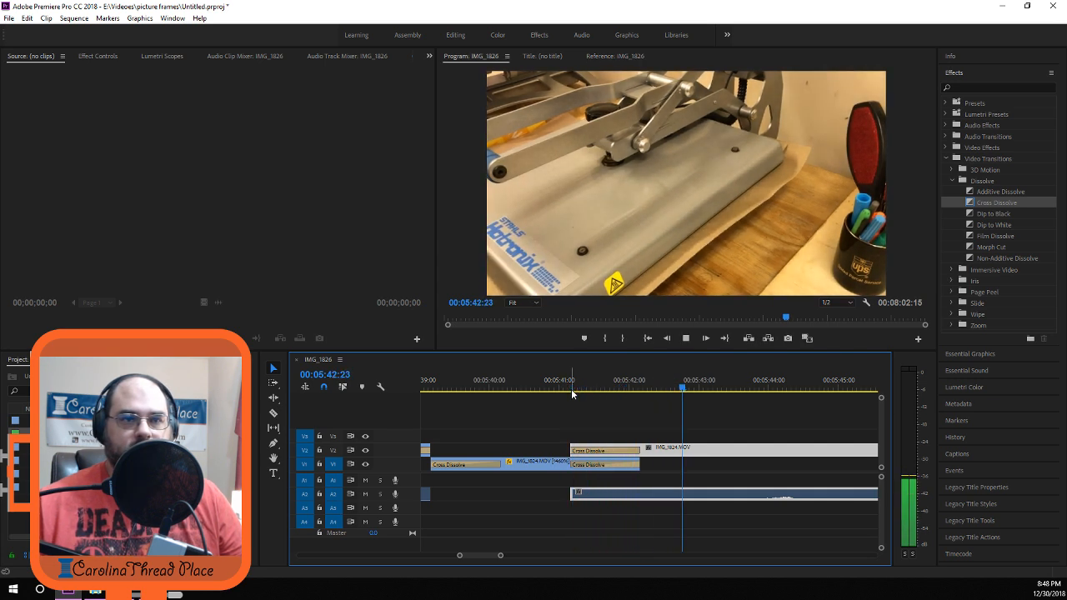
key("space")
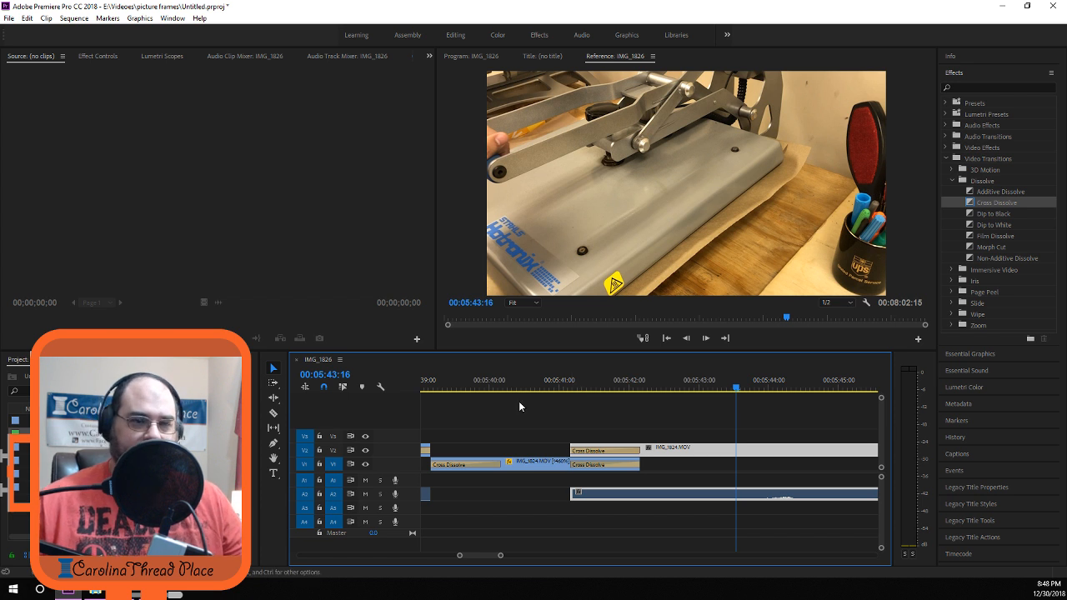
Delete the two overlapping Cross Dissolves between the sped-up clip and the second IMG_1824.MOV clip, and play across the join.
left_click(537, 385)
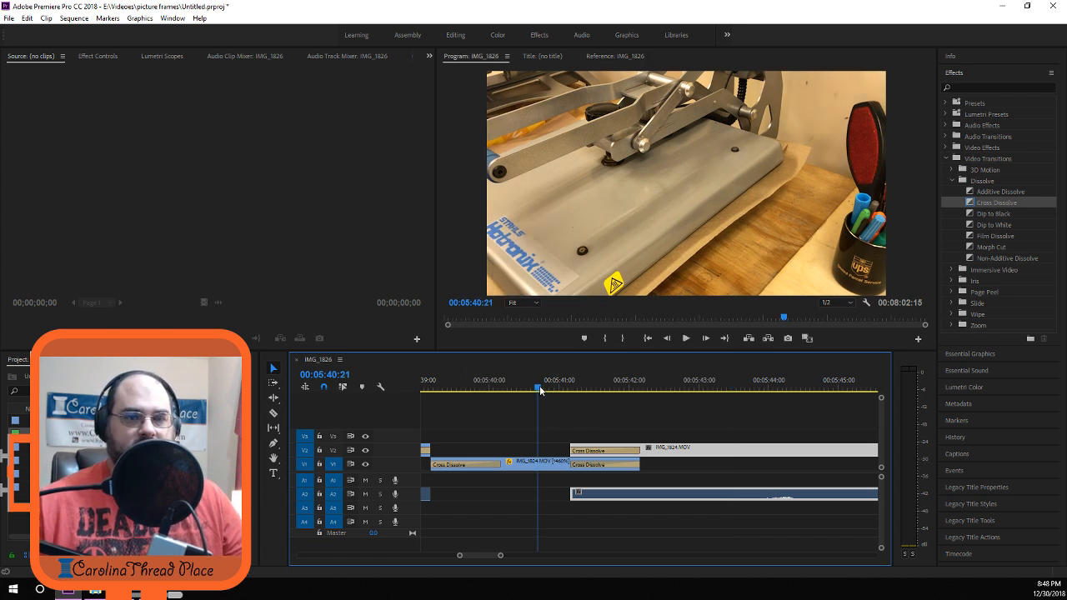
left_click(595, 465)
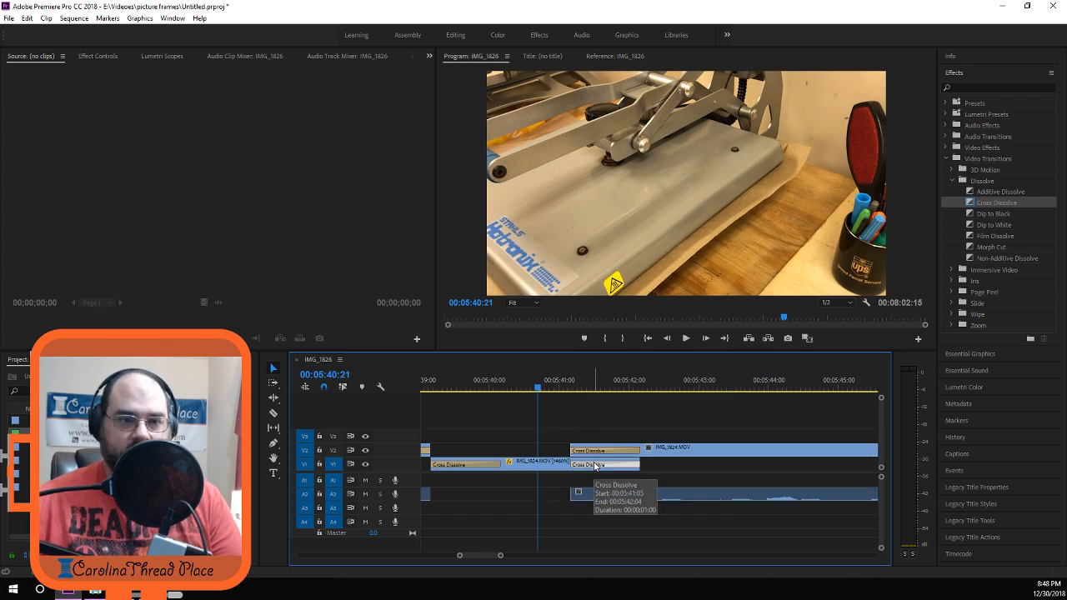
key("Delete")
left_click(592, 452)
key("Delete")
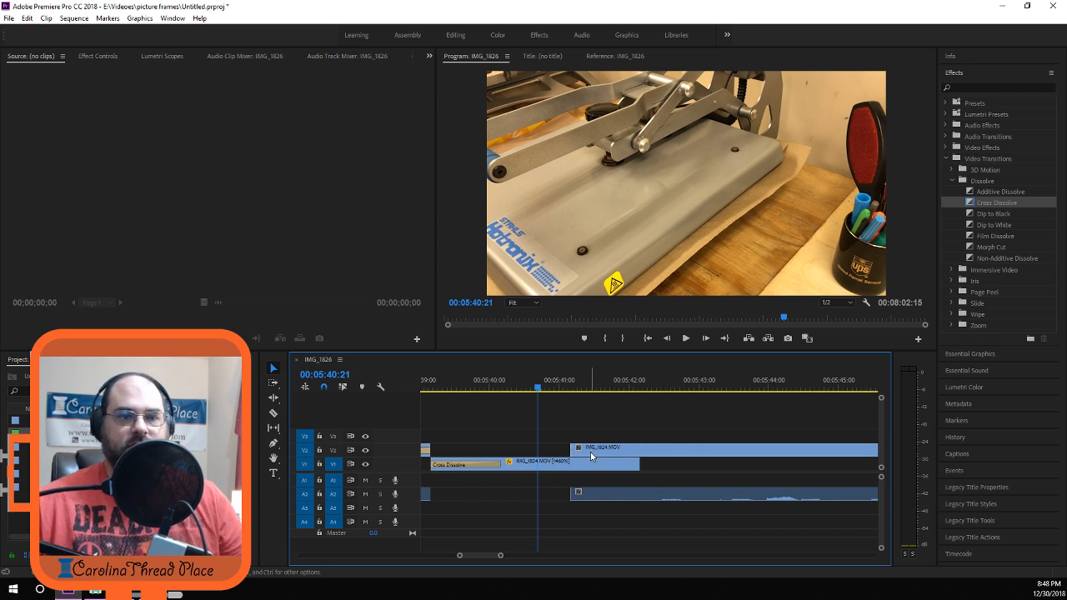
key("space")
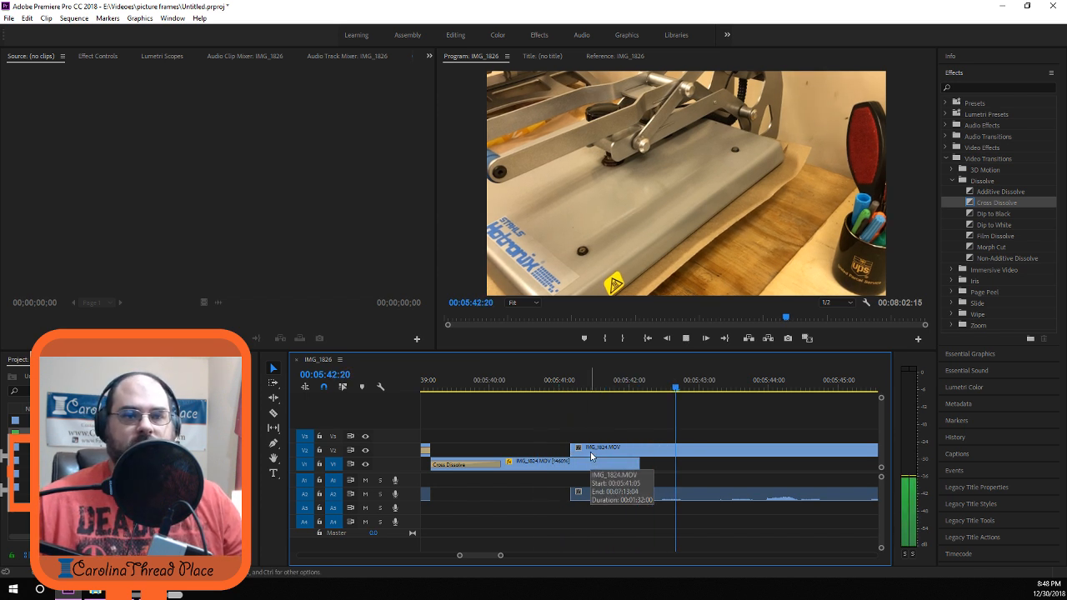
key("space")
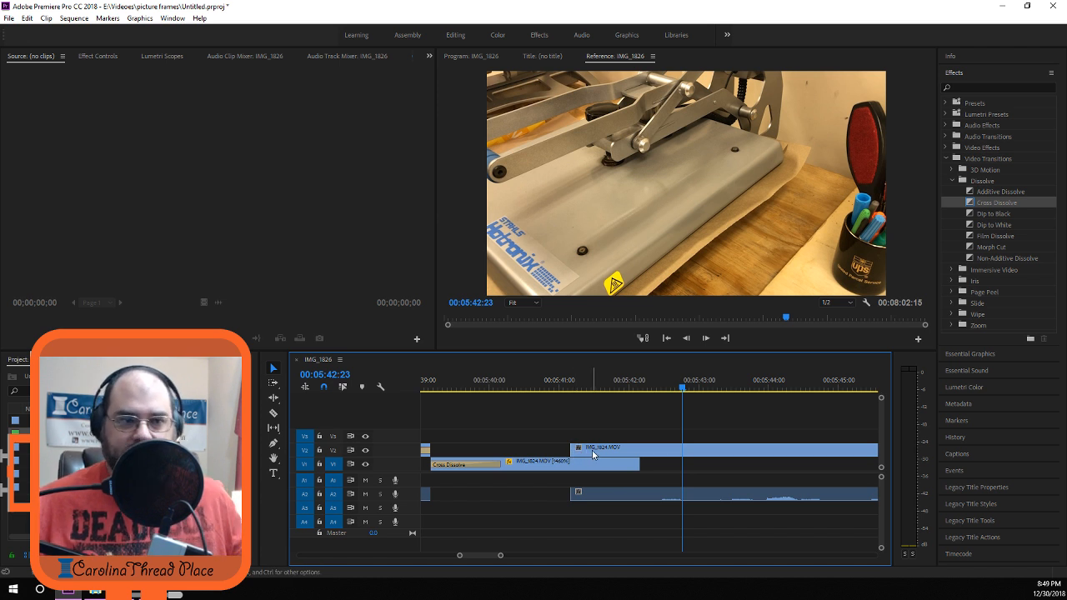
Move the second IMG_1824.MOV clip with its audio to start where the sped-up clip ends, and play across the cut.
left_click(593, 454)
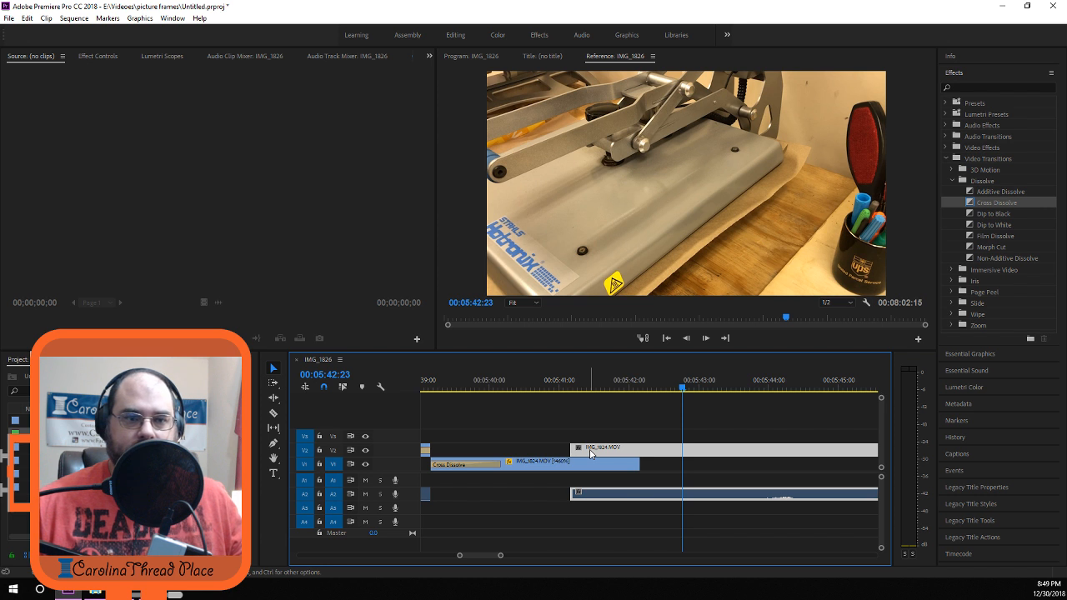
left_click_drag(590, 455, 655, 455)
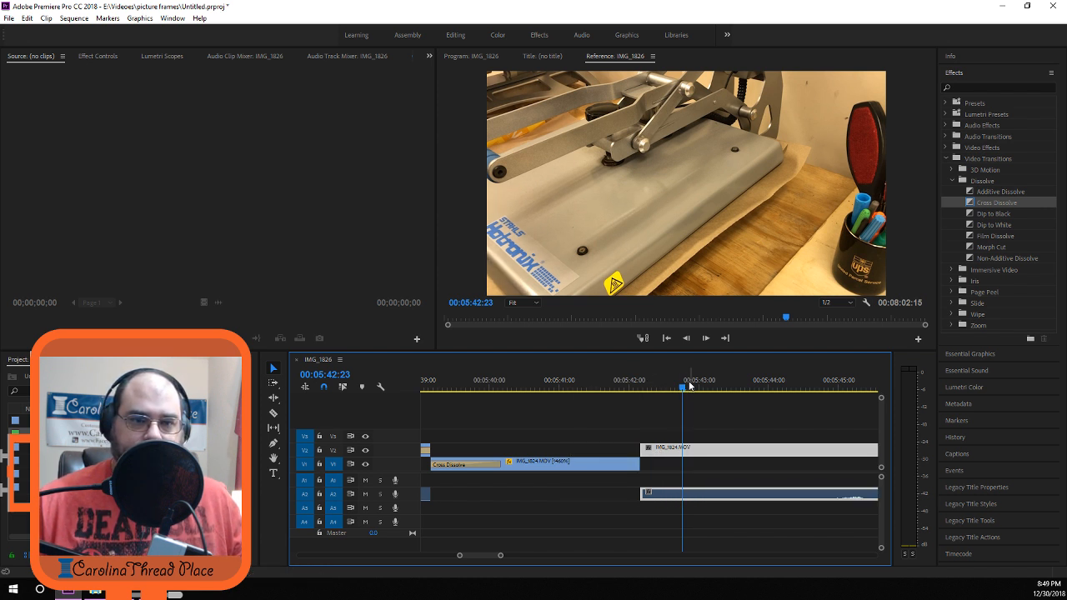
left_click(569, 443)
left_click(612, 390)
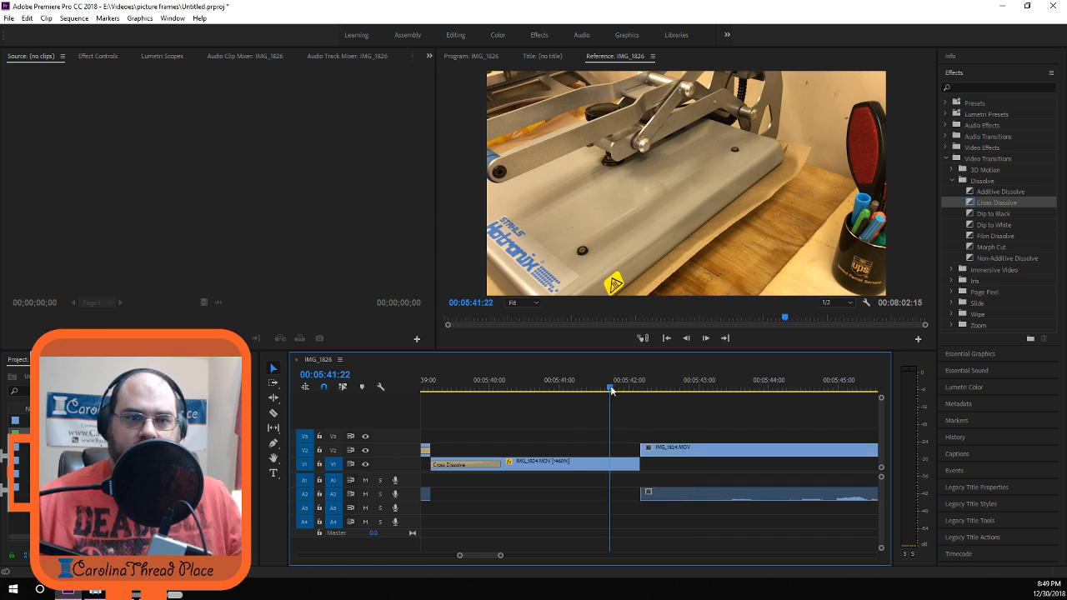
key("space")
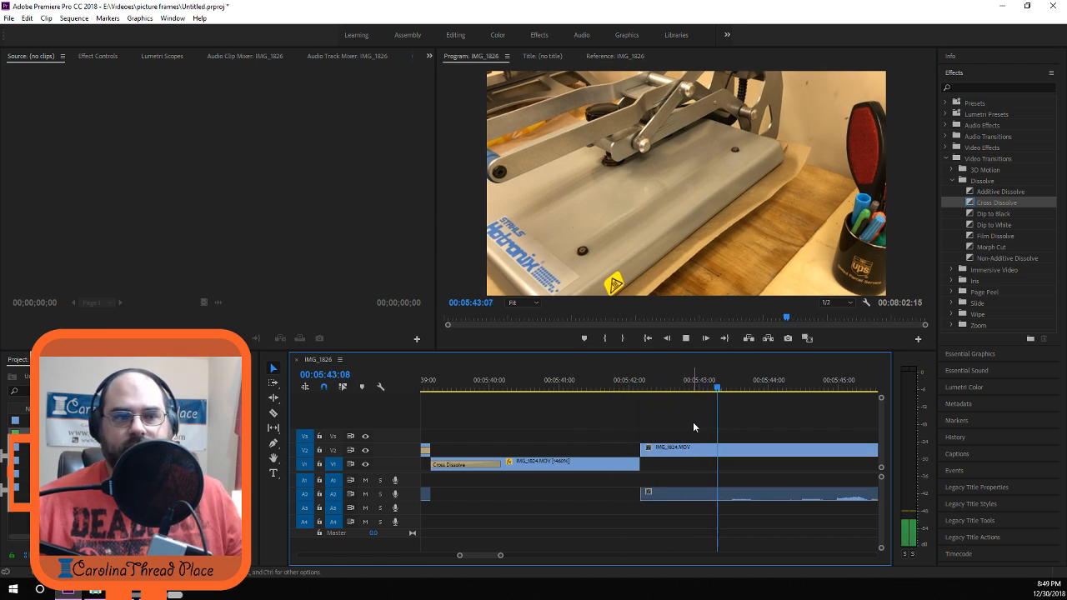
Play back the sped-up clip's opening transition from 00:05:39:02.
left_click(584, 389)
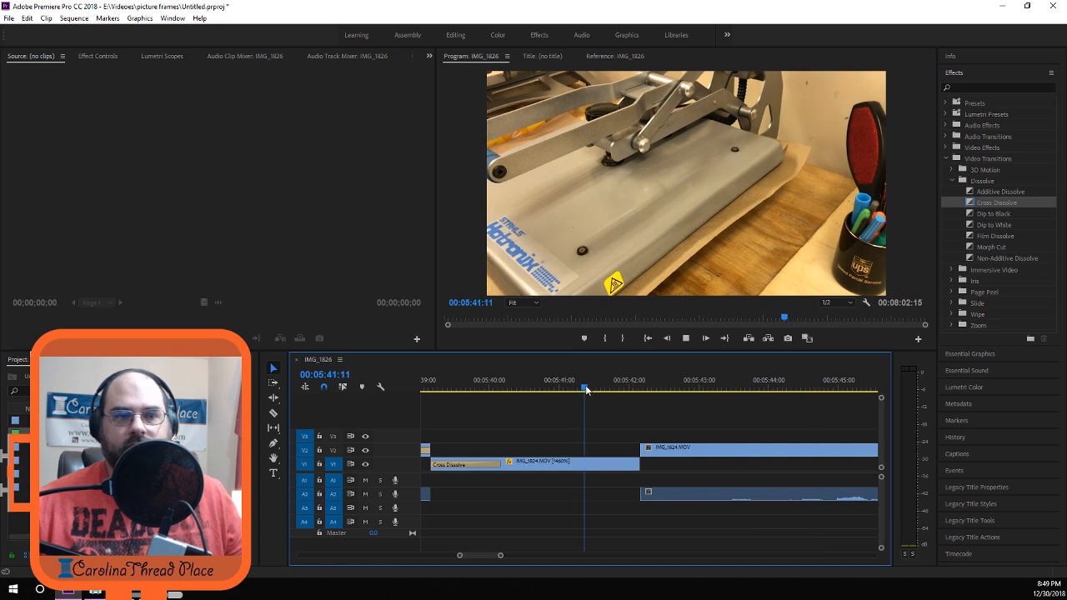
left_click(425, 388)
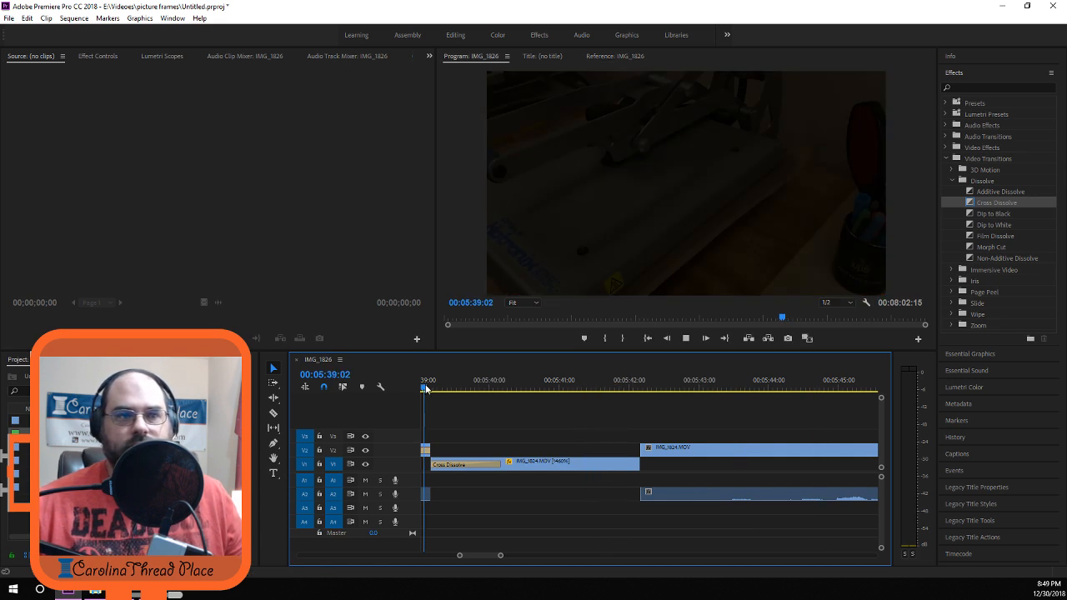
key("space")
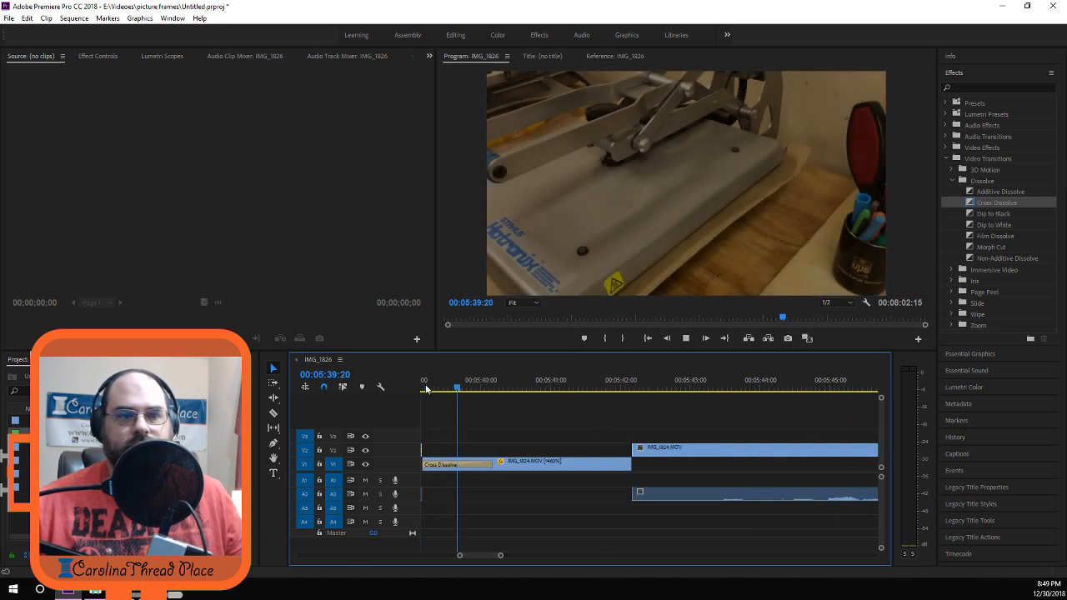
Delete the Cross Dissolves on both sides of the cut between the first IMG_1824.MOV clip and the sped-up clip, and play across it.
key("space")
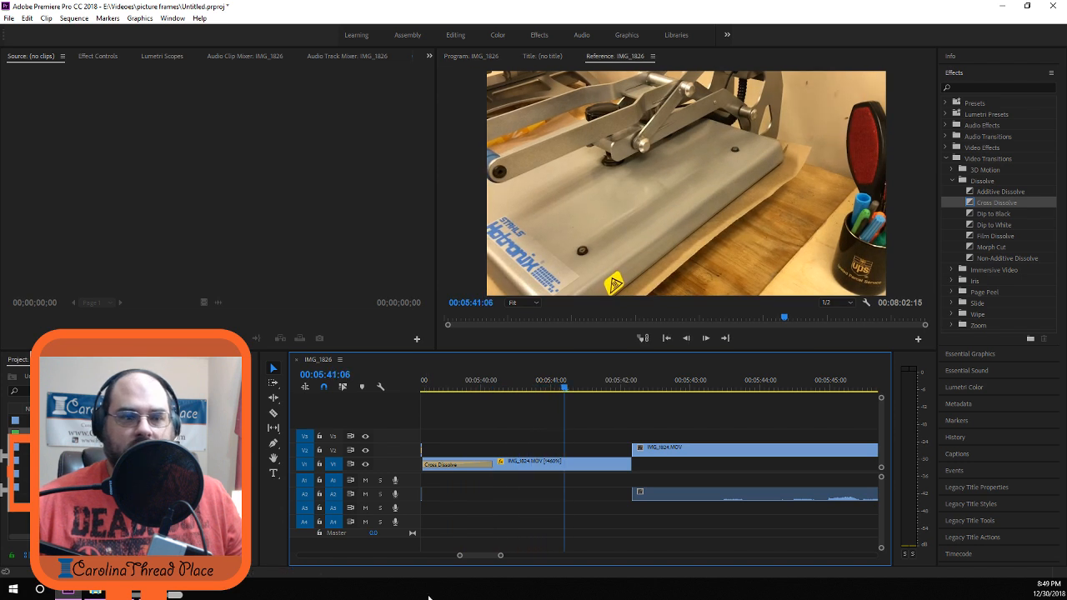
left_click_drag(471, 557, 470, 557)
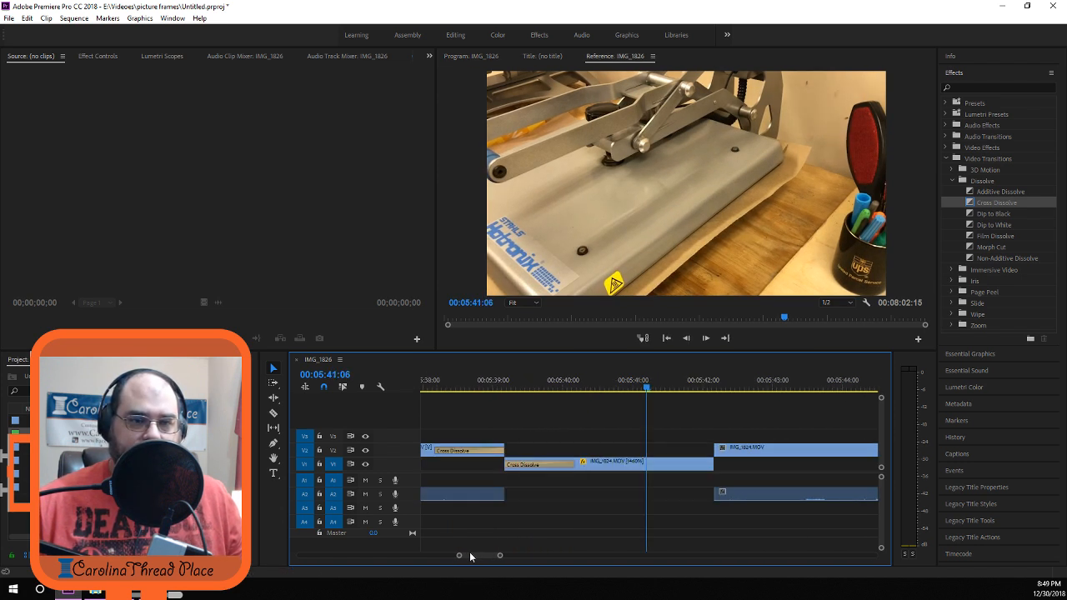
left_click(498, 451)
key("Delete")
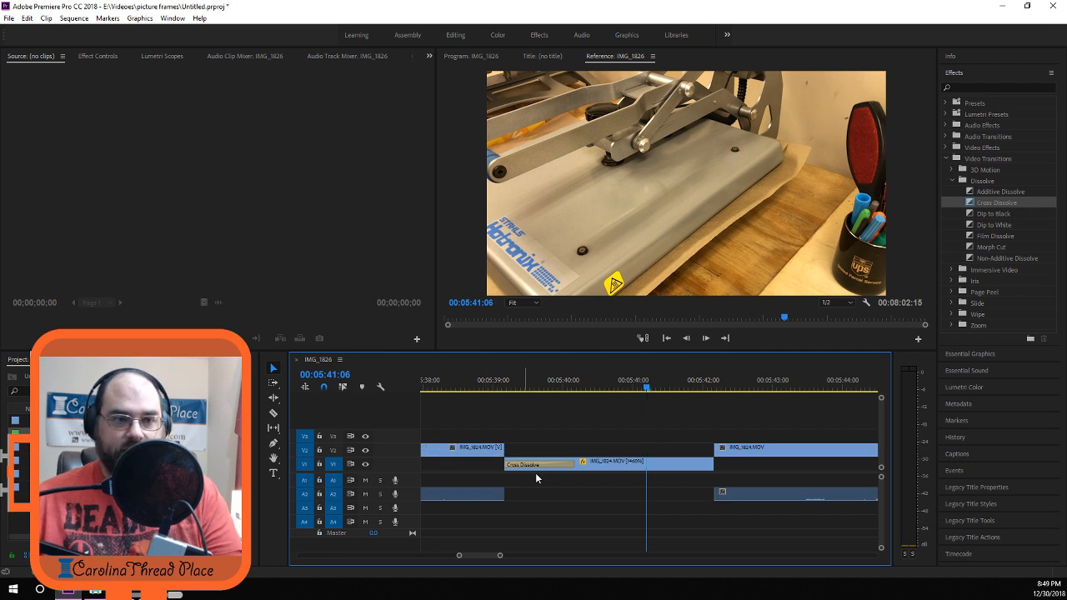
left_click(534, 467)
key("Delete")
left_click(464, 388)
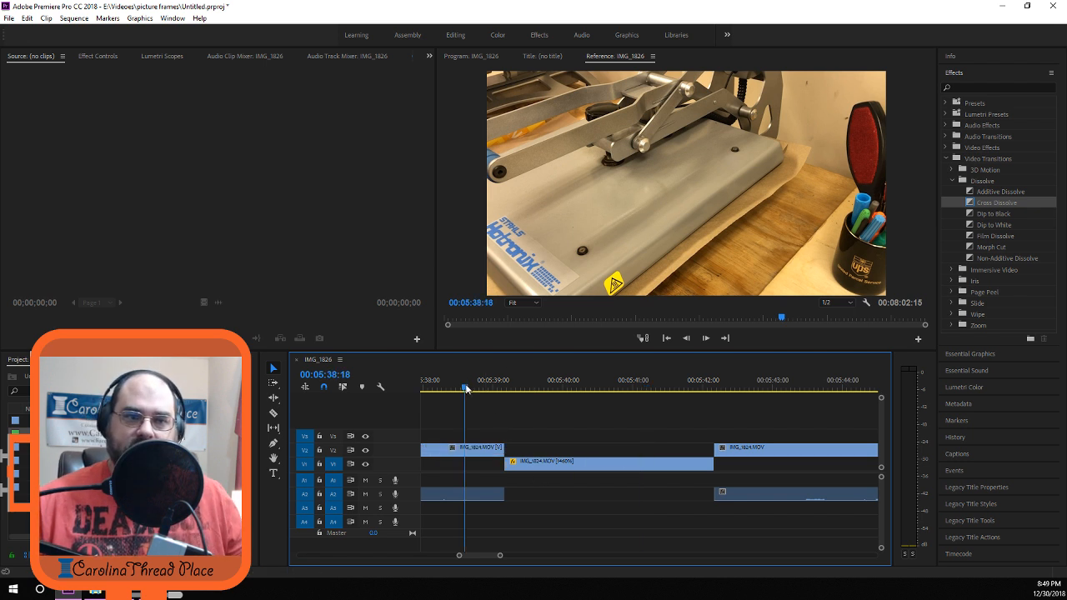
key("space")
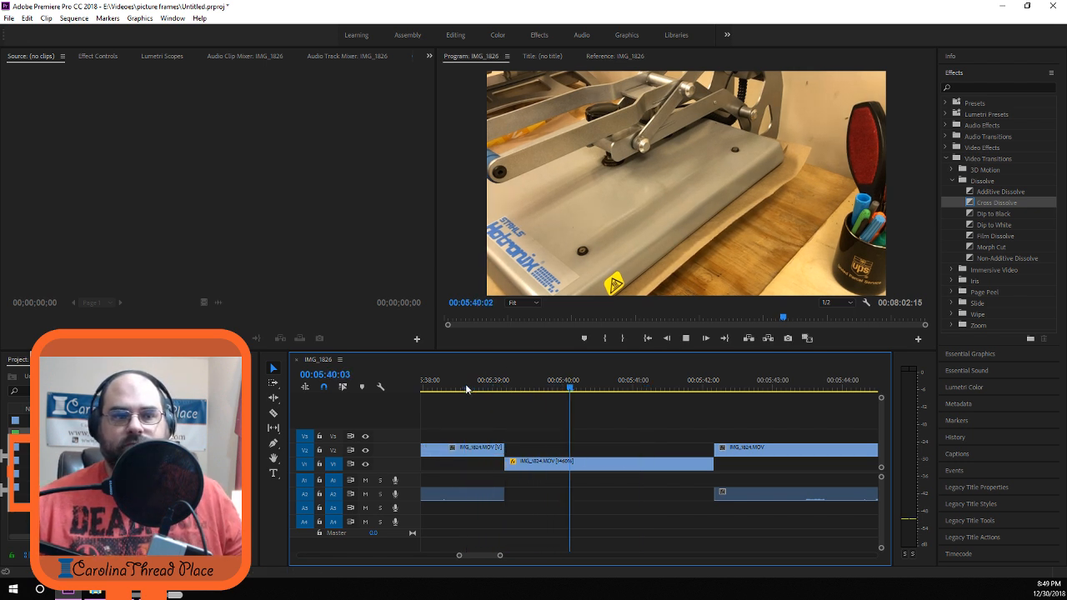
key("space")
Look through the Transition group of the video effects, the Crossfade audio transitions and the list of audio effects.
left_click(947, 158)
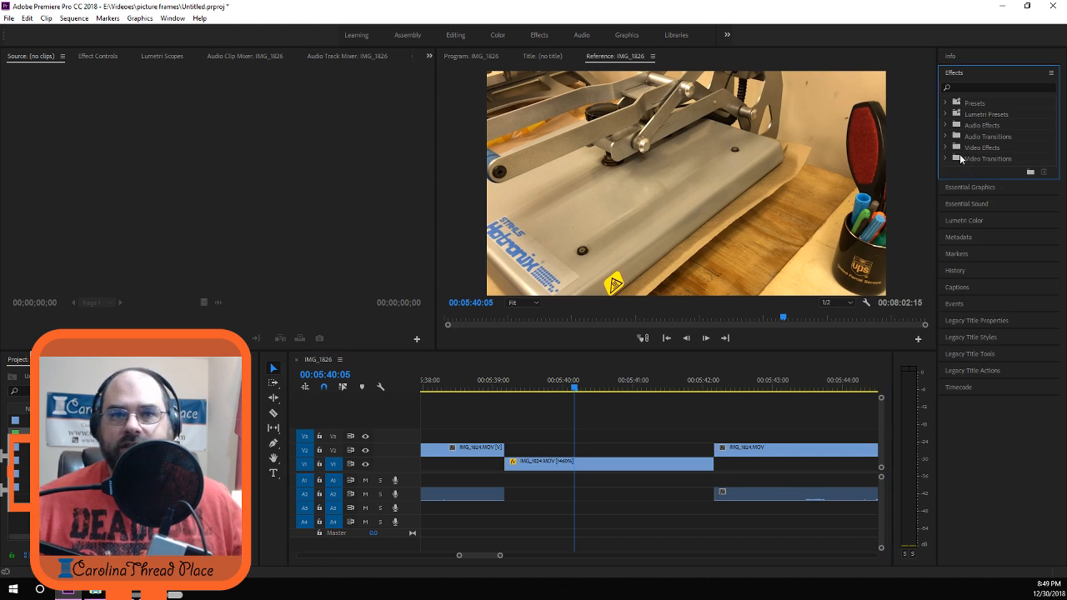
left_click(955, 150)
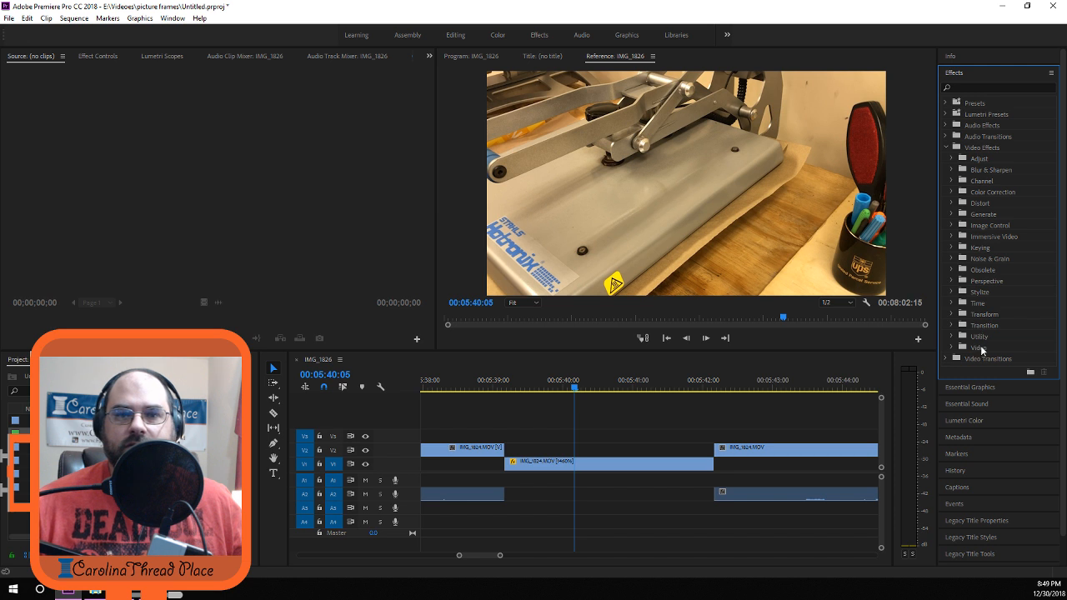
left_click(950, 325)
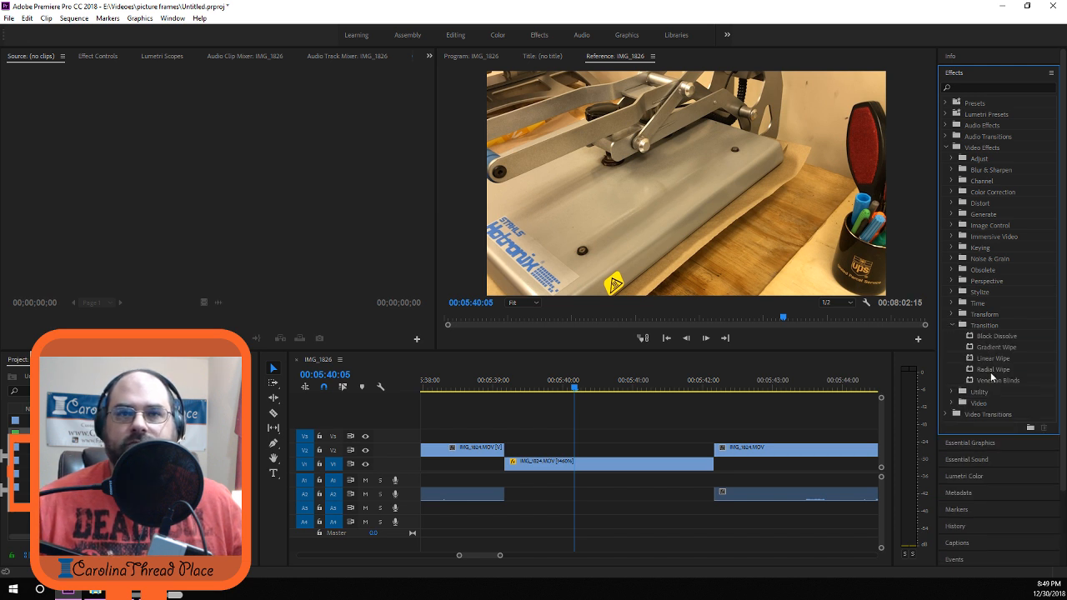
left_click(945, 148)
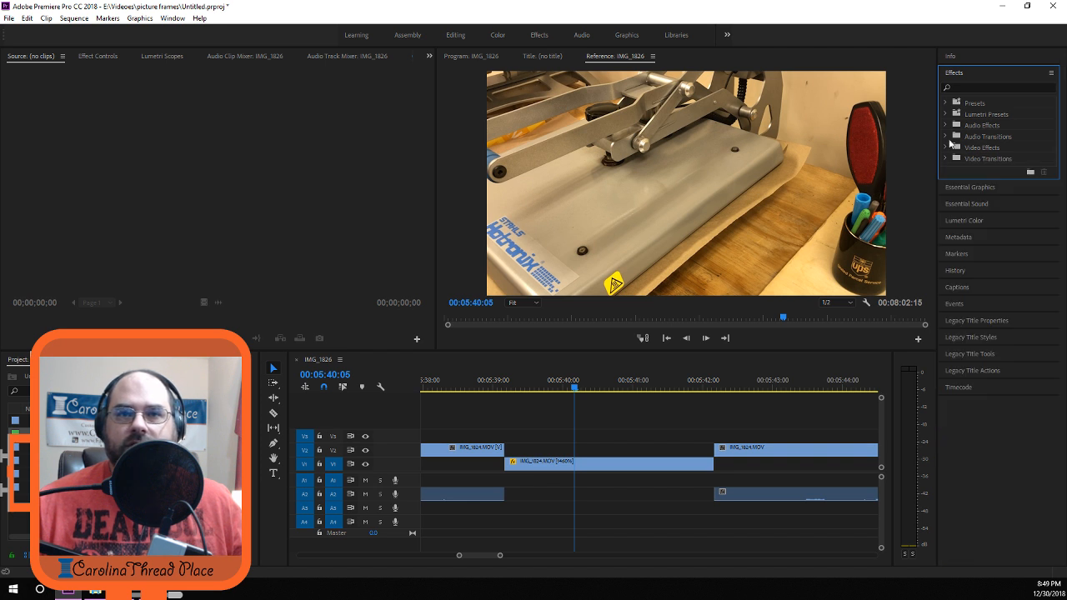
left_click(947, 137)
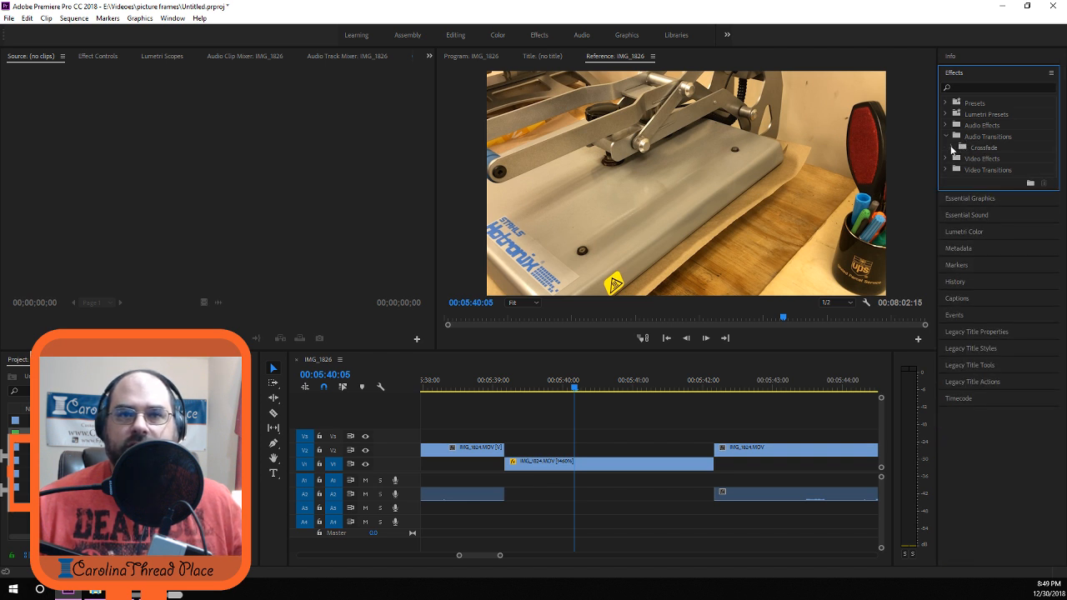
left_click(952, 148)
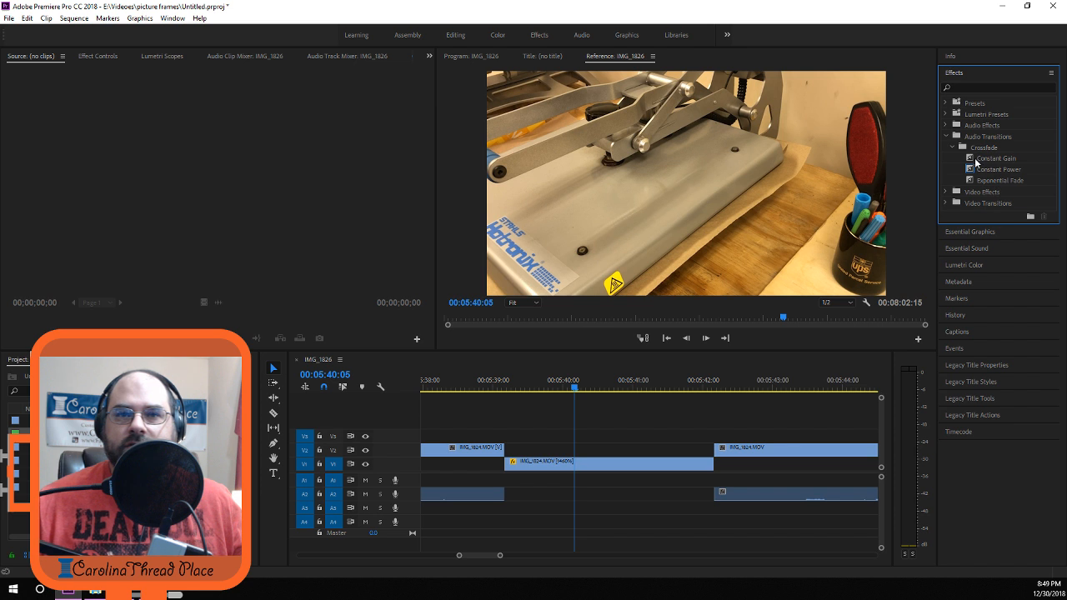
left_click(946, 137)
left_click(946, 125)
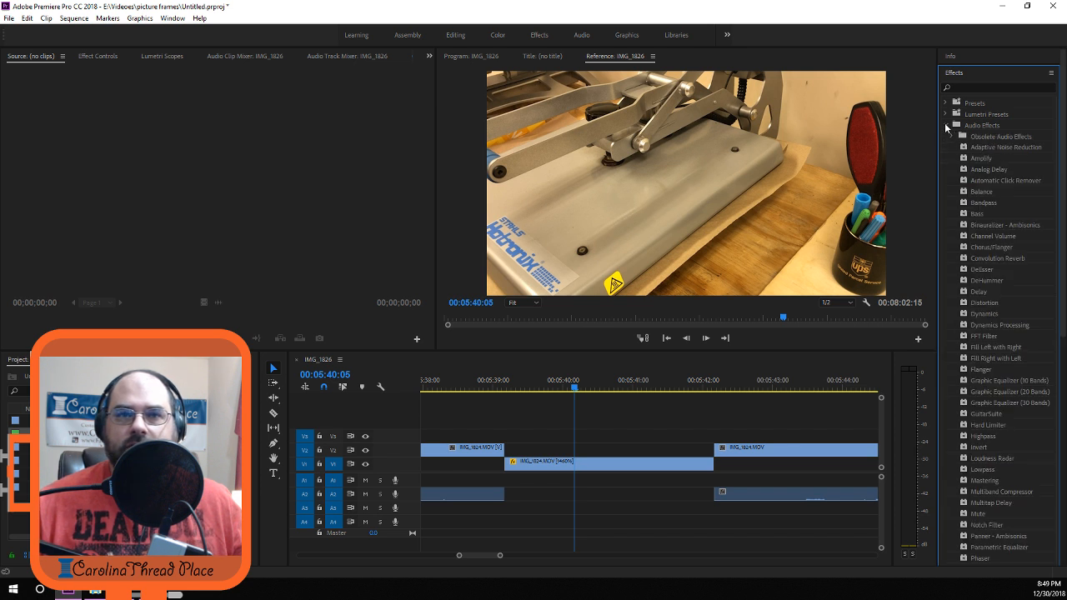
scroll(993, 226, "down", 5)
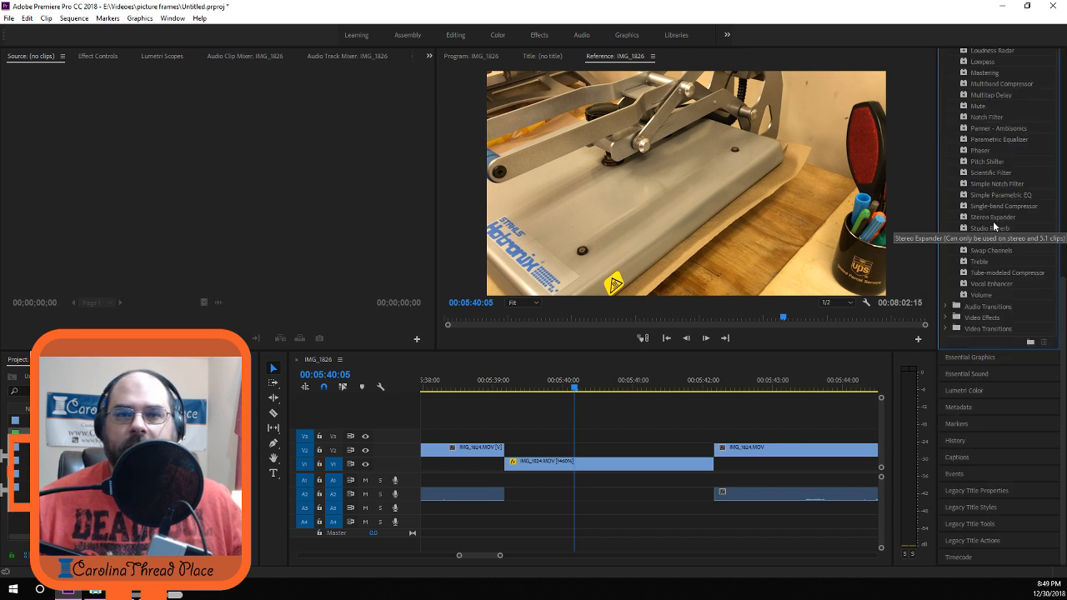
scroll(995, 259, "up", 5)
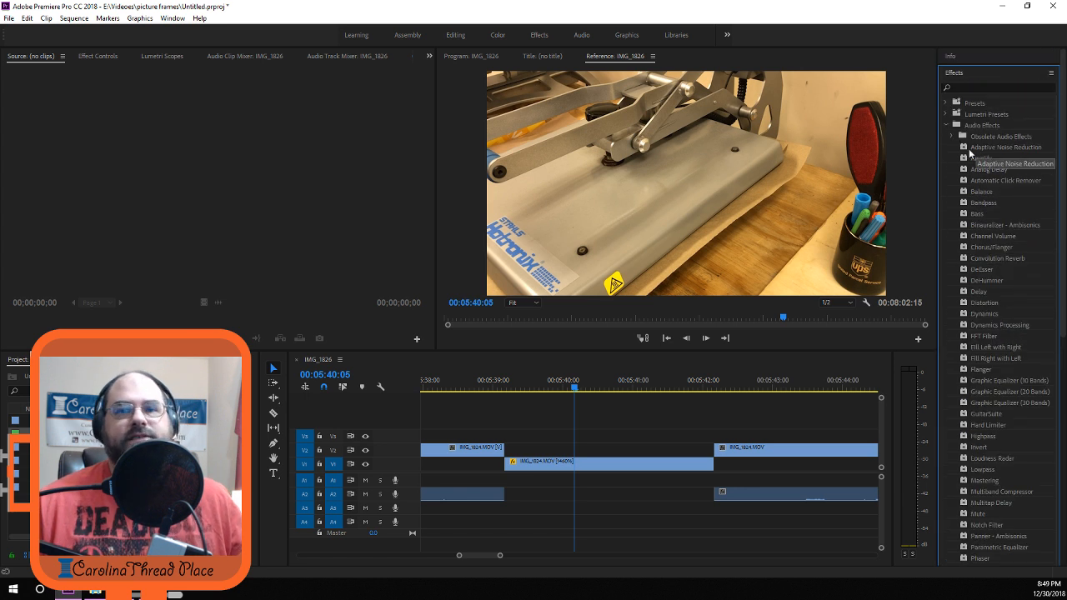
left_click(945, 125)
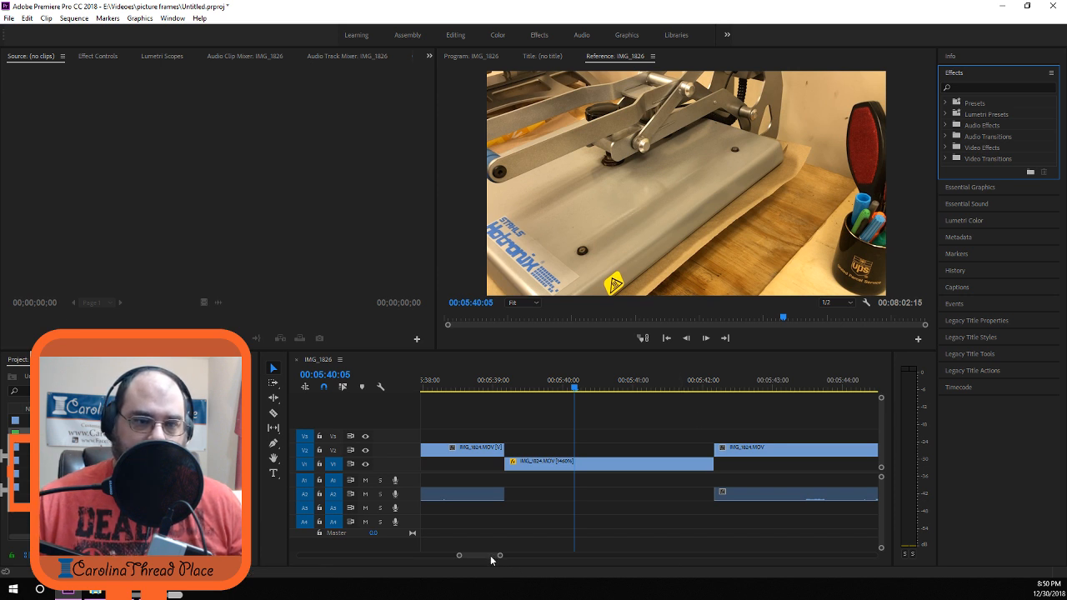
Play the end of the second IMG_1824.MOV clip from 00:07:13:20 into the gap before the IMG_1826.MOV clip.
left_click_drag(491, 558, 534, 554)
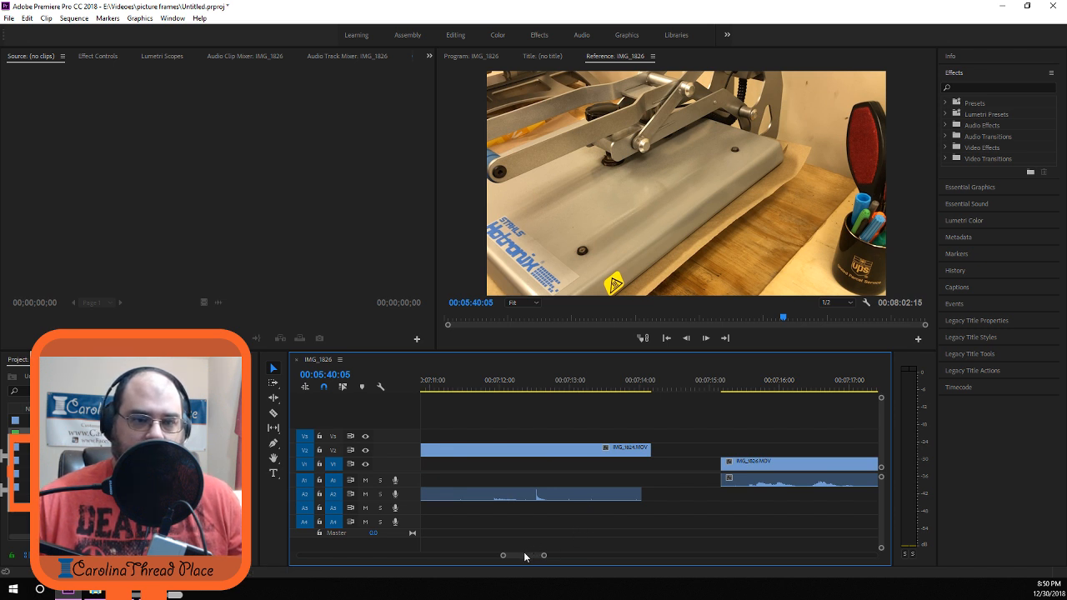
mouse_move(524, 557)
left_mouse_down()
mouse_move(478, 558)
mouse_move(525, 552)
left_mouse_up()
left_click(617, 386)
key("space")
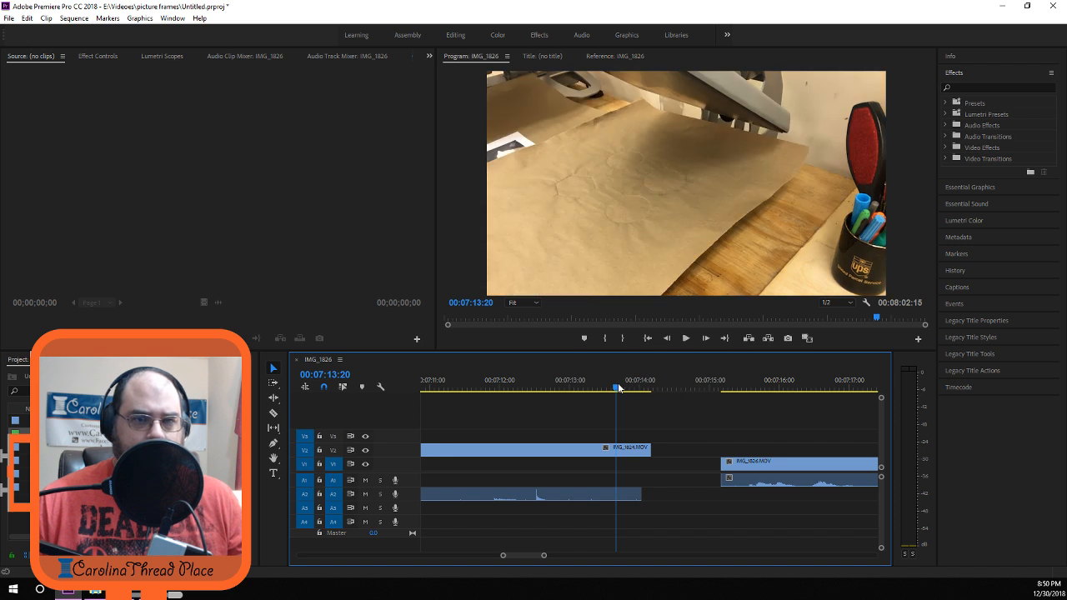
key("space")
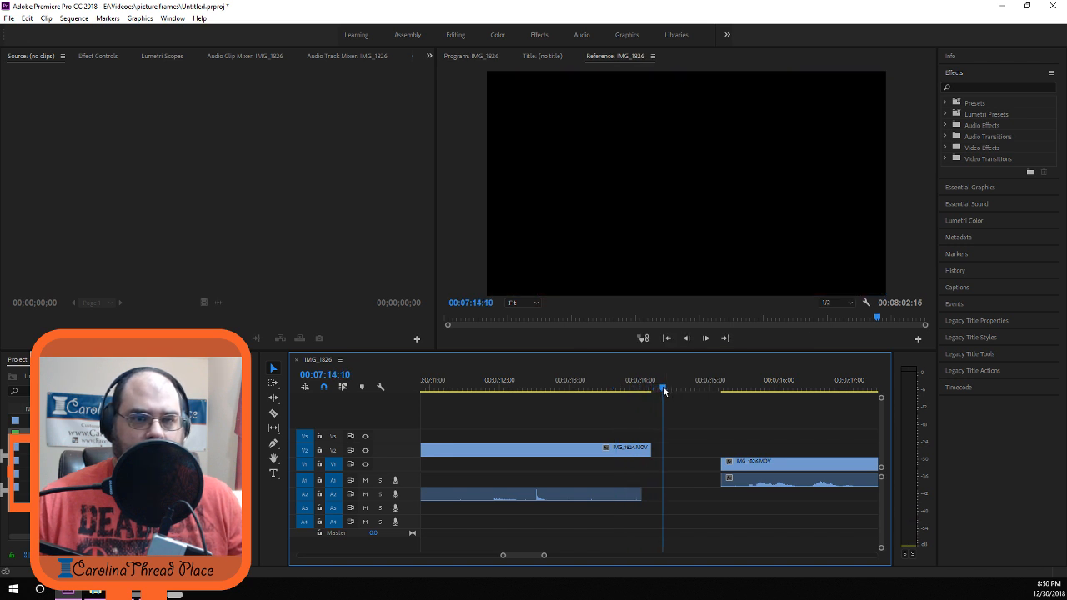
Cut off the second IMG_1824.MOV clip's end at 00:07:13:27 and move the IMG_1826.MOV clip with its audio up to the cut.
left_click_drag(663, 387, 492, 396)
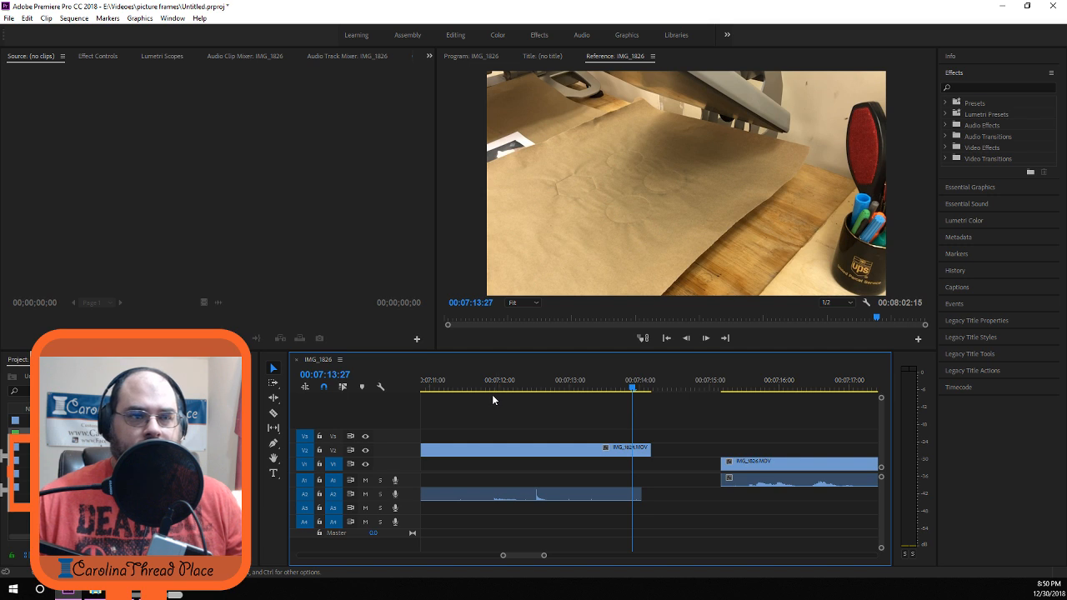
left_click(273, 413)
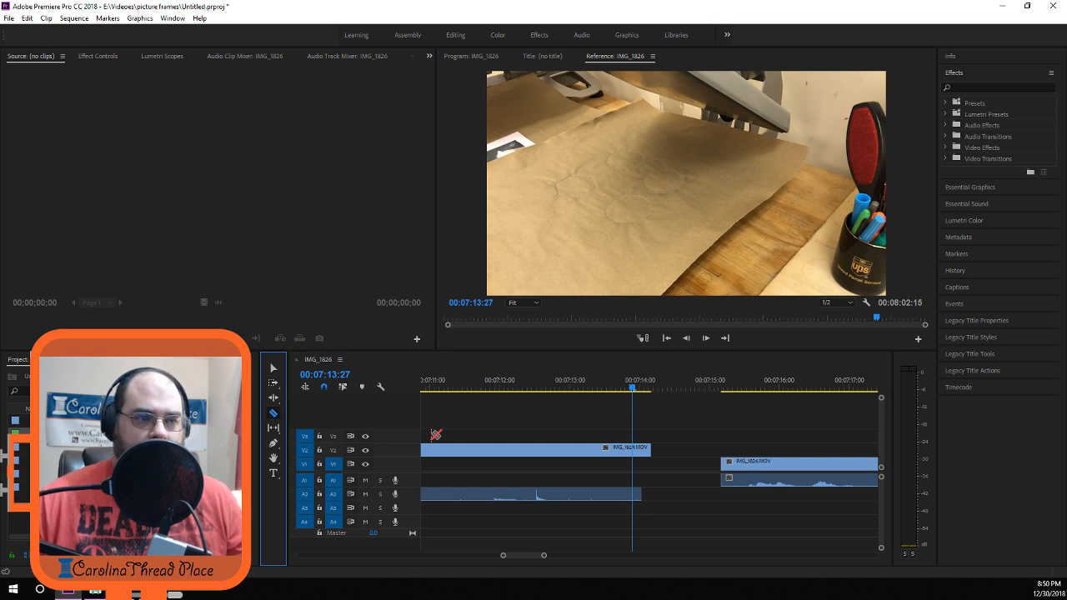
left_click(635, 450)
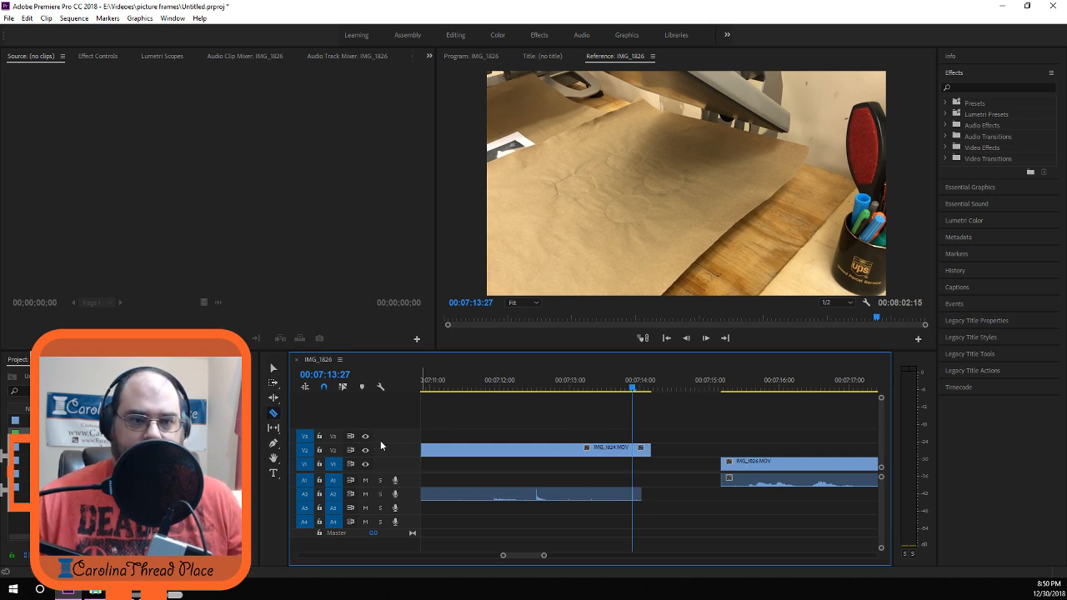
left_click(272, 368)
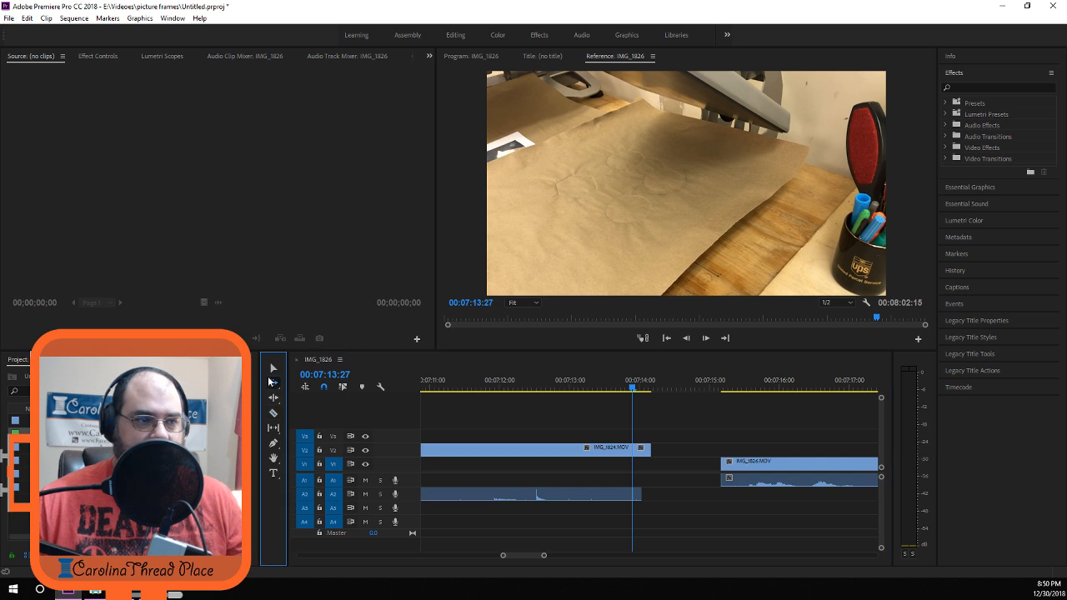
left_click(642, 450)
key("Delete")
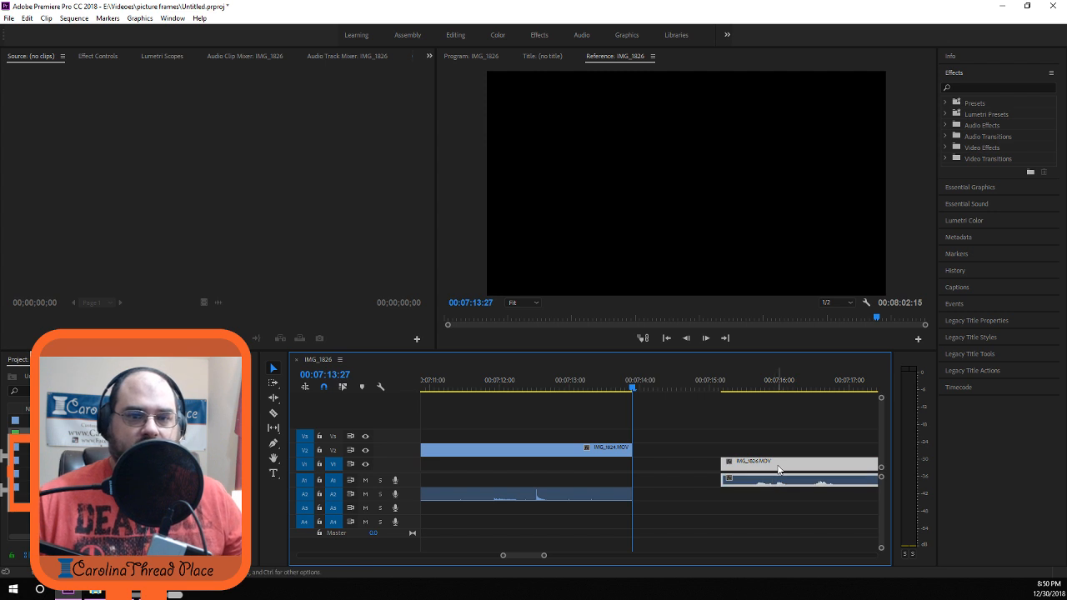
left_click_drag(775, 476, 687, 472)
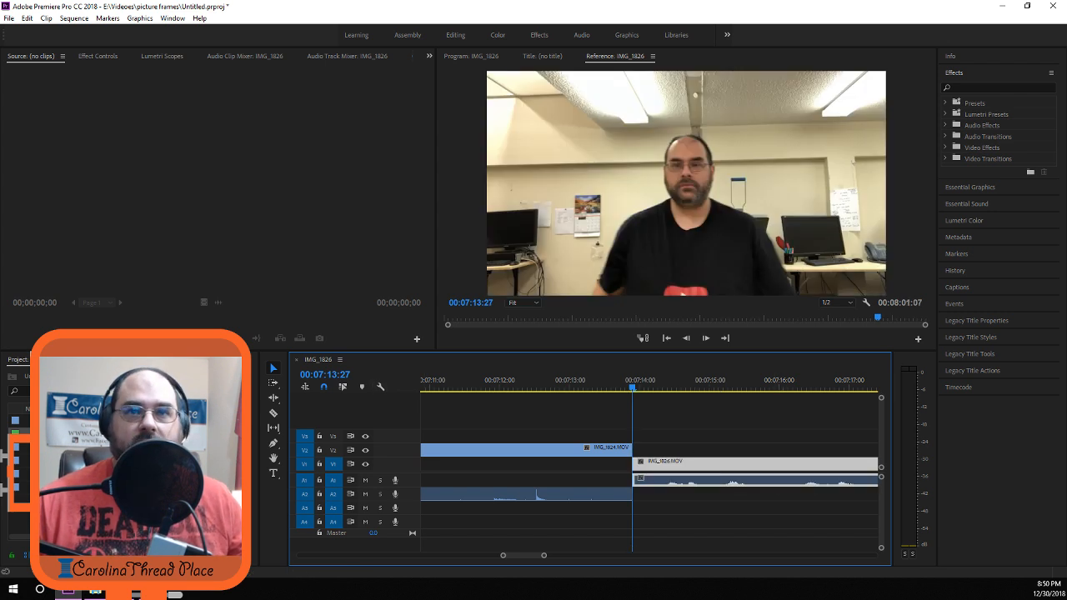
Add a Cross Dissolve to the end of the second IMG_1824.MOV clip and another to the start of the IMG_1826.MOV clip.
left_click(973, 146)
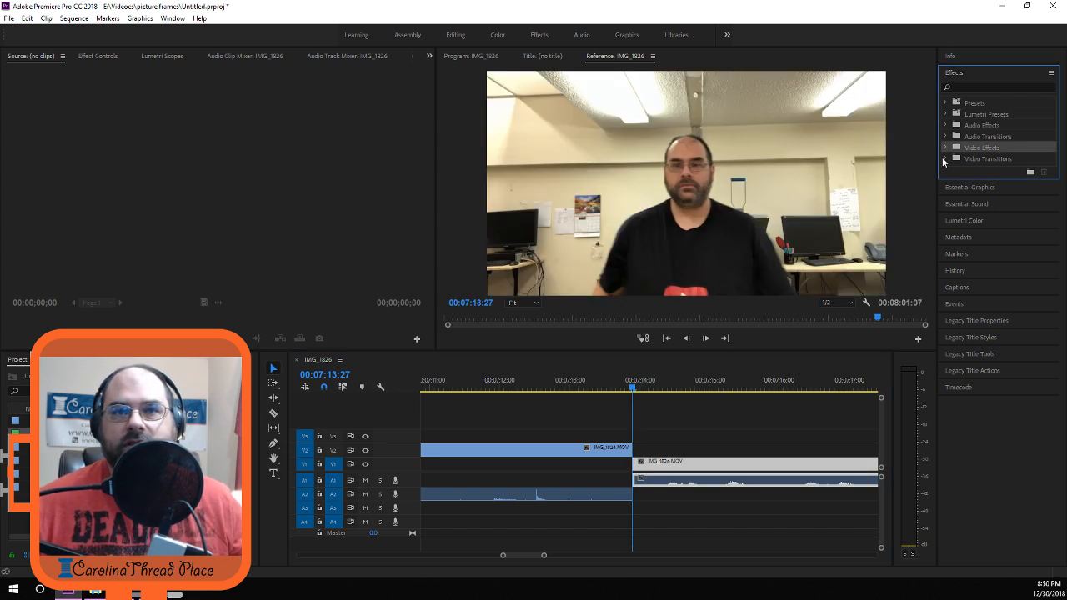
left_click(945, 158)
left_click_drag(968, 205, 624, 444)
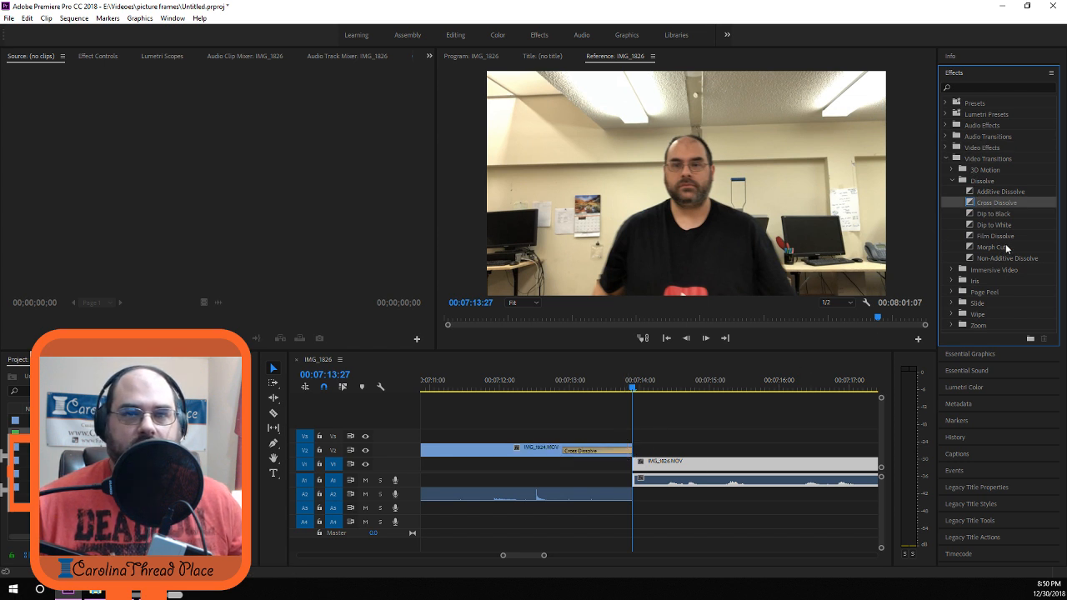
left_click(623, 497)
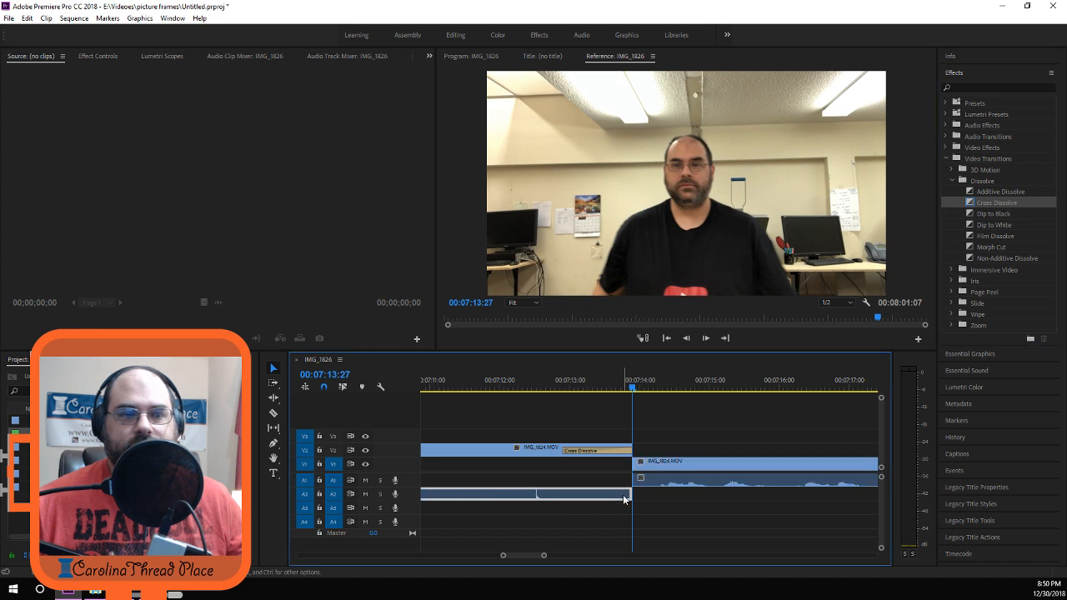
left_click(994, 207)
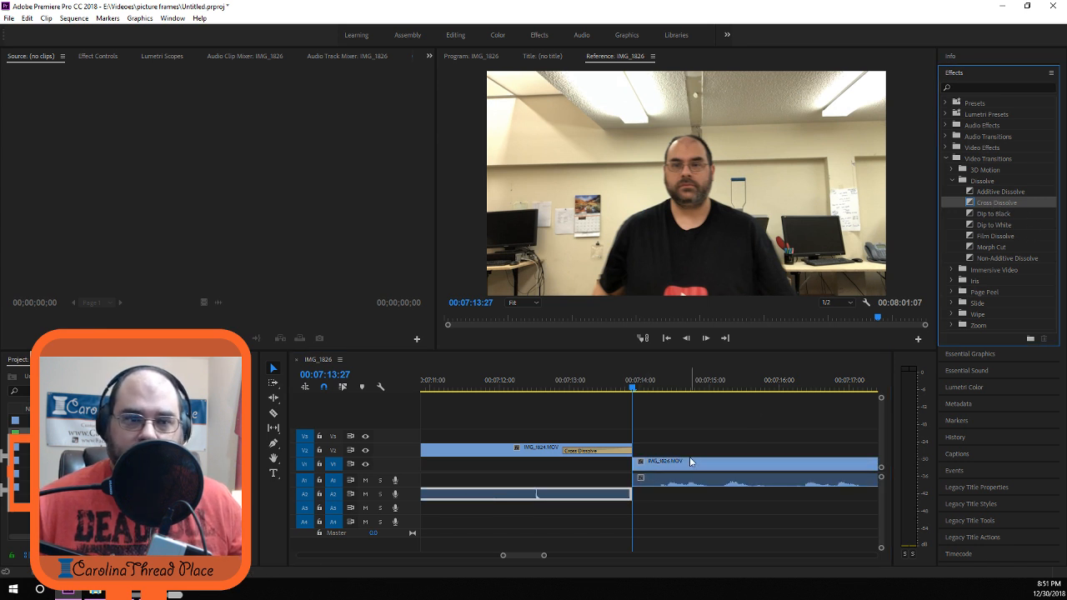
mouse_move(638, 468)
left_mouse_down()
mouse_move(693, 466)
mouse_move(656, 464)
left_mouse_up()
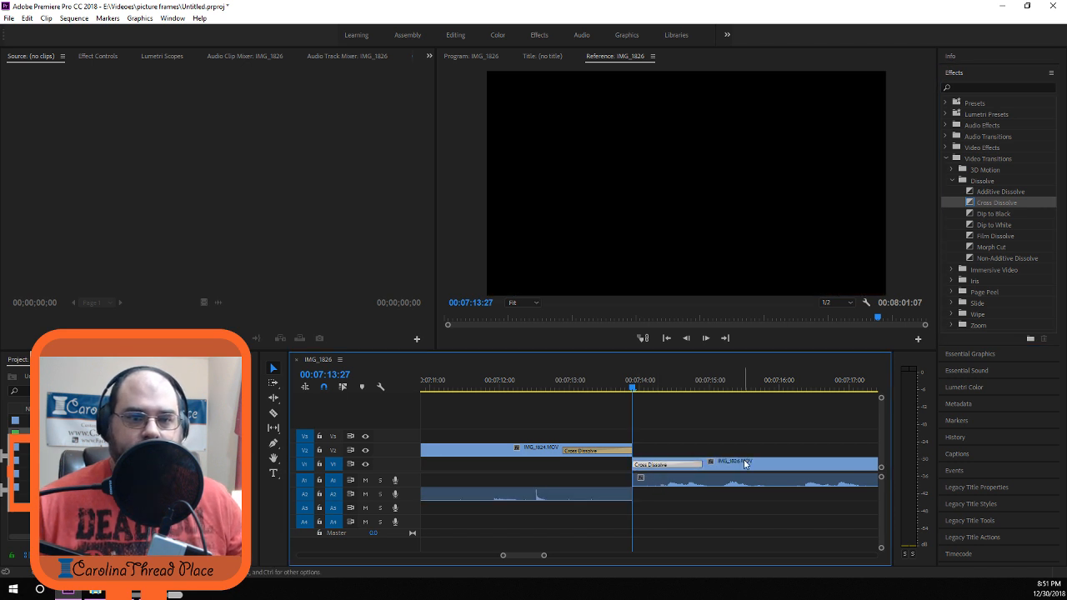
Move the IMG_1826.MOV clip with its audio earlier so the two Cross Dissolves overlap, and play the overlap from 00:07:12:13.
left_click(744, 464)
left_click_drag(735, 469, 671, 468)
left_click(530, 389)
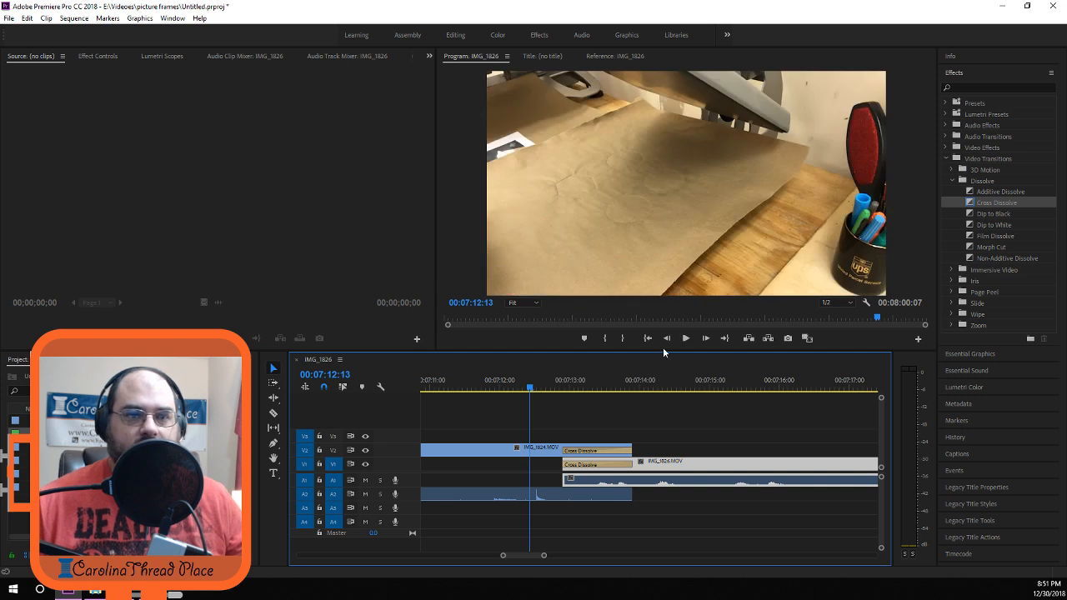
left_click(685, 339)
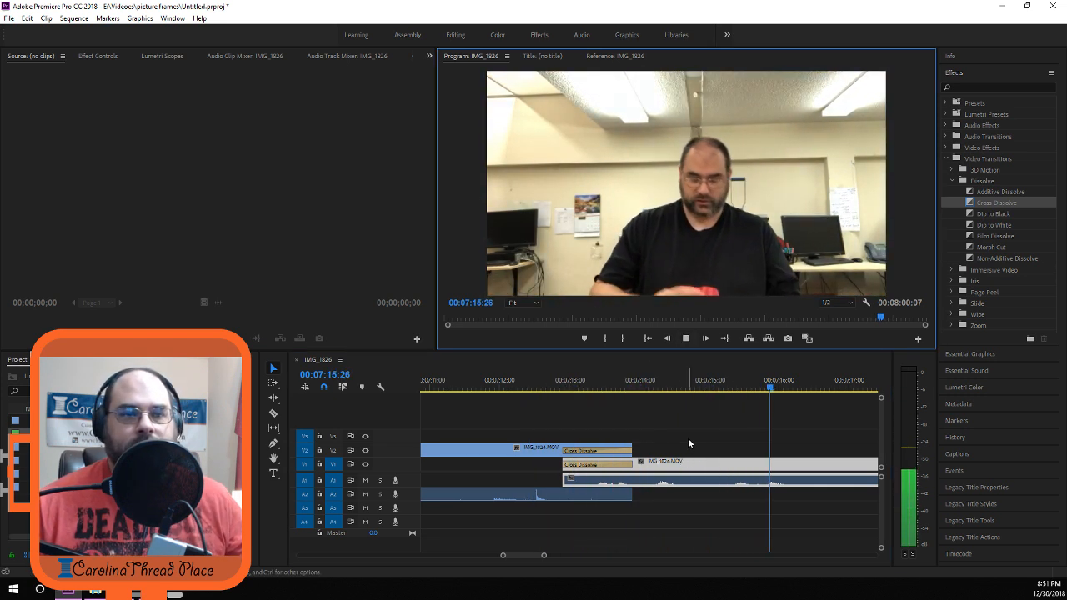
Play the last seconds of the IMG_1826.MOV clip to its end, and collapse the Video Transitions group.
scroll(693, 443, "down", 8)
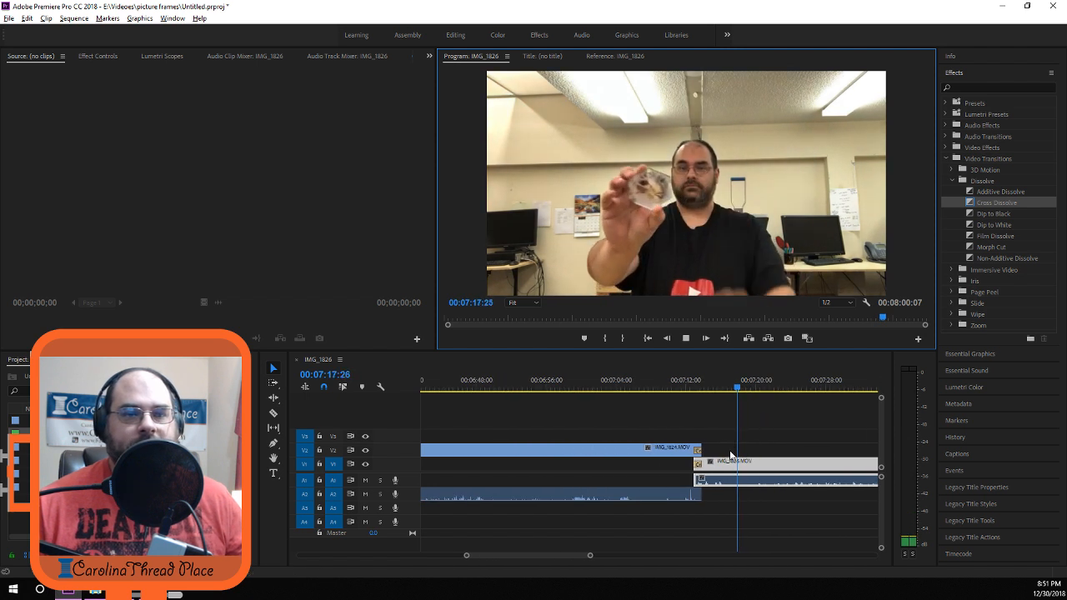
mouse_move(567, 555)
left_mouse_down()
mouse_move(619, 557)
mouse_move(579, 560)
left_mouse_up()
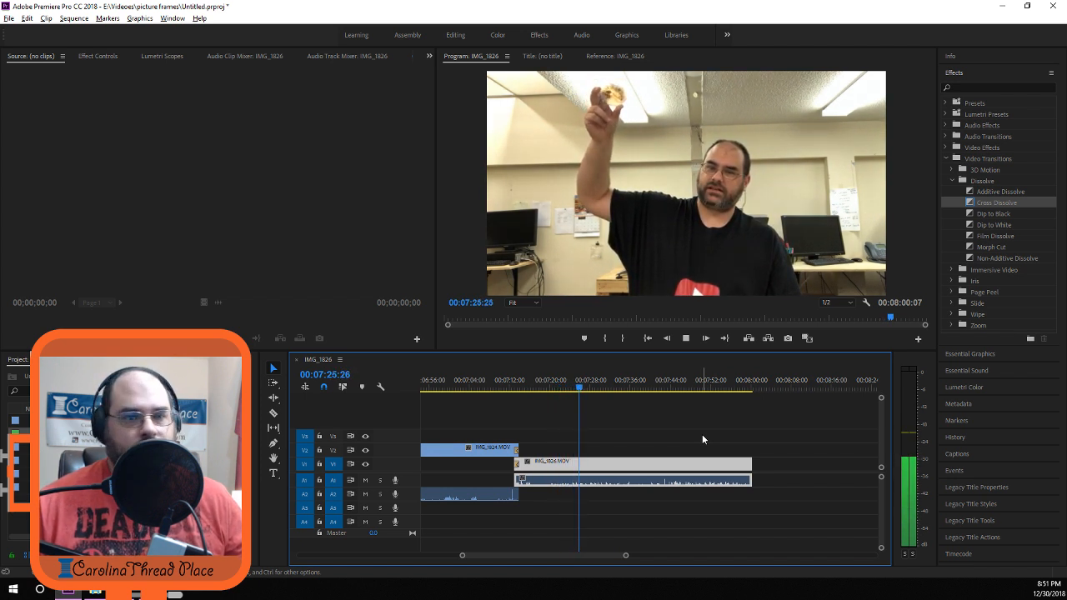
left_click(729, 390)
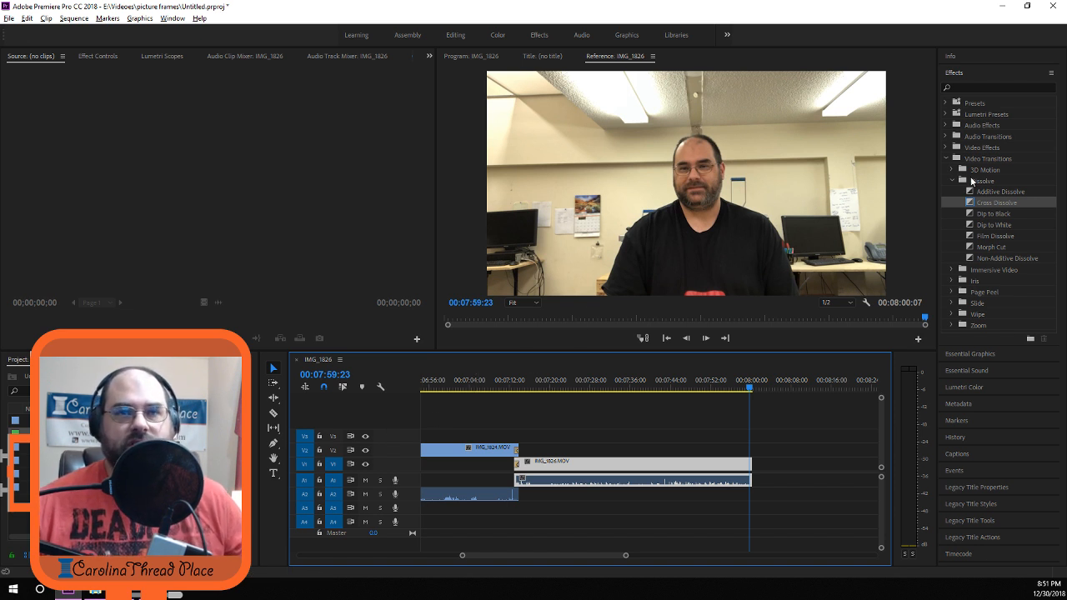
left_click(945, 158)
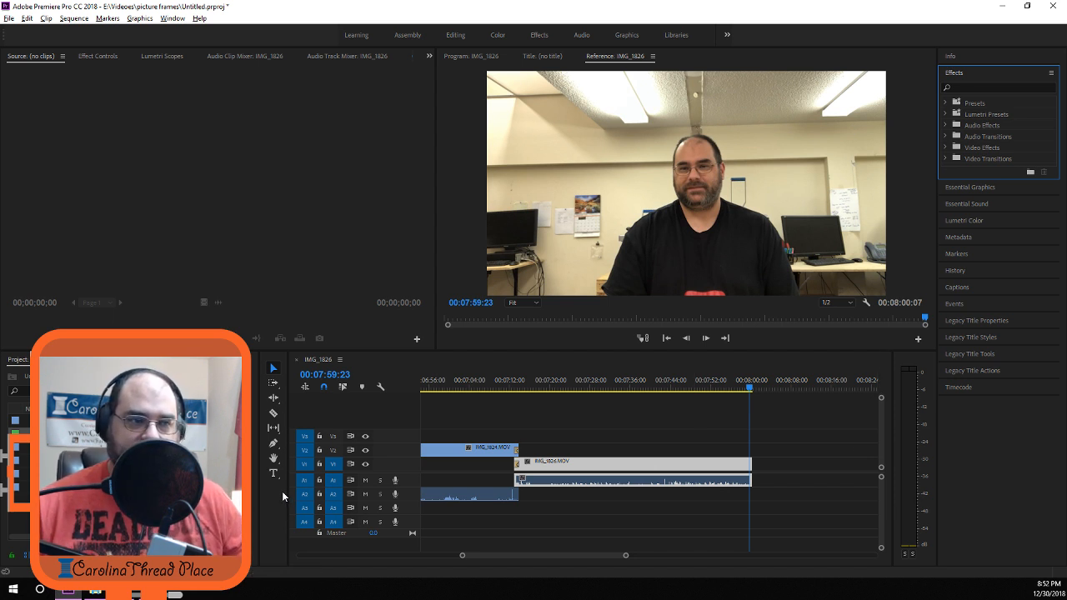
Try to draw a rectangle with the Rectangle Tool over the picture at the end of the IMG_1826.MOV clip.
left_click(275, 446)
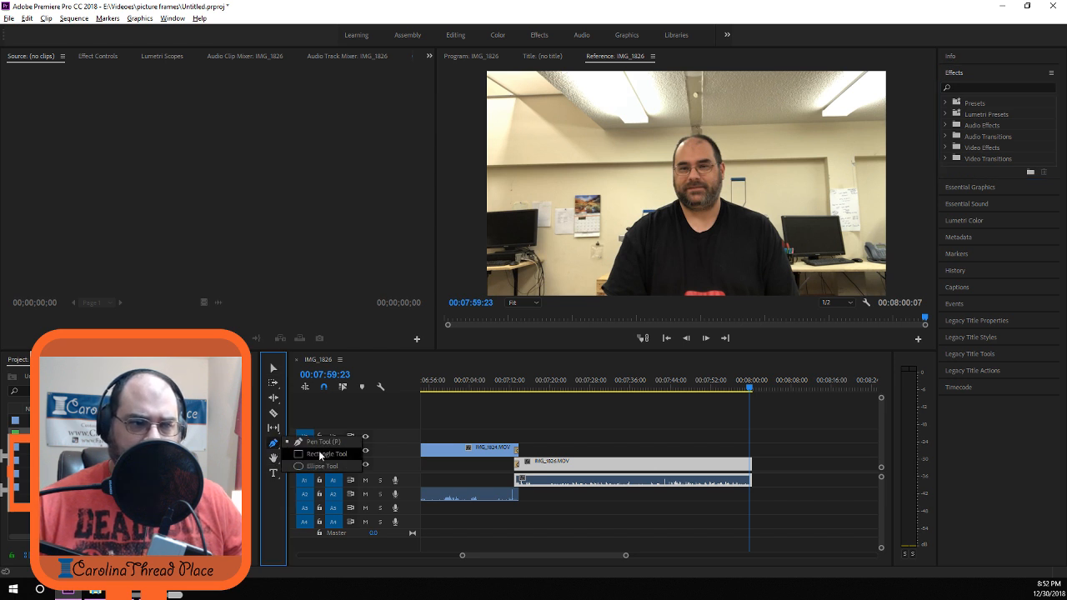
left_click(320, 454)
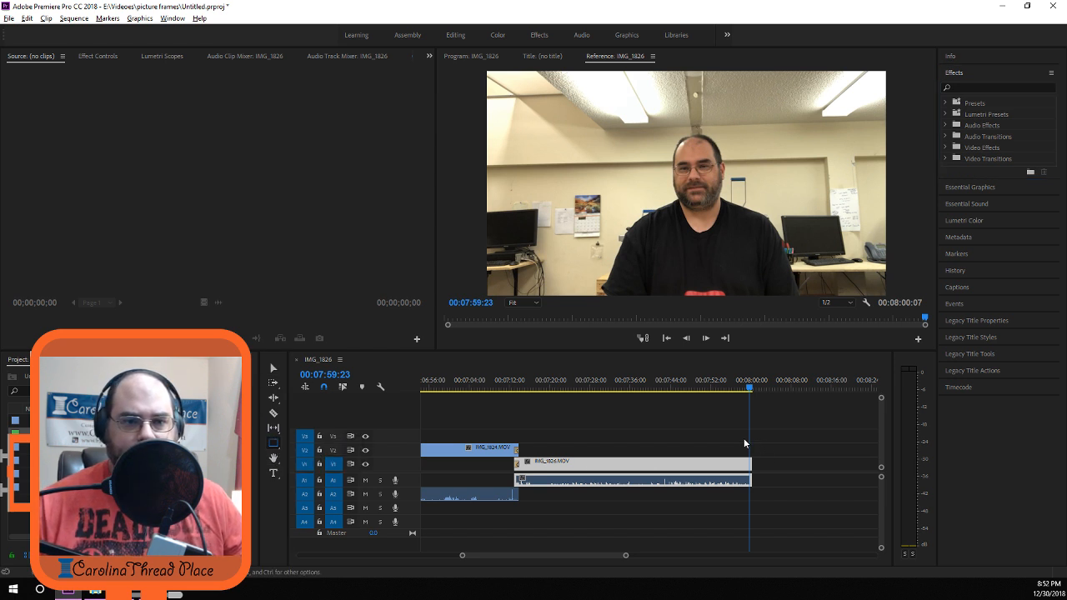
left_click(744, 435)
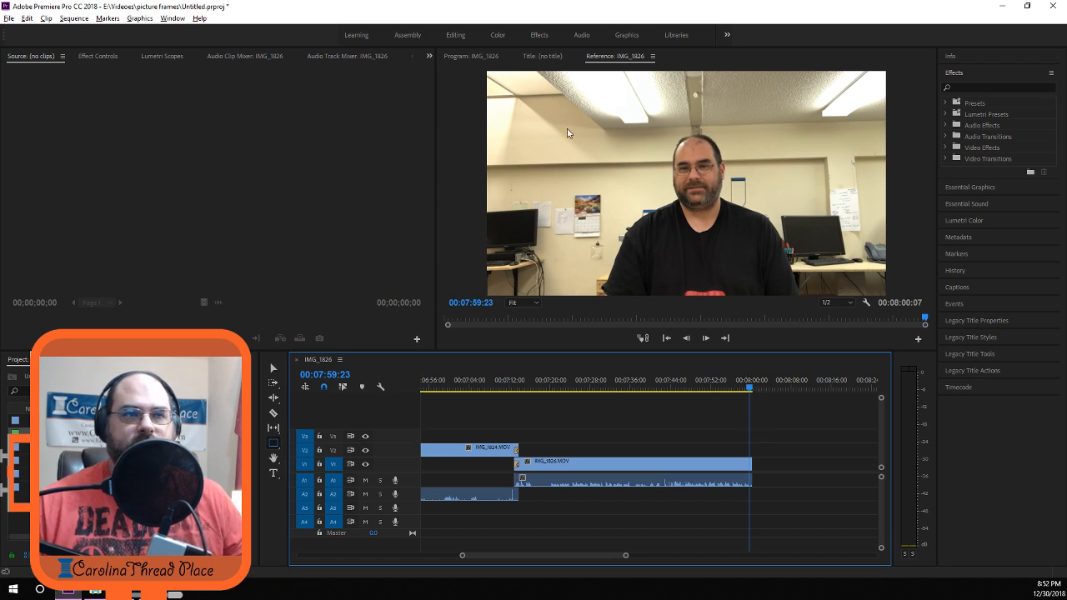
left_click(560, 152)
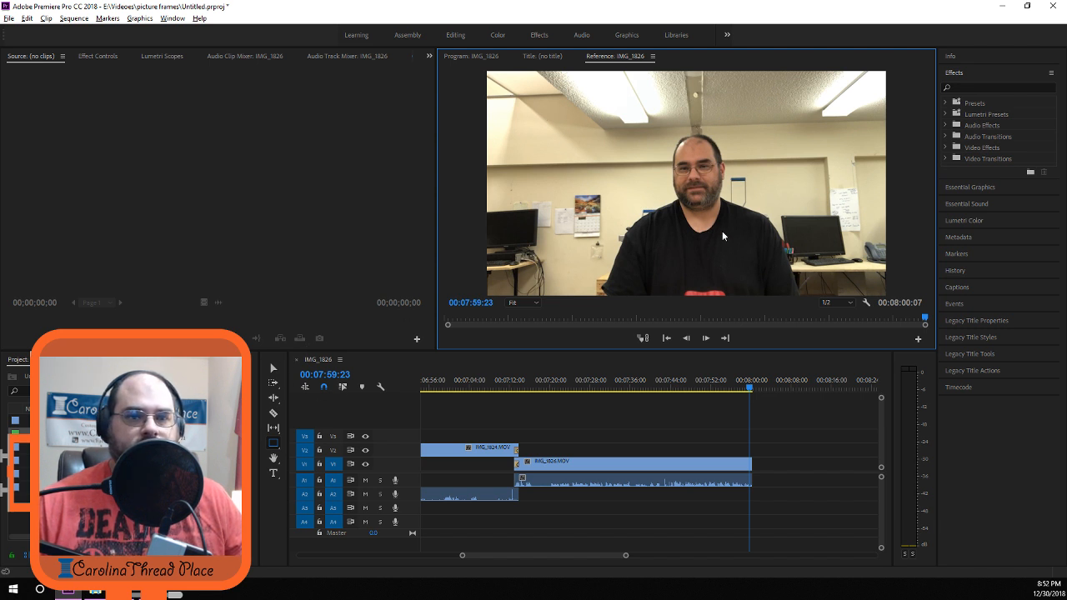
left_click(762, 450)
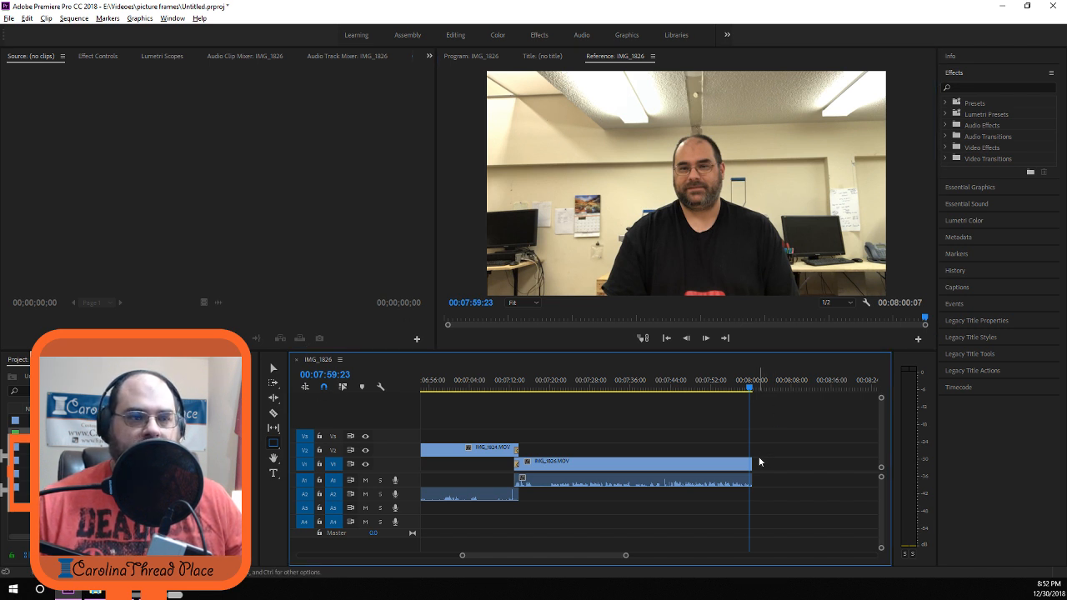
left_click(167, 479)
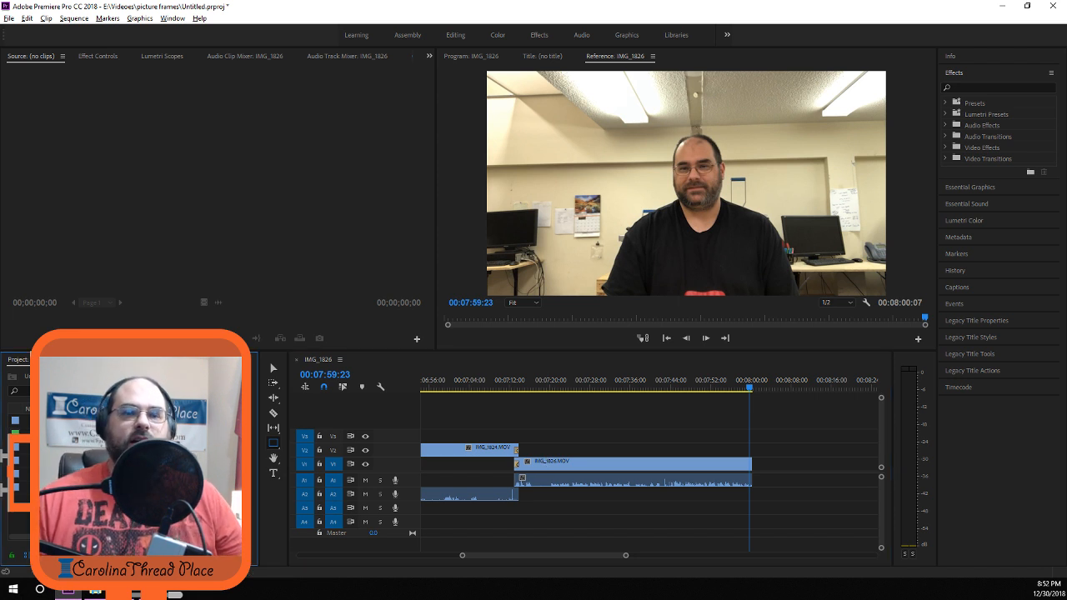
Draw a large rectangle graphic over most of the frame just past the end of IMG_1826.MOV, at 00:08:00:13.
left_click(751, 388)
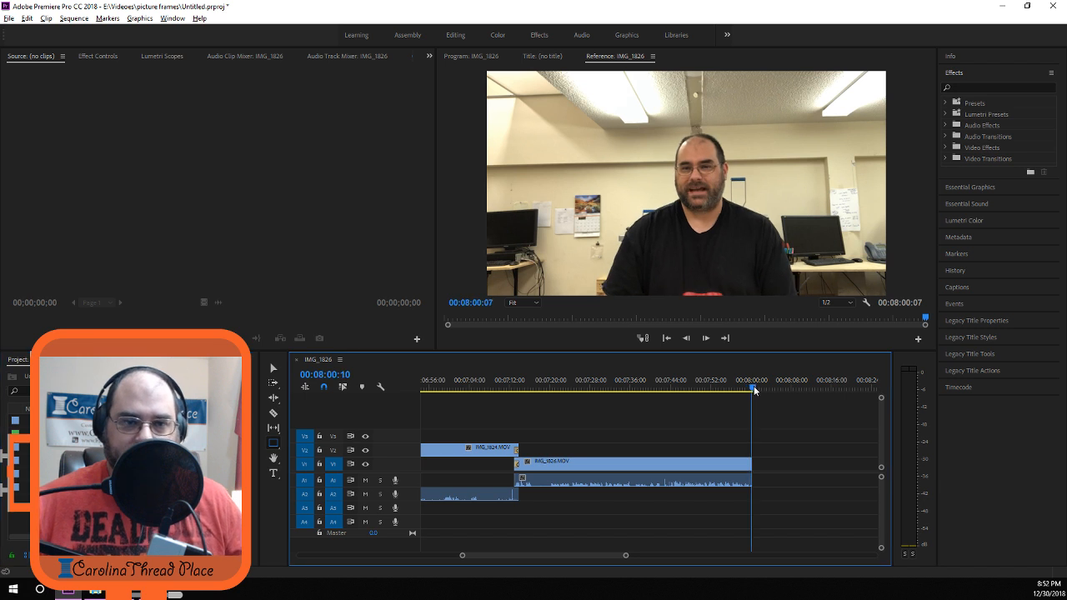
left_click_drag(752, 388, 753, 388)
left_click(624, 215)
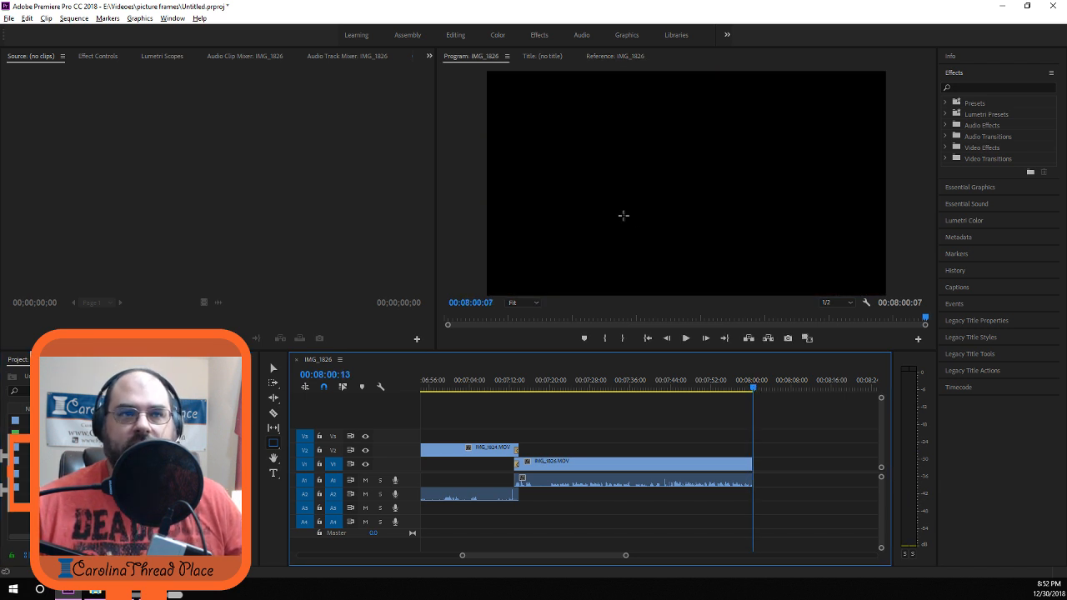
left_click(507, 88)
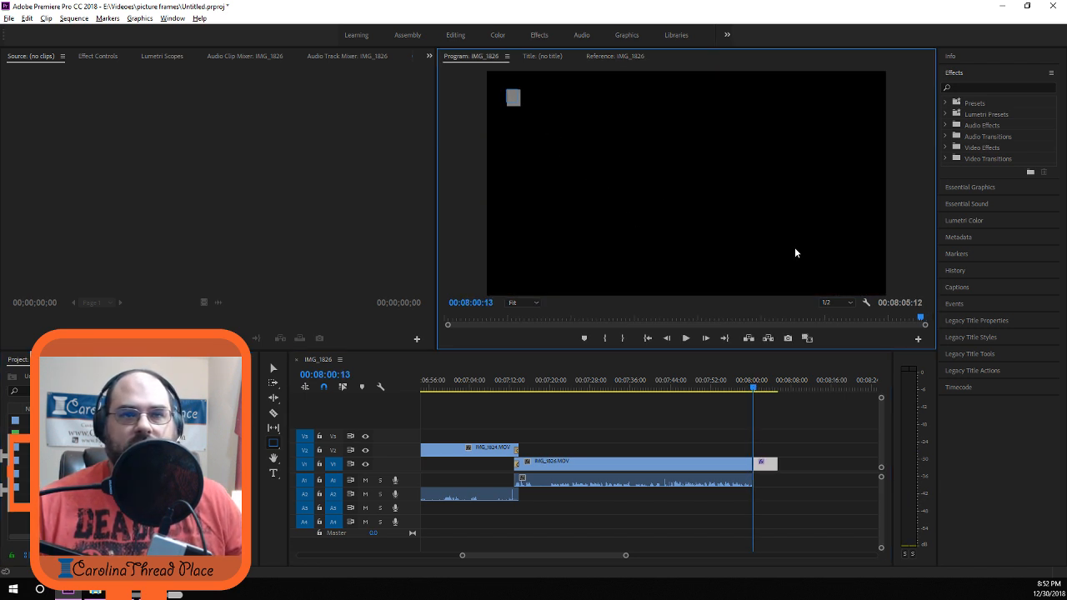
left_click_drag(506, 88, 828, 262)
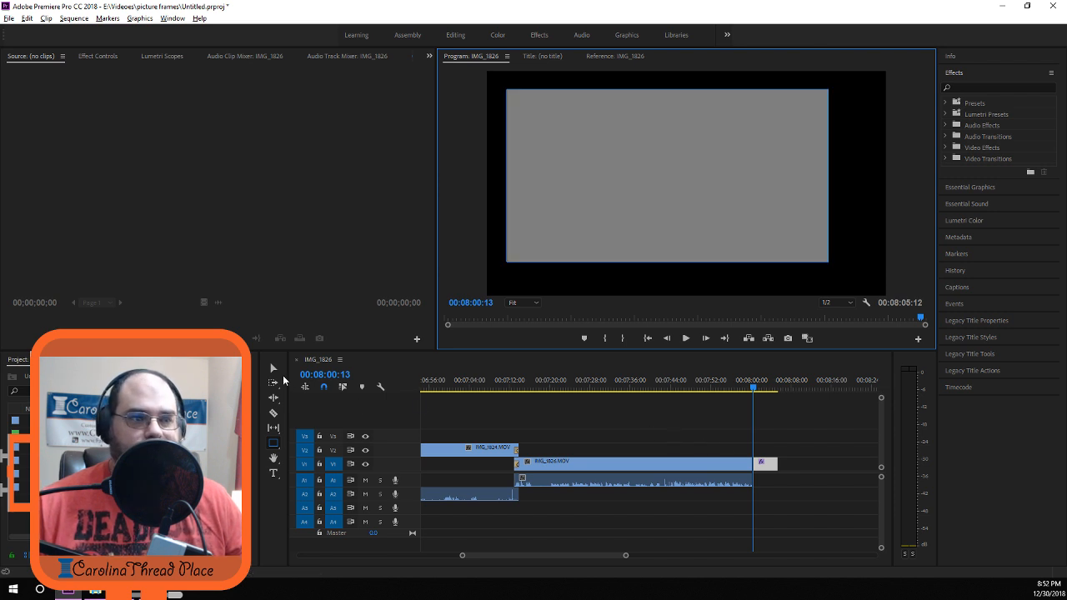
Move the rectangle graphic up to track V3 and earlier, above the last part of the IMG_1826.MOV clip.
left_click(273, 368)
left_click_drag(768, 466, 764, 437)
left_click_drag(755, 390, 745, 390)
left_click_drag(770, 443, 722, 440)
Play the last part of the IMG_1826.MOV clip beneath the rectangle graphic and stop at 00:07:58:14.
left_click_drag(745, 391, 685, 395)
key("space")
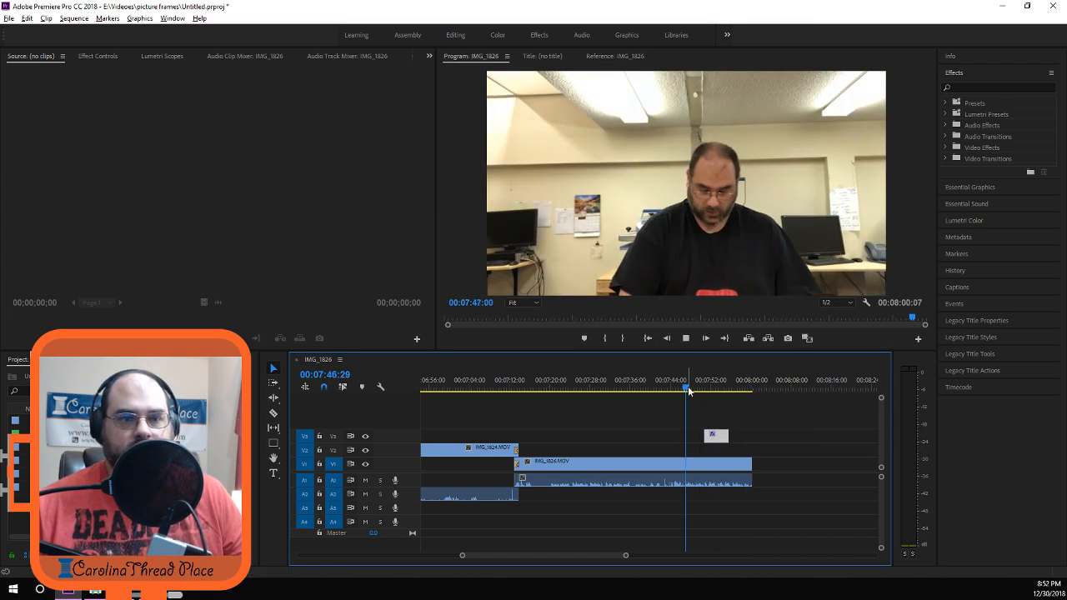
left_click_drag(690, 390, 658, 390)
key("space")
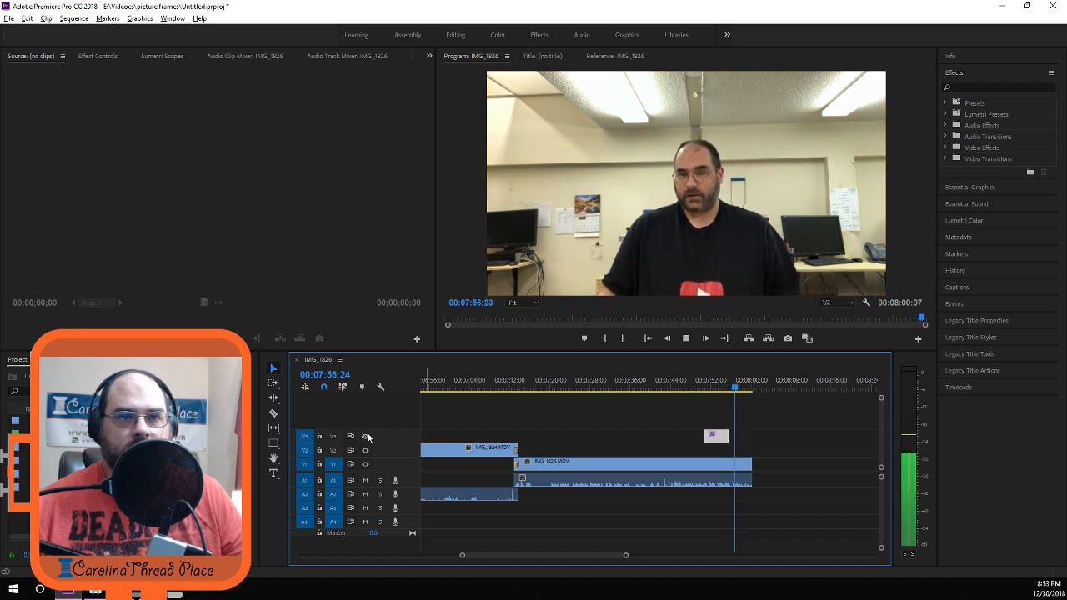
key("space")
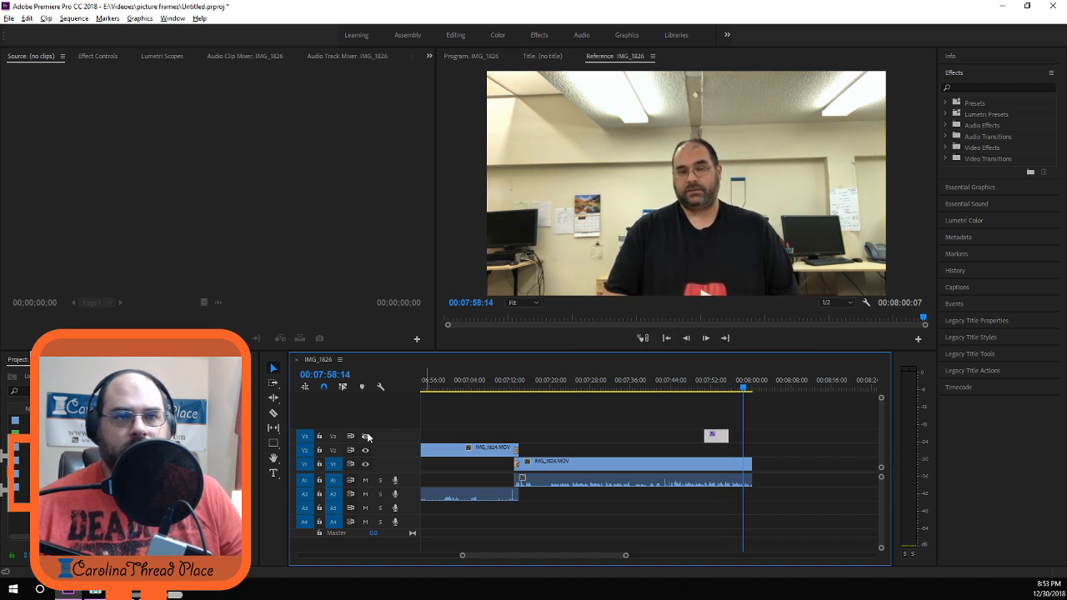
Move the rectangle graphic on track V3 so that it ends together with the IMG_1826.MOV clip.
left_click(272, 413)
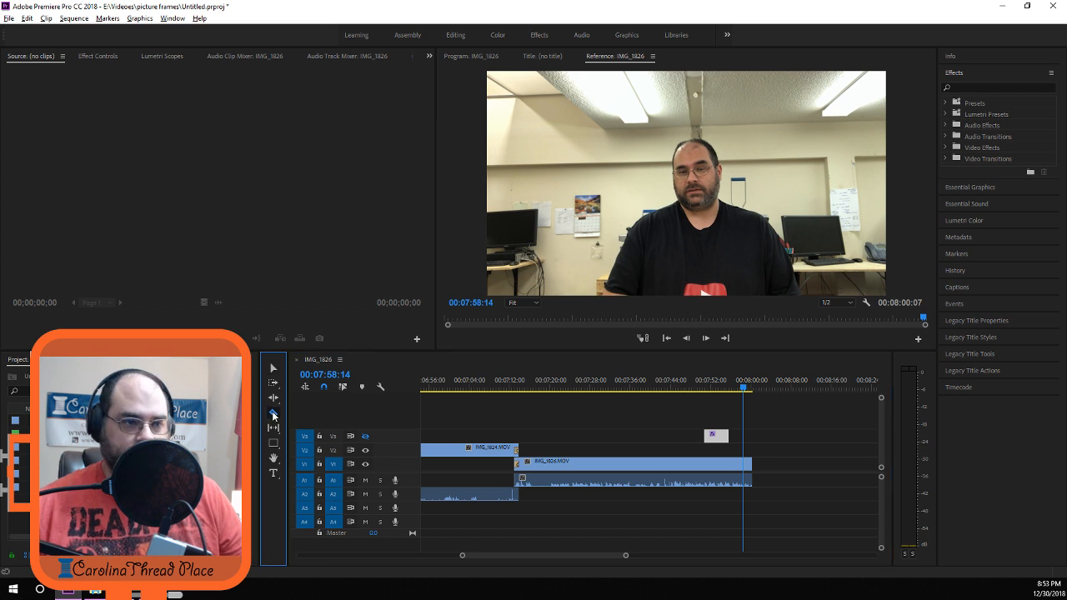
left_click(747, 464)
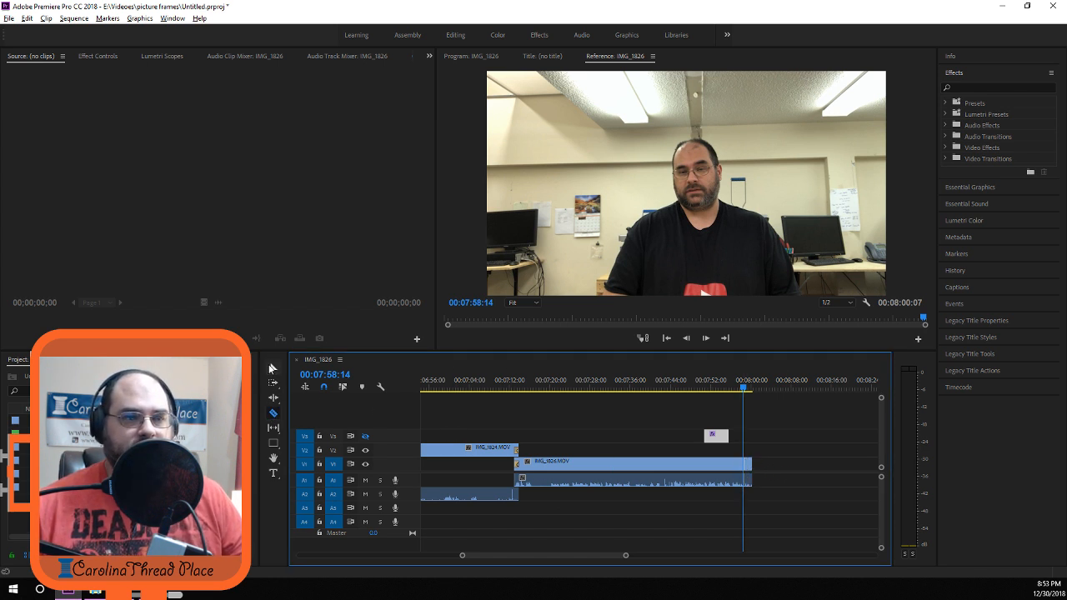
left_click(270, 369)
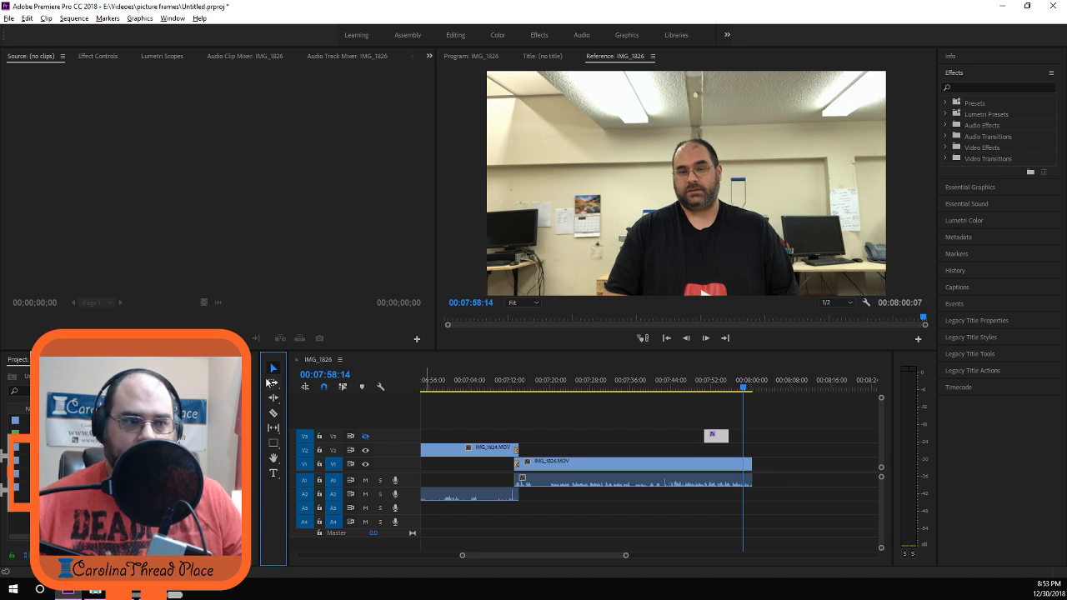
left_click_drag(727, 435, 746, 444)
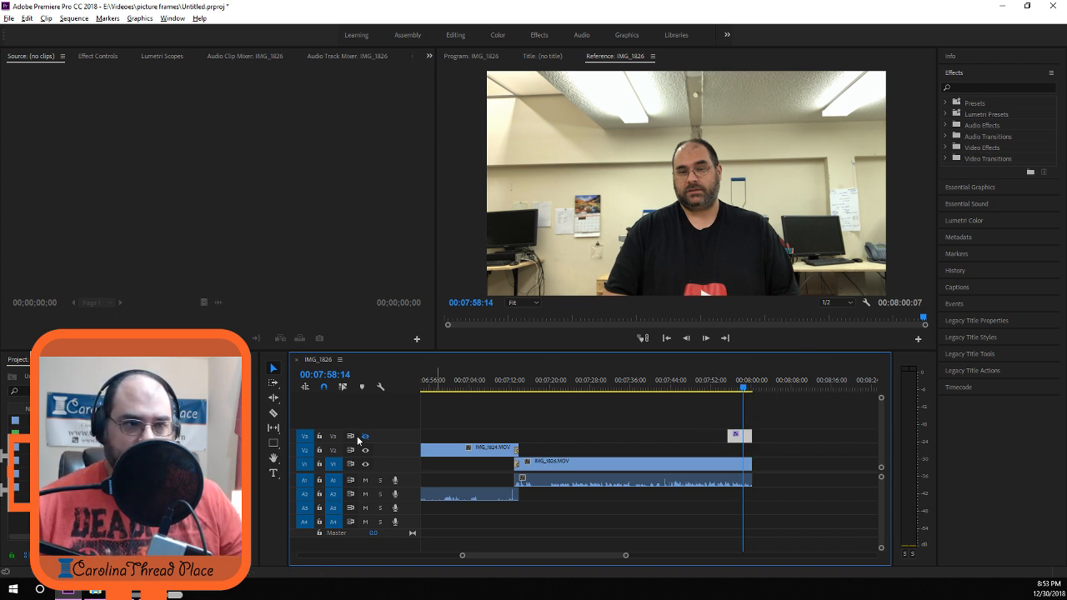
Delete the rectangle graphic from track V3.
left_click(575, 169)
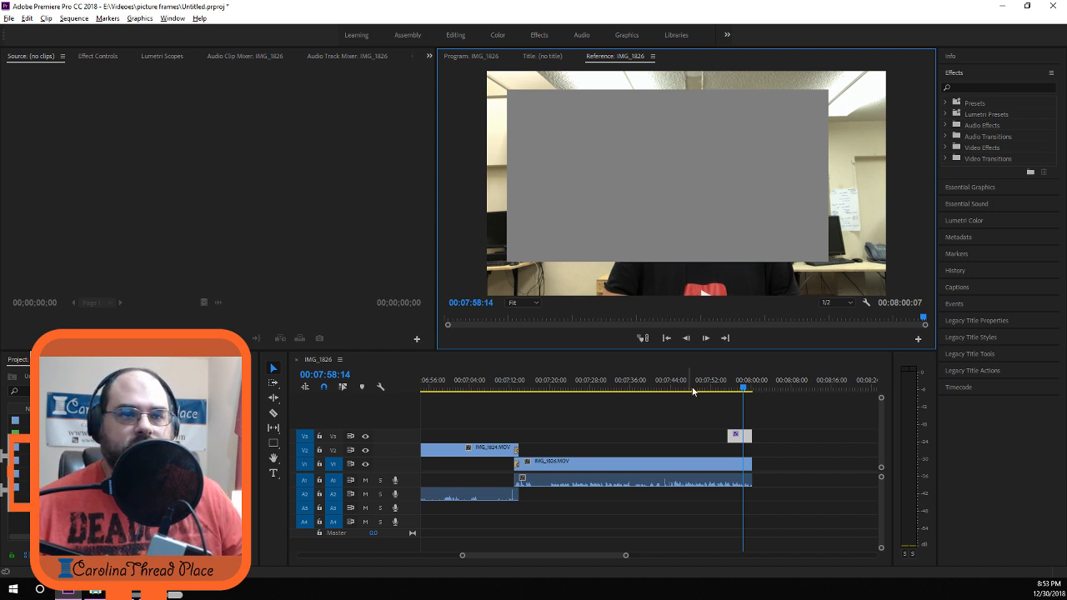
left_click(733, 441)
left_click(604, 170)
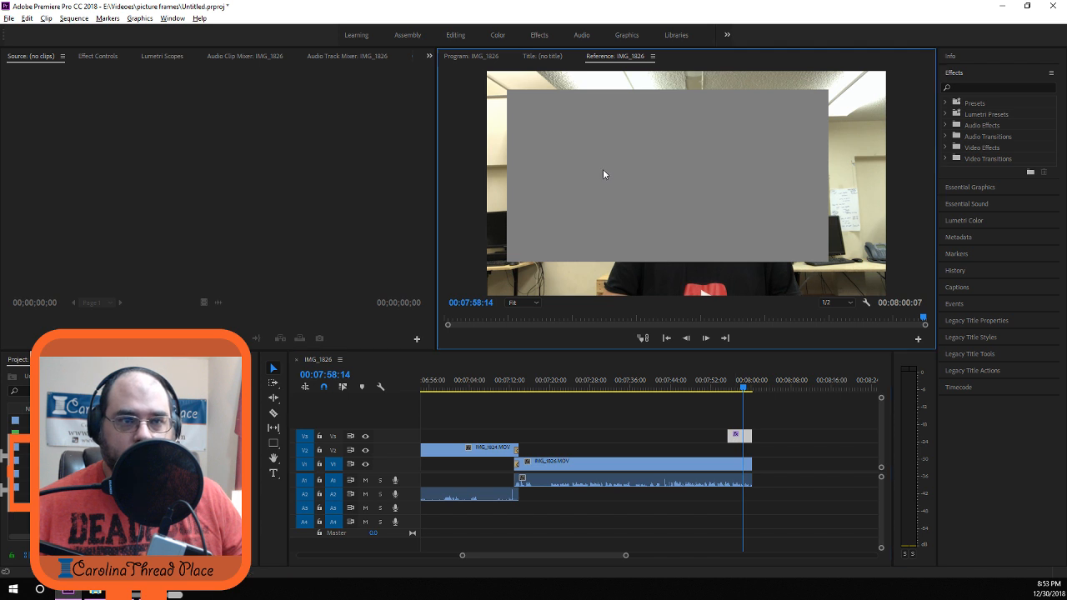
left_click(734, 442)
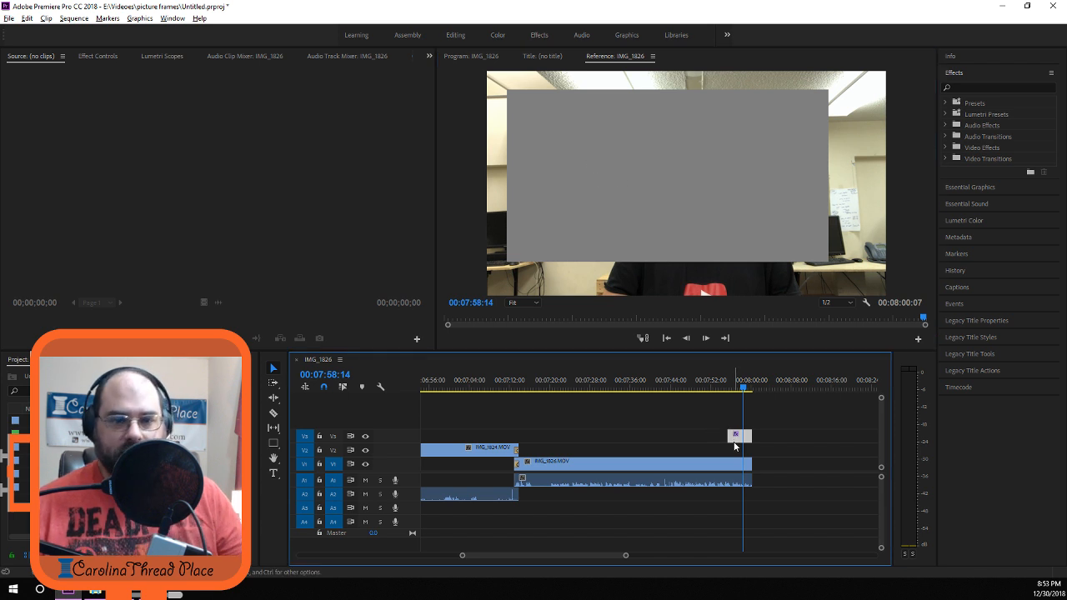
key("Delete")
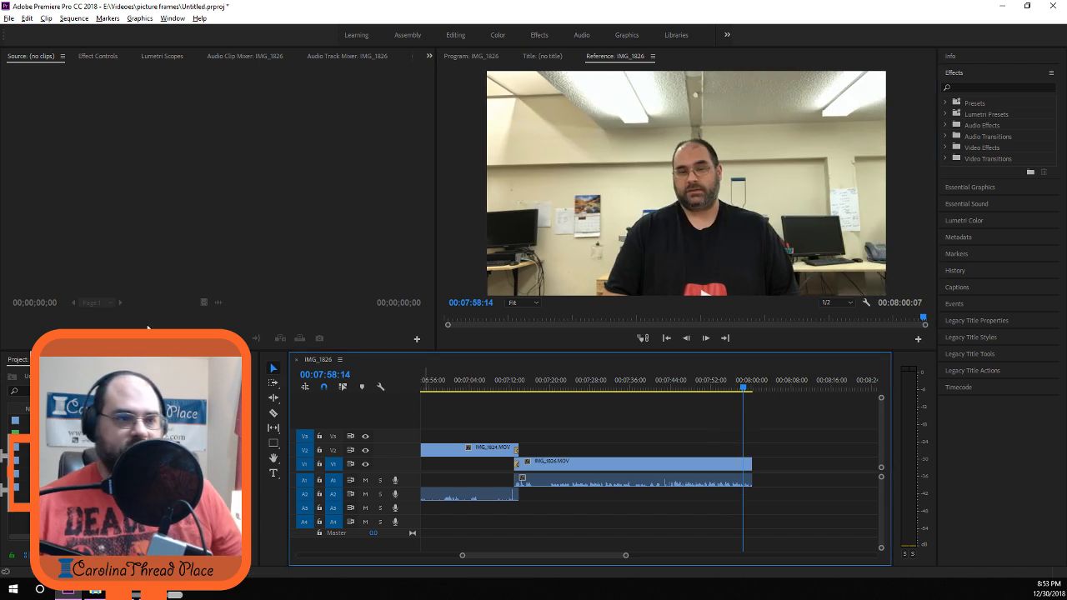
Play the start of the clip with the cat photos and tape dispenser and stop at 00:00:43:06.
left_click(273, 442)
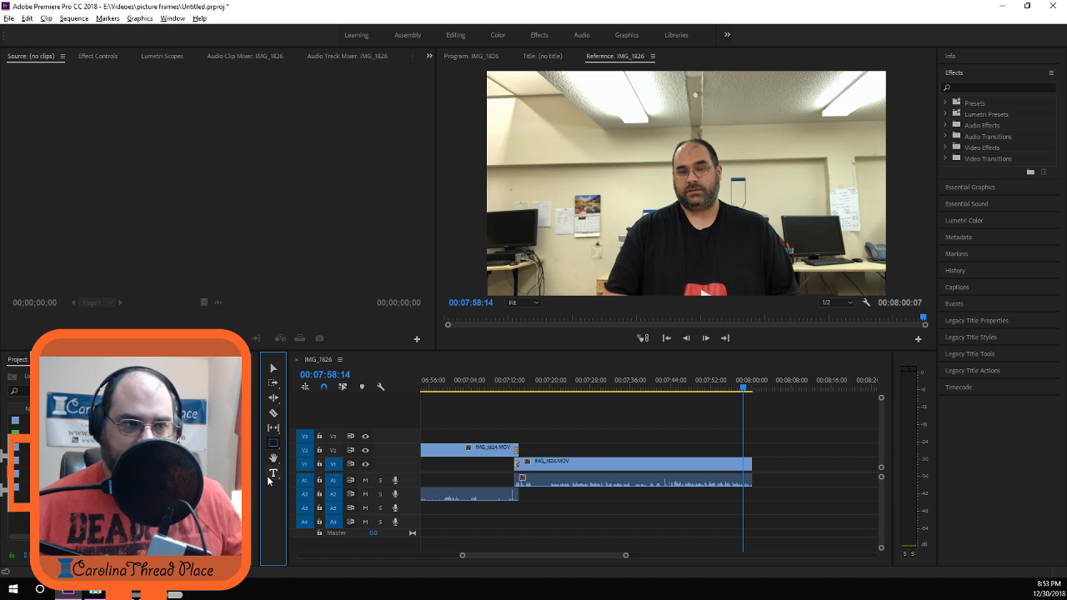
left_click(451, 384)
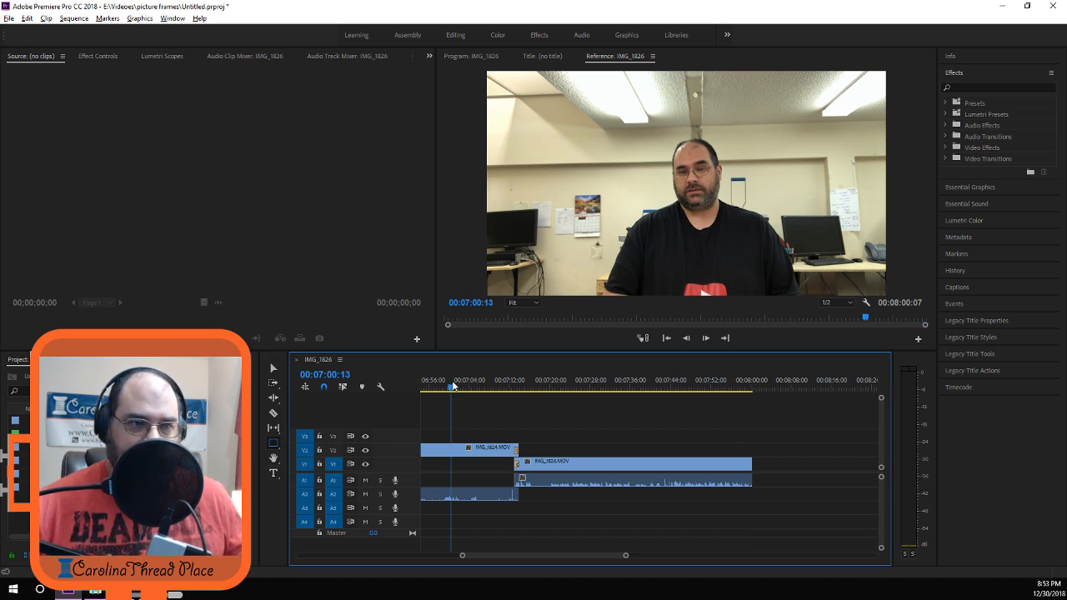
left_click_drag(451, 388, 511, 408)
key("space")
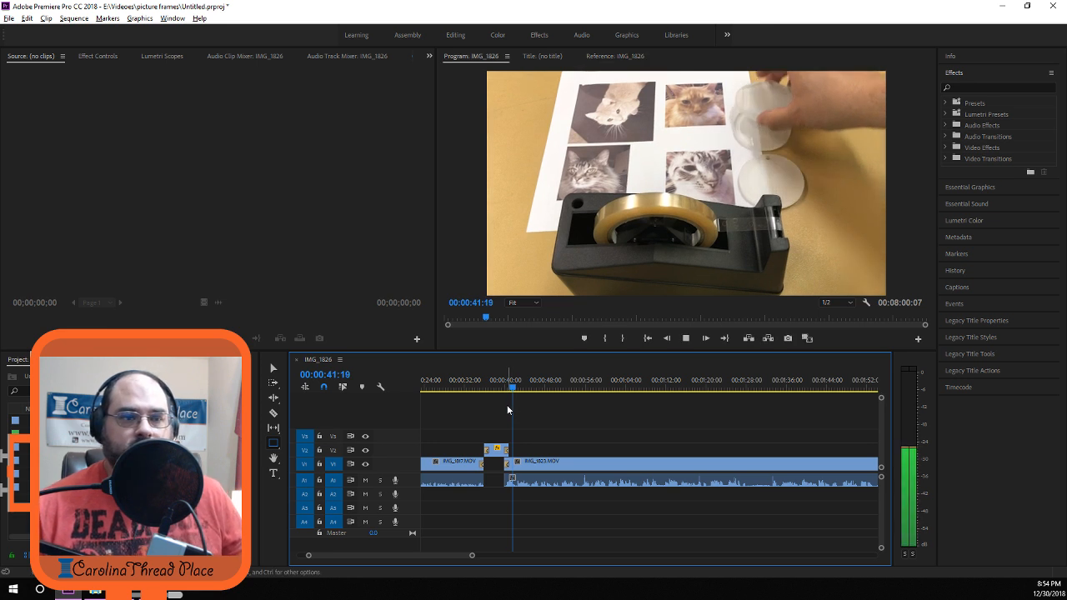
key("space")
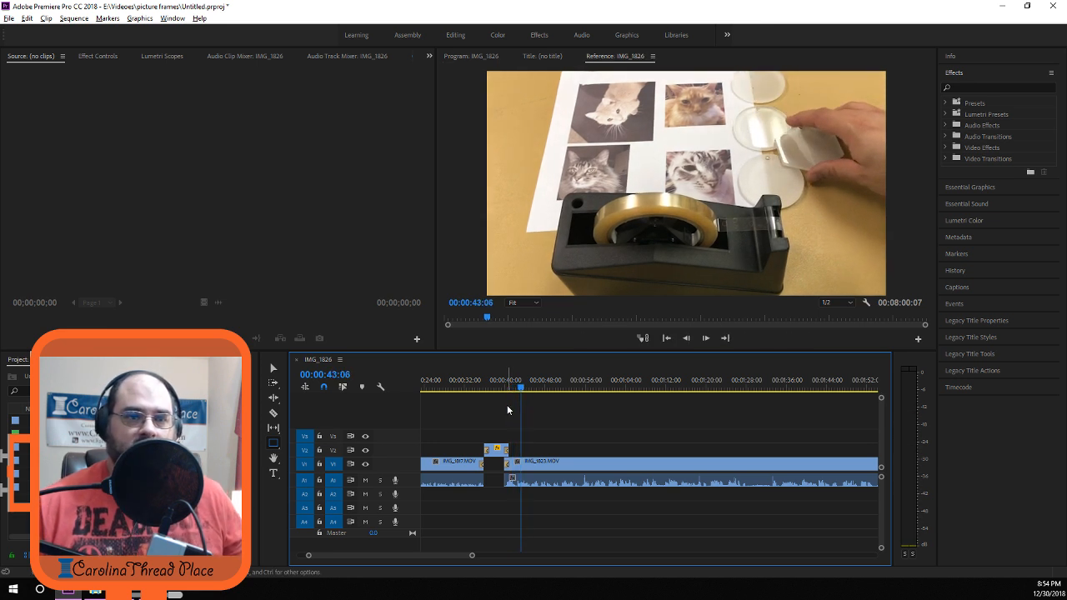
Try to add text with the Type Tool over the cat-photos picture at 00:00:43:06.
left_click(273, 472)
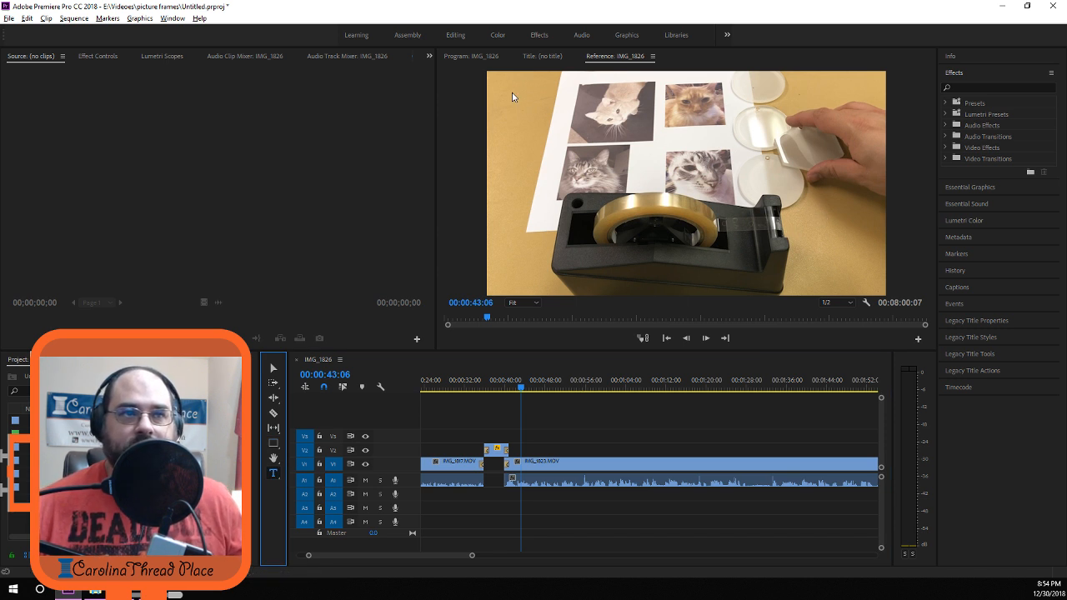
left_click(524, 435)
left_click(273, 473)
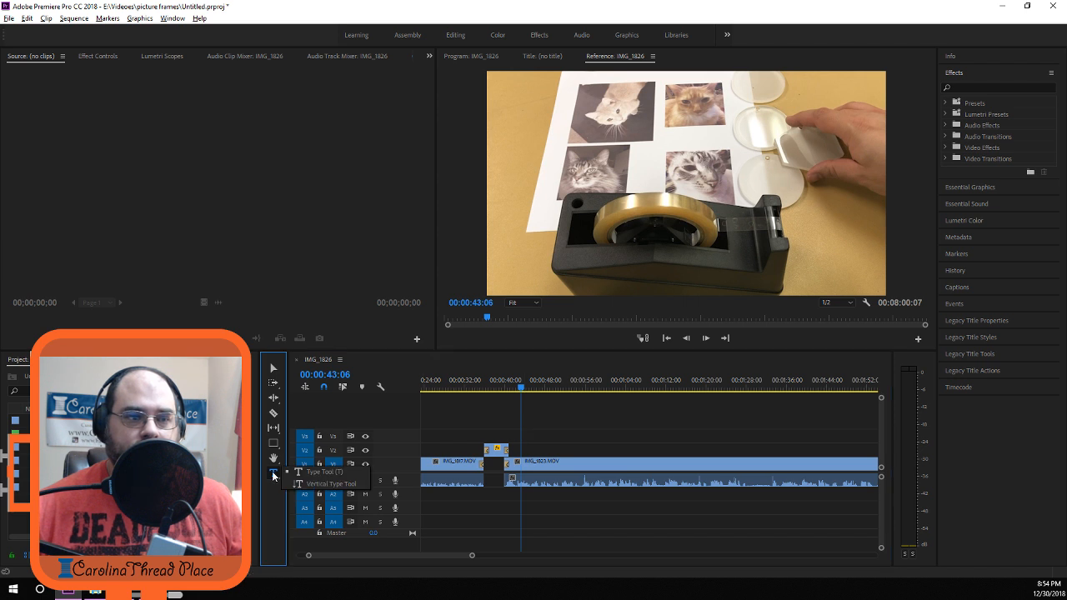
left_click(537, 98)
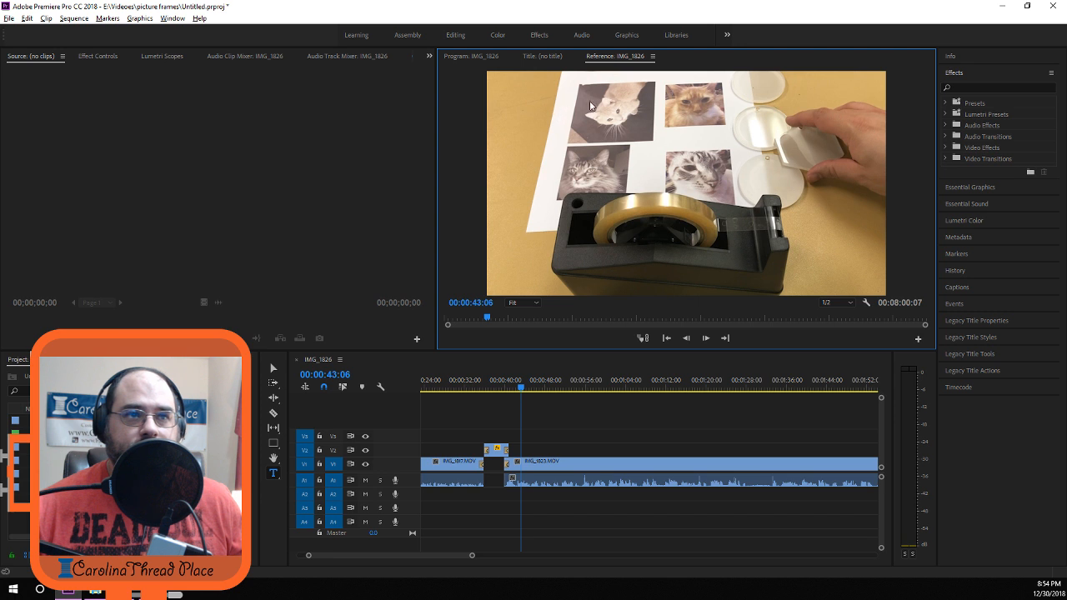
left_click(274, 477)
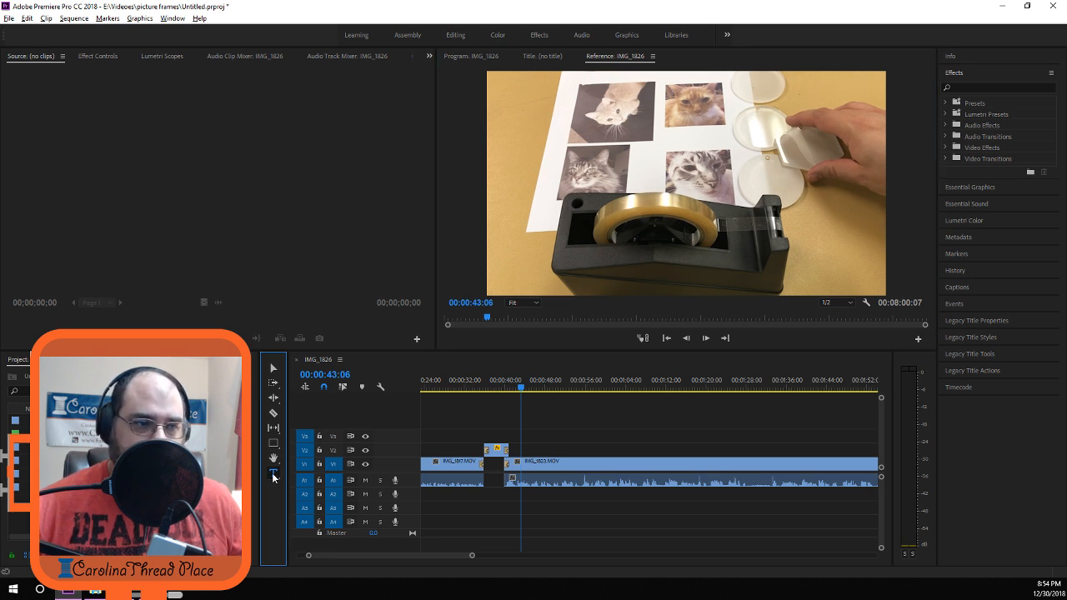
left_click(598, 96)
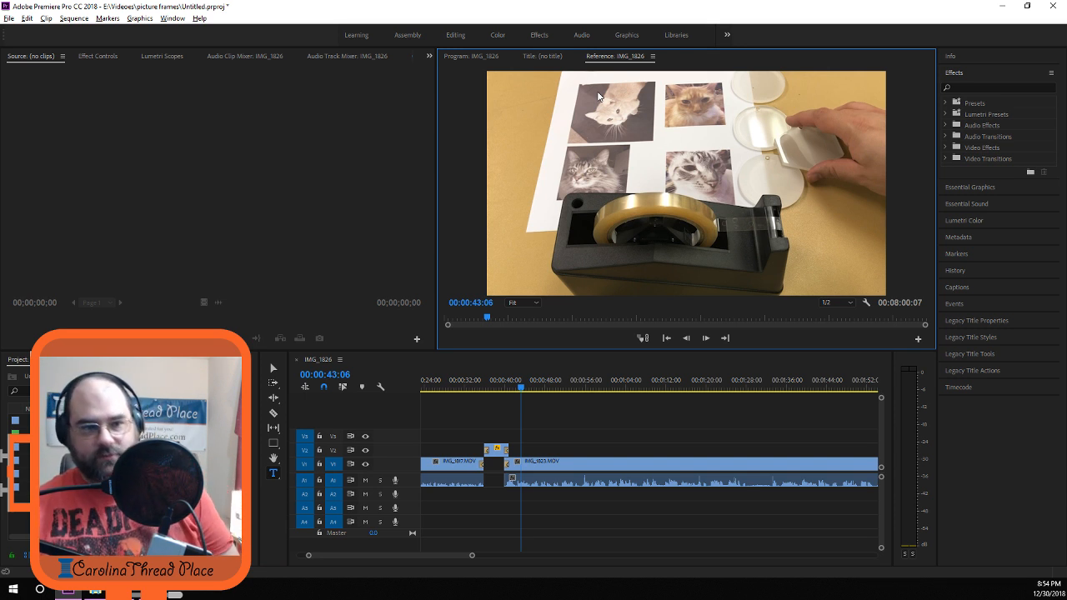
left_click(393, 461)
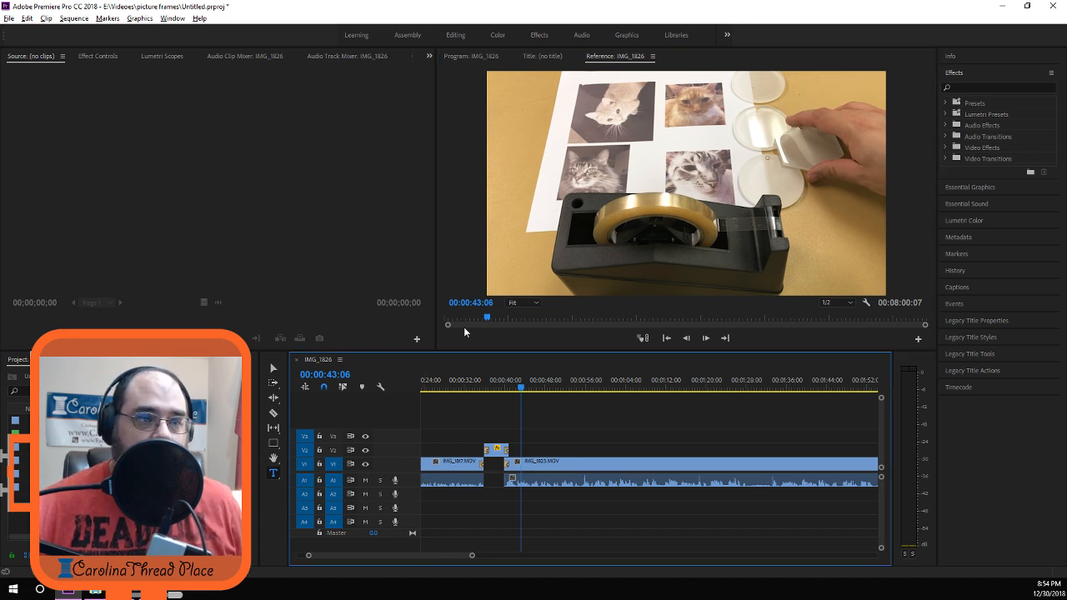
left_click(272, 476)
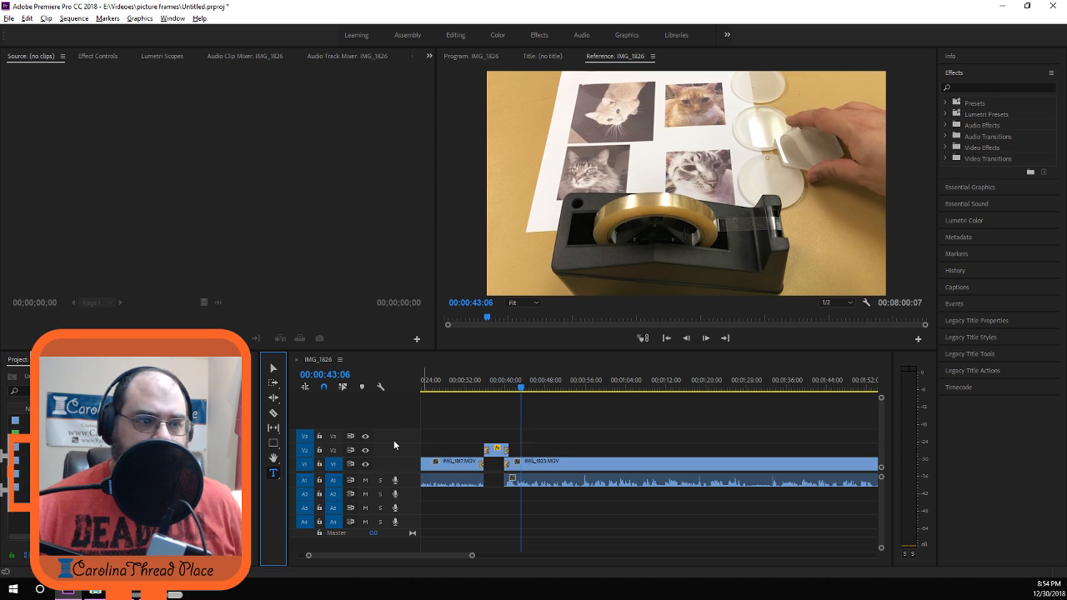
Hide track V1, try to place text on the picture with the Type Tool, and show V1 again.
left_click(365, 463)
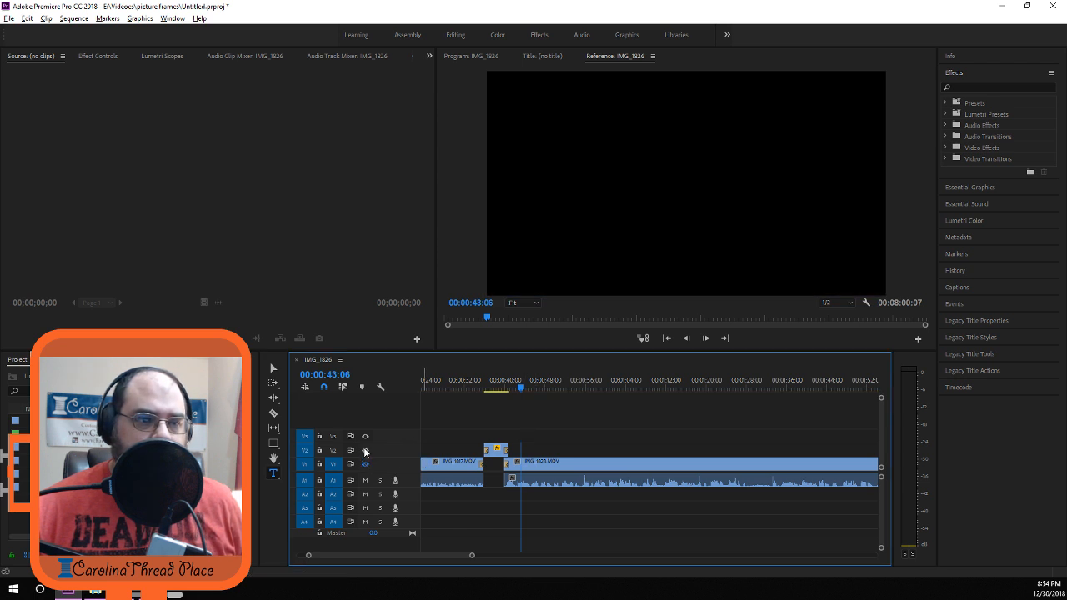
left_click(522, 172)
left_click(274, 472)
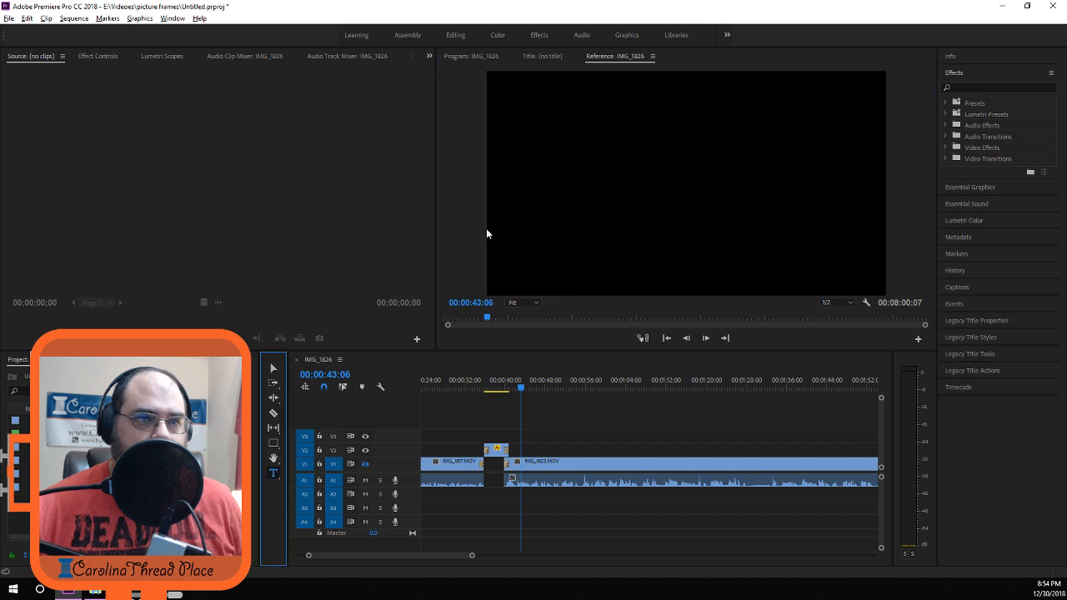
left_click(527, 173)
left_click(364, 463)
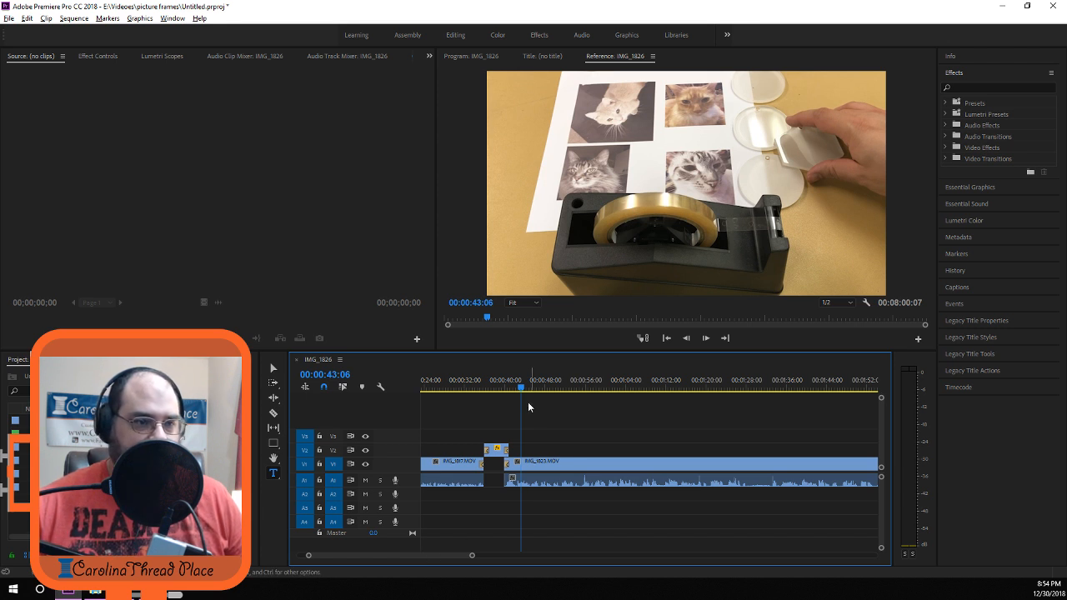
Draw a text box with the Type Tool on the empty frame at 00:08:00:16, past the last clip, and fill it with Heat.
left_click_drag(401, 554, 574, 568)
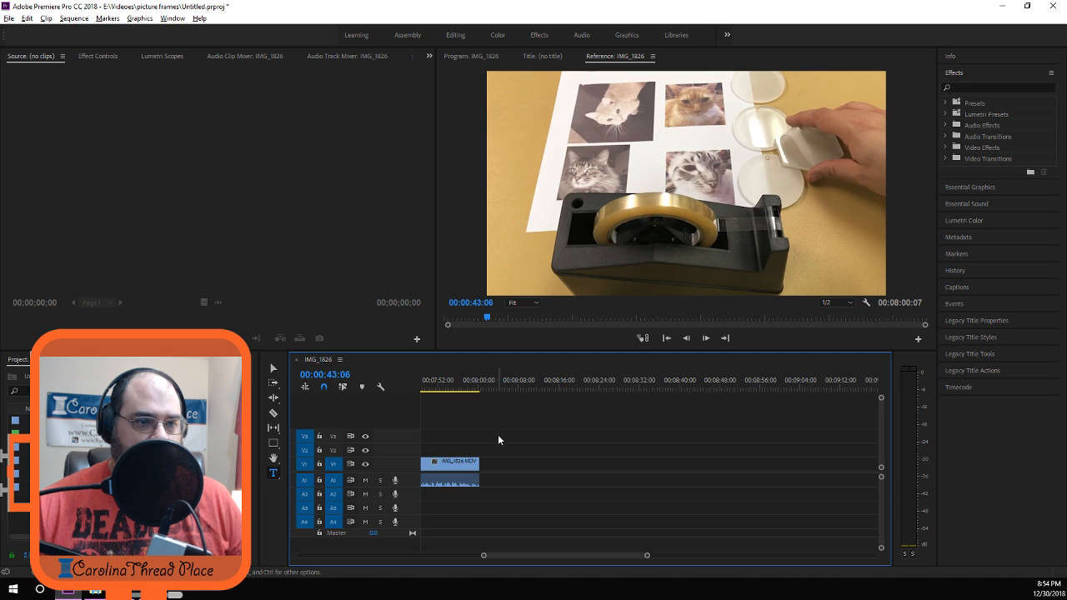
left_click(479, 385)
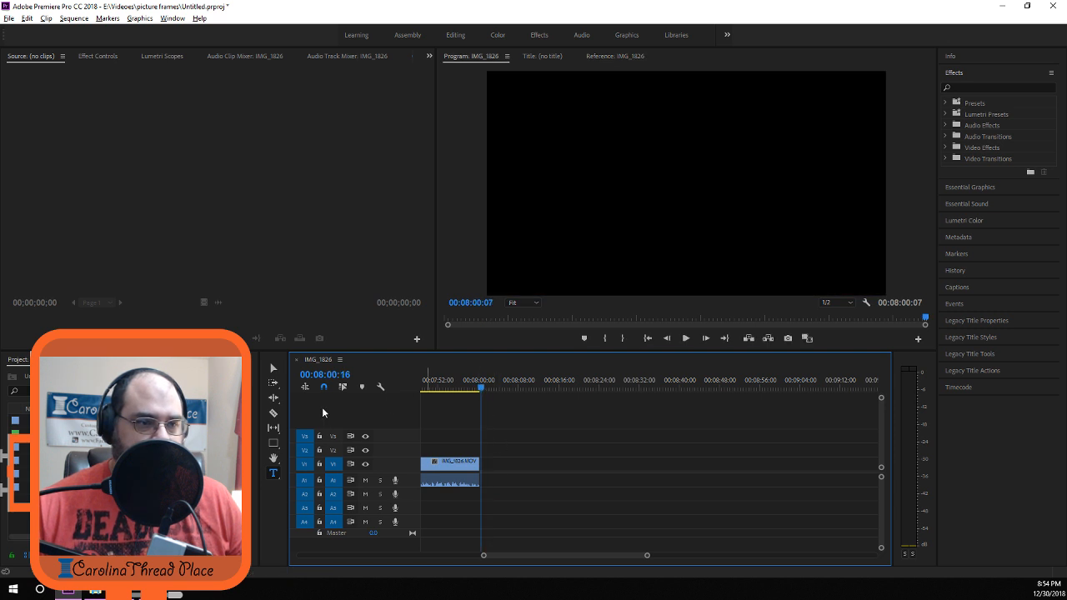
left_click(273, 473)
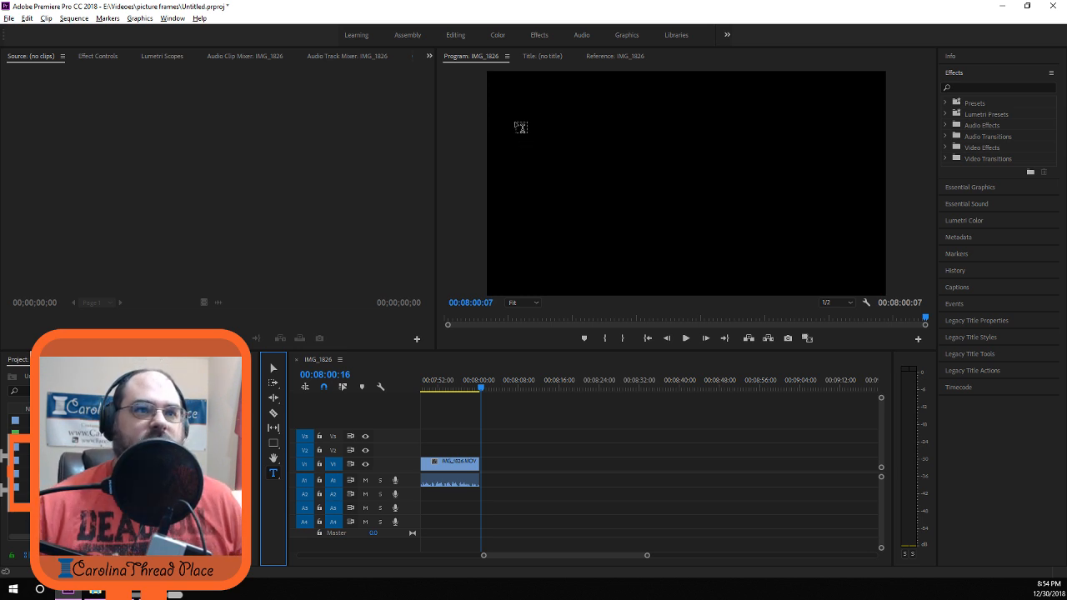
left_click_drag(508, 111, 595, 150)
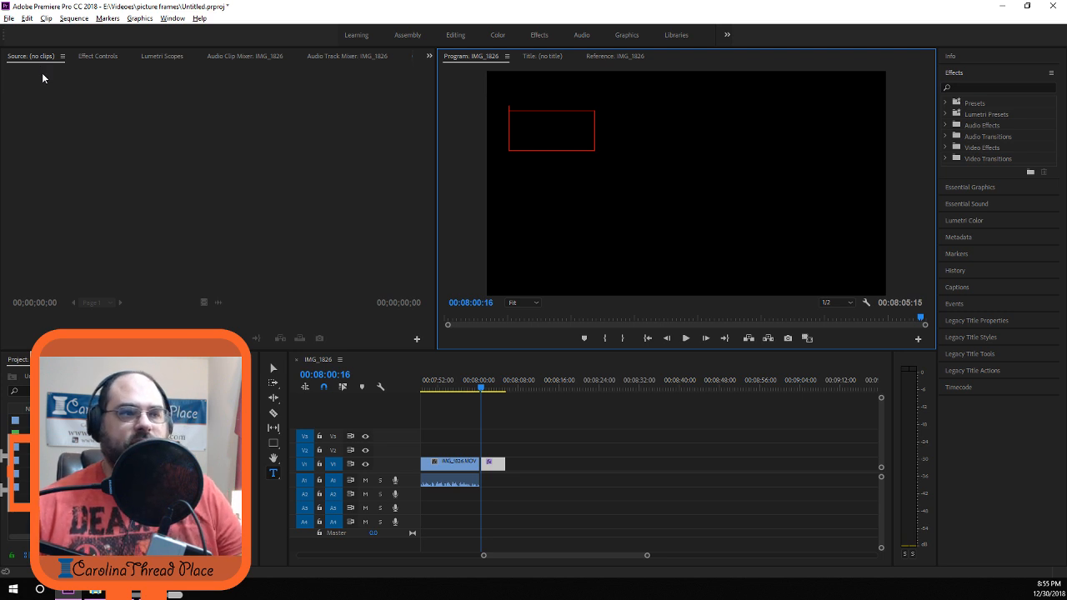
type("sadfsa")
key("ctrl+a")
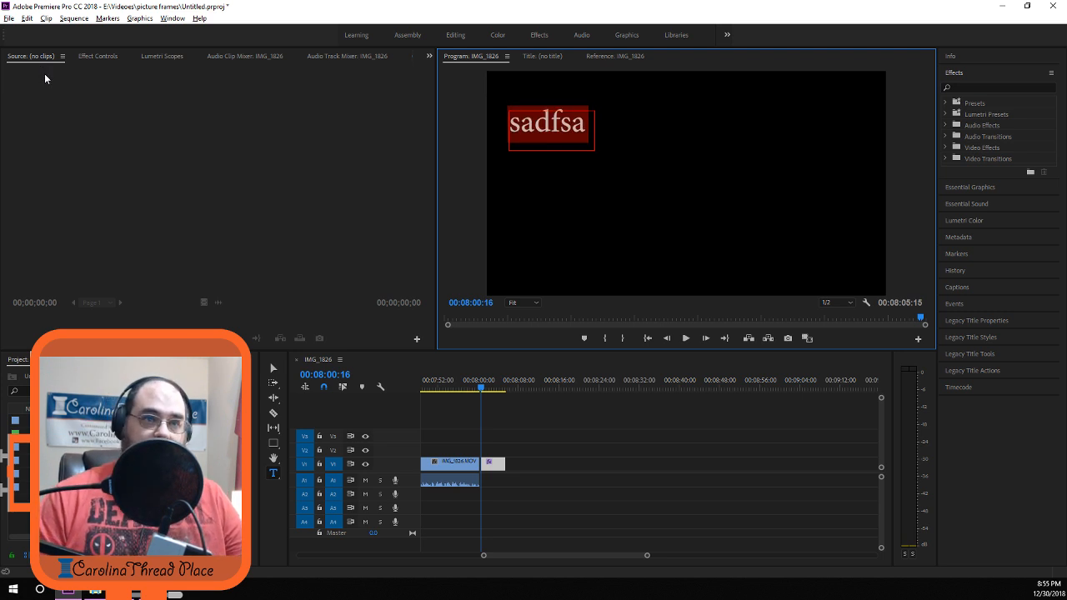
key("BackSpace")
type("Heat")
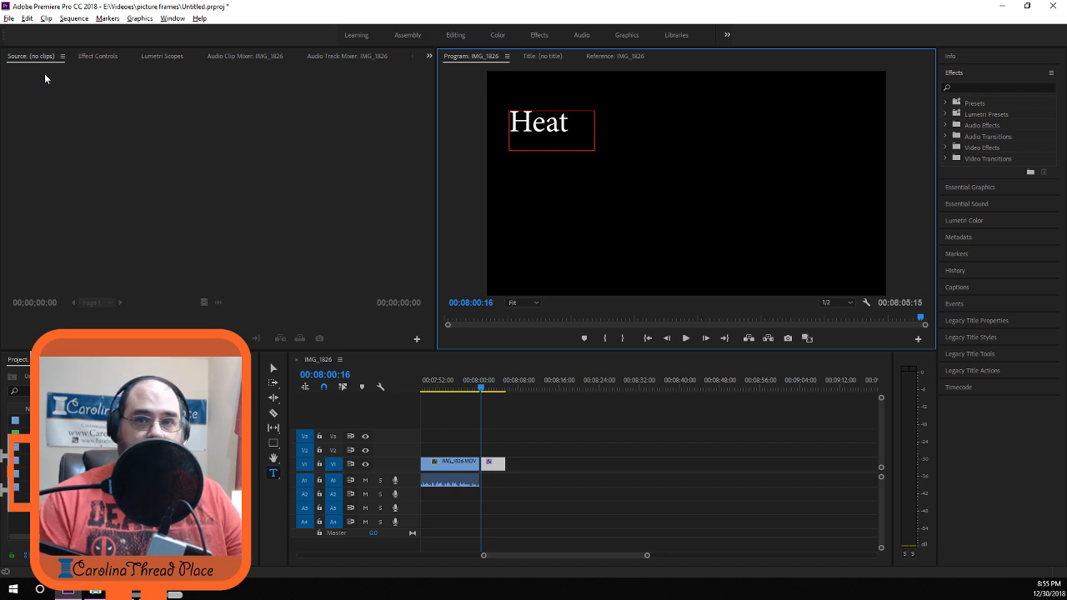
Erase the text Heat and delete its text graphic after the last clip on track V1.
key("BackSpace")
key("BackSpace")
key("BackSpace")
key("BackSpace")
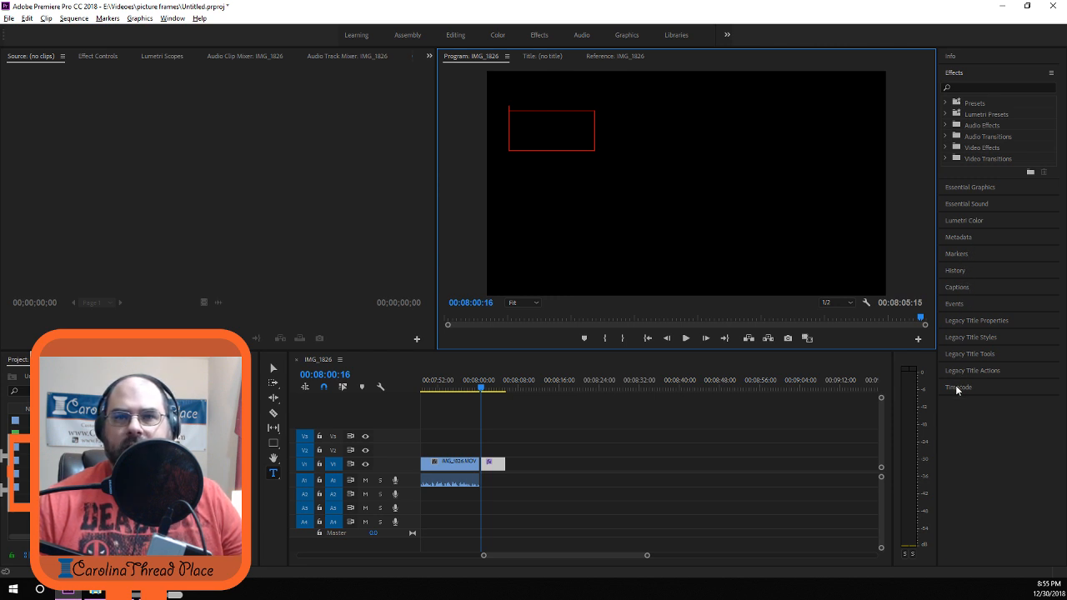
left_click(954, 53)
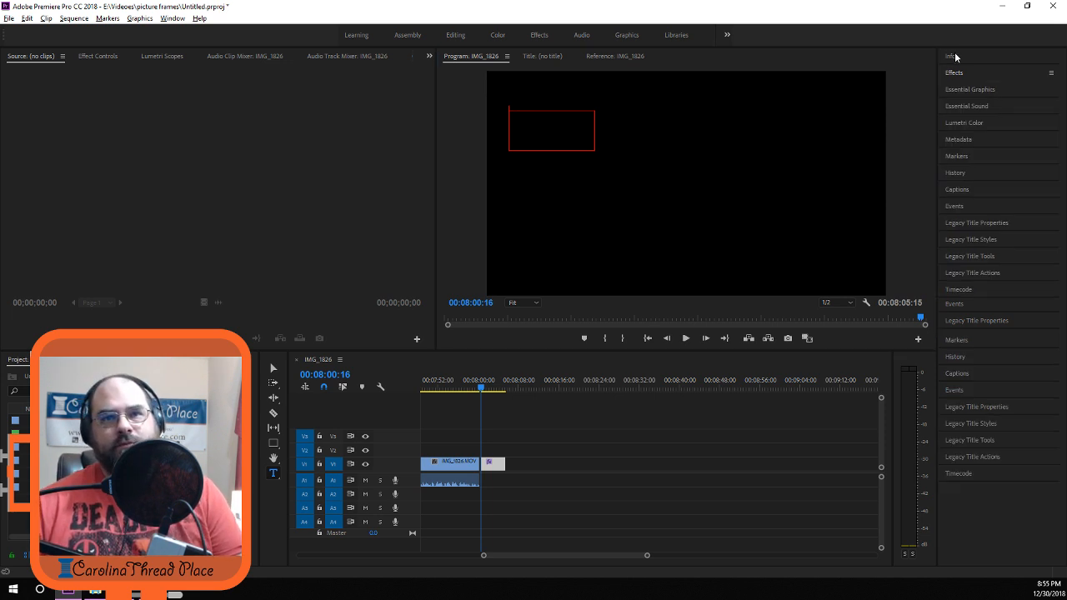
left_click(955, 56)
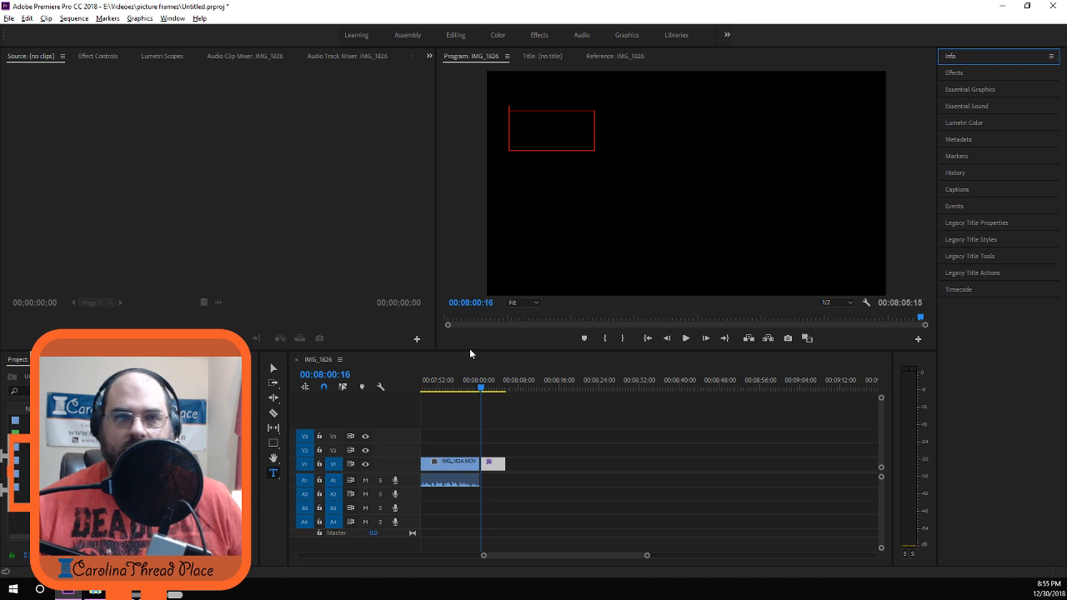
left_click(497, 466)
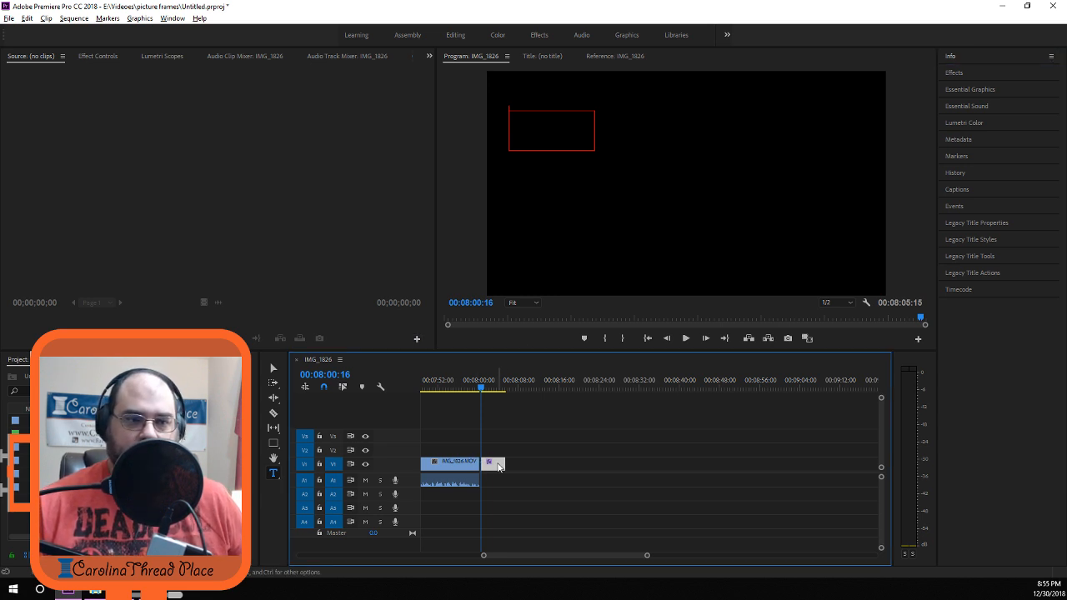
key("Delete")
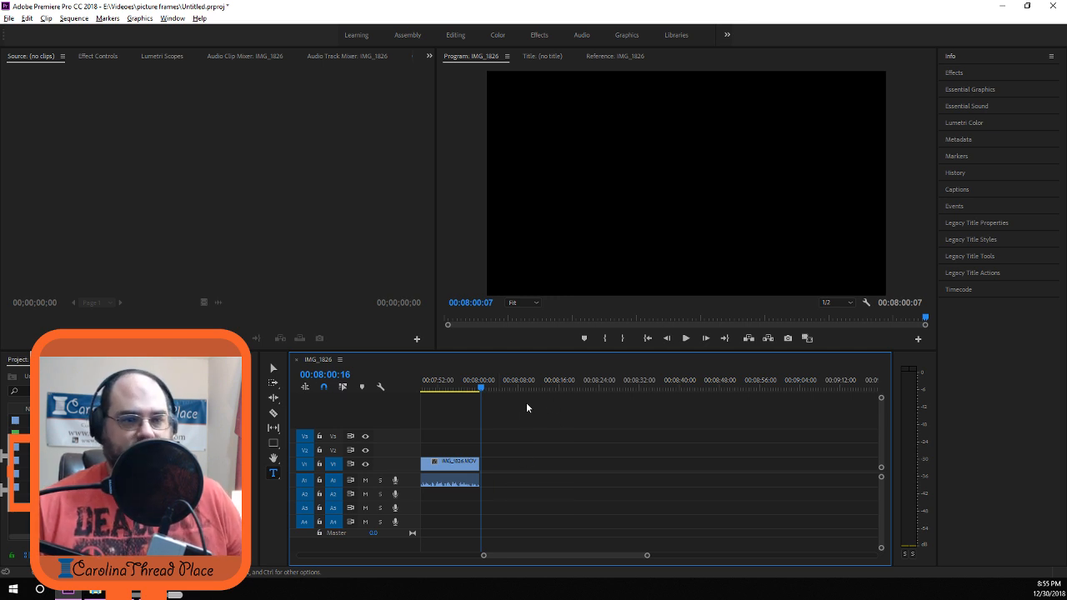
Play the whole sequence from 00:00:00:00 through to its end.
left_click_drag(520, 552, 312, 555)
left_click_drag(429, 385, 409, 387)
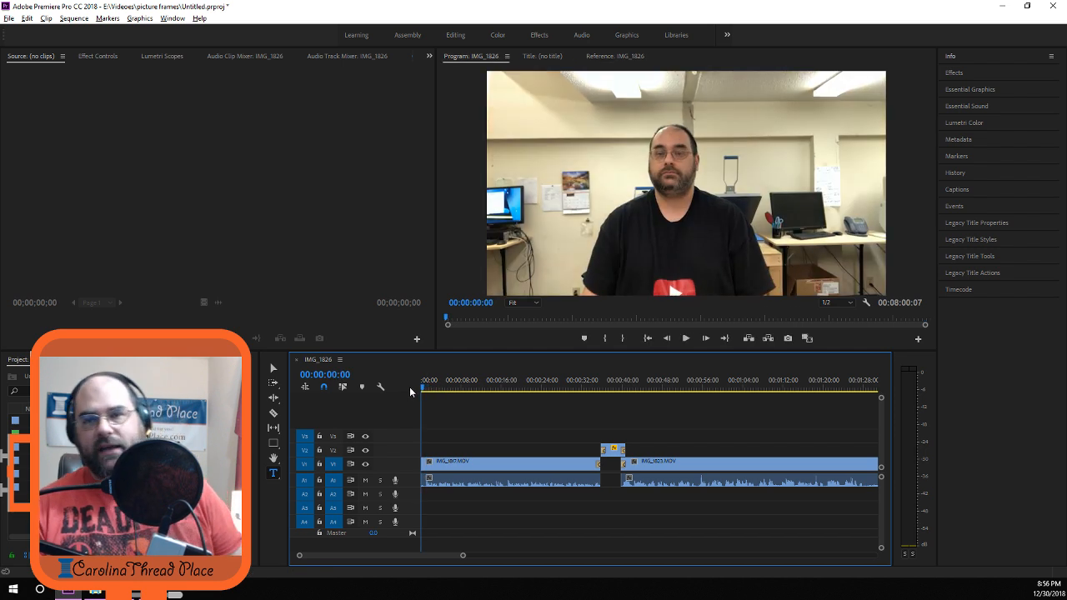
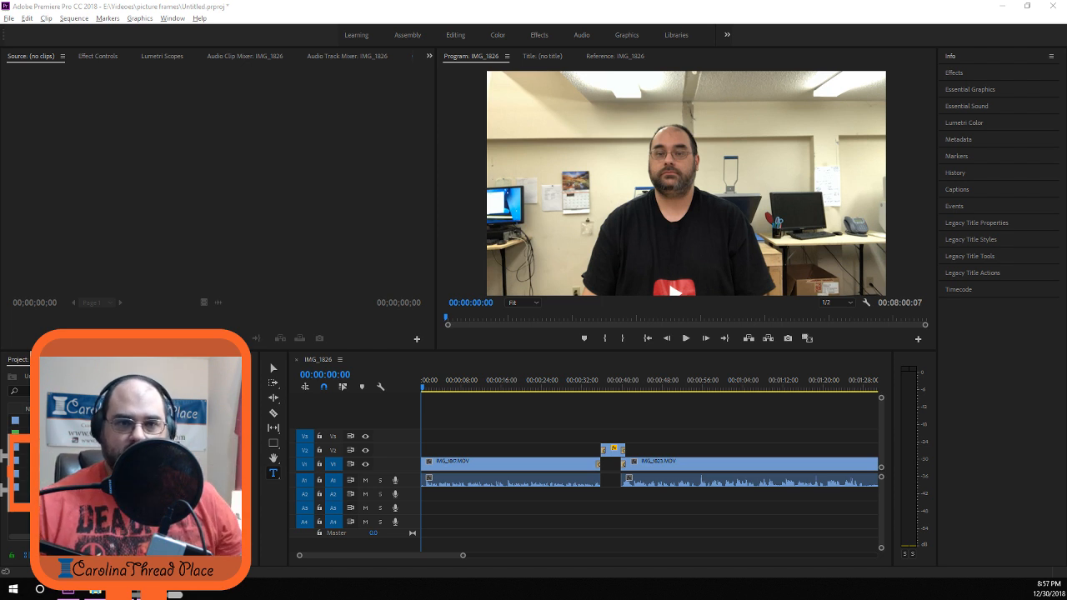
left_click(404, 552)
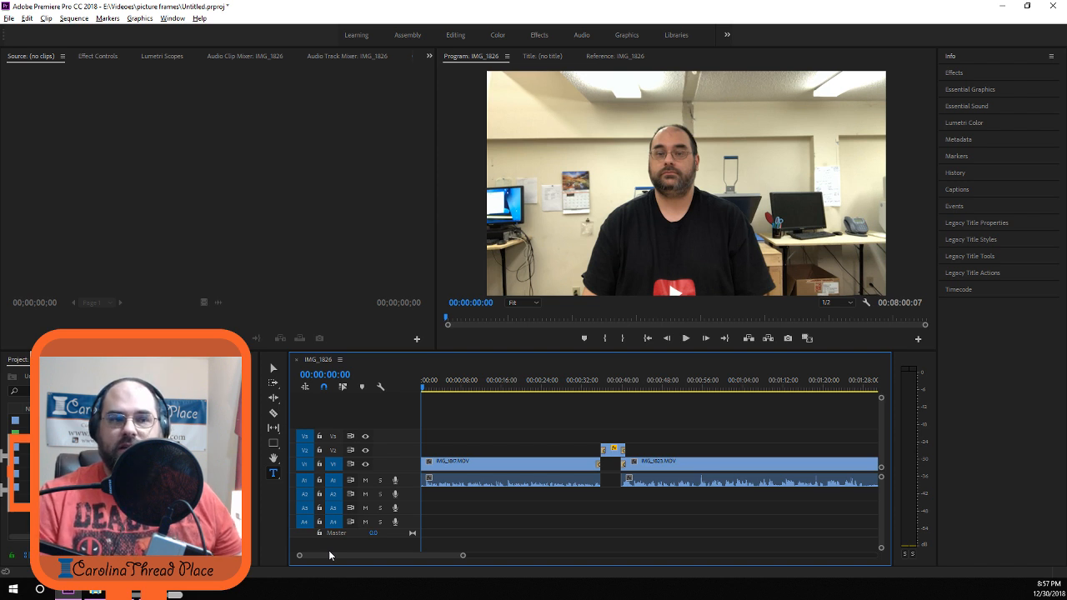
key("ctrl+s")
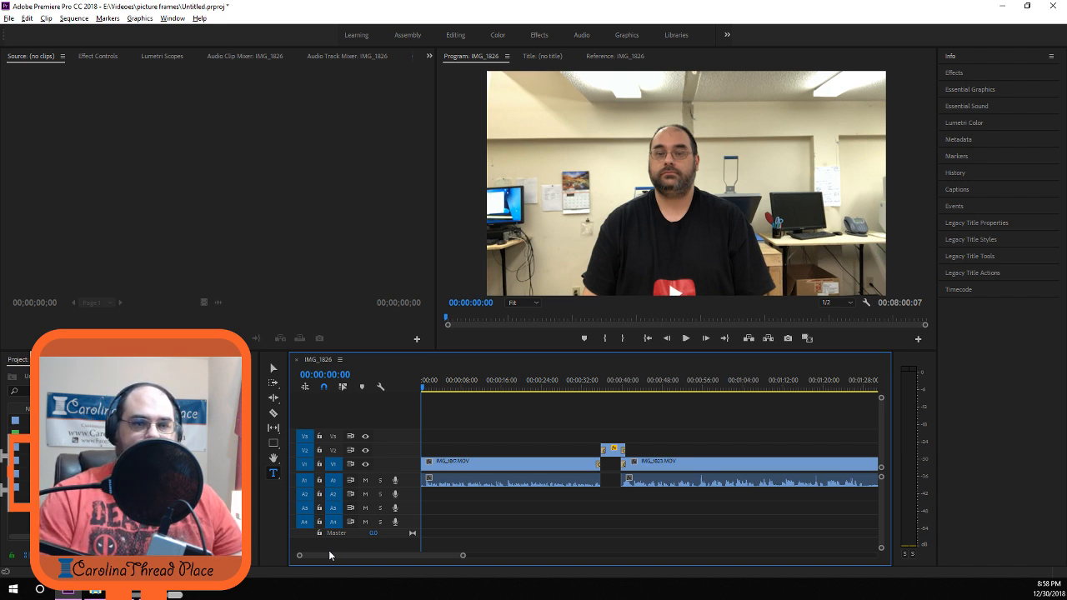
left_click(672, 340)
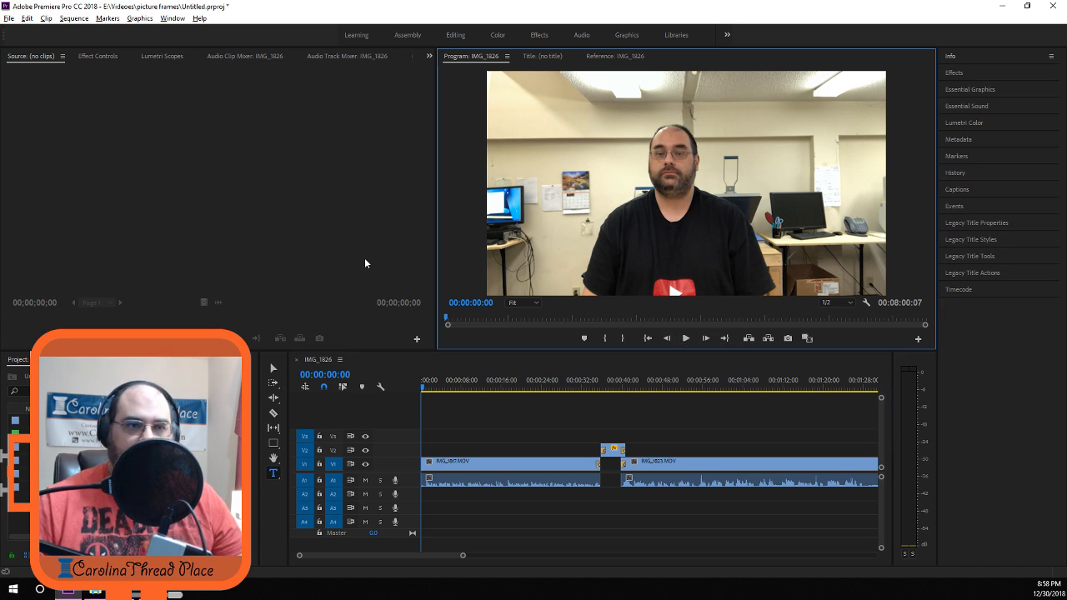
key("space")
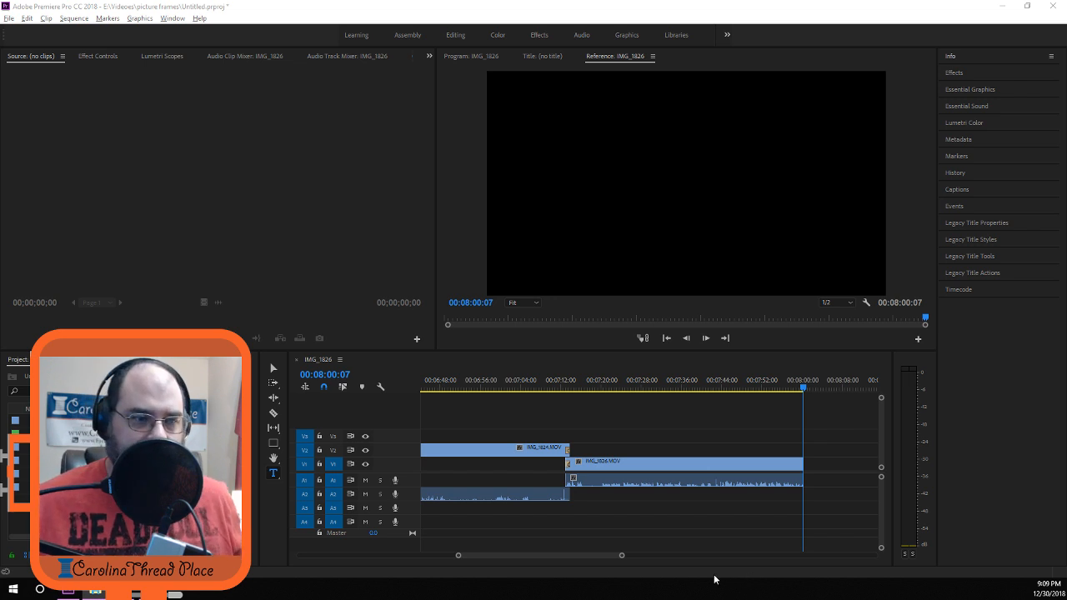
Place the background music MP3 on audio track A3 at the start of the sequence.
scroll(558, 510, "down", 5)
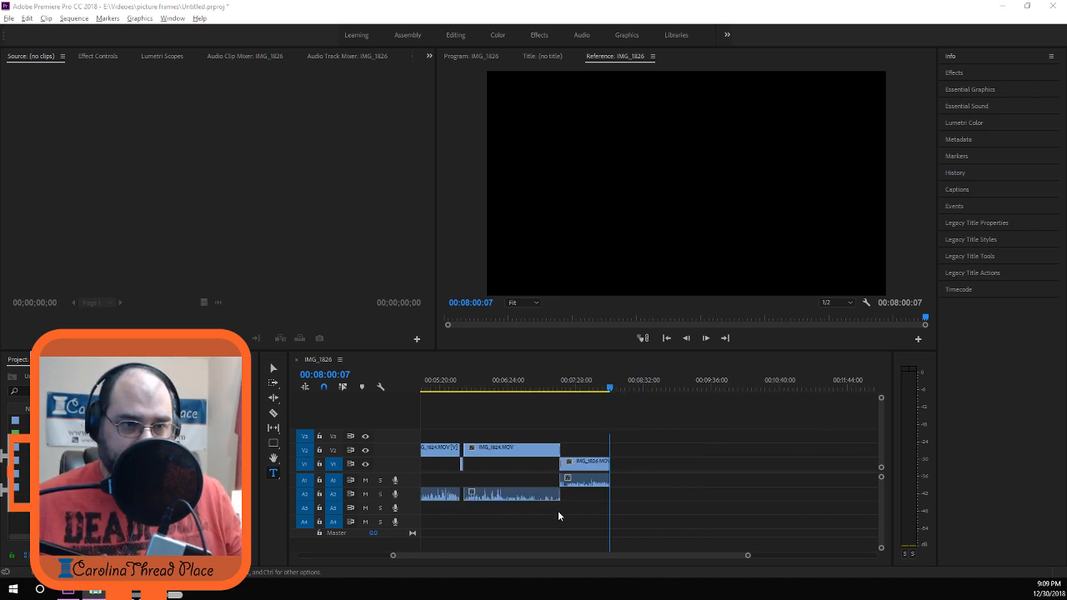
scroll(557, 510, "down", 4)
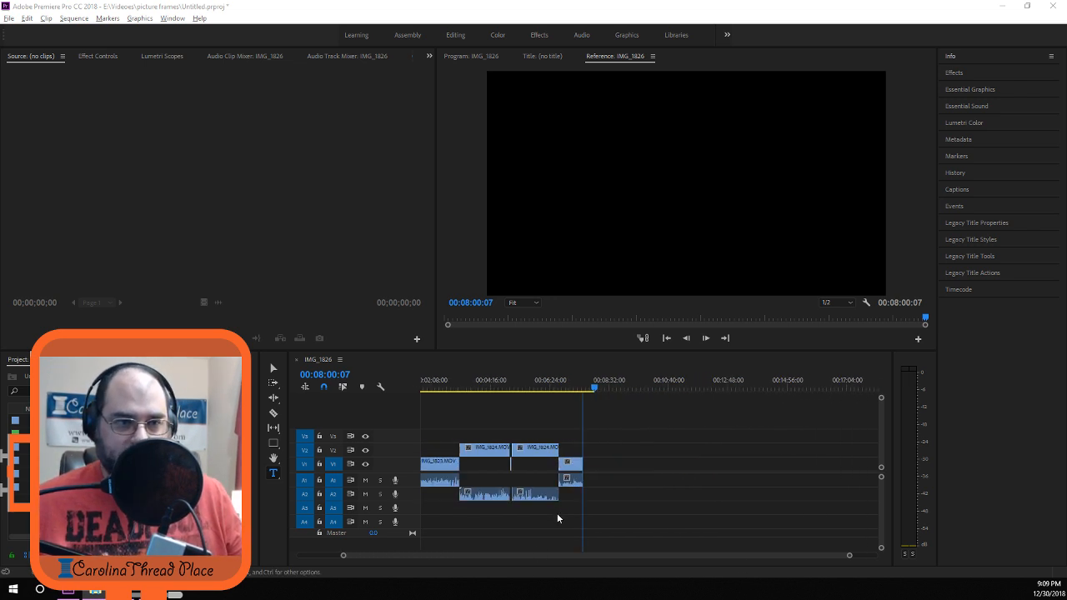
left_click(547, 555)
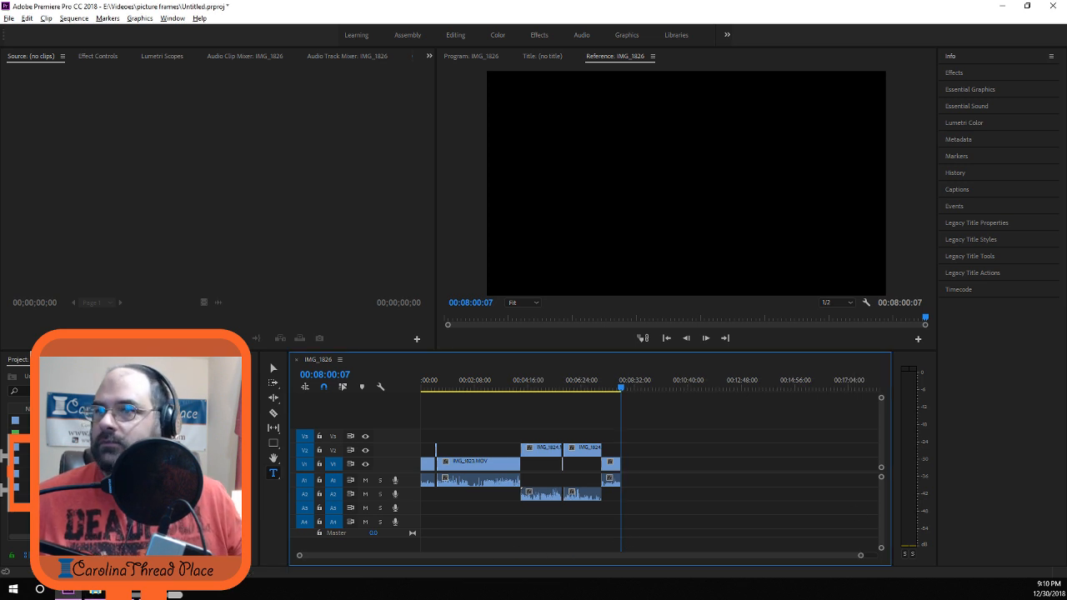
left_click_drag(1065, 479, 426, 512)
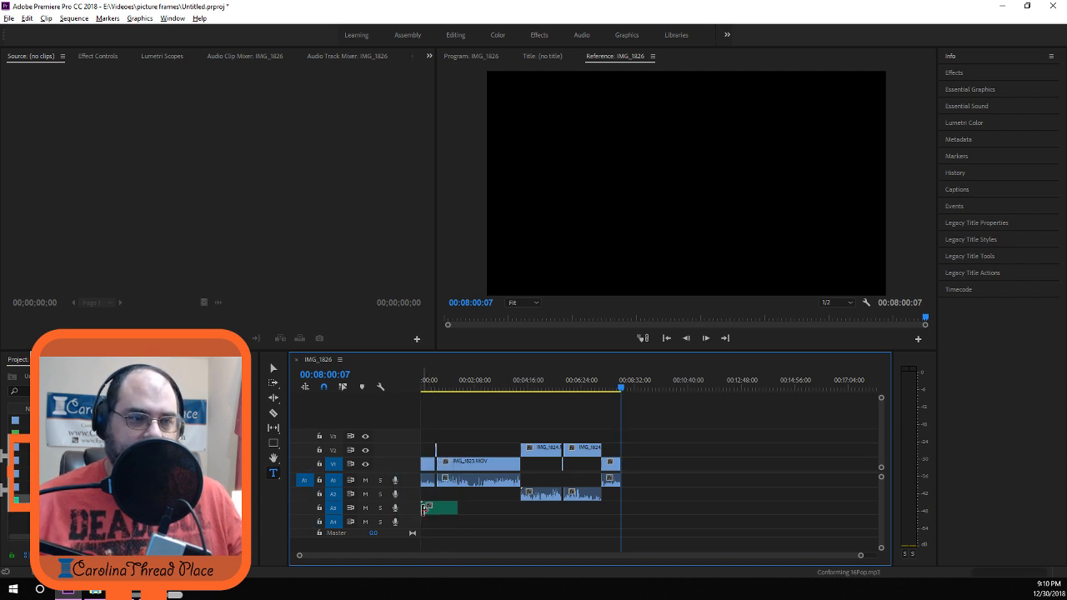
scroll(433, 512, "up", 5)
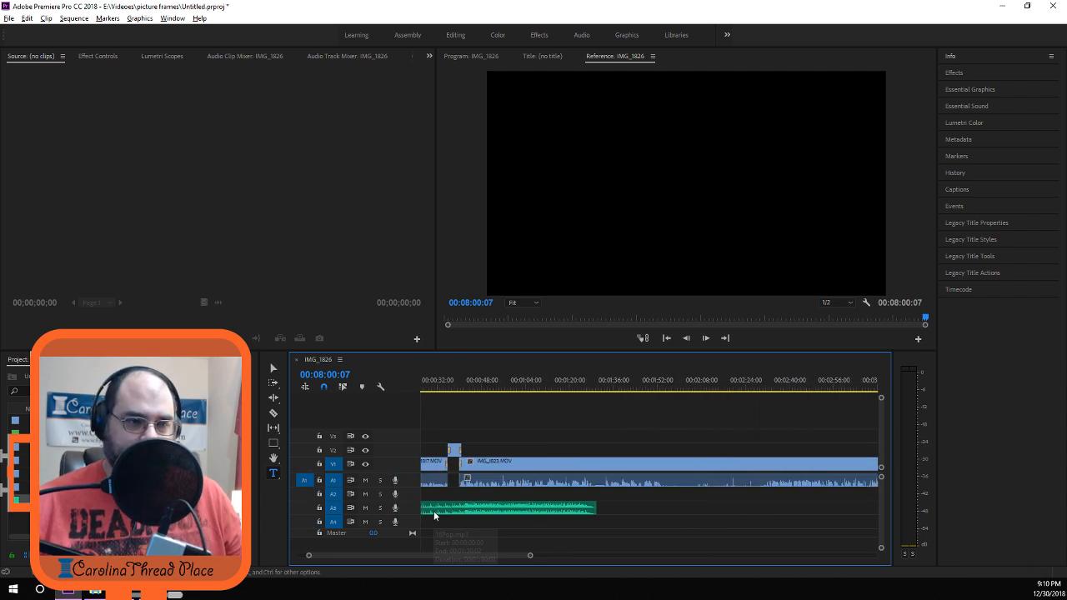
scroll(434, 511, "up", 1)
scroll(482, 510, "down", 2)
Try to duplicate the music clip from track A3 at the end of the sequence, and undo the paste.
left_click(475, 508)
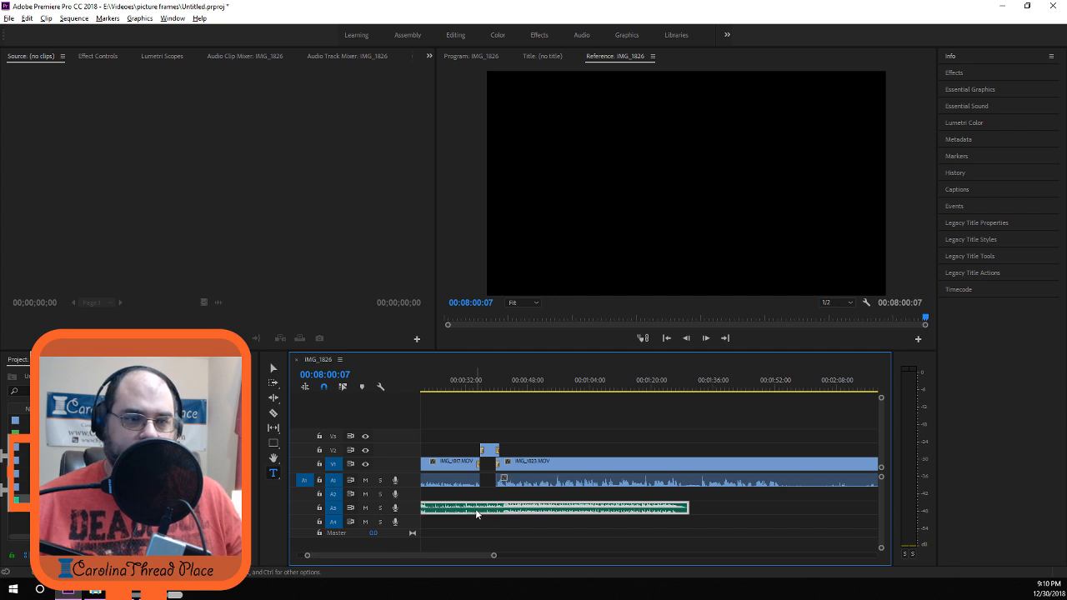
key("ctrl+c")
key("ctrl+v")
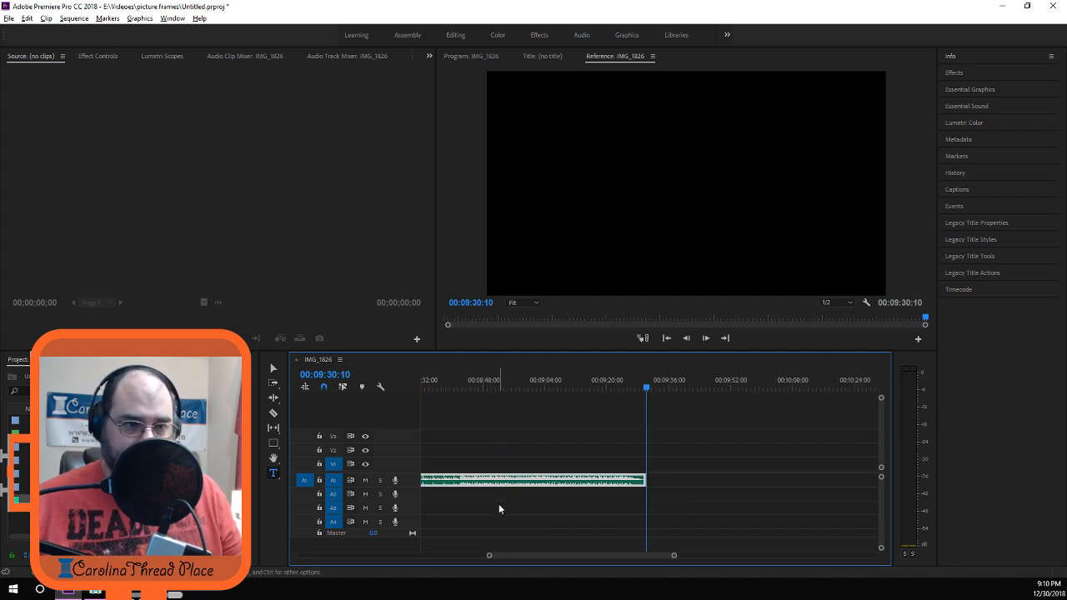
left_click_drag(545, 556, 340, 555)
key("ctrl+z")
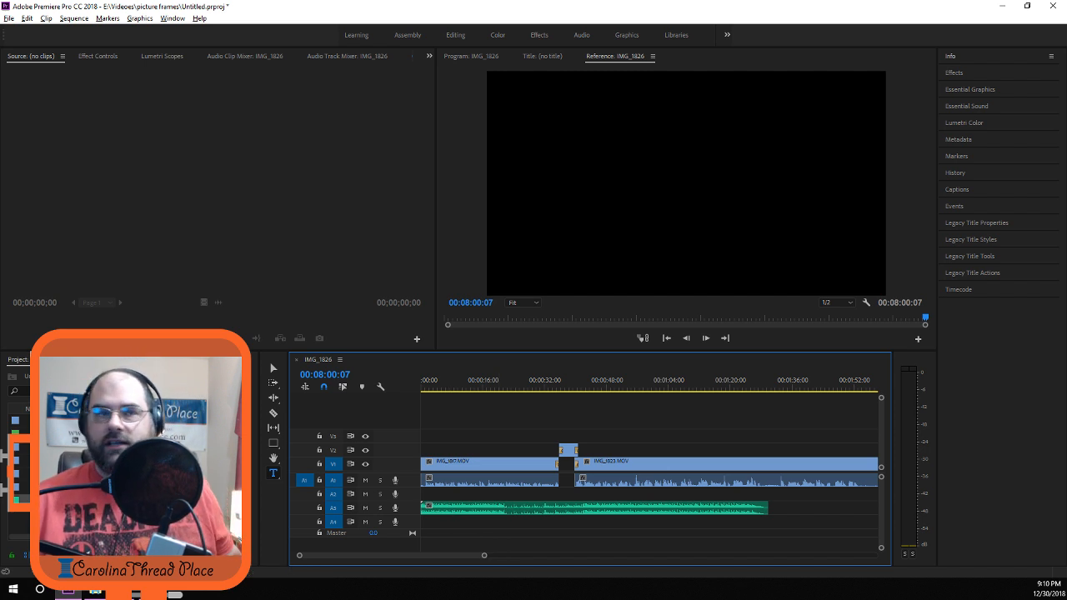
Examine the audio channel settings of the music clip on track A3 and leave the dialog without changes.
left_click(395, 509)
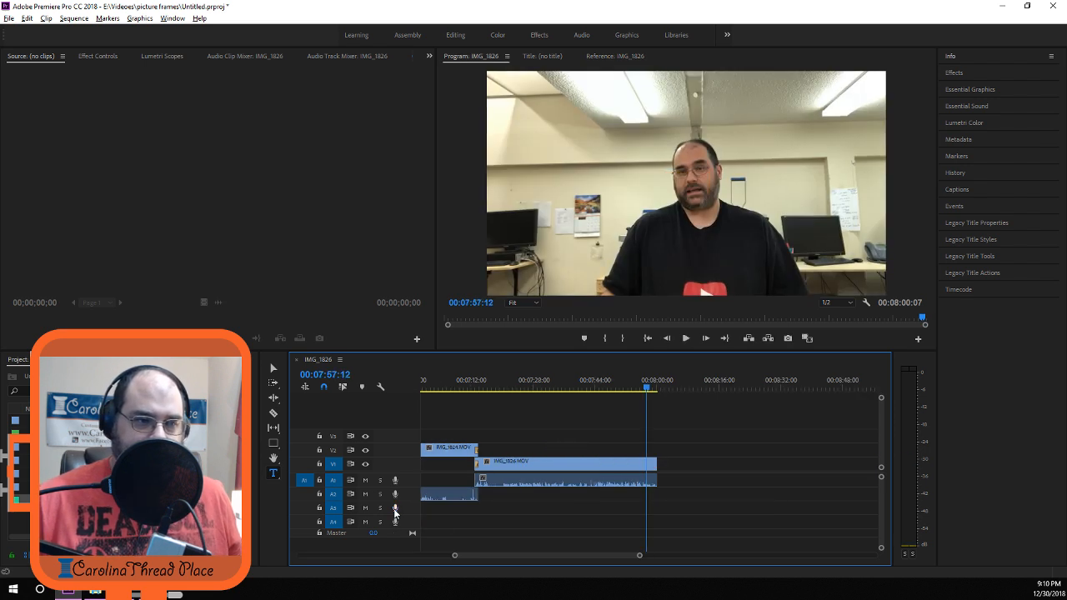
left_click_drag(533, 555, 345, 554)
left_click(445, 513)
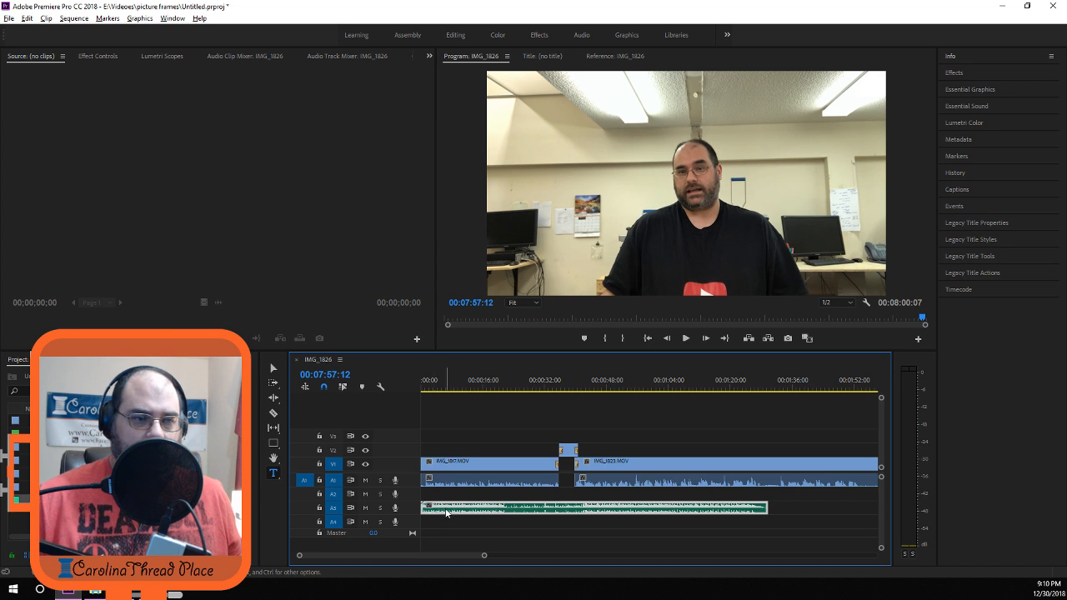
right_click(446, 512)
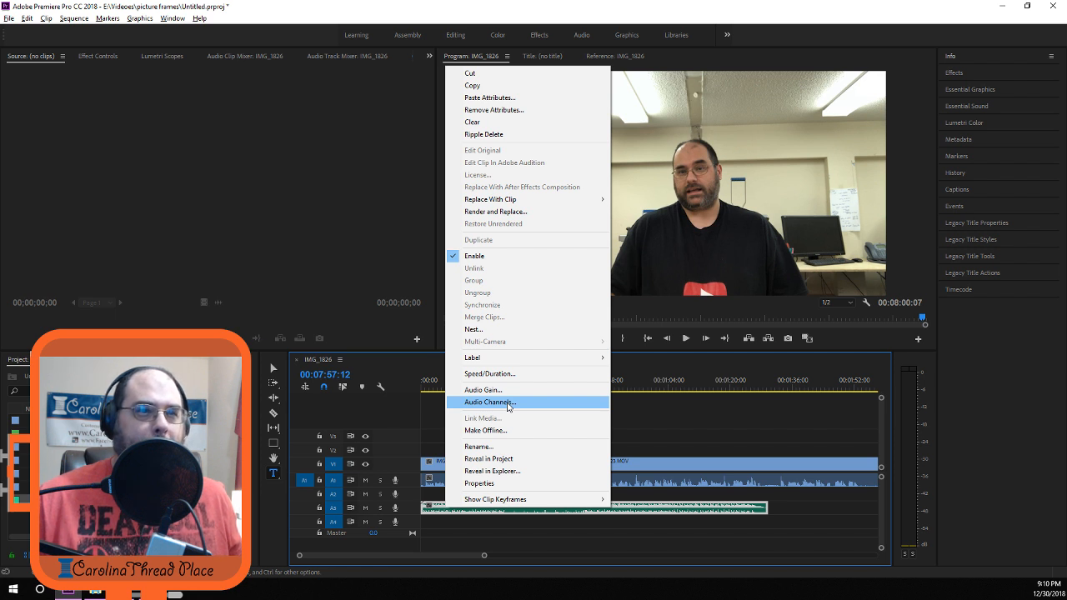
left_click(508, 404)
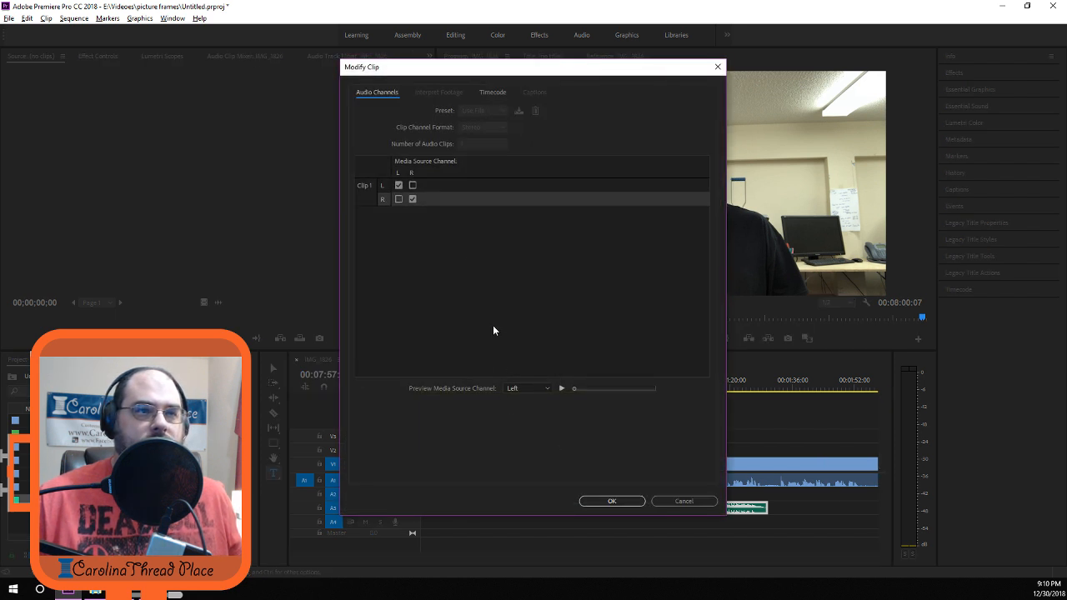
left_click(717, 67)
left_click(912, 376)
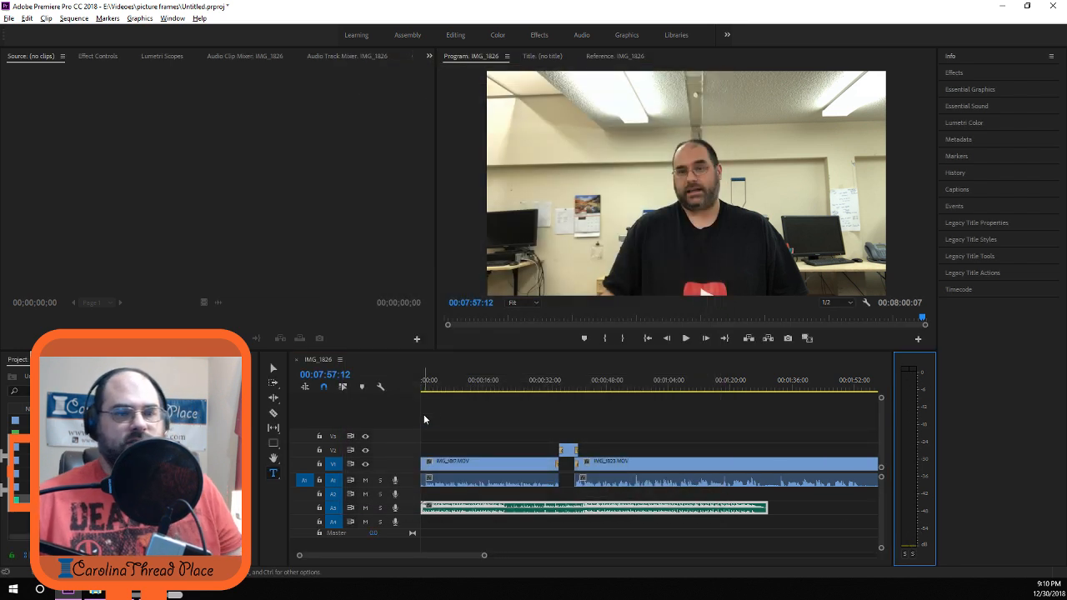
Play the opening of the sequence with the music from 00:00:00:00 and stop at 00:00:01:22.
left_click(649, 337)
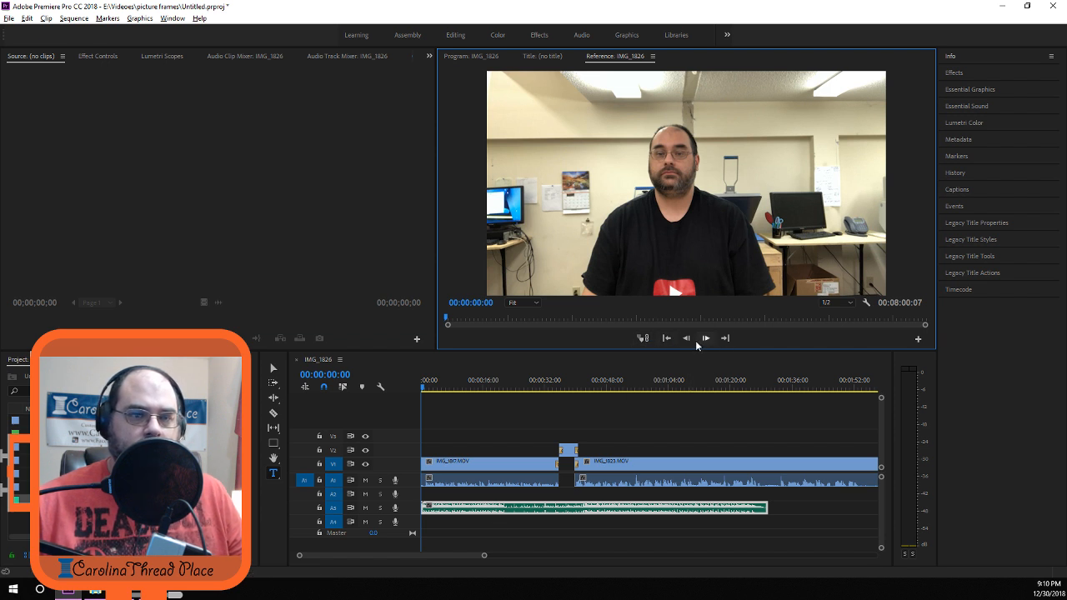
left_click(420, 386)
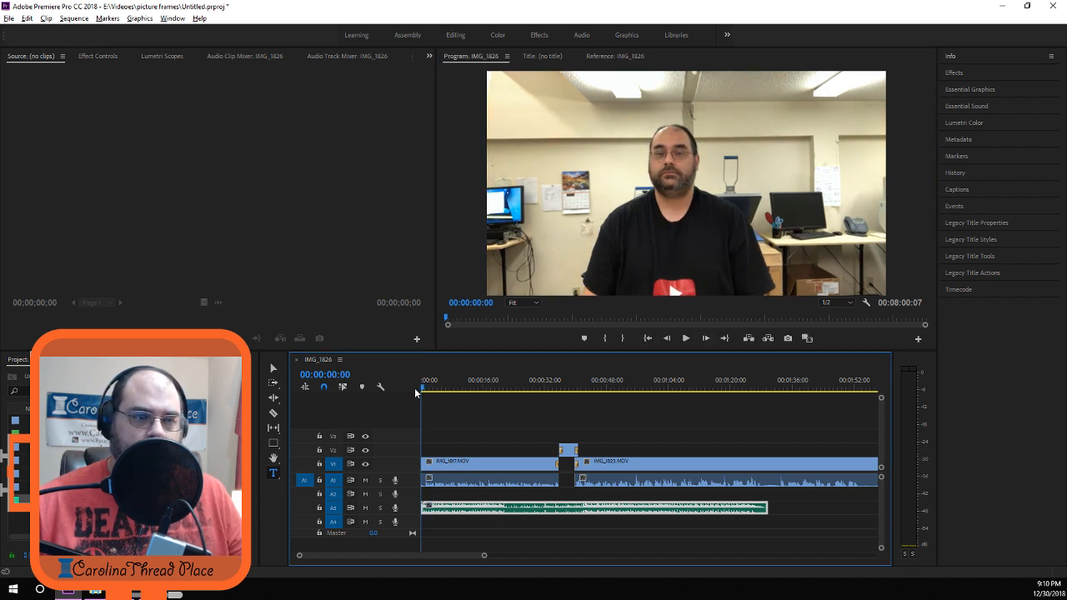
key("space")
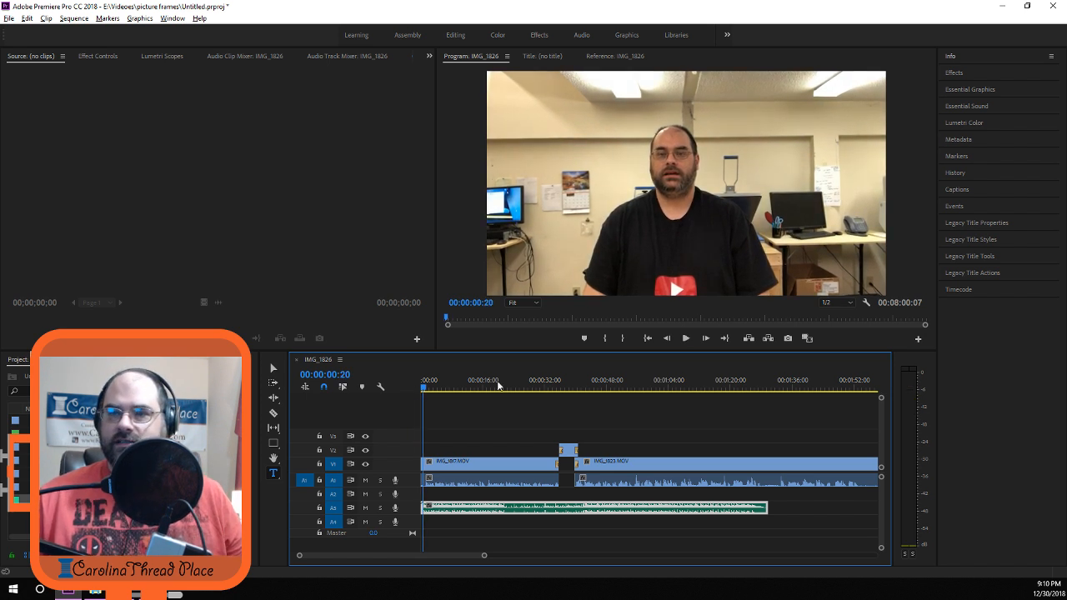
key("space")
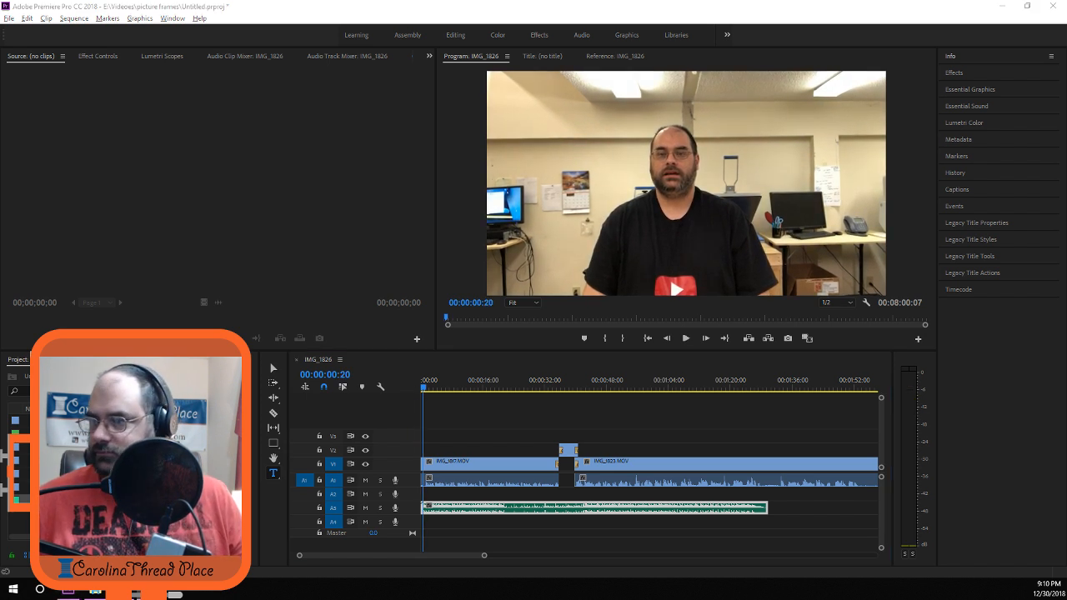
left_click(452, 279)
key("space")
key("space")
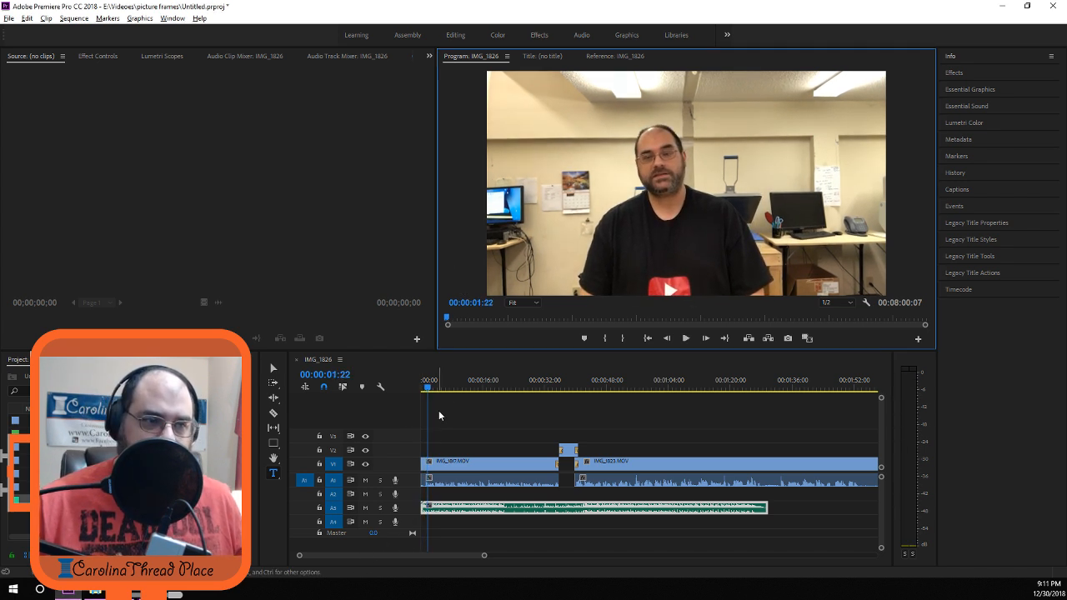
Lower the volume level of the 16Pop.mp3 clip on track A3 to -18.9 dB at 00:00:00:00.
left_click(421, 386)
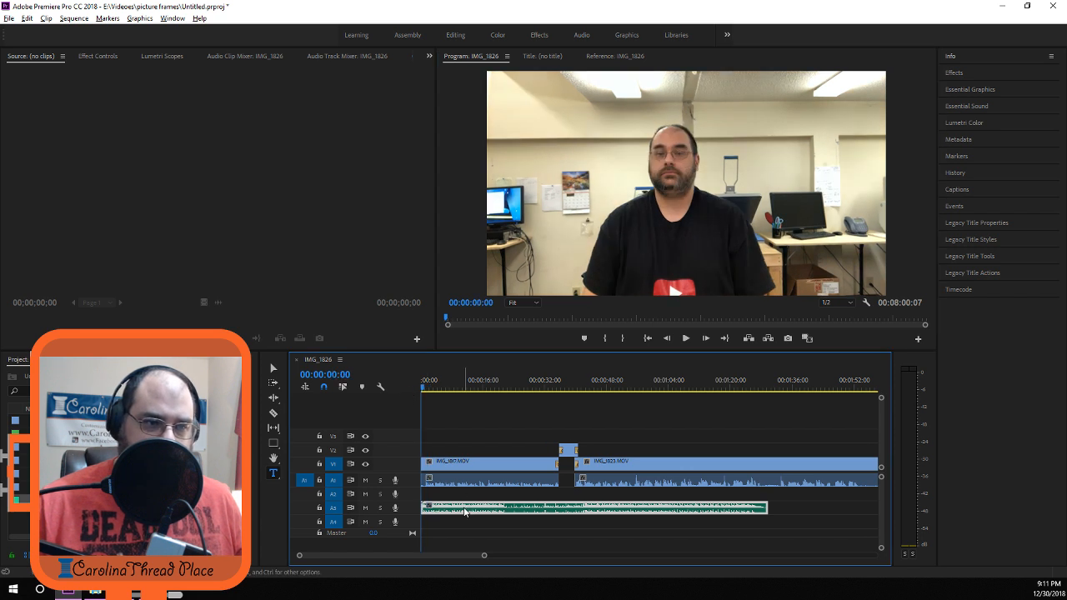
right_click(464, 510)
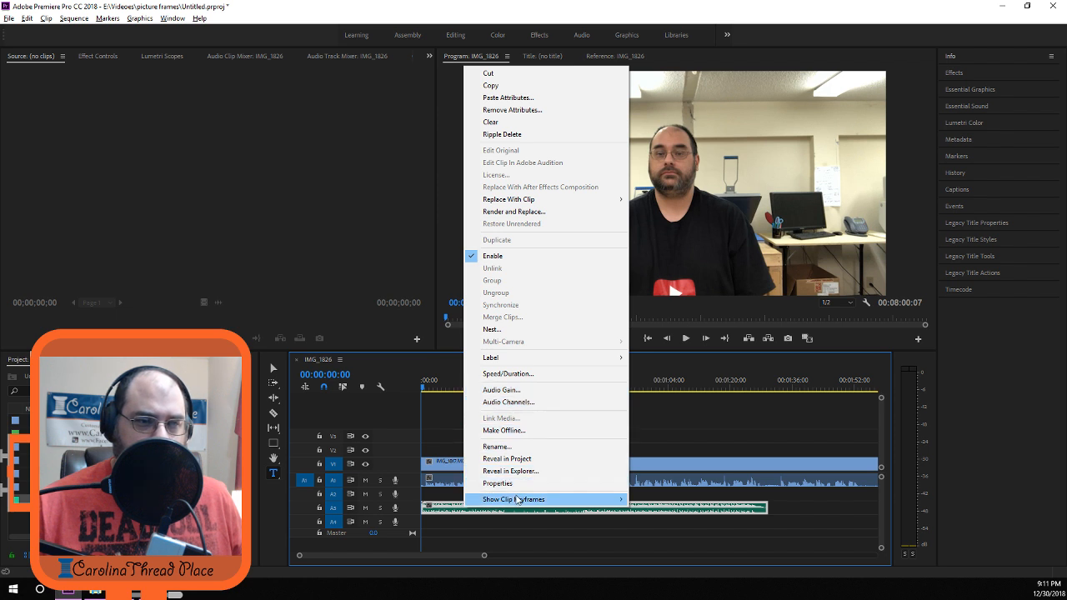
left_click(453, 508)
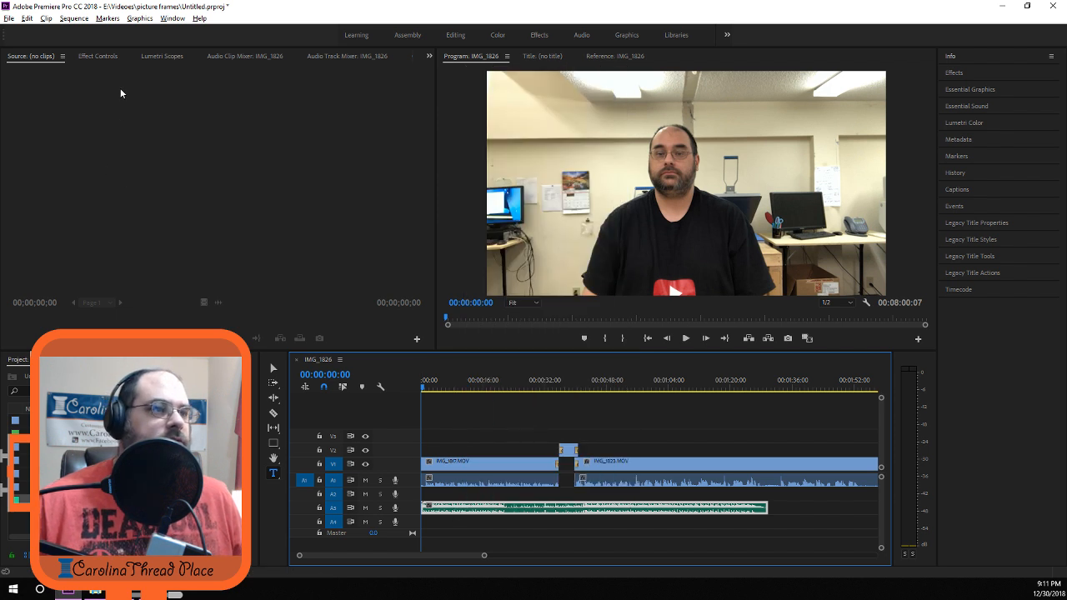
left_click(100, 56)
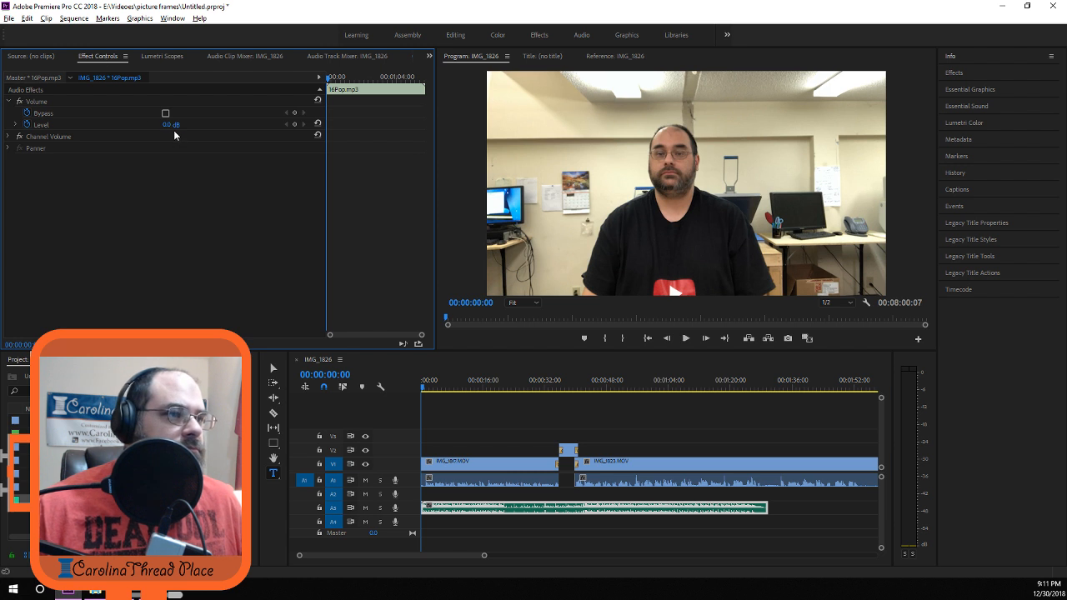
left_click(184, 122)
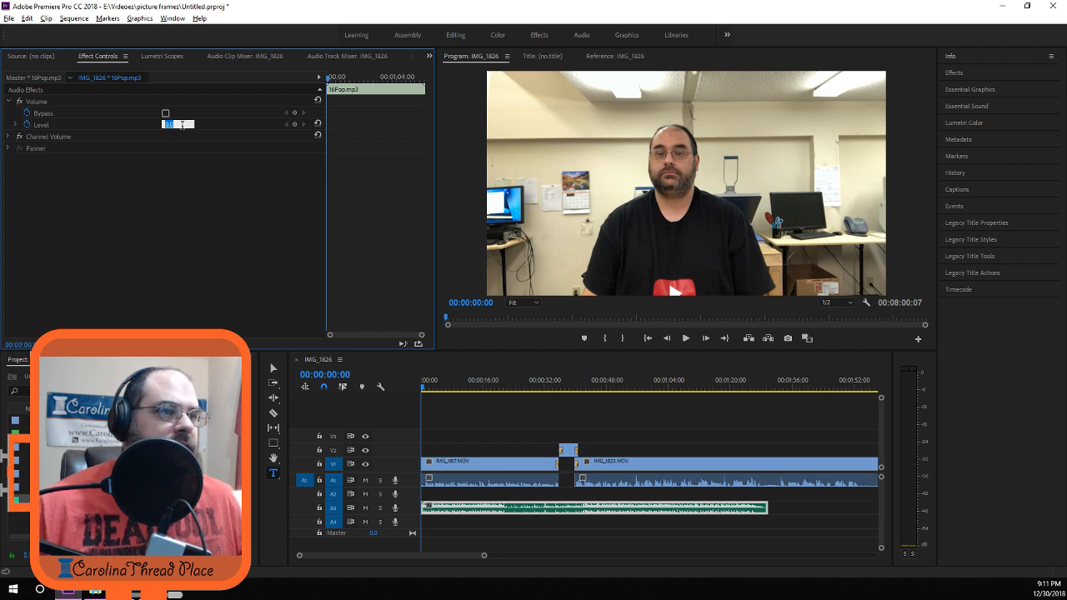
left_click(182, 125)
left_click(174, 177)
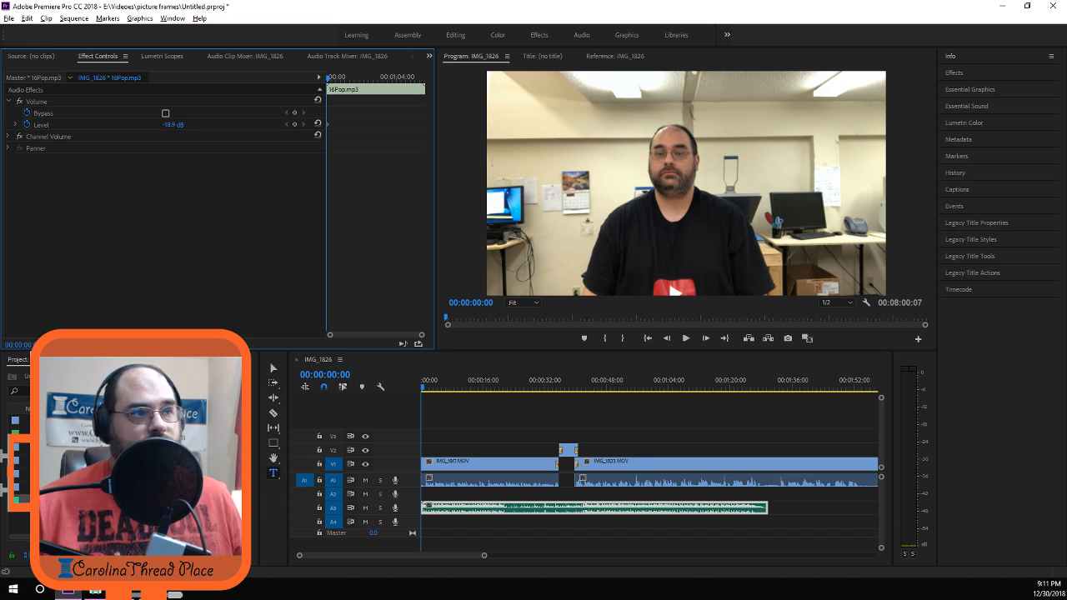
Set the music clip's volume level to -20 dB and preview the opening of the sequence up to 00:00:01:19.
left_click(177, 125)
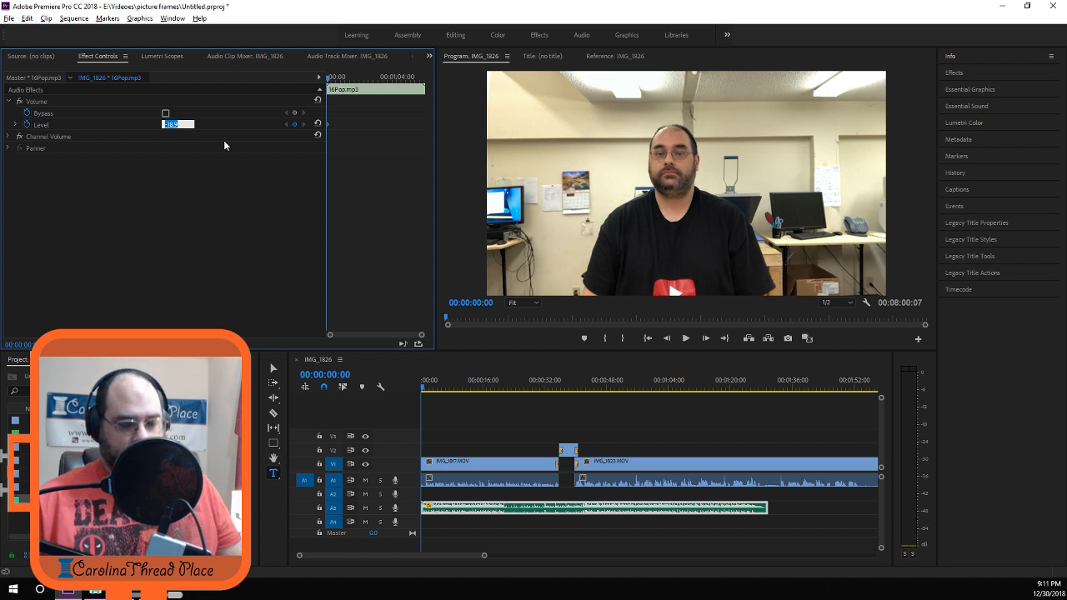
type("-20")
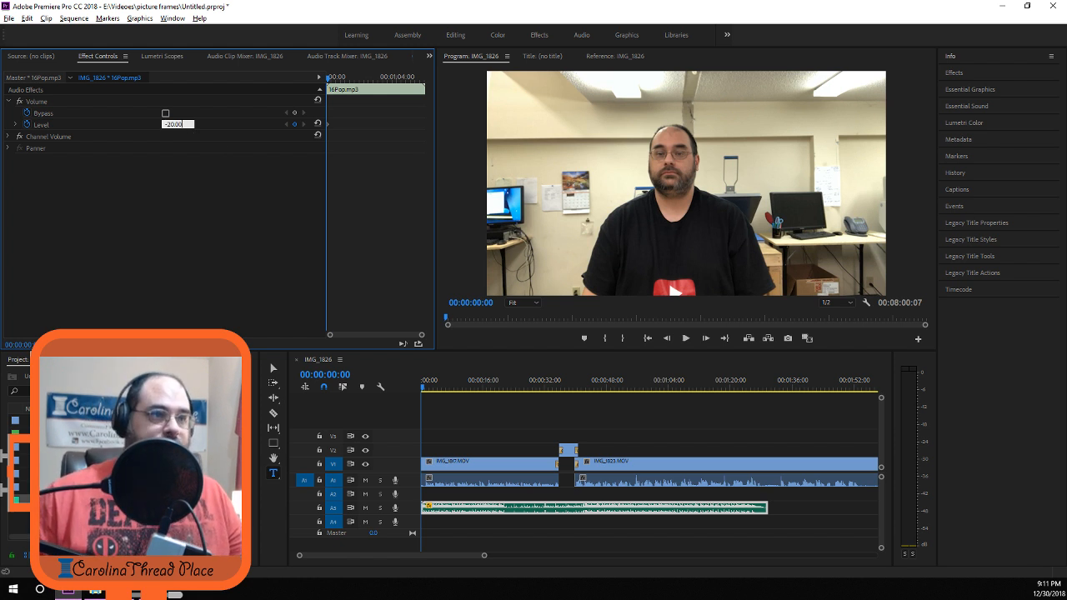
type(".00")
key("Return")
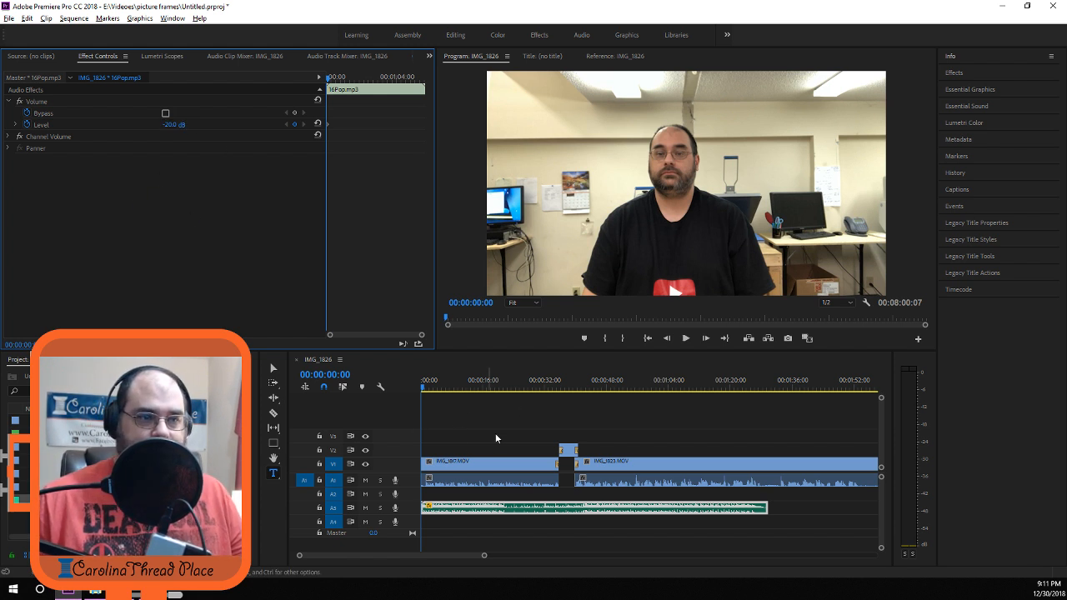
left_click(686, 339)
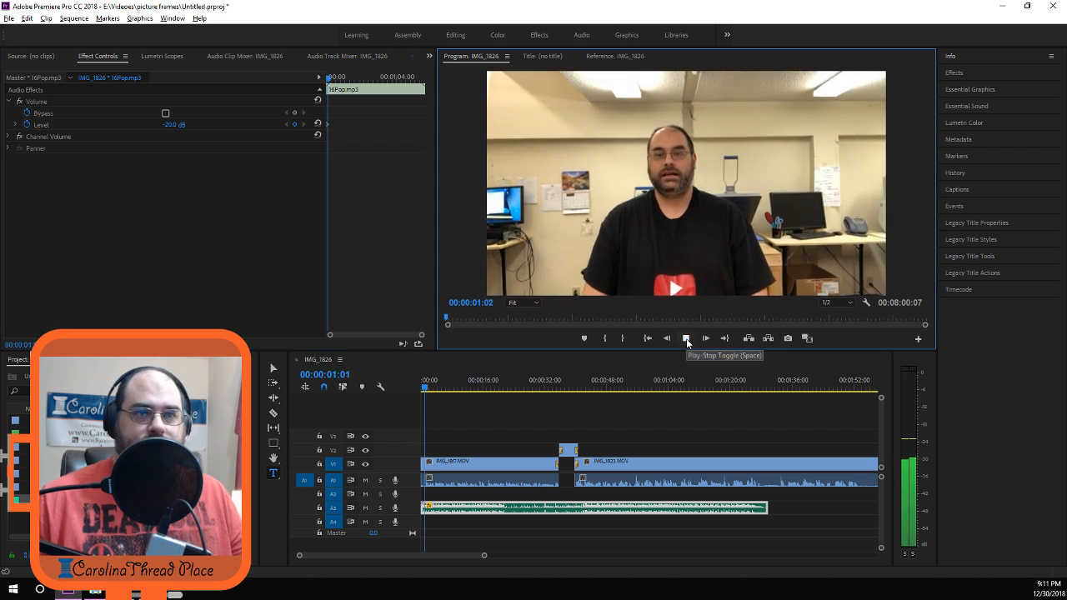
left_click(685, 338)
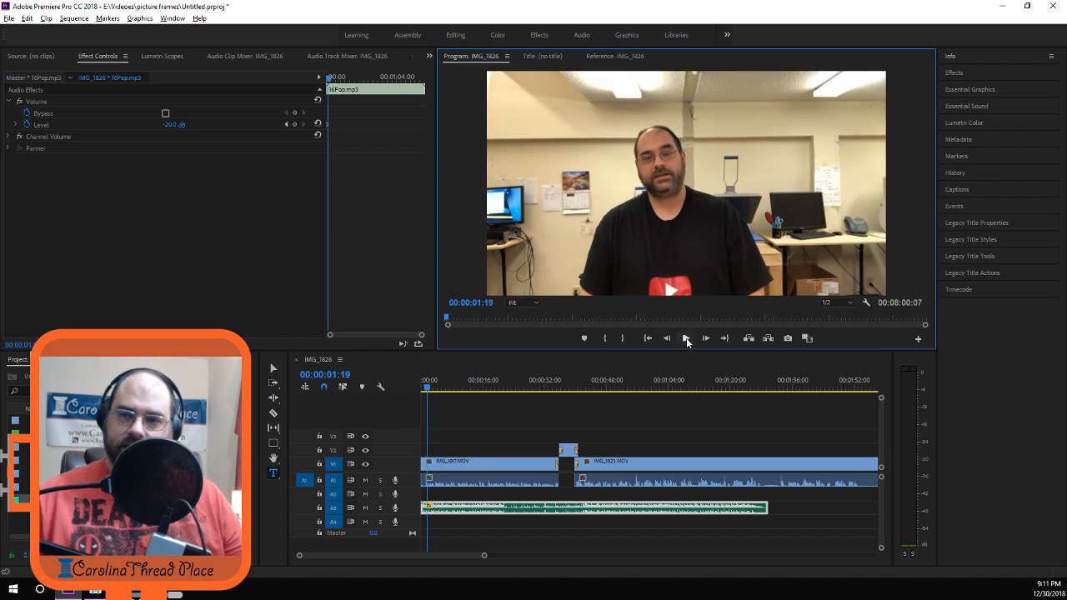
Set the music's volume level to -30 dB at 00:00:01:19 and replay from the start until 00:00:01:23.
left_click(171, 124)
type("-30")
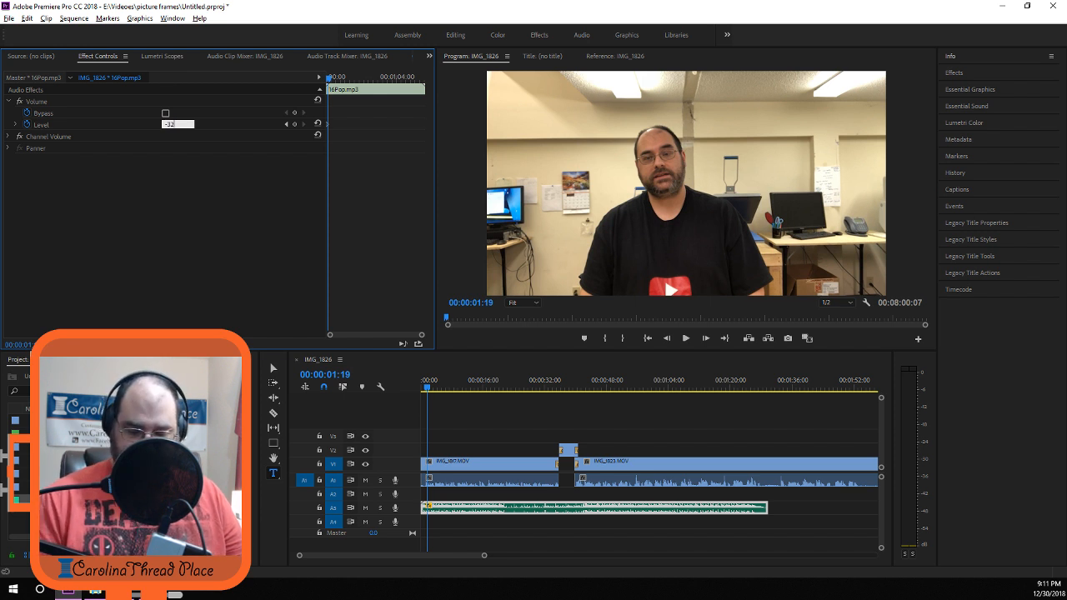
key("Return")
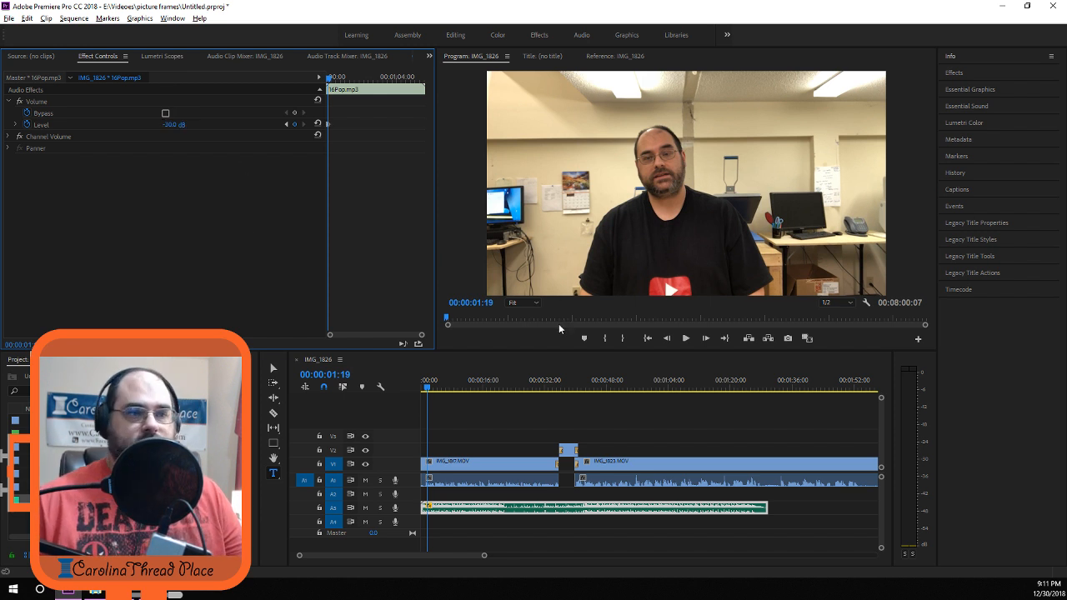
left_click_drag(426, 389, 422, 388)
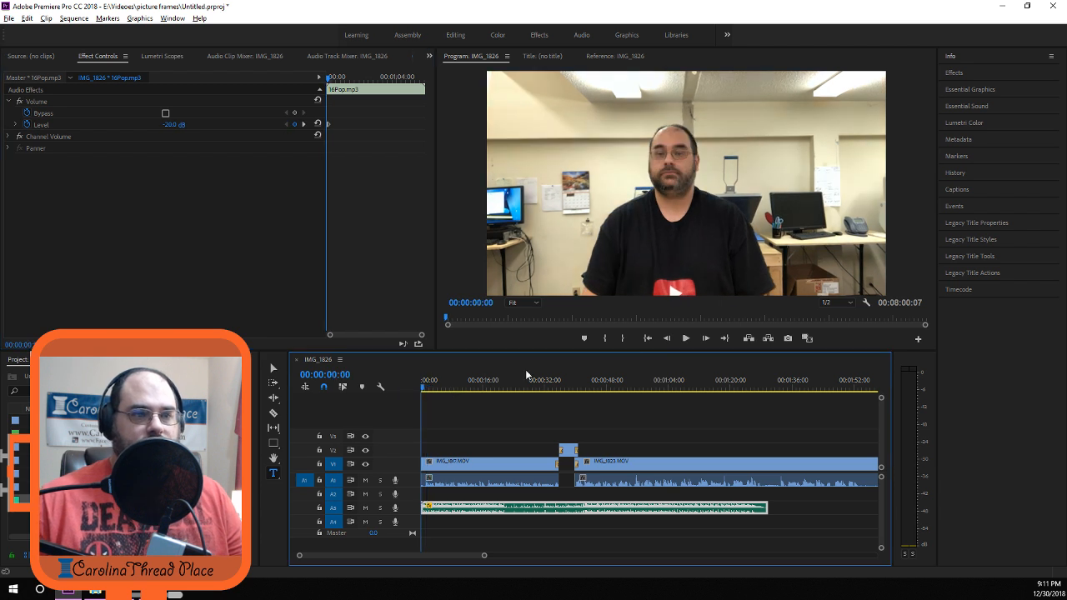
left_click(684, 339)
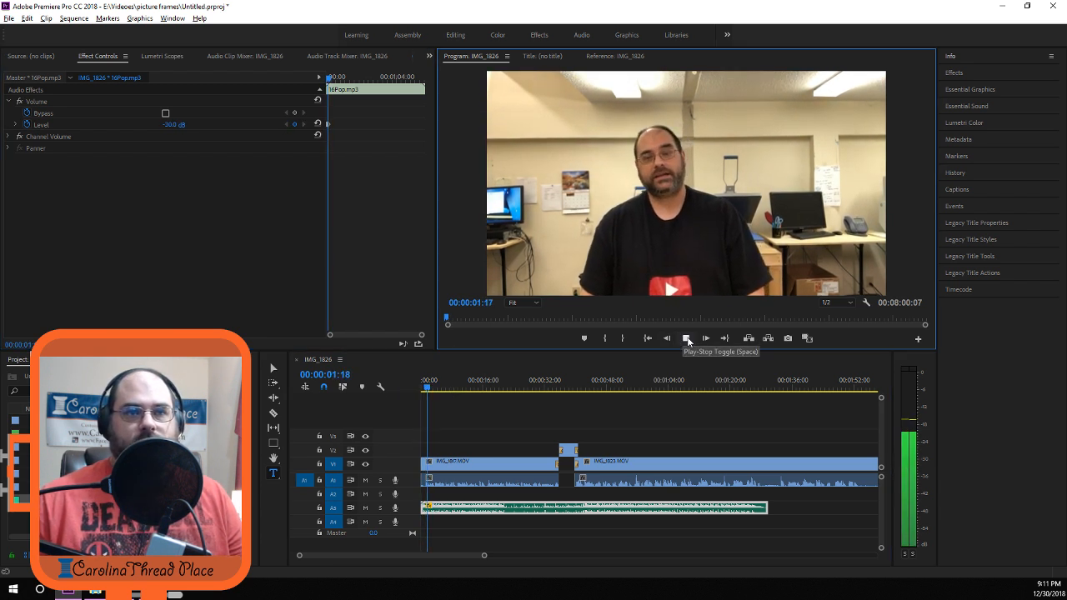
left_click(687, 340)
Set the music's volume level to -50 dB at 00:00:01:23 and replay from the start until 00:00:01:15.
left_click(175, 125)
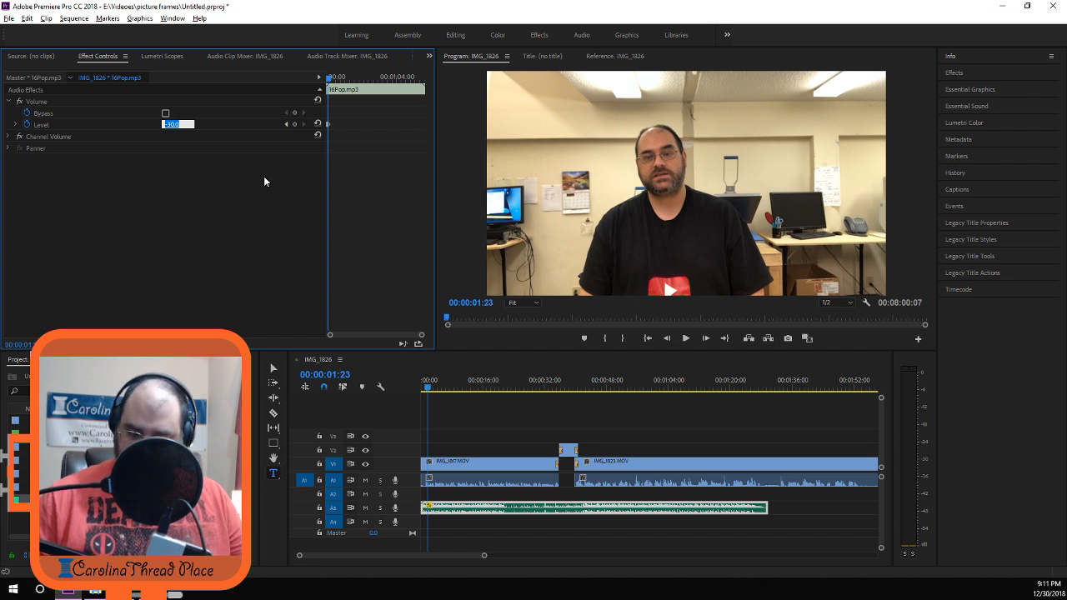
type("-50")
key("Return")
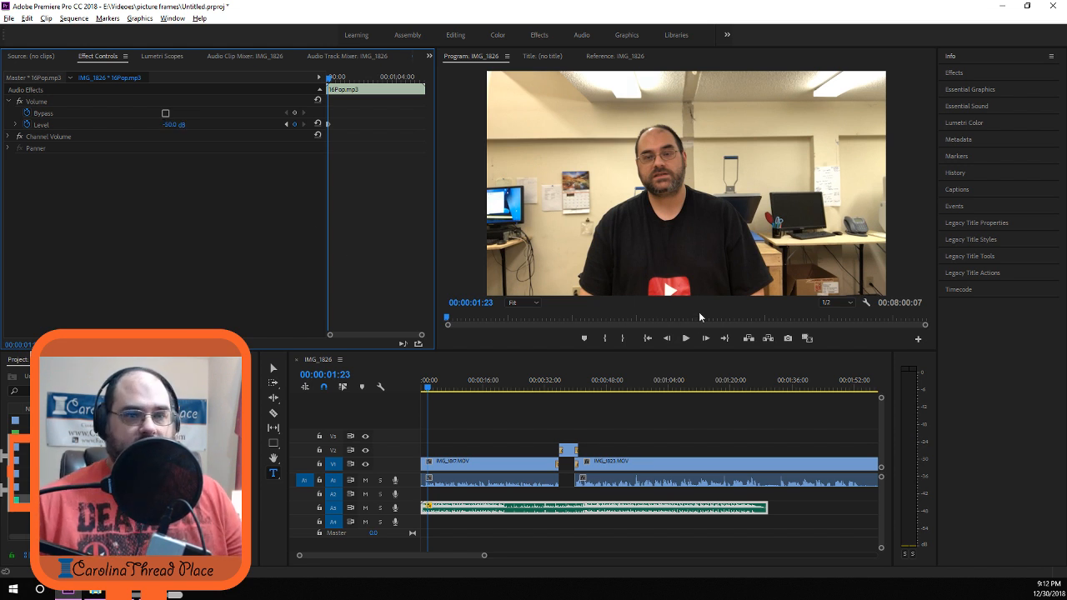
left_click(665, 339)
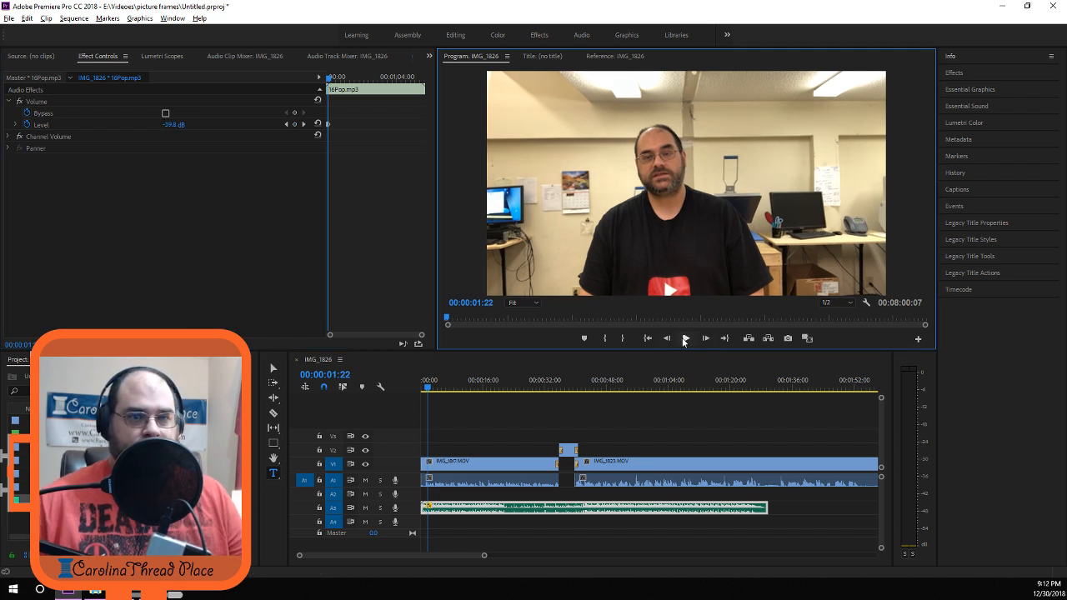
left_click(650, 338)
left_click(688, 338)
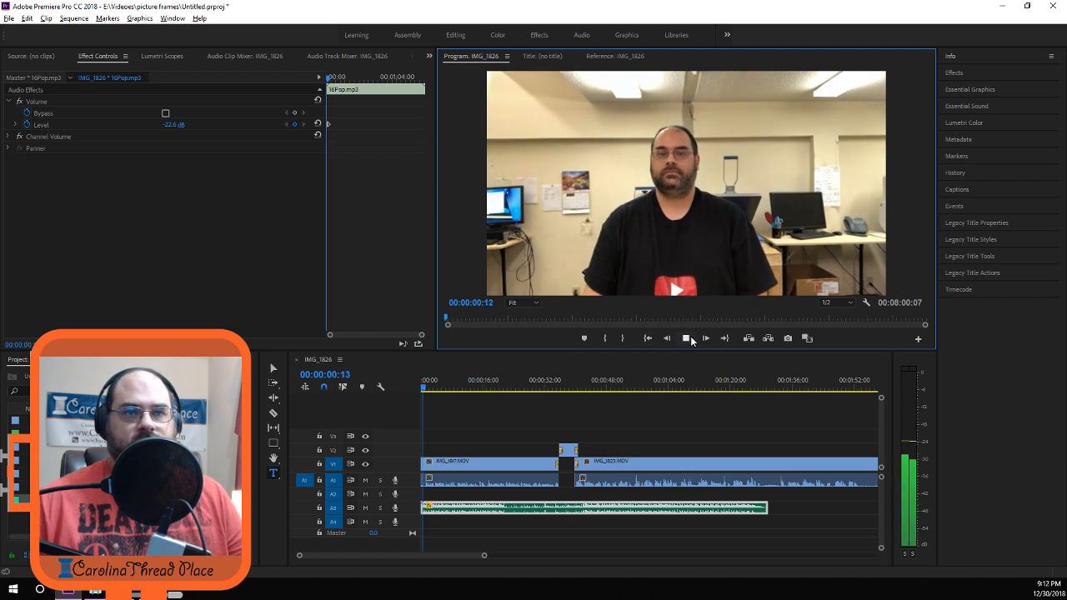
left_click(471, 523)
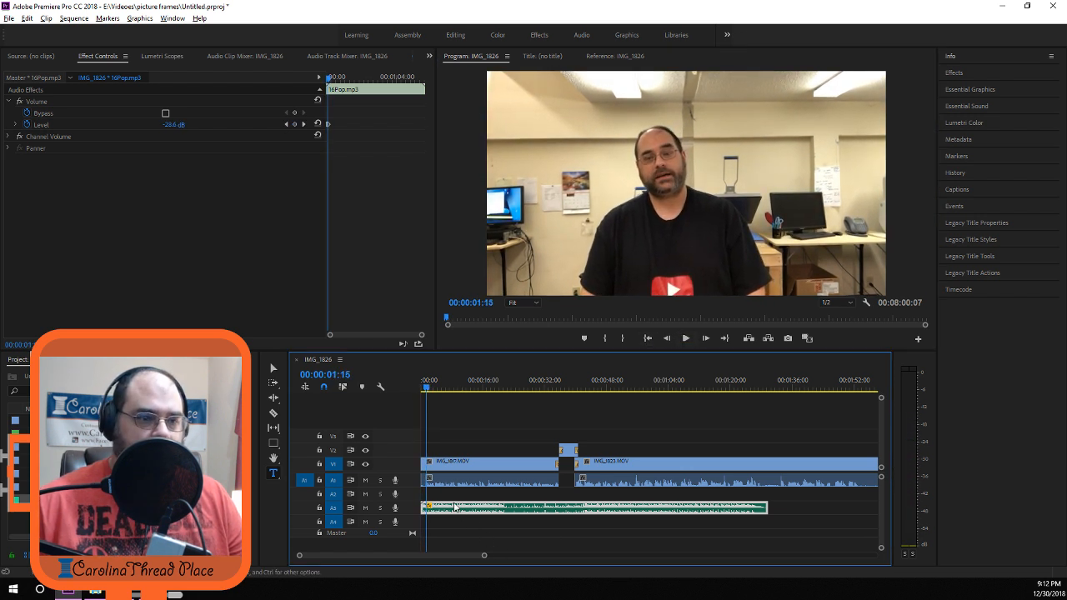
Set the music's volume level to -50.6 dB at 00:00:01:15 and play on from there until 00:00:03:19.
left_click(173, 125)
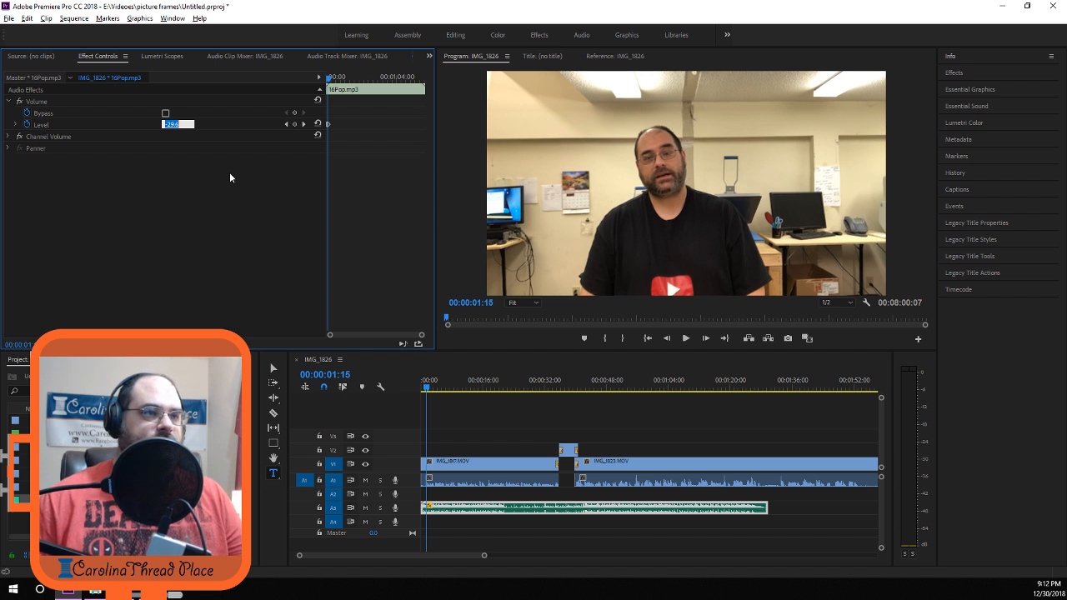
type("-56.6")
key("Return")
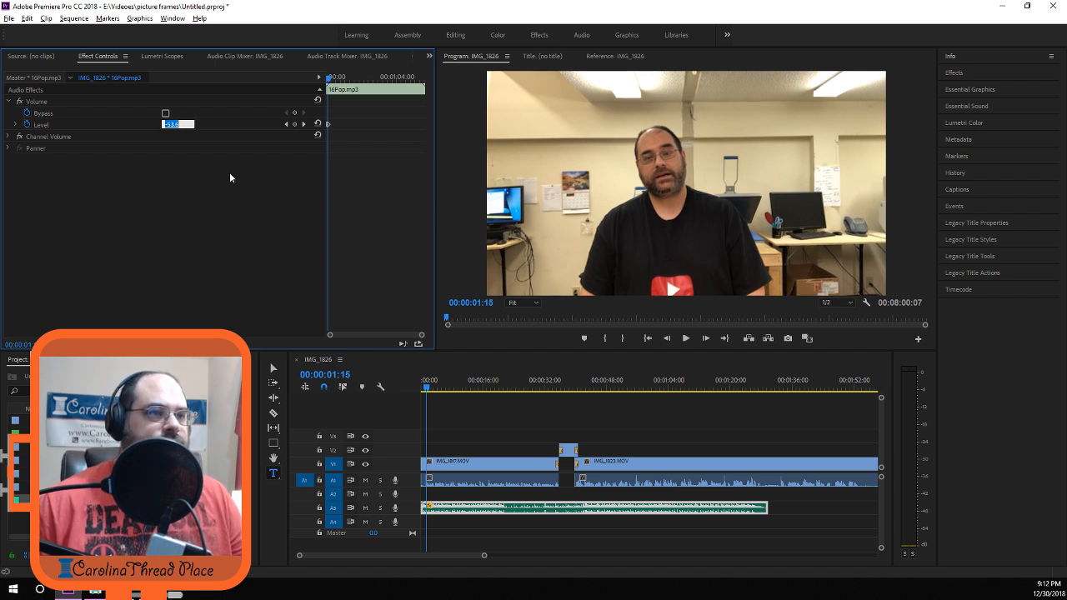
key("Up")
key("Up")
key("Up")
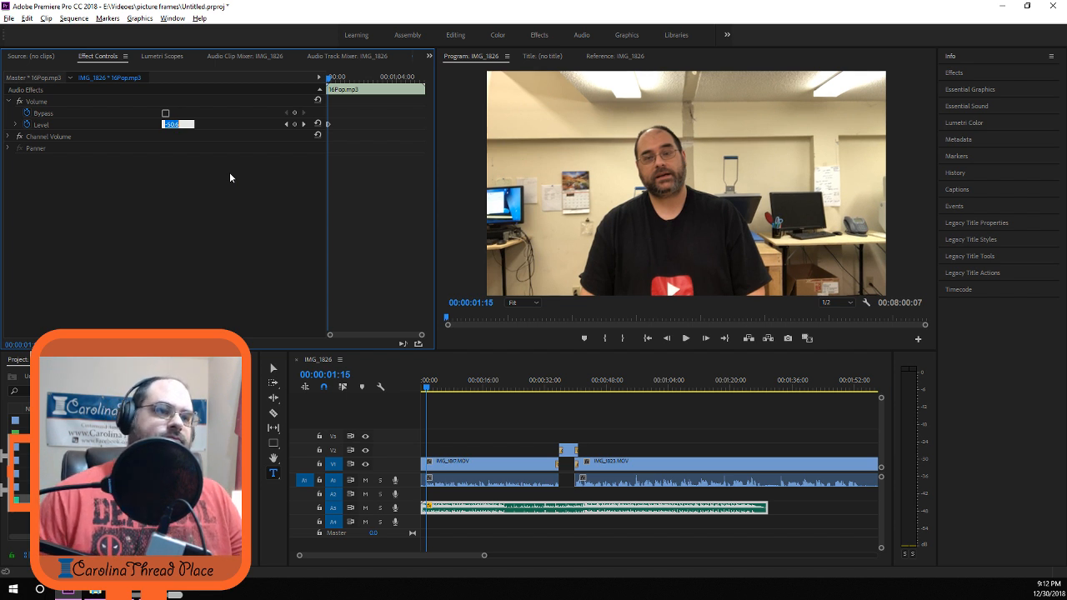
key("Return")
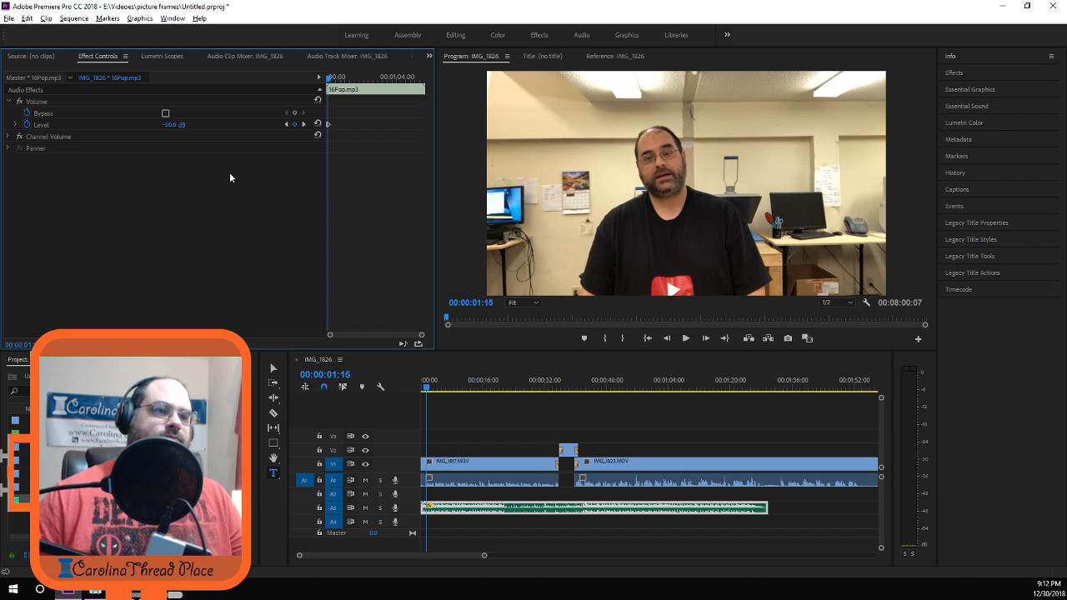
left_click(688, 340)
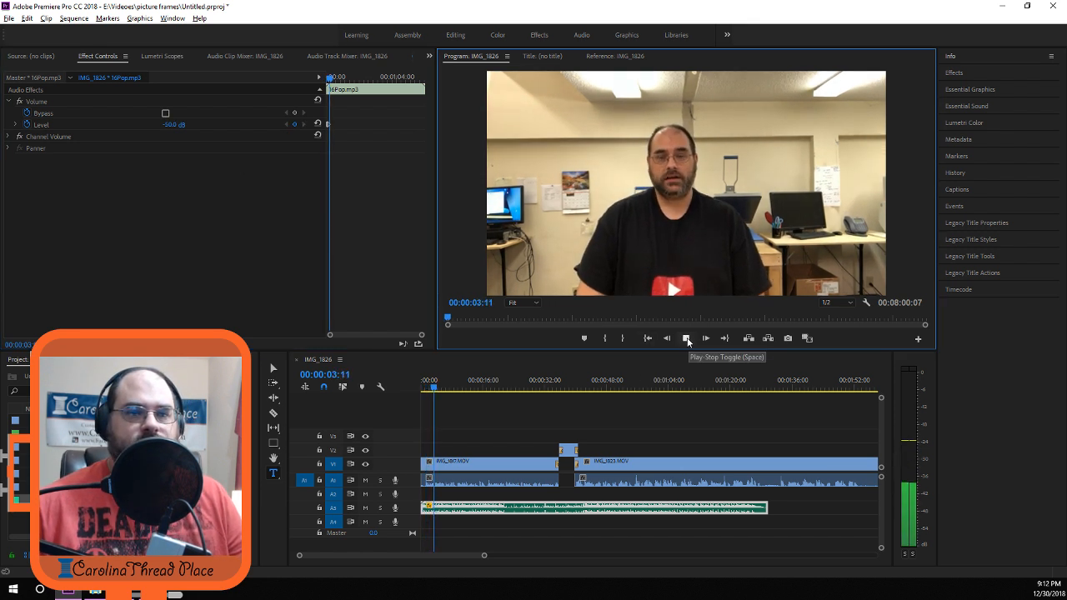
left_click(688, 341)
Set the music's volume level to -40 dB at 00:00:03:19 and replay from the start until 00:00:01:25.
left_click(176, 125)
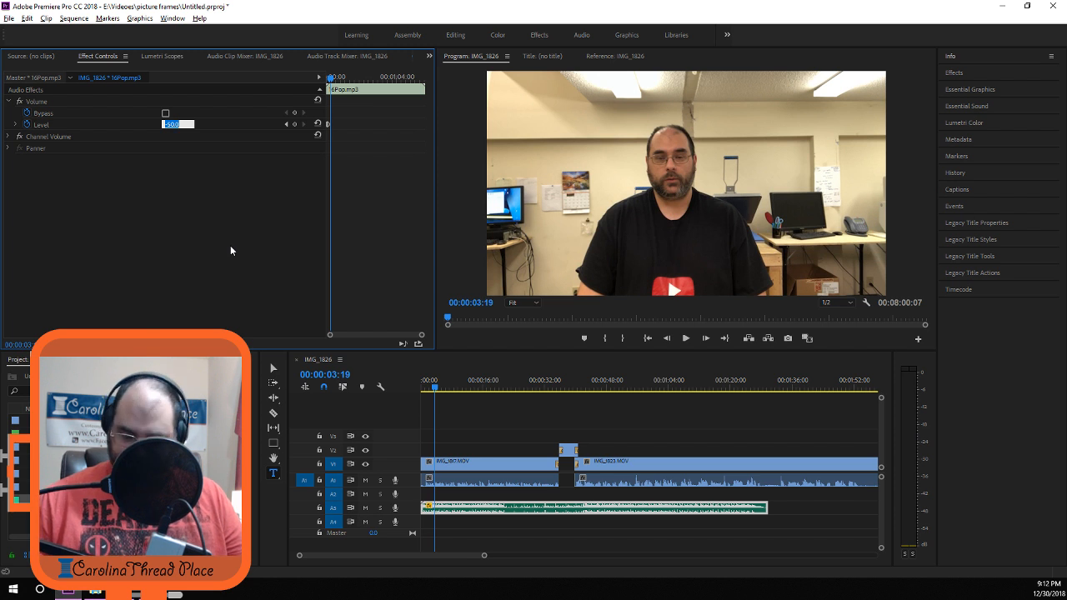
type("-40")
key("Return")
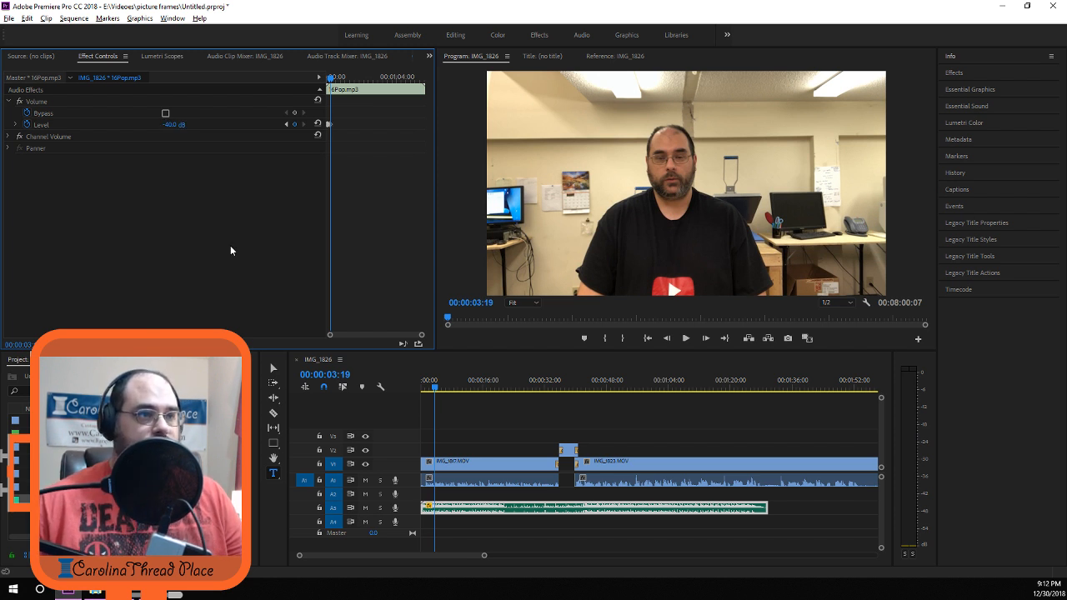
left_click(667, 339)
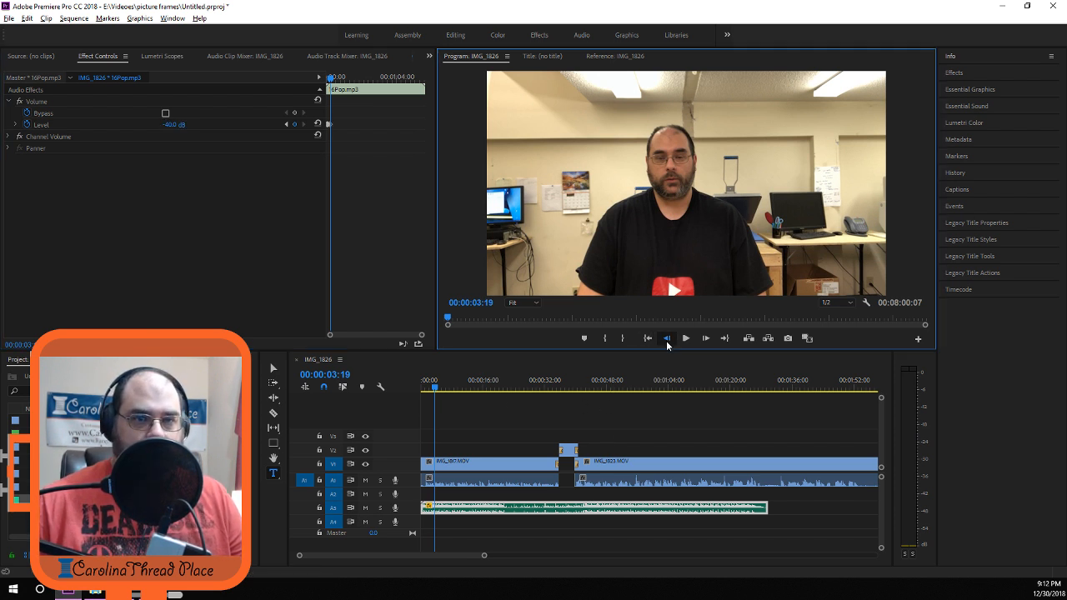
left_click_drag(434, 388, 418, 387)
left_click(686, 338)
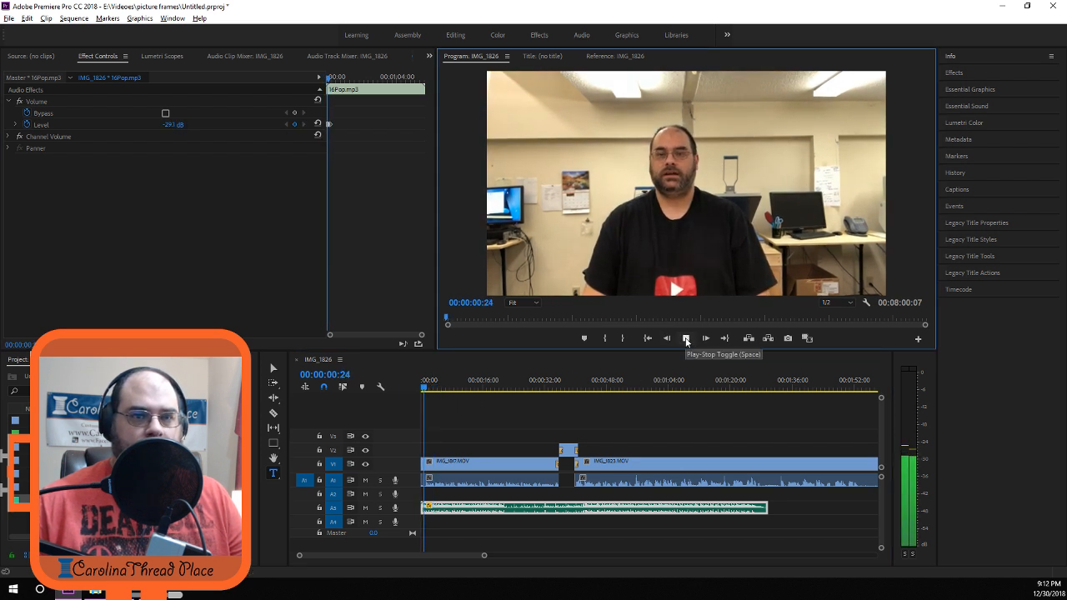
left_click(686, 340)
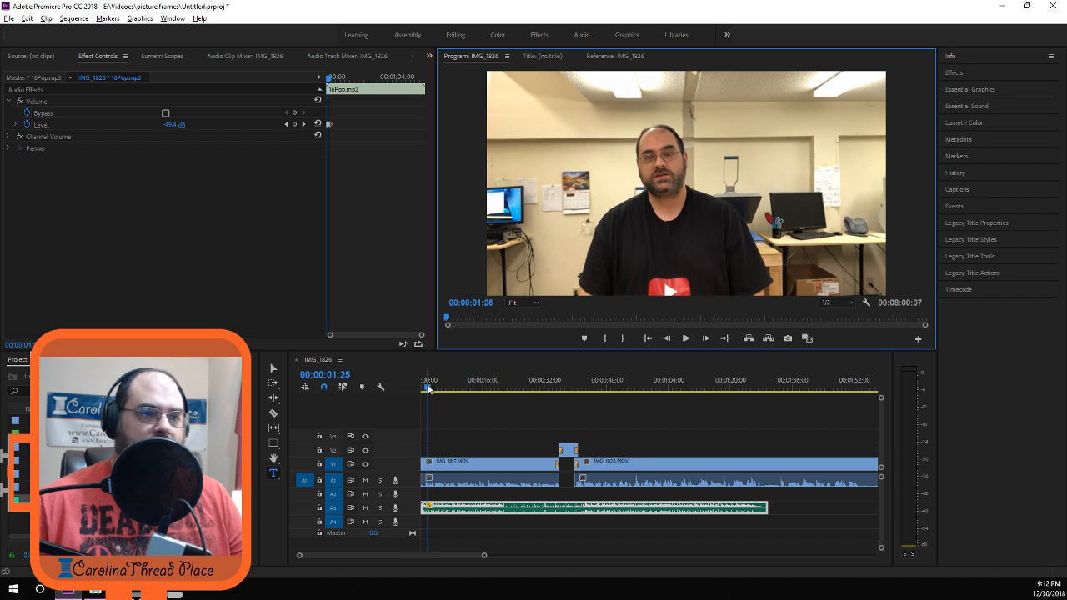
Delete the music clip from track A3 and place a fresh 16Pop.mp3 at the start of track A2.
left_click_drag(427, 388, 393, 390)
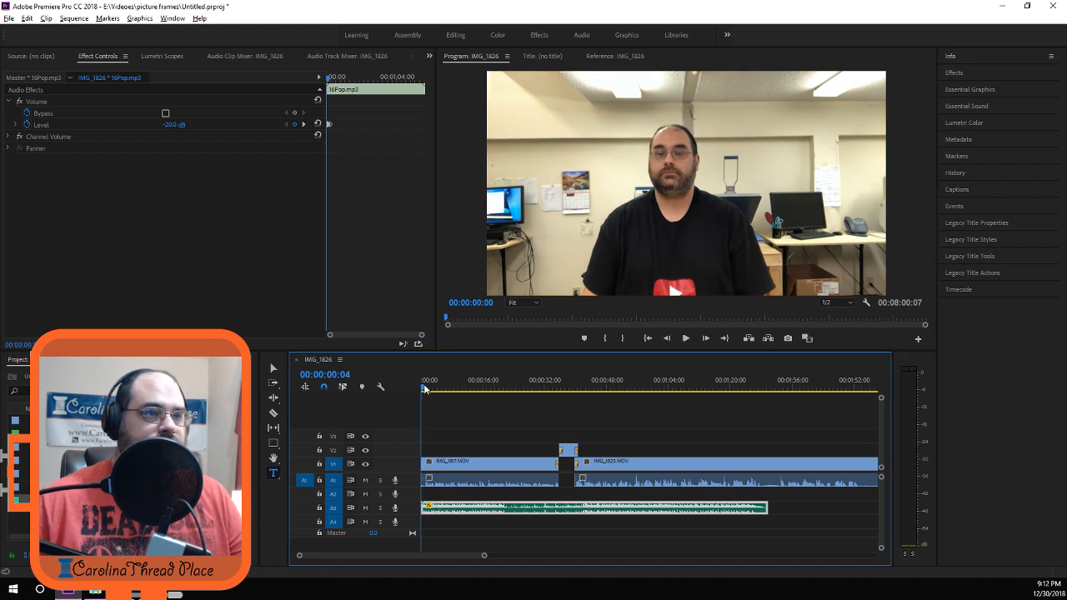
left_click_drag(425, 389, 385, 385)
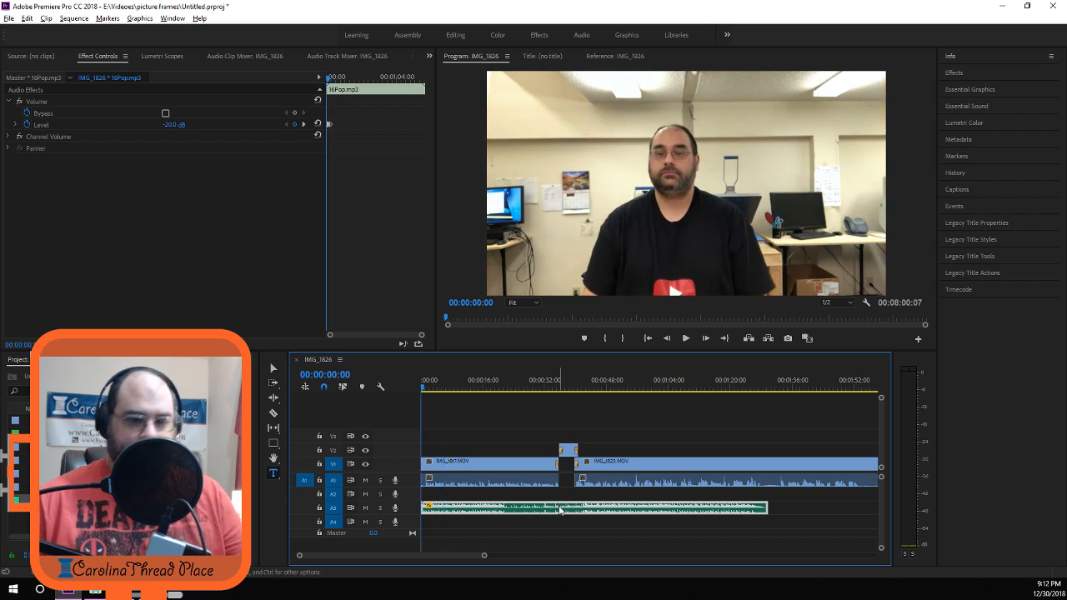
key("Delete")
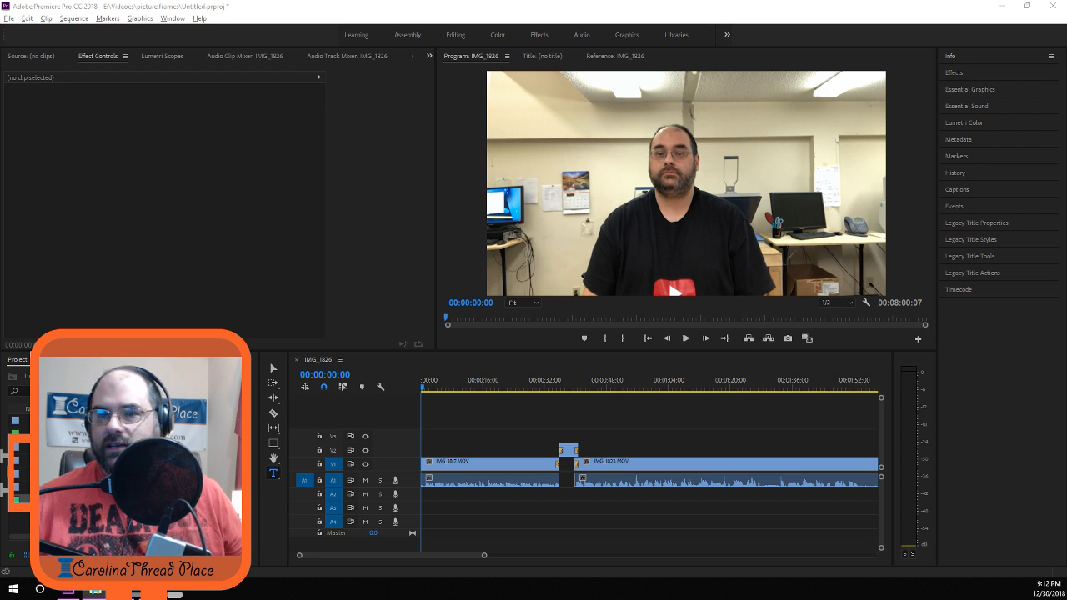
left_click_drag(575, 598, 426, 494)
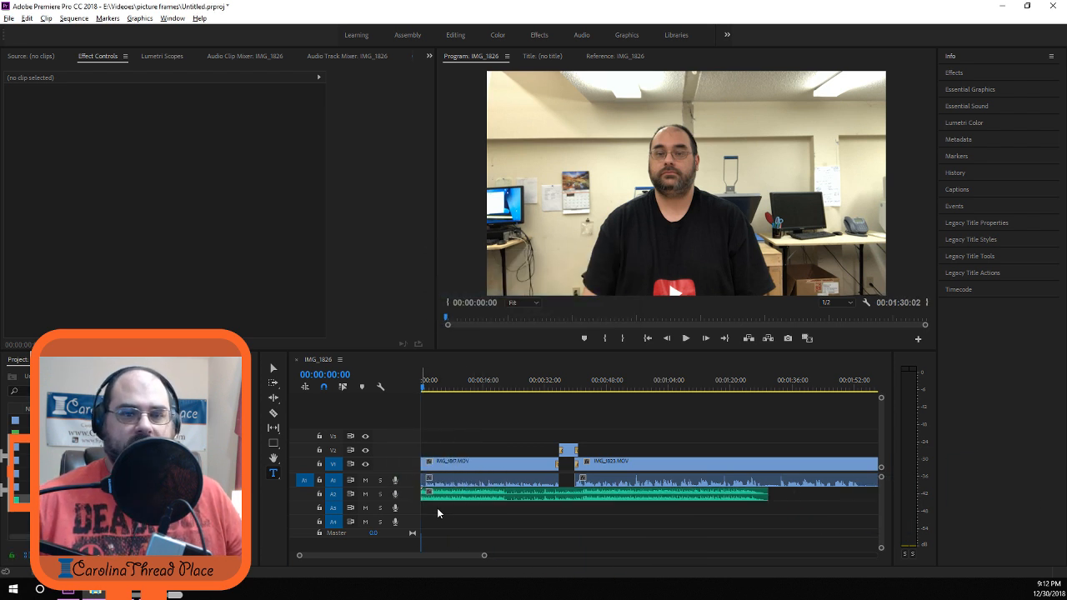
left_click(476, 496)
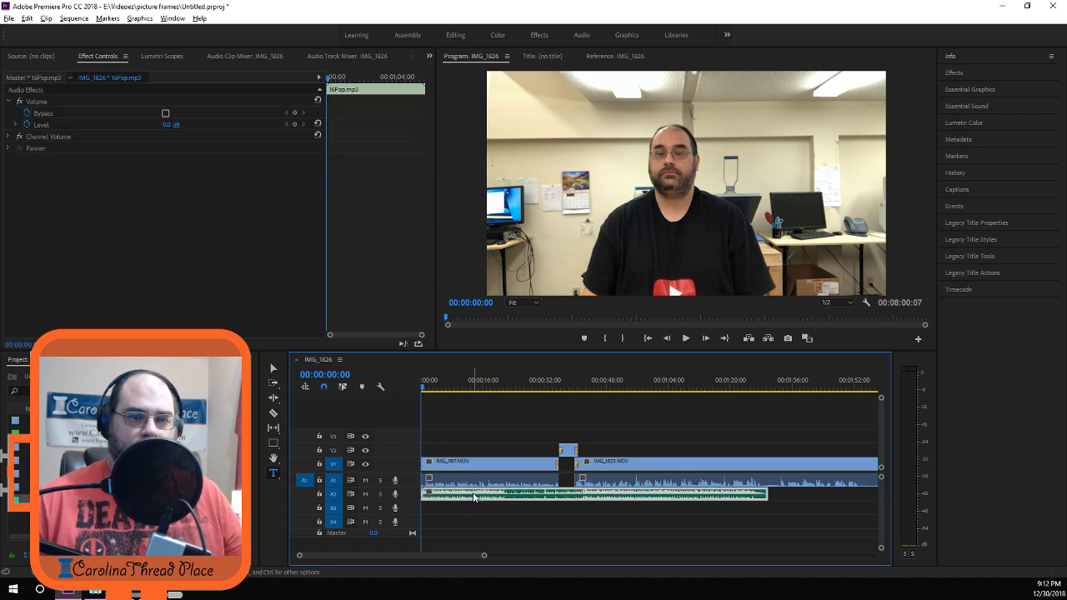
Set the music's volume level to -30 dB at 00:00:00:00 and play the sequence until 00:00:04:03.
left_click(171, 125)
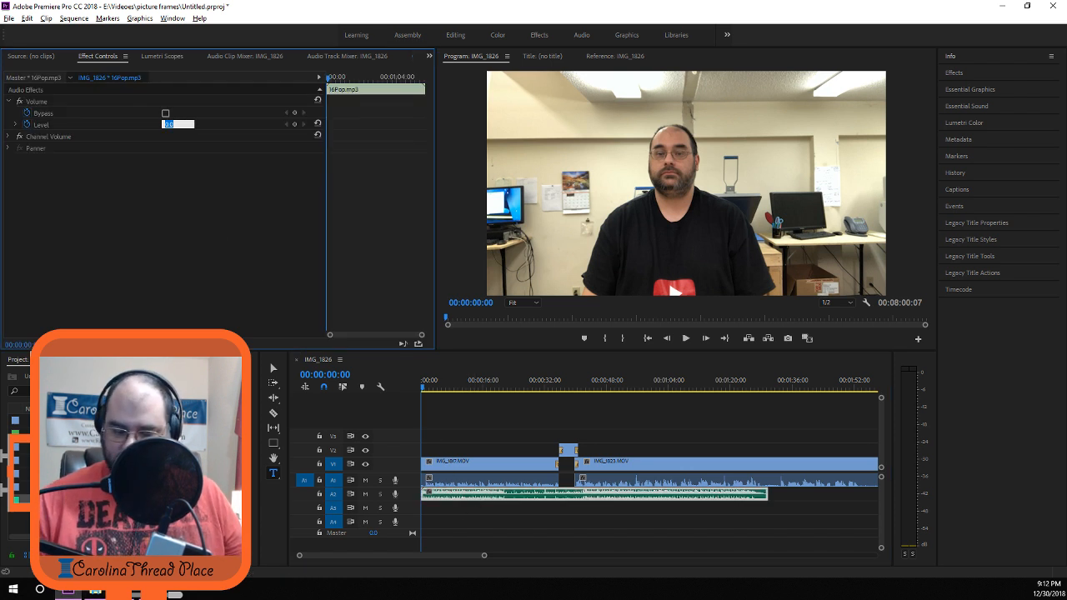
type("-30")
key("Return")
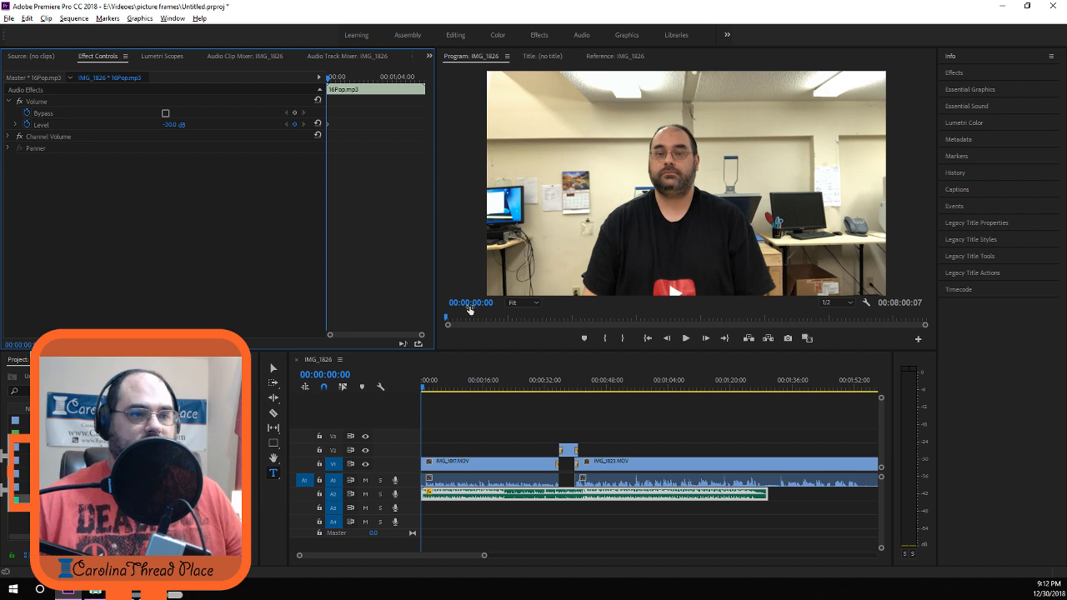
left_click(685, 338)
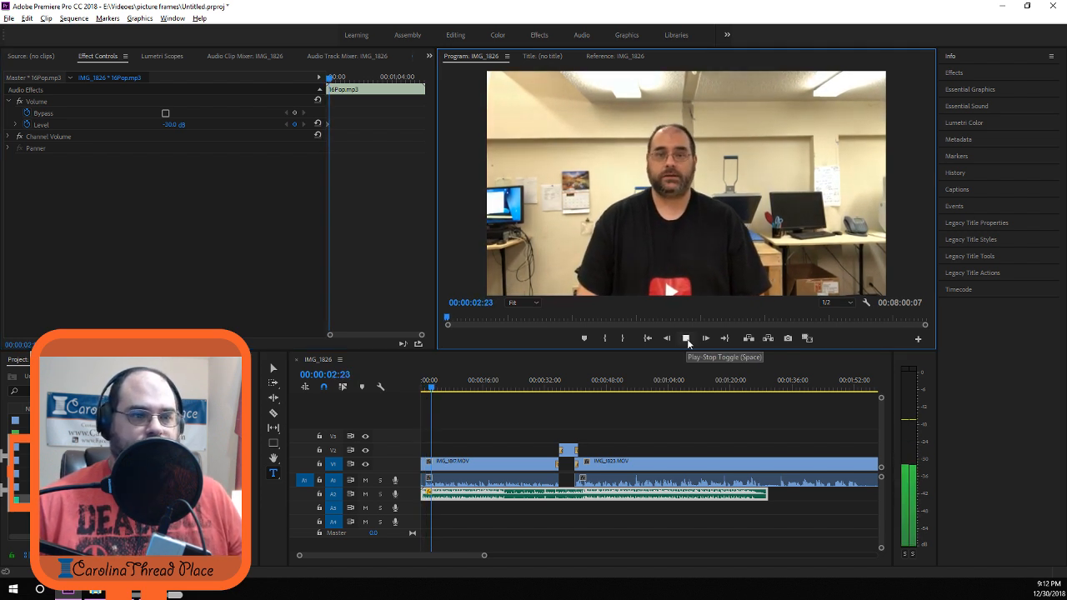
left_click(686, 339)
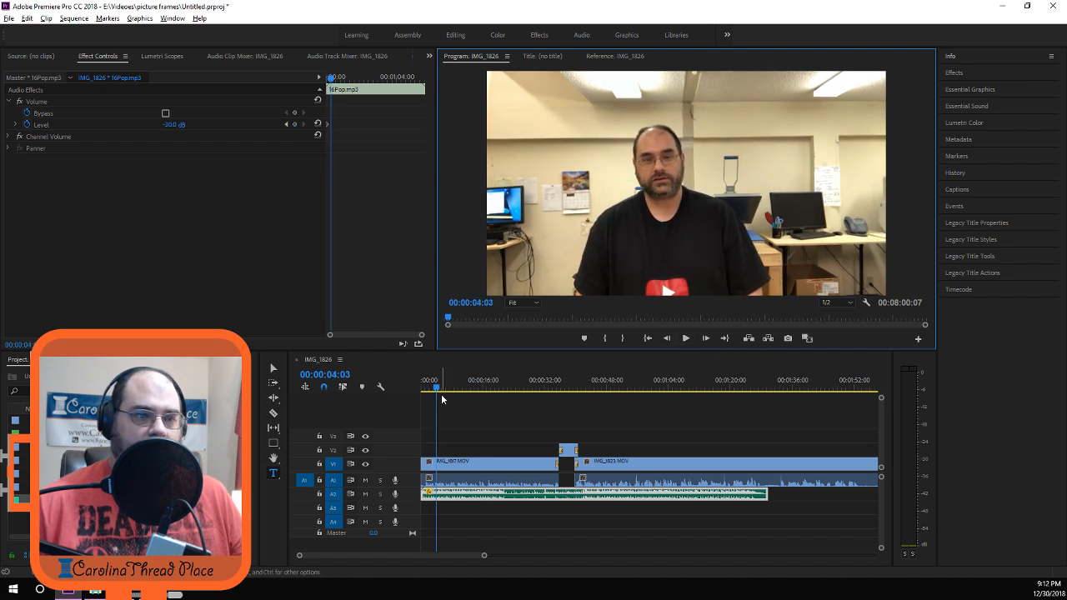
Return to the start, set the music's volume level to -35 dB and play until 00:00:02:17.
left_click_drag(437, 388, 373, 388)
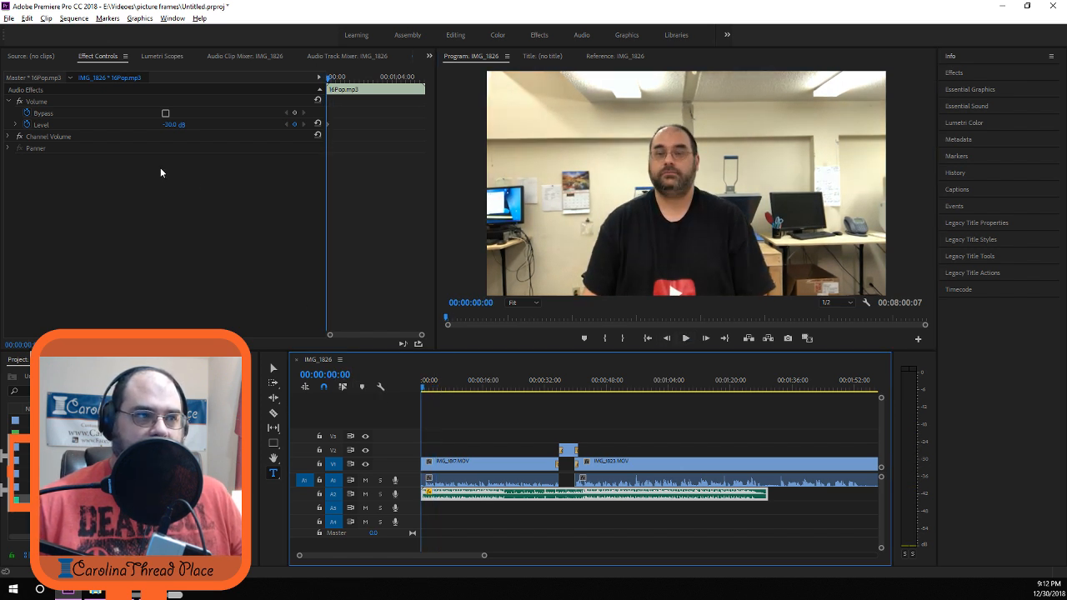
left_click(172, 124)
type("-35")
key("Return")
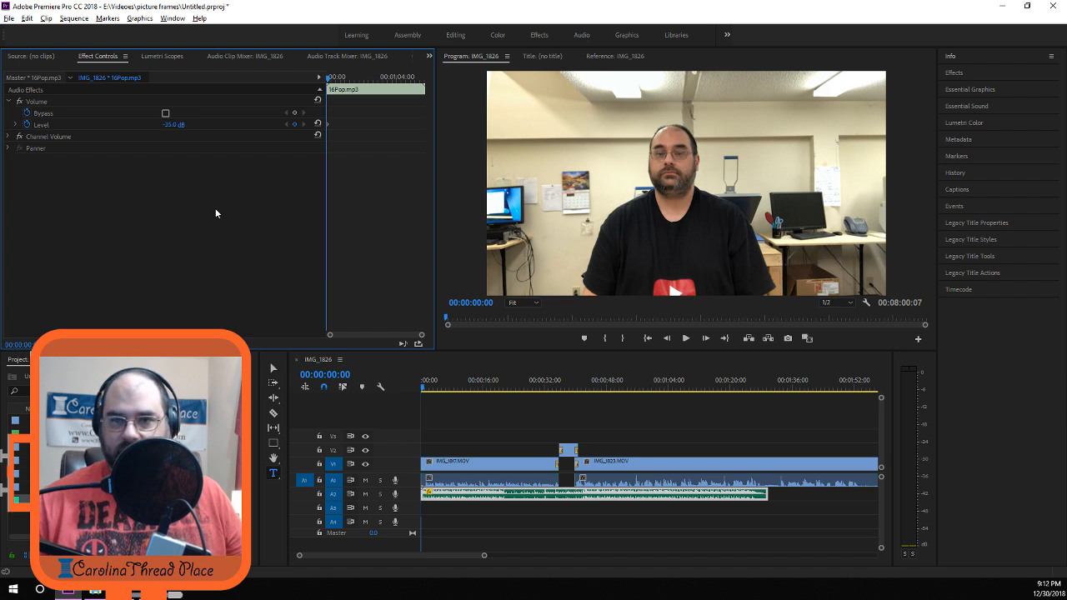
left_click(685, 337)
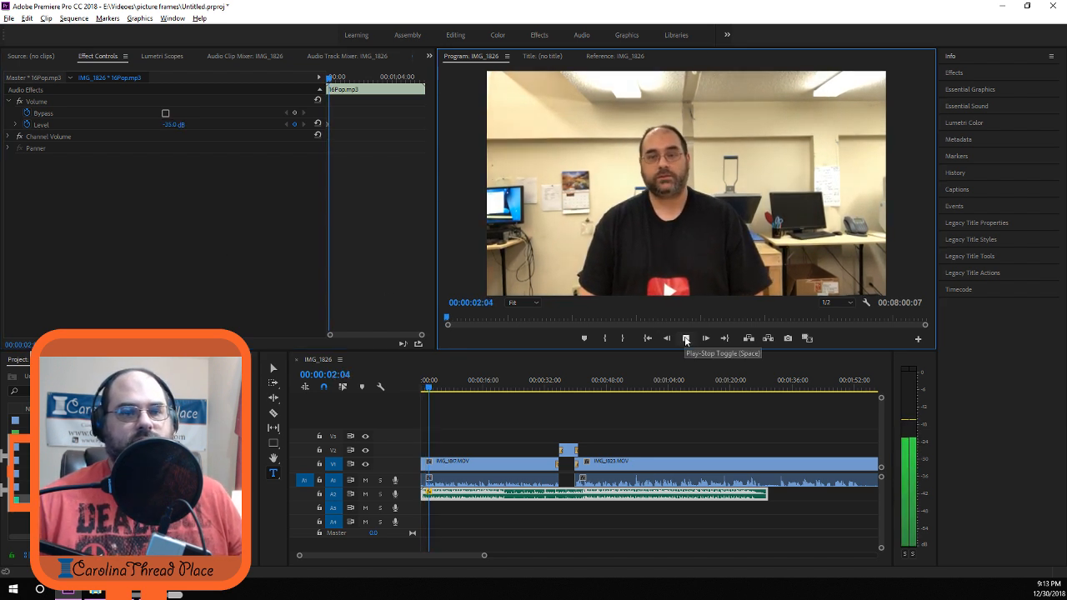
left_click(685, 337)
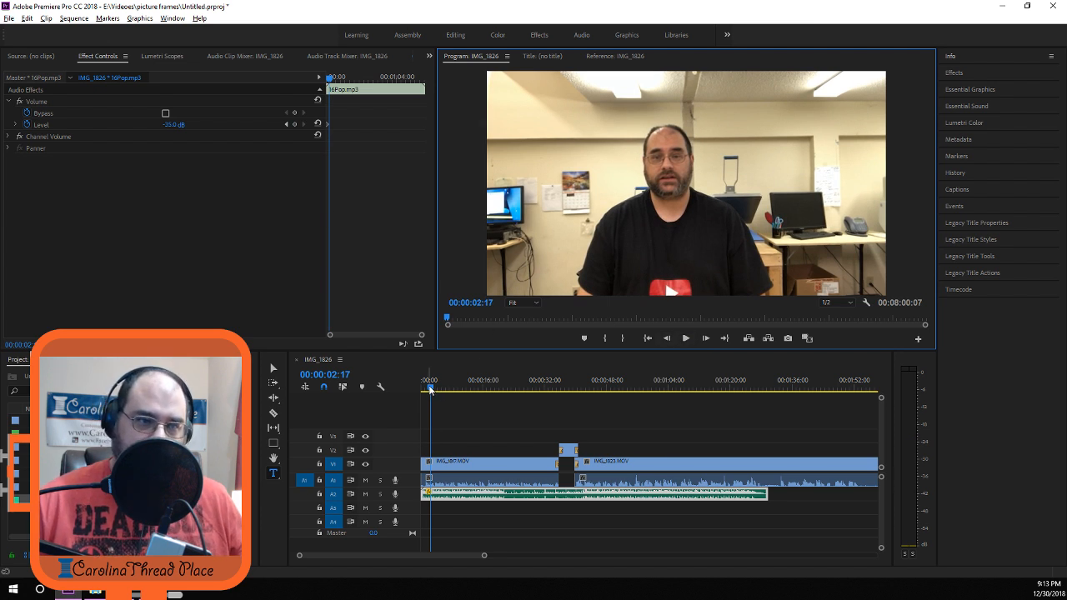
Return to the start, set the music's volume level to -45 dB and play until 00:00:00:23.
left_click_drag(429, 388, 412, 387)
left_click(173, 124)
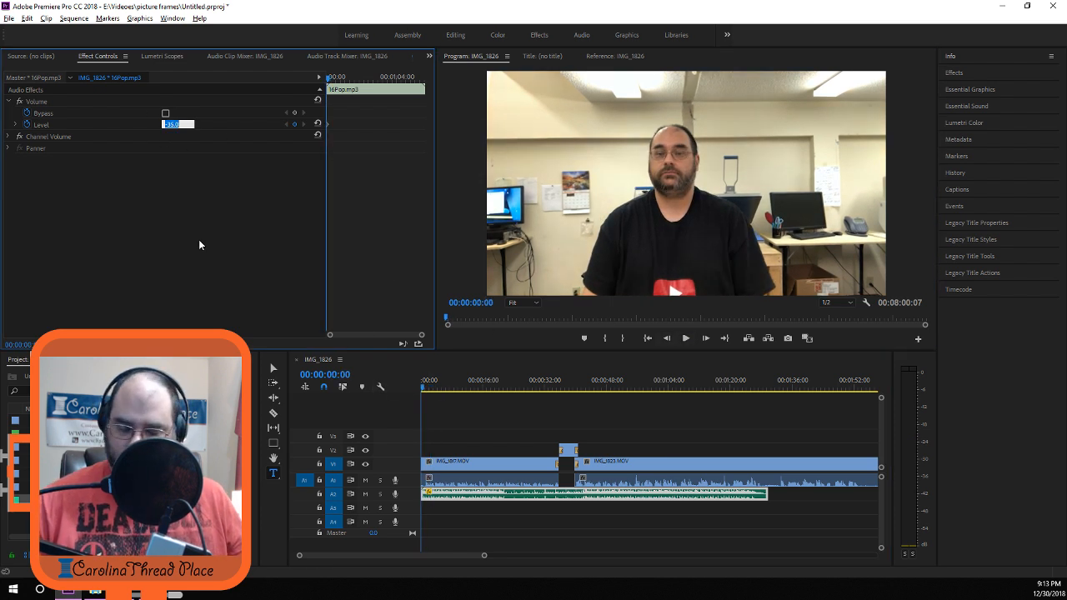
type("-45")
key("Return")
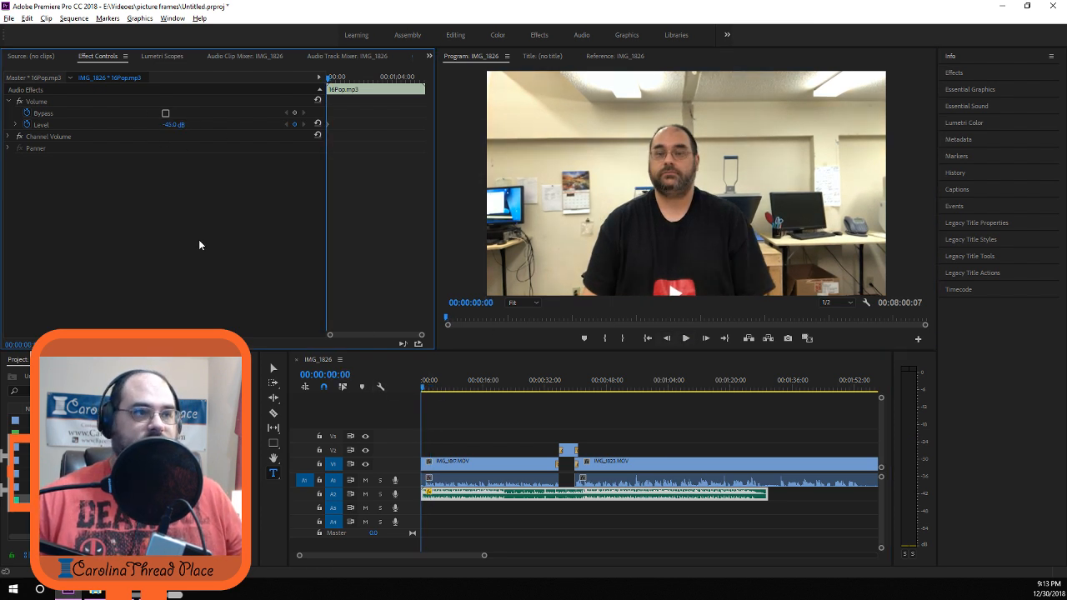
left_click(686, 337)
left_click(686, 338)
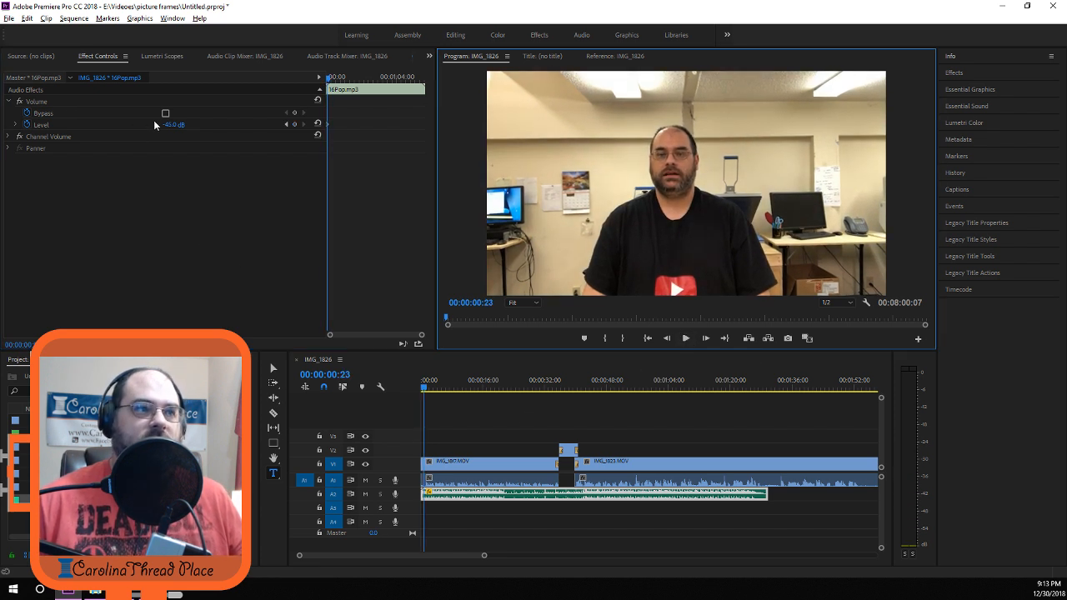
Return to the start, set the music's volume level to -40 dB and play until 00:00:14:24.
left_click_drag(424, 387, 361, 381)
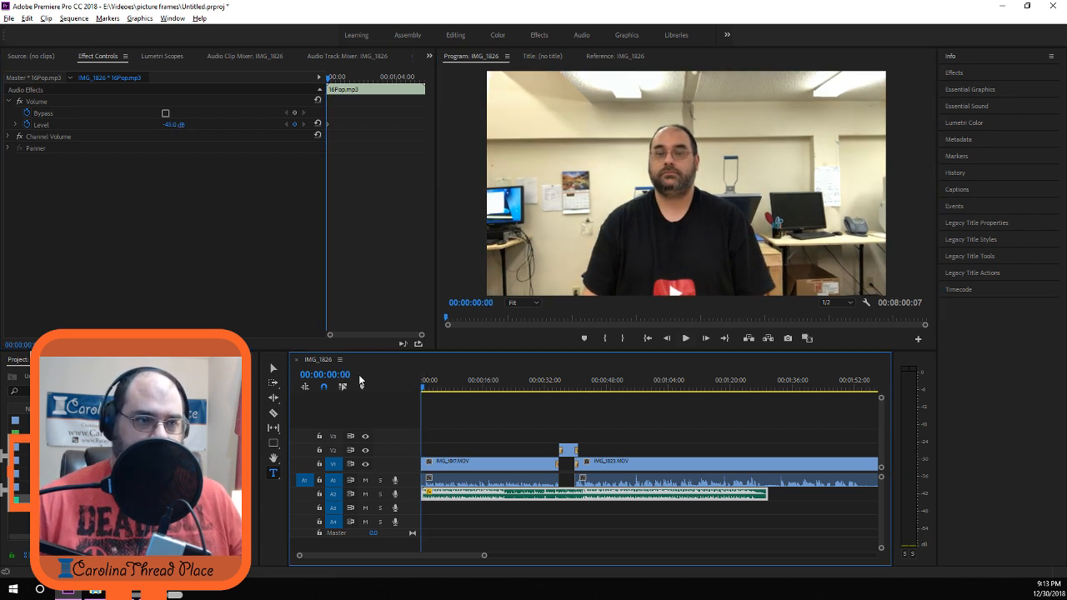
left_click(174, 124)
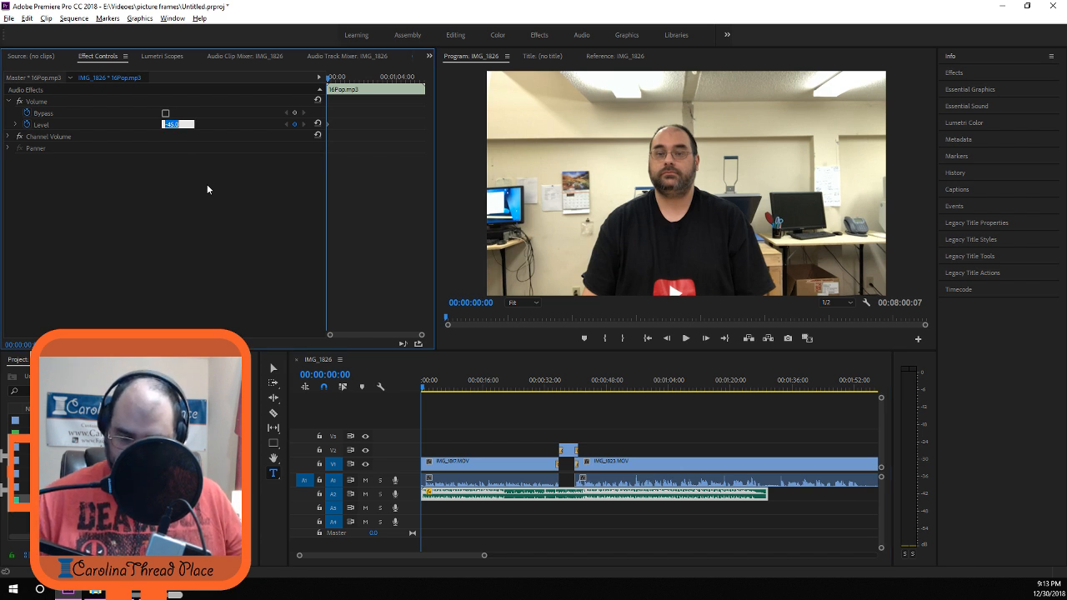
type("-40")
key("Return")
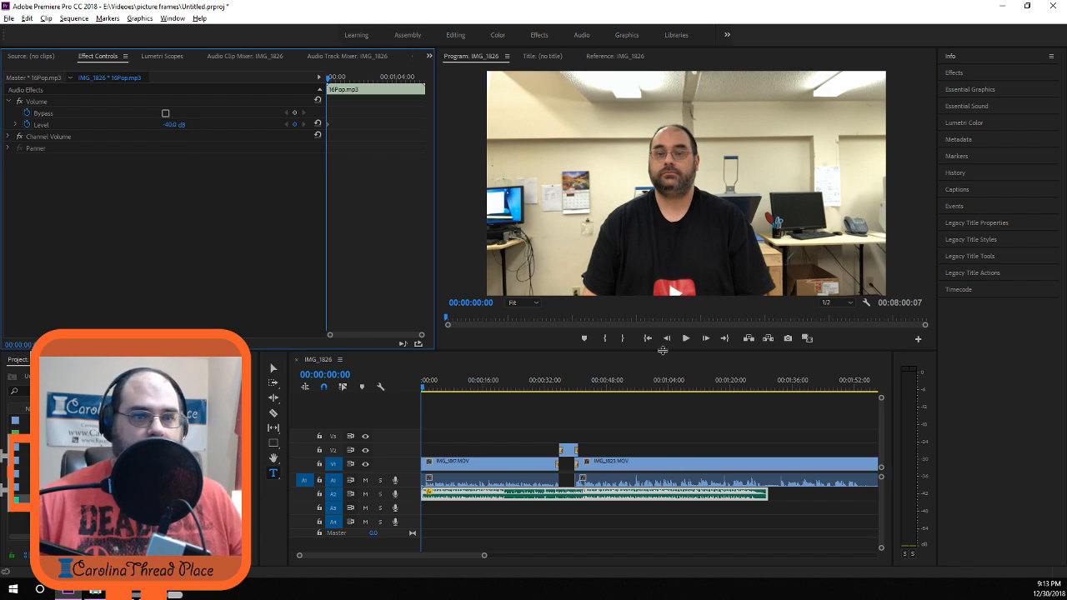
left_click(686, 337)
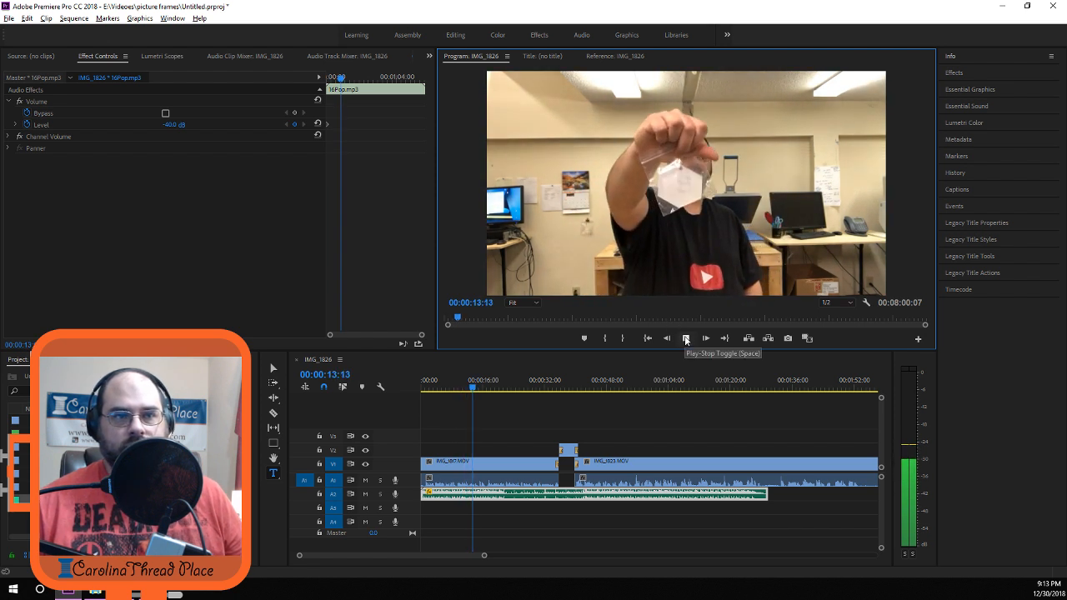
left_click(687, 341)
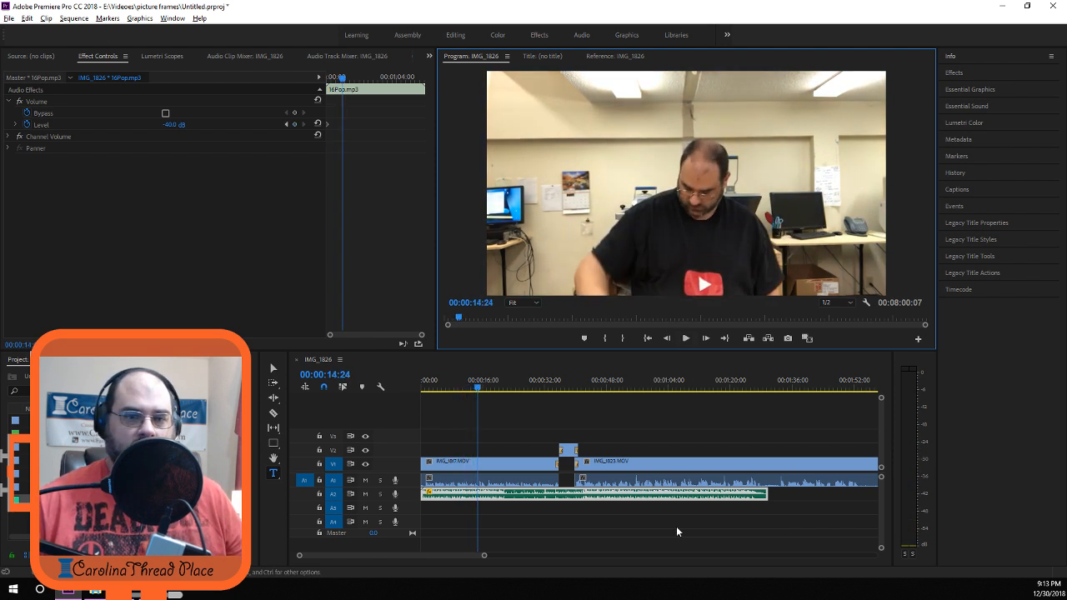
Place a copy of the 16Pop.mp3 clip directly after the original on track A2.
left_click(668, 495)
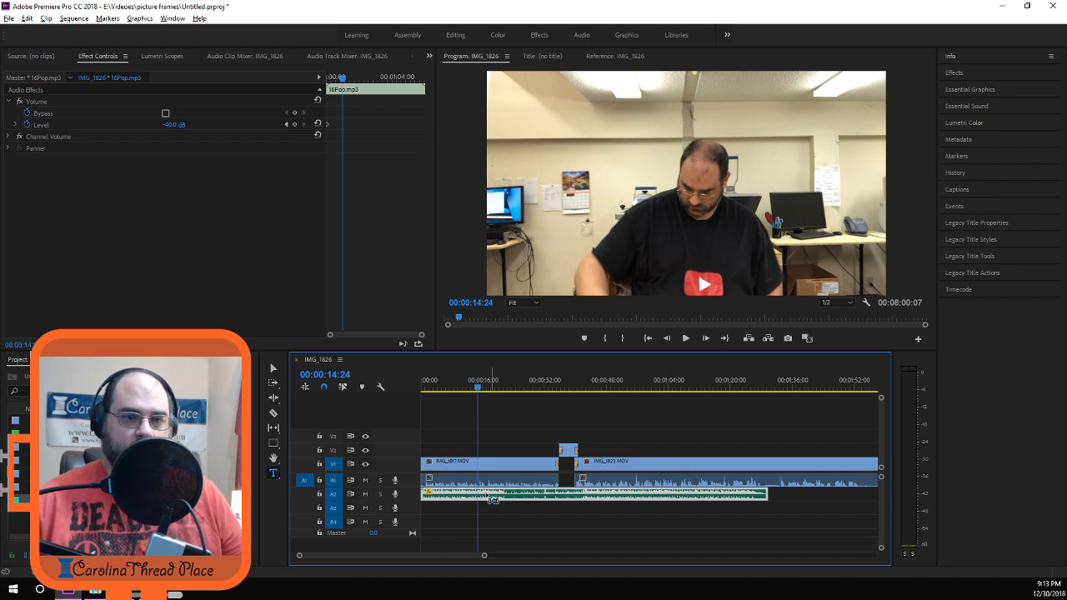
left_click_drag(433, 496, 780, 497)
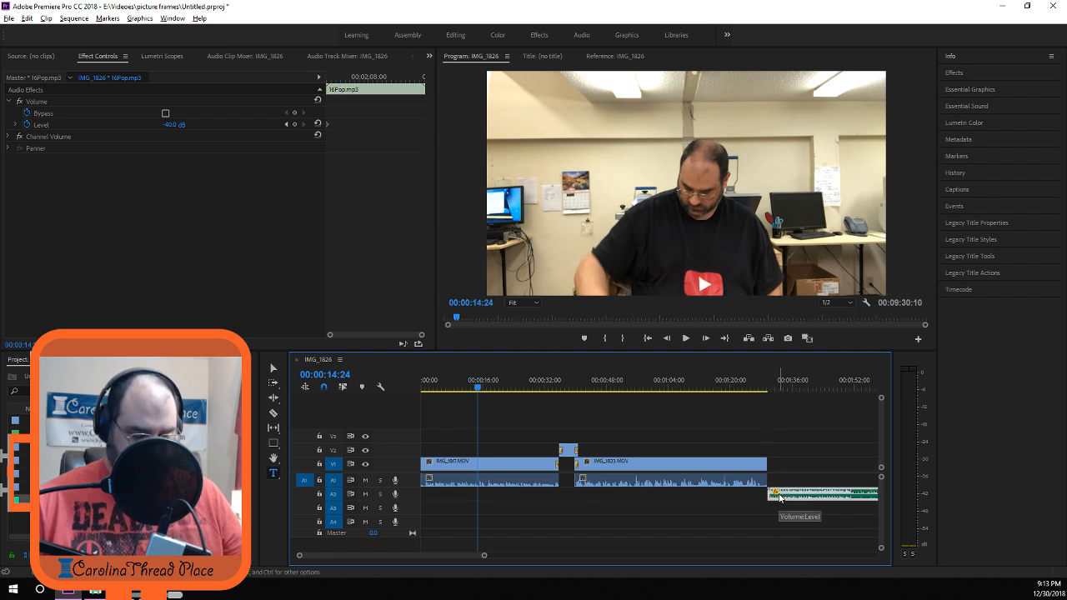
key("ctrl+z")
left_click(514, 498)
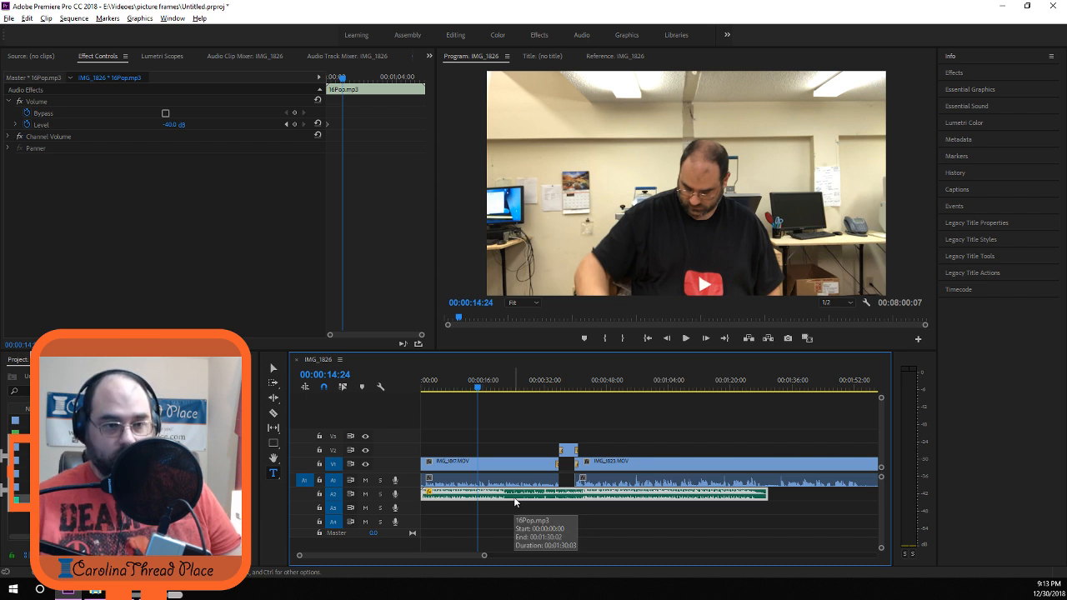
left_click_drag(452, 496, 793, 499)
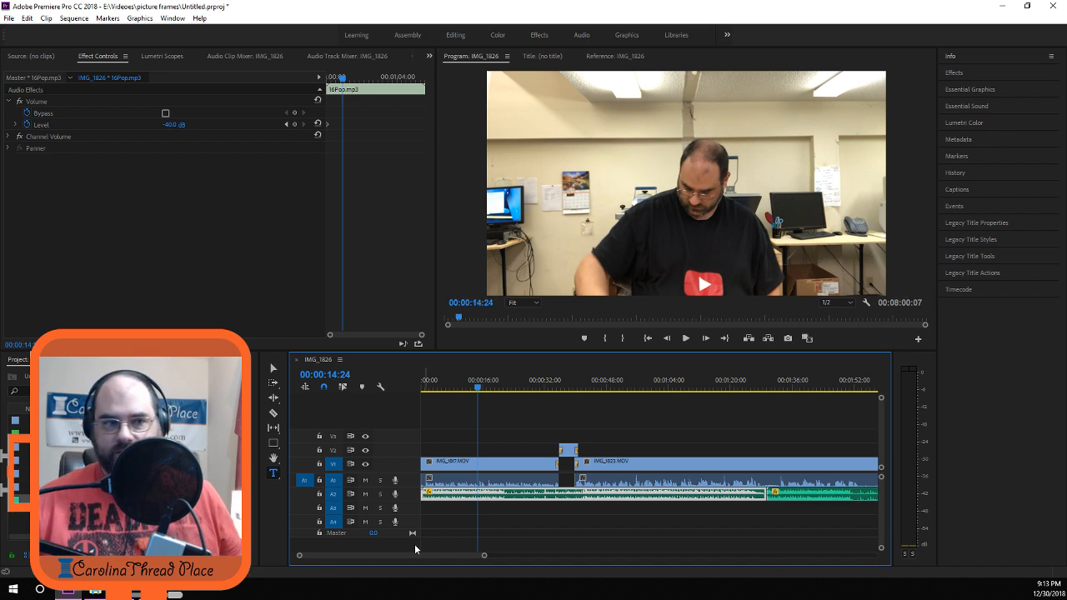
Play the sequence from 00:00:24:04, pausing at 00:00:42:13 and continuing past 00:00:49:05, to check the music against the speech.
left_click_drag(479, 389, 513, 389)
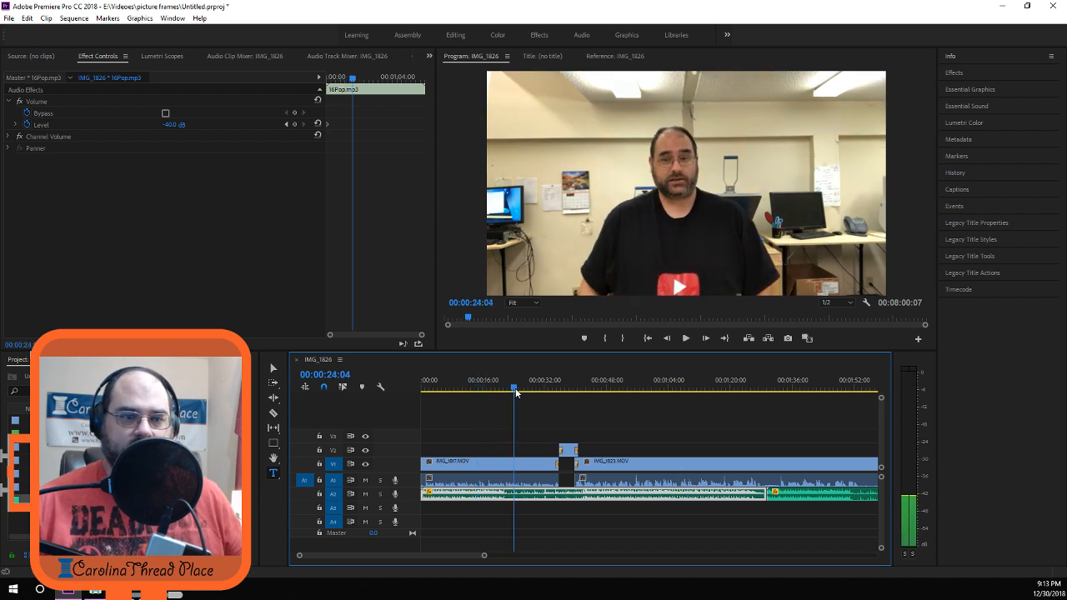
left_click(685, 338)
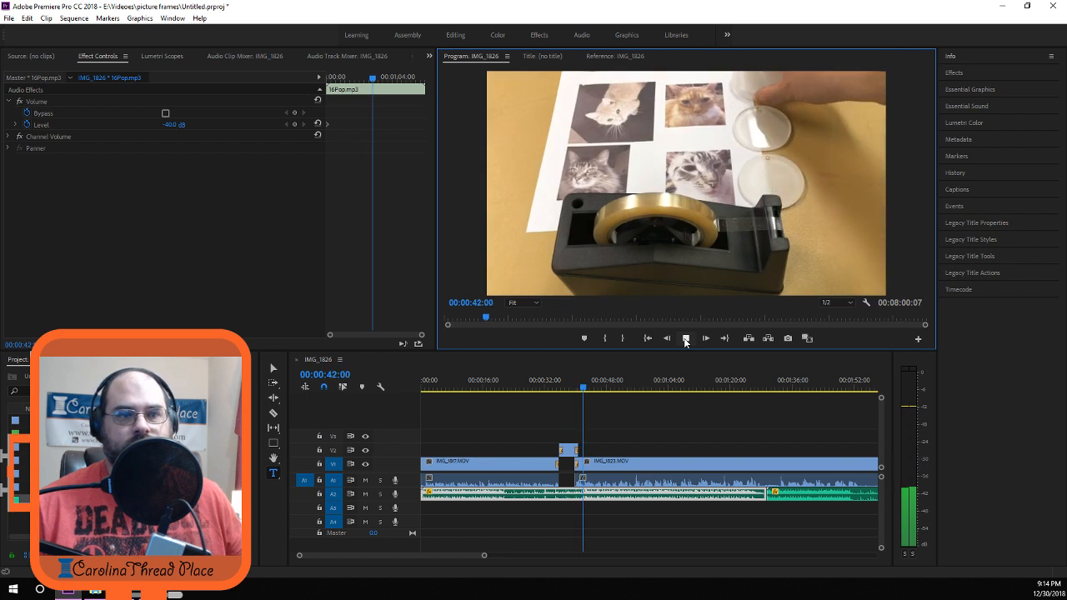
left_click(685, 339)
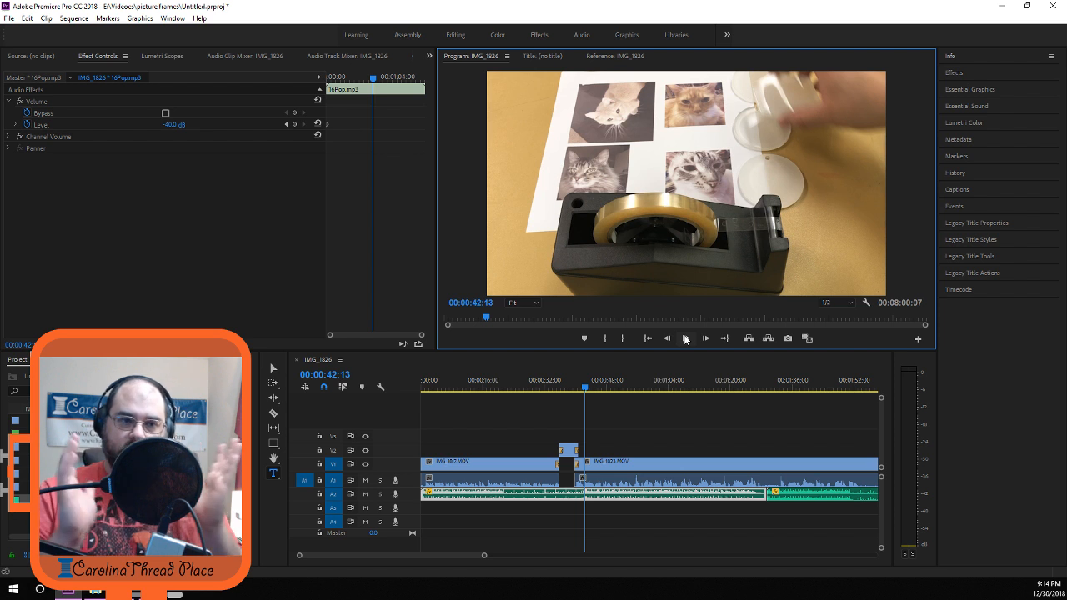
left_click(684, 338)
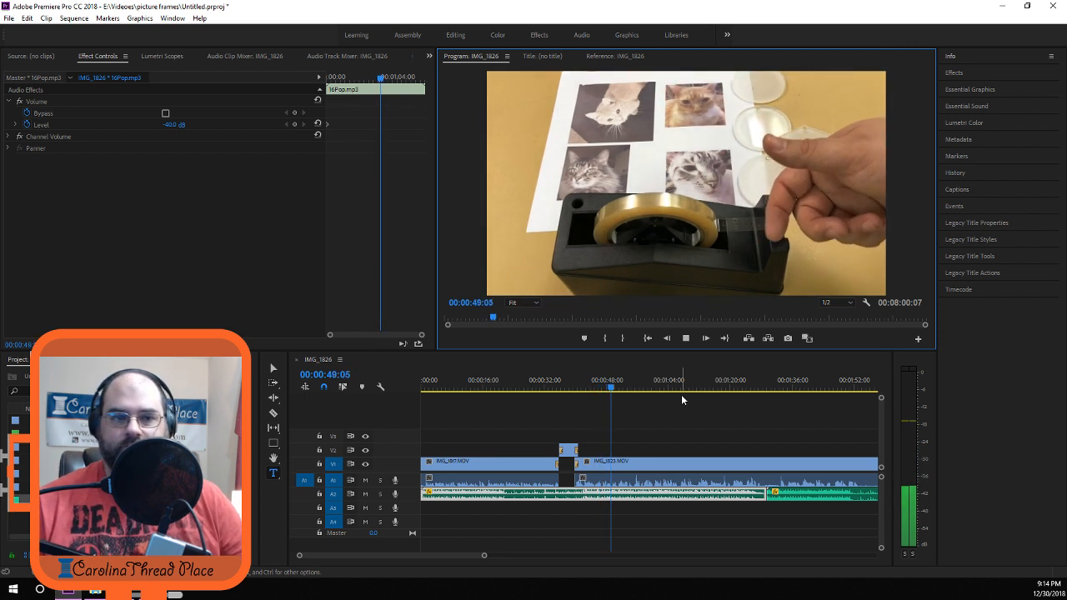
Cut the first music clip on track A2 at 00:01:25:23 and delete its short remaining tail.
left_click(748, 387)
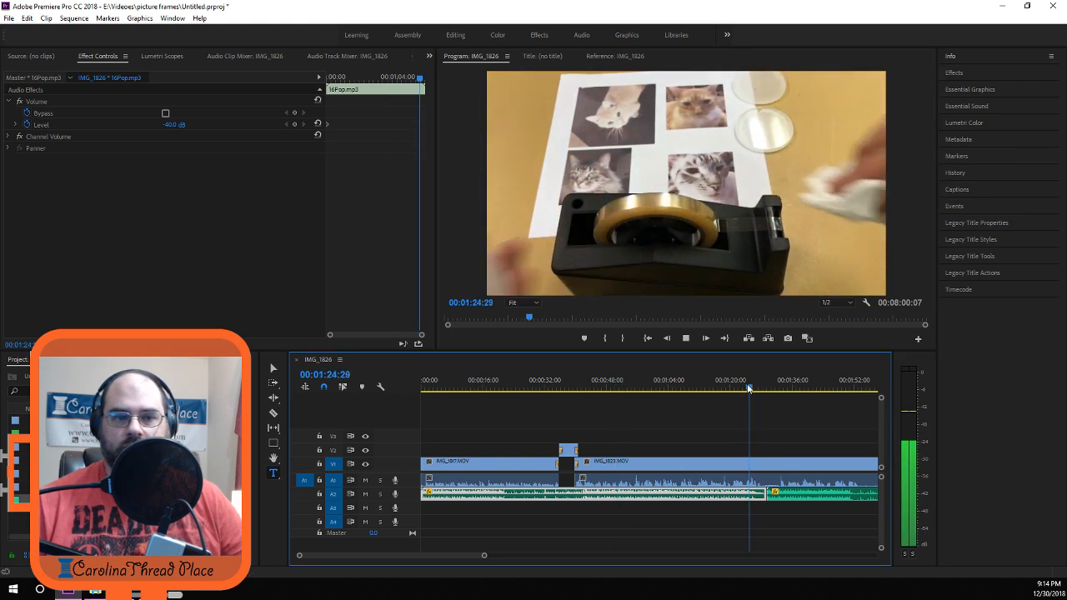
key("space")
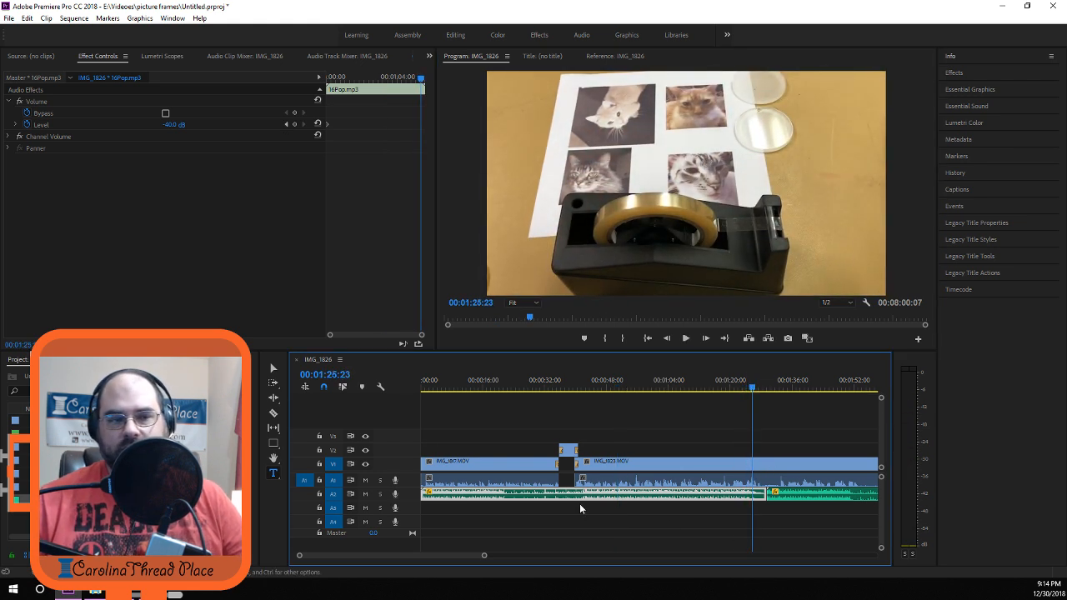
left_click(275, 414)
left_click(754, 493)
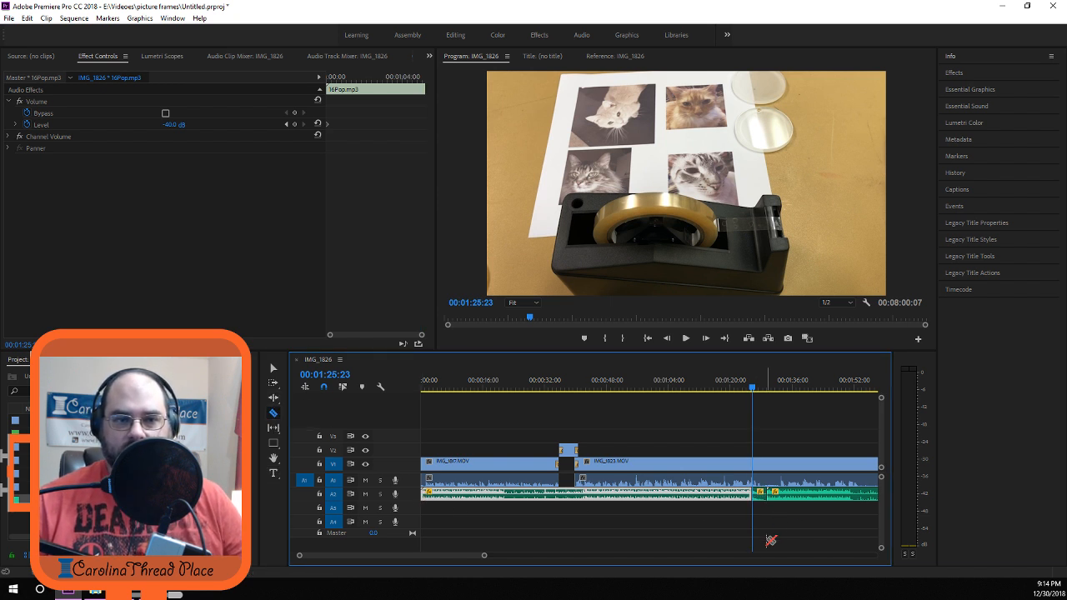
left_click(276, 371)
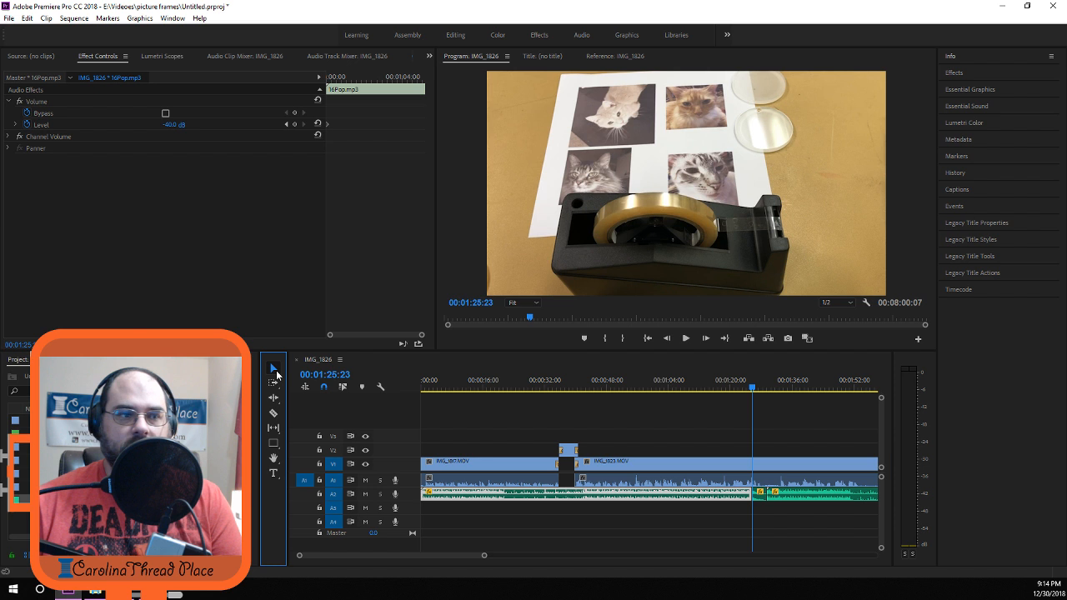
left_click(760, 522)
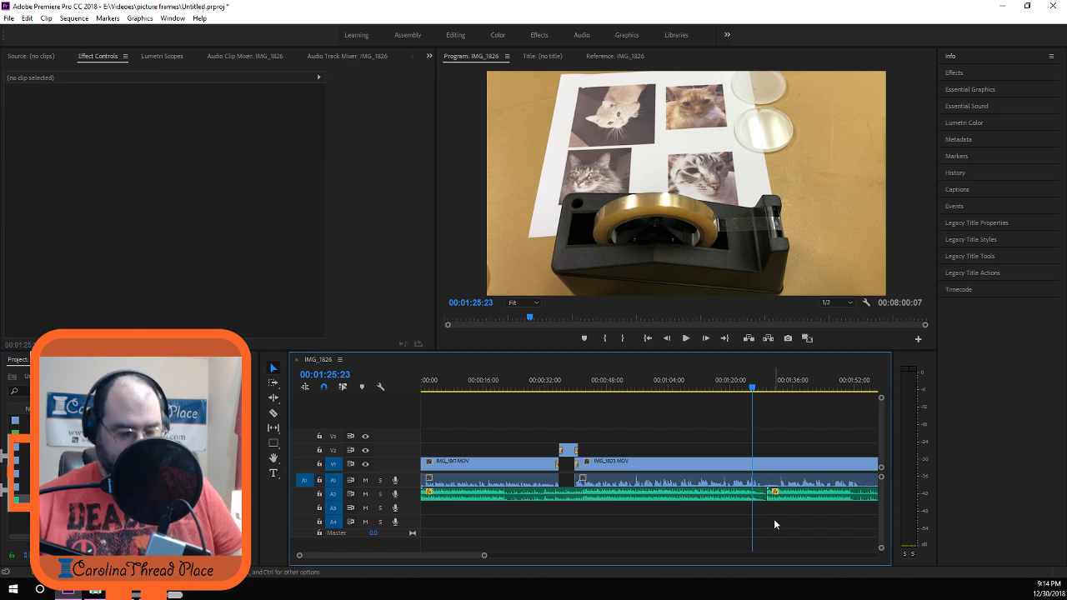
left_click(760, 495)
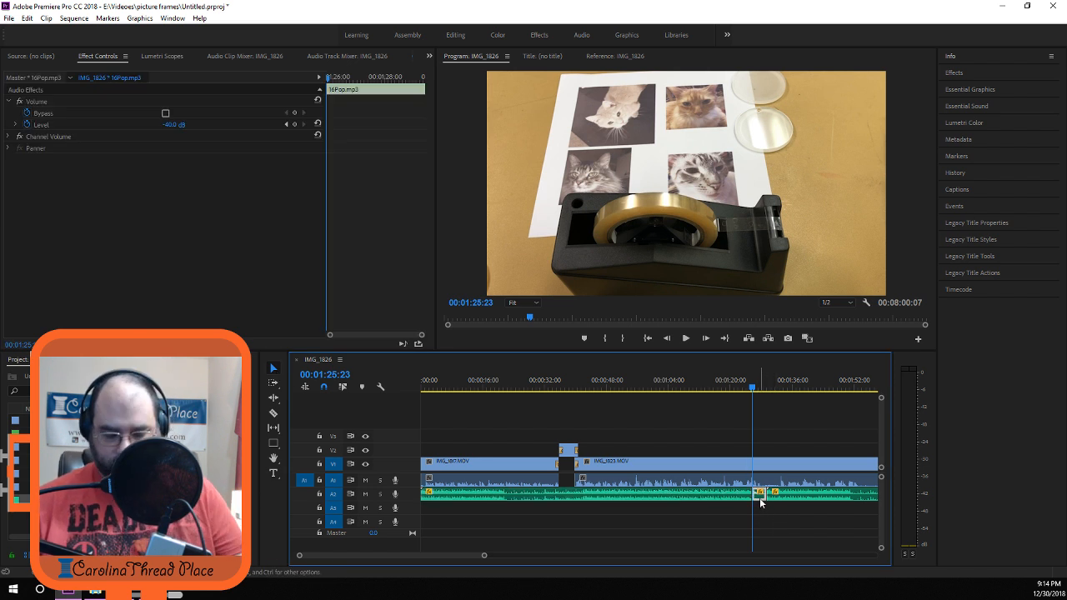
key("Delete")
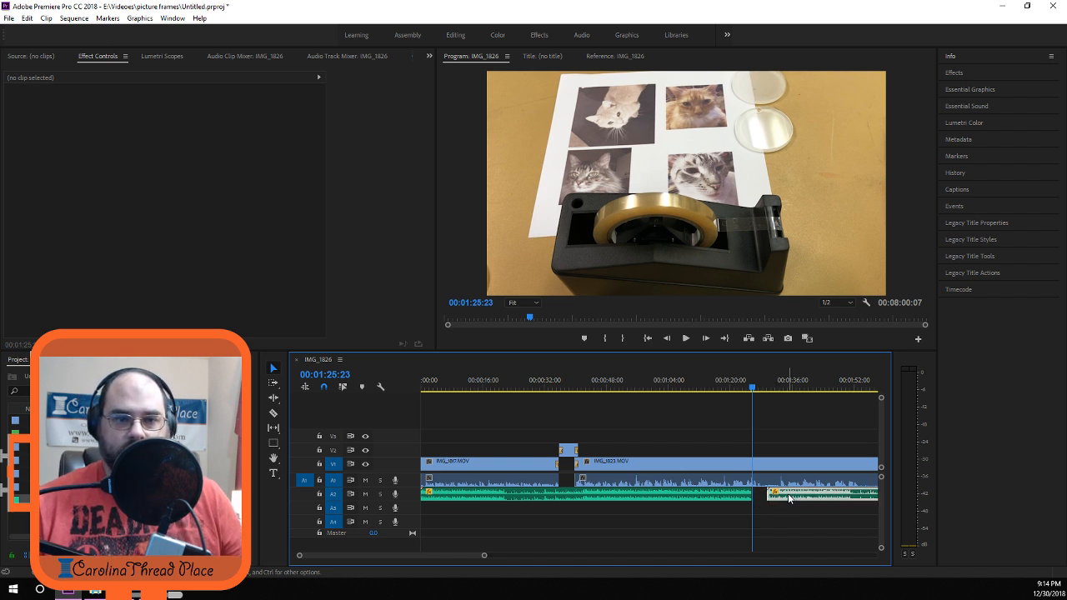
Move the second music clip against the trimmed first one on track A2, and delete that second clip.
left_click_drag(788, 498, 775, 500)
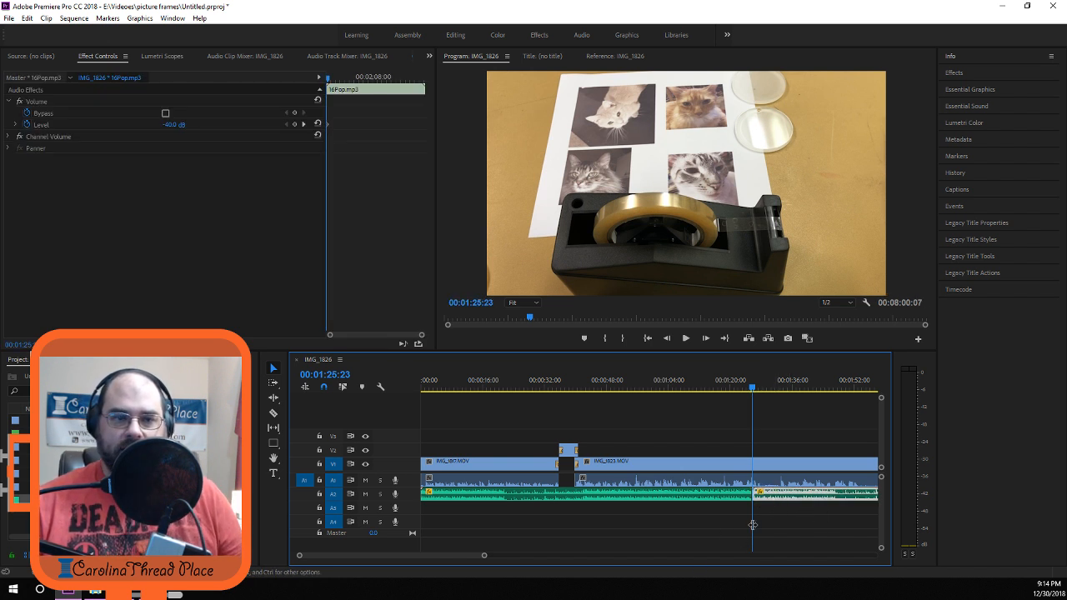
key("Delete")
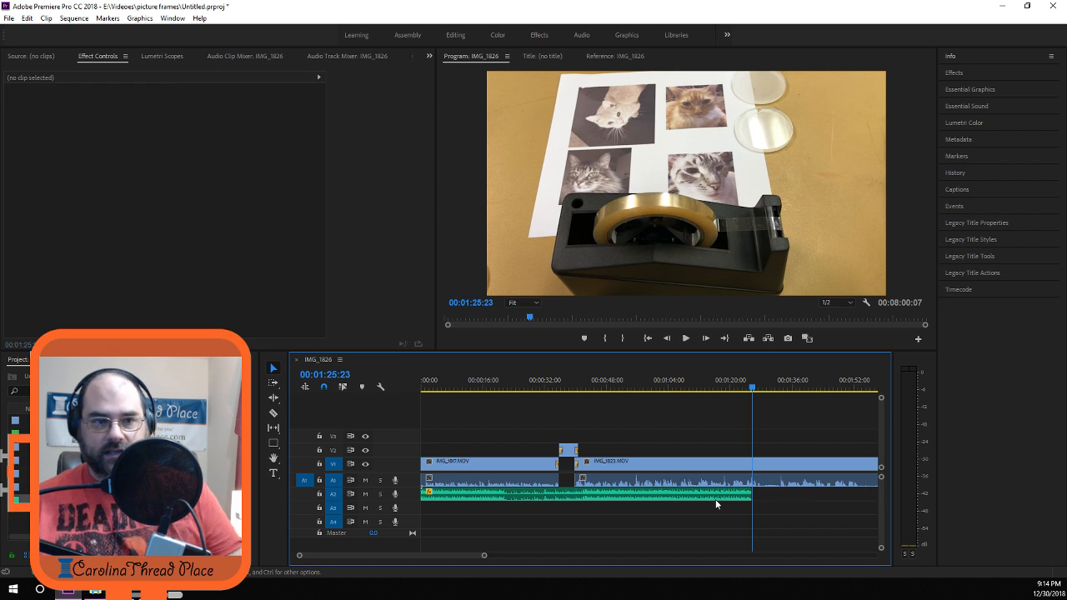
Repeat the trimmed 16Pop.mp3 clip end to end along track A3, and delete the surplus copy lying under IMG_1826.MOV.
left_click(703, 497)
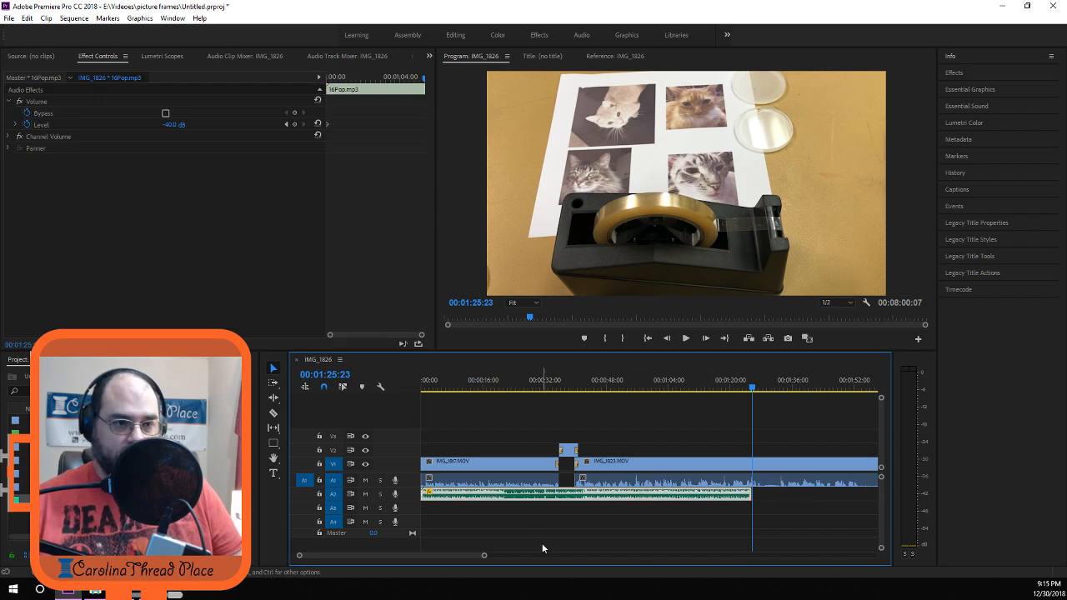
key("minus")
key("minus")
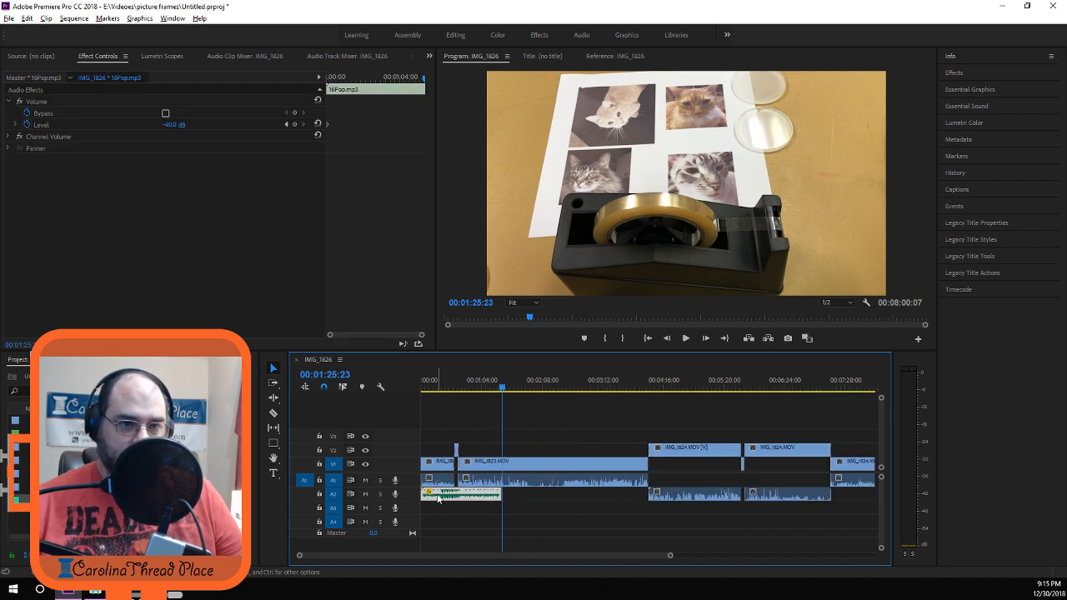
left_click_drag(439, 498, 769, 513)
left_click_drag(598, 553, 664, 555)
left_click_drag(571, 513, 672, 508)
left_click(668, 521)
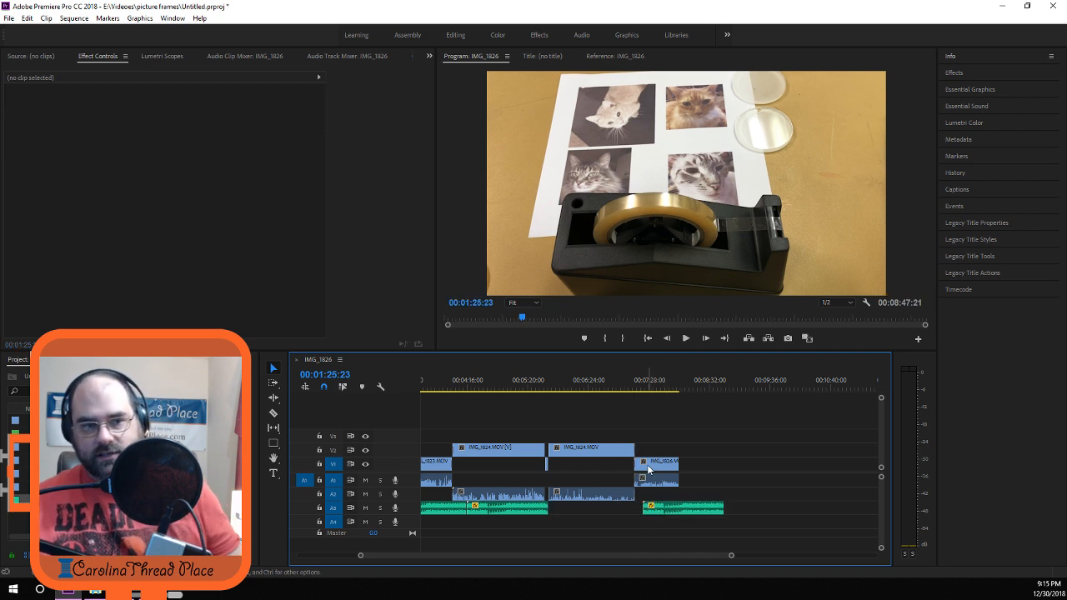
left_click(669, 509)
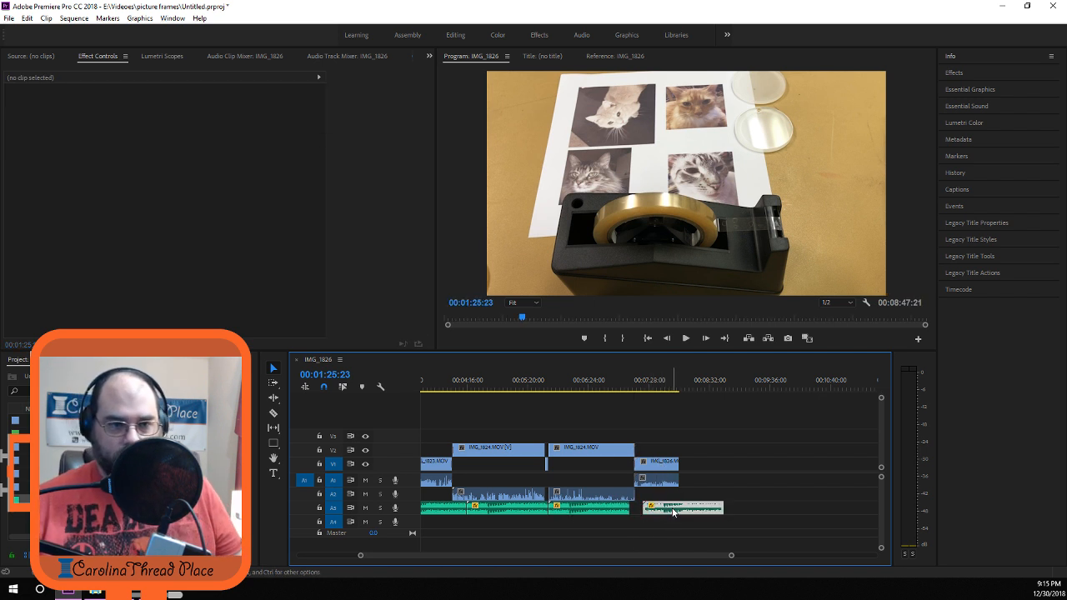
key("Delete")
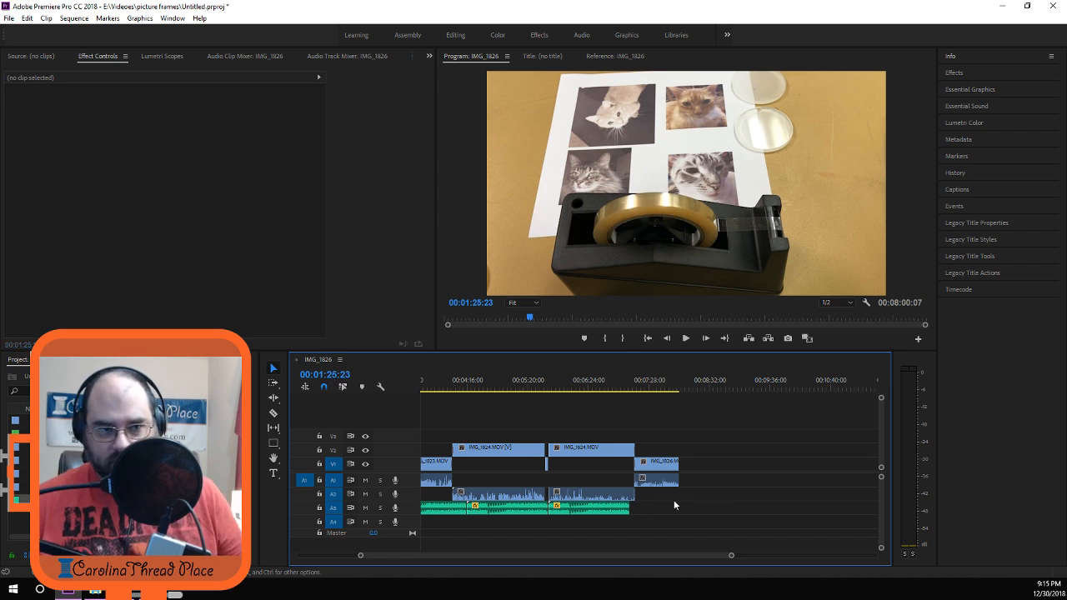
Add a full-length 16Pop.mp3 clip to the timeline and place it on track A4 so it ends with the last video clip.
left_click_drag(50, 500, 637, 515)
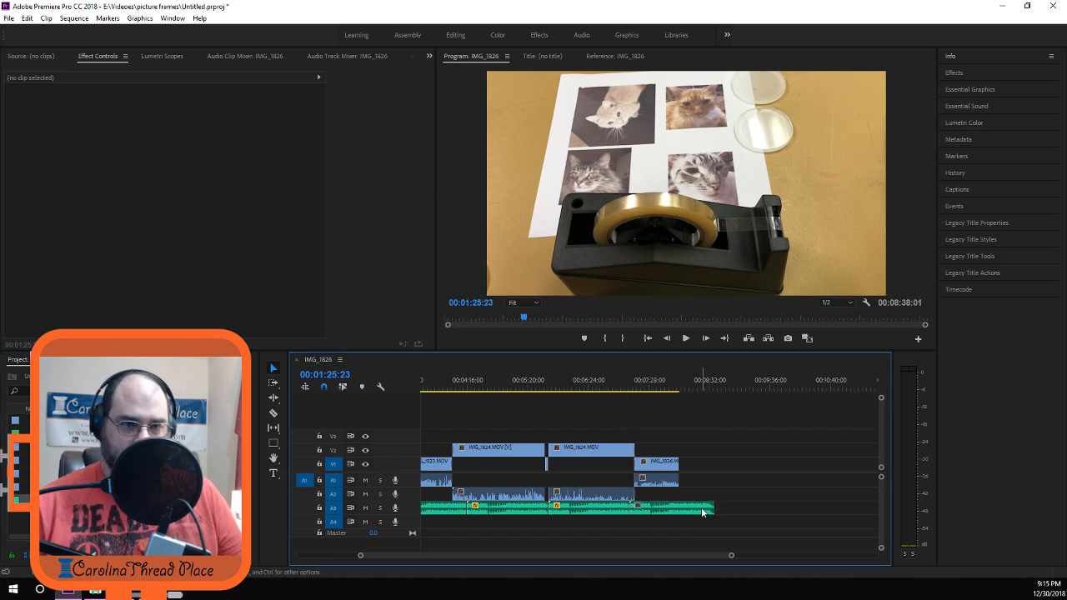
scroll(650, 508, "up", 6)
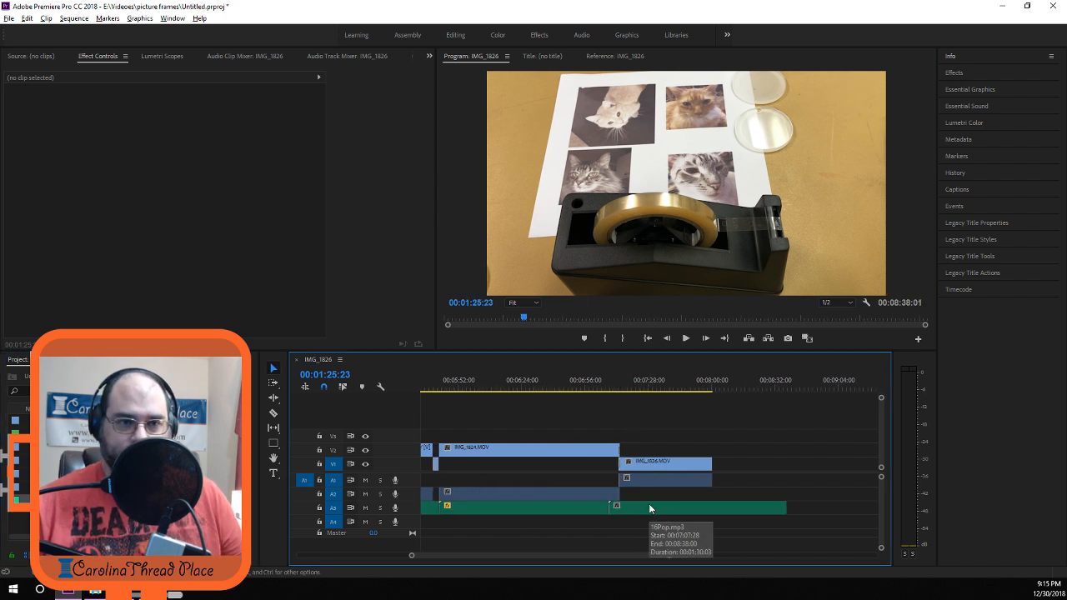
left_click_drag(647, 506, 594, 529)
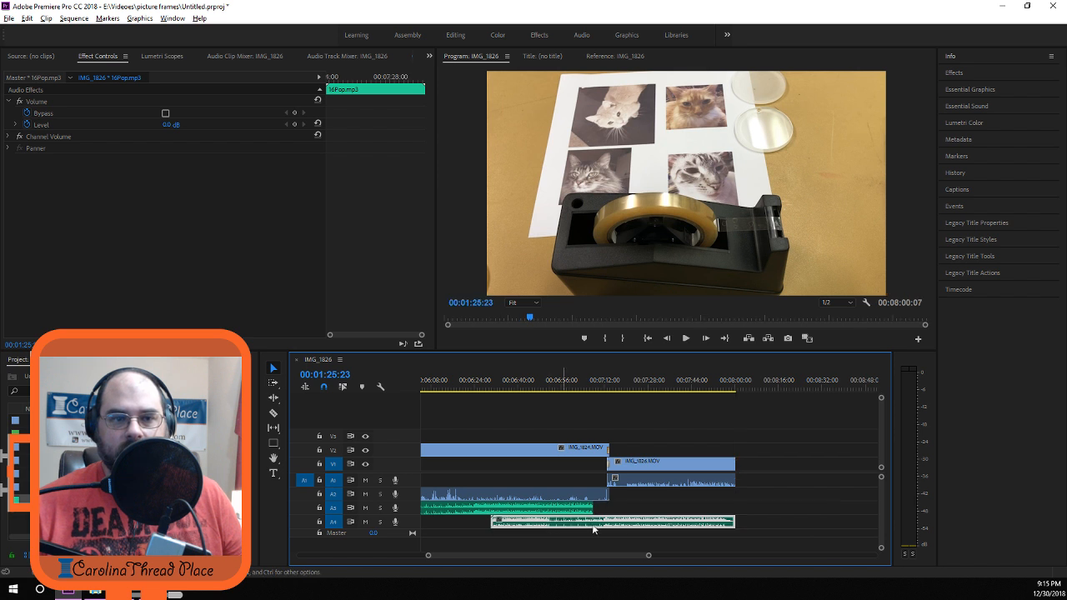
Cut the A4 music clip where the last A3 music clip ends, and delete the part before the cut.
left_click(273, 414)
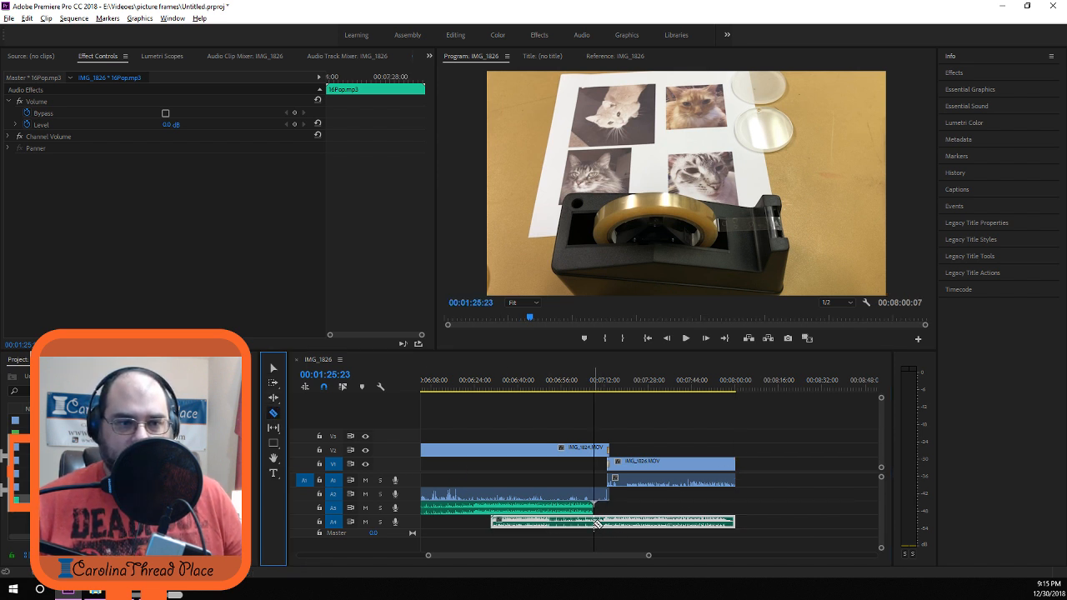
left_click(594, 525)
left_click(274, 368)
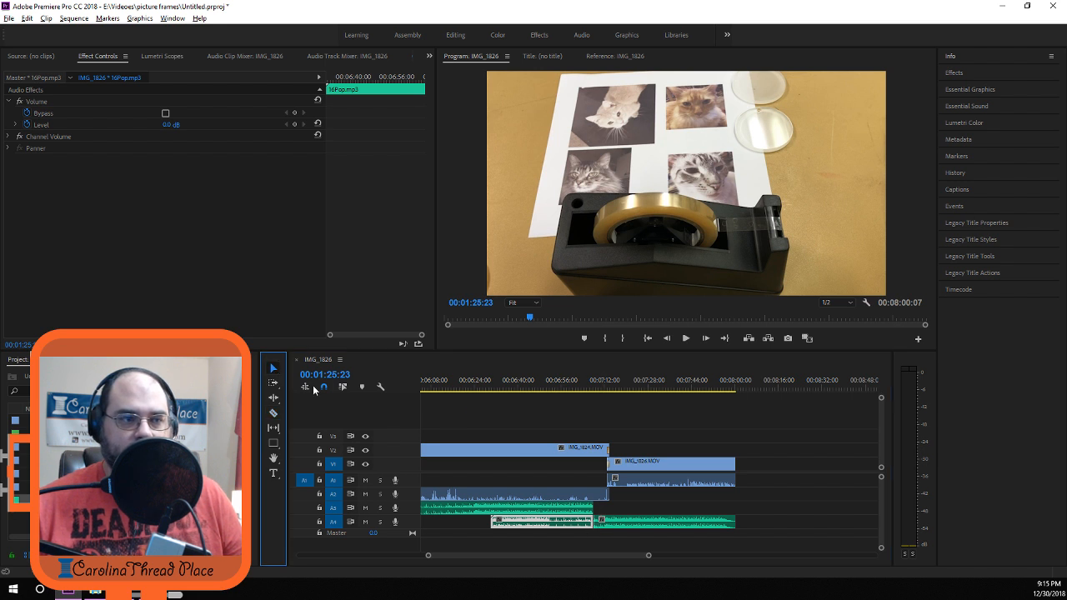
left_click(524, 524)
key("Delete")
Add a volume Level keyframe at 00:07:00:21 to the last music clip on track A3.
left_click(577, 509)
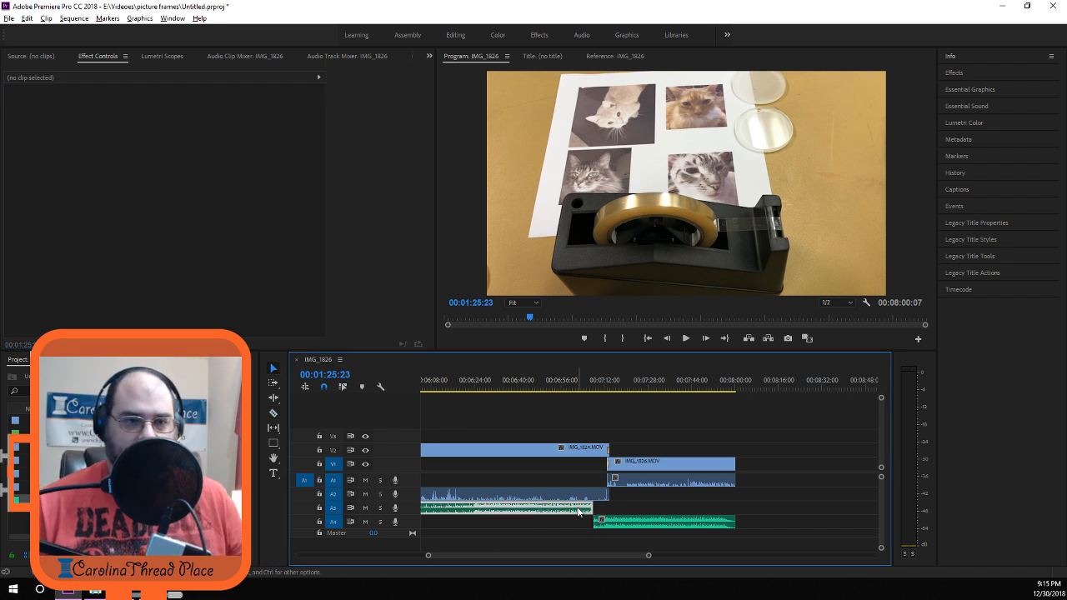
left_click_drag(575, 555, 557, 554)
left_click(450, 386)
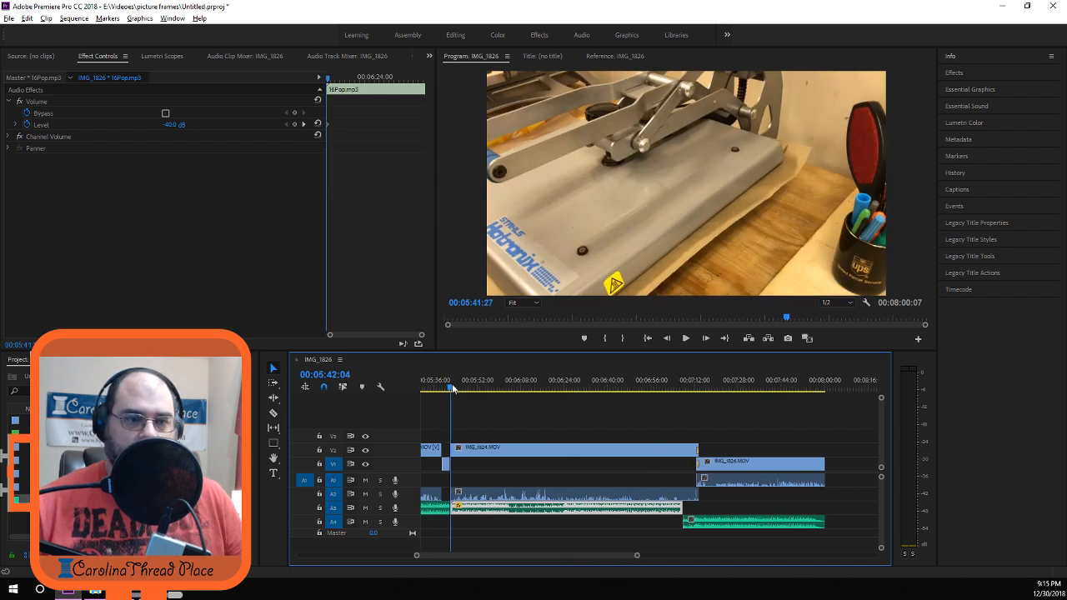
left_click_drag(452, 386, 453, 386)
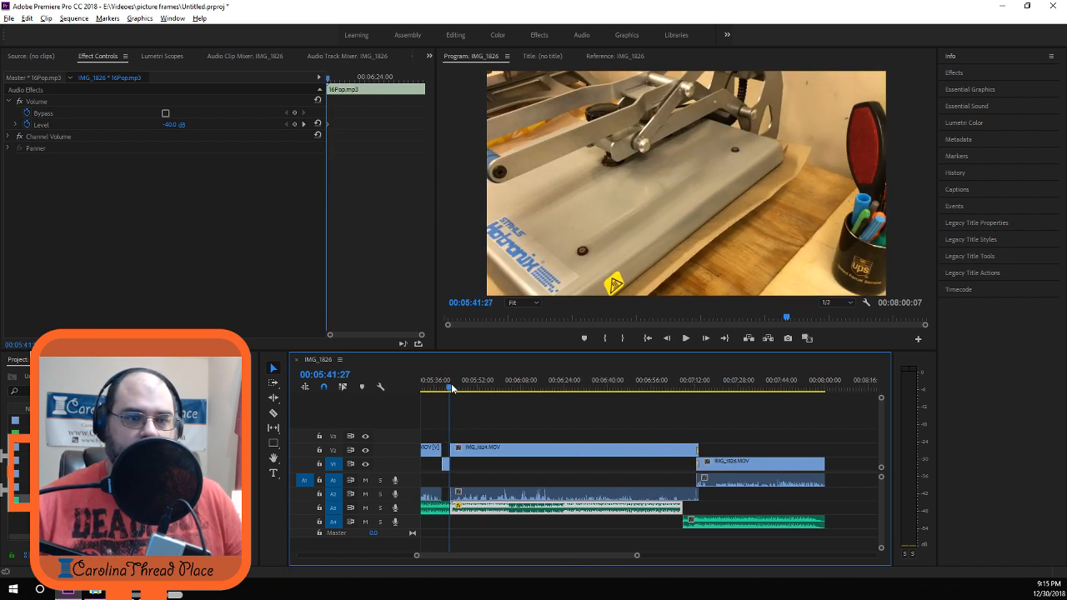
left_click_drag(452, 385, 665, 398)
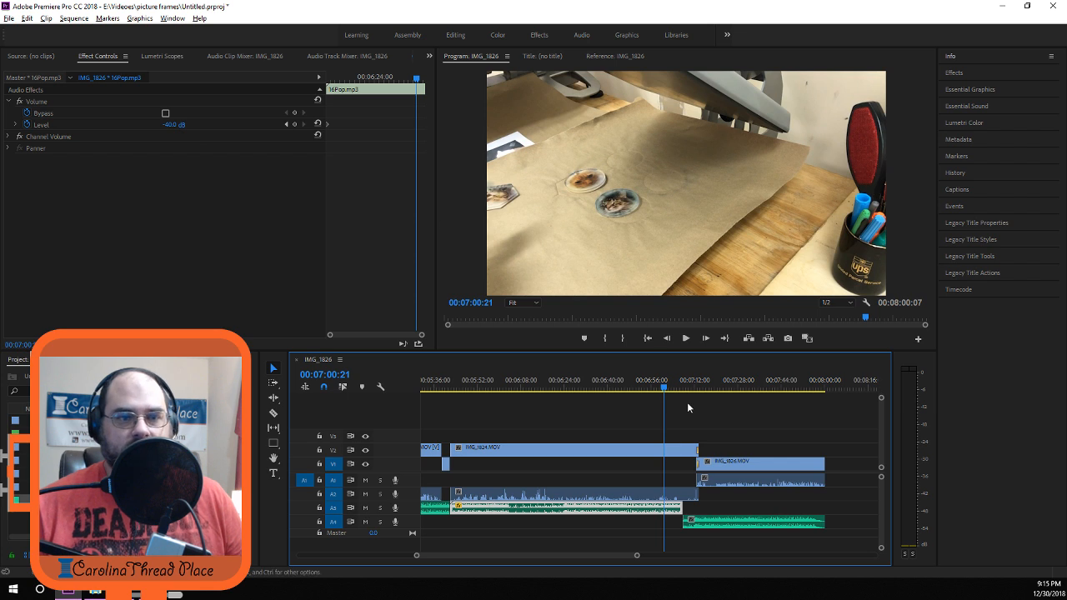
left_click(295, 124)
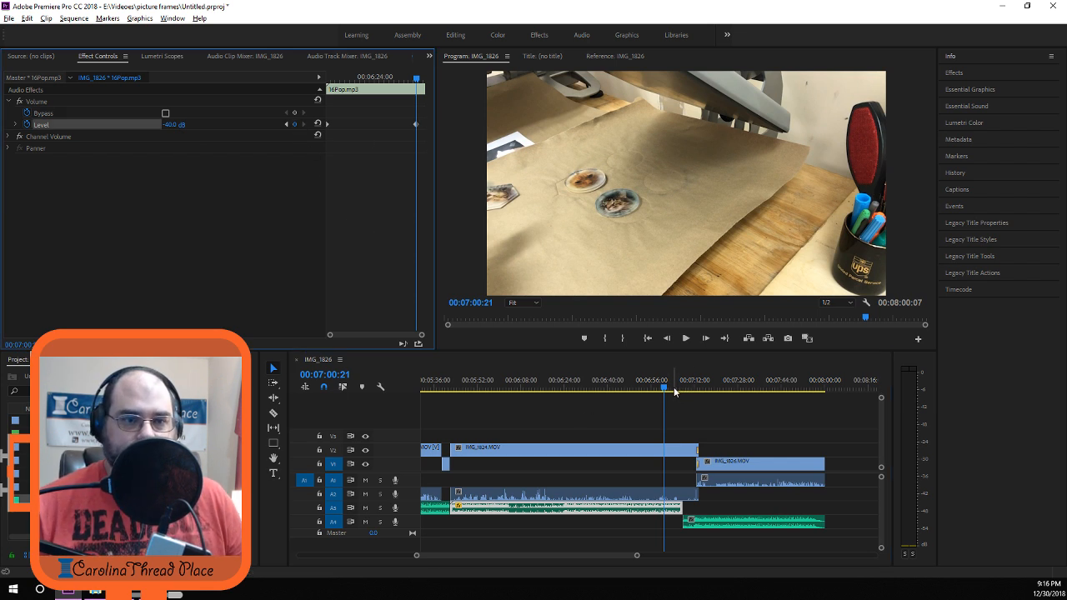
Set the last A3 music clip's volume level to -40.1 dB at 00:06:58:13 and to -100 dB at 00:07:07:19.
key("space")
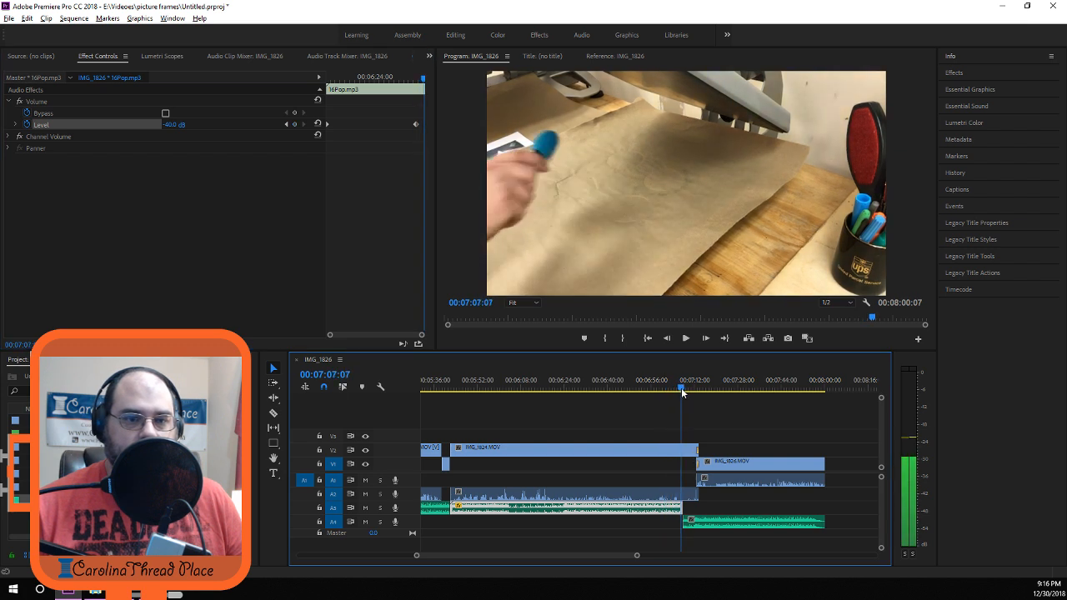
left_click(656, 389)
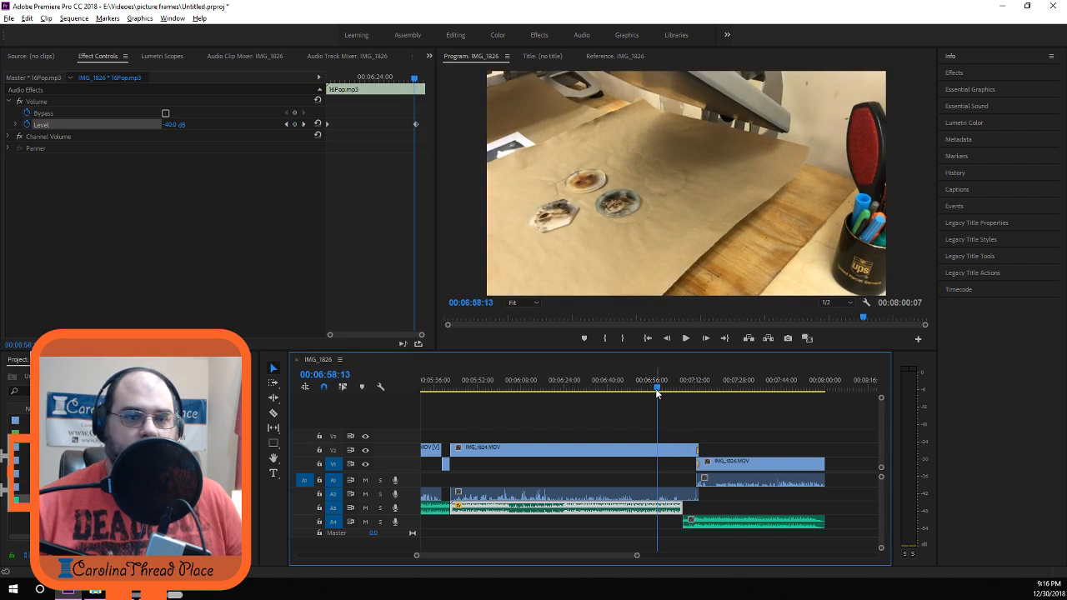
left_click(168, 125)
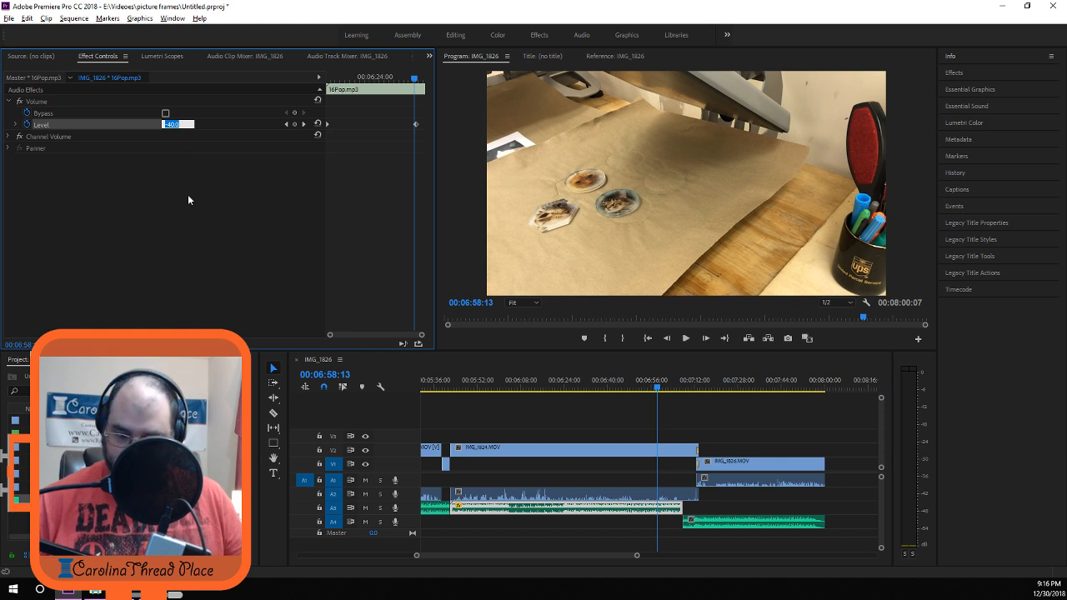
type("-")
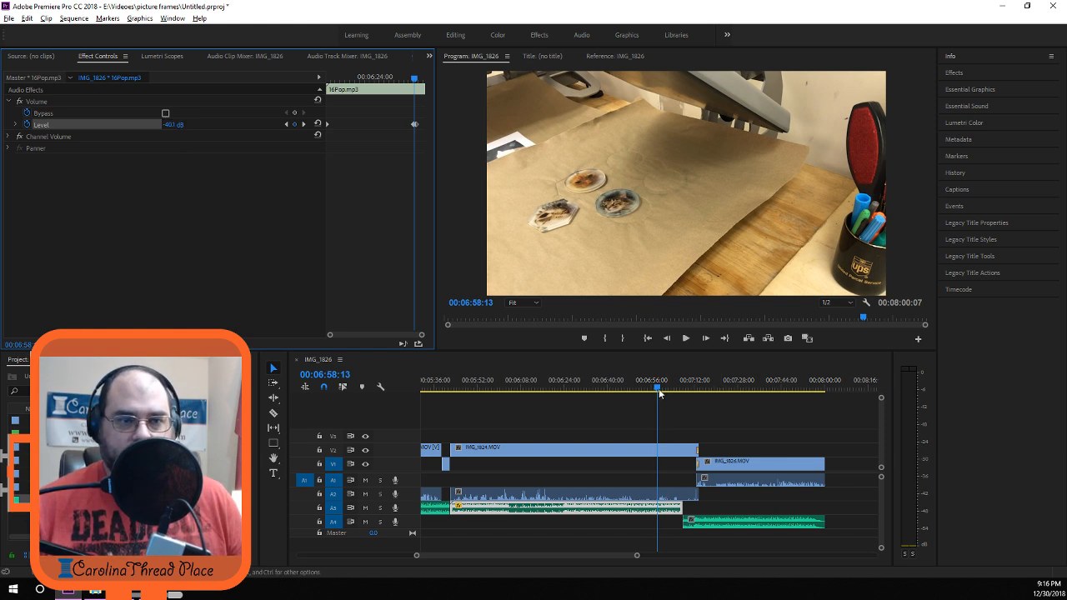
left_click_drag(658, 390, 683, 394)
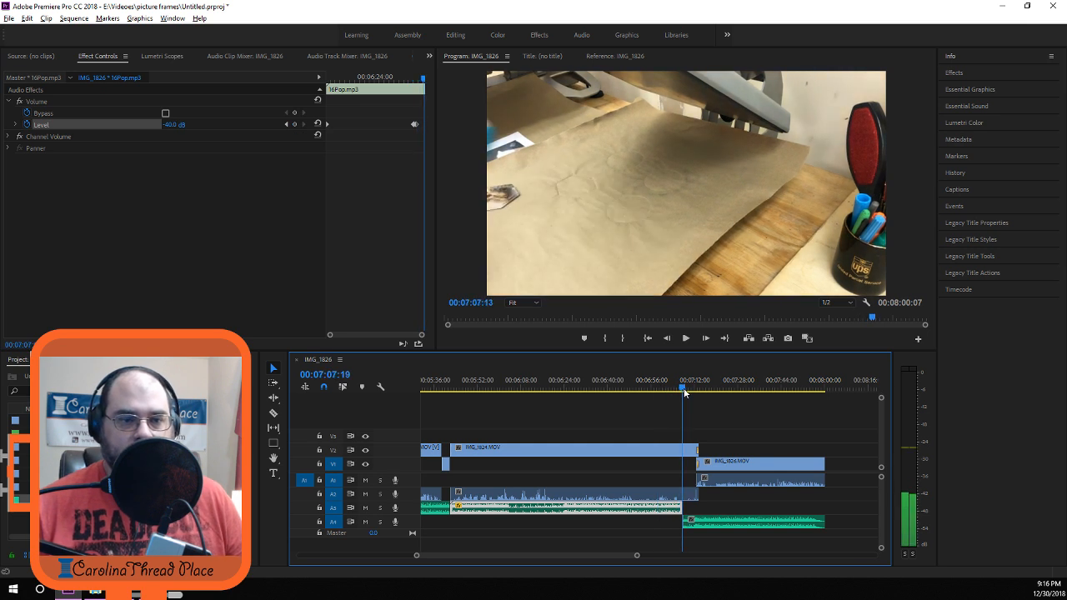
left_click(183, 126)
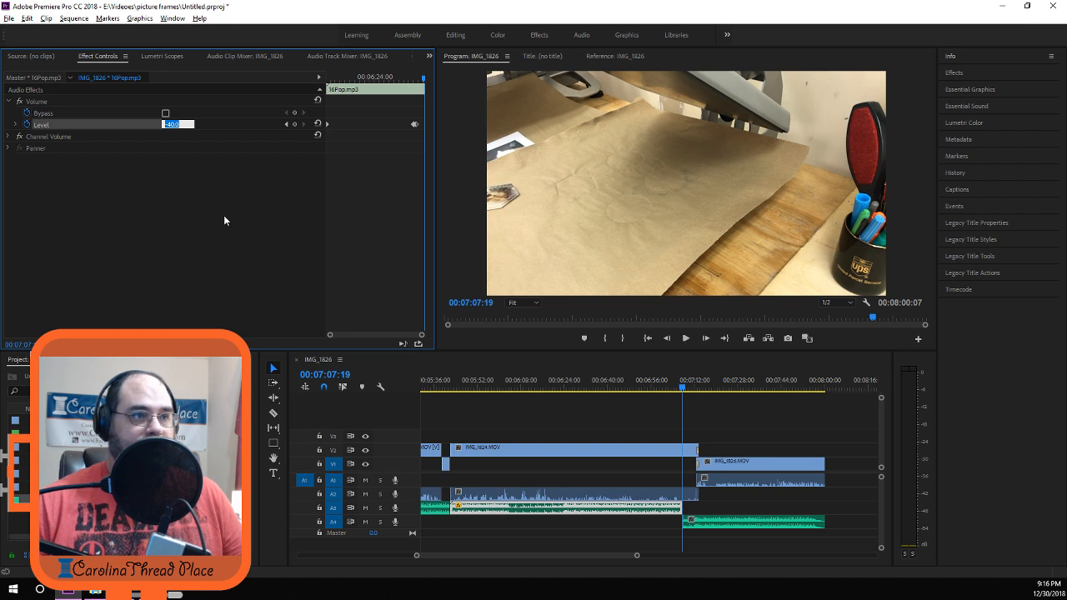
type("-")
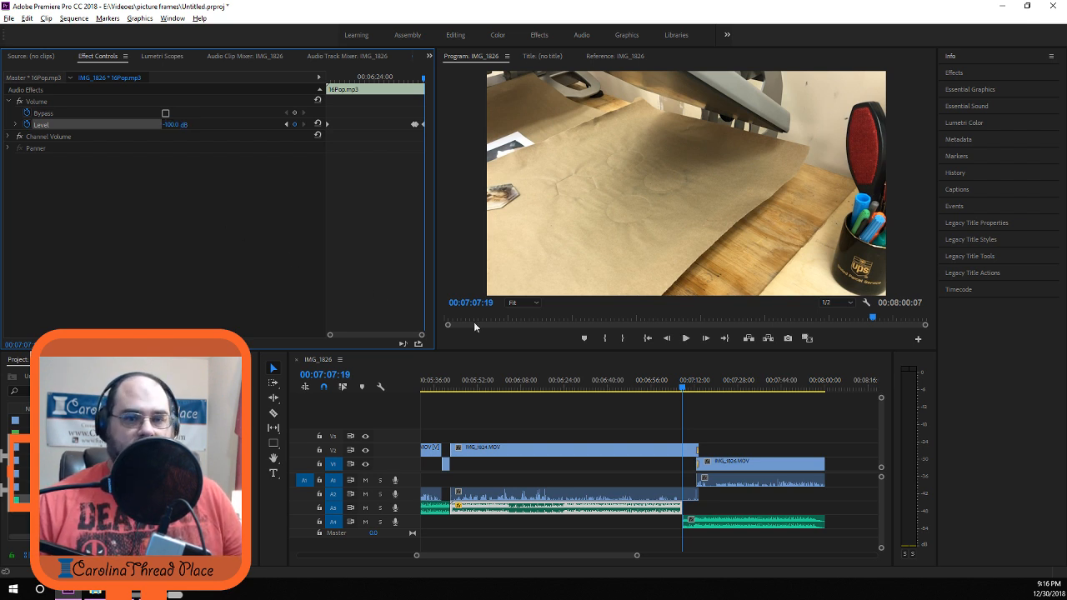
Play the end of the last A3 music clip through to 00:07:08:22 to check its fade-out.
left_click_drag(683, 387, 629, 394)
key("space")
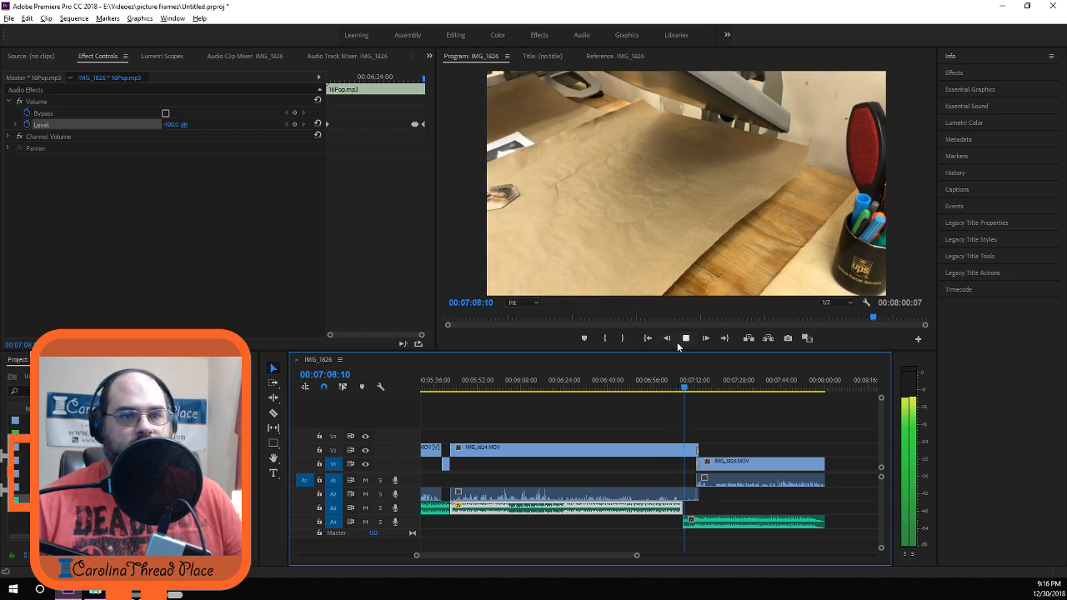
left_click(693, 415)
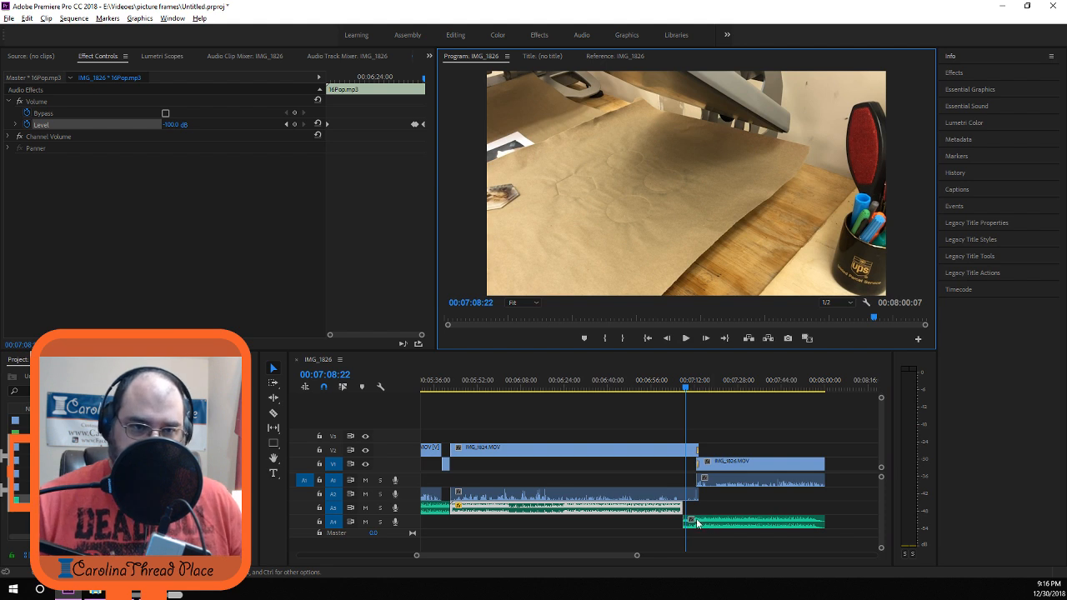
Move the A4 music clip to start at 00:06:59:26, and fade its level from -100 dB there to -40 dB at 00:07:07:19.
left_click_drag(686, 392, 661, 392)
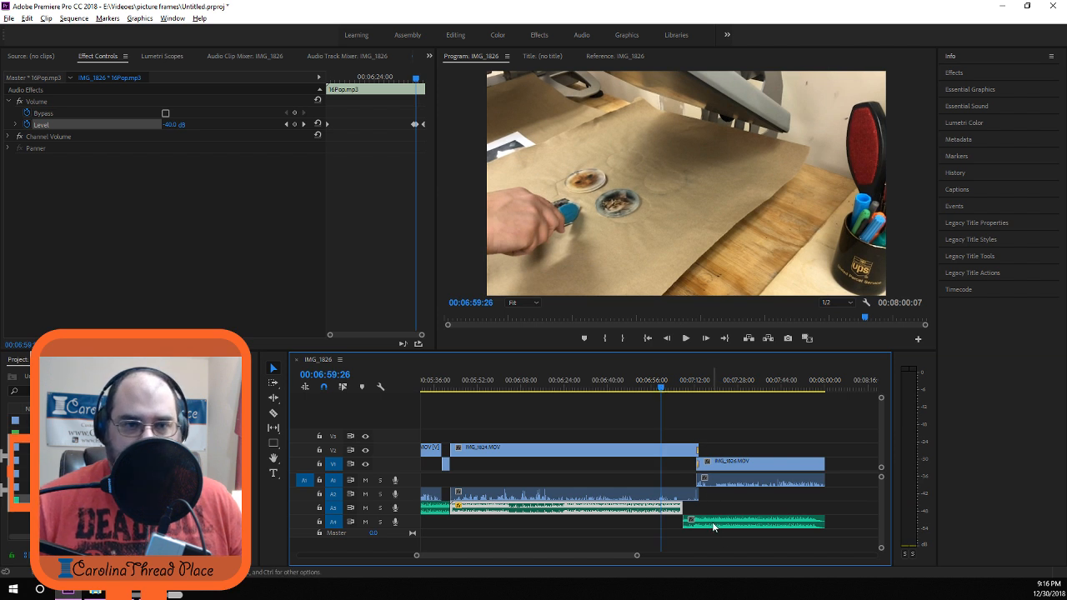
left_click_drag(712, 526, 690, 527)
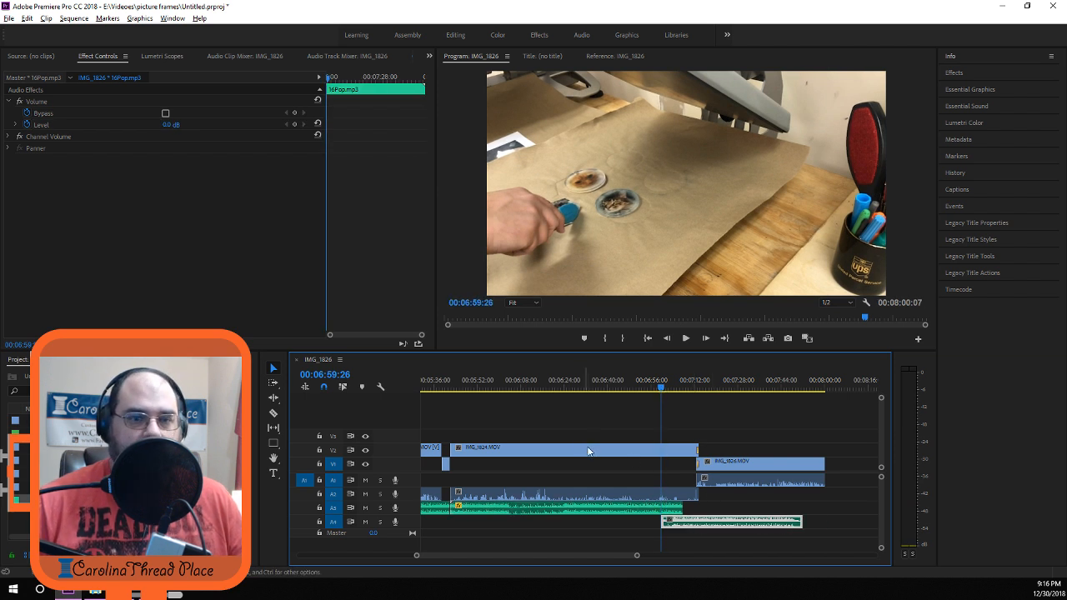
left_click(178, 123)
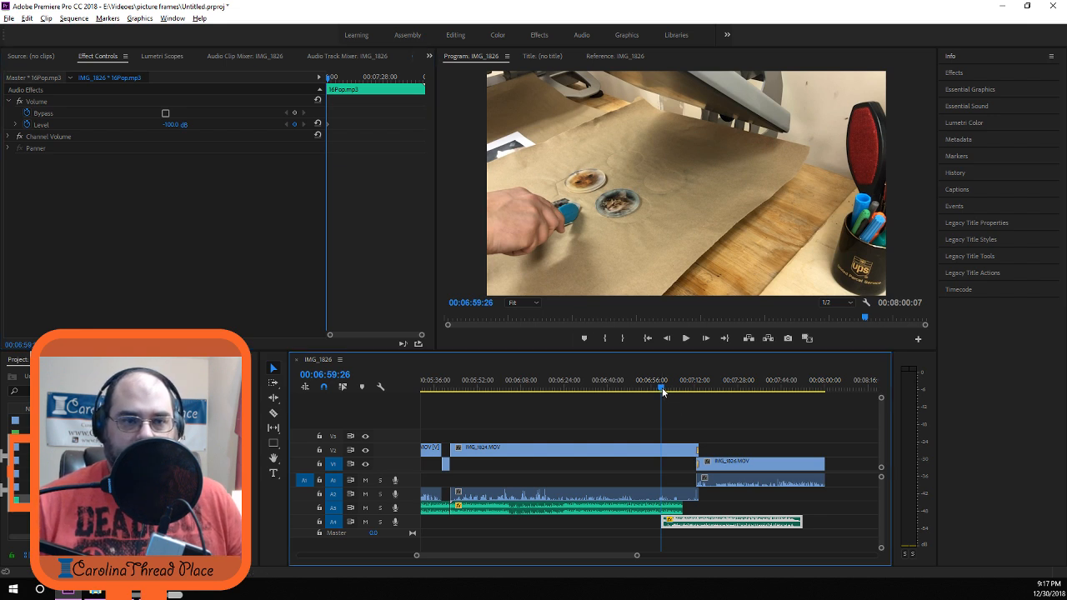
left_click_drag(664, 389, 681, 389)
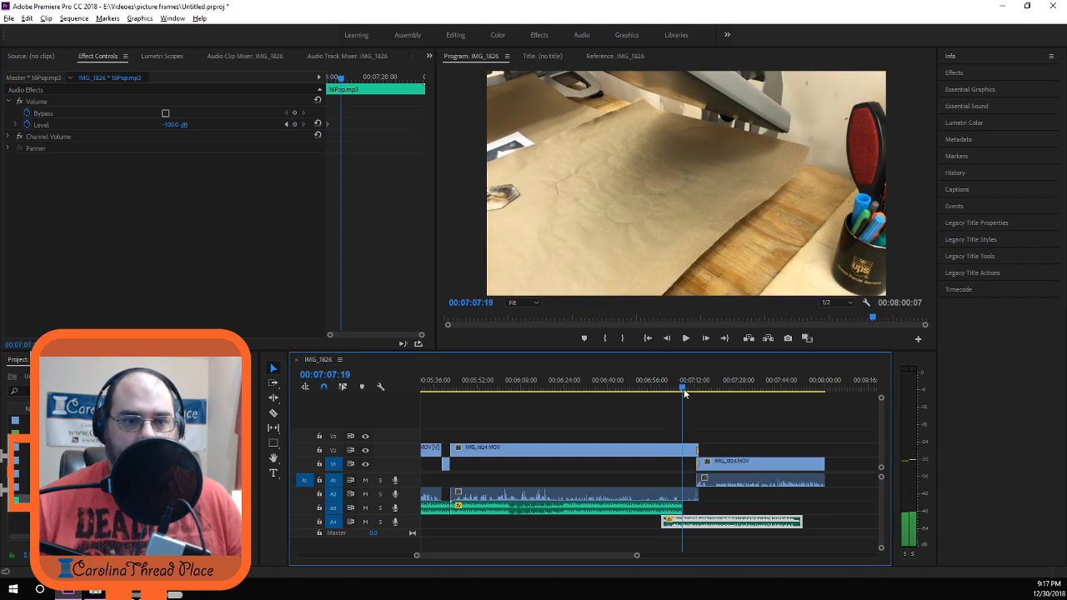
left_click(175, 124)
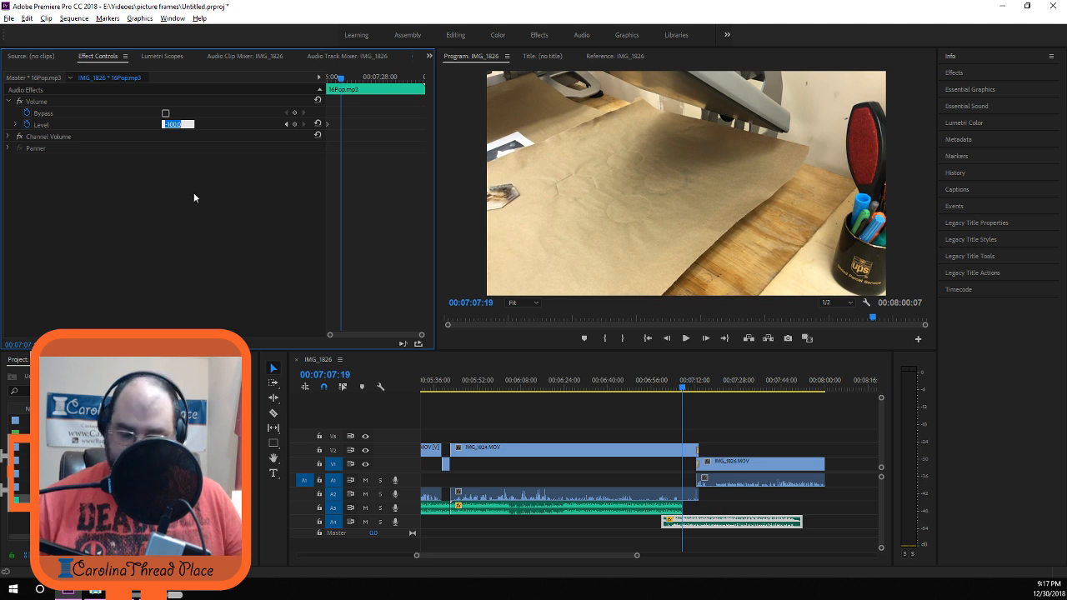
type("-")
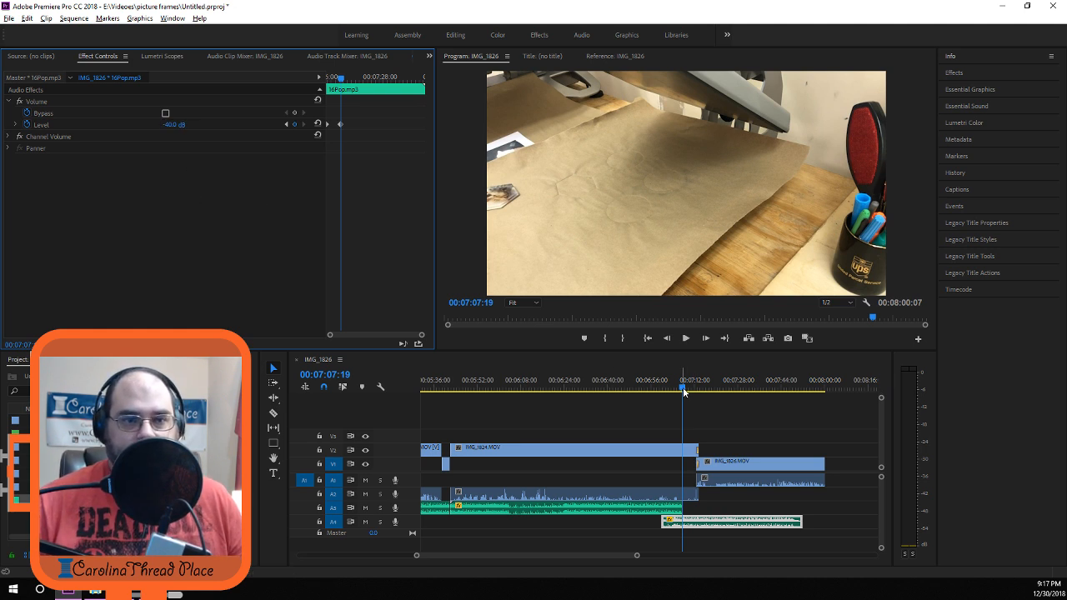
Play the overlap of the A3 and A4 music clips through to 00:07:15:18 to check the crossfade.
left_click_drag(684, 391, 661, 390)
key("space")
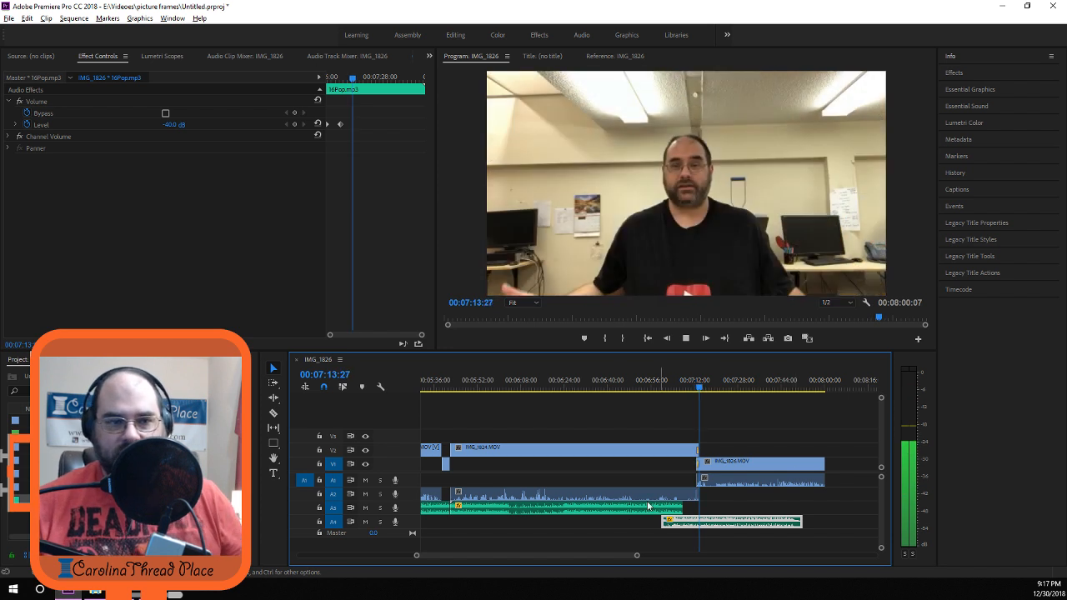
key("space")
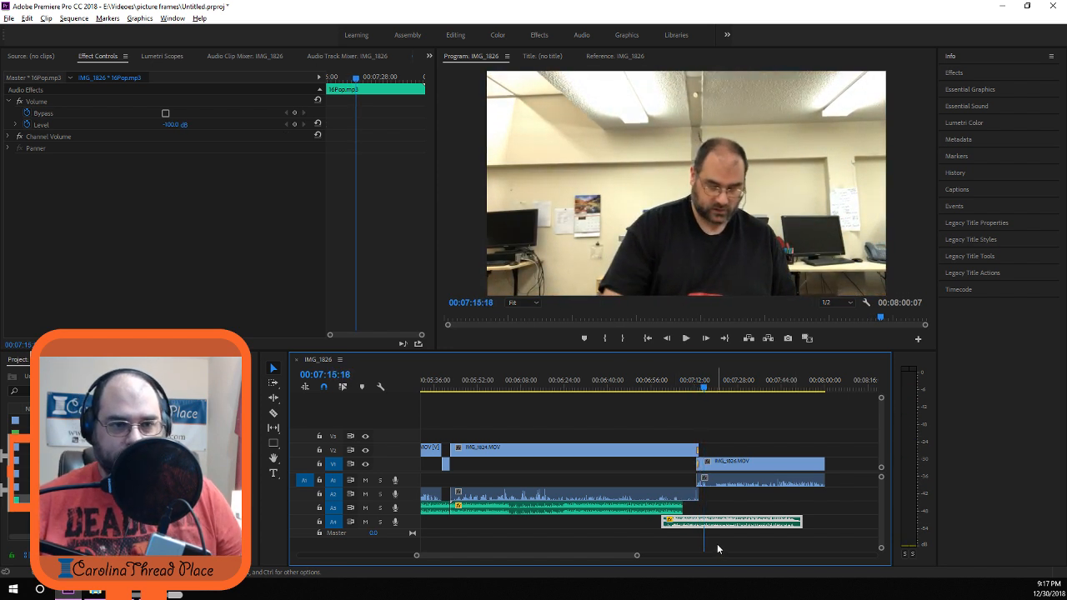
Undo the fade, move and cut edits back to the full-length music clip on track A4, and select that clip.
key("ctrl+z")
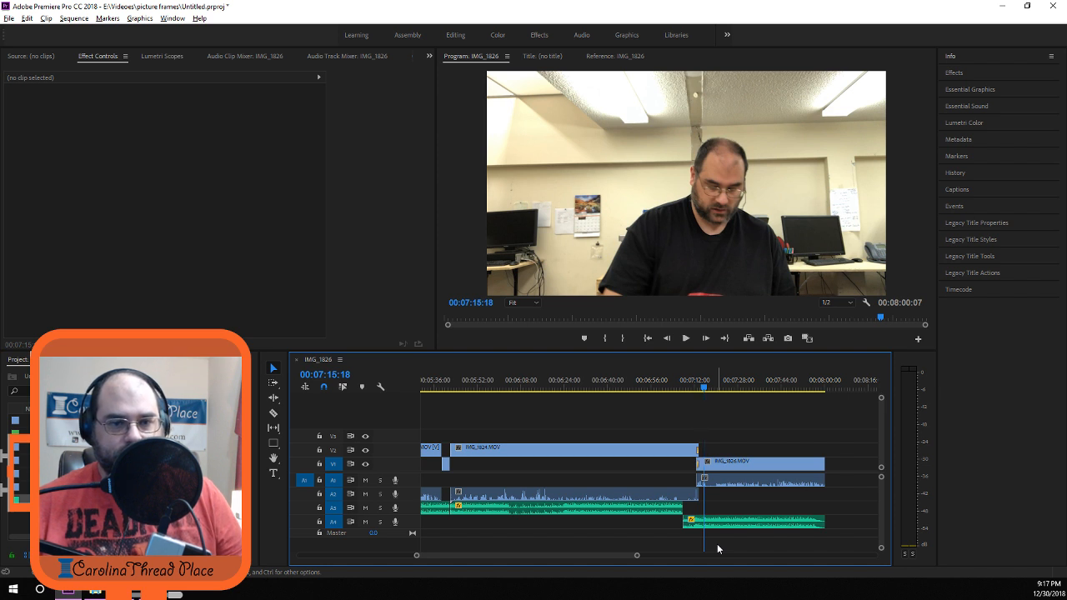
key("ctrl+shift+z")
left_click(661, 526)
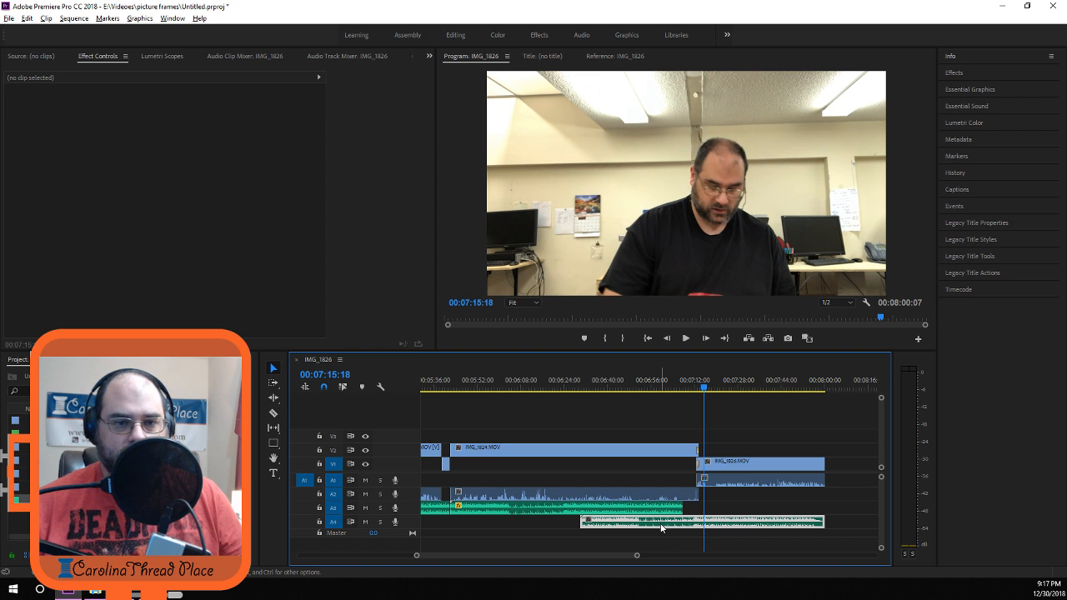
left_click(661, 527)
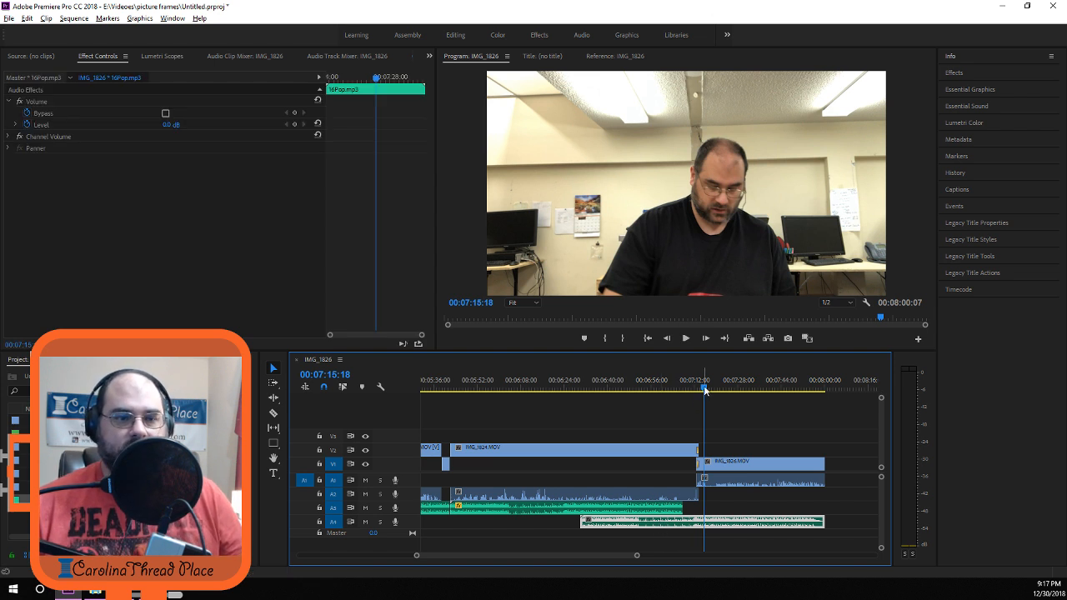
Set a level keyframe of -40.1 dB on the last A3 music clip at 00:06:30:00.
left_click_drag(702, 389, 581, 392)
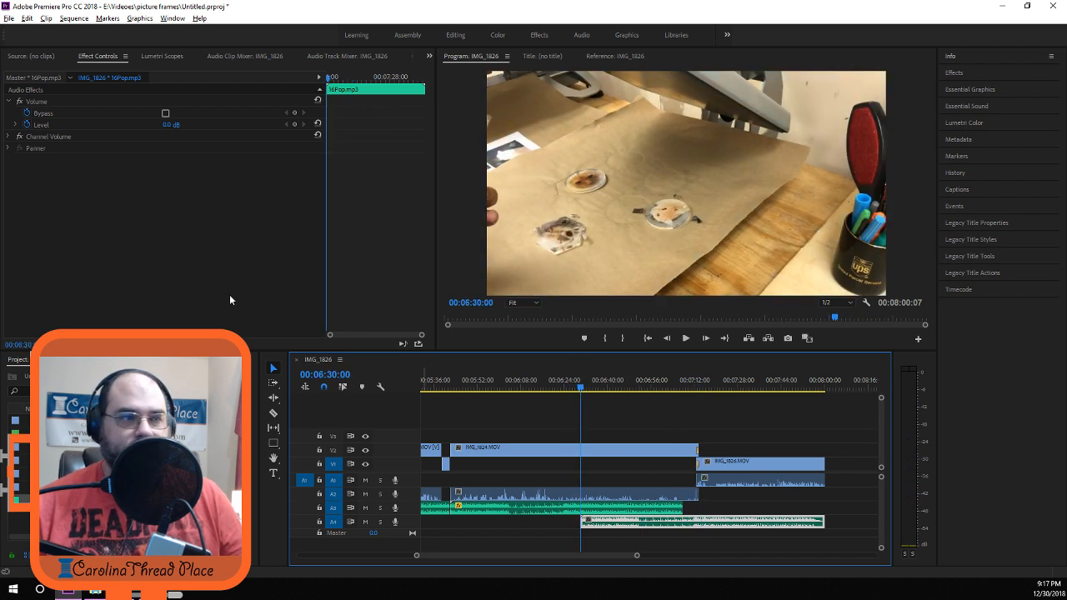
left_click(583, 508)
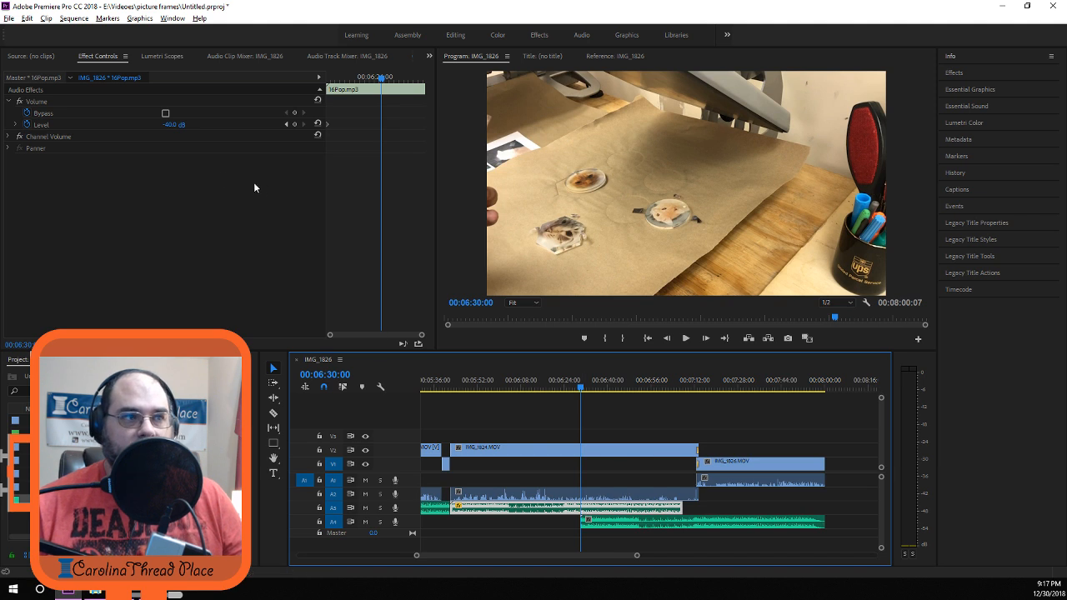
left_click(176, 123)
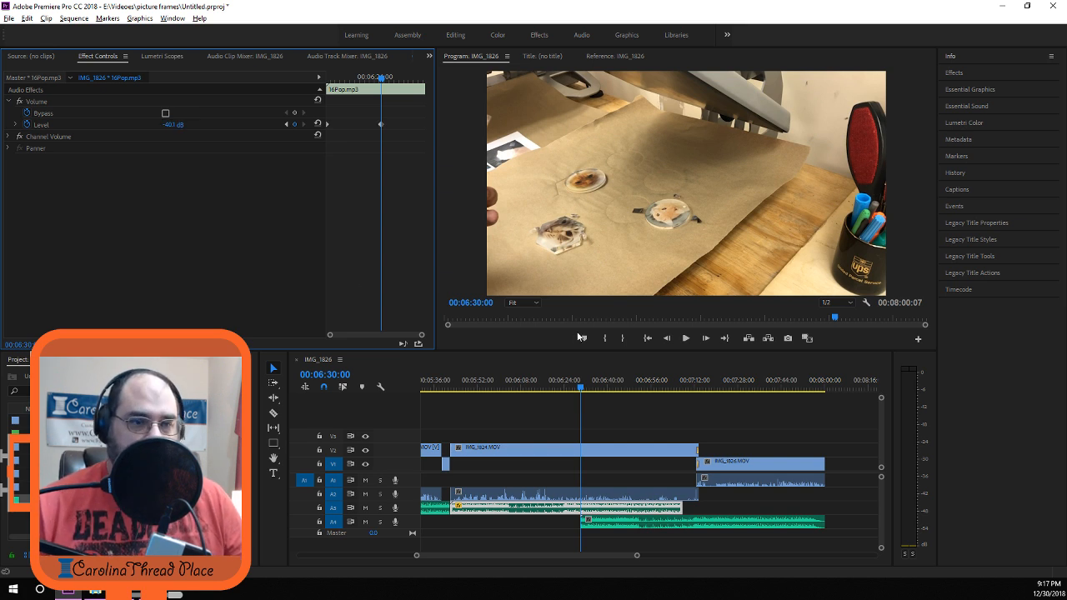
Fade the A4 music clip from -100 dB at 00:06:30:00 to -40 dB at 00:07:07:19, and the A3 clip to -100 dB there.
left_click(601, 525)
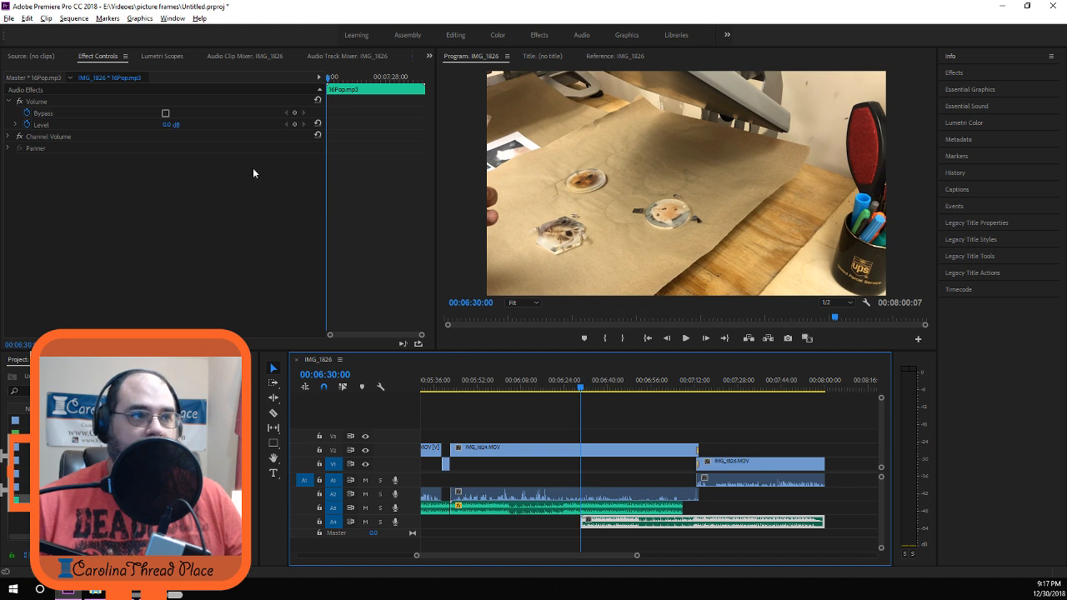
left_click(184, 136)
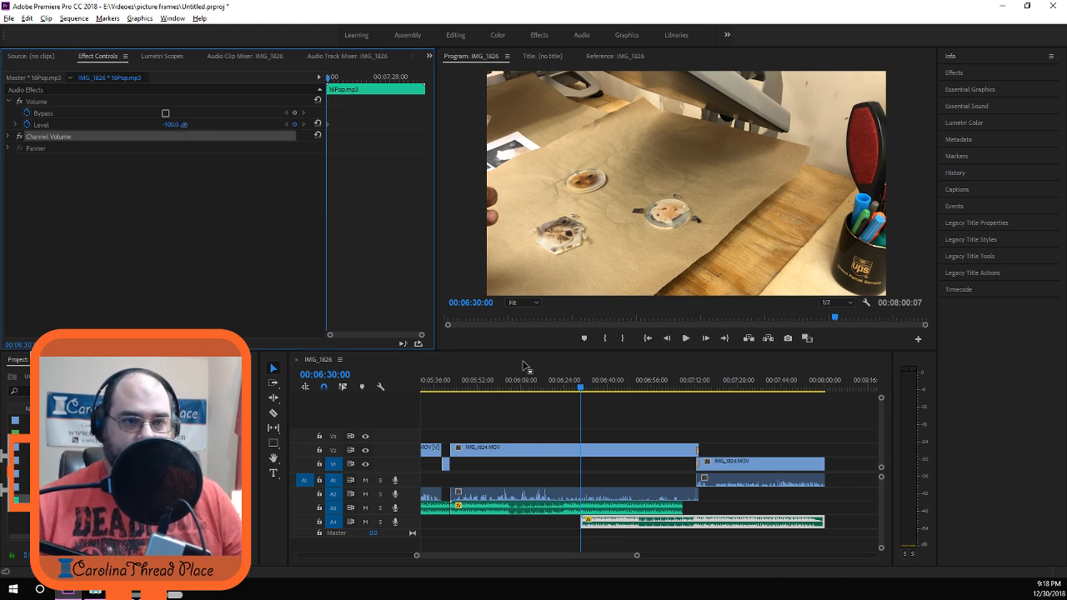
left_click_drag(583, 389, 685, 394)
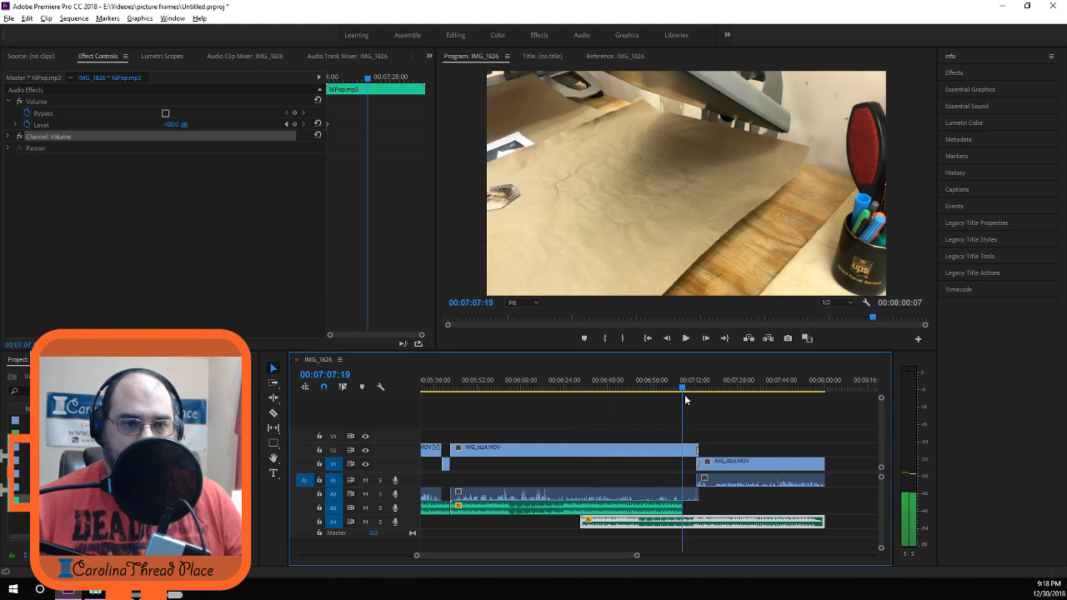
left_click(178, 127)
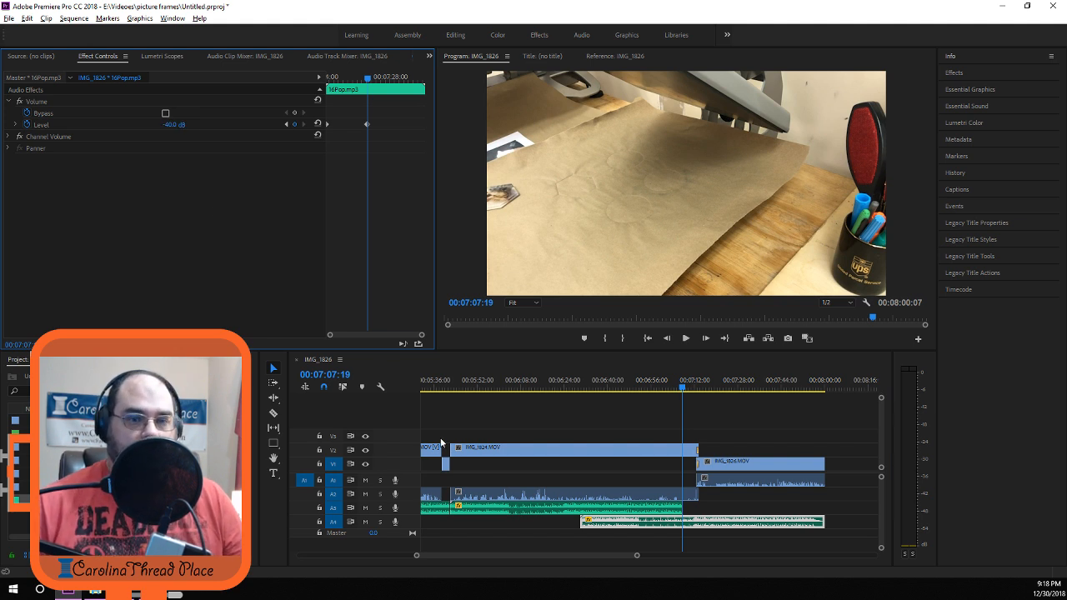
left_click(655, 508)
left_click(171, 125)
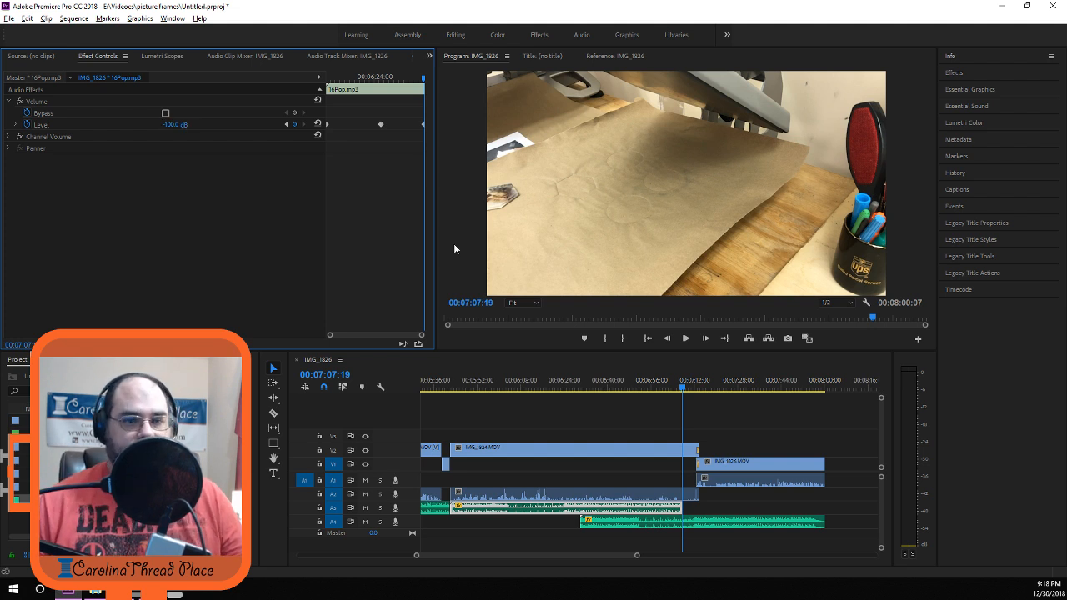
Play the start of the A3 and A4 music overlap through to 00:06:50:05 to check the long crossfade.
left_click(575, 385)
key("space")
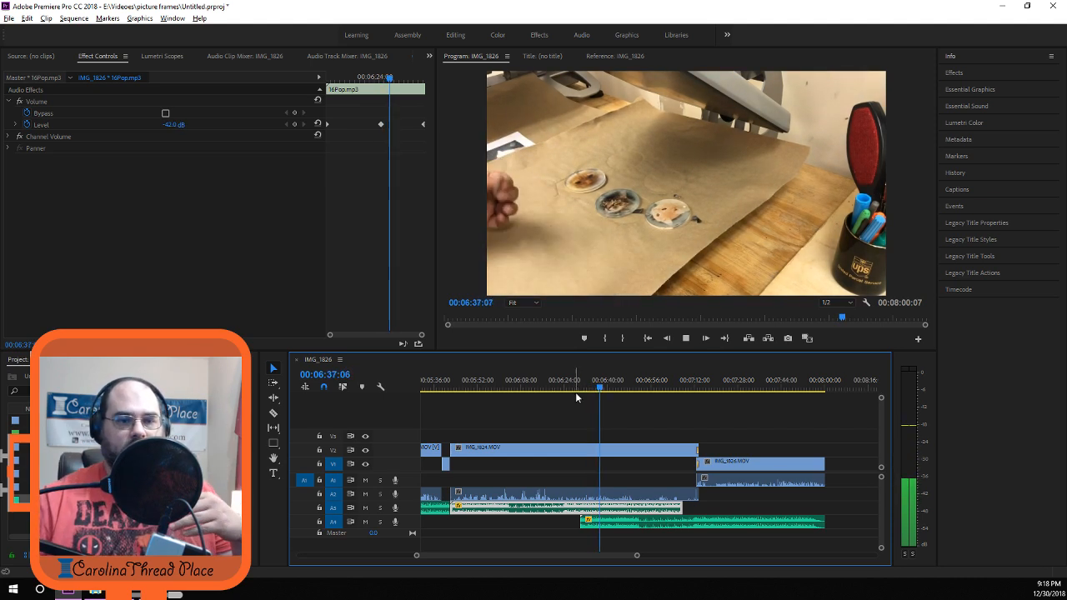
left_click(609, 524)
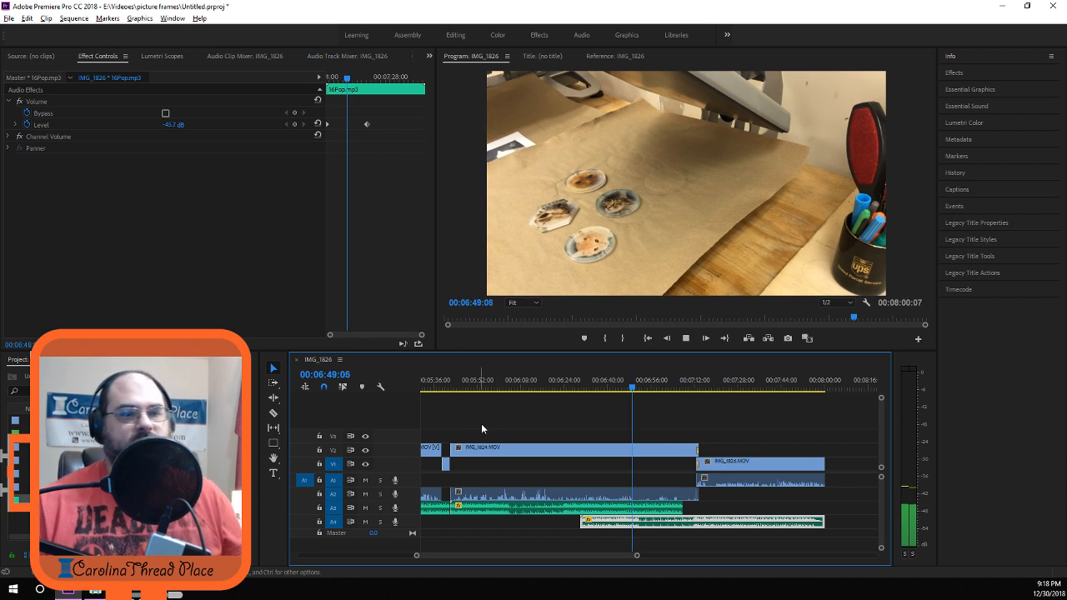
left_click(686, 337)
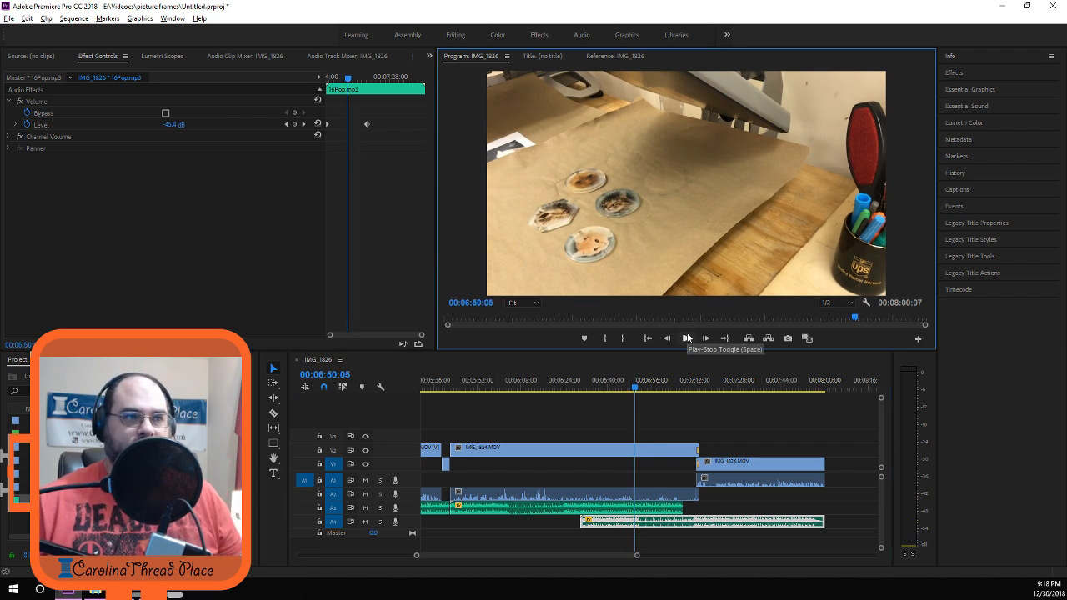
Shorten the last A3 music clip's fade-out by setting its level to -100 dB at 00:06:42:08.
left_click(642, 510)
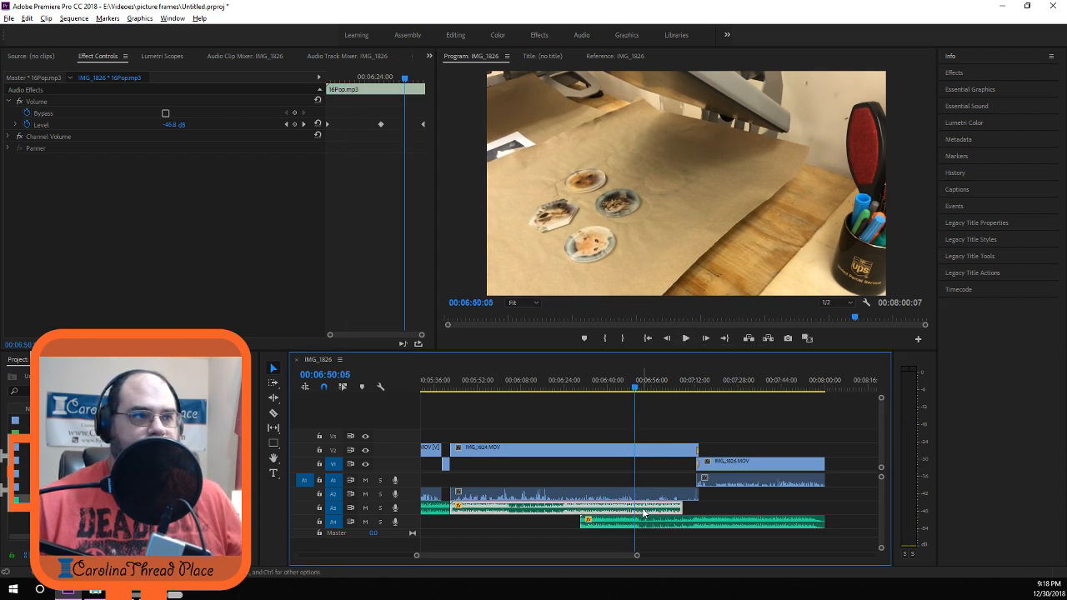
left_click(644, 525)
left_click(606, 510)
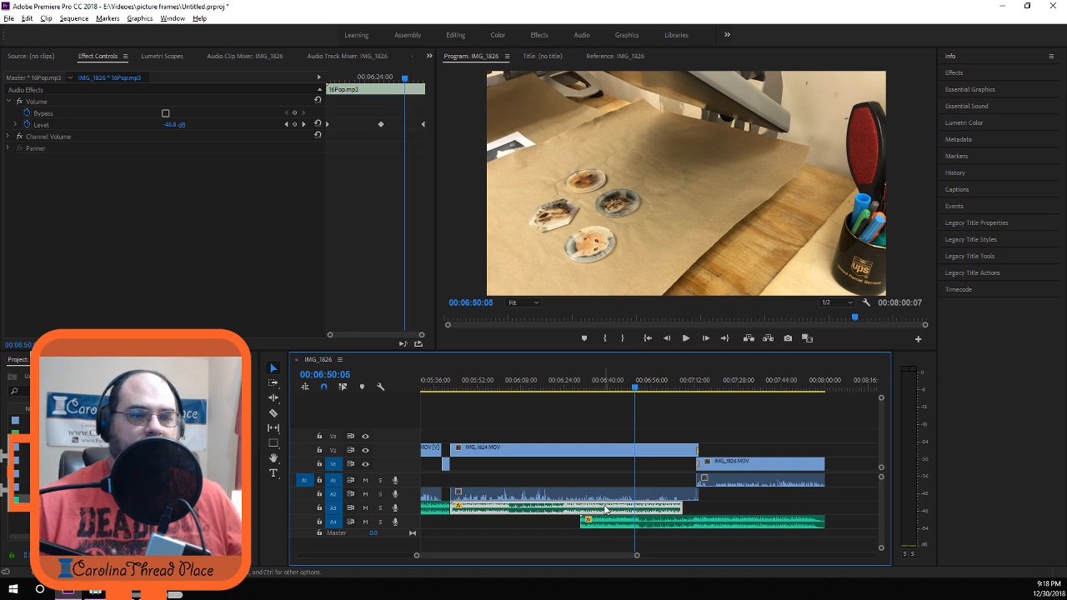
mouse_move(635, 387)
left_mouse_down()
mouse_move(581, 390)
mouse_move(614, 390)
left_mouse_up()
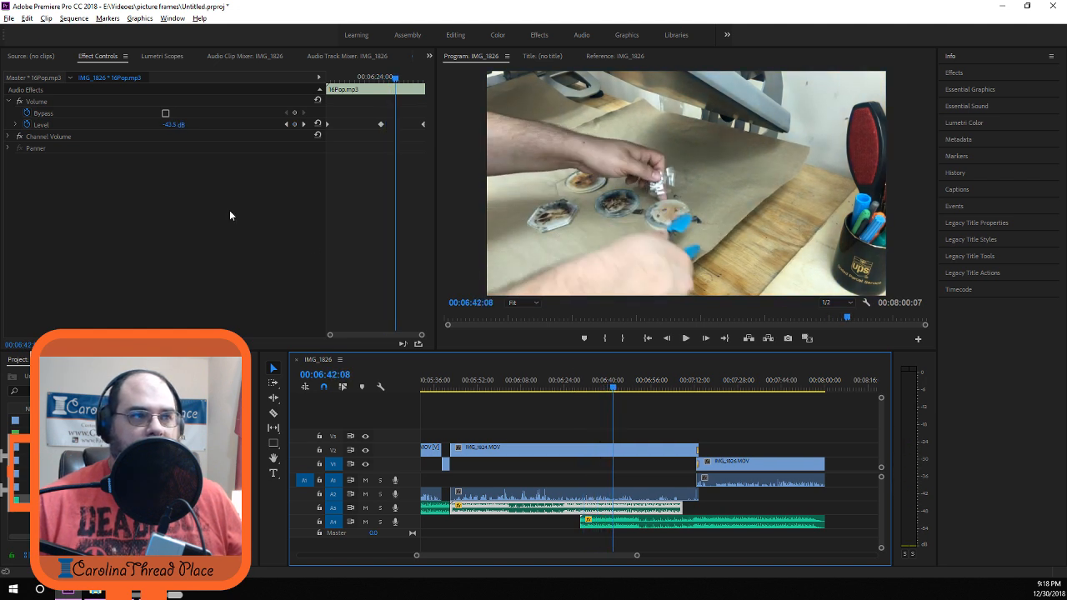
left_click(170, 136)
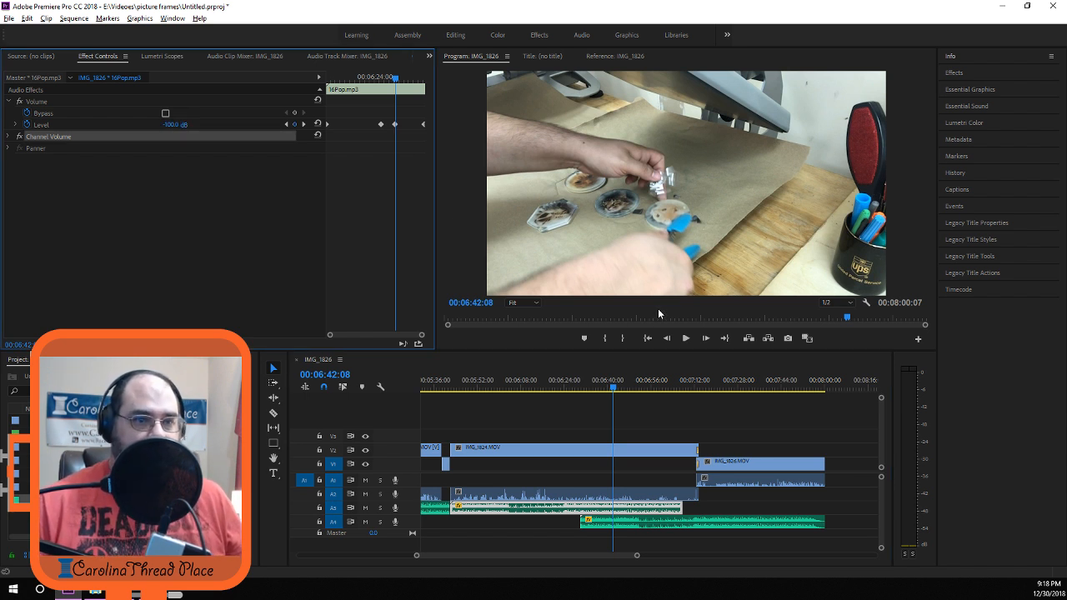
Play the music overlap from 00:06:29:05 to about 00:07:00:12 to check the shortened A3 fade-out.
left_click_drag(614, 392, 577, 391)
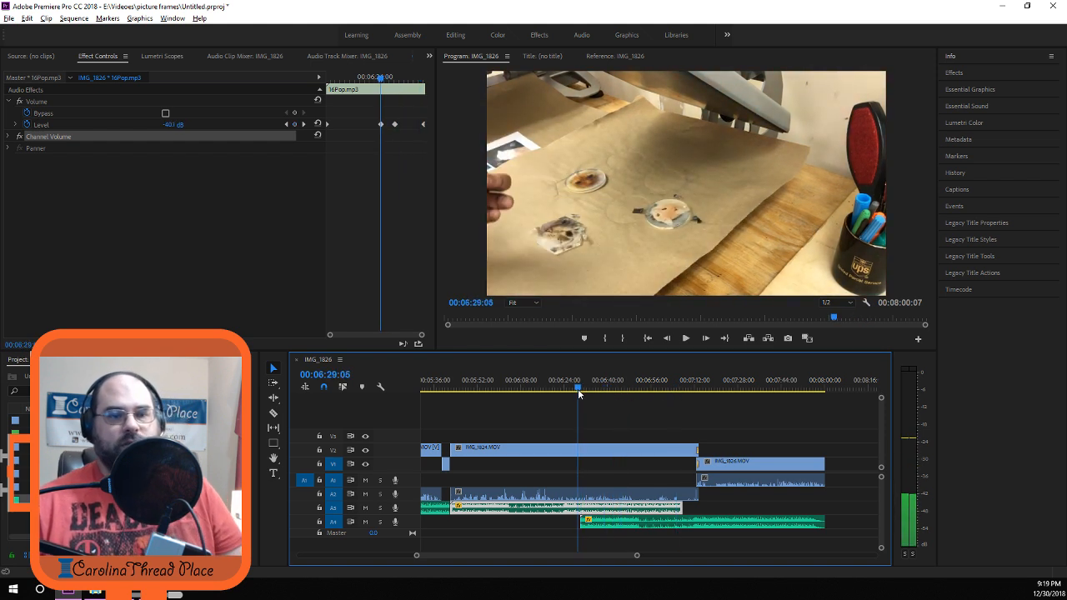
key("space")
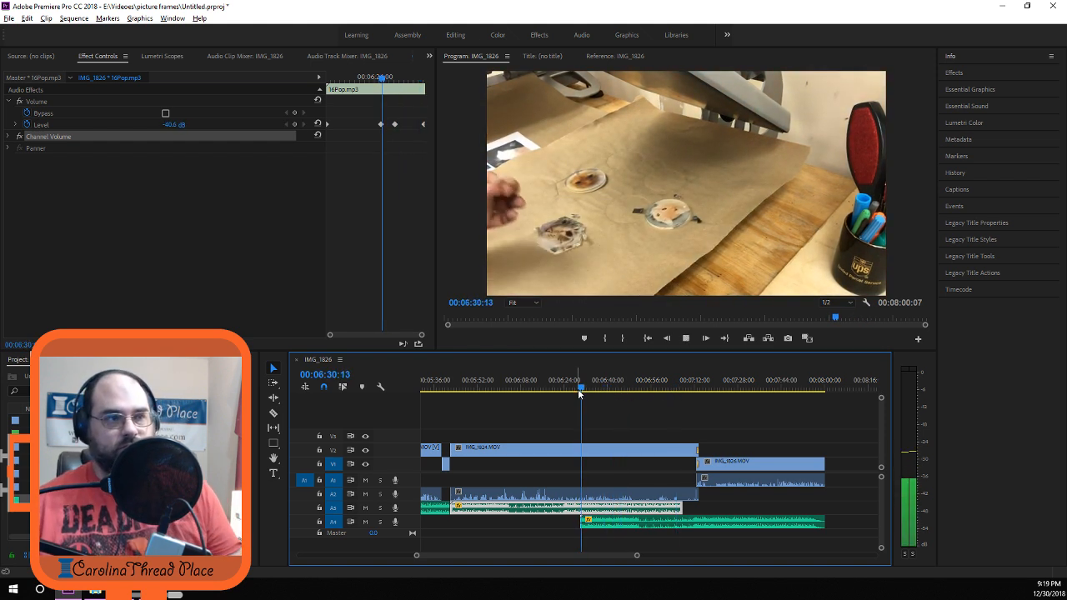
left_click(638, 527)
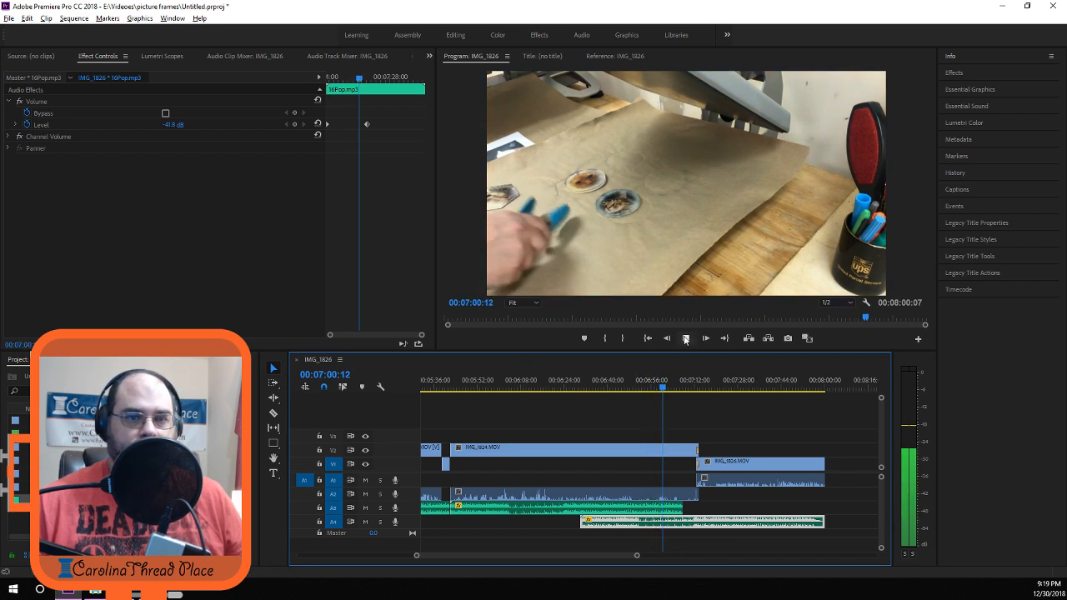
key("space")
Set the A4 music clip's level to -30 dB at 00:06:51:27, and play the music through to the end of the sequence.
left_click_drag(664, 391, 642, 392)
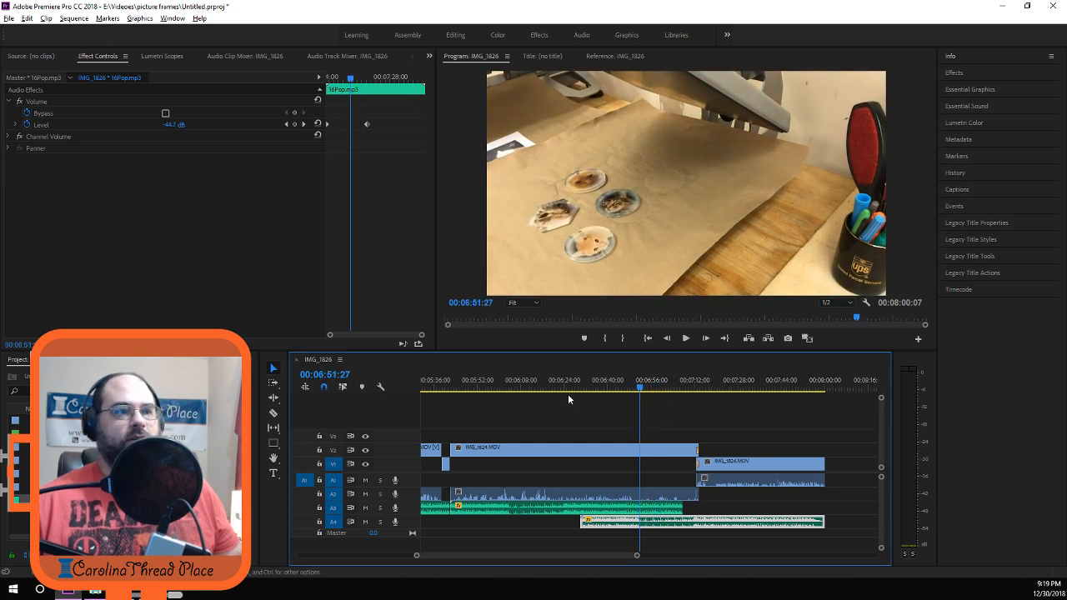
left_click(174, 125)
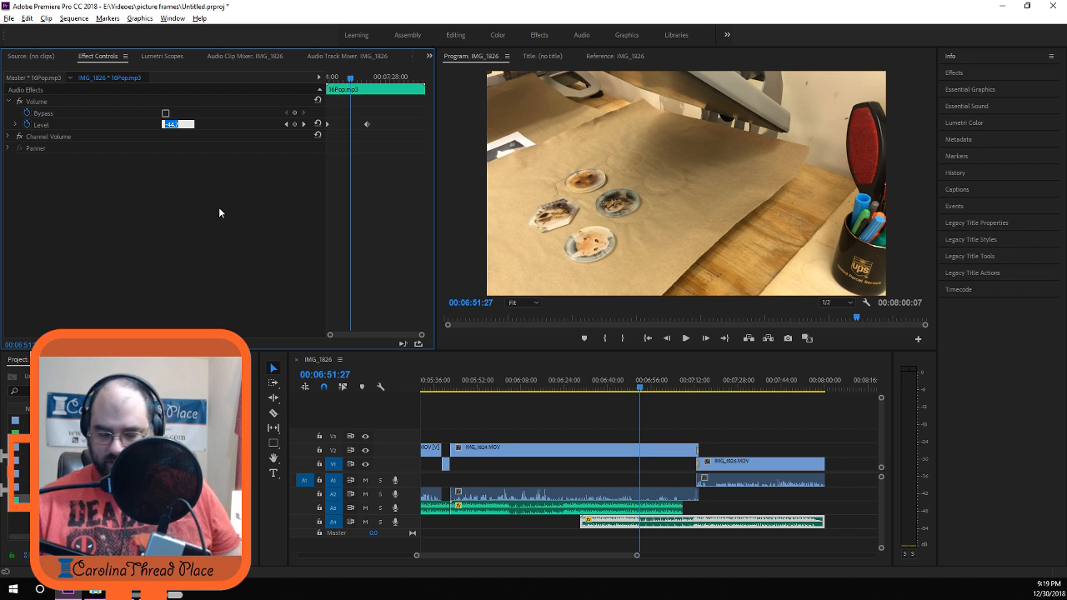
type("-30.0 dB")
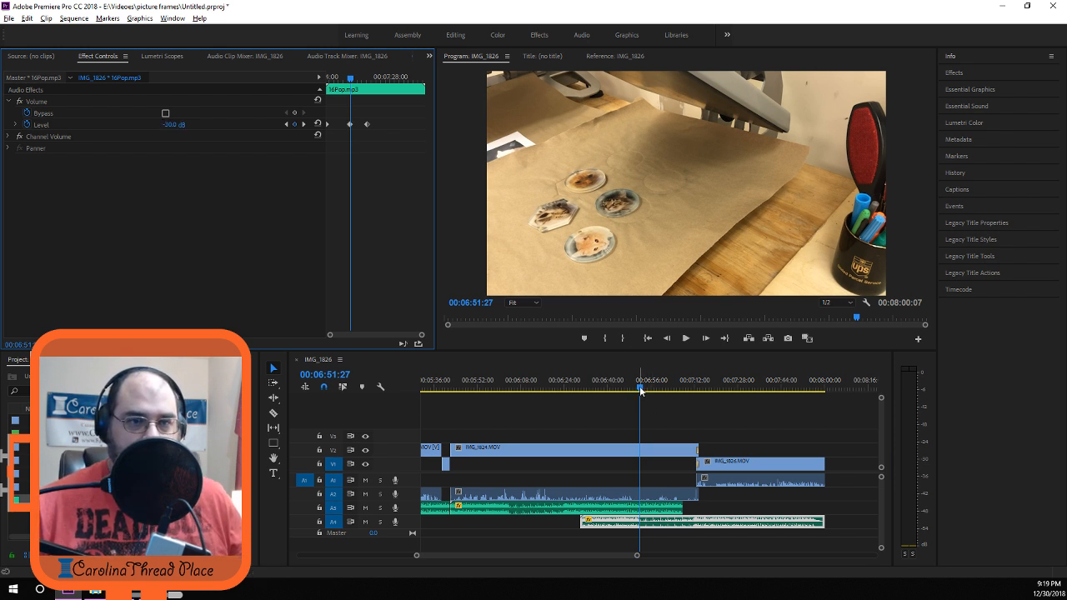
left_click_drag(641, 390, 633, 390)
key("space")
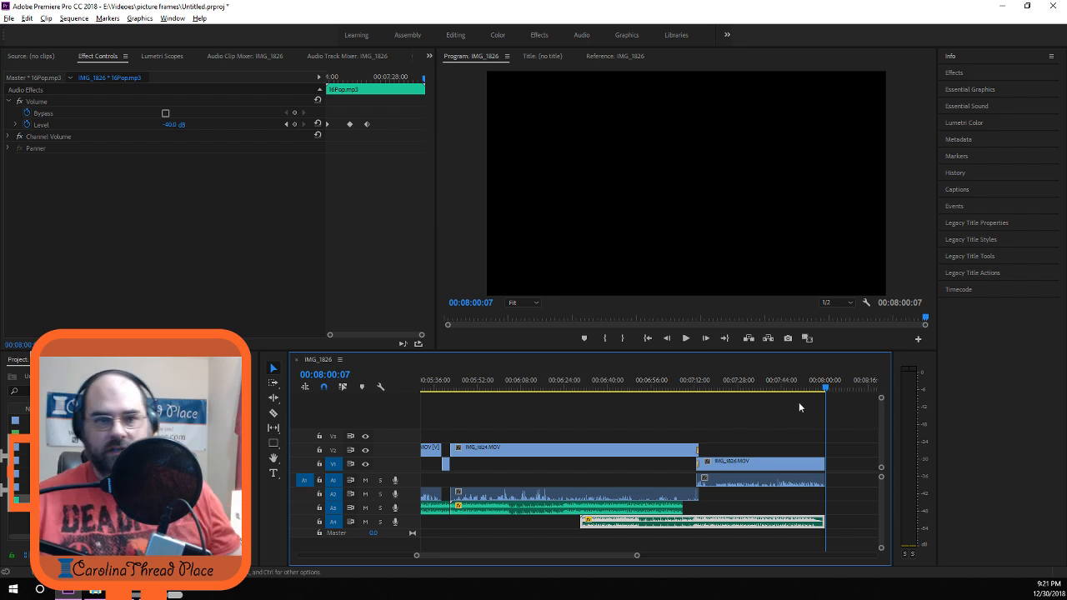
Find the end of the speech at 00:07:58:16 and trim the end of the final IMG_1826.MOV clip to that point.
left_click(823, 388)
left_click_drag(823, 388, 813, 389)
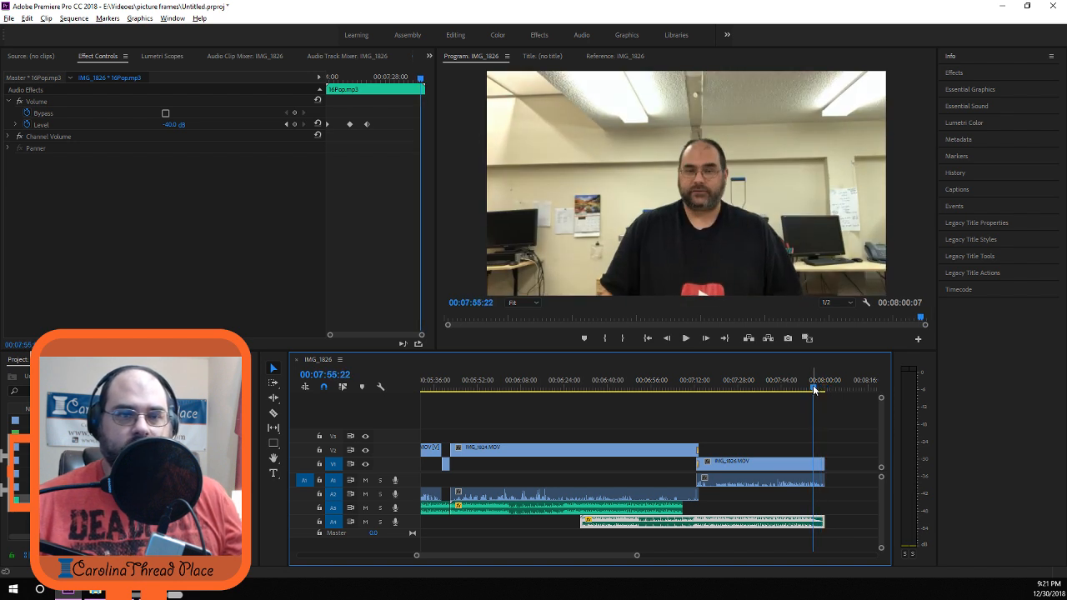
key("space")
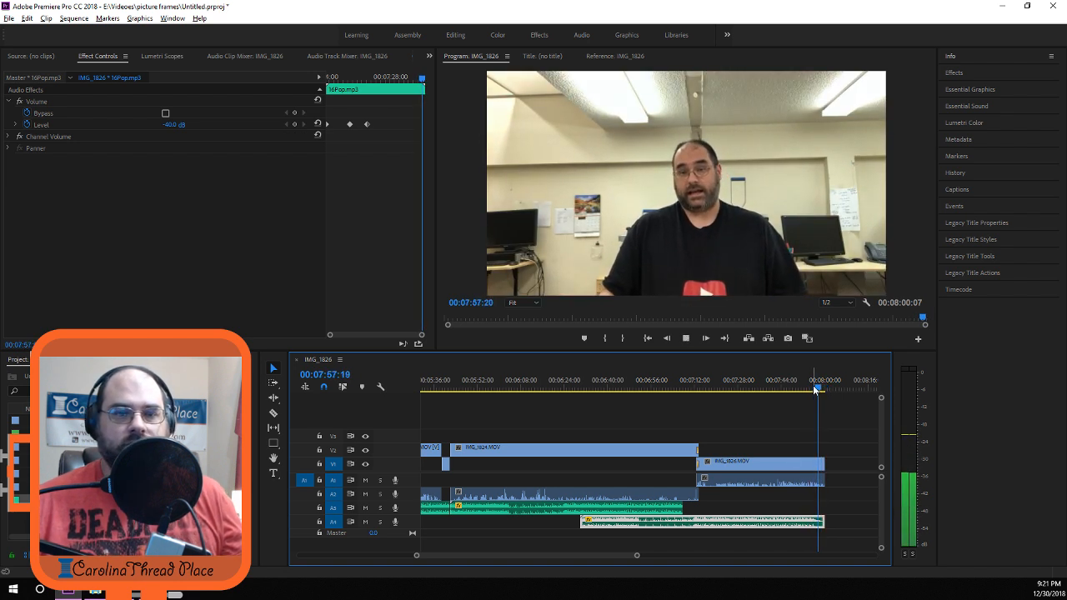
key("space")
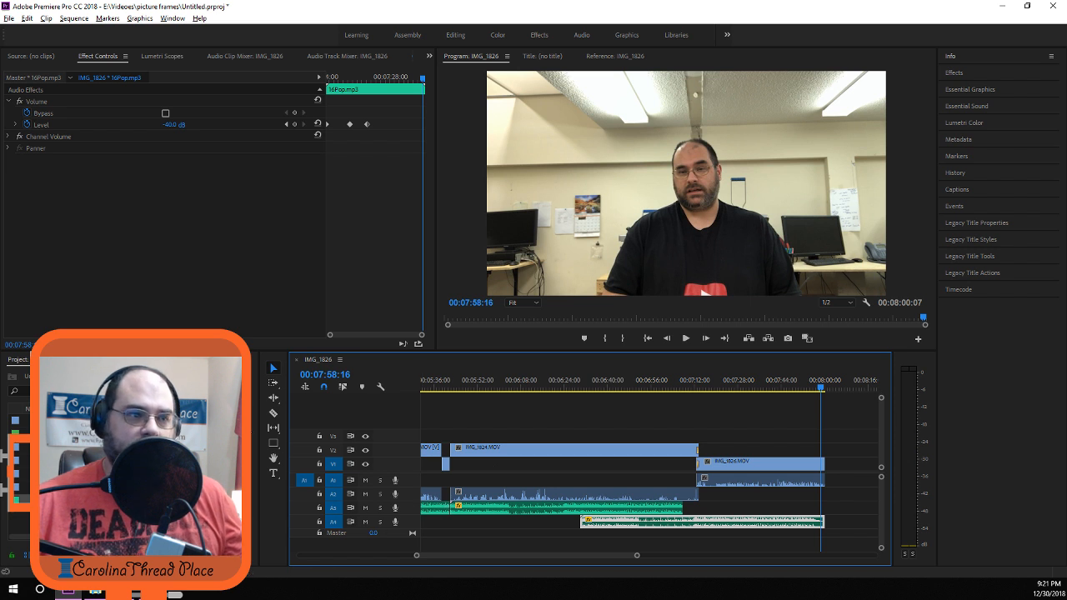
left_click(273, 412)
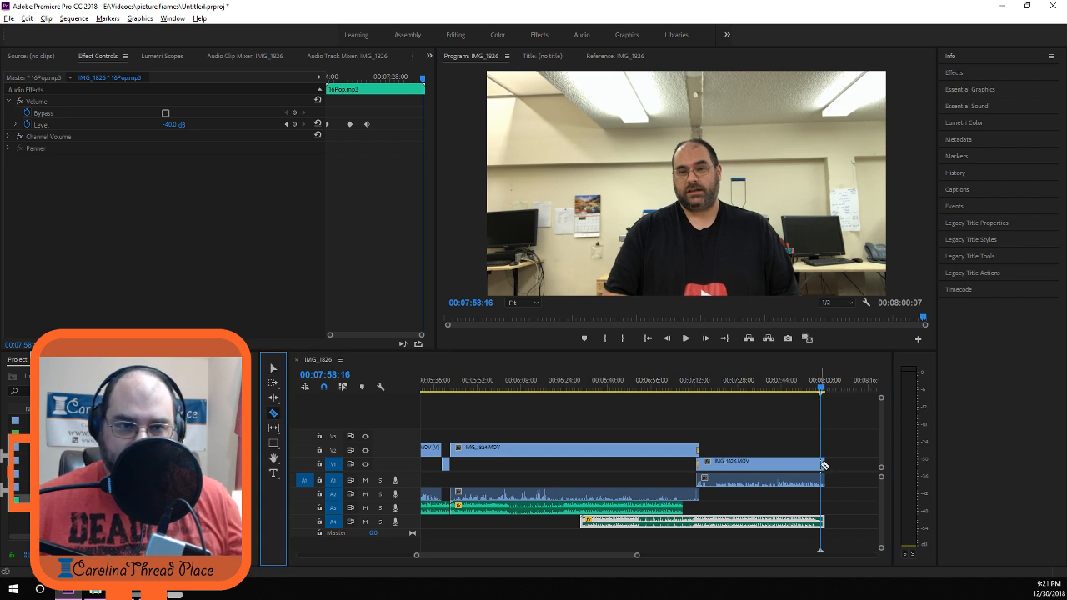
left_click(272, 368)
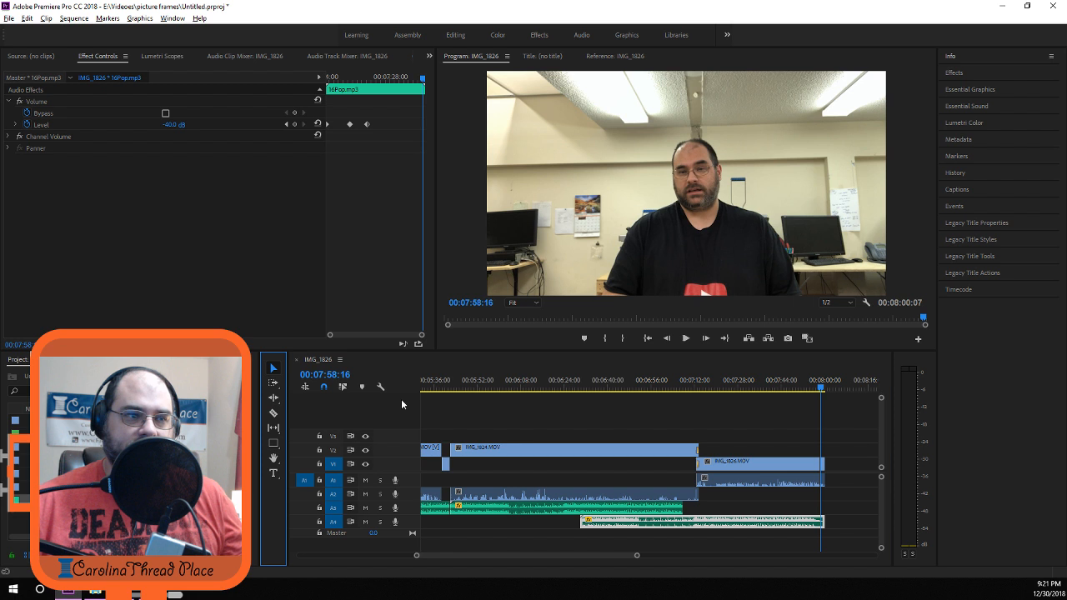
left_click(823, 470)
left_click_drag(823, 471, 820, 471)
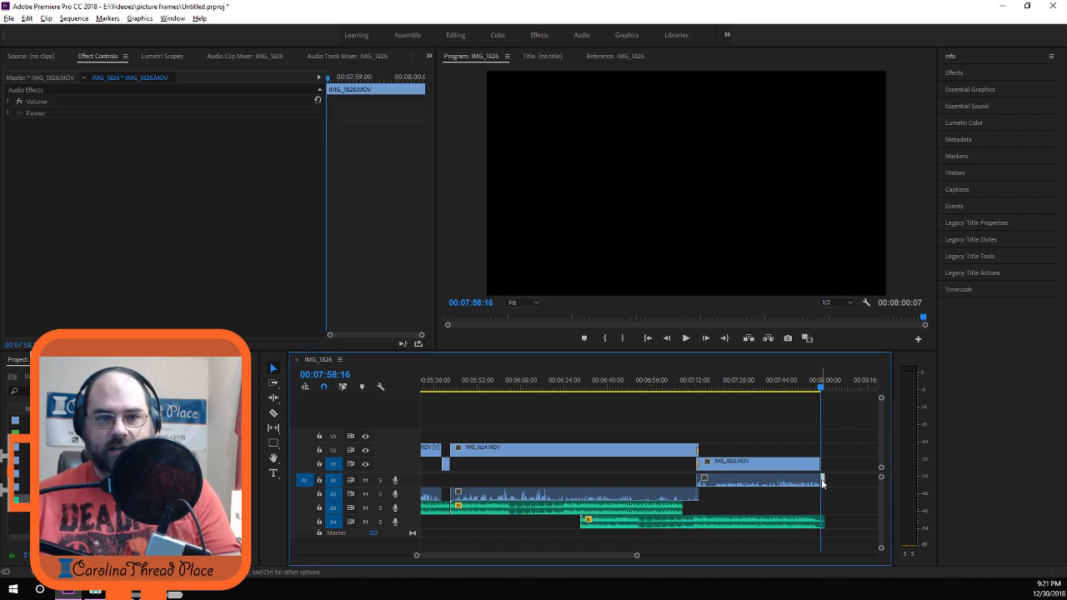
Play the last seconds of the sequence to check the trimmed ending.
left_click(802, 390)
key("space")
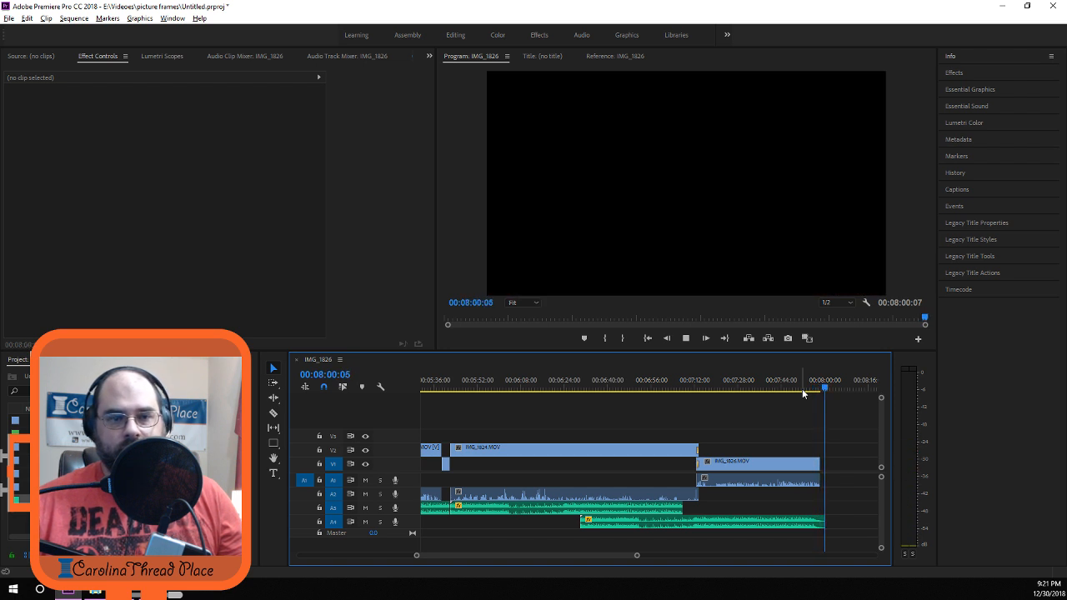
key("space")
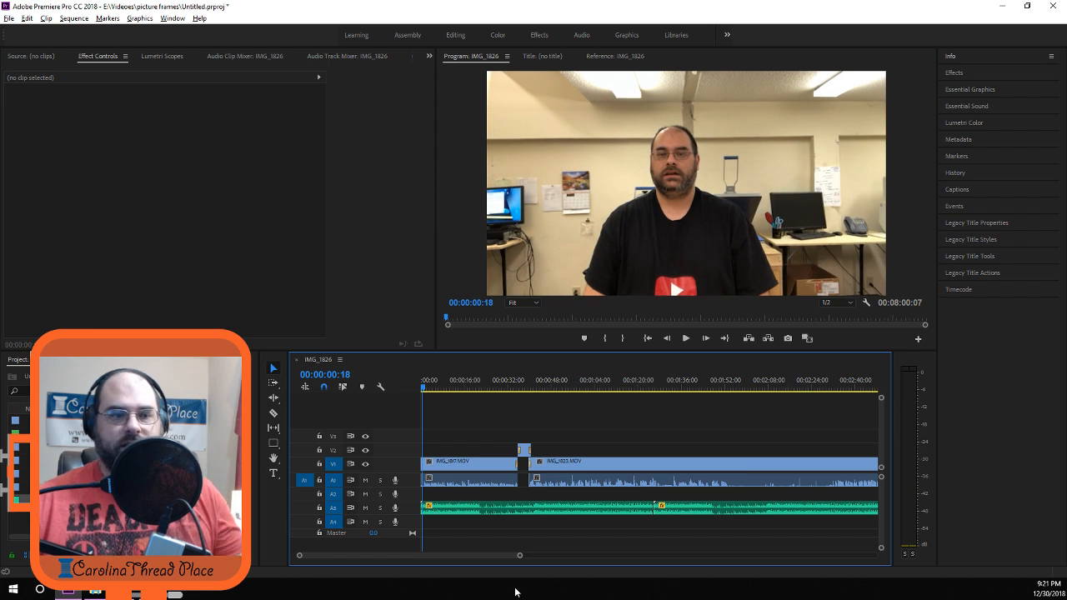
Apply a Cross Dissolve video transition to the end of the final IMG_1826.MOV clip on track V1.
left_click_drag(464, 559, 620, 556)
left_click(959, 75)
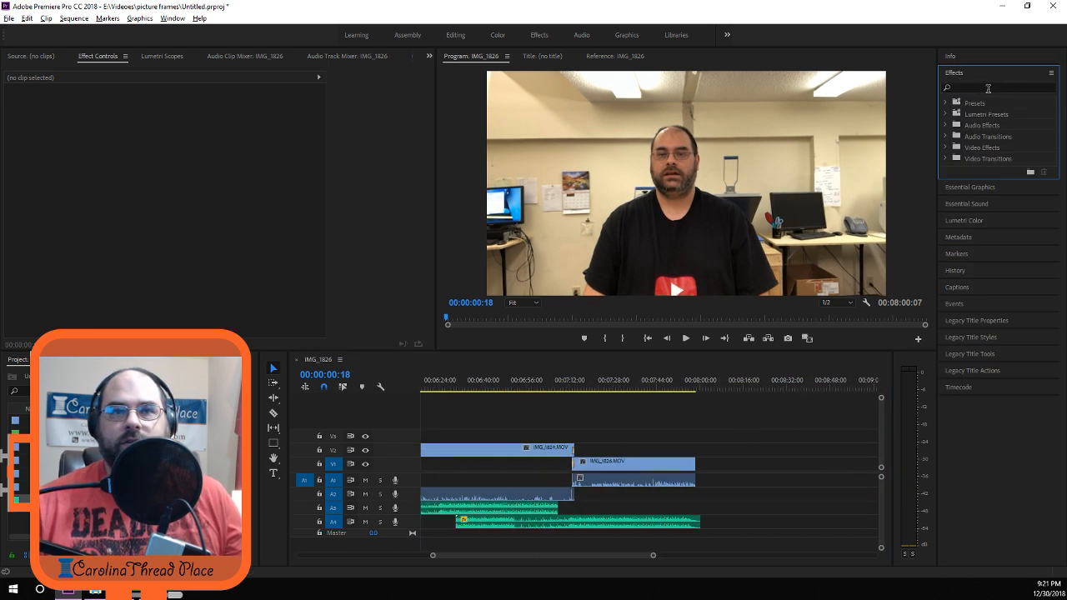
left_click(944, 157)
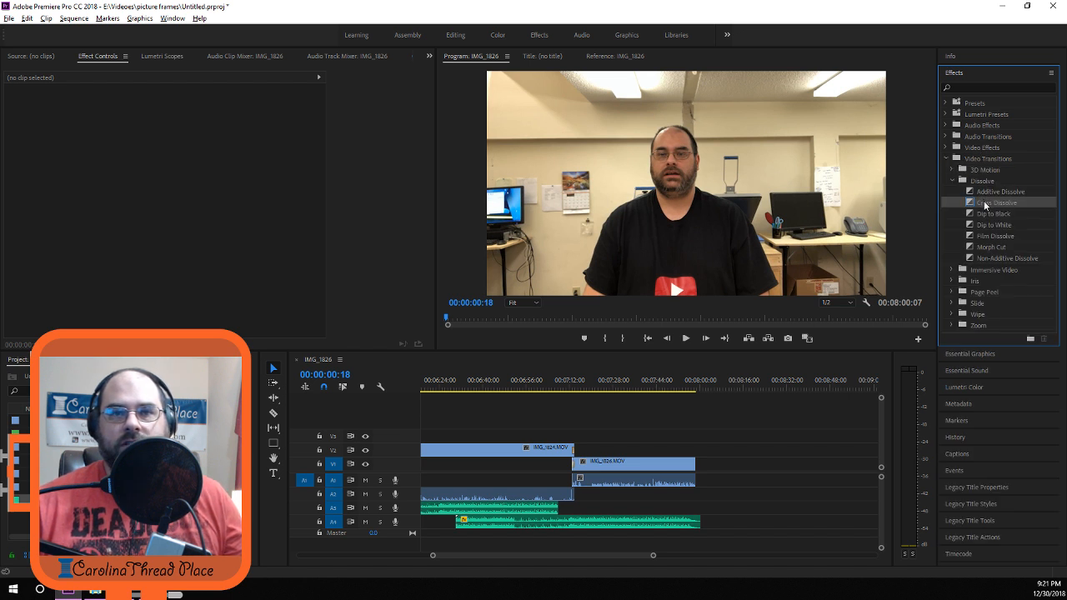
left_click_drag(985, 204, 691, 475)
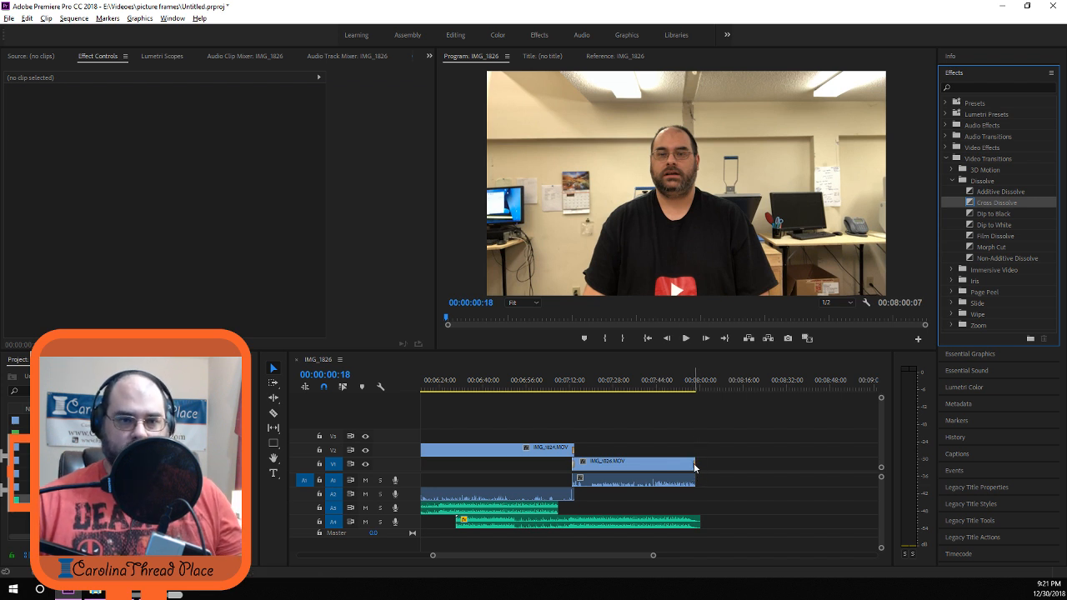
Shorten the closing Cross Dissolve on the final V1 clip to a duration of 00:00:00:11.
scroll(694, 468, "up", 2)
scroll(694, 468, "up", 8)
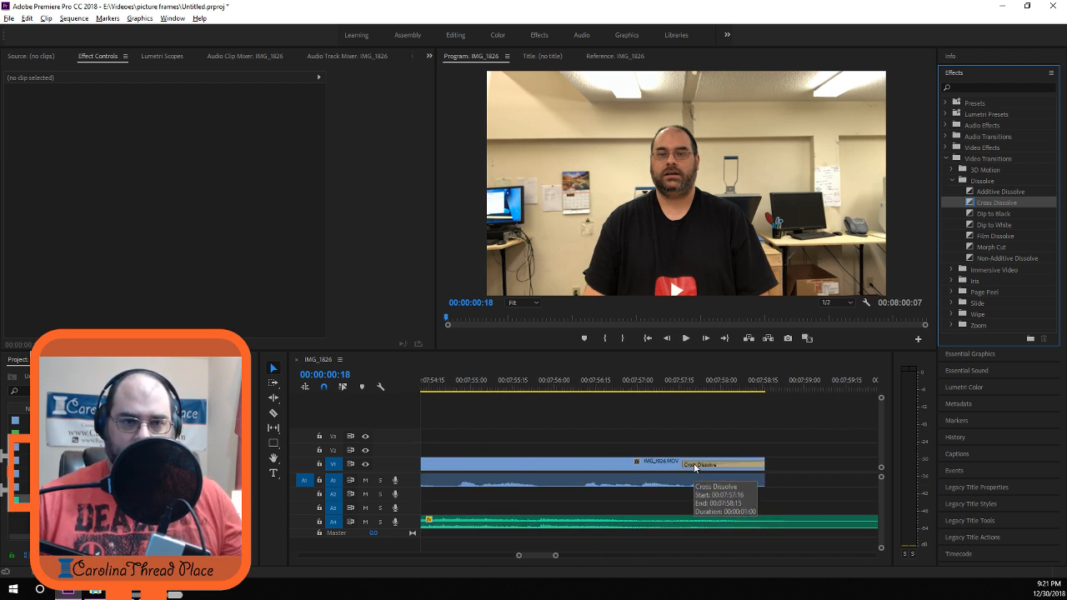
left_click(691, 466)
left_click_drag(685, 465, 738, 467)
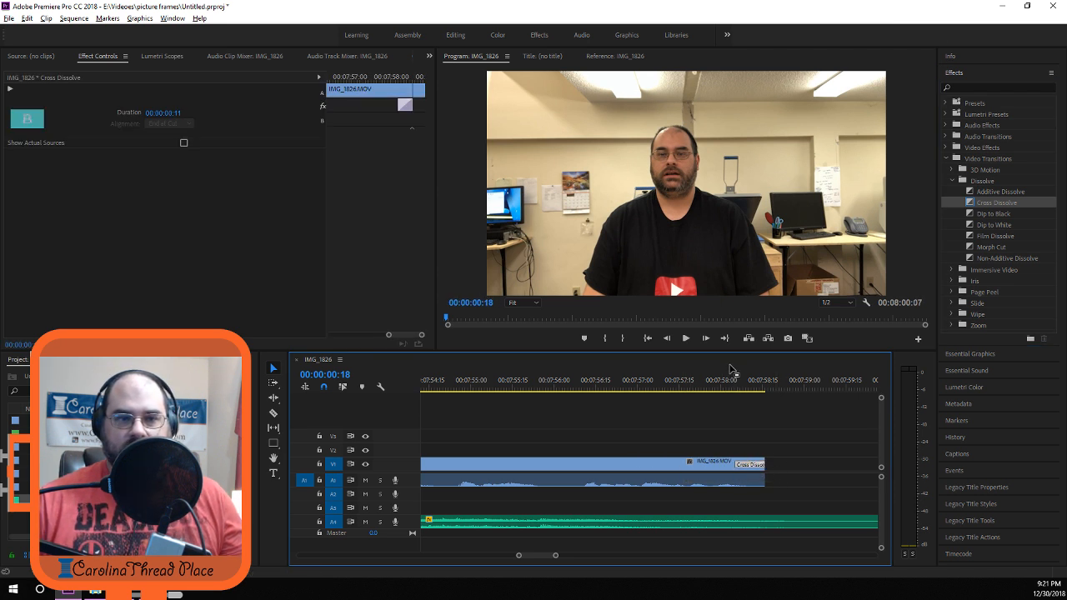
Play the last seconds of the sequence to check the shortened closing dissolve.
left_click(719, 384)
key("space")
key("space")
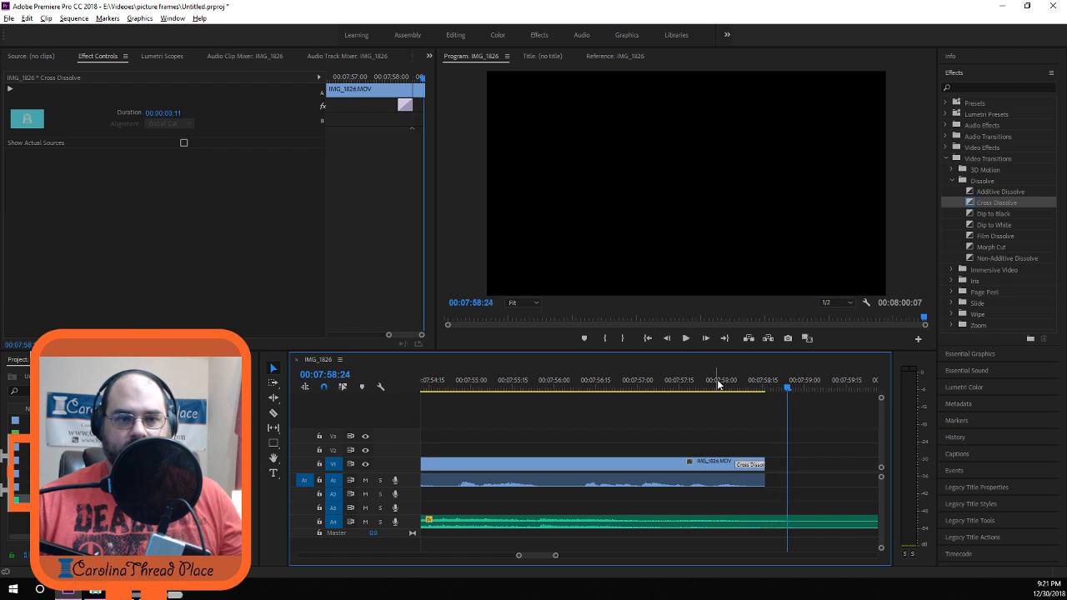
left_click(598, 387)
key("space")
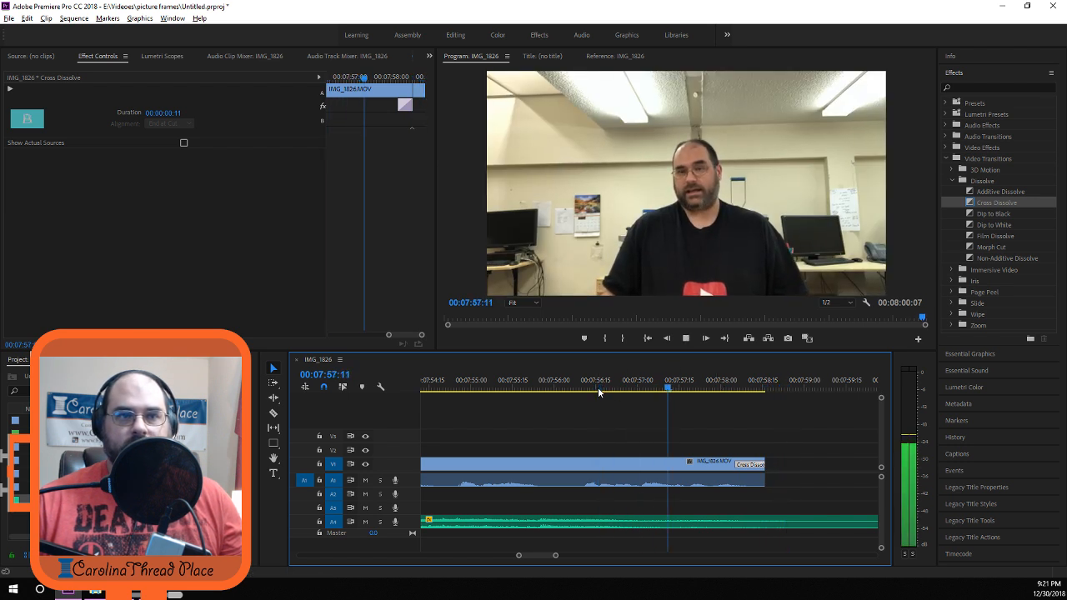
key("space")
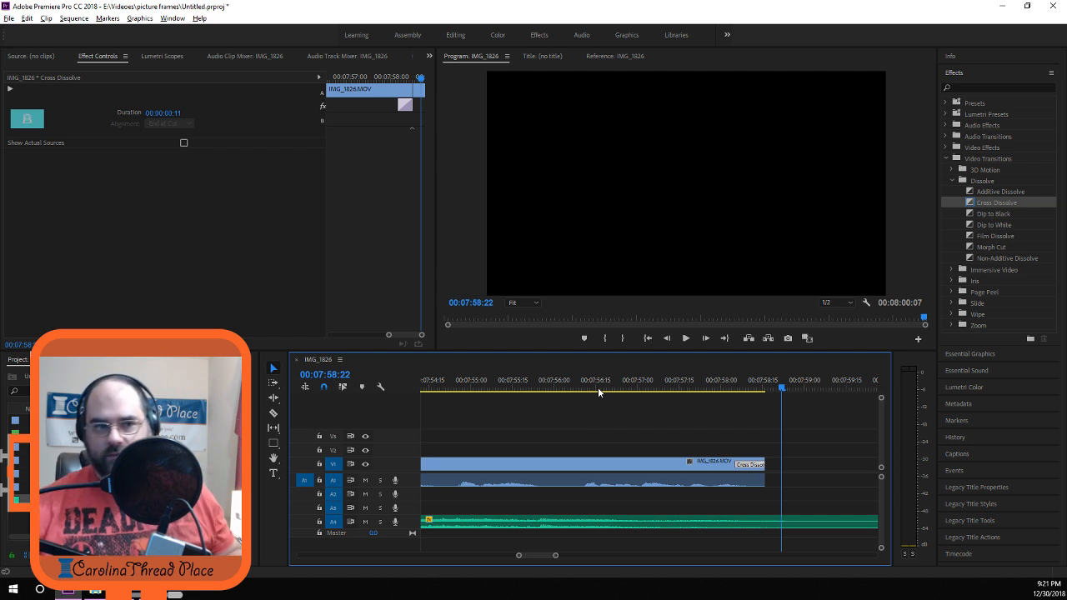
Save the edited project under its current name.
key("minus")
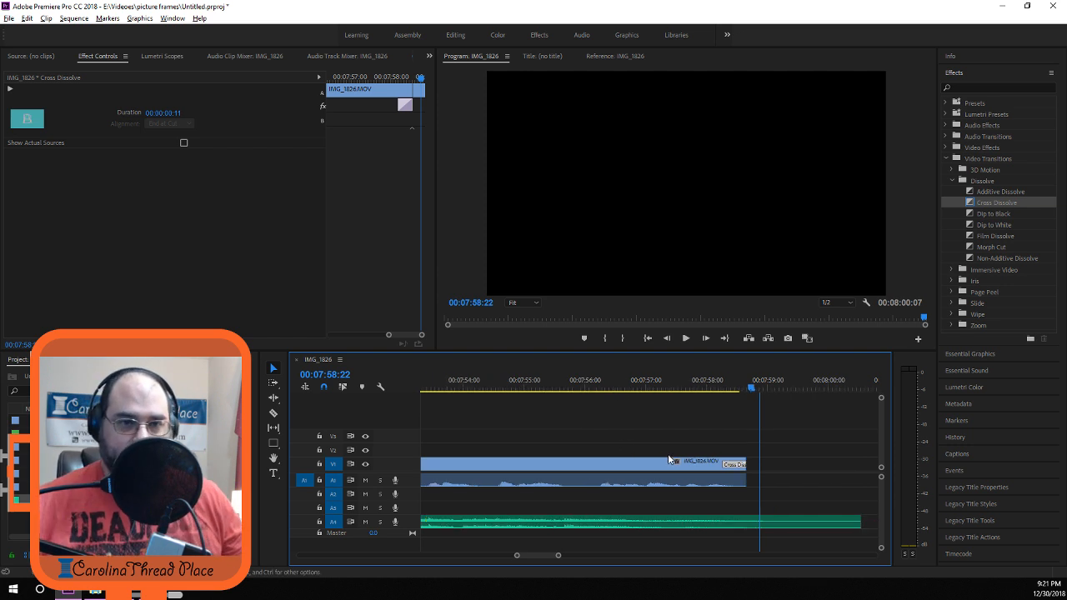
key("minus")
key("minus")
key("minus")
key("minus")
key("minus")
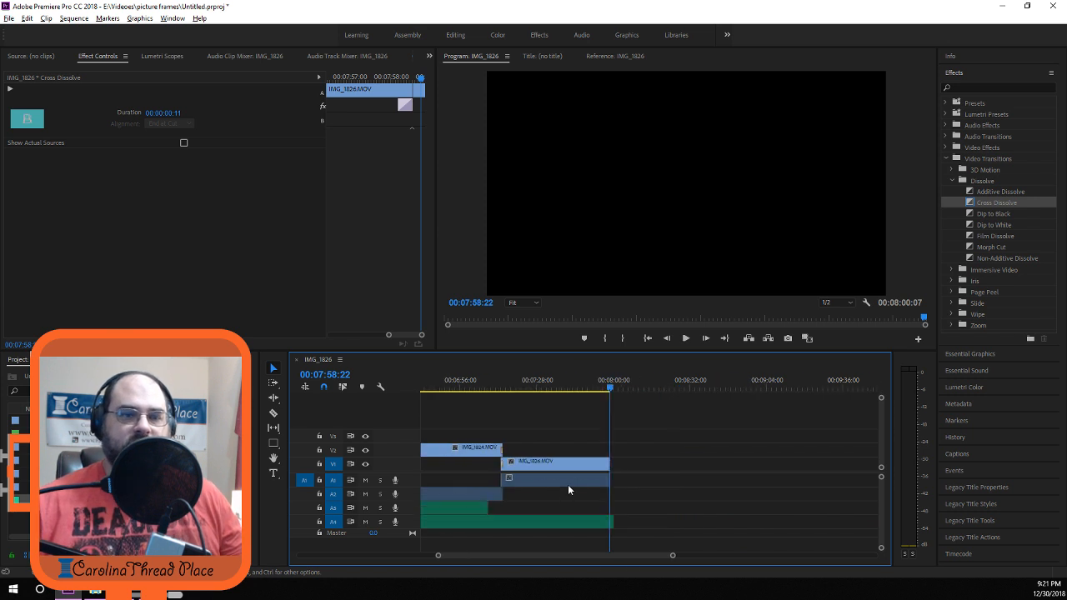
key("minus")
key("minus")
left_click(11, 19)
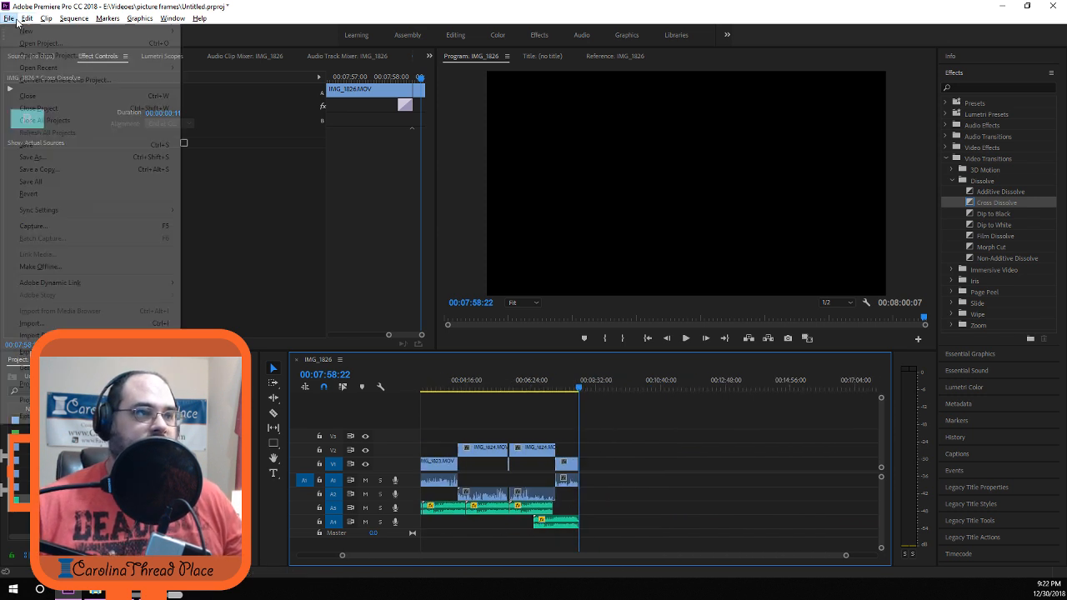
left_click(29, 145)
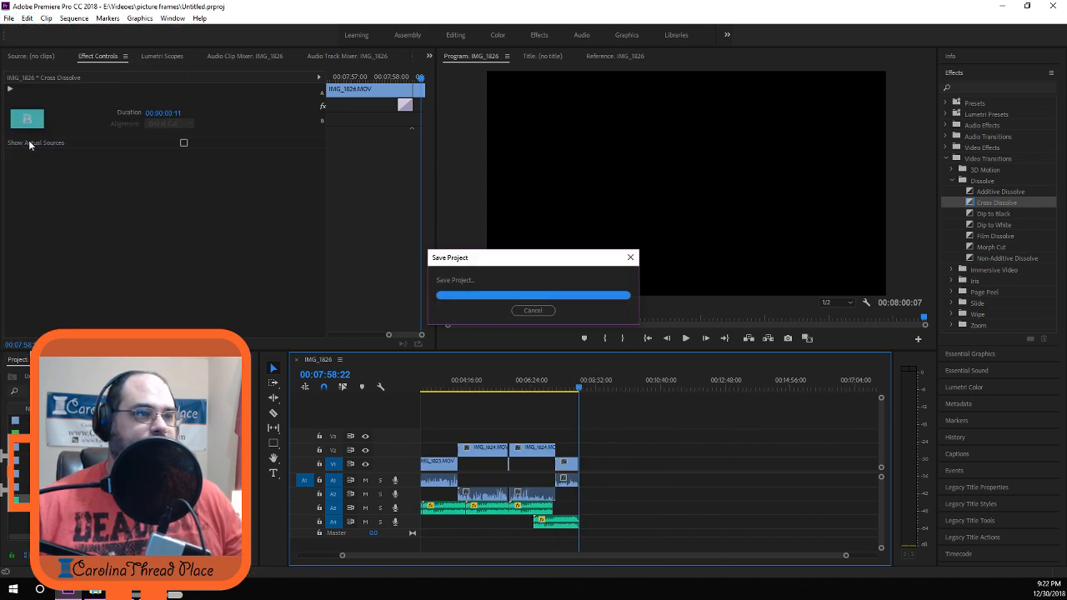
Start saving a copy of the project under a new name and create an "Ornaments Sublimation" folder inside Videoes.
left_click(11, 19)
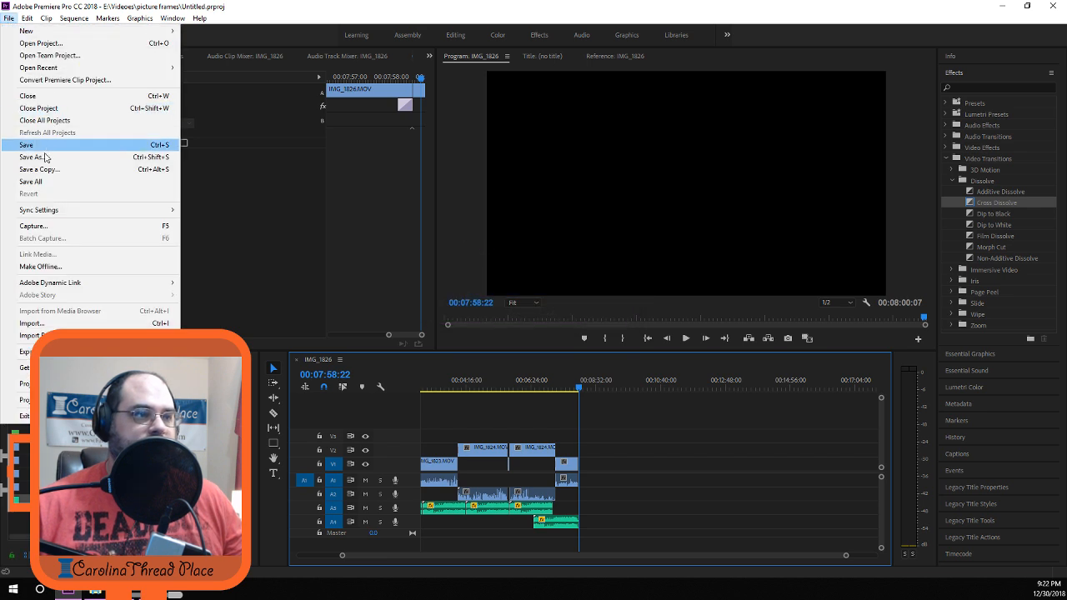
left_click(52, 158)
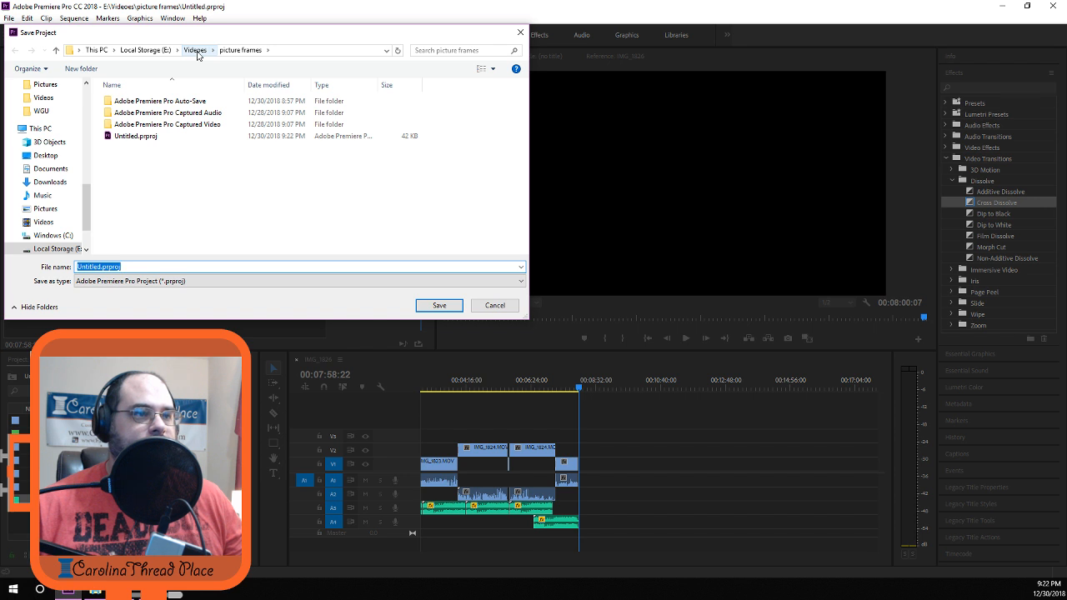
left_click(197, 52)
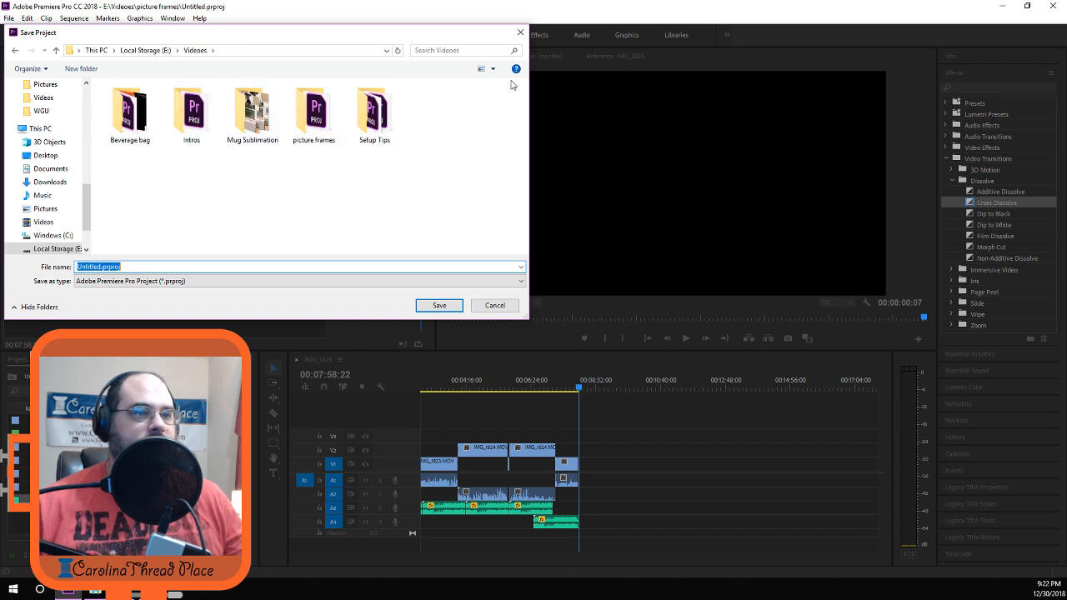
right_click(275, 182)
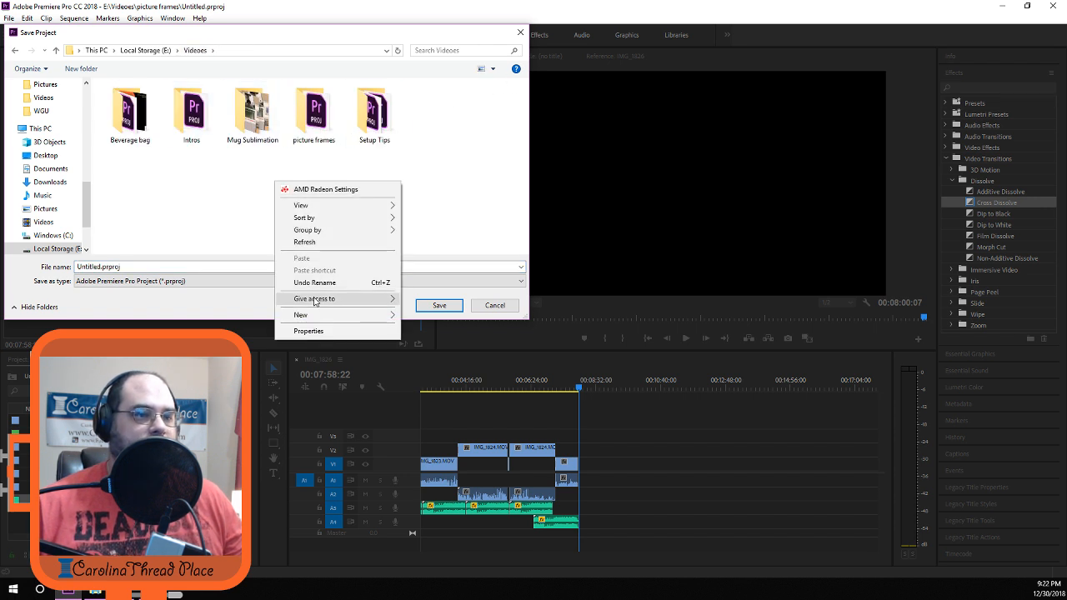
mouse_move(363, 314)
left_click(440, 315)
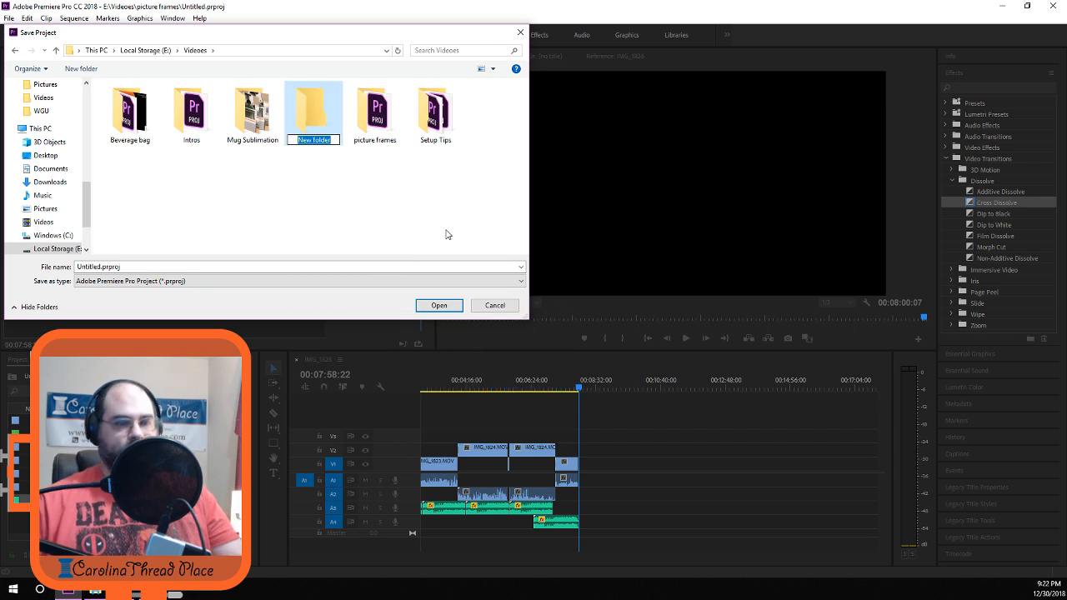
type("Ornaments")
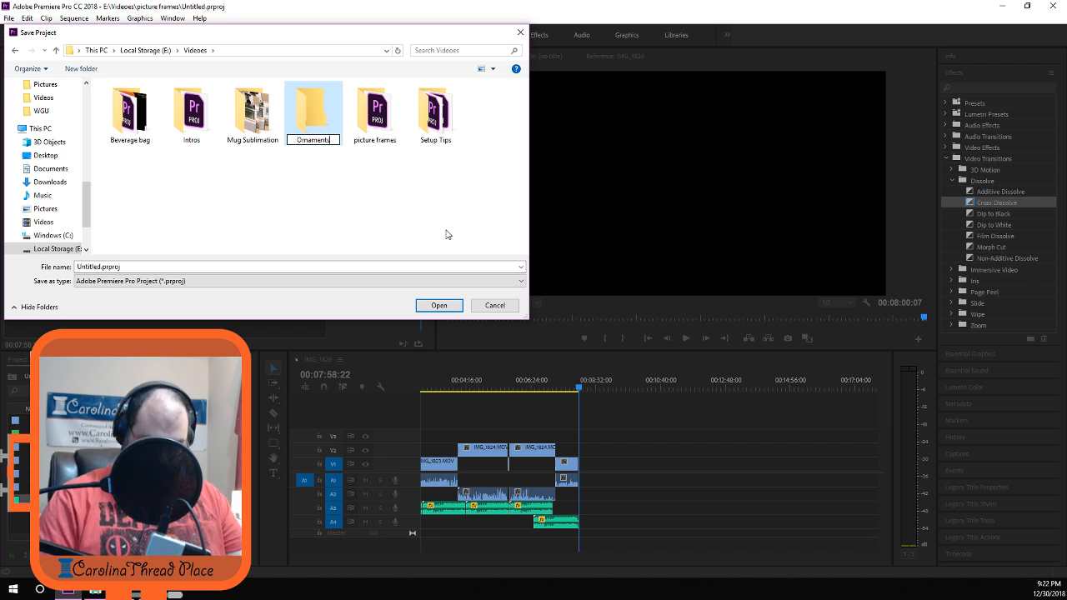
type(" Sublimation")
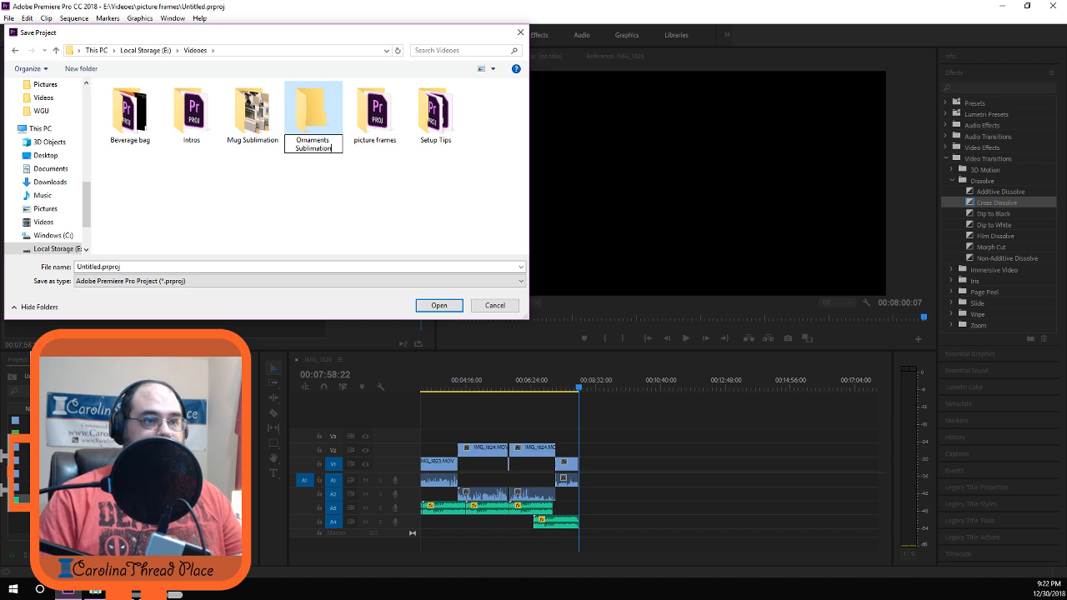
key("Return")
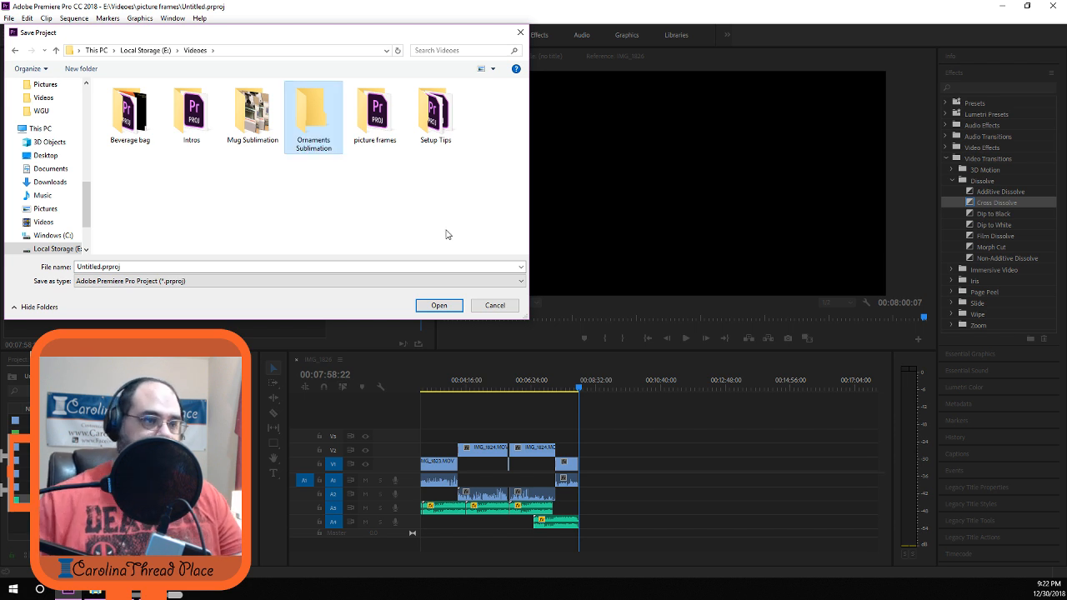
Save the project as "Ornaments Sublimation" inside the new Ornaments Sublimation folder.
double_click(310, 99)
left_click(260, 266)
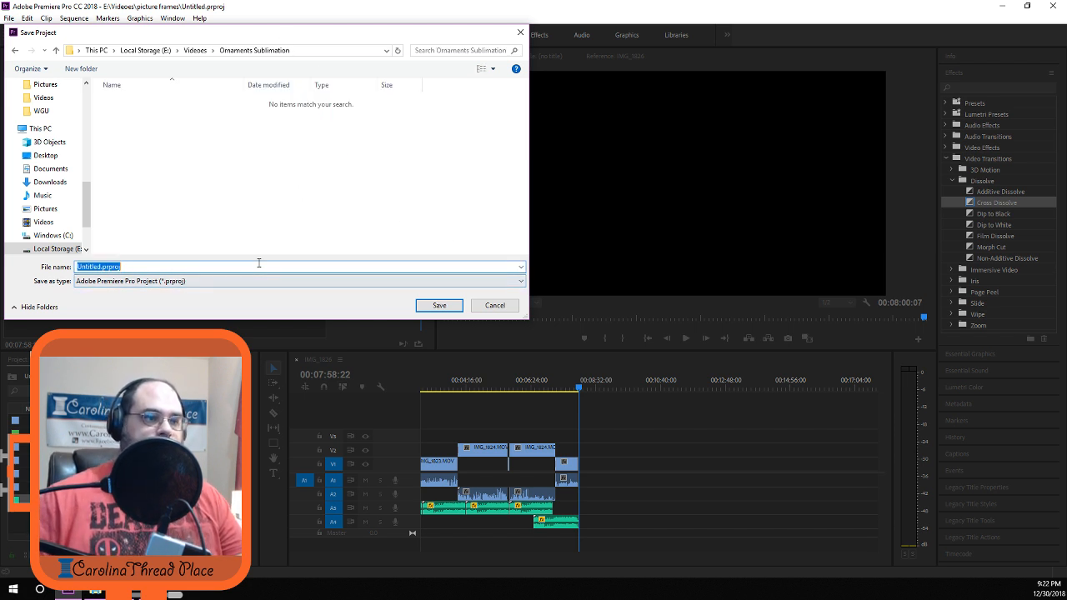
type("Ornaments Sublimation")
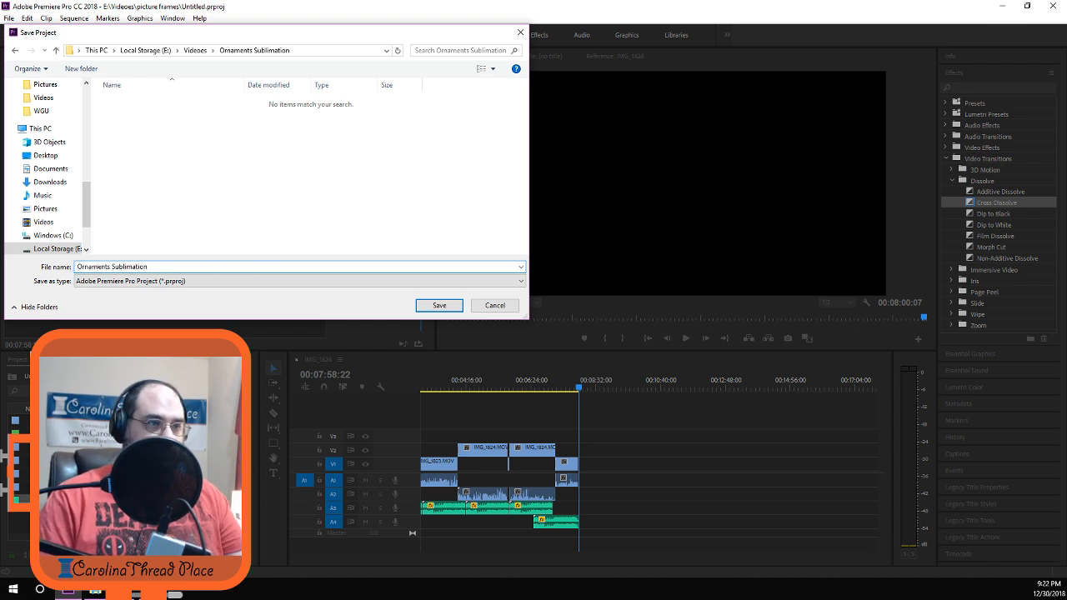
key("Return")
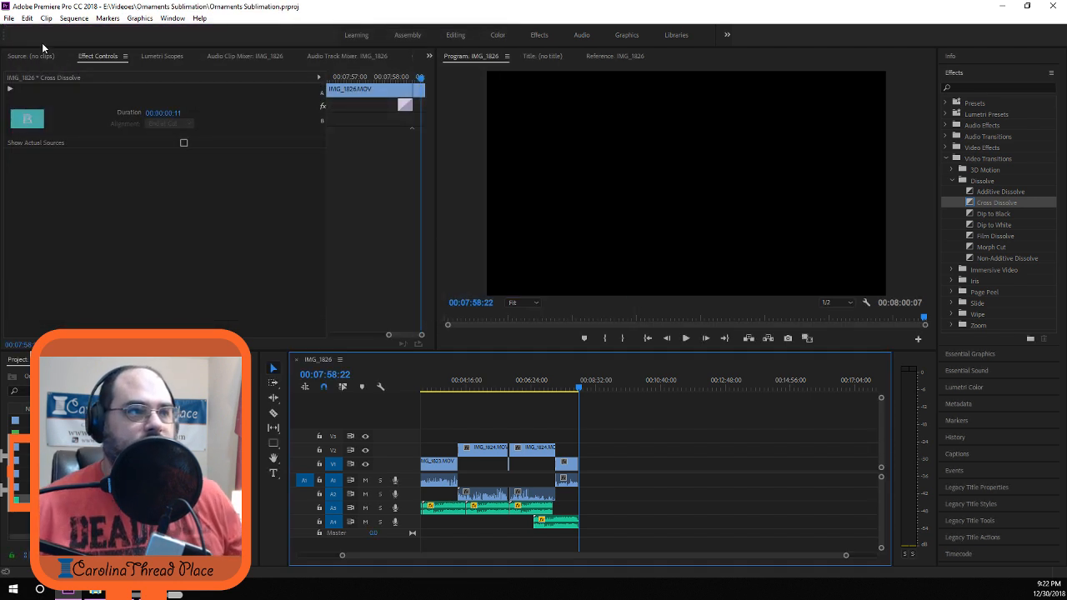
Open the media export settings for the sequence, apply the custom personal profile preset and review its video settings.
left_click(8, 18)
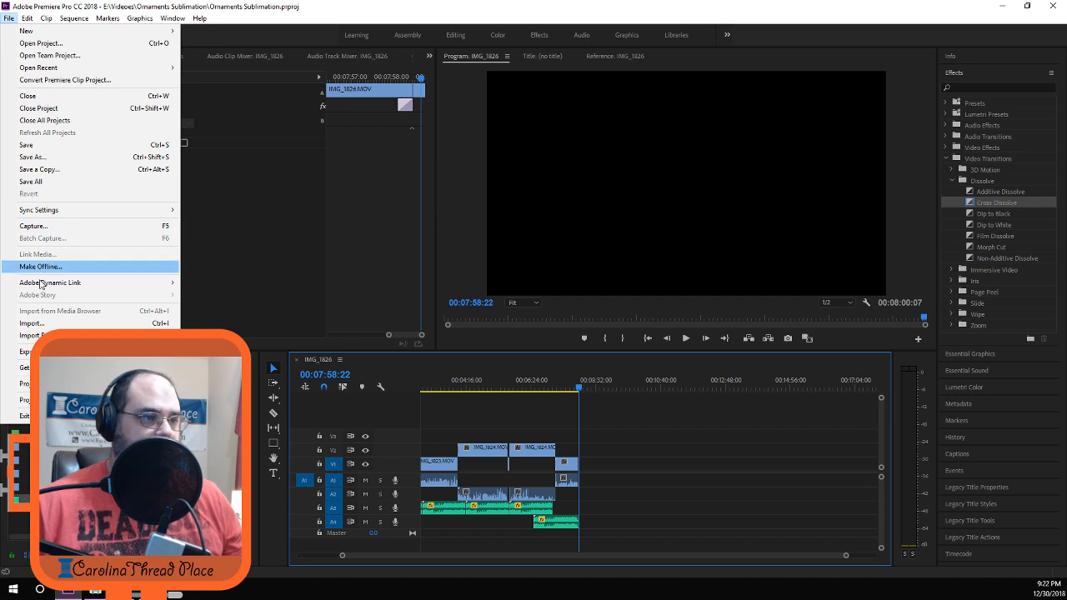
mouse_move(24, 350)
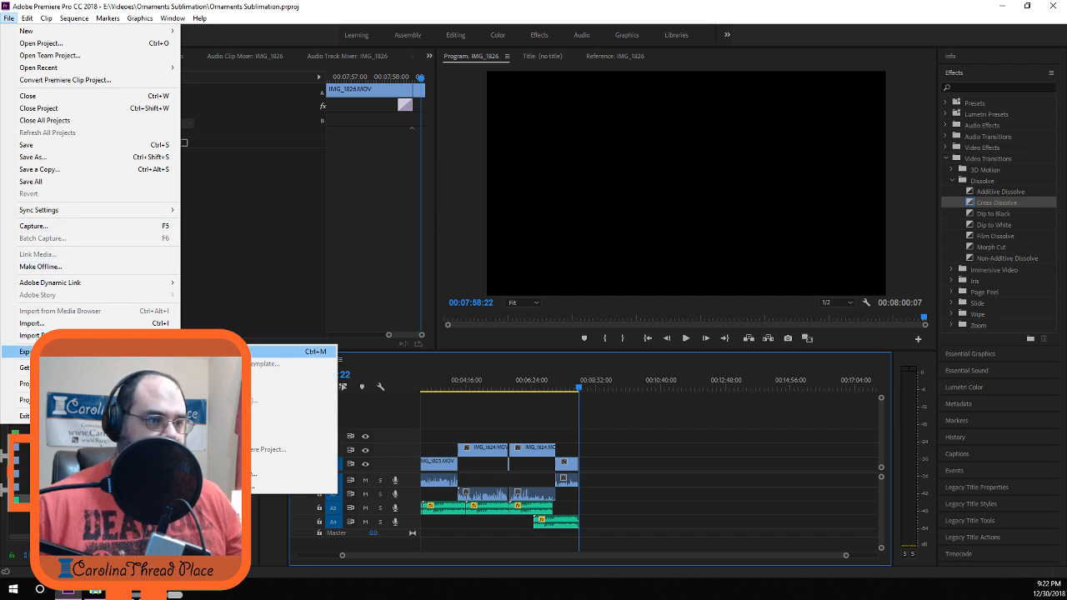
left_click(275, 351)
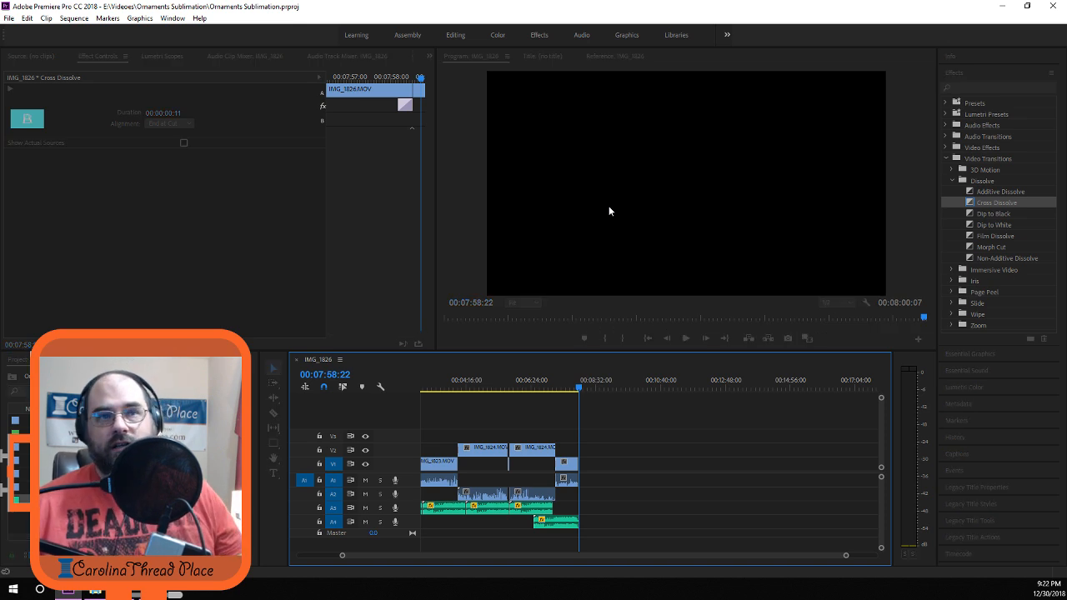
left_click_drag(1066, 76, 397, 76)
left_click(668, 152)
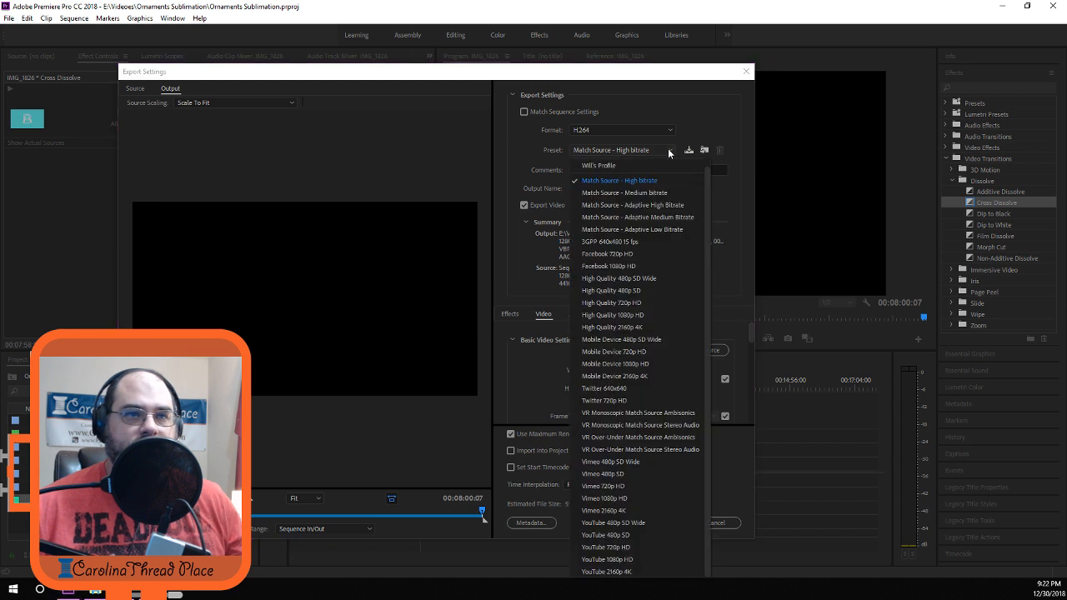
scroll(640, 354, "up", 1)
left_click(605, 177)
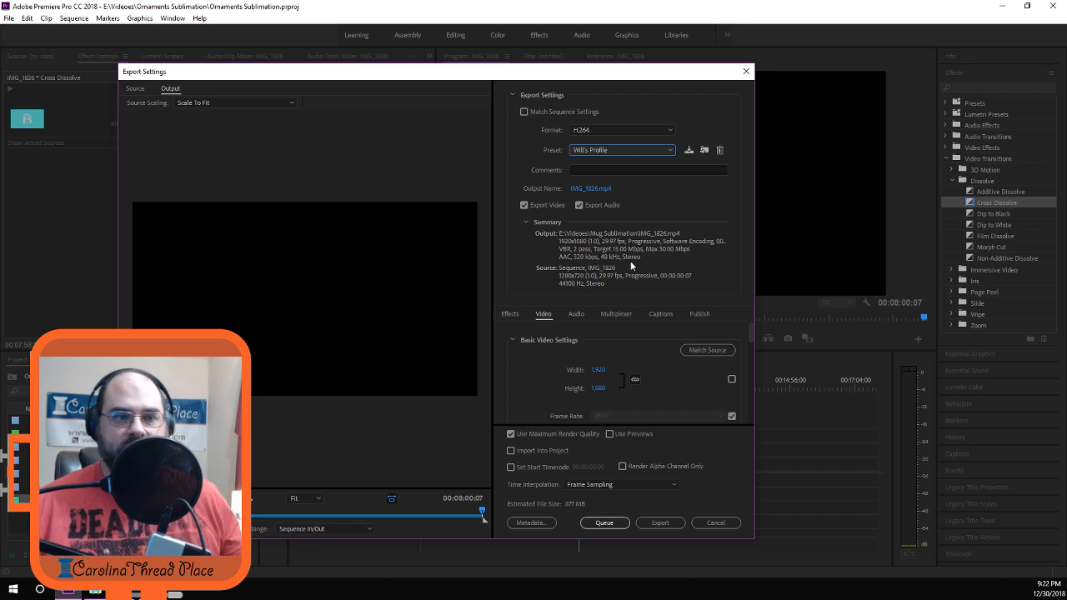
scroll(494, 350, "down", 5)
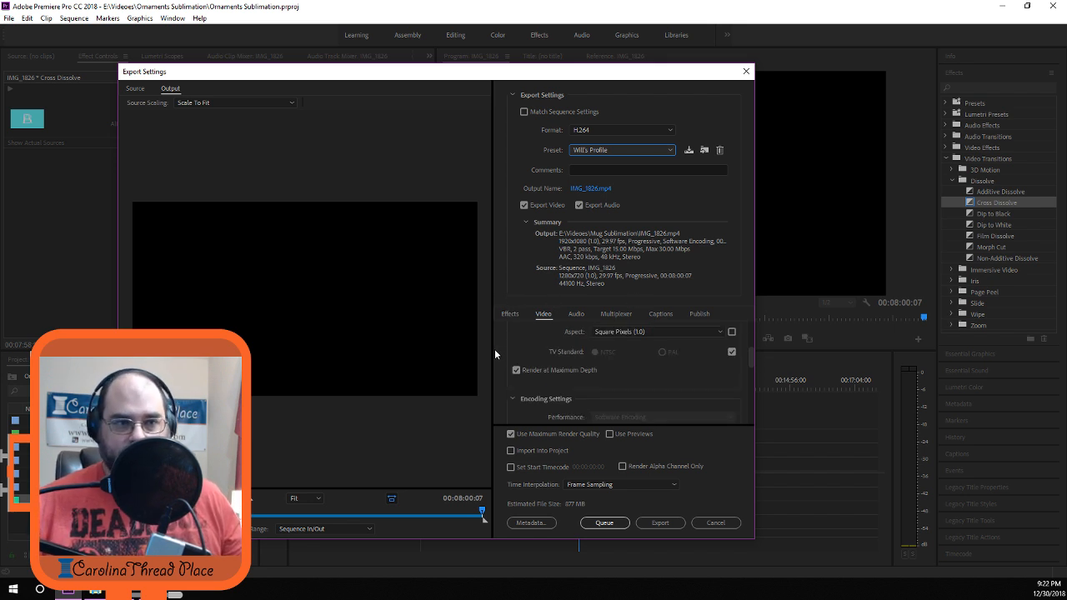
scroll(501, 345, "up", 5)
scroll(513, 346, "down", 4)
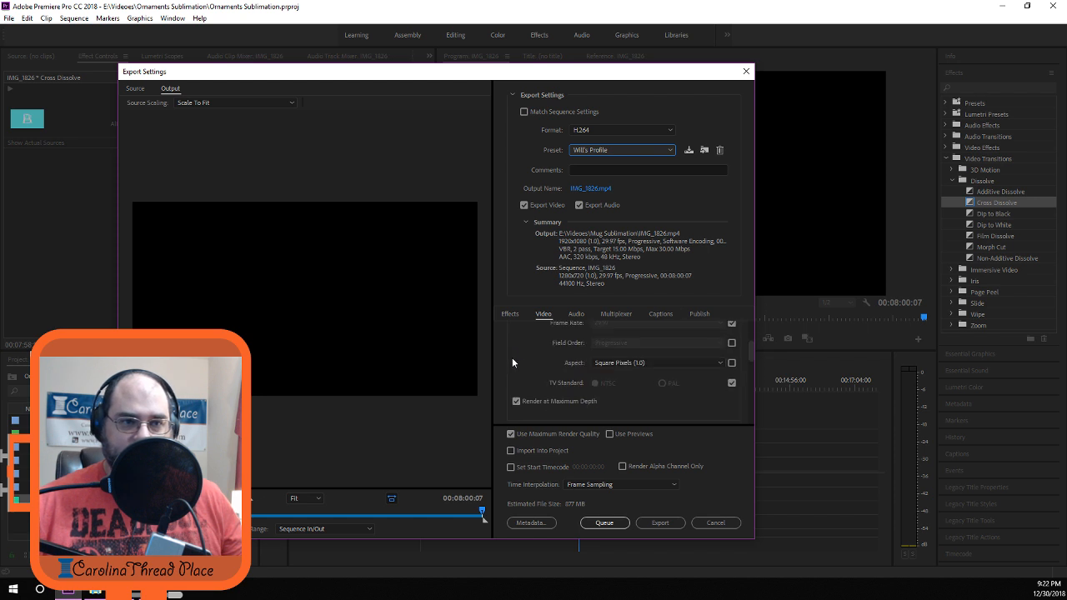
scroll(505, 360, "down", 4)
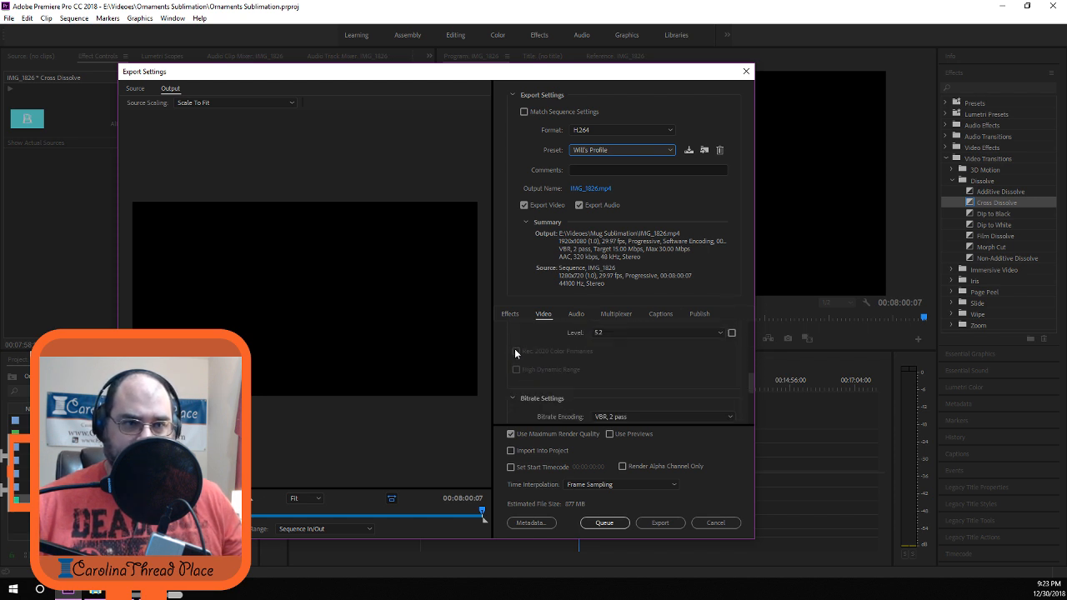
scroll(510, 356, "down", 3)
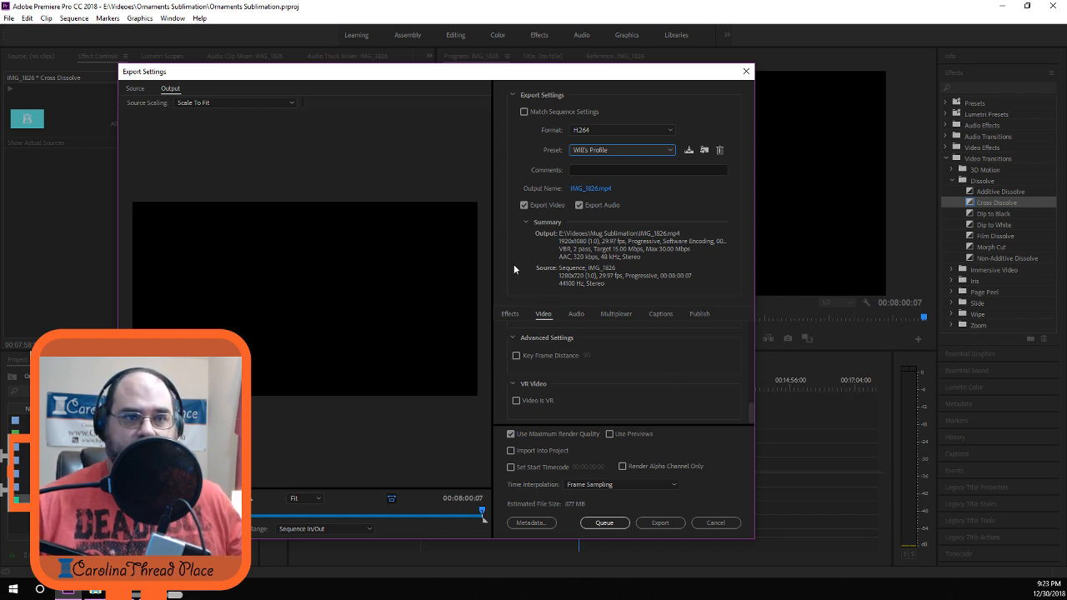
Set the Ornaments Sublimation folder inside Videoes as the destination of the exported video.
left_click(588, 189)
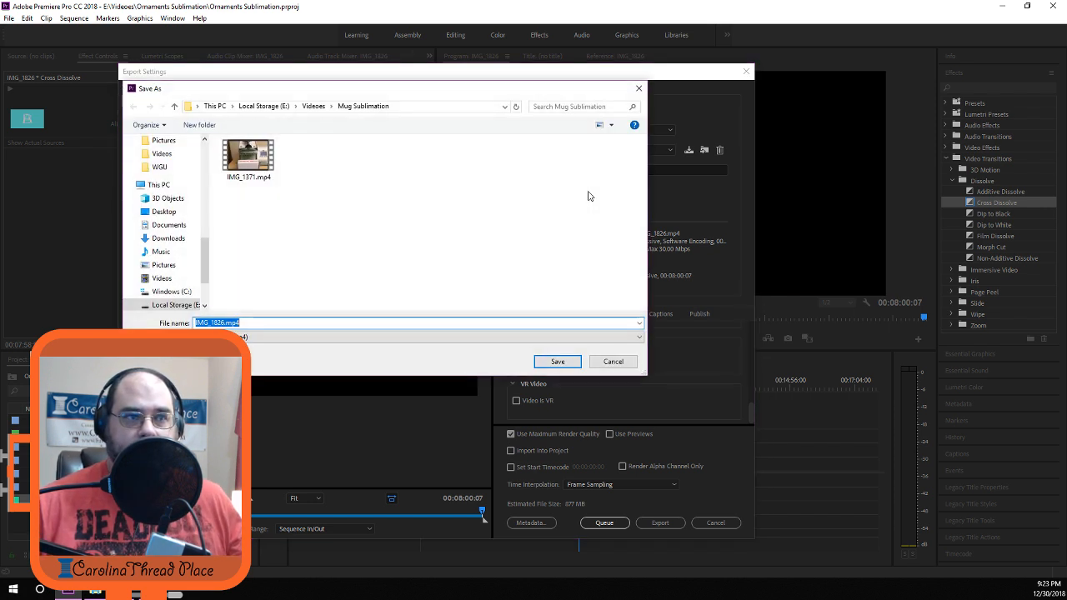
left_click(312, 107)
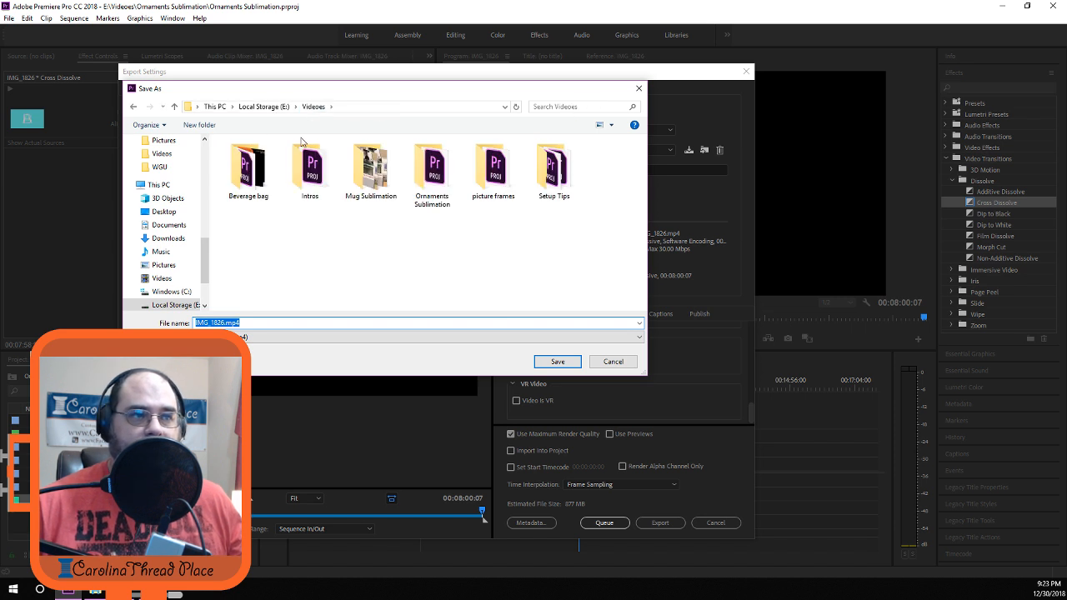
double_click(426, 162)
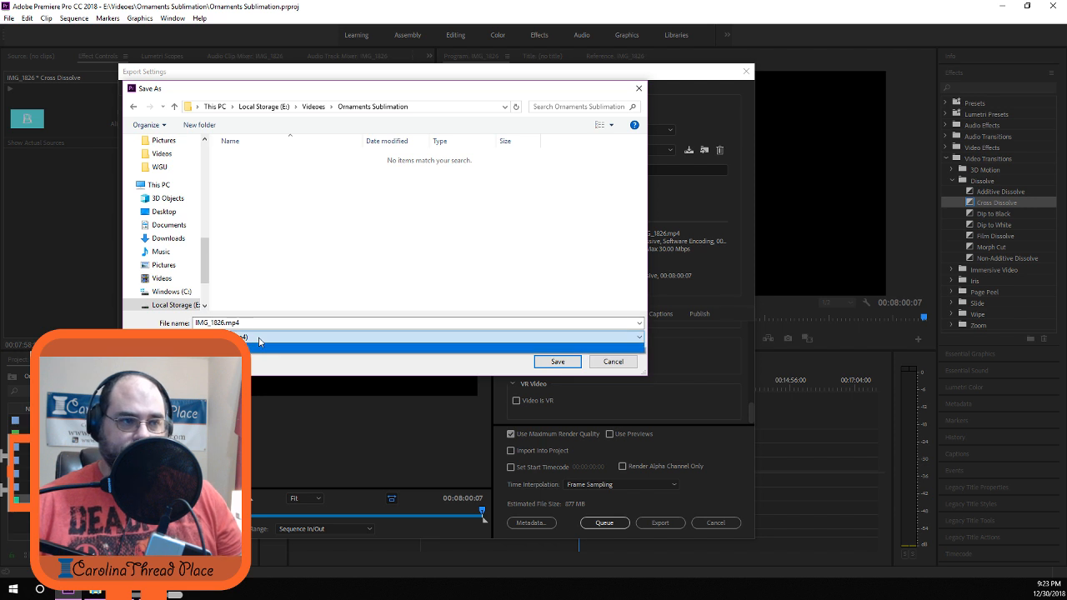
left_click(259, 340)
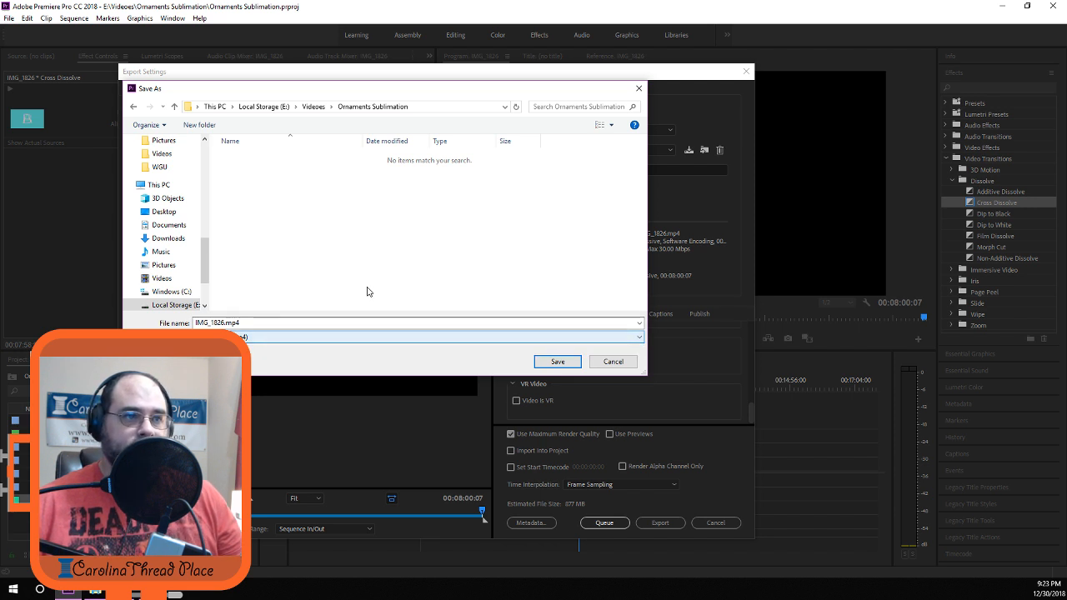
Name the exported video file "Ornaments Sublimation" and confirm its save location.
double_click(312, 324)
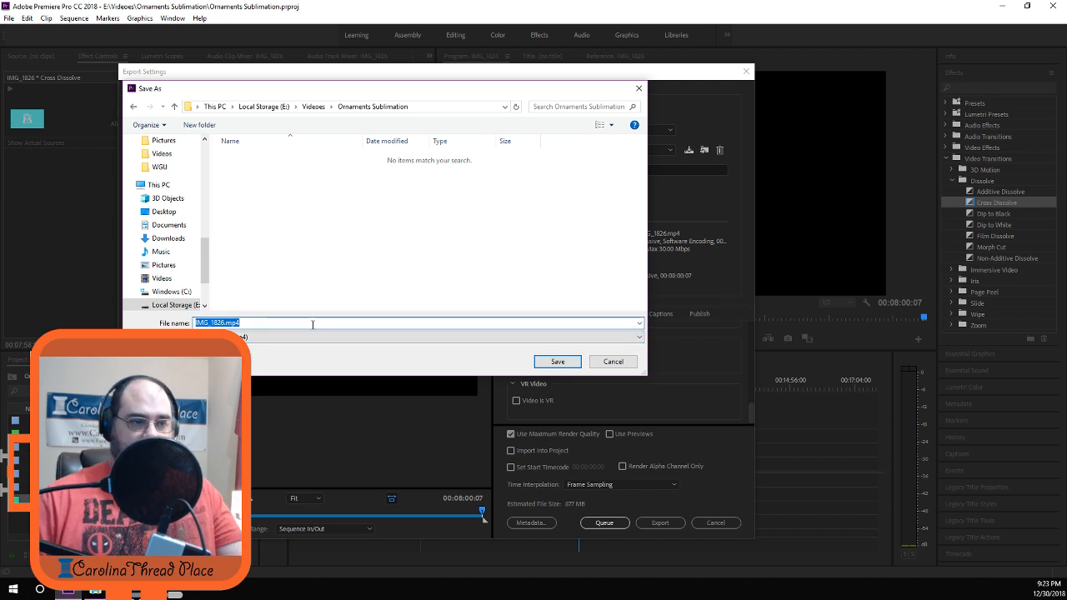
type("orn")
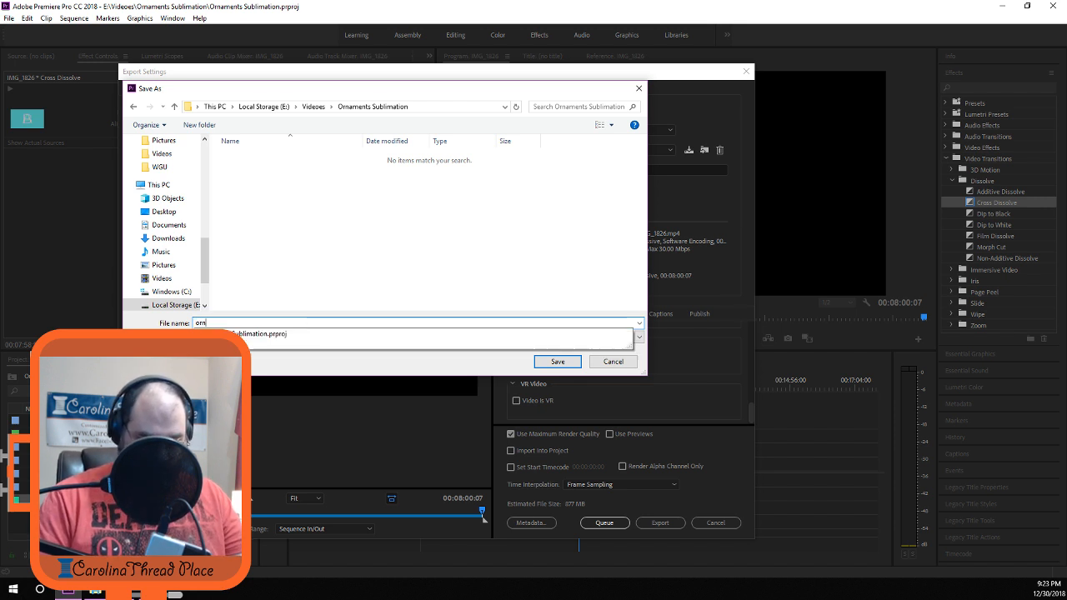
key("Down")
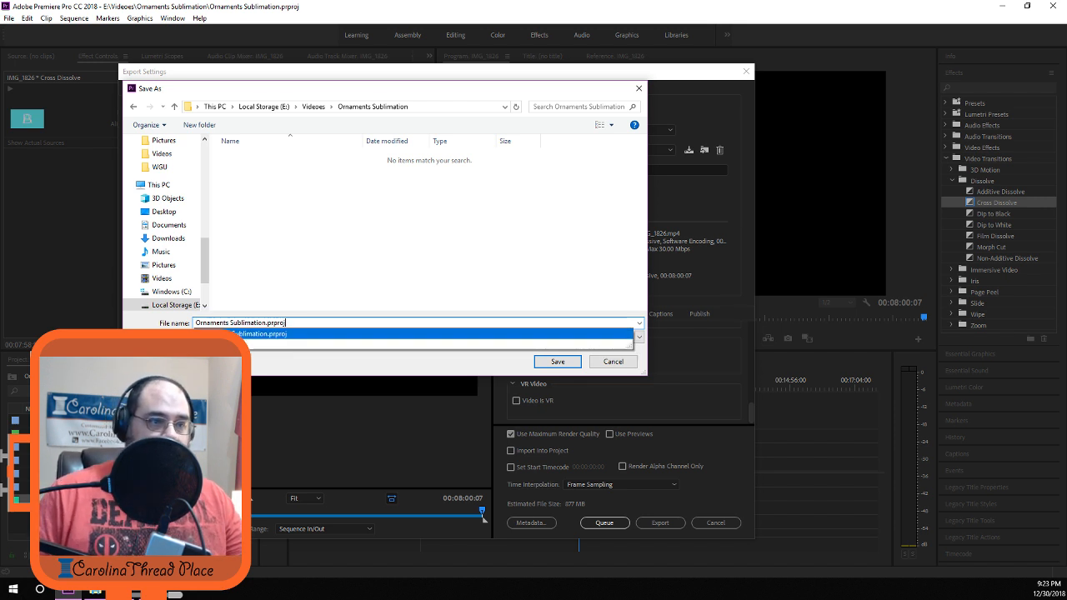
key("BackSpace")
key("BackSpace")
key("BackSpace")
key("BackSpace")
key("BackSpace")
key("BackSpace")
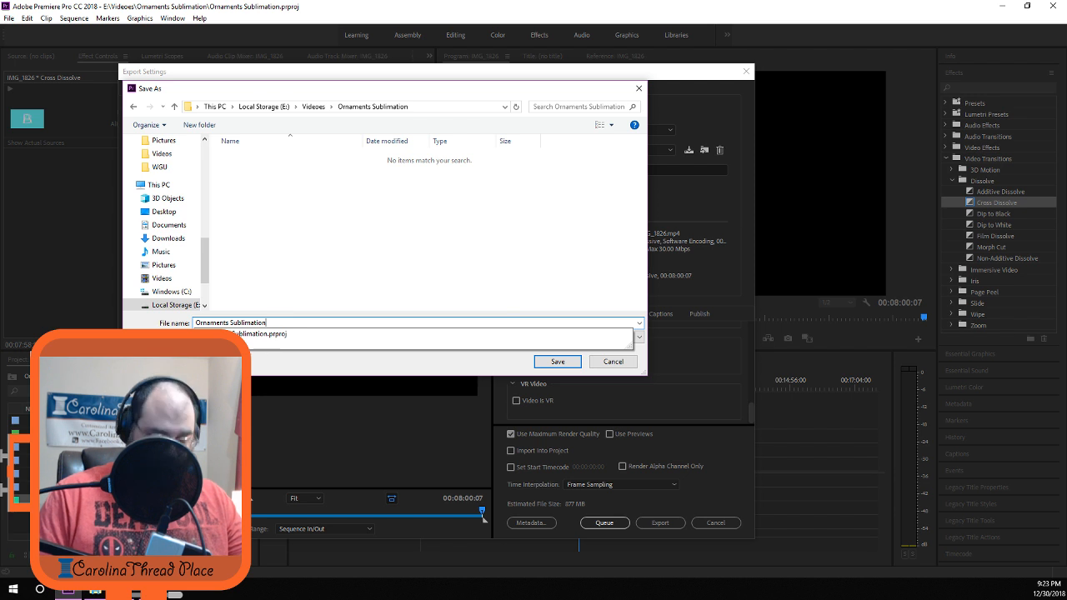
key("Return")
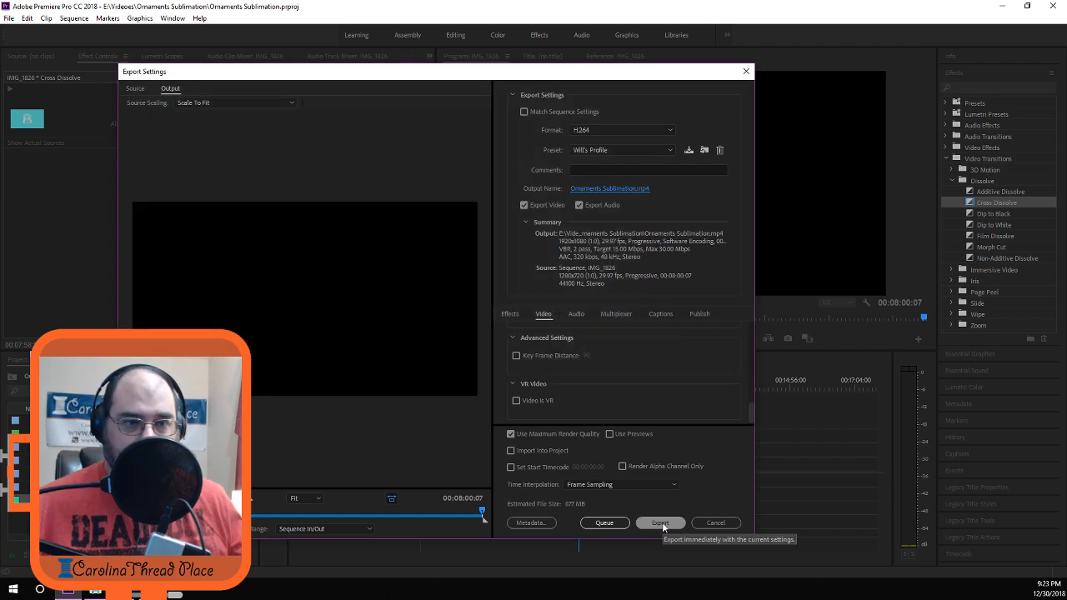
Review the video, audio, multiplexer, captions, publish and effects export settings, and start exporting the video immediately.
scroll(694, 391, "up", 6)
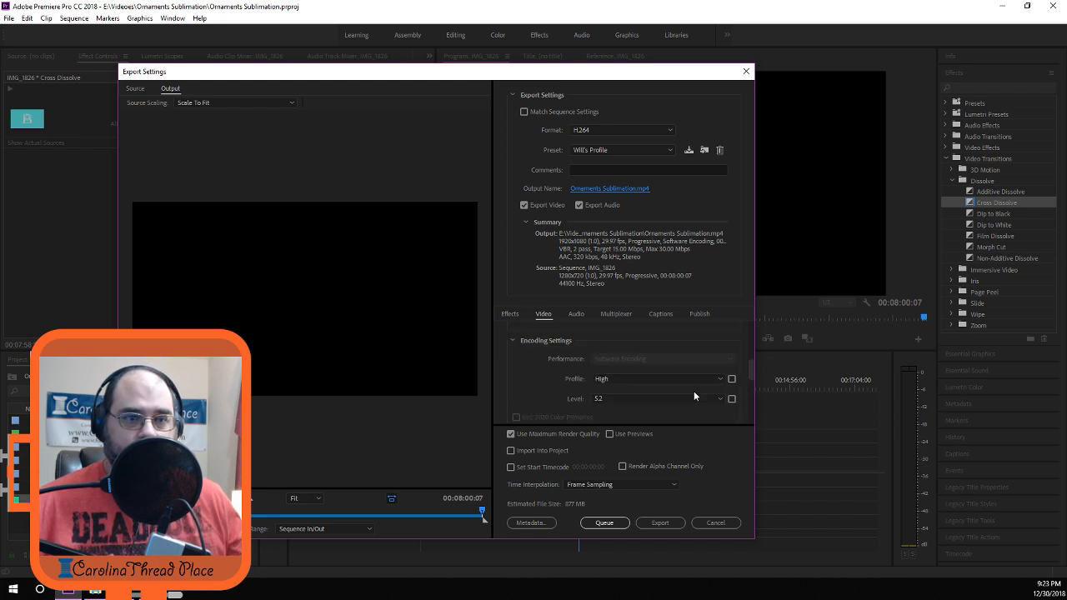
left_click(576, 314)
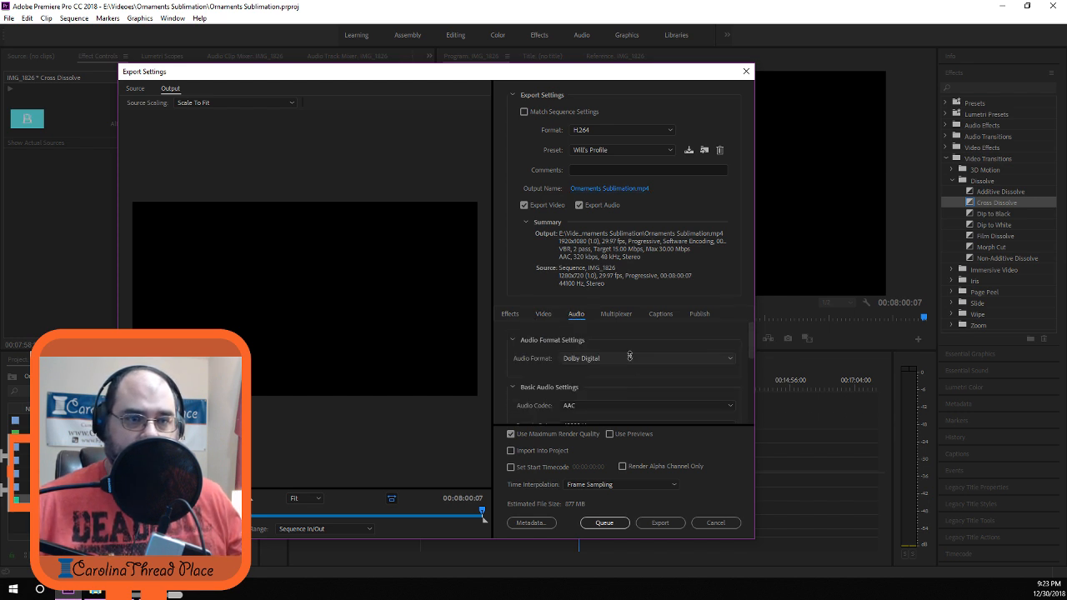
scroll(499, 354, "down", 4)
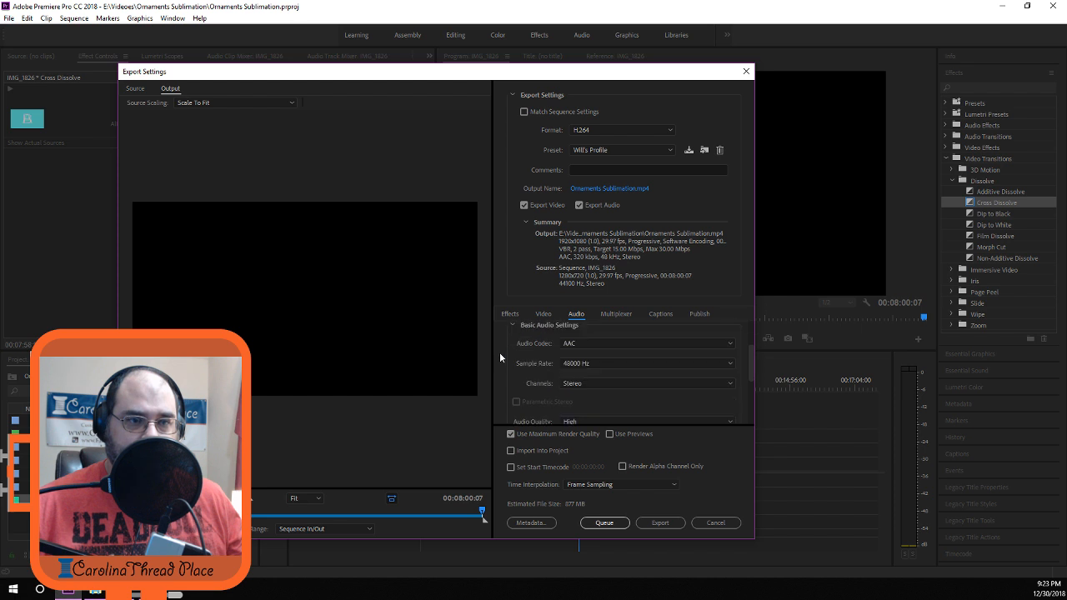
left_click(617, 314)
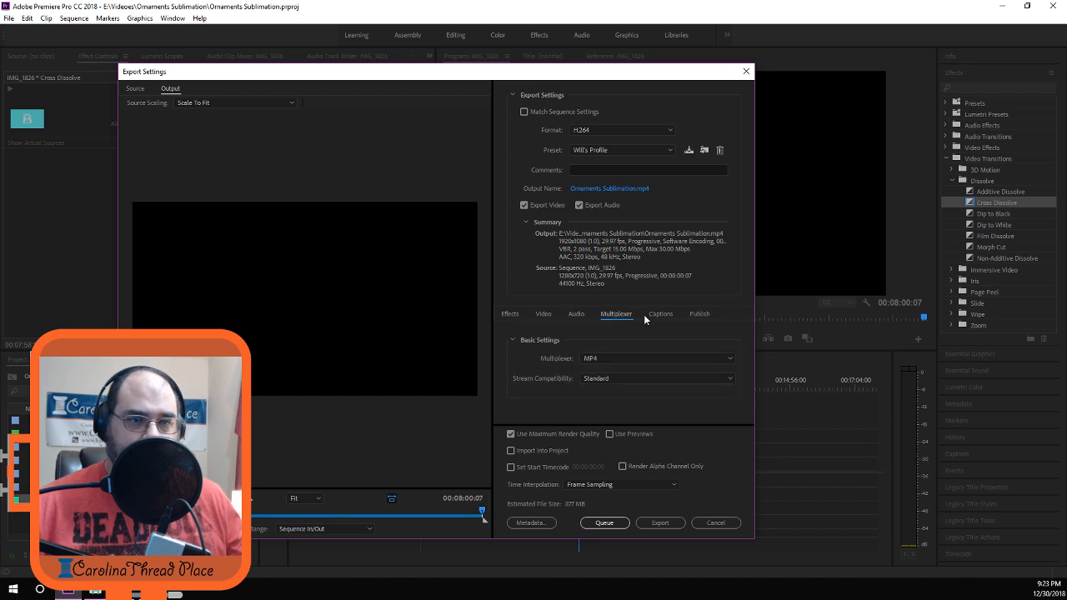
left_click(660, 314)
left_click(694, 315)
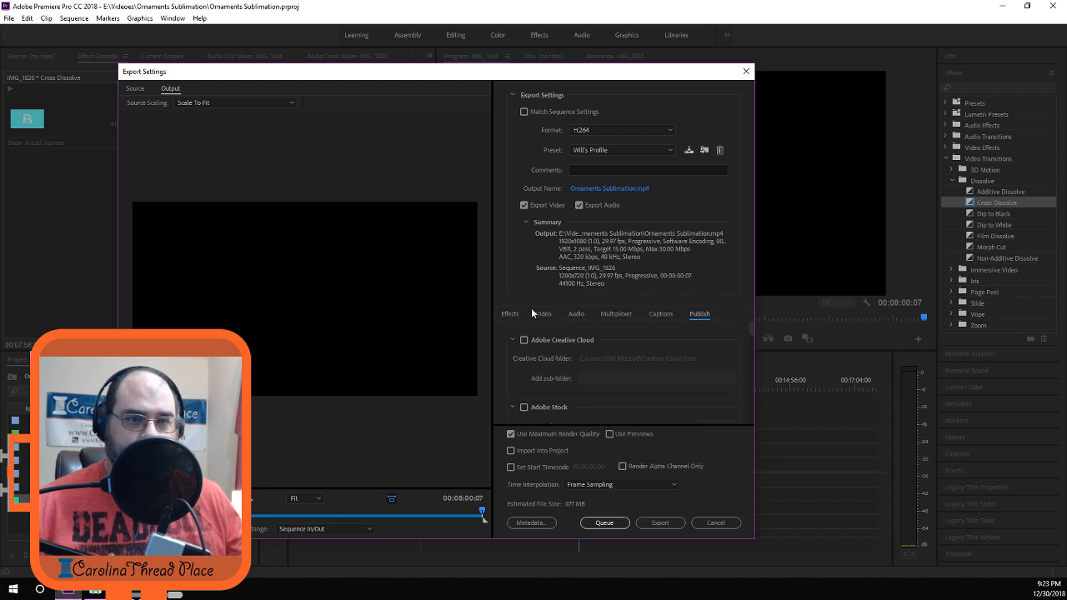
left_click(504, 315)
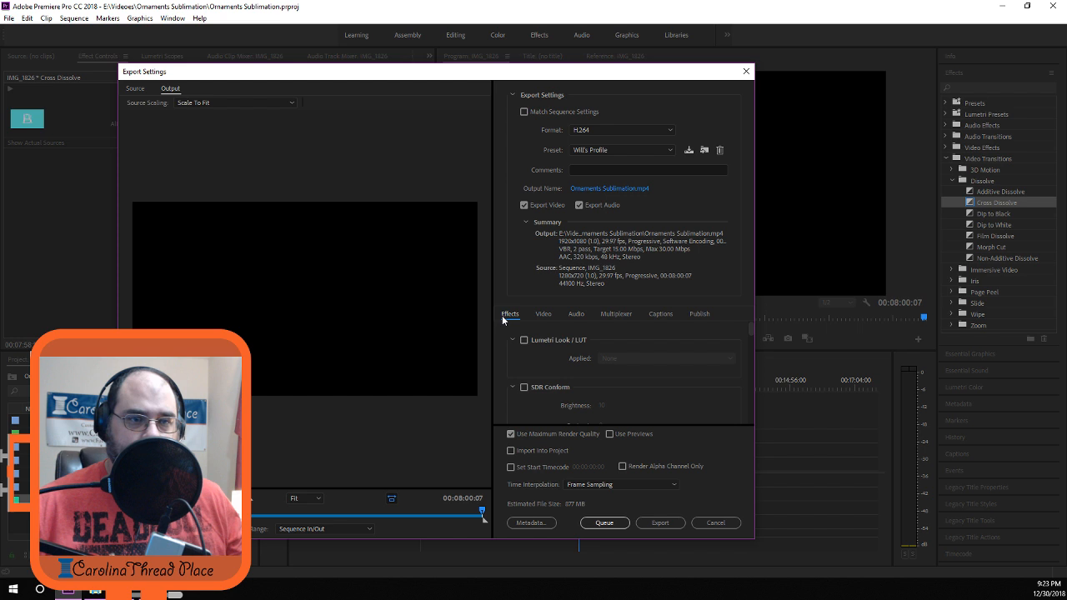
left_click(659, 522)
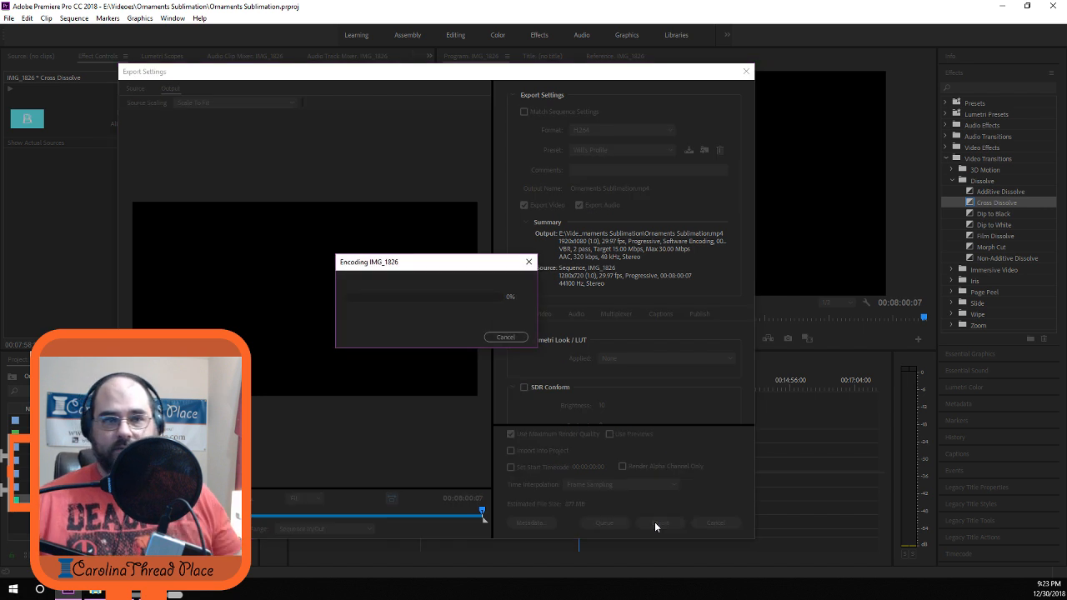